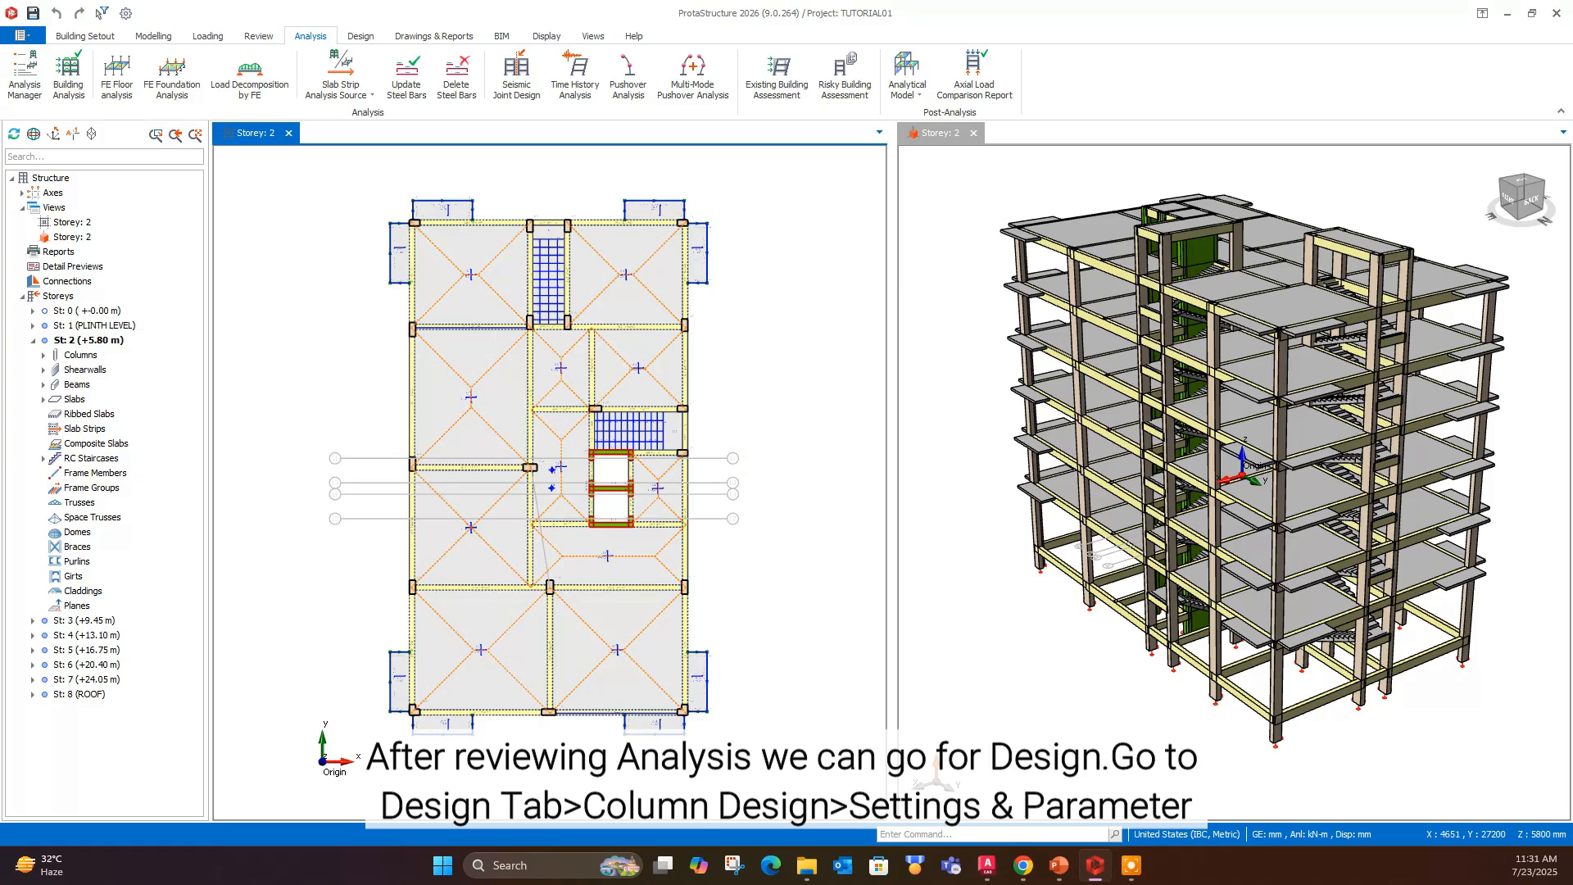
- Open the settings and parameters for column reinforcement design and review the design, bar selection method, column containment and wall containment options
click(360, 36)
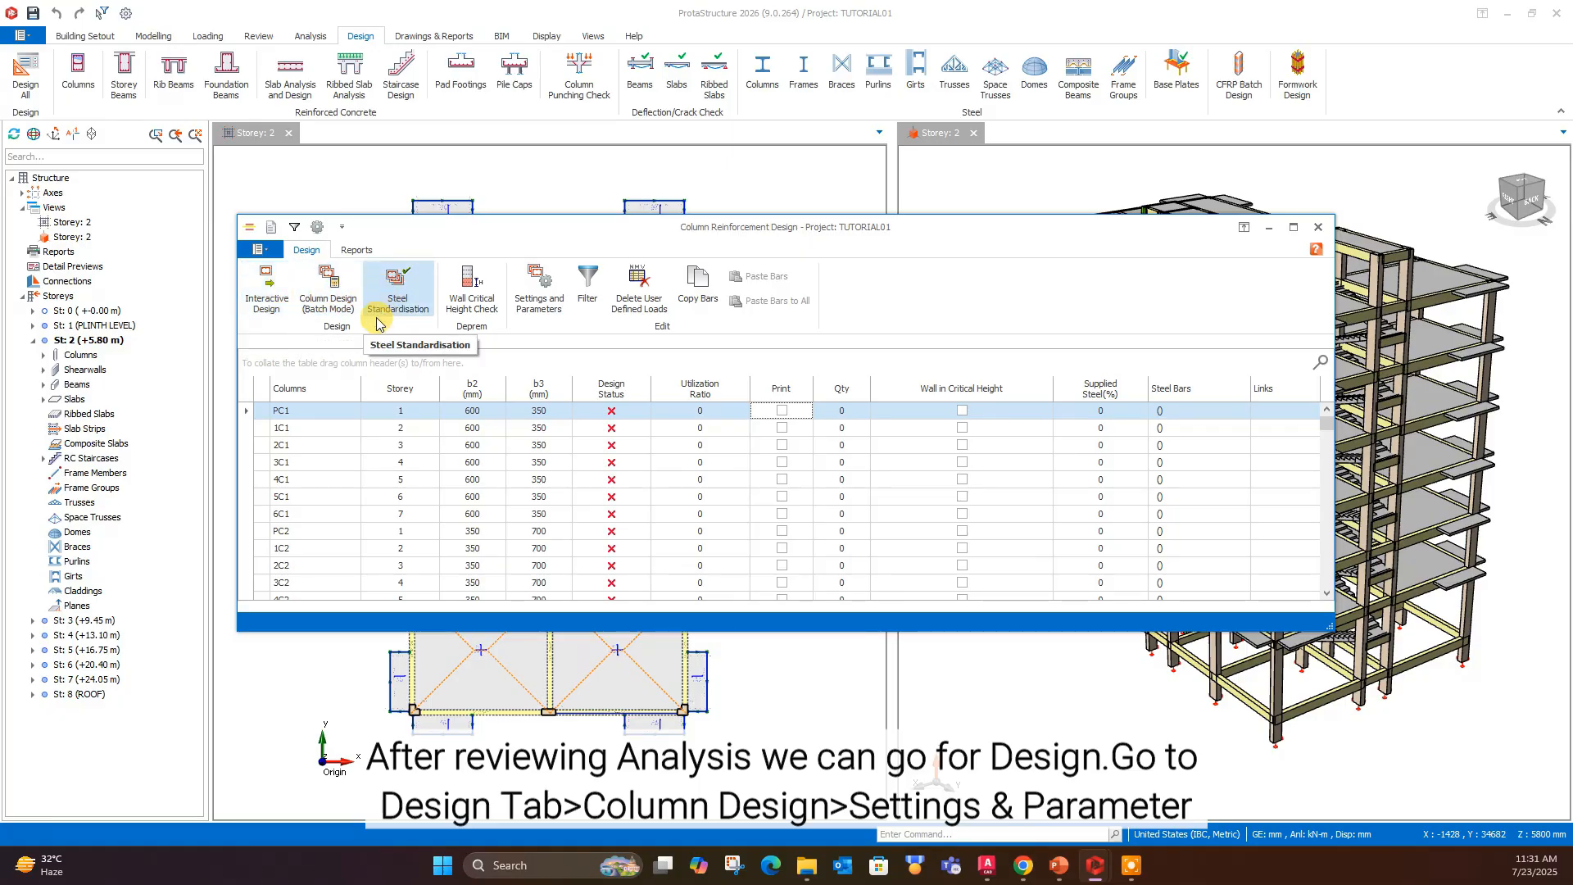
click(538, 289)
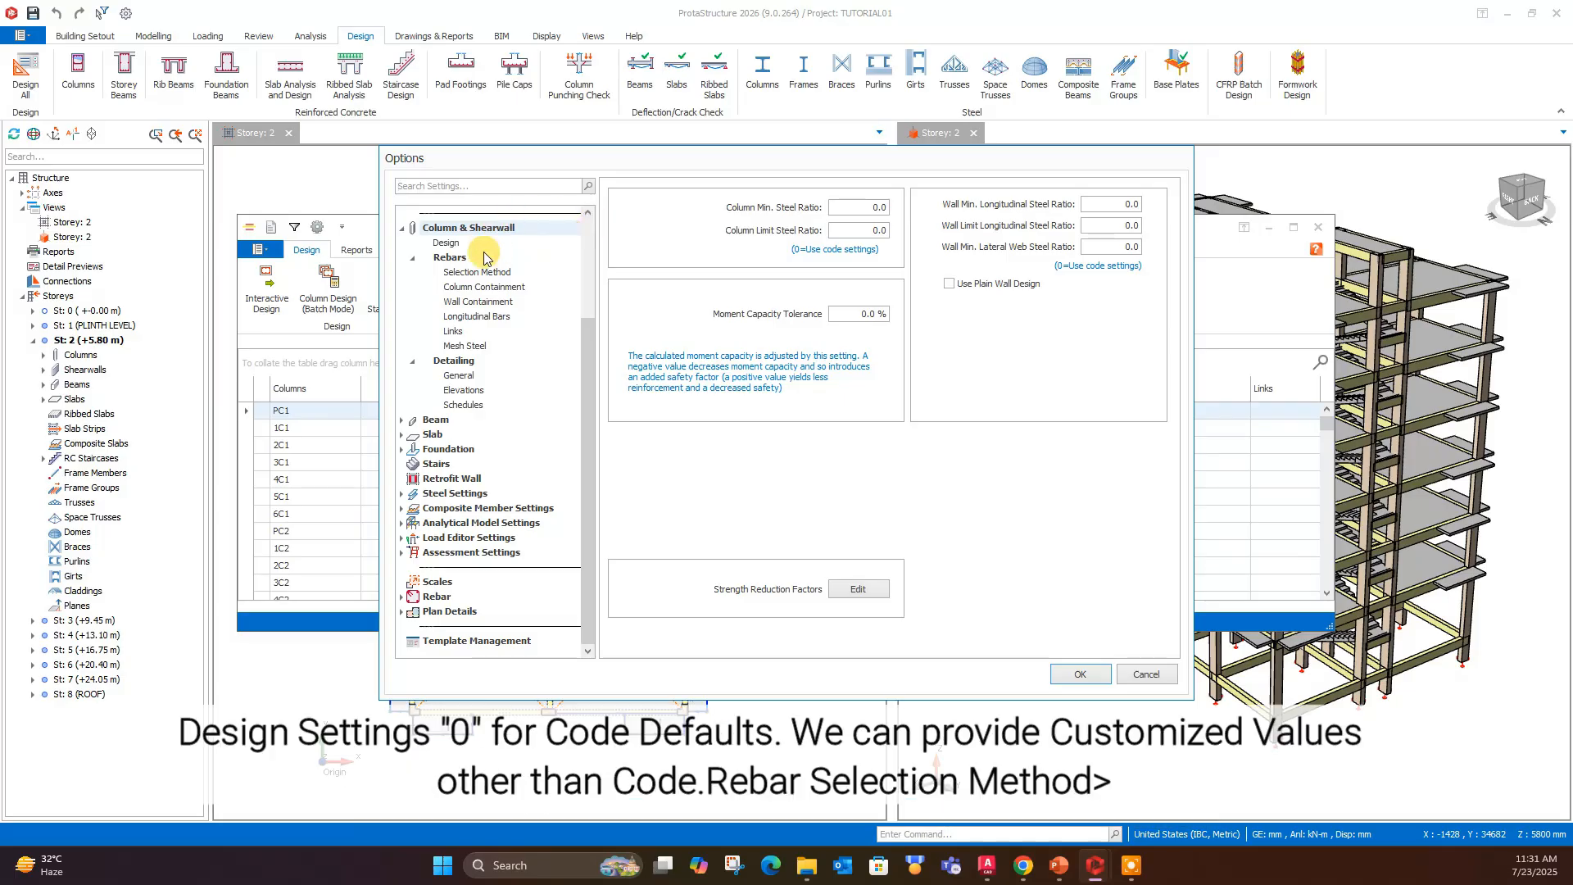
click(447, 244)
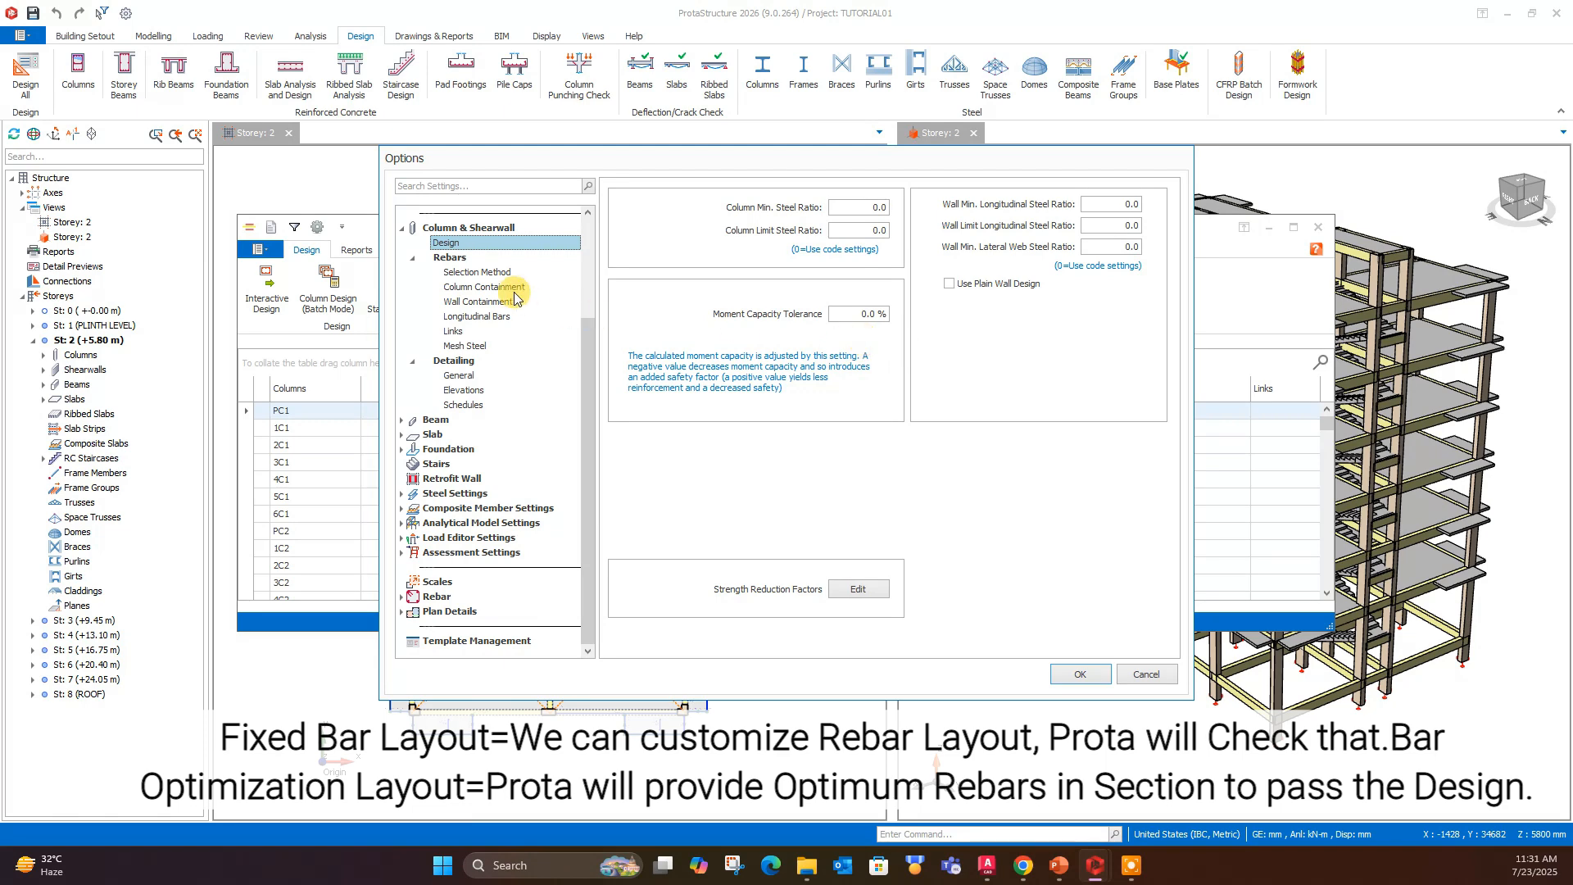
click(480, 273)
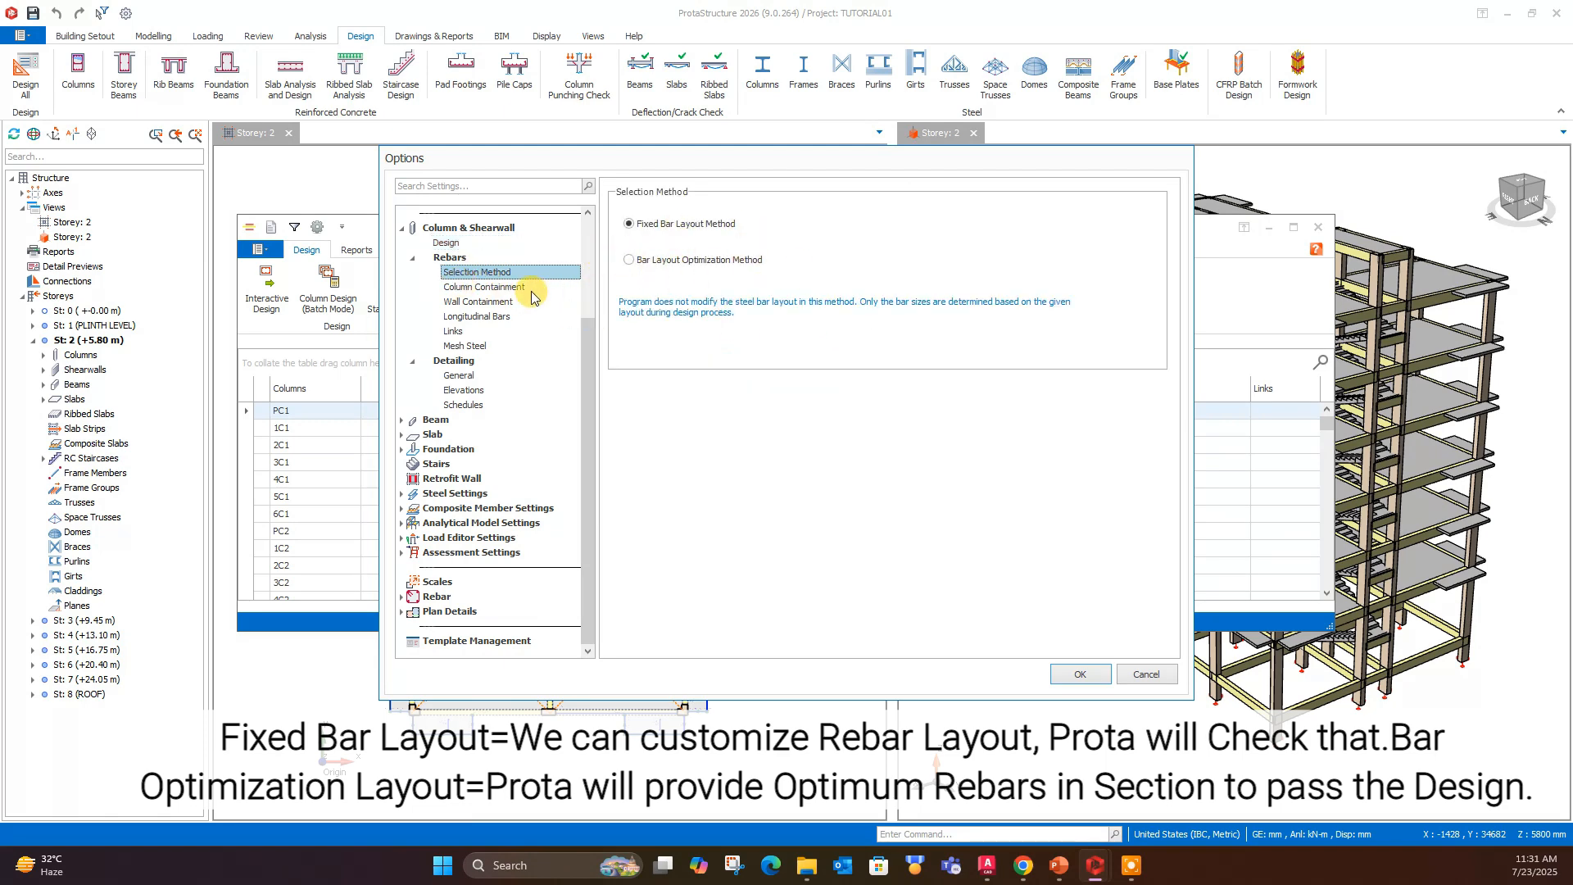
click(479, 287)
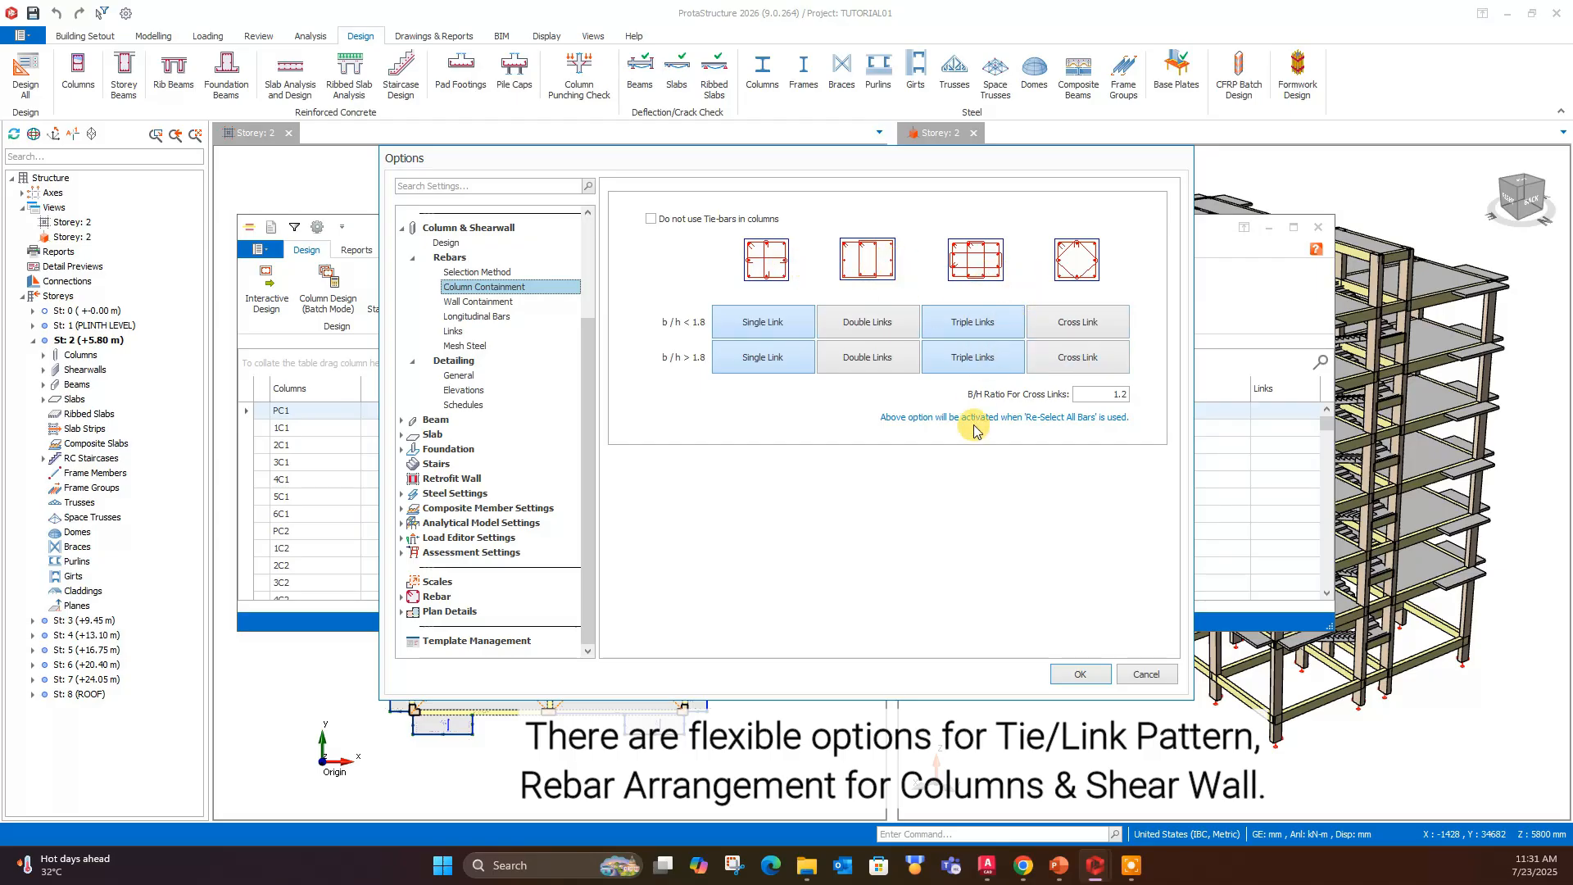
click(507, 302)
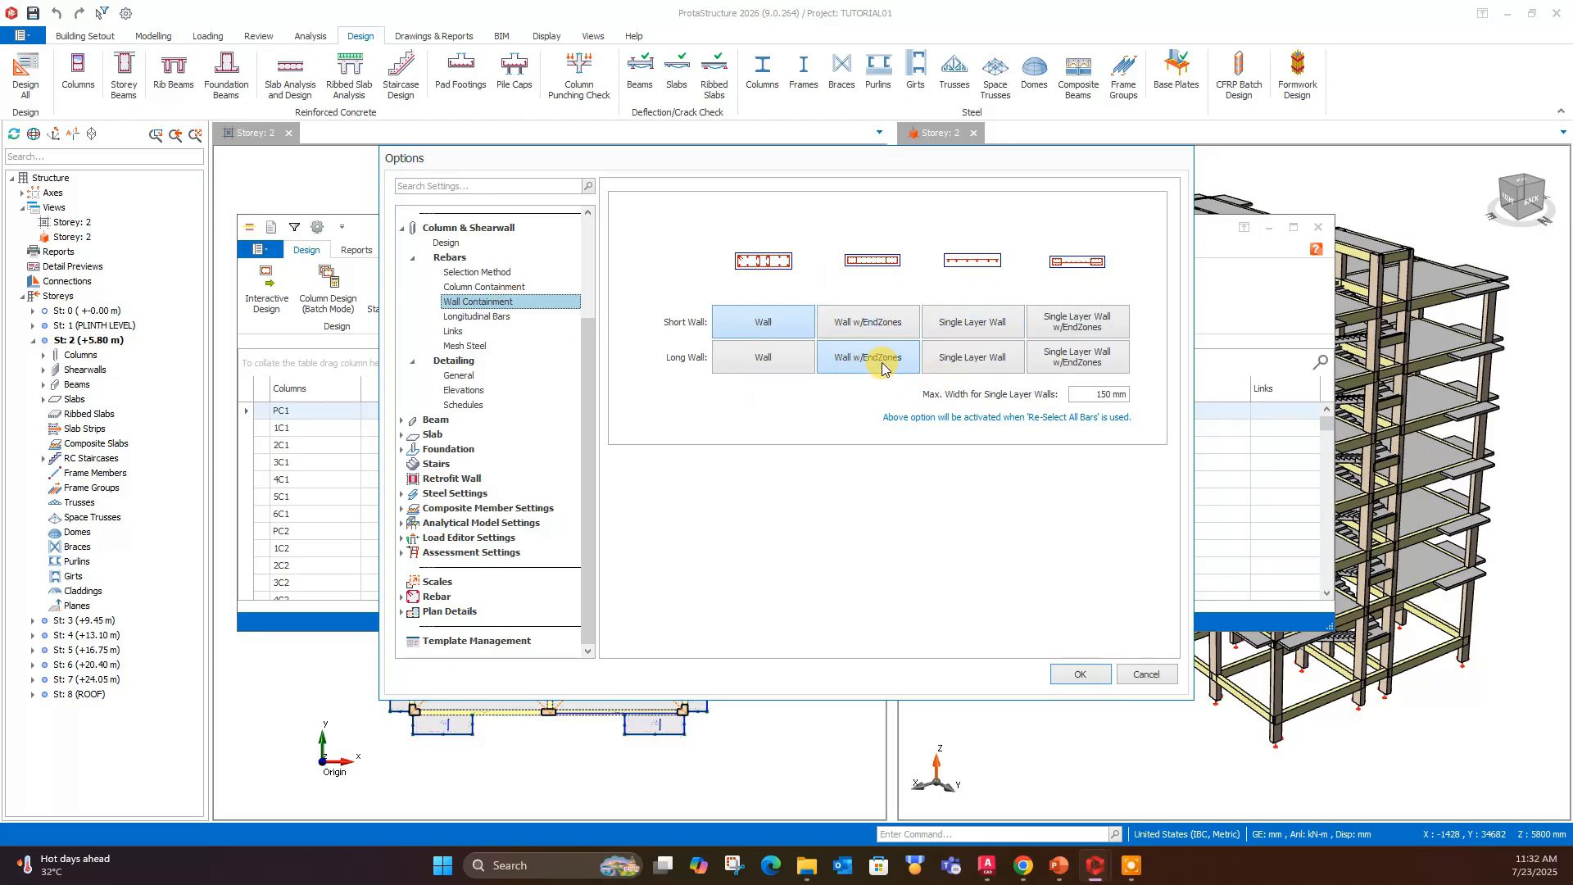
- Set the longitudinal column bar size range to ø14 minimum and ø20 maximum, and the maximum wall bar size to ø20
click(492, 316)
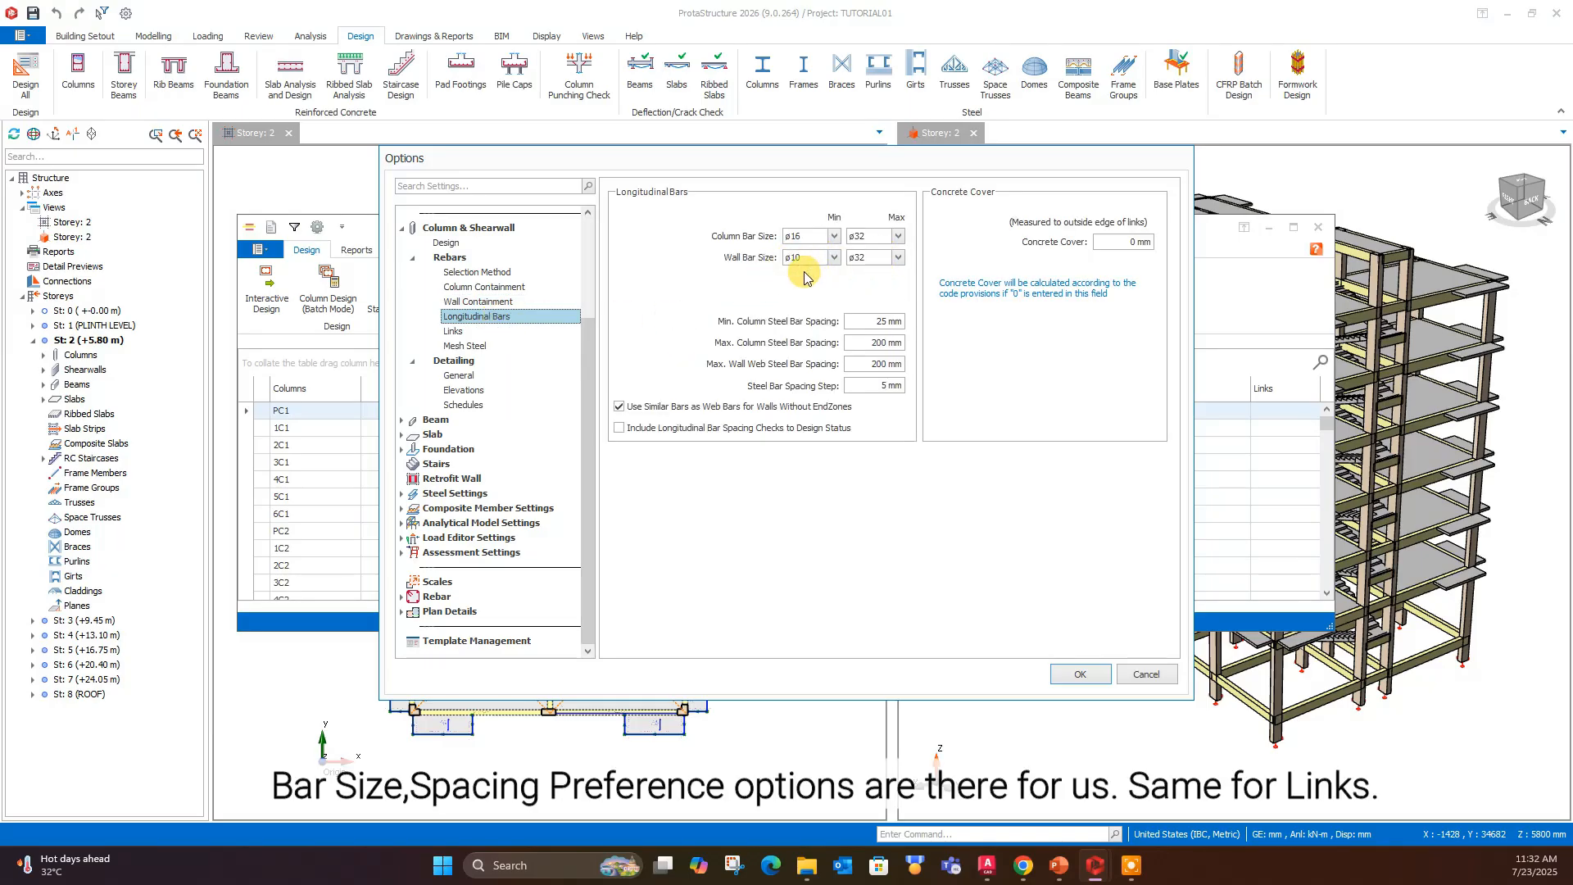
click(834, 237)
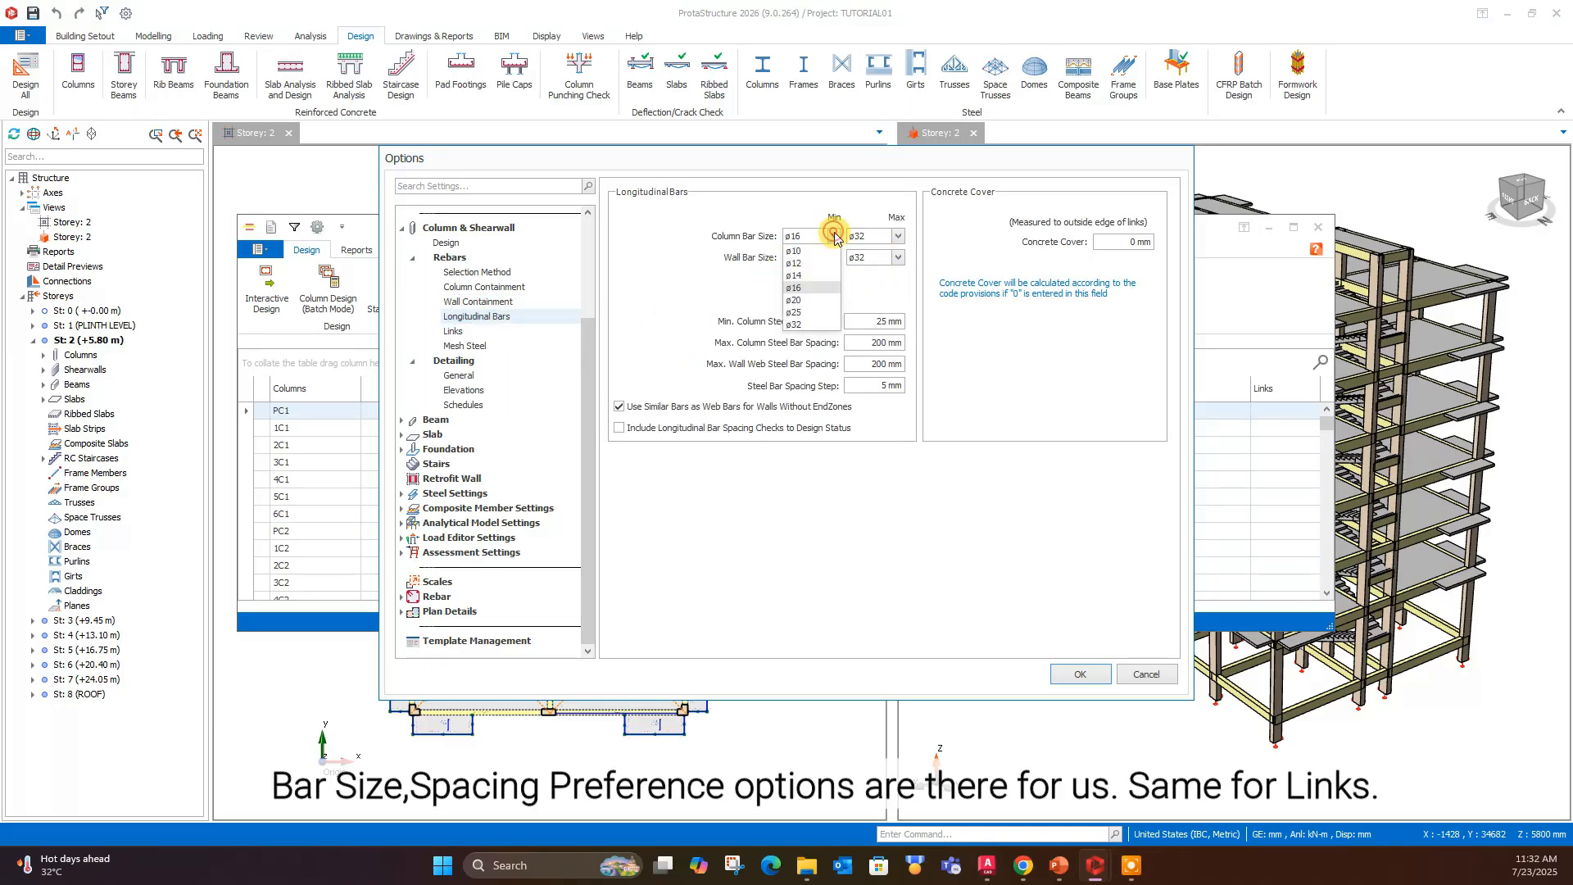
click(807, 282)
click(891, 238)
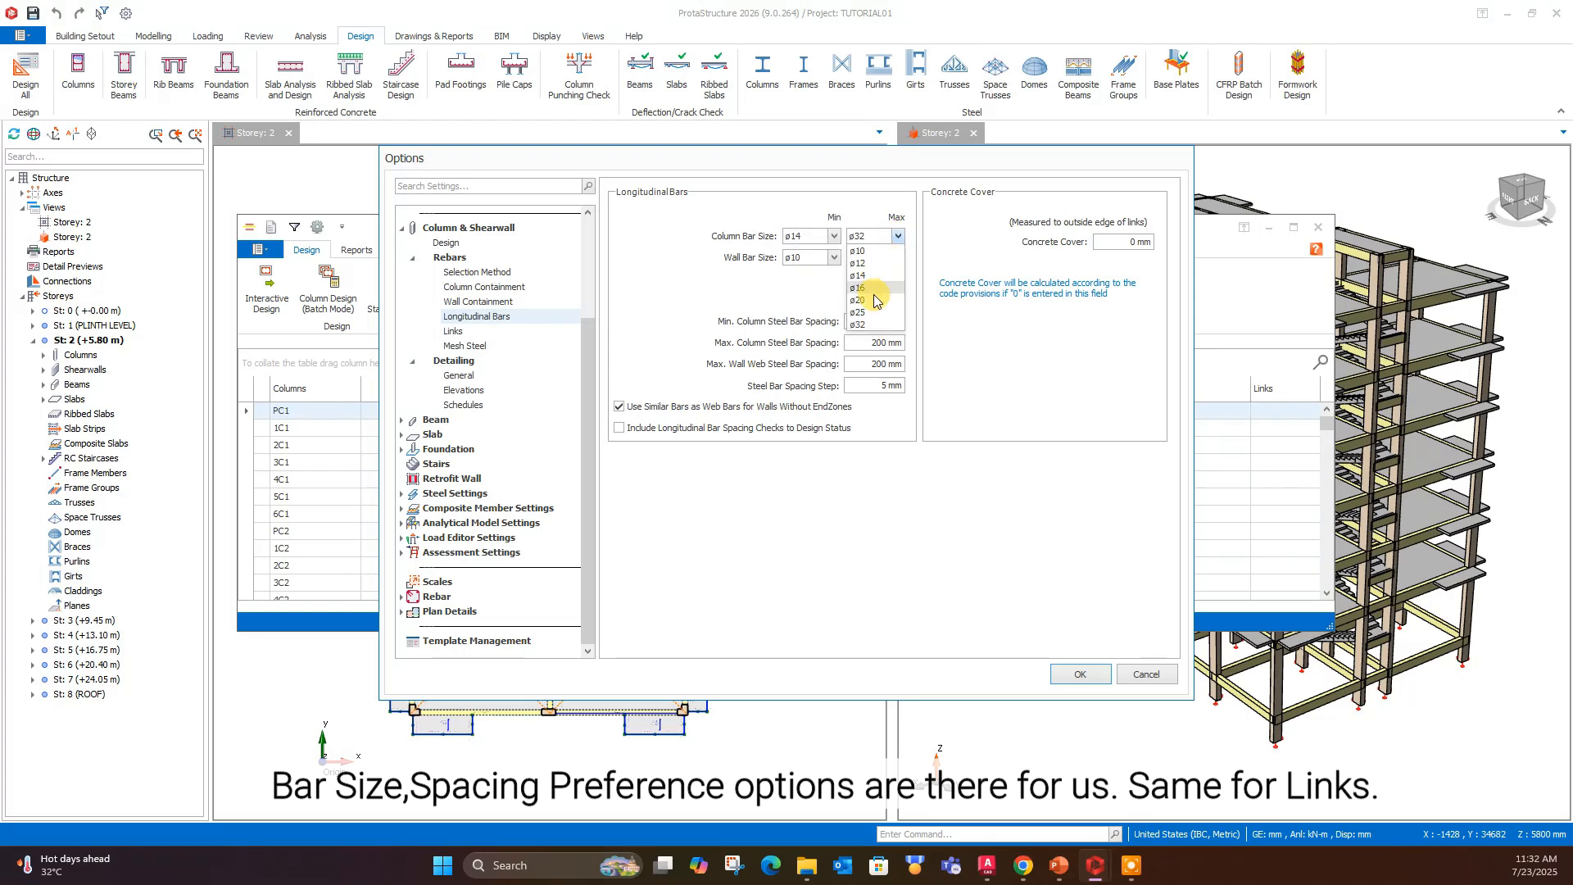
click(875, 300)
click(899, 259)
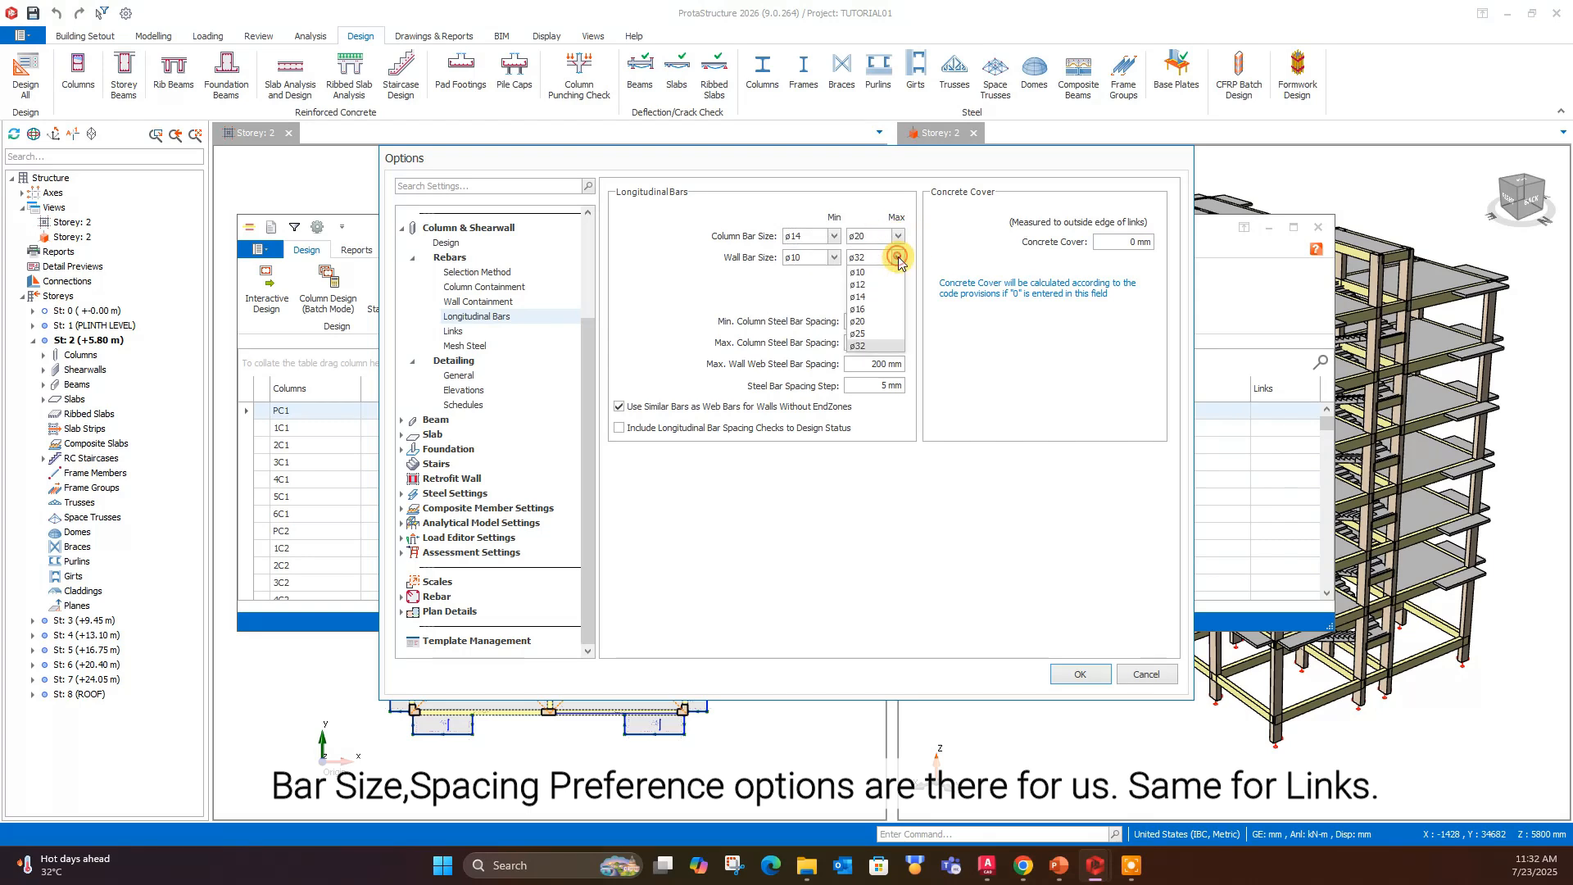
click(869, 321)
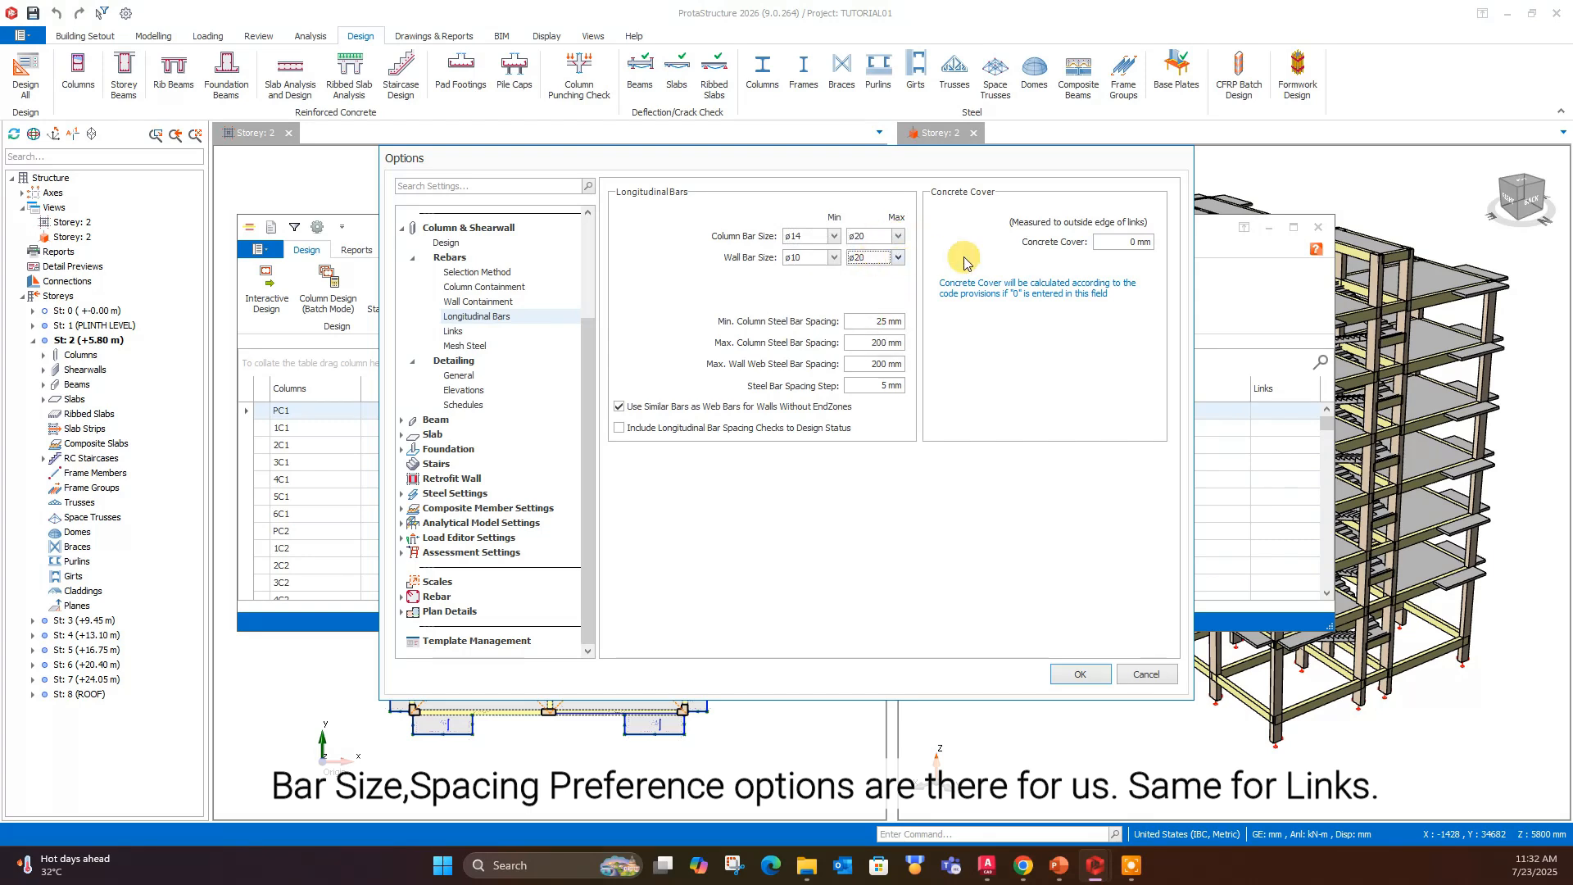
- Review the link and mesh steel settings, and choose the first single link type in the general detailing options
click(453, 331)
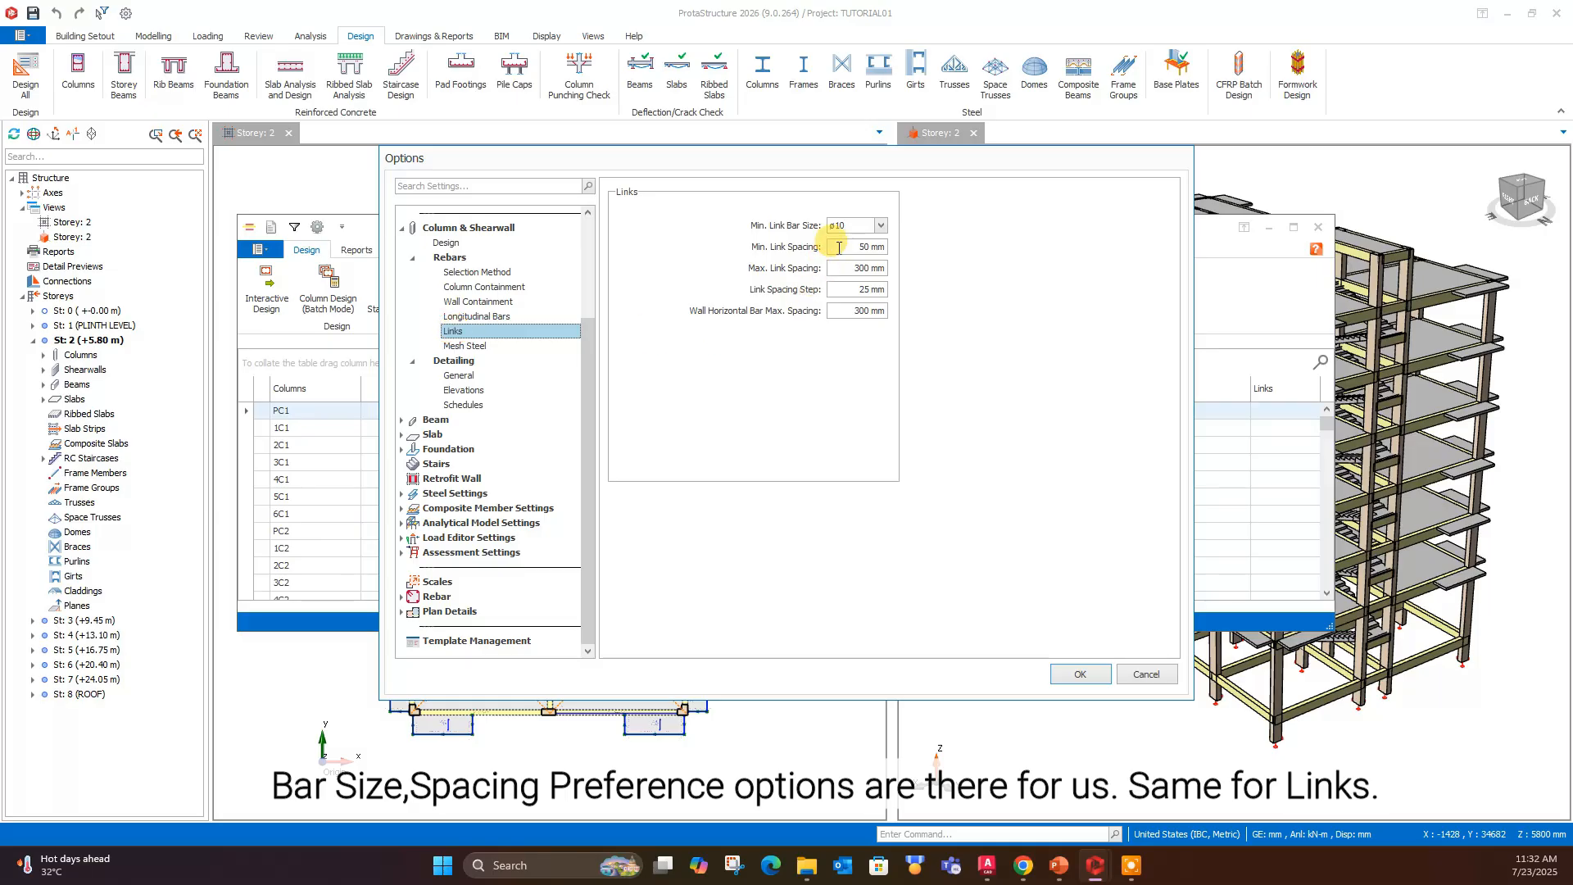
click(465, 346)
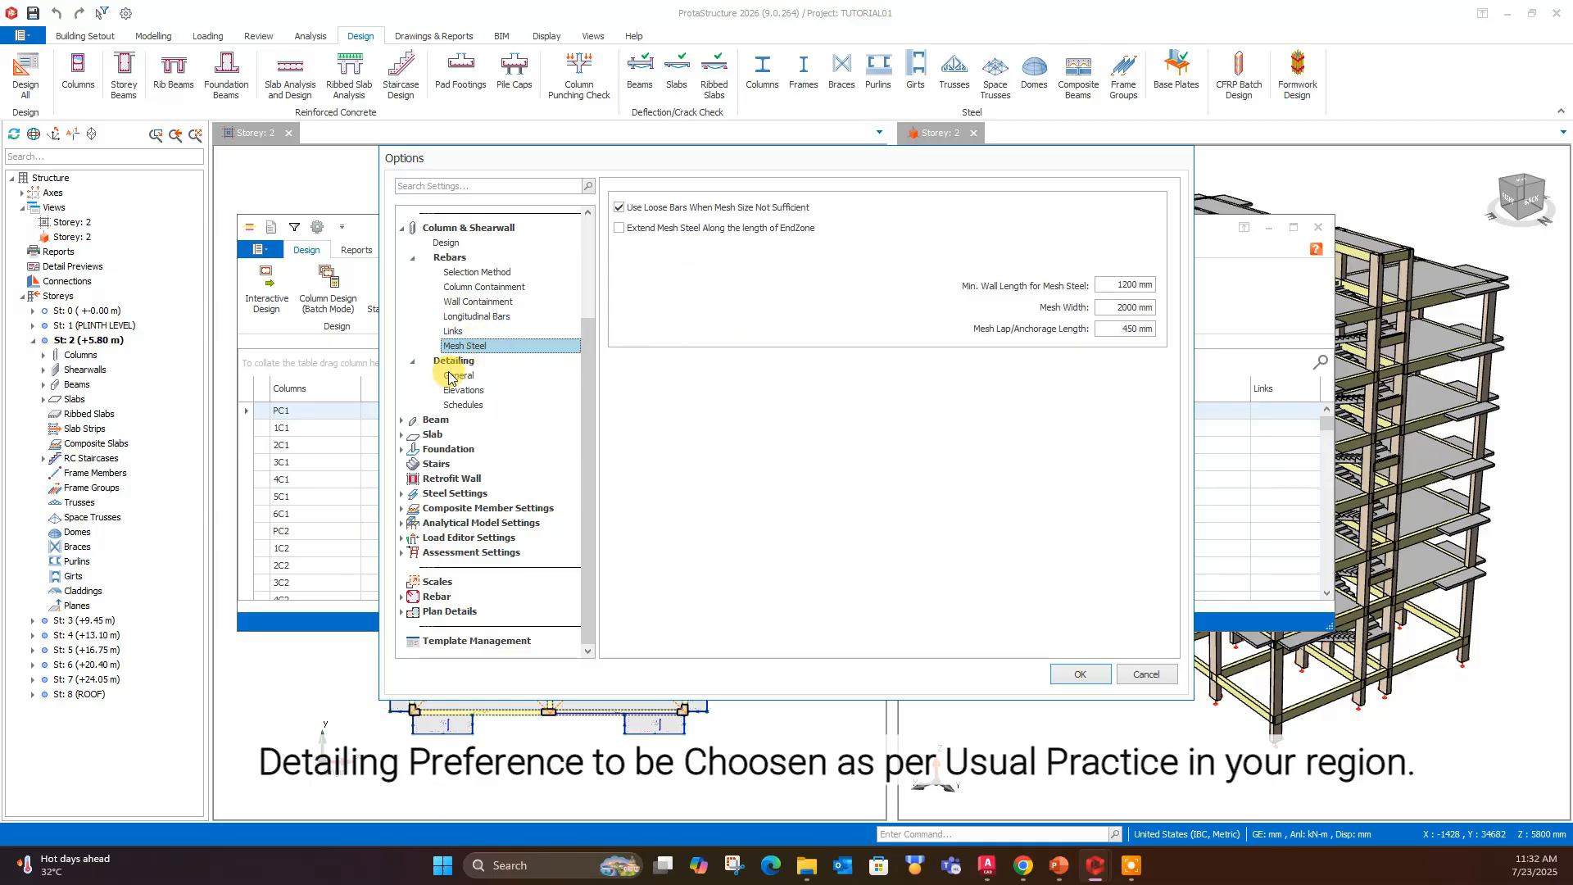
click(457, 375)
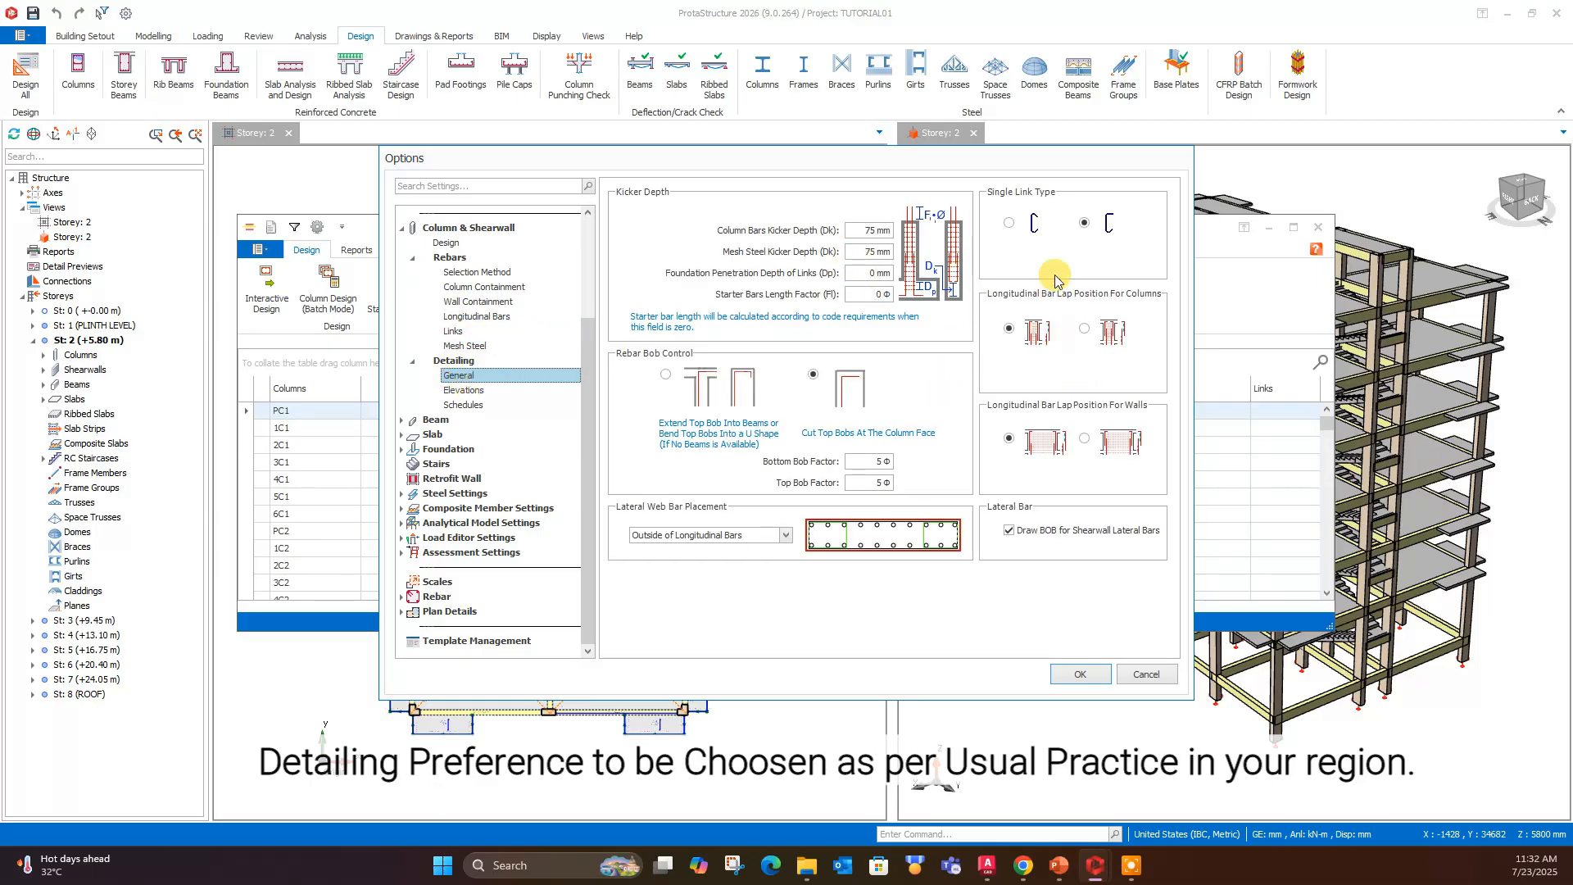
click(1012, 227)
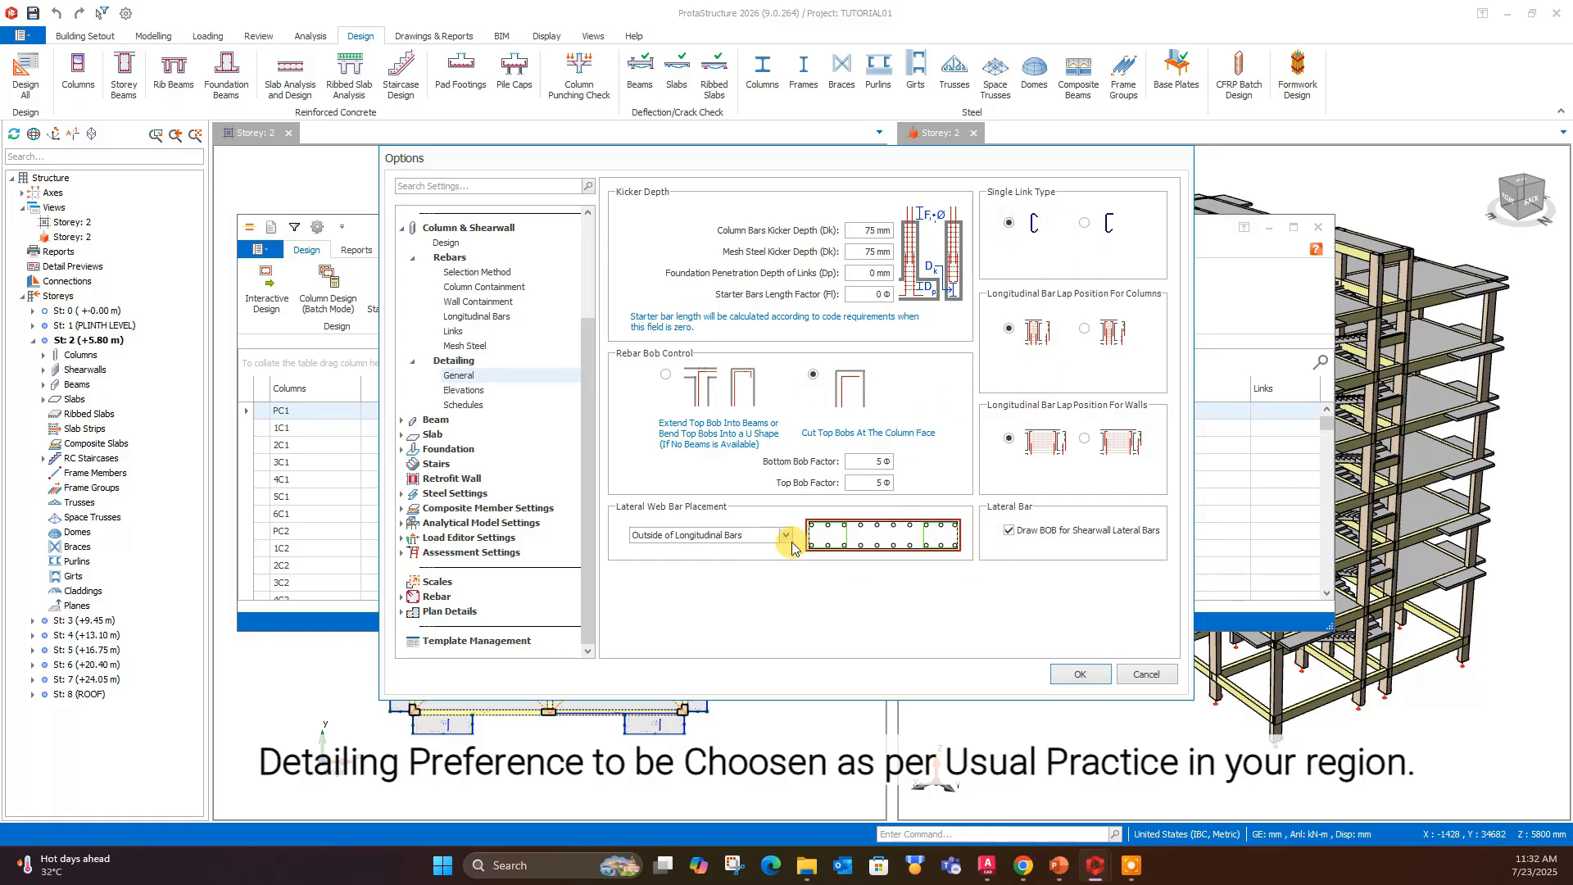
- Review the column elevation and schedule detailing options, and accept the column and shearwall settings
click(464, 390)
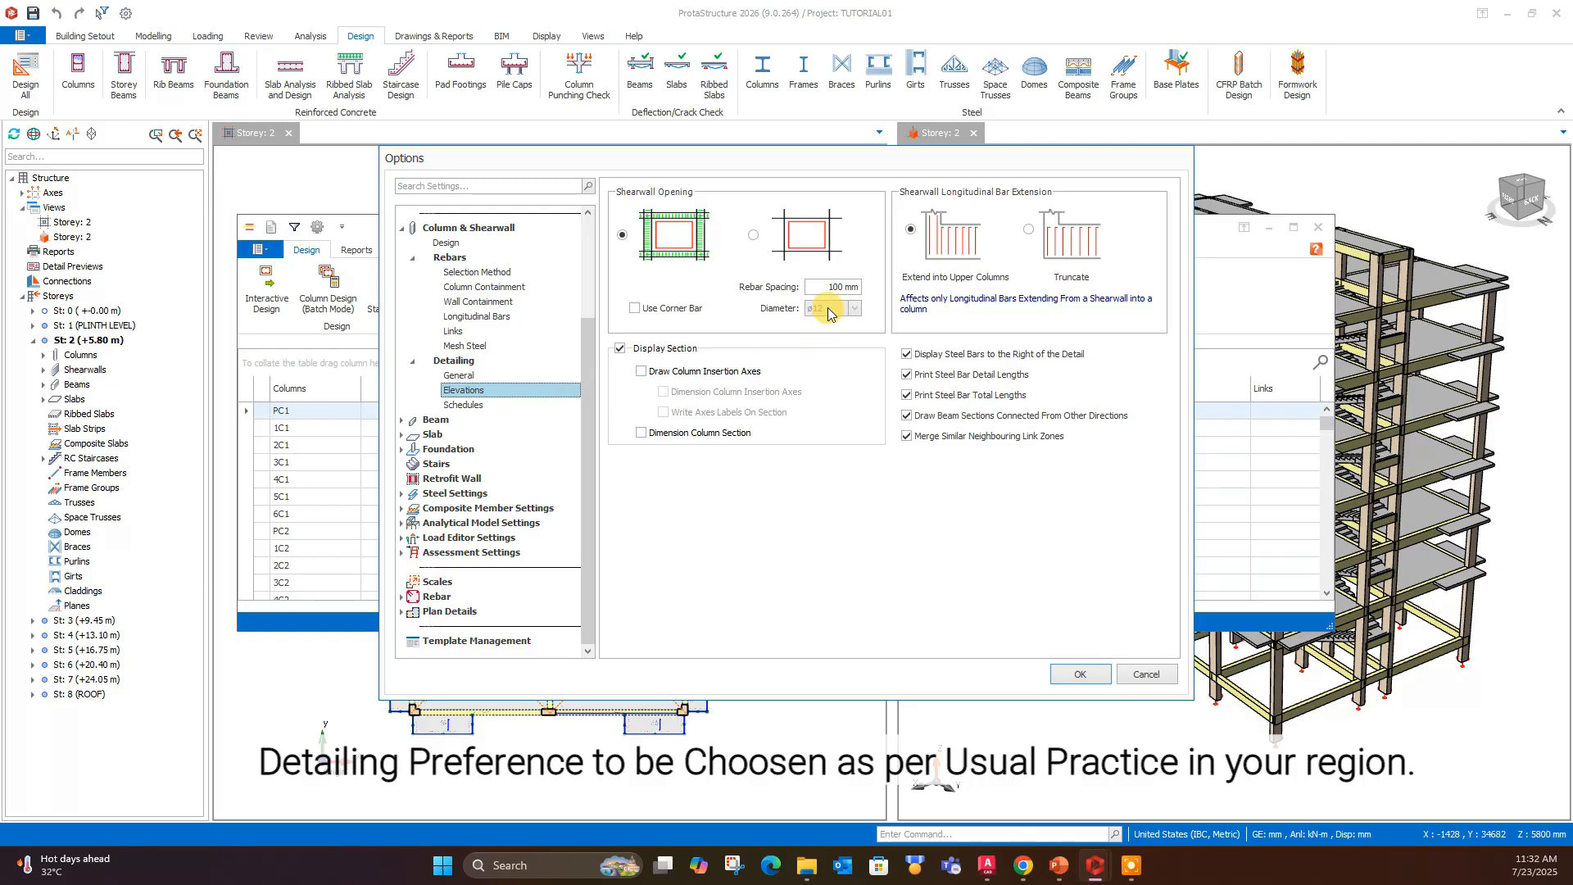
click(487, 406)
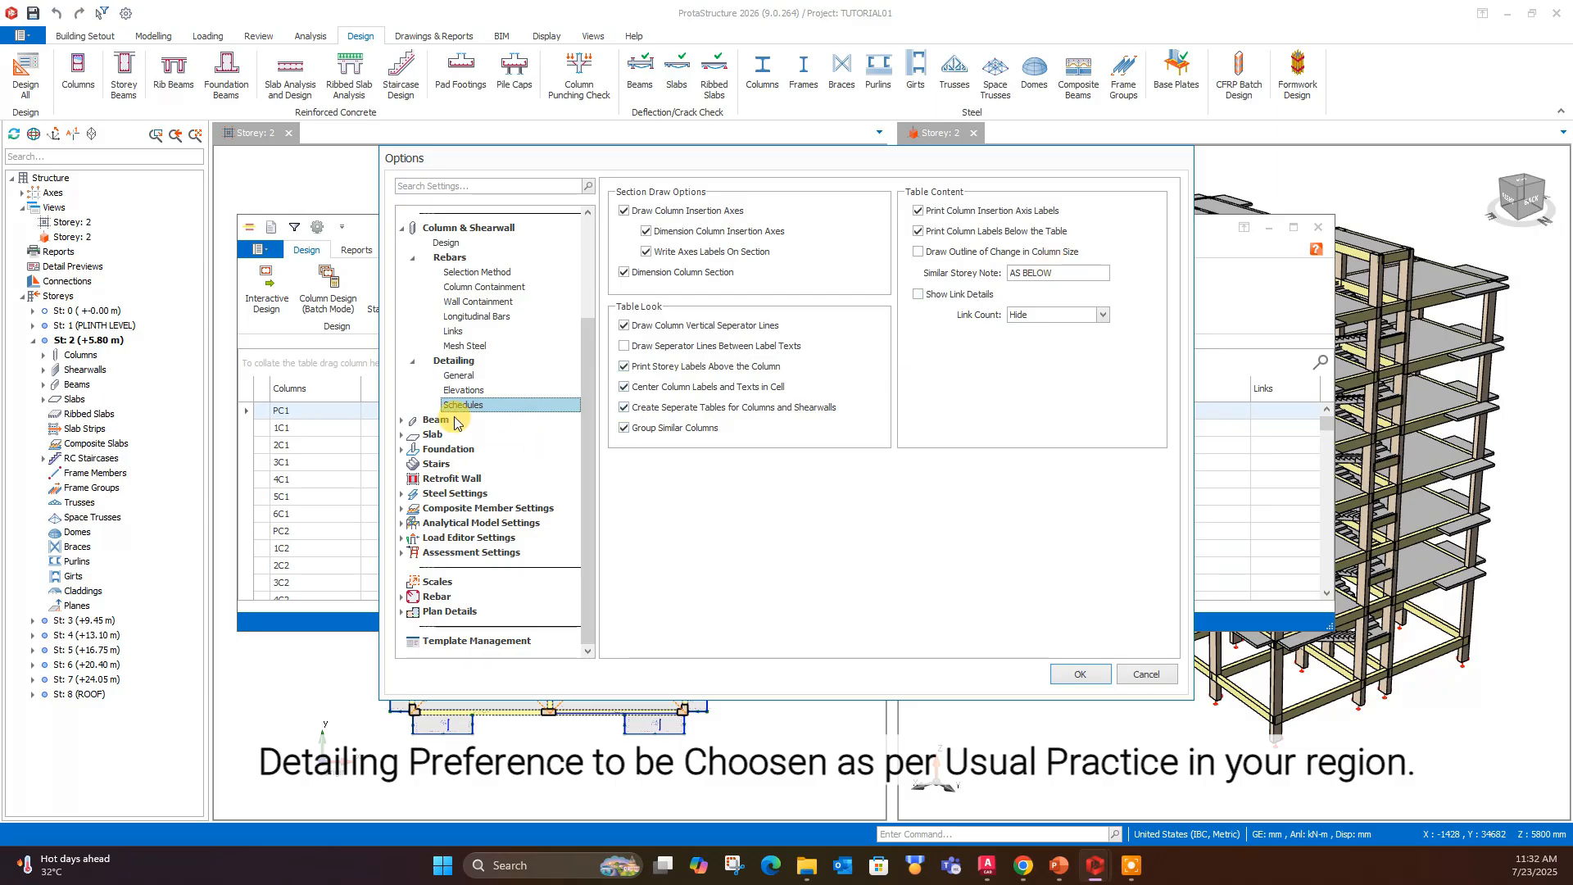
click(1067, 675)
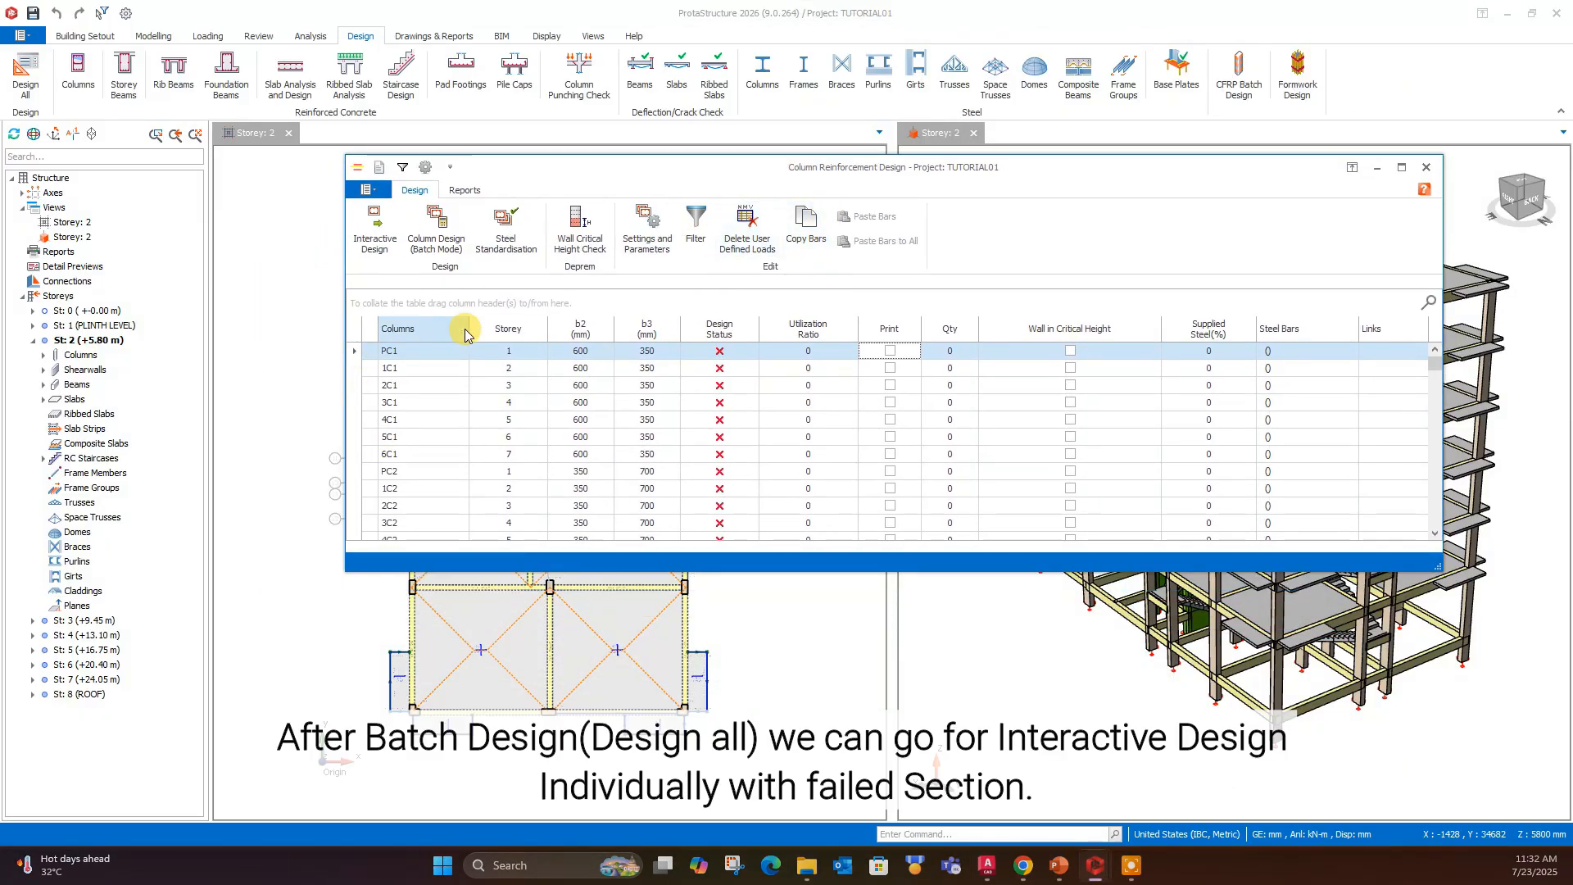
- Run the batch column design for all storeys with Re-select All Bars, and close the calculation dialog
click(446, 244)
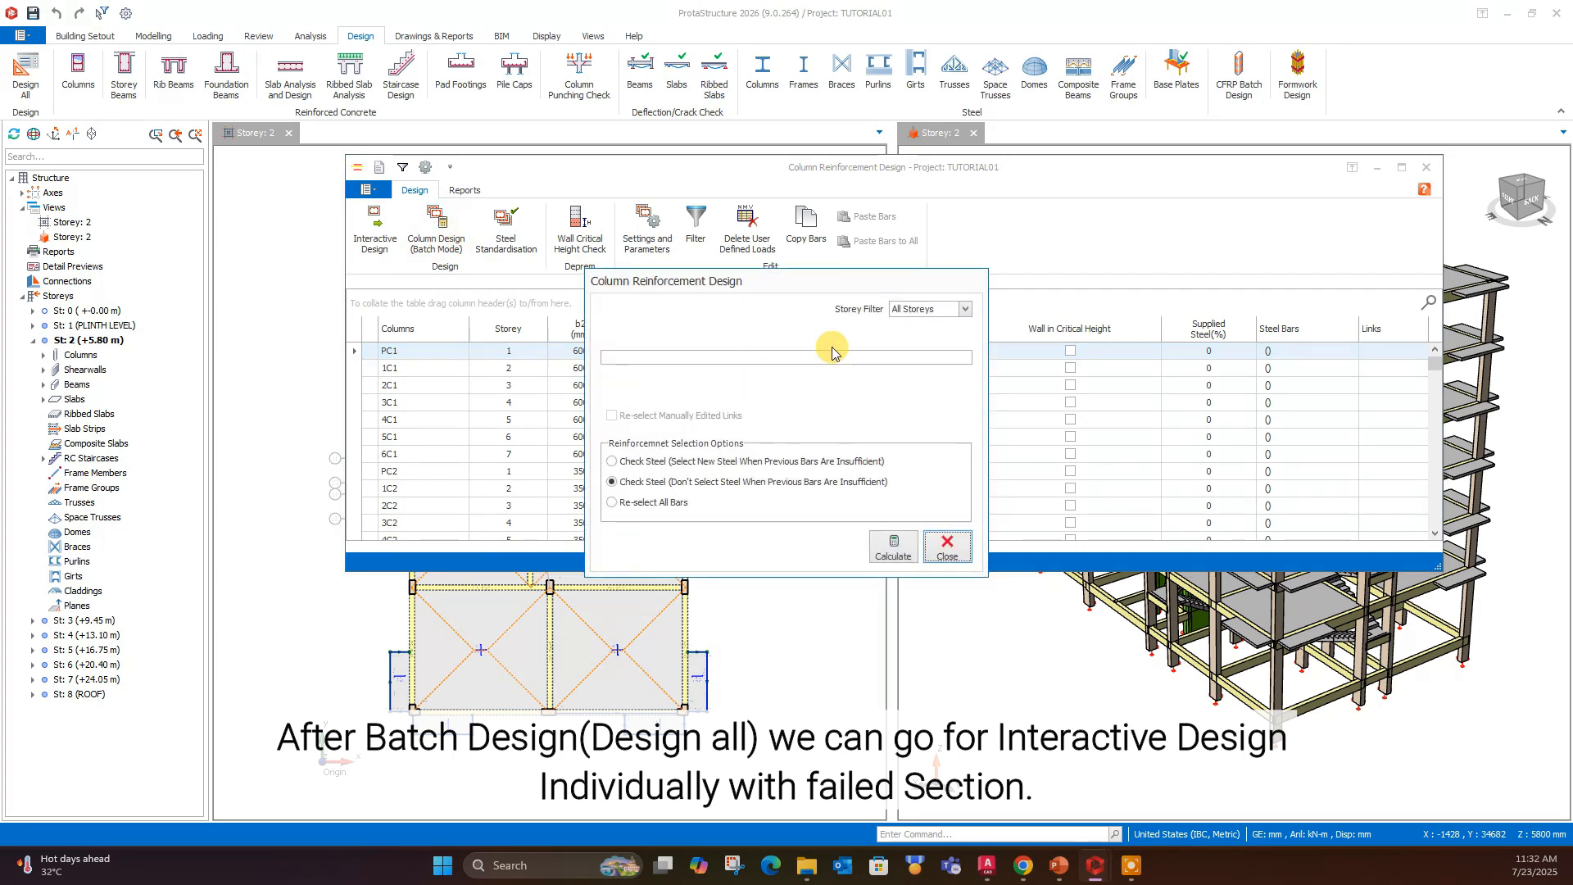
click(909, 309)
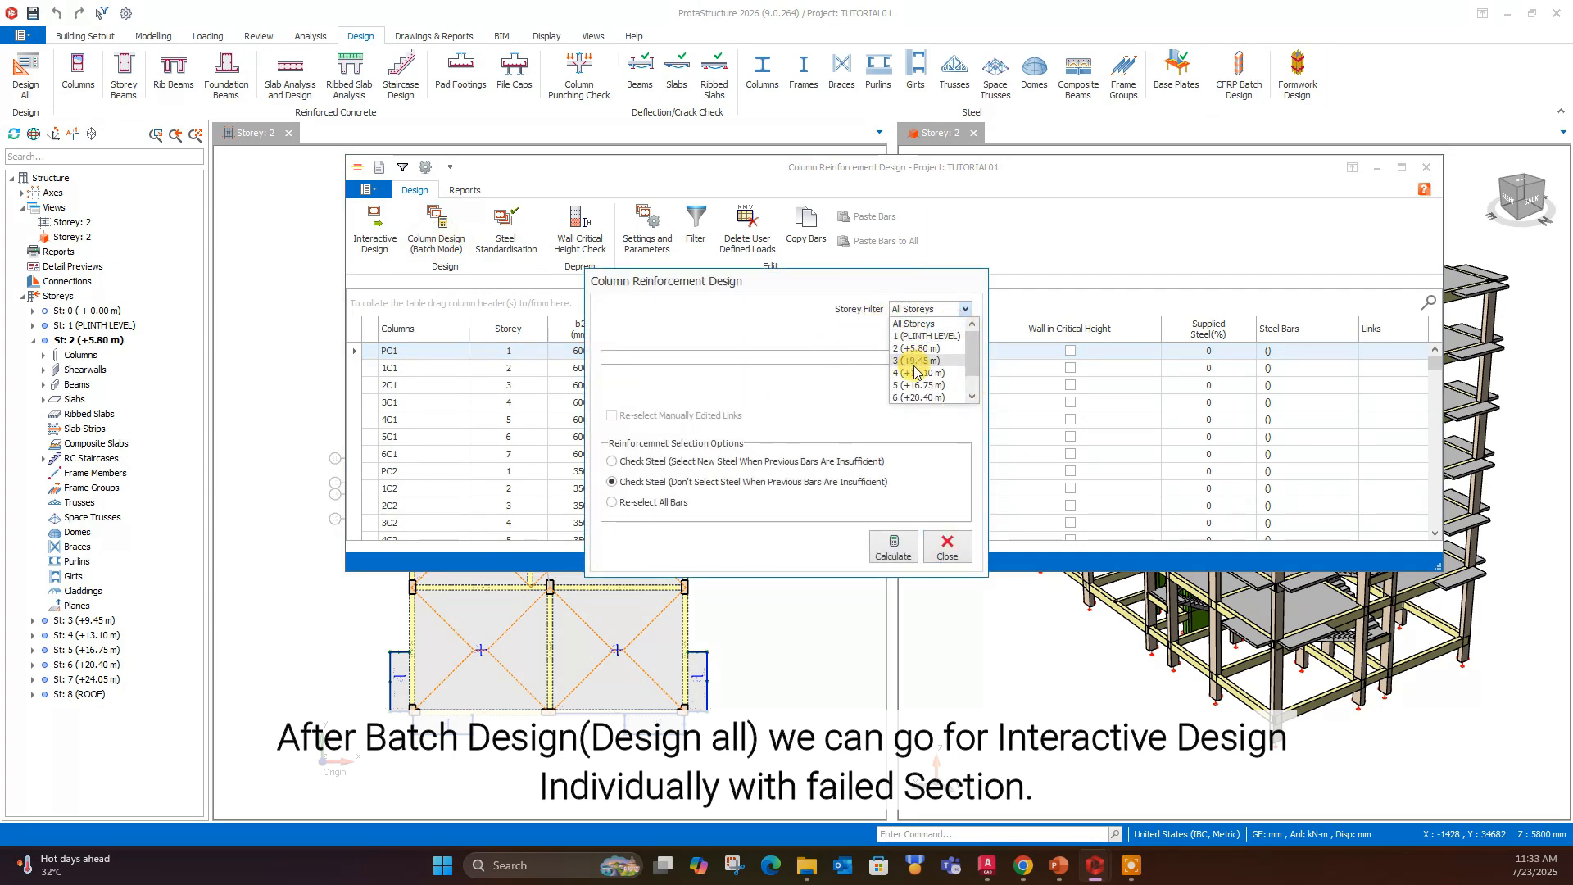
click(833, 326)
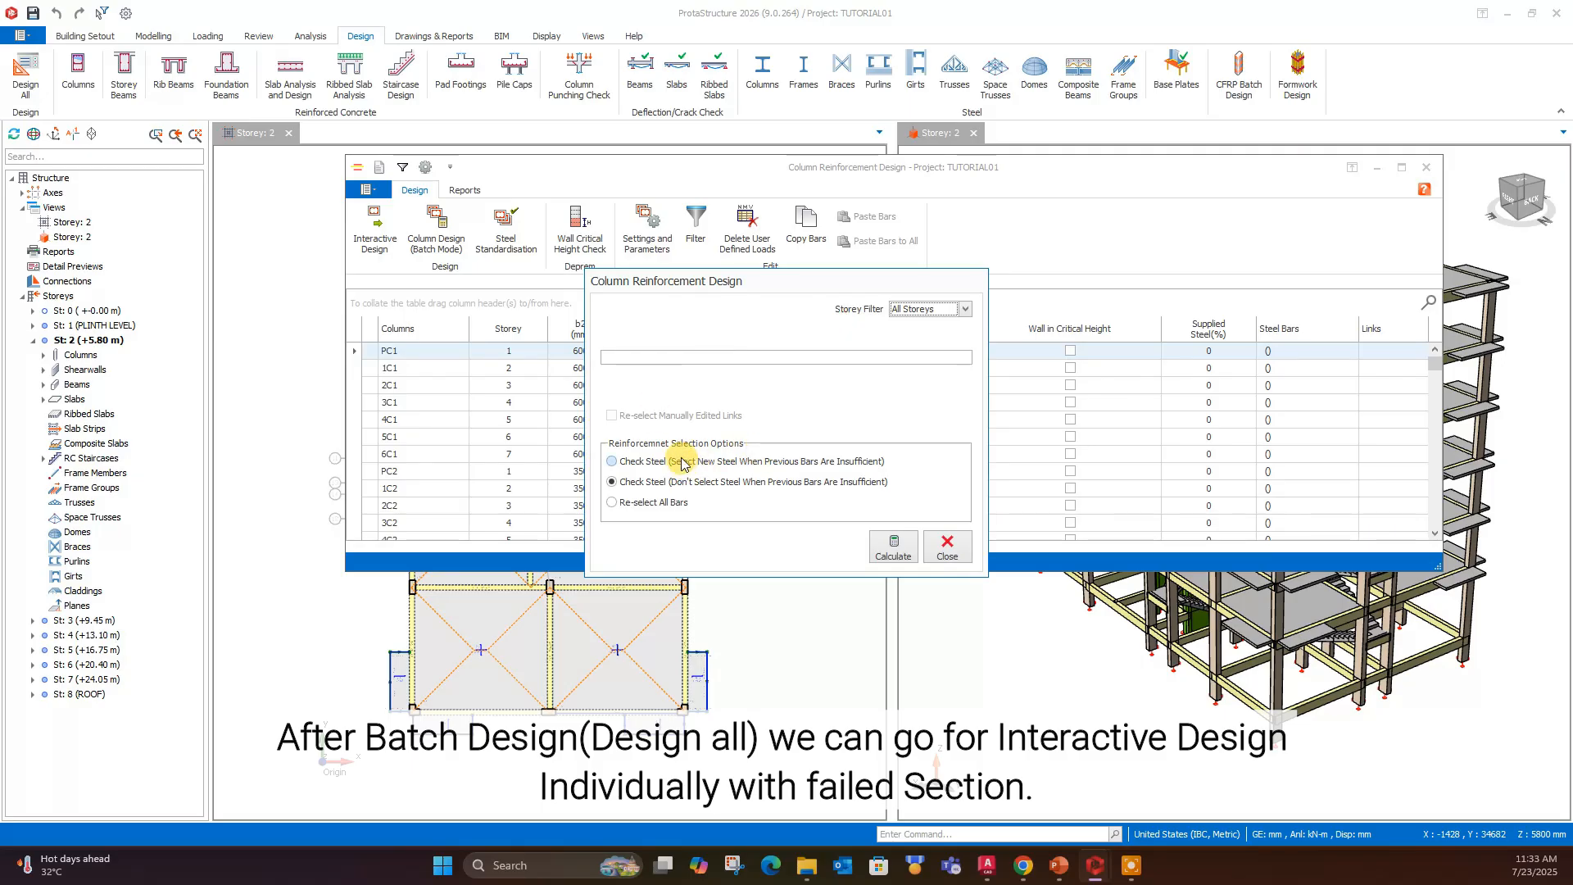
click(653, 502)
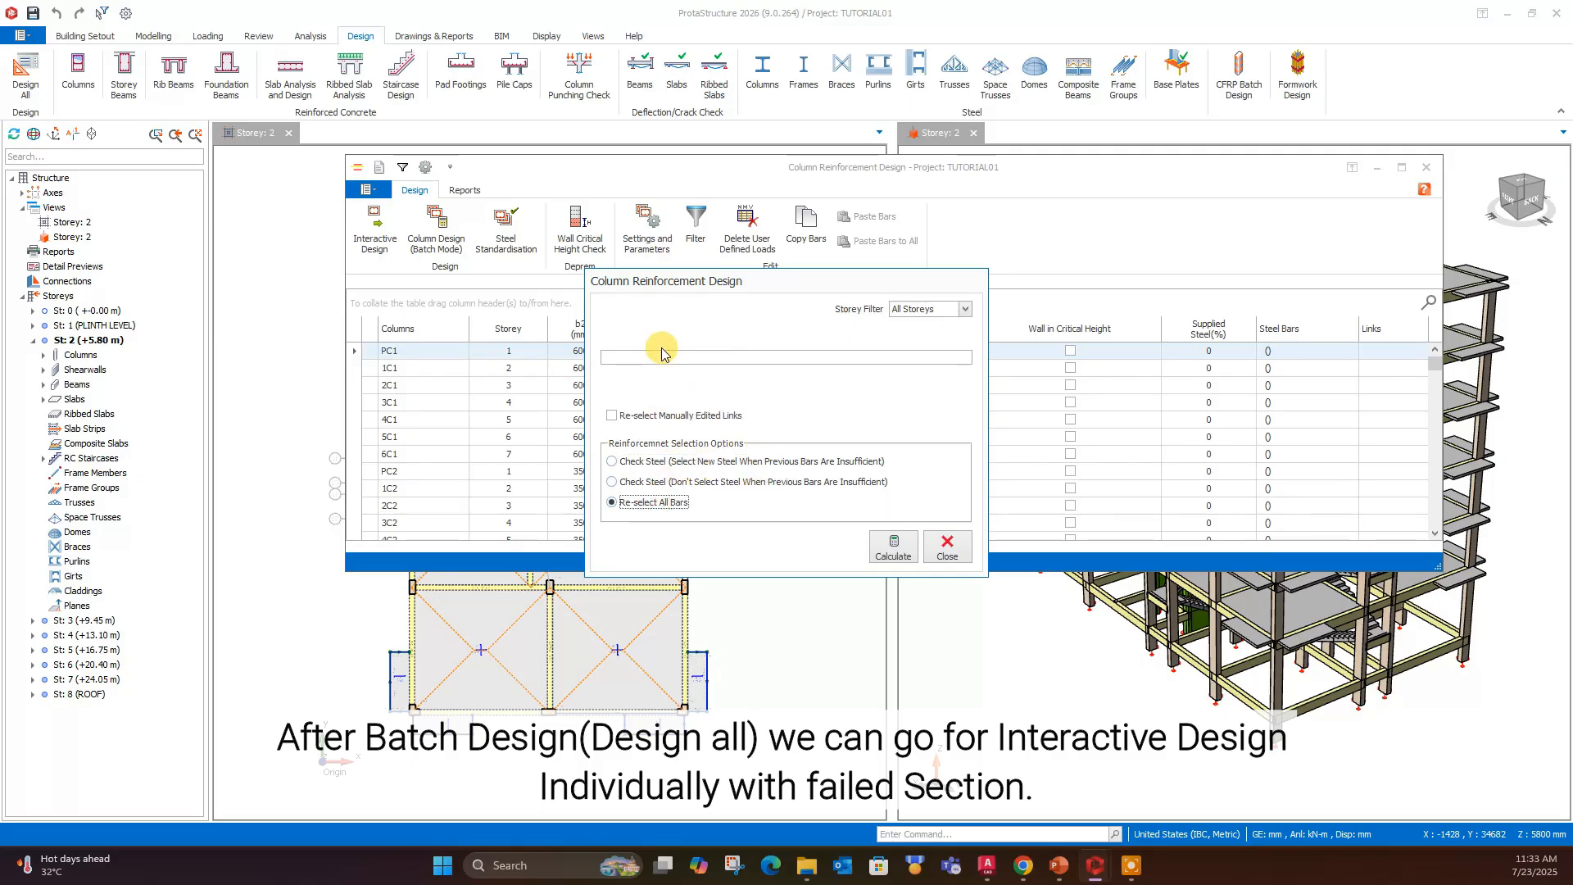
click(893, 550)
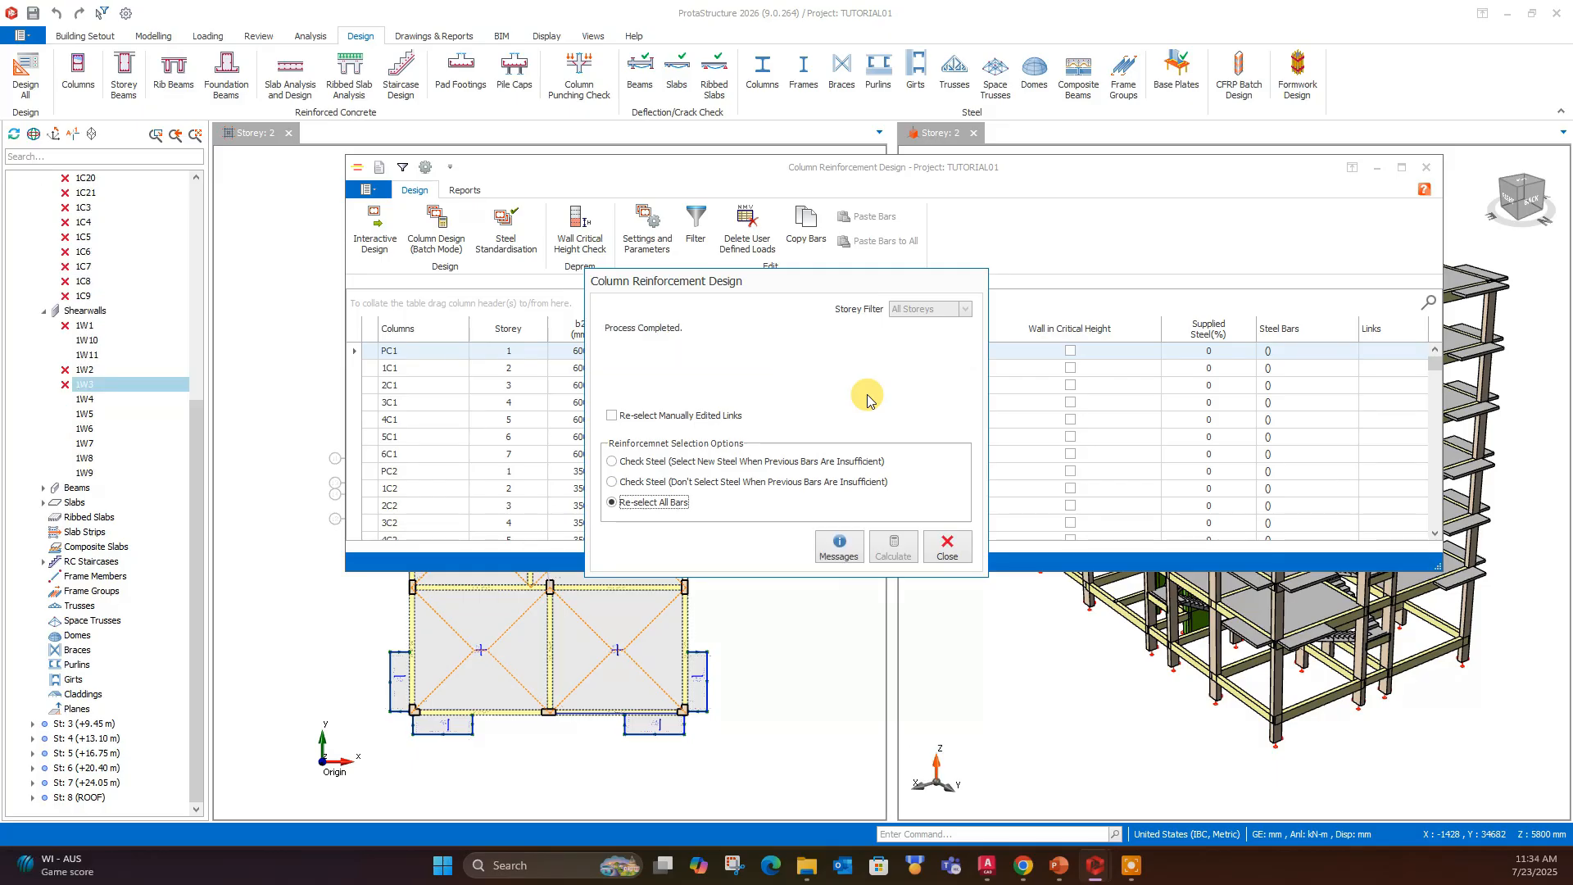
click(946, 547)
- Examine the design status and utilization ratios down the column list, and return to its beginning
scroll(738, 422, down, 5)
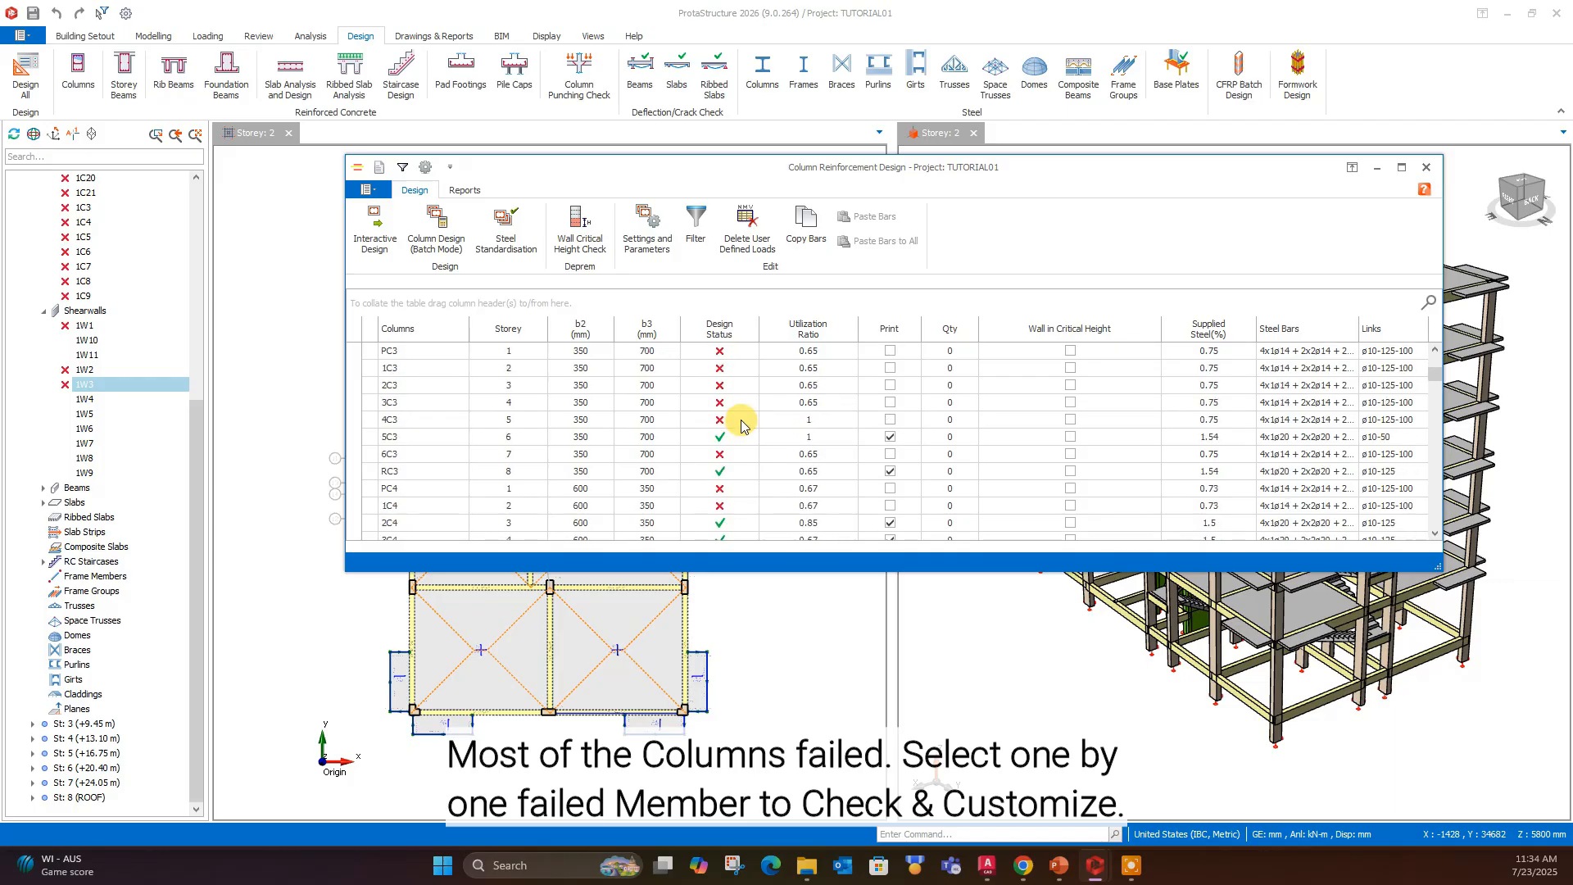
scroll(741, 424, down, 15)
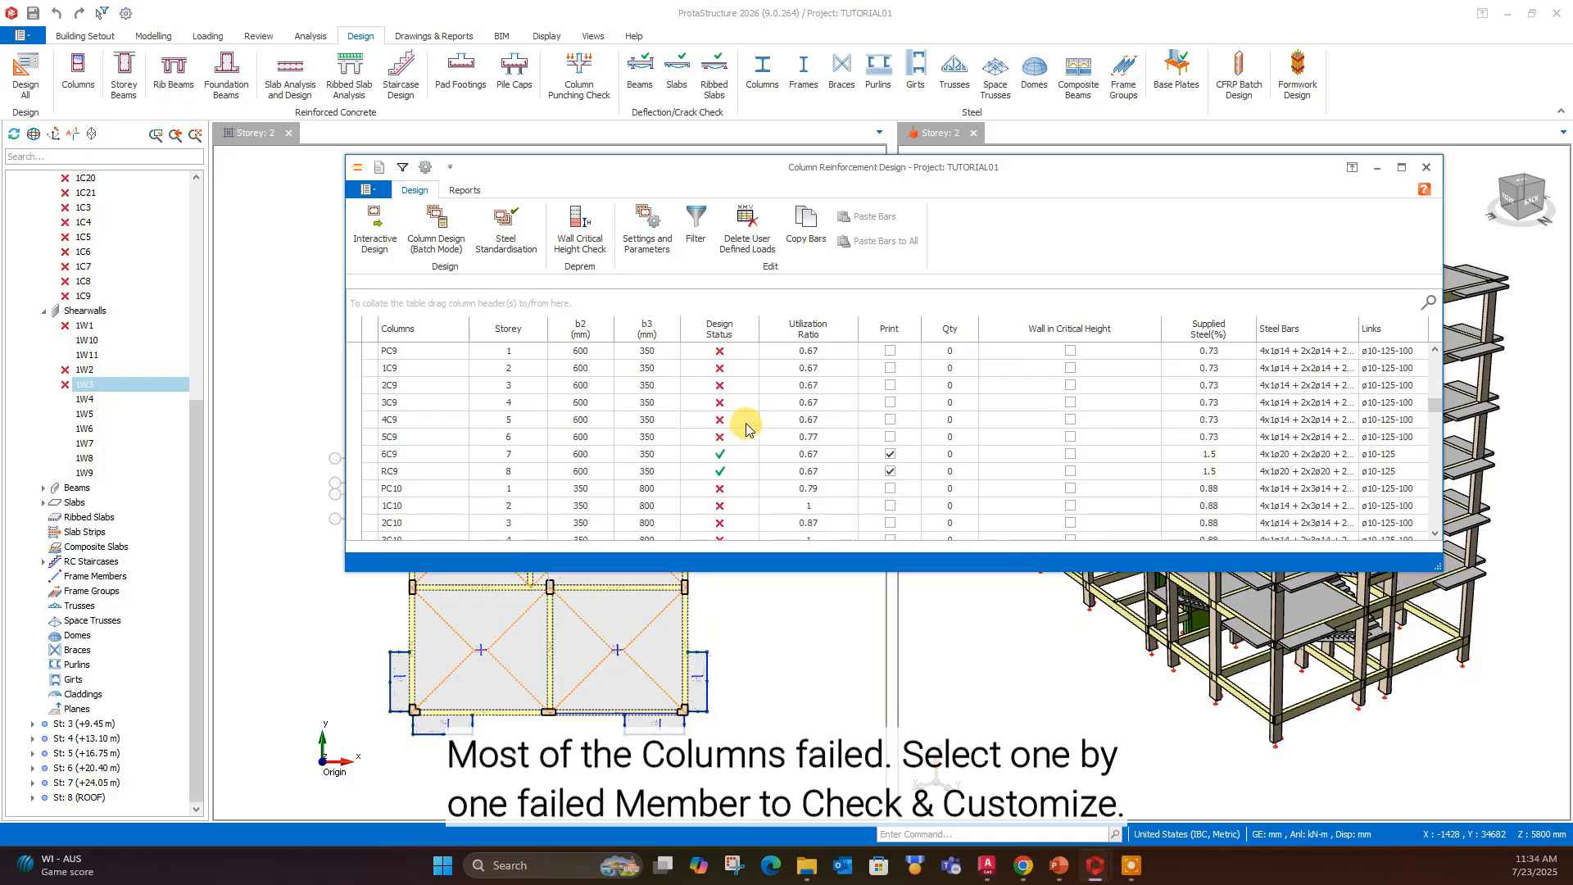
drag(1434, 407, 1446, 368)
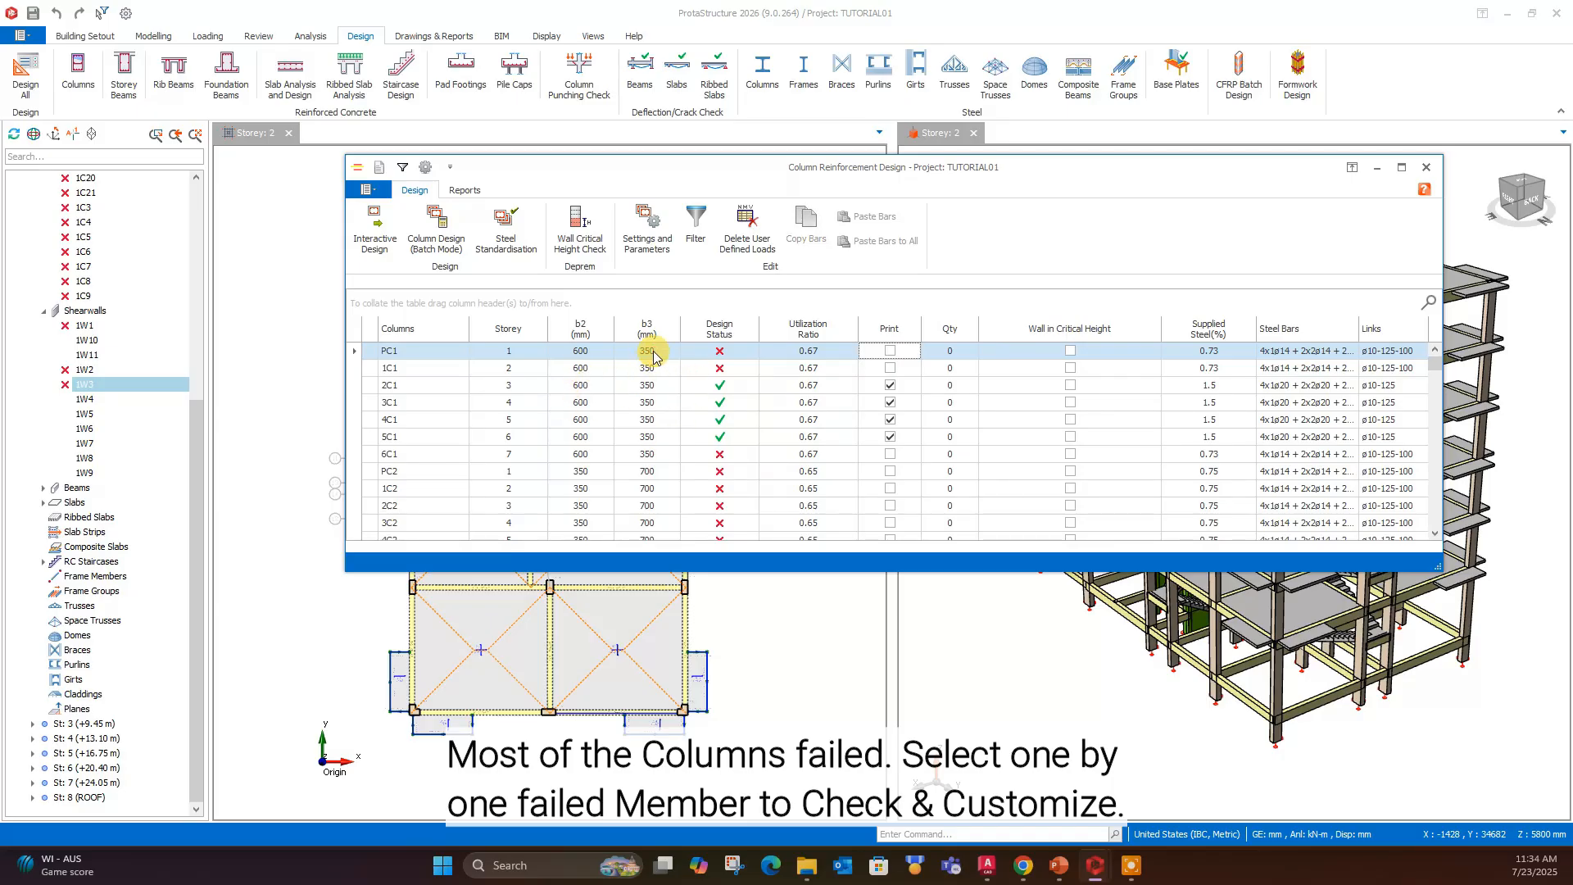
- Open column PC1 of Storey 1 for interactive design and set the quantity of its 1-Int bars to 3
double_click(439, 350)
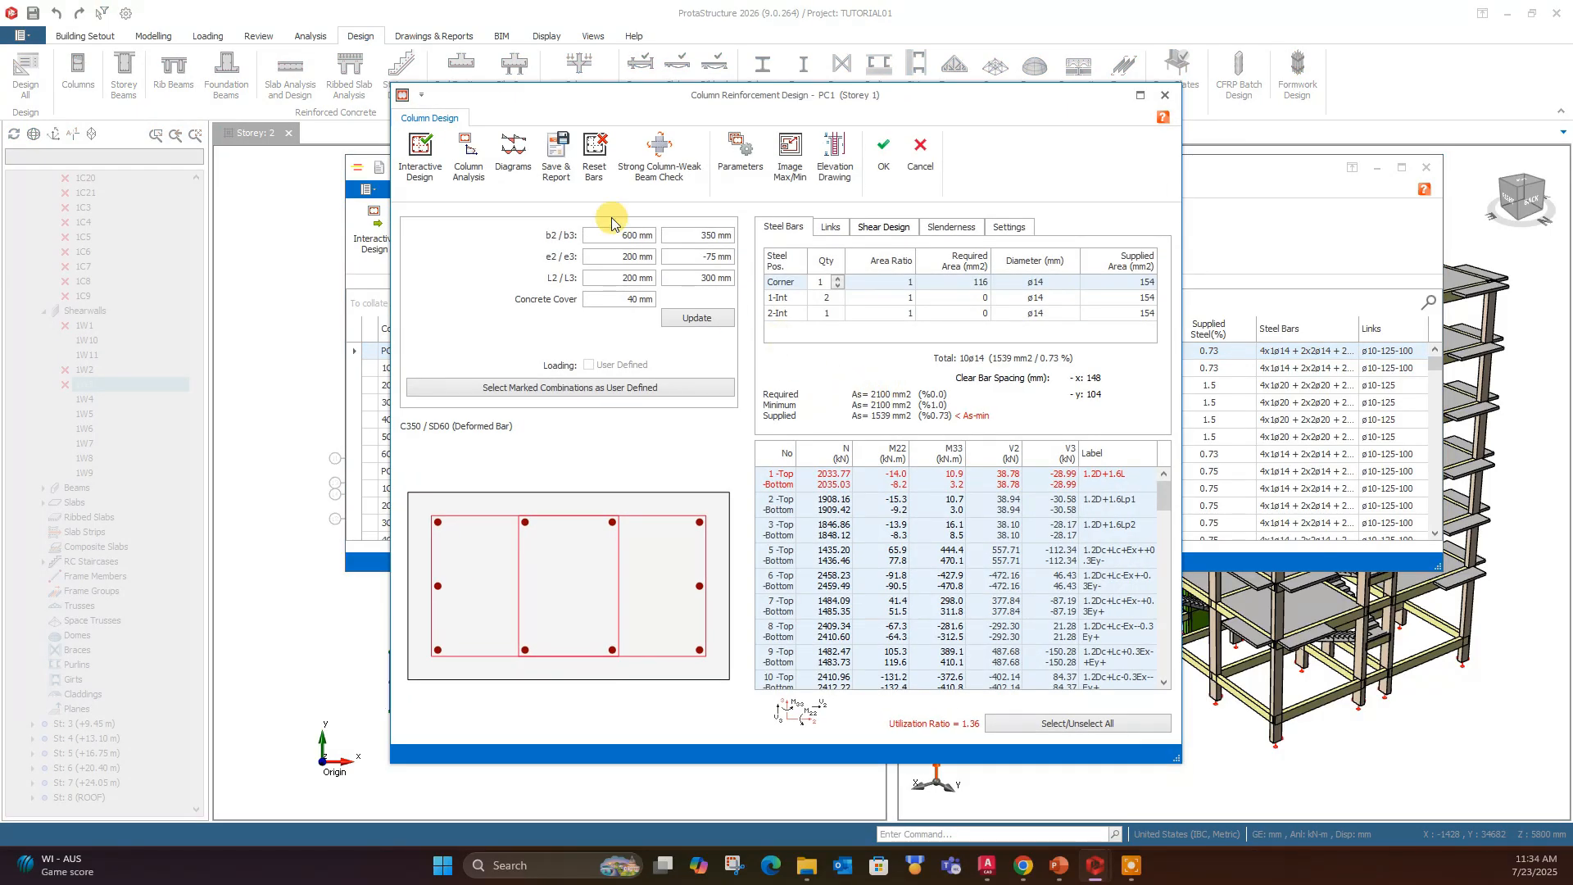
click(709, 236)
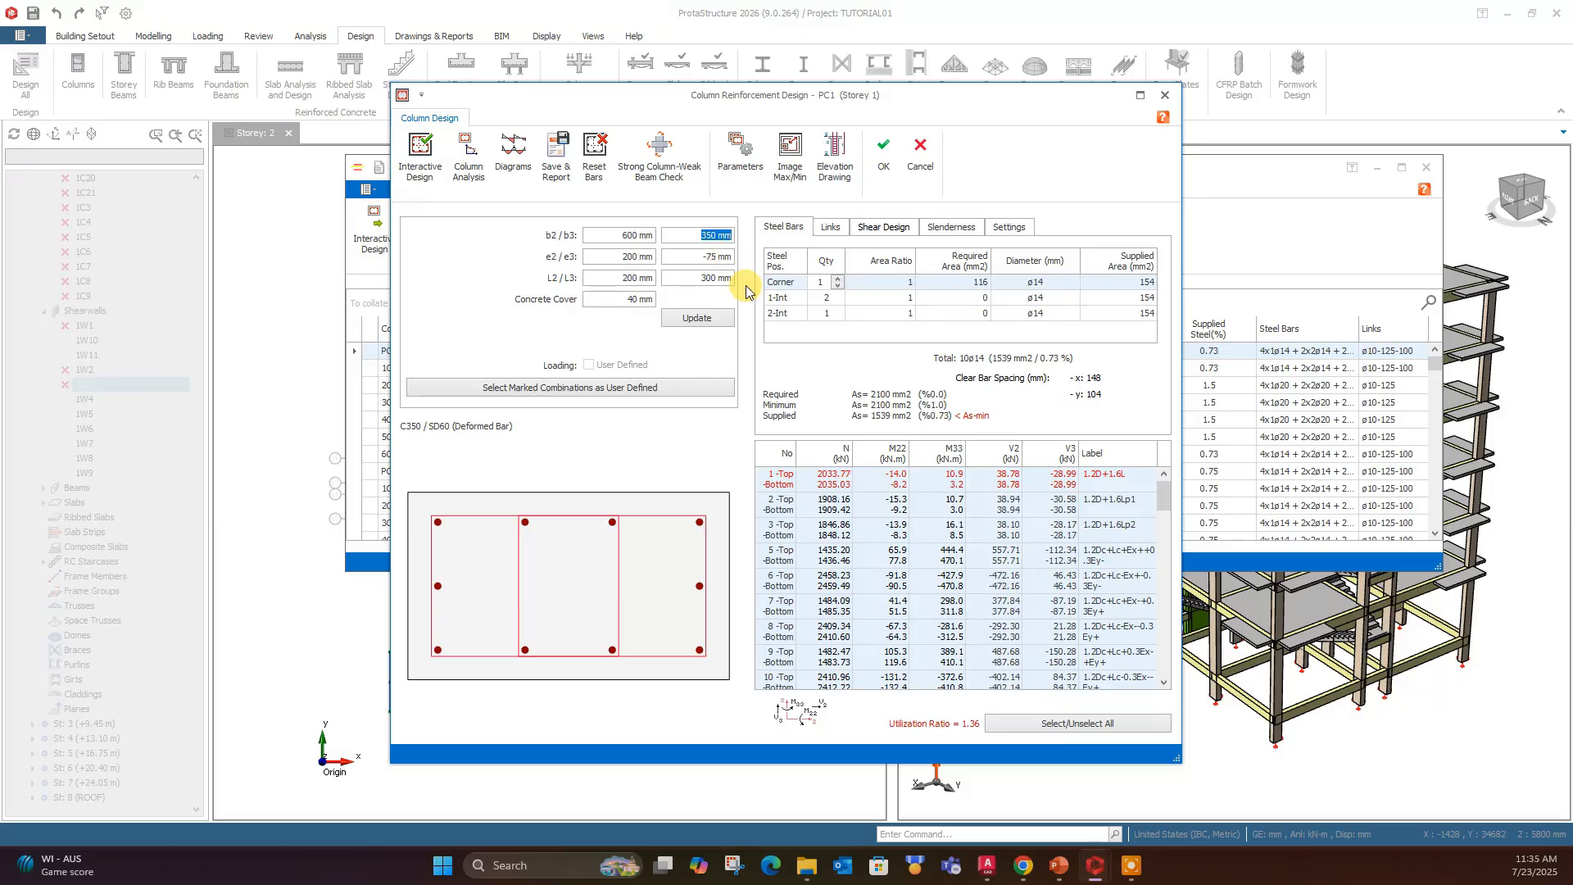
click(837, 283)
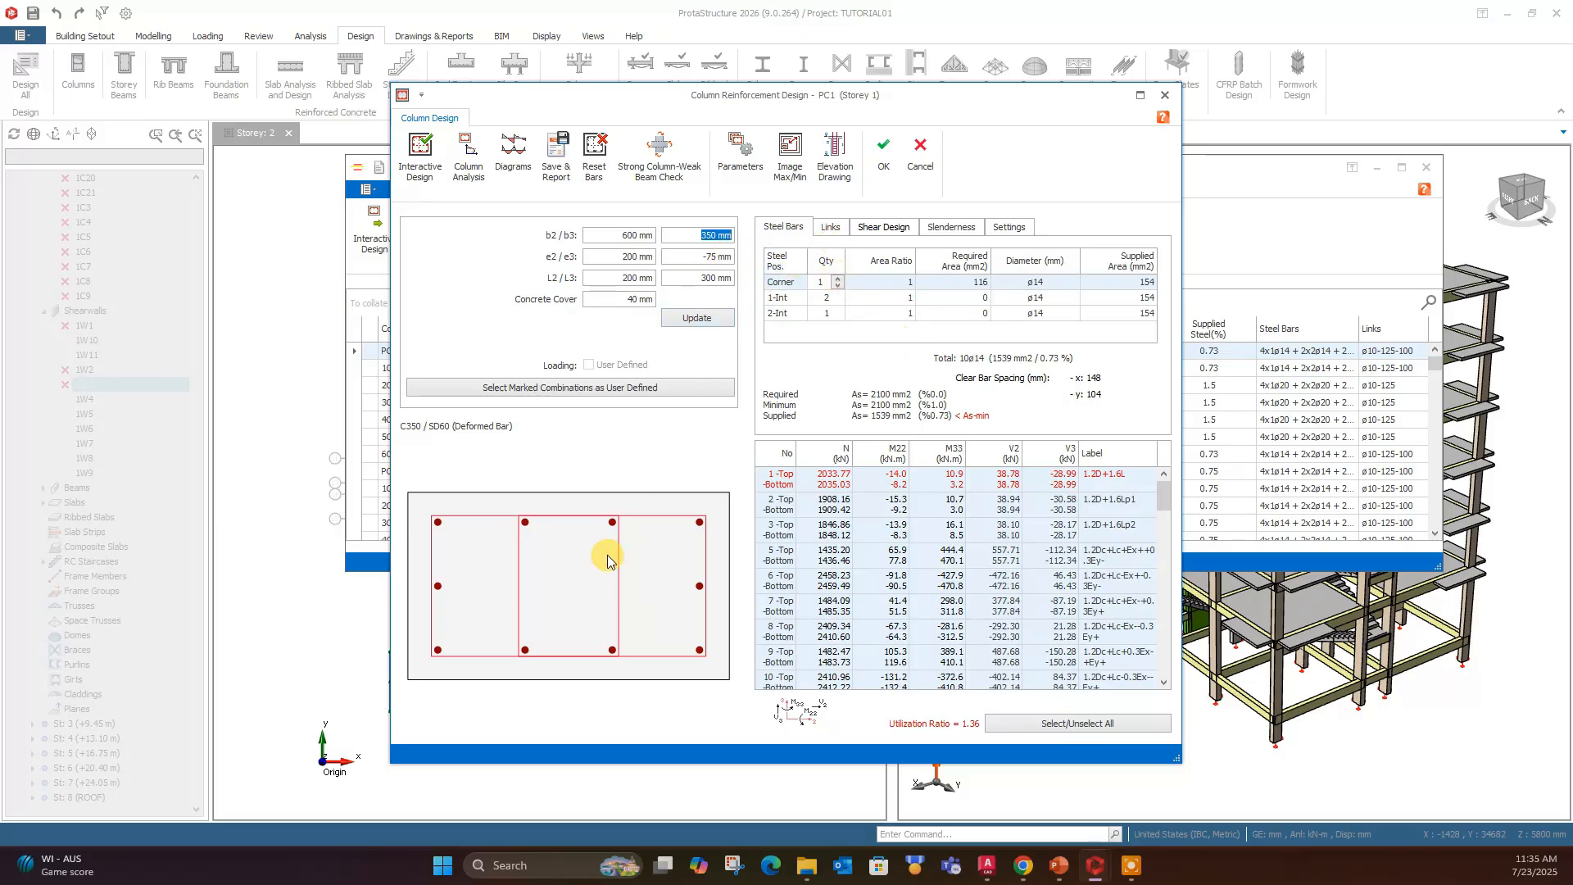
drag(755, 97, 799, 150)
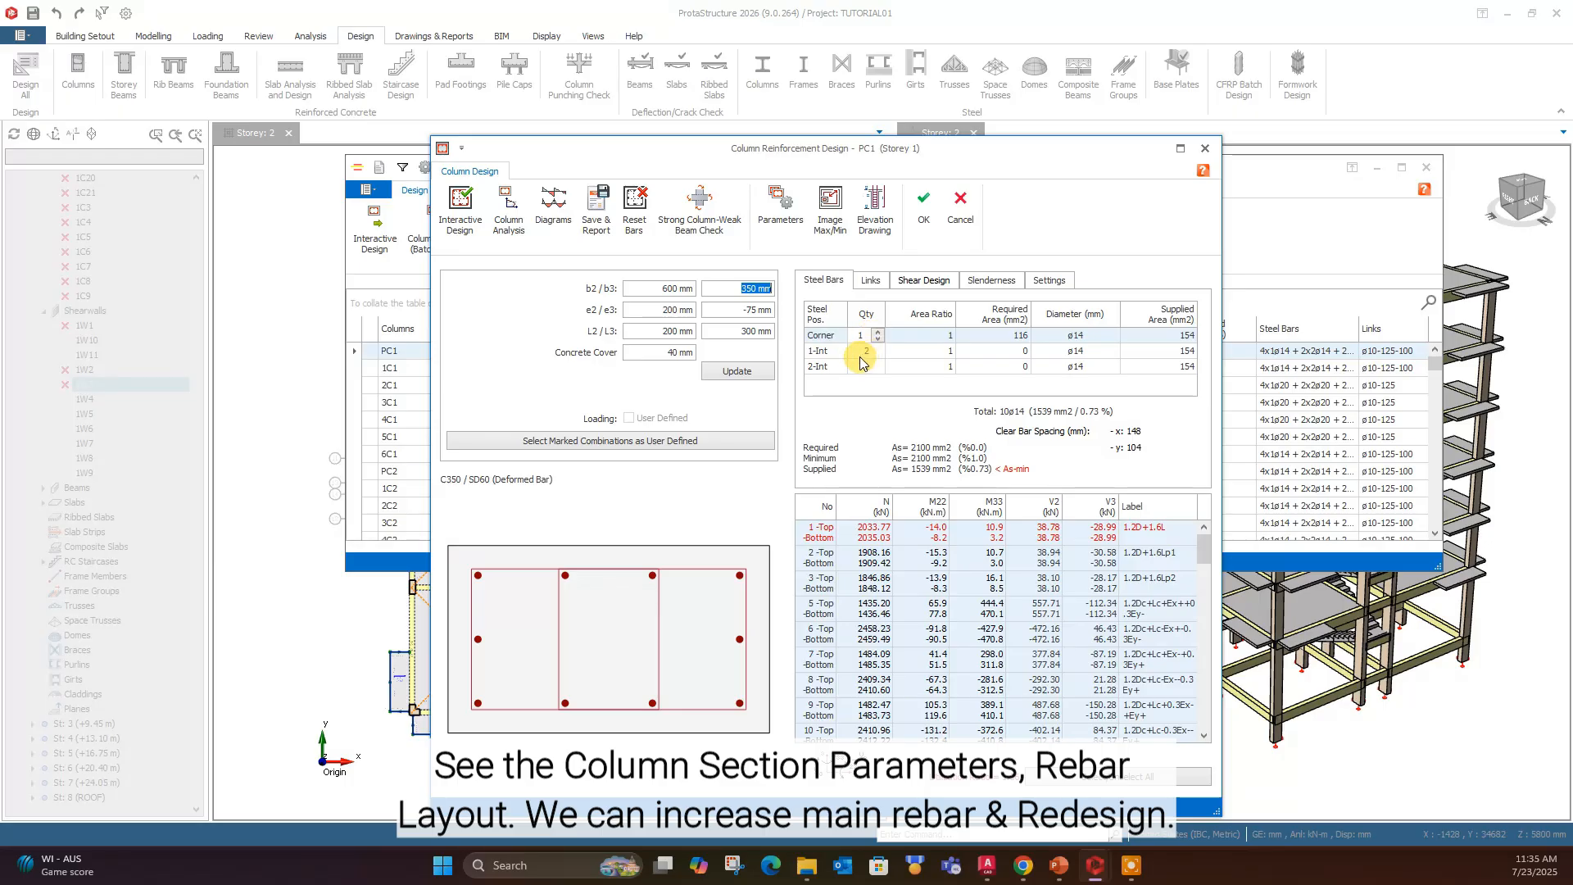
click(858, 351)
click(875, 347)
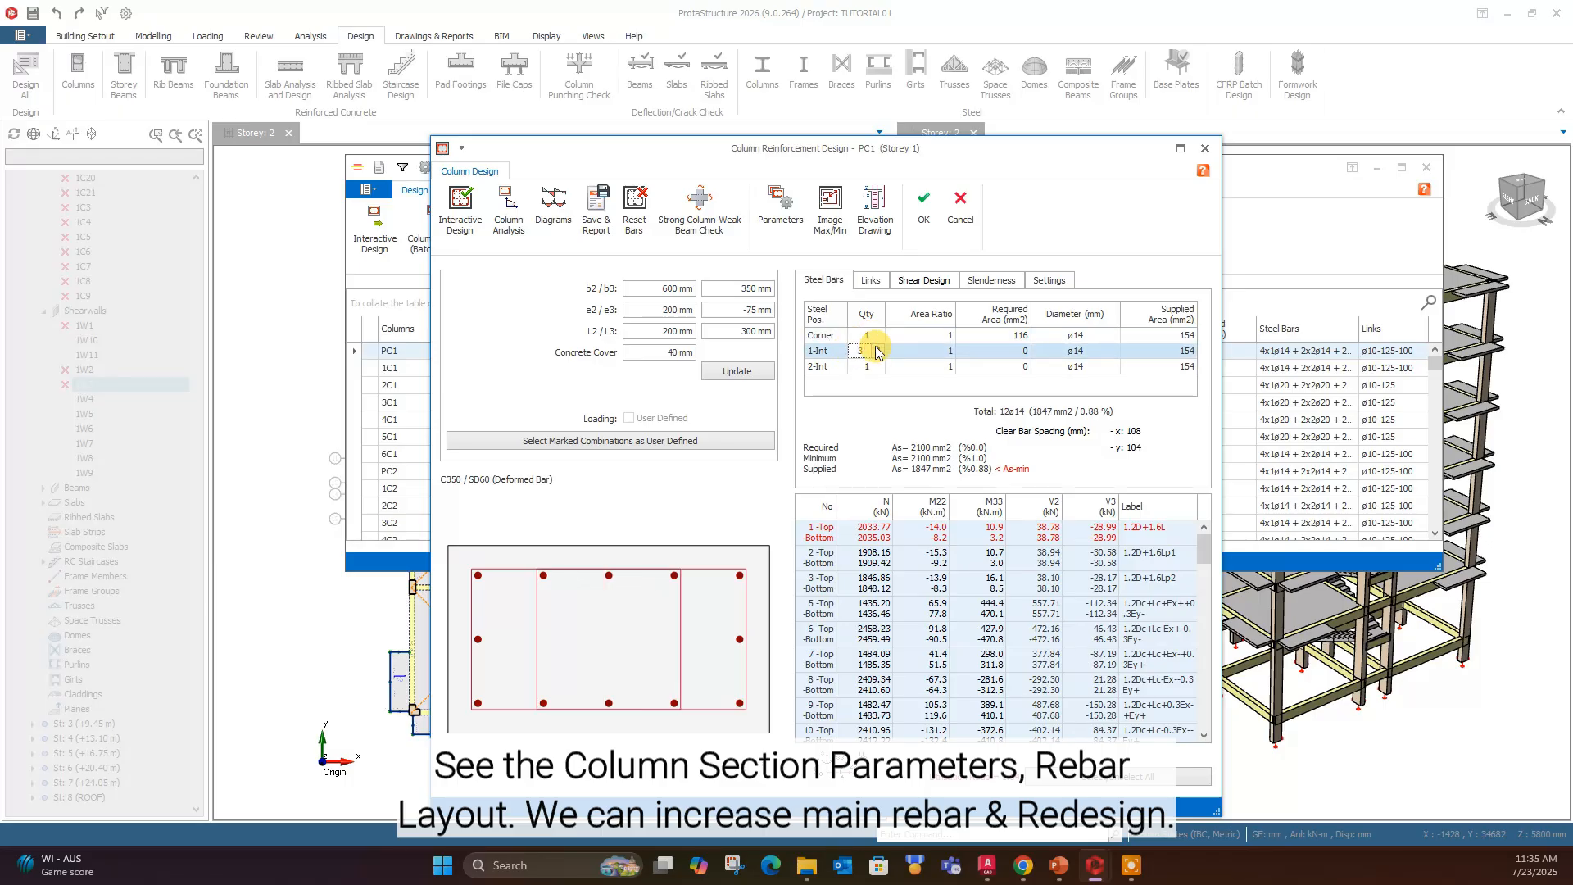
- Set the diameter of PC1's Corner, 1-Int and 2-Int bars to ø16
click(1075, 351)
click(1083, 350)
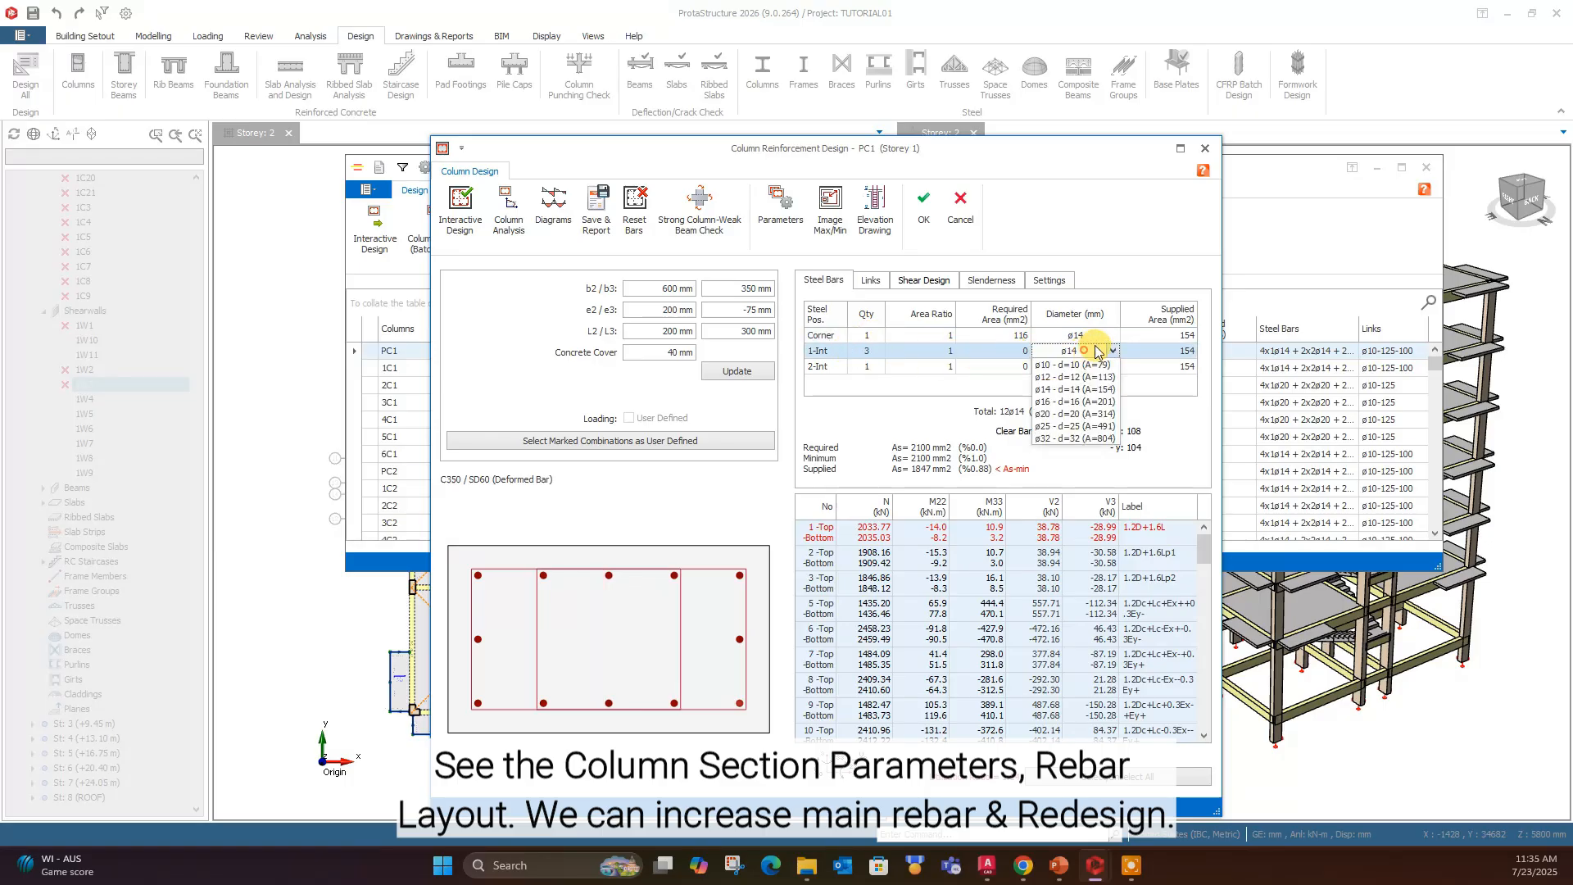
click(1110, 352)
click(1110, 335)
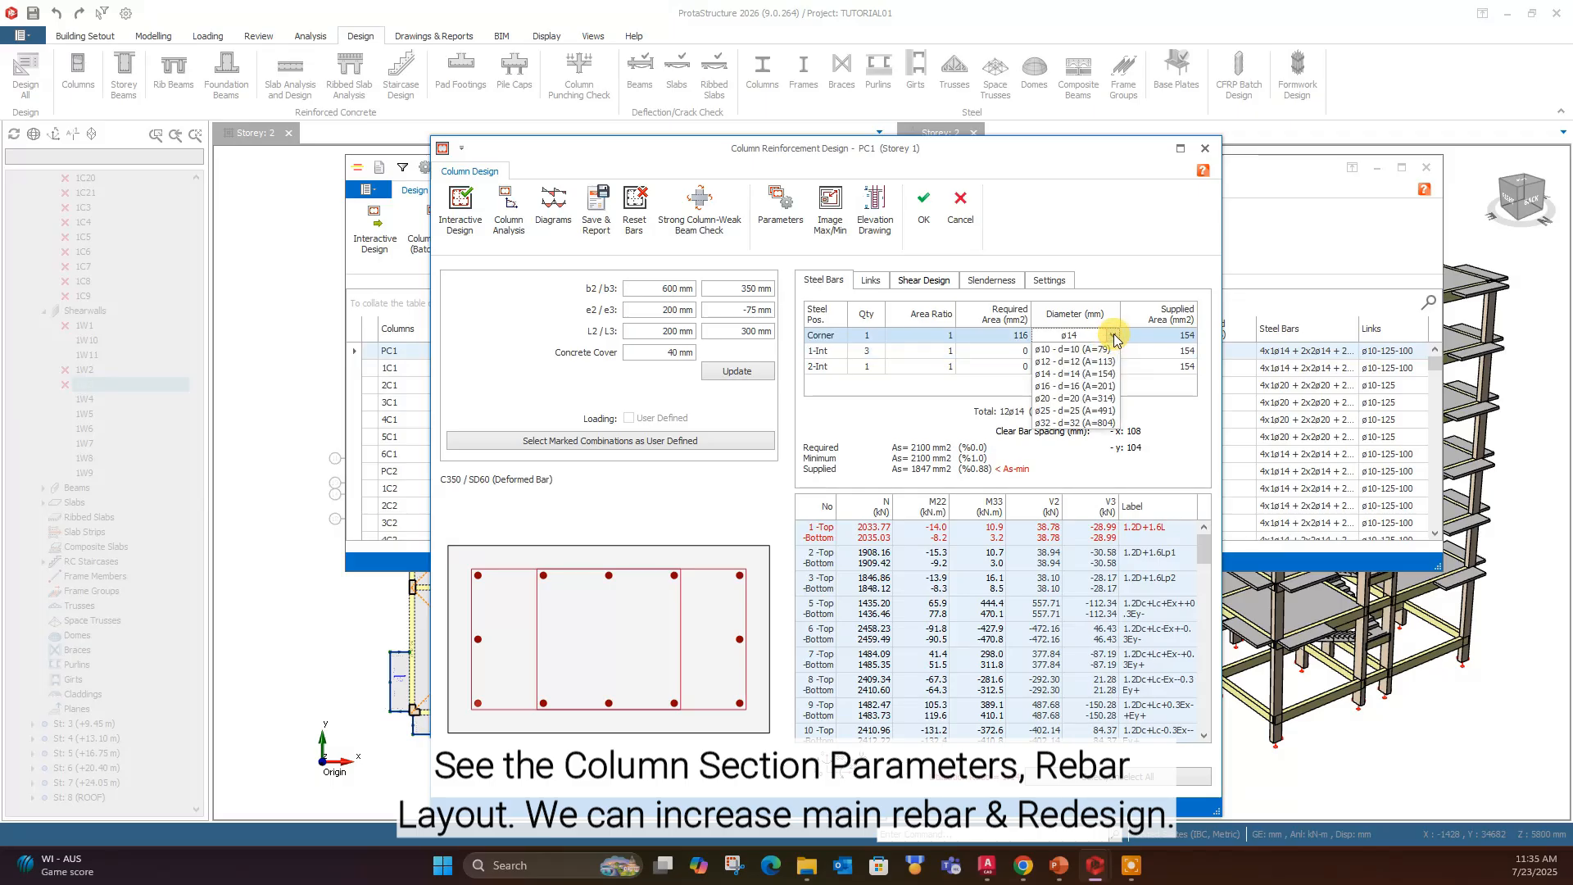
click(1100, 371)
click(1112, 351)
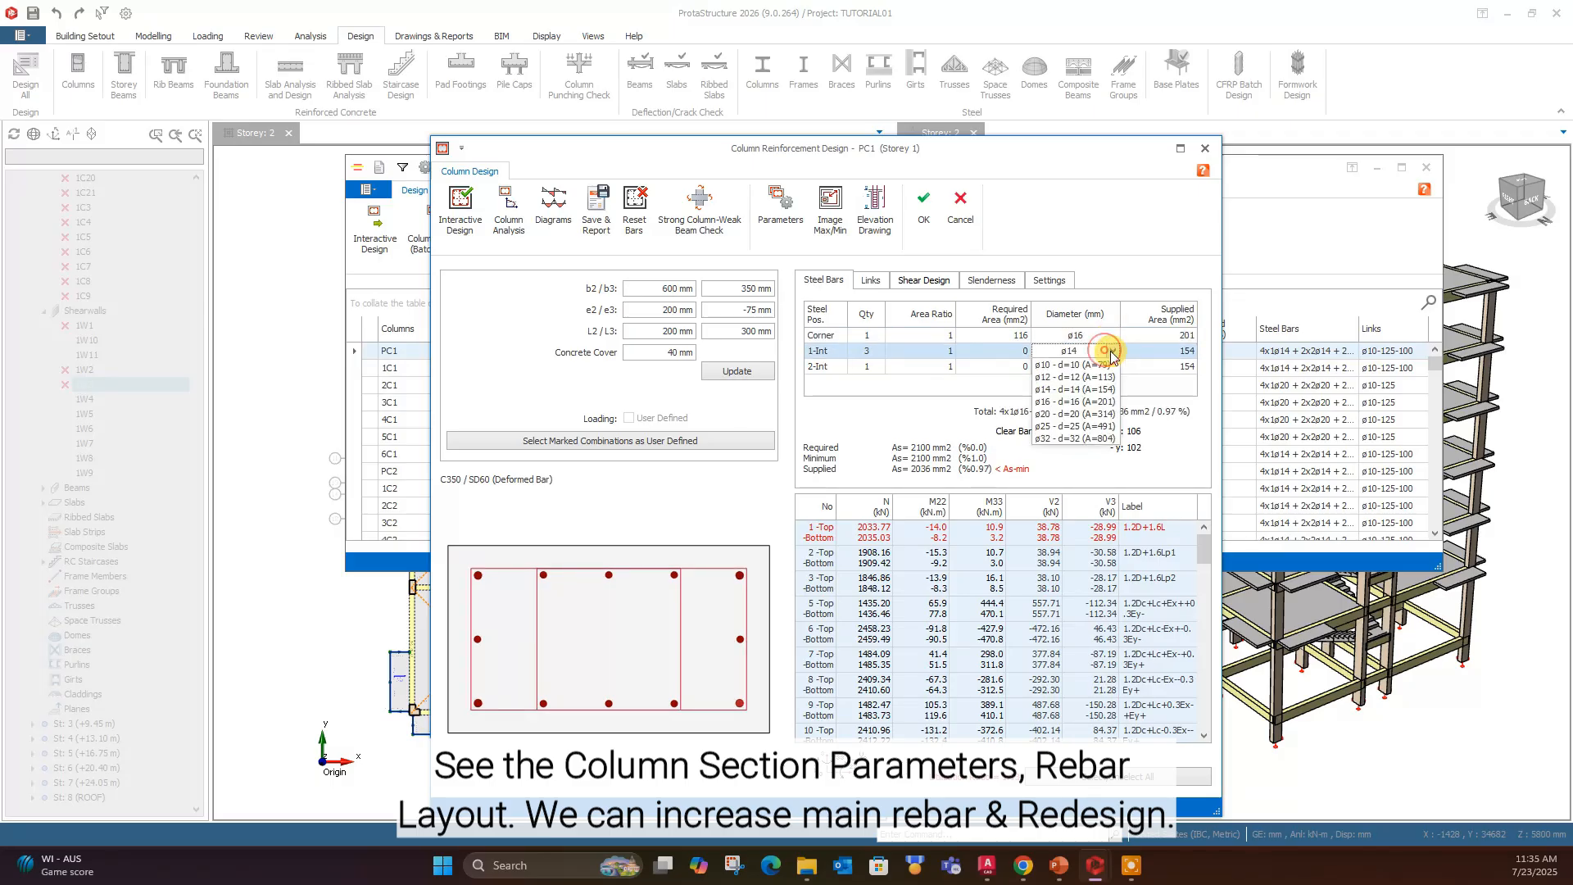
click(1073, 401)
click(1113, 367)
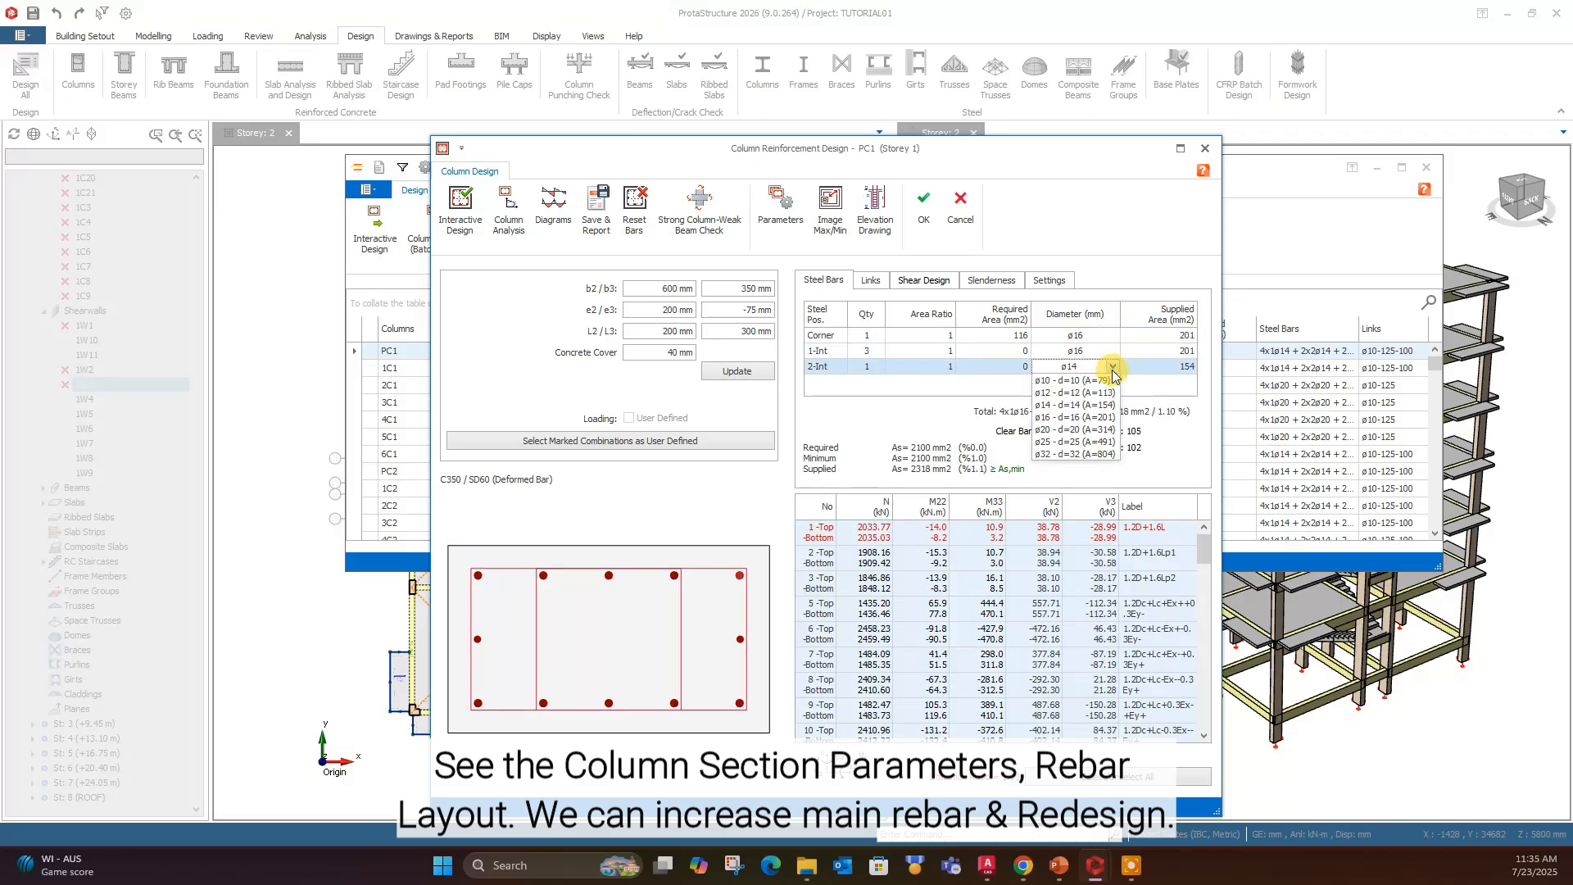
click(1073, 417)
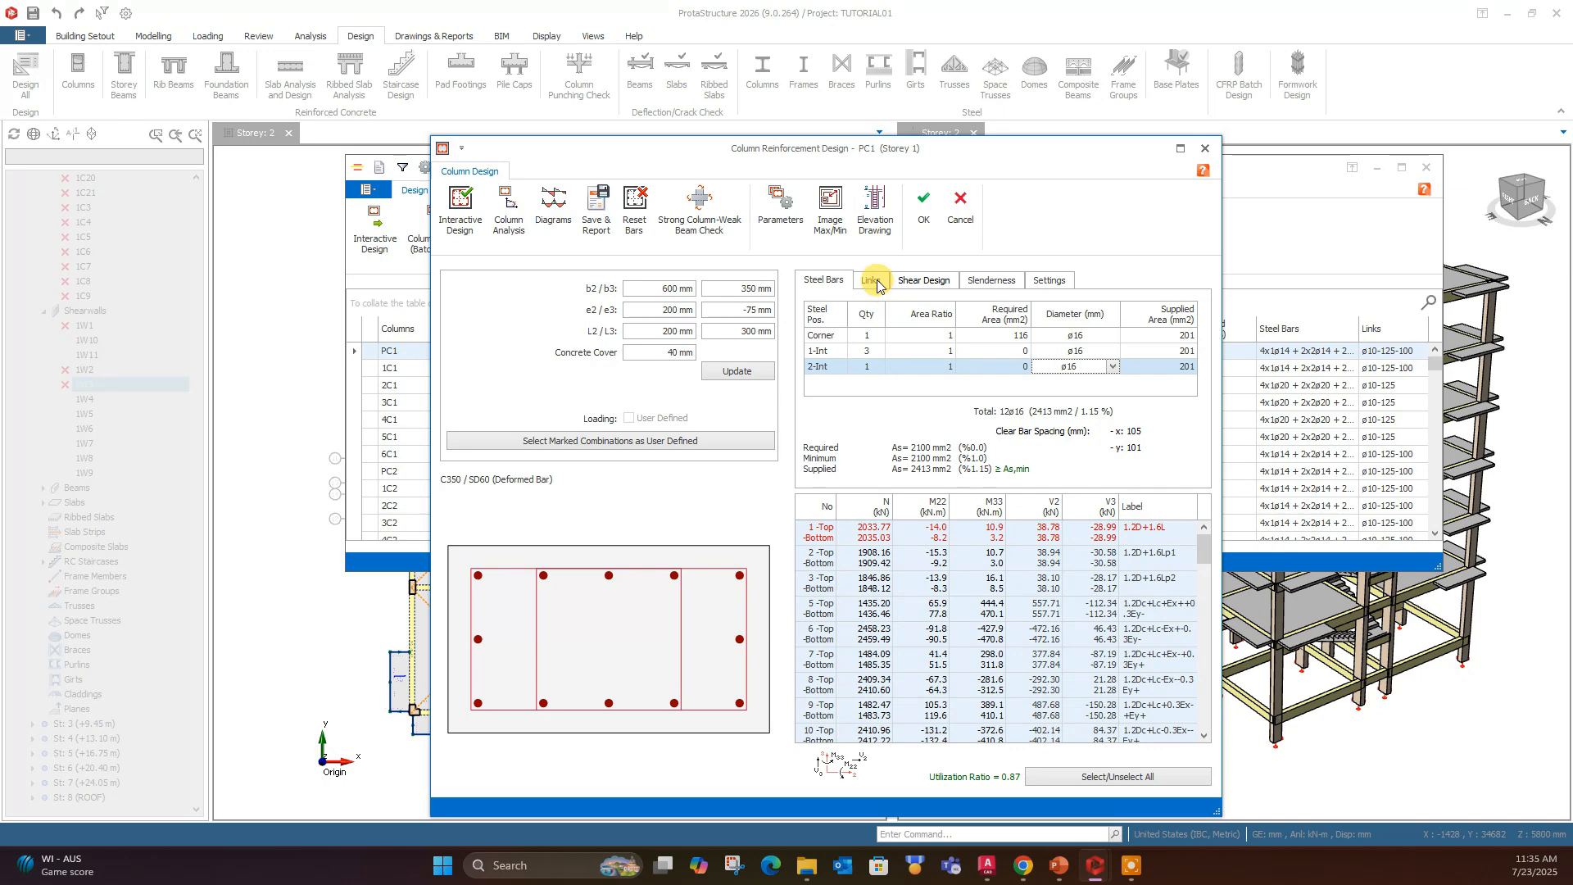
- Update the PC1 section and try to redesign the column interactively, closing the design results and the error message
click(735, 373)
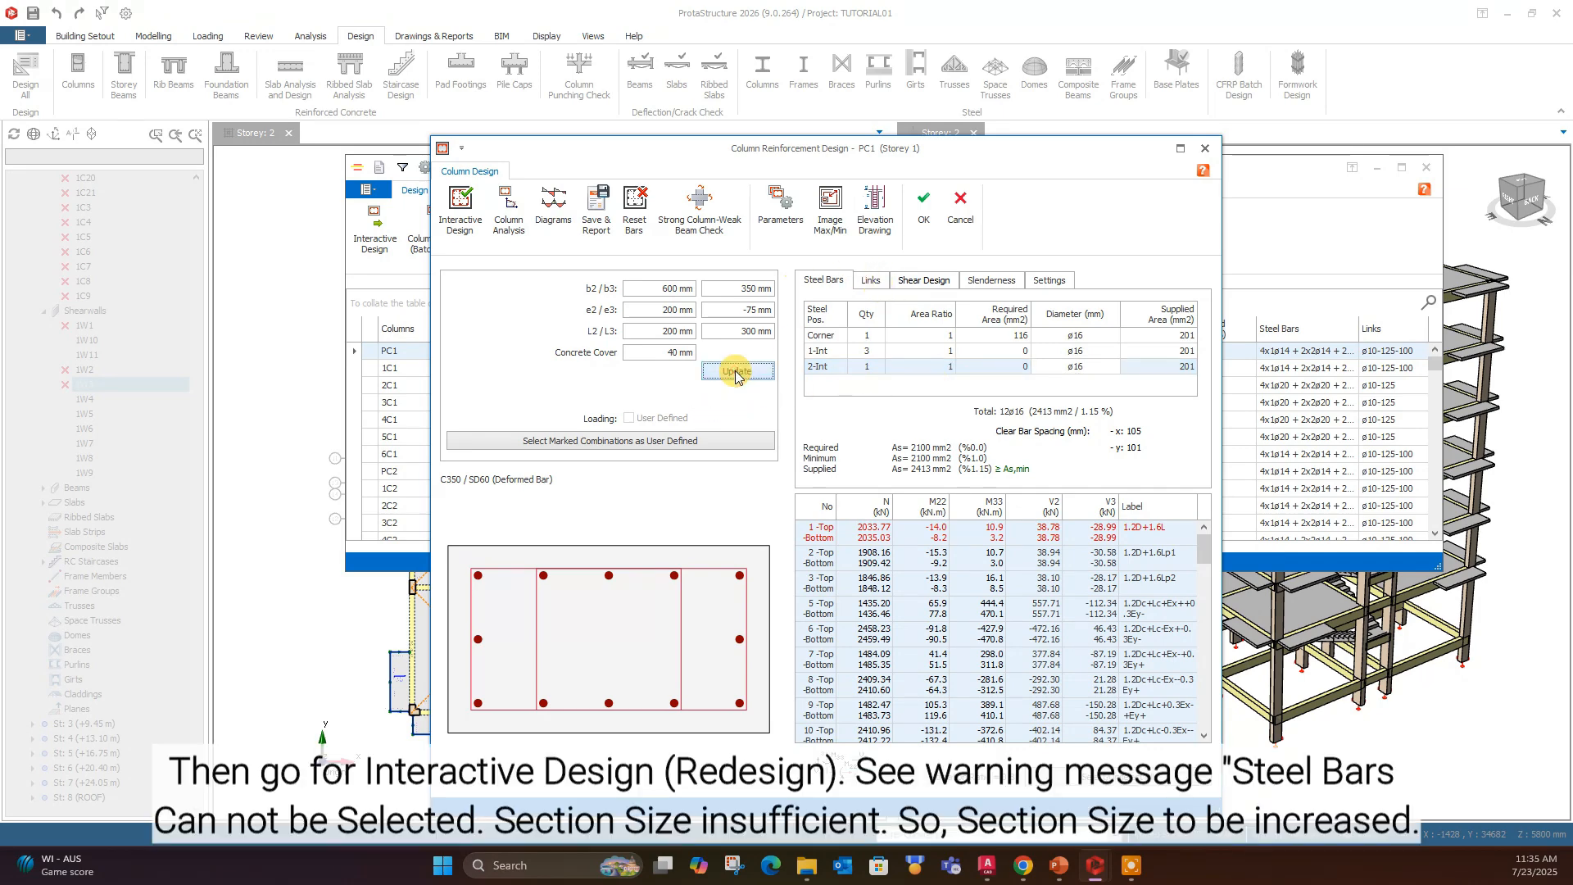
click(471, 228)
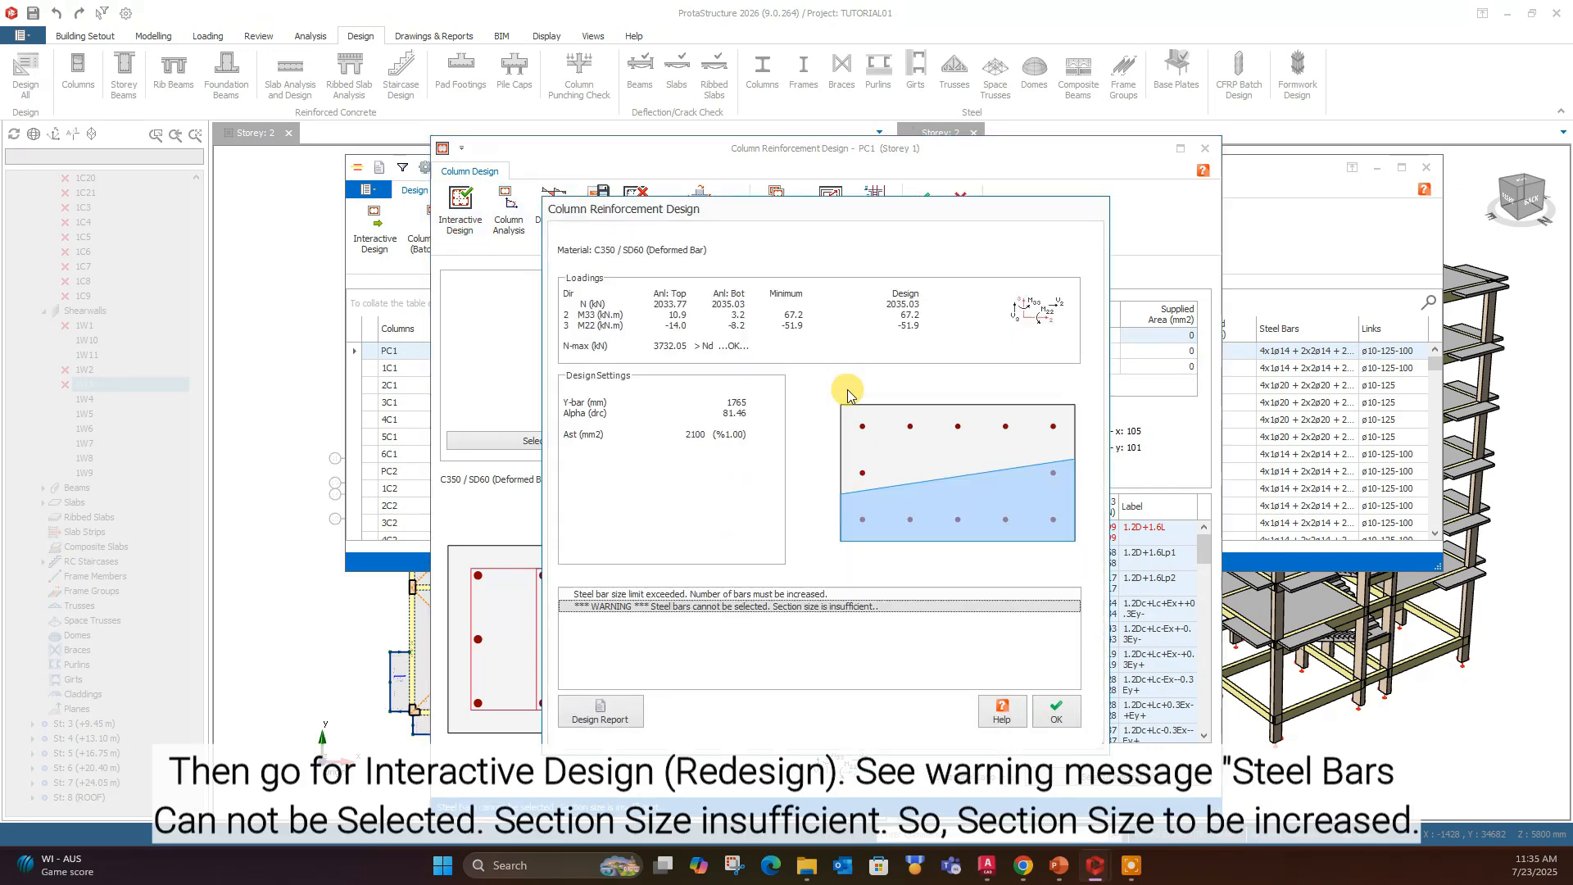
click(1056, 717)
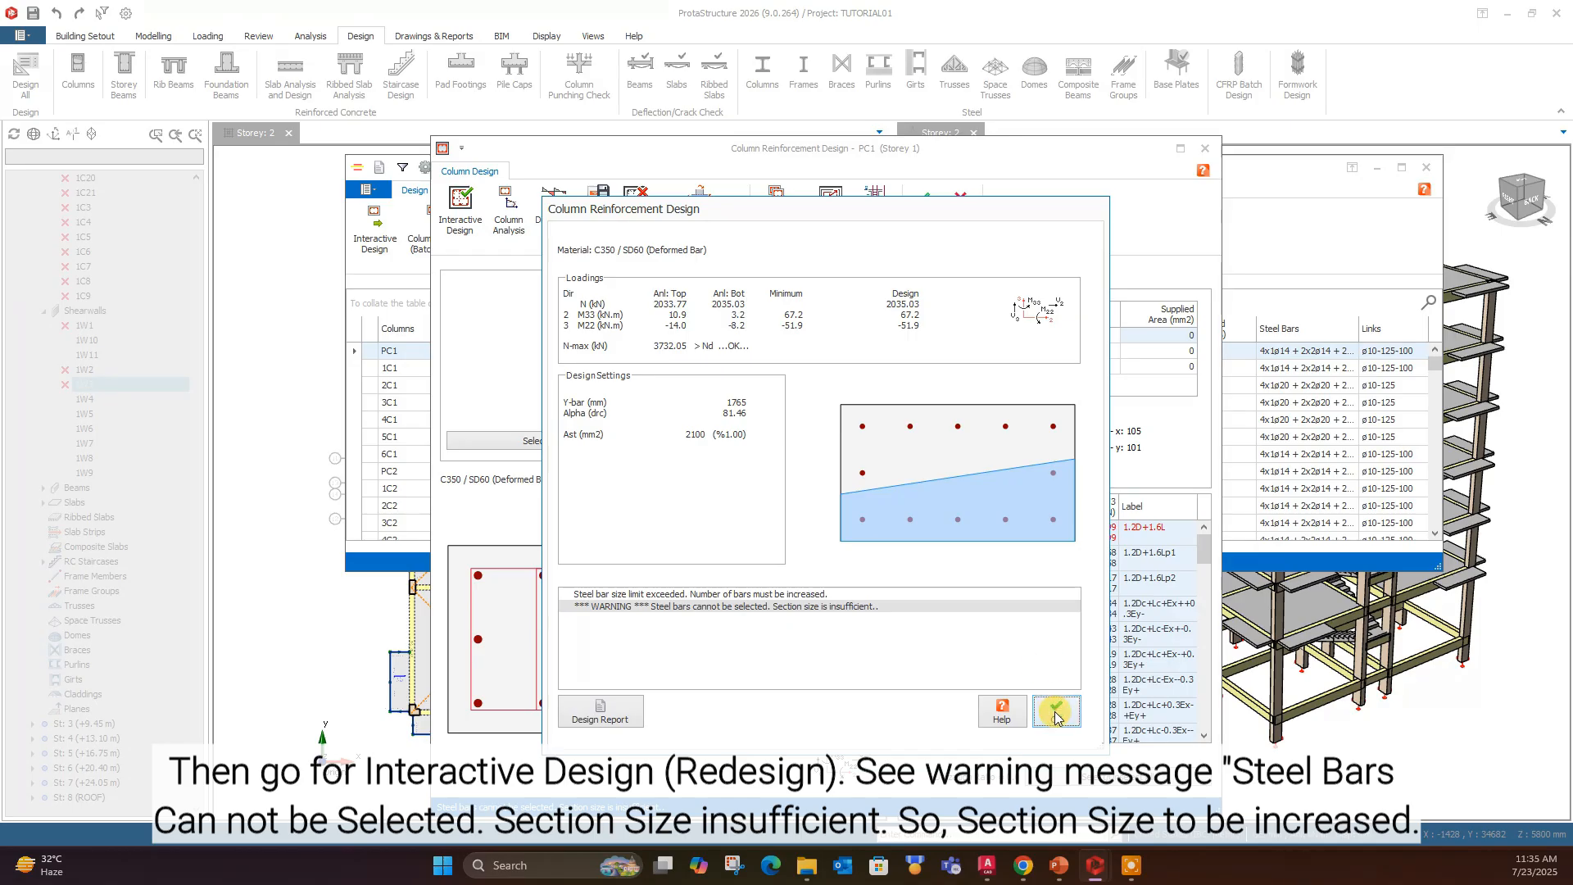
click(1055, 714)
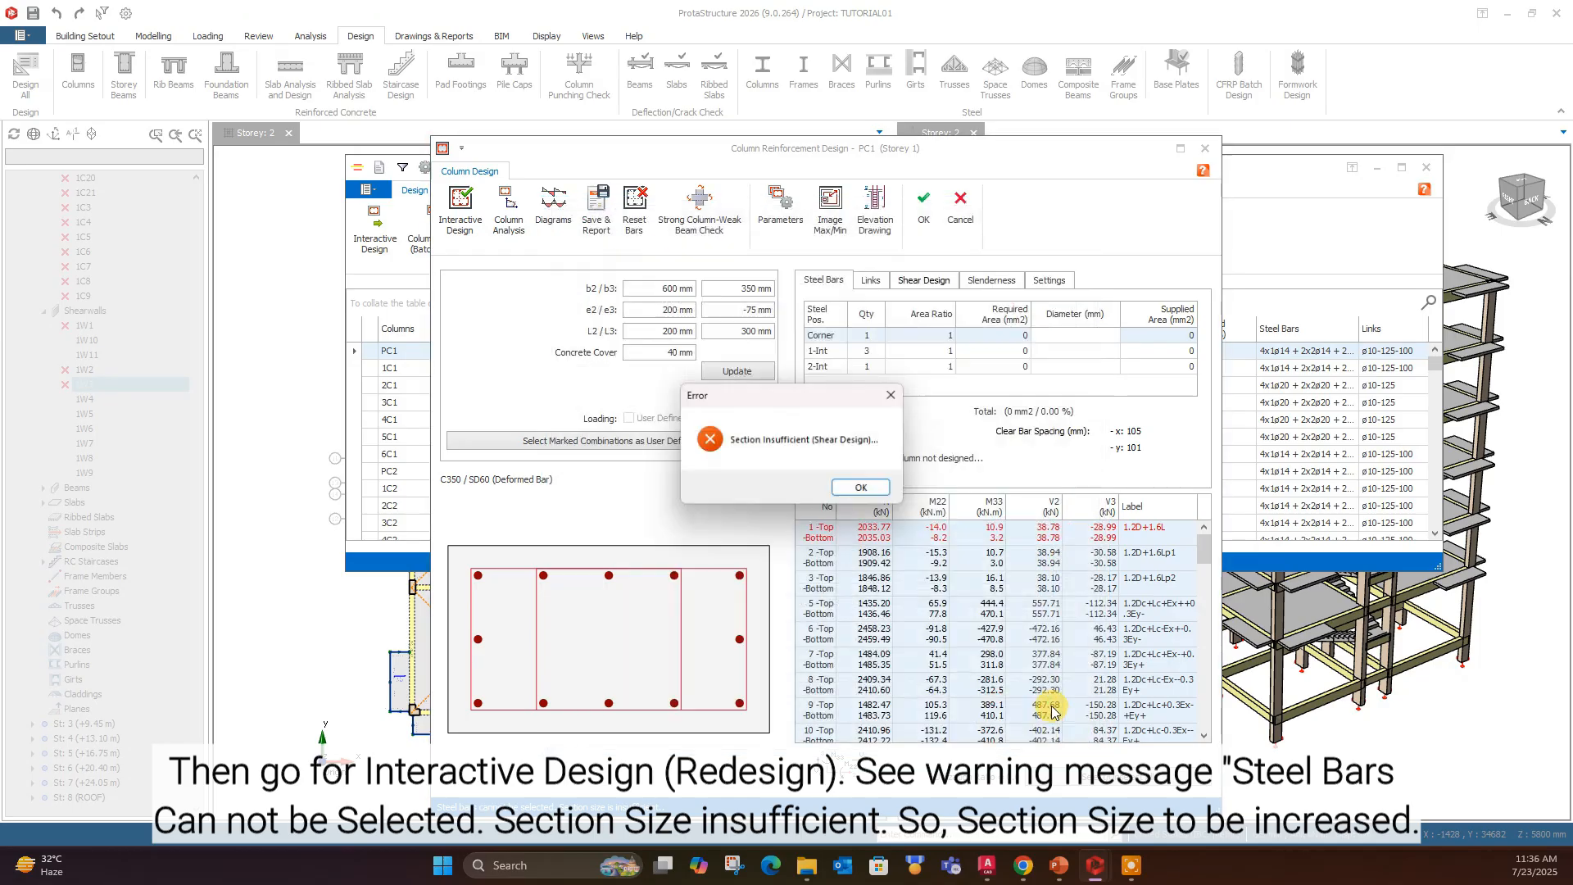
click(864, 490)
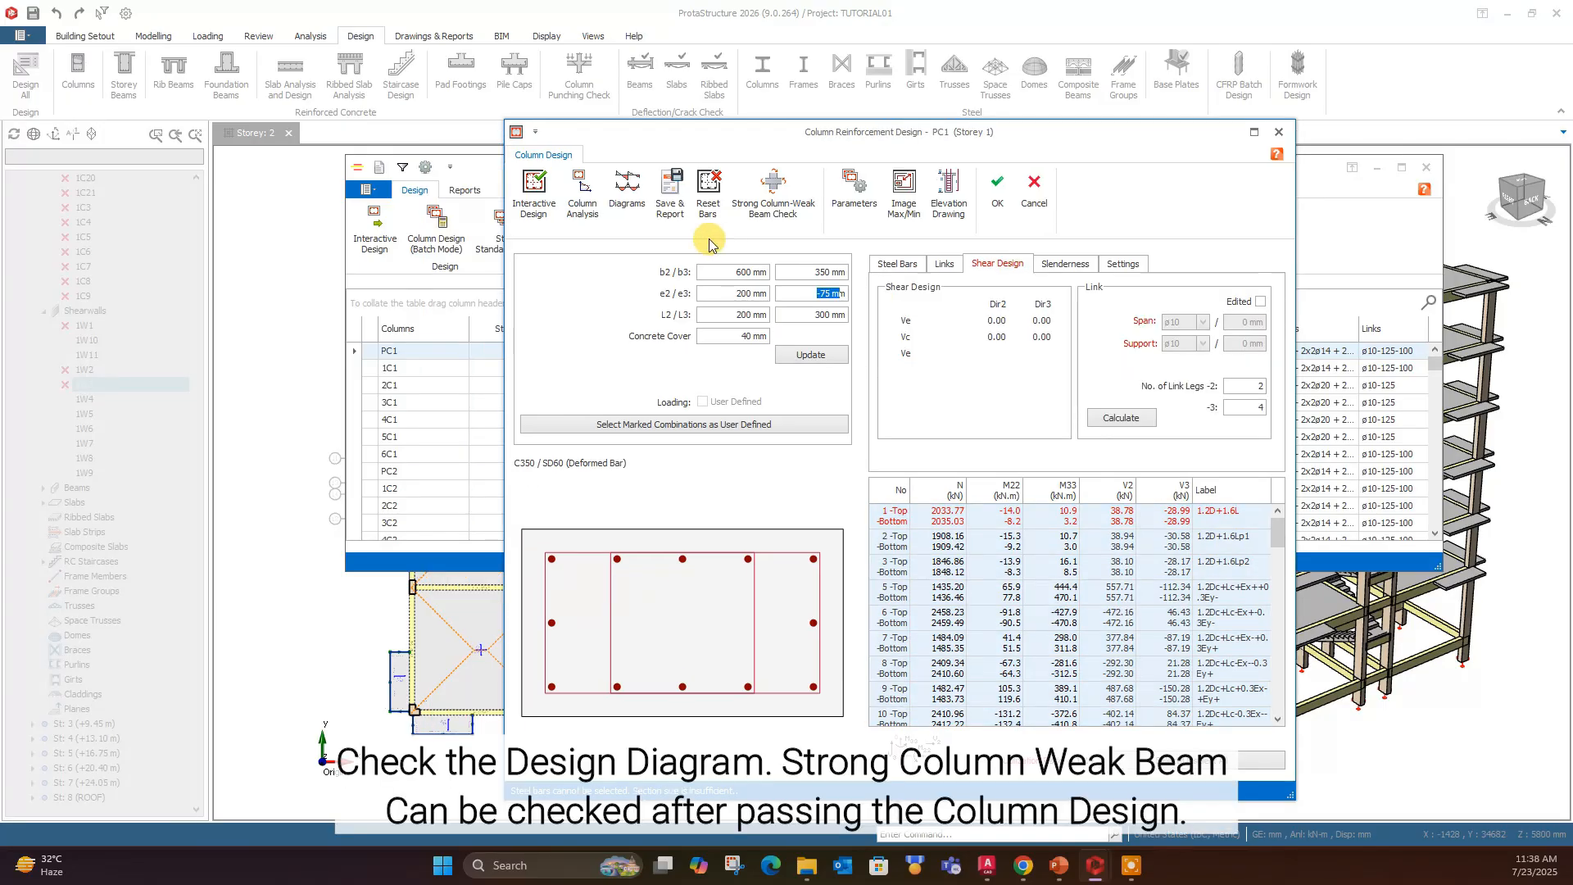
- Examine the PC1 column design diagrams and the Strong Column-Weak Beam Check report, closing each one
click(634, 196)
scroll(328, 450, down, 3)
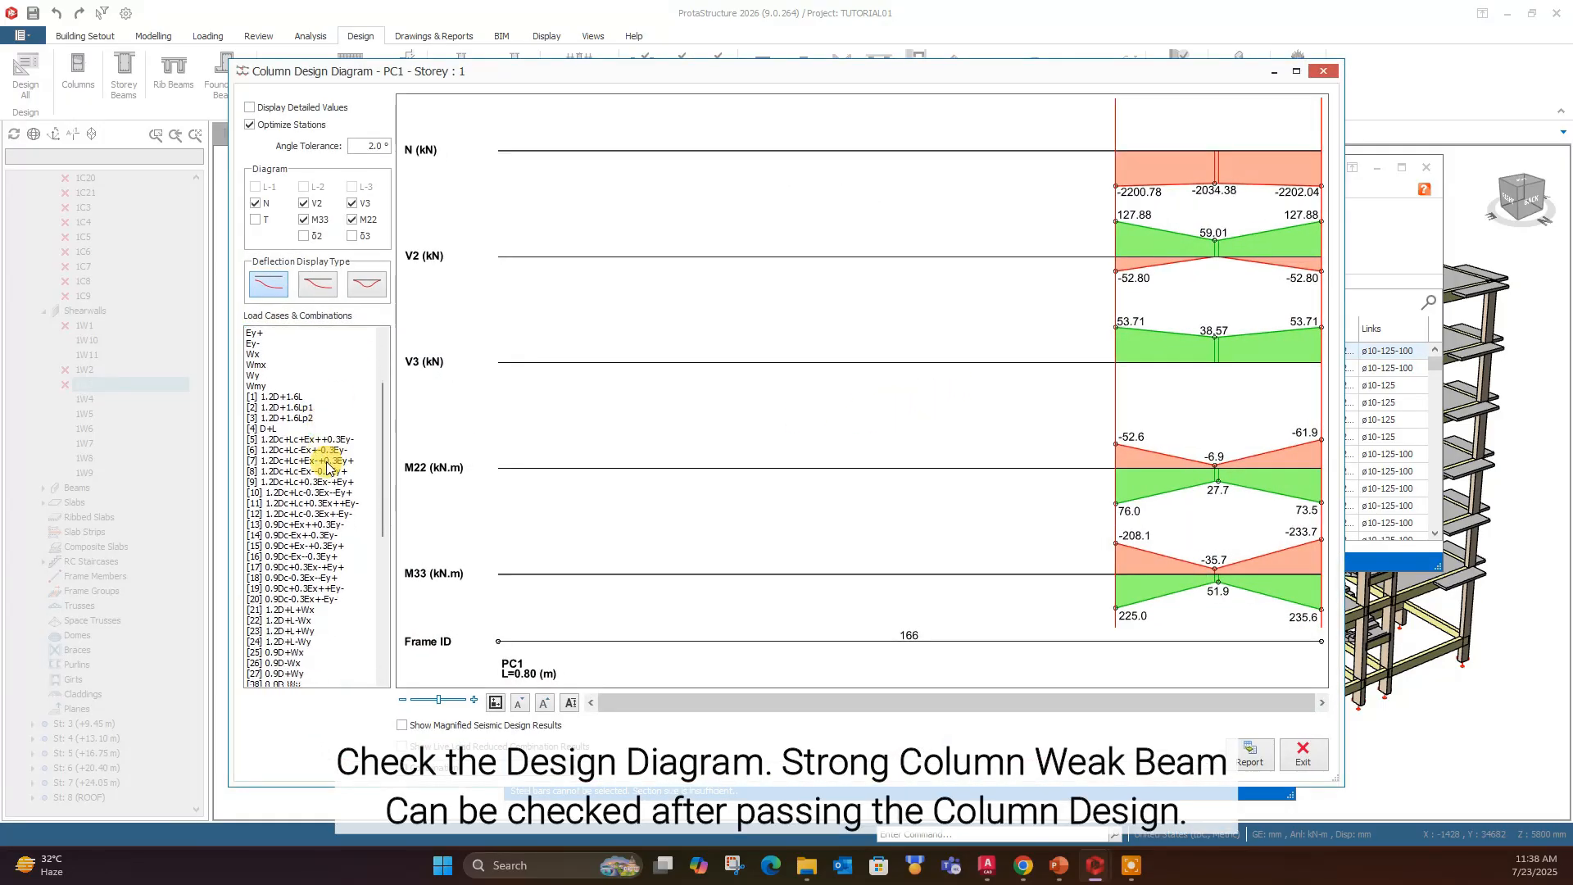
click(1323, 71)
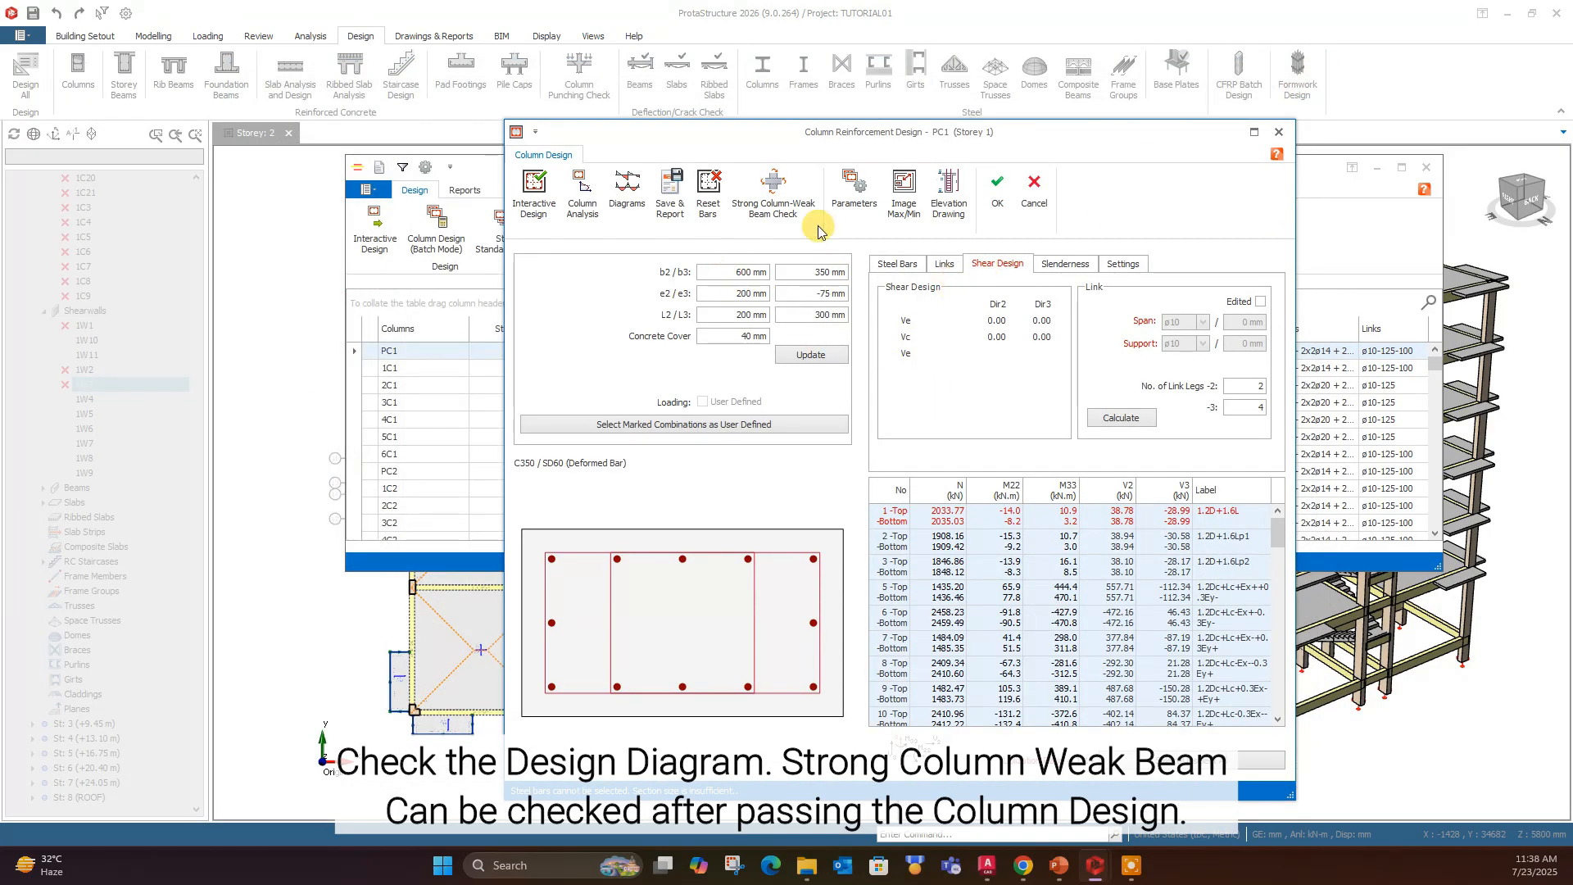
click(772, 193)
scroll(862, 439, down, 7)
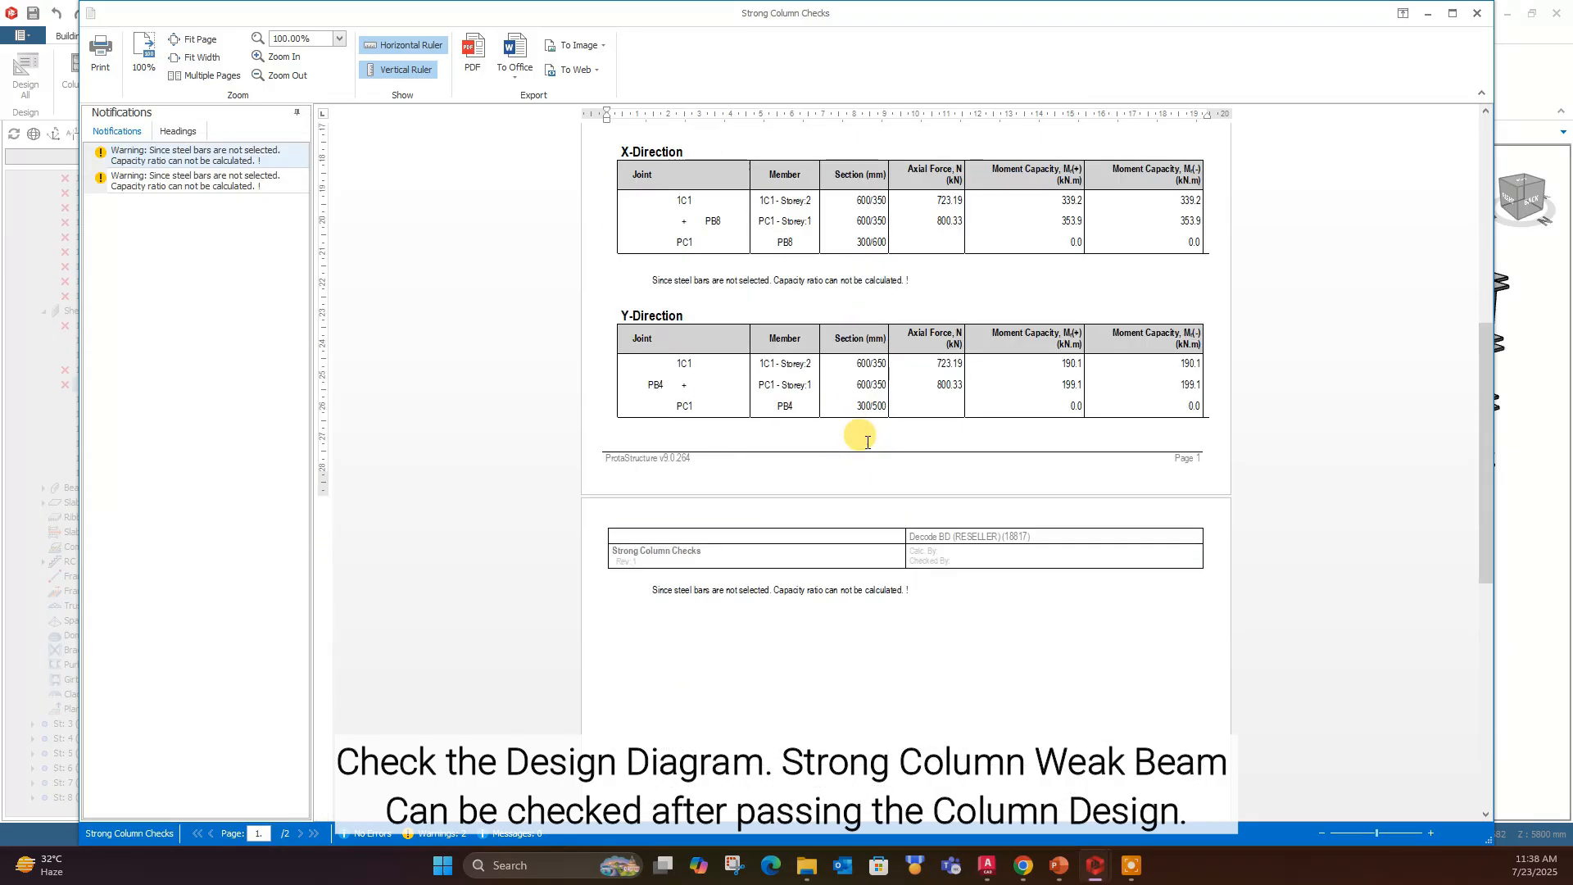
click(631, 597)
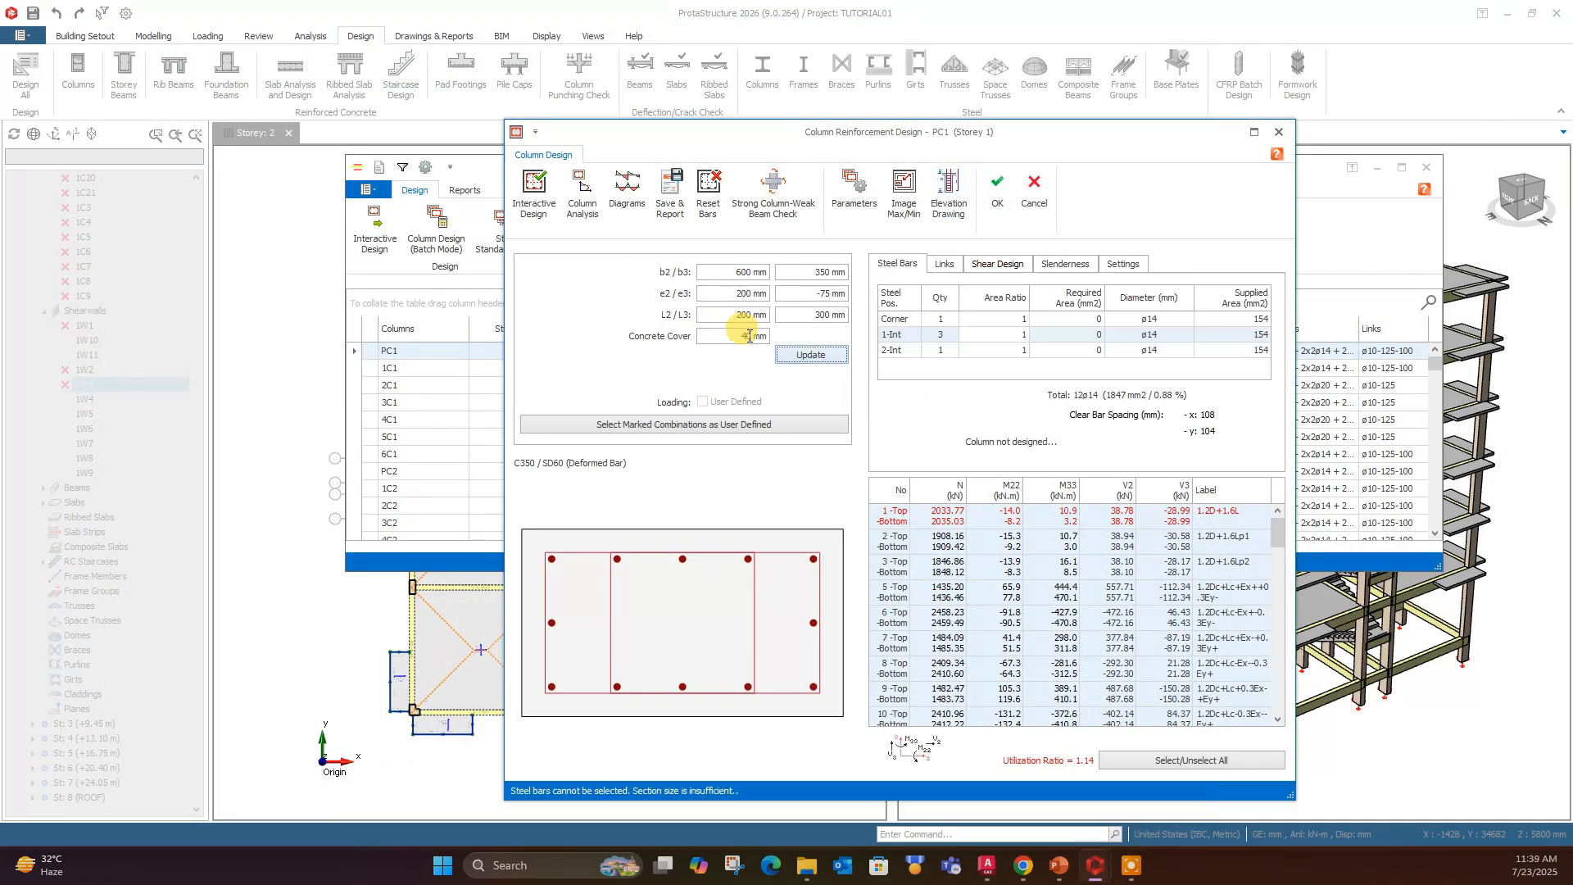
- Set the b2 dimension of PC1 to 700 mm, update the section, and change the Corner bar diameter to ø16
click(729, 273)
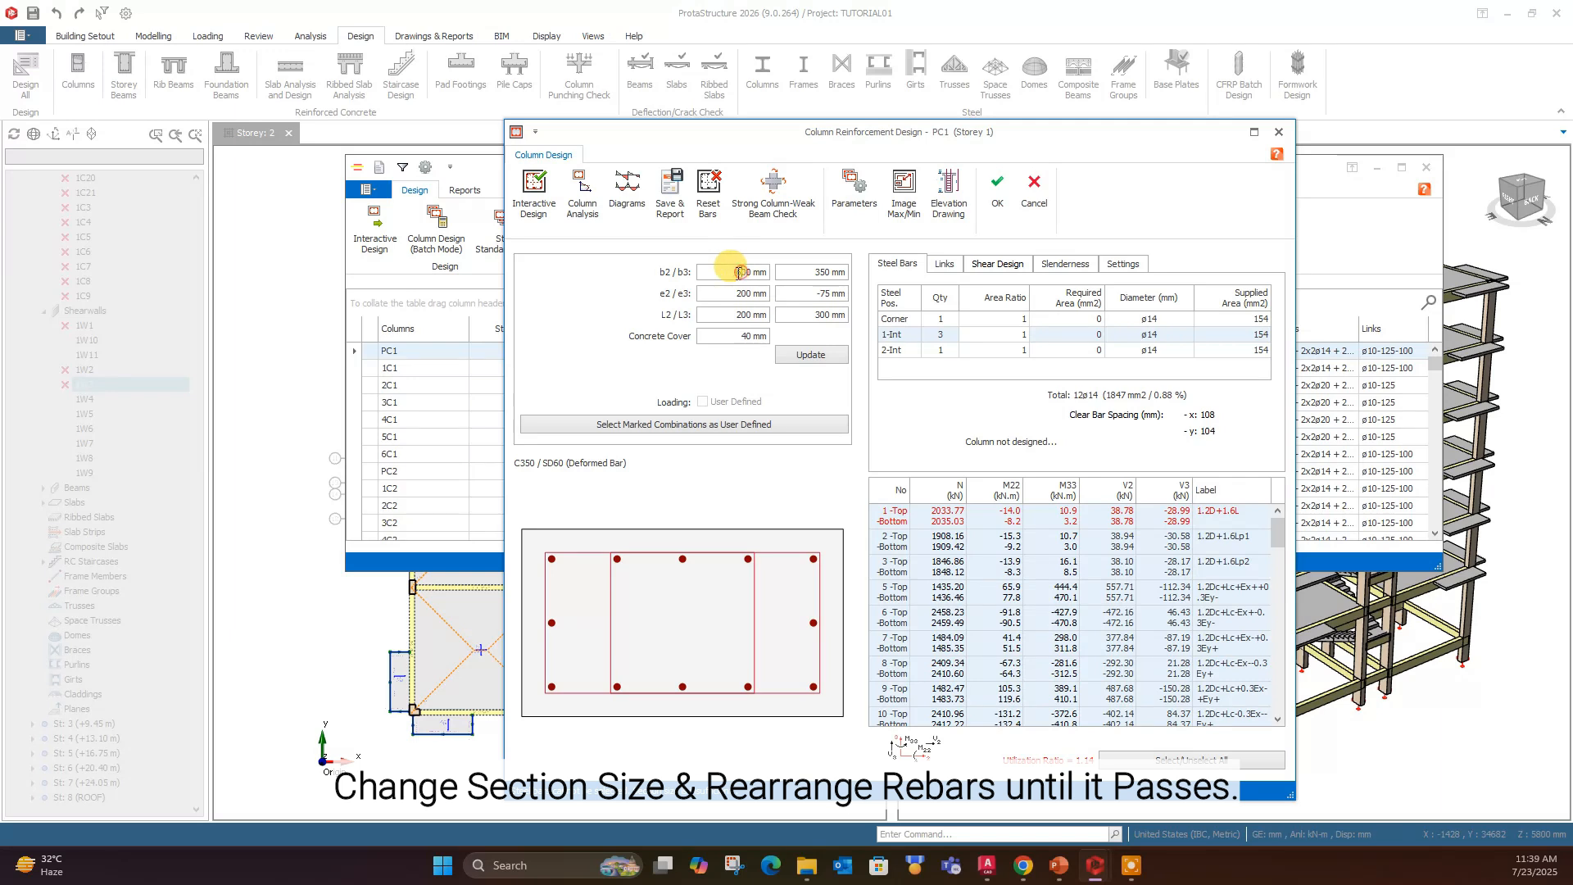
click(811, 354)
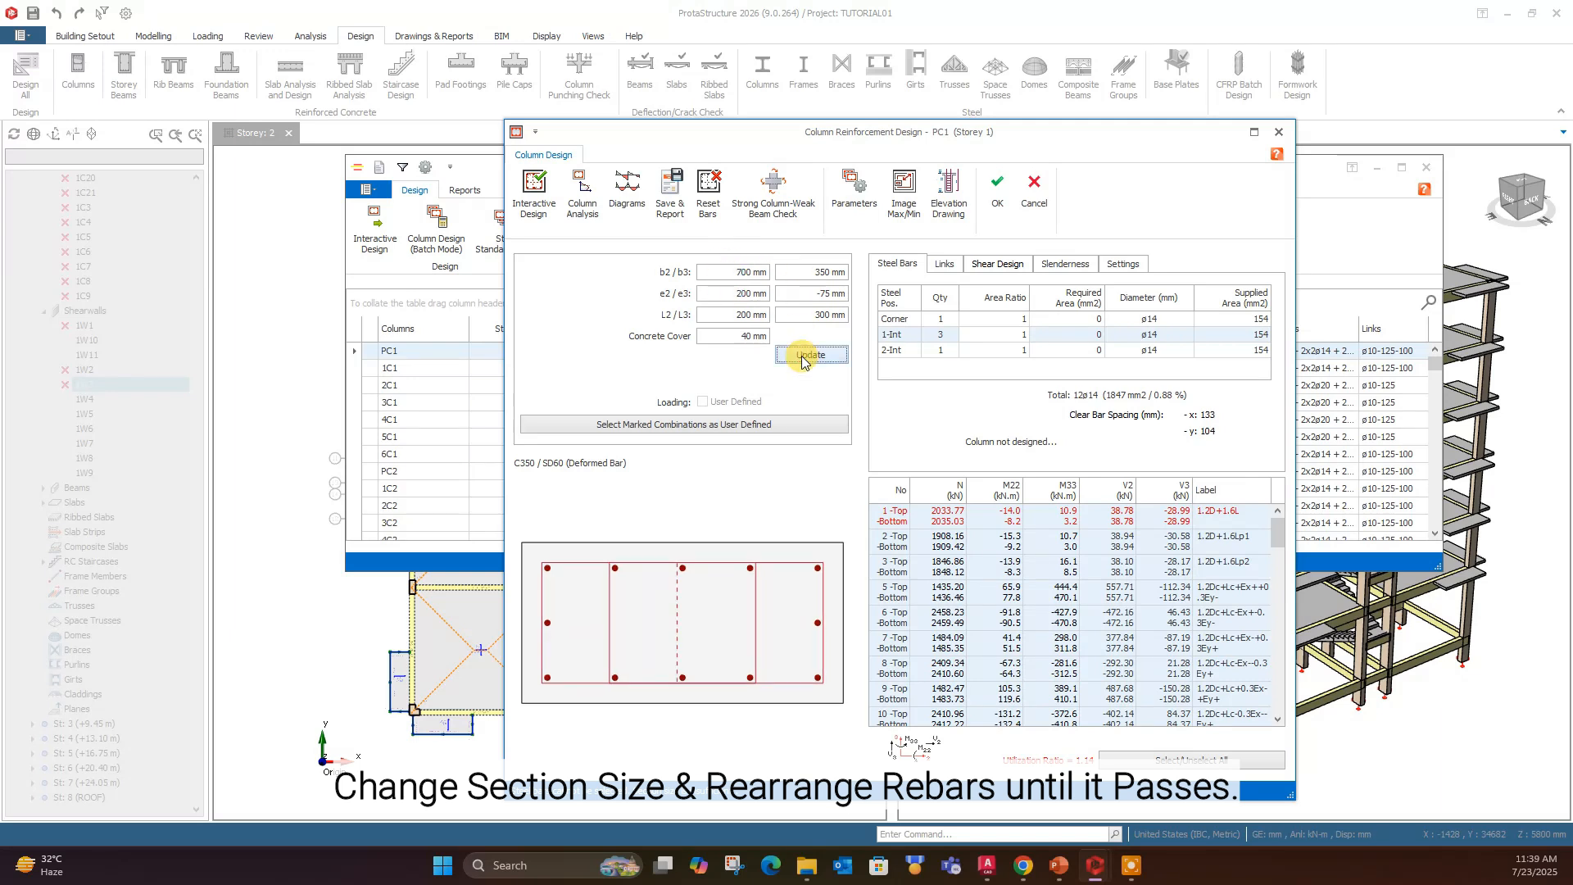
click(1147, 319)
click(1147, 369)
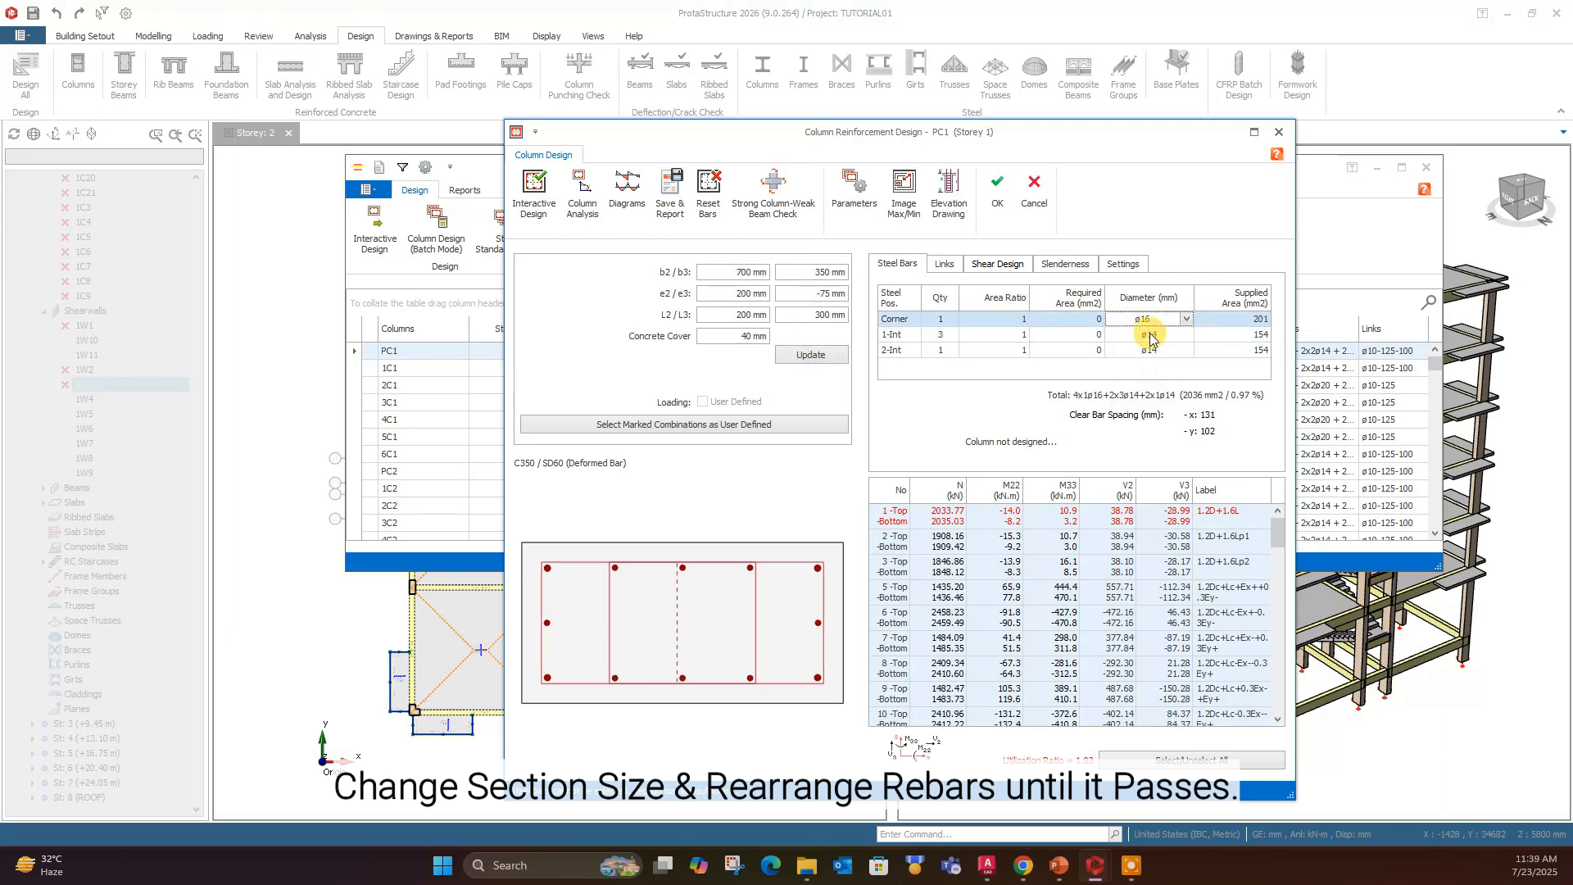
- Calculate the shear links of PC1 and try the interactive redesign with the 700 x 350 mm section
click(996, 264)
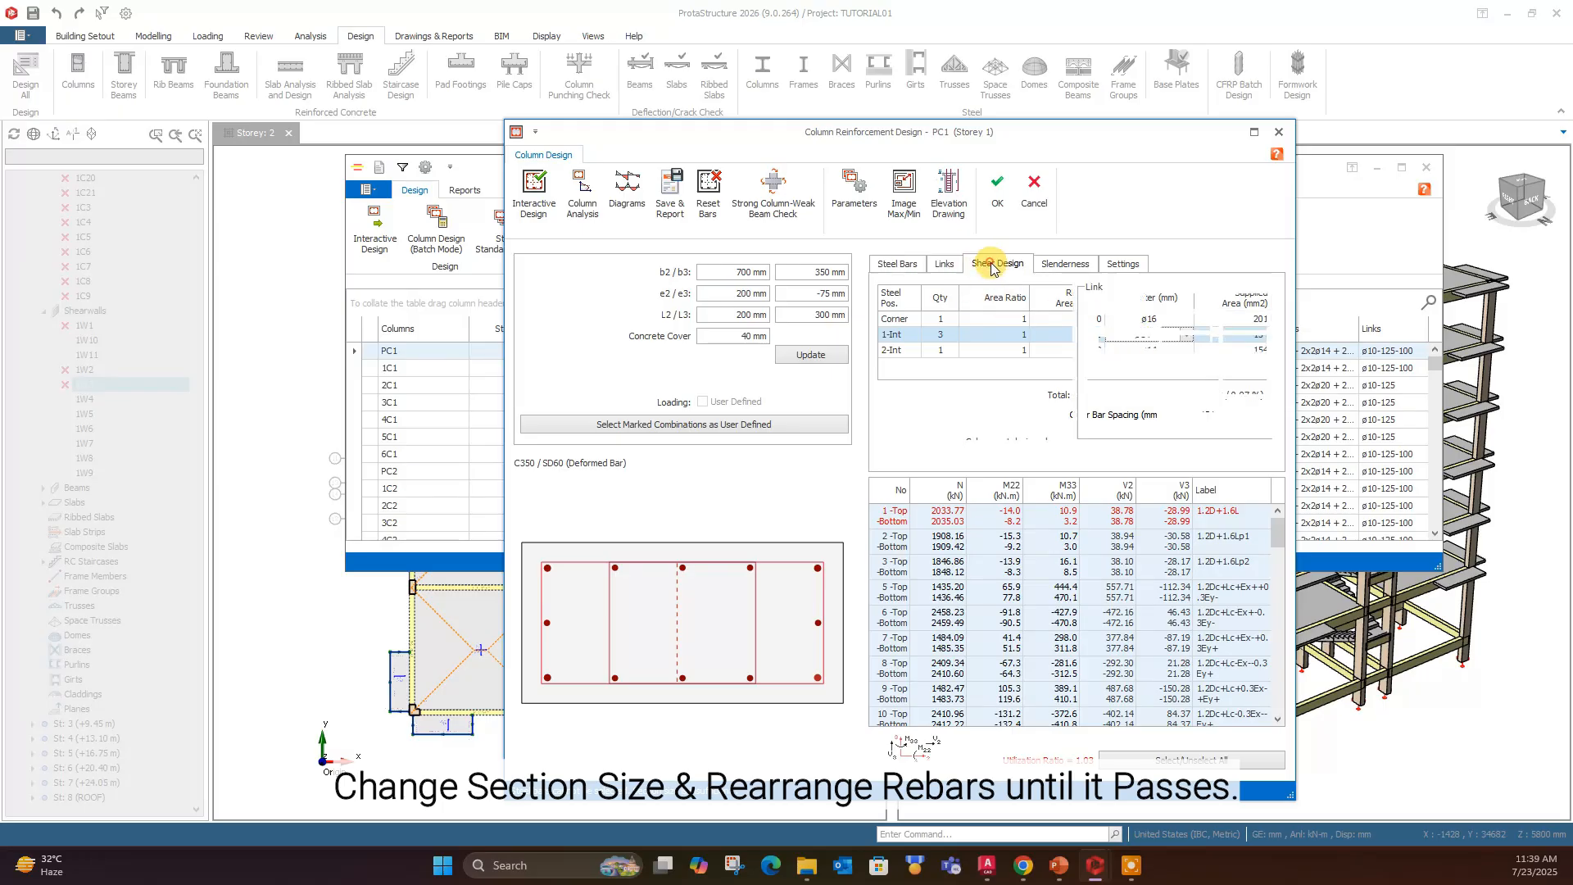
click(1125, 418)
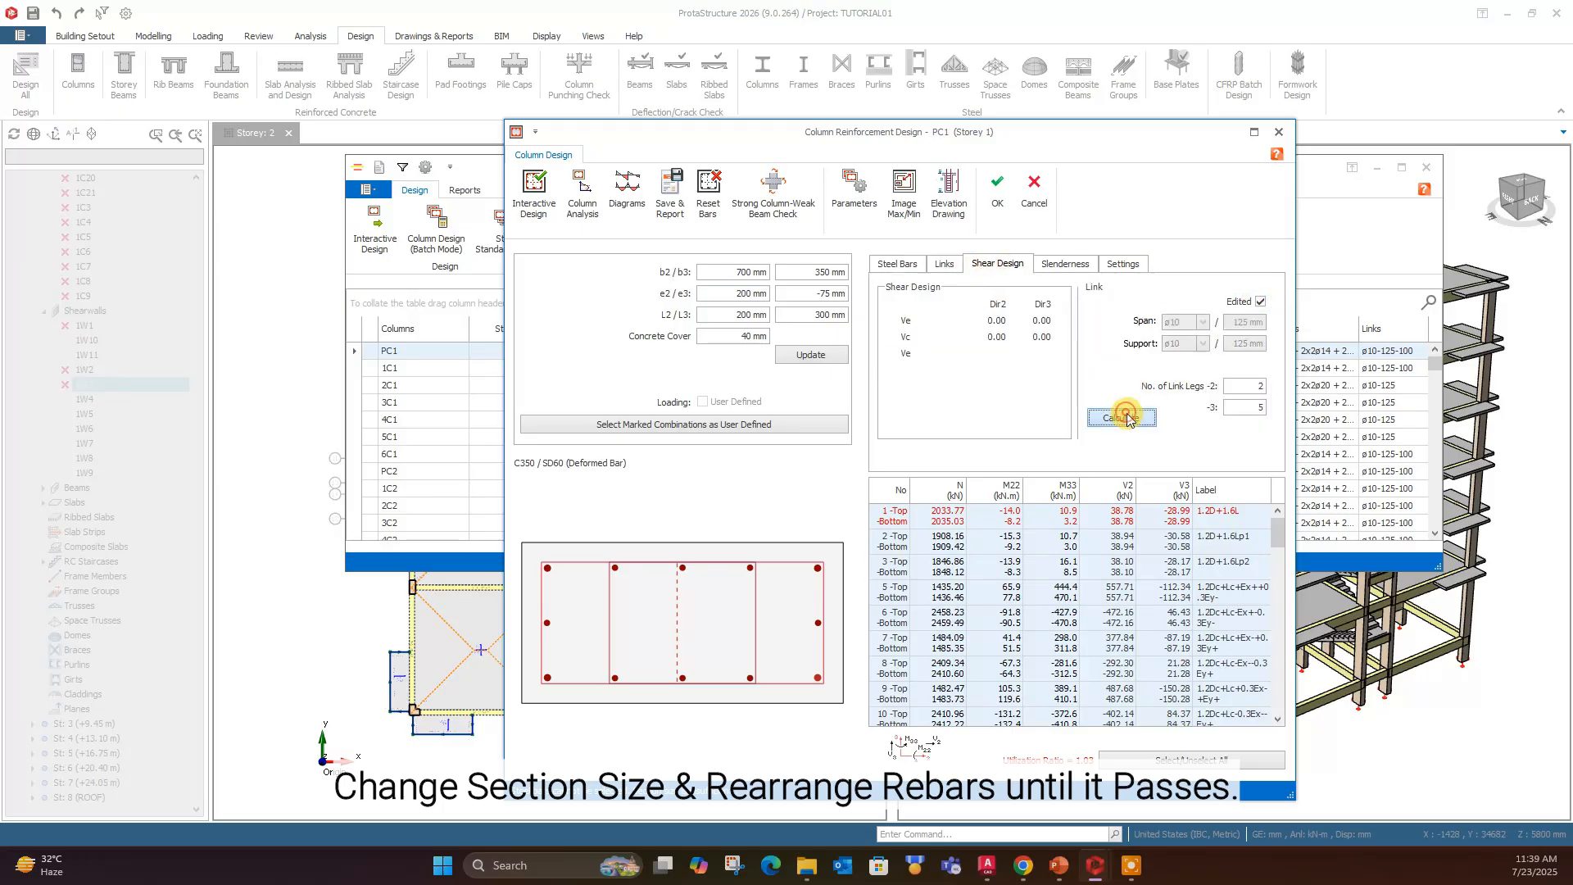
click(534, 187)
click(1130, 695)
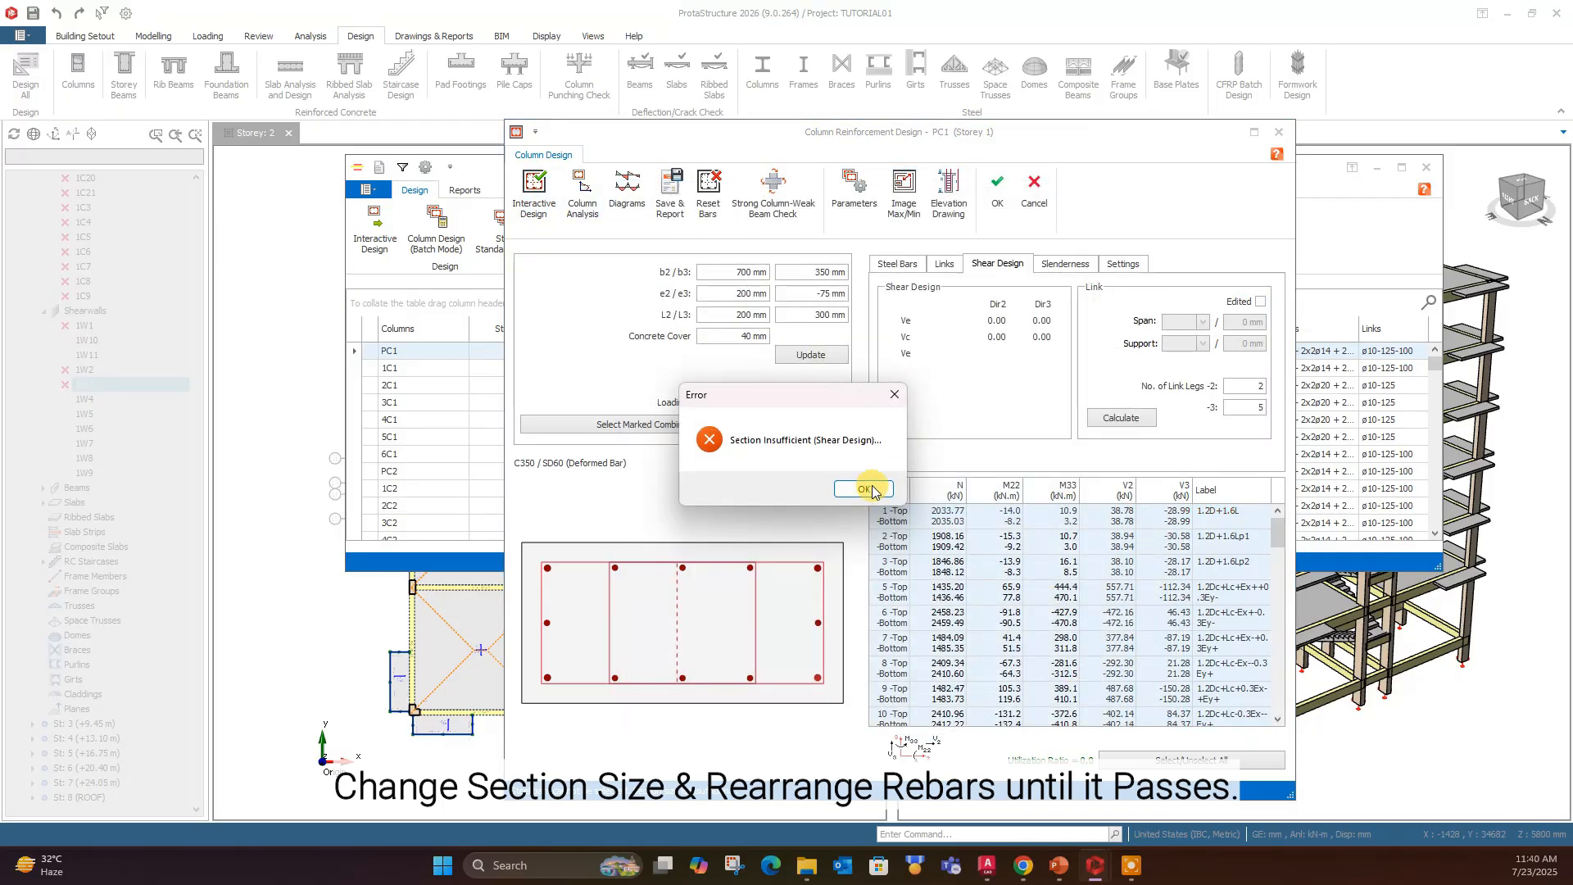
click(862, 485)
- Update PC1 with a b3 dimension of 400 mm, and set the 2-Int bar quantity to 2 and the Corner diameter to ø14
double_click(822, 274)
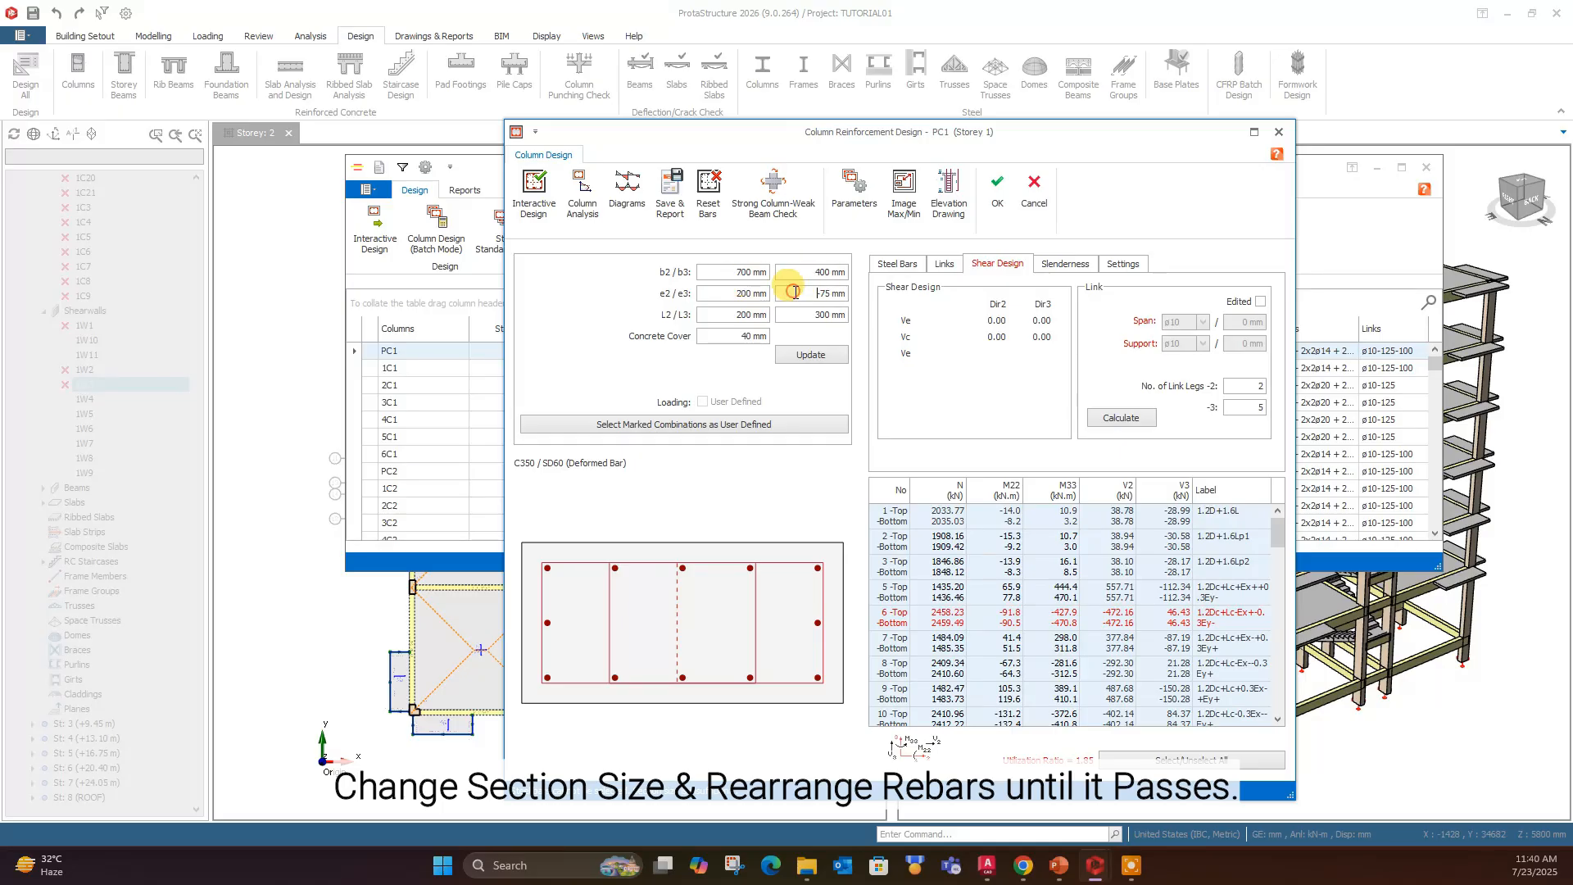
click(810, 358)
click(917, 271)
click(950, 350)
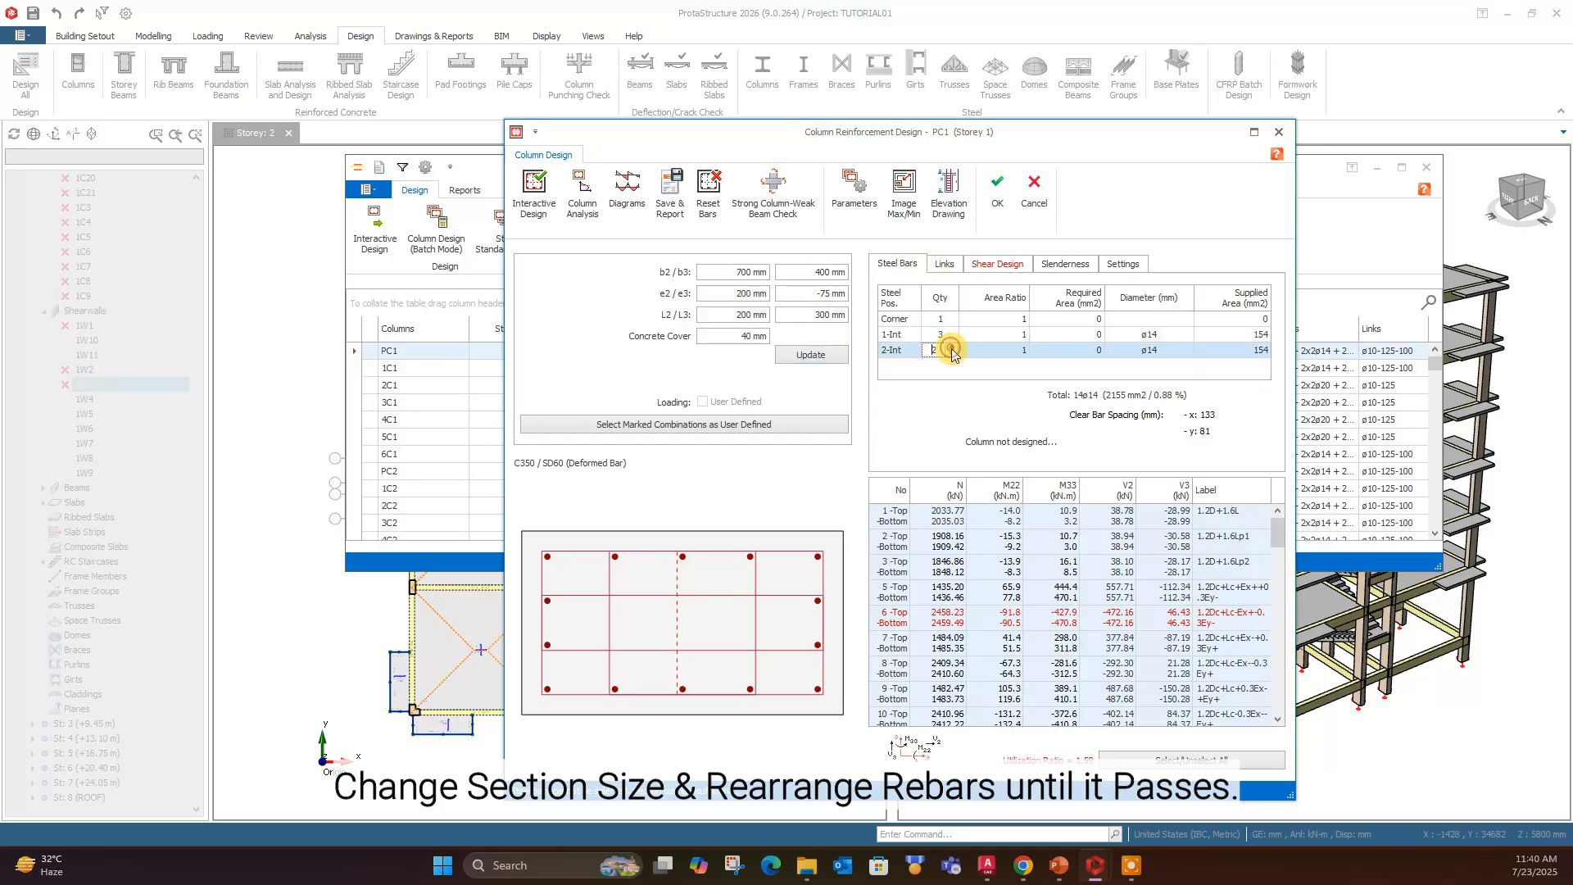
click(1162, 321)
click(1162, 358)
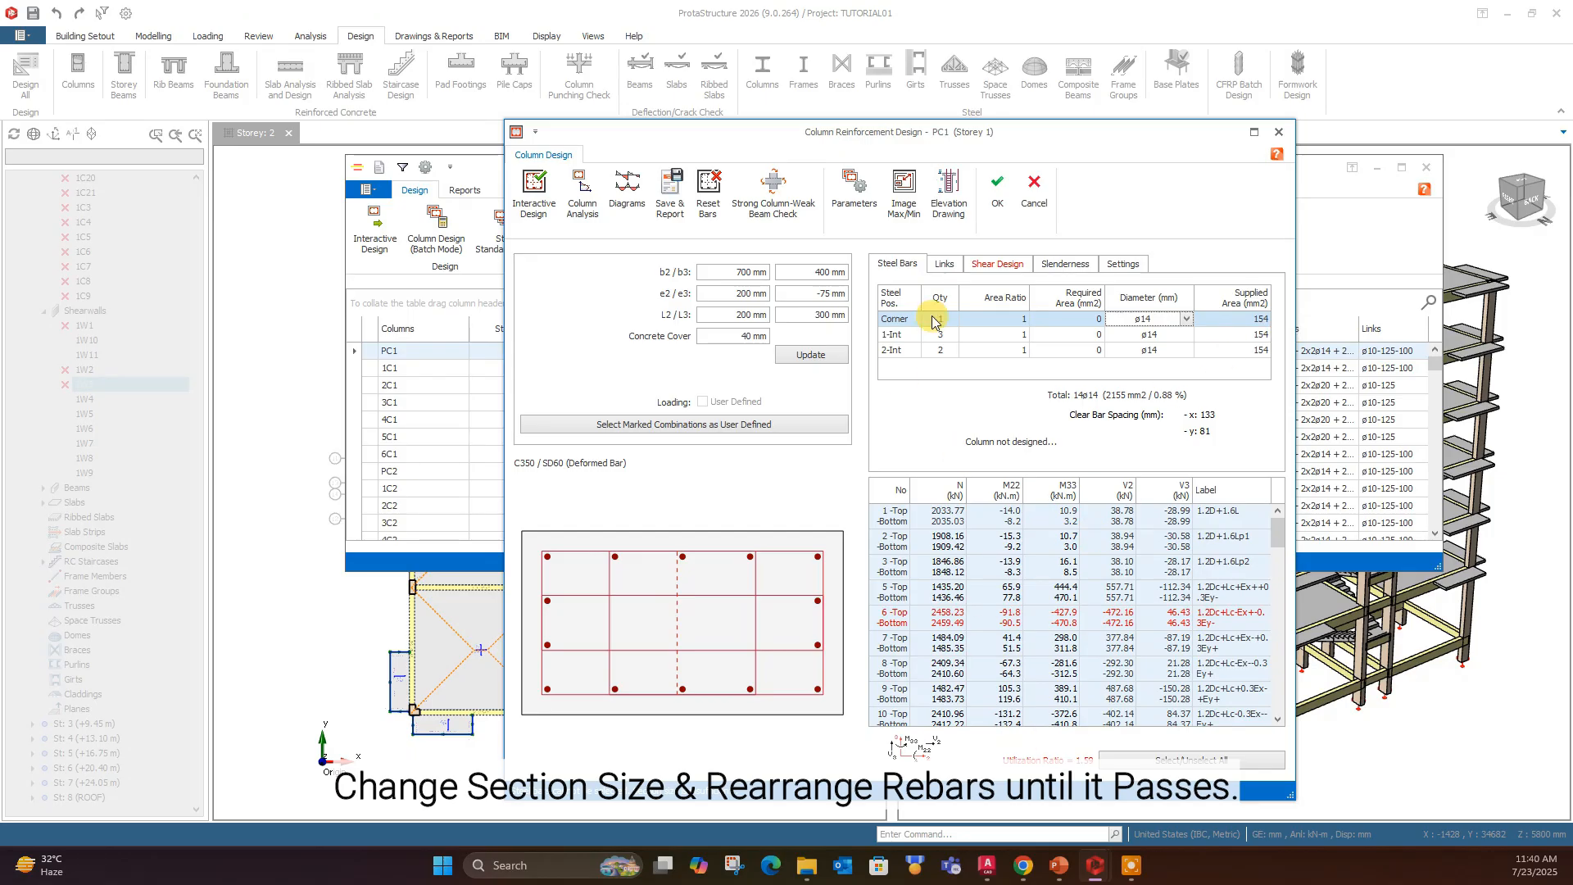
- Redesign PC1 interactively with the enlarged section and calculate its shear links
click(597, 204)
click(1078, 688)
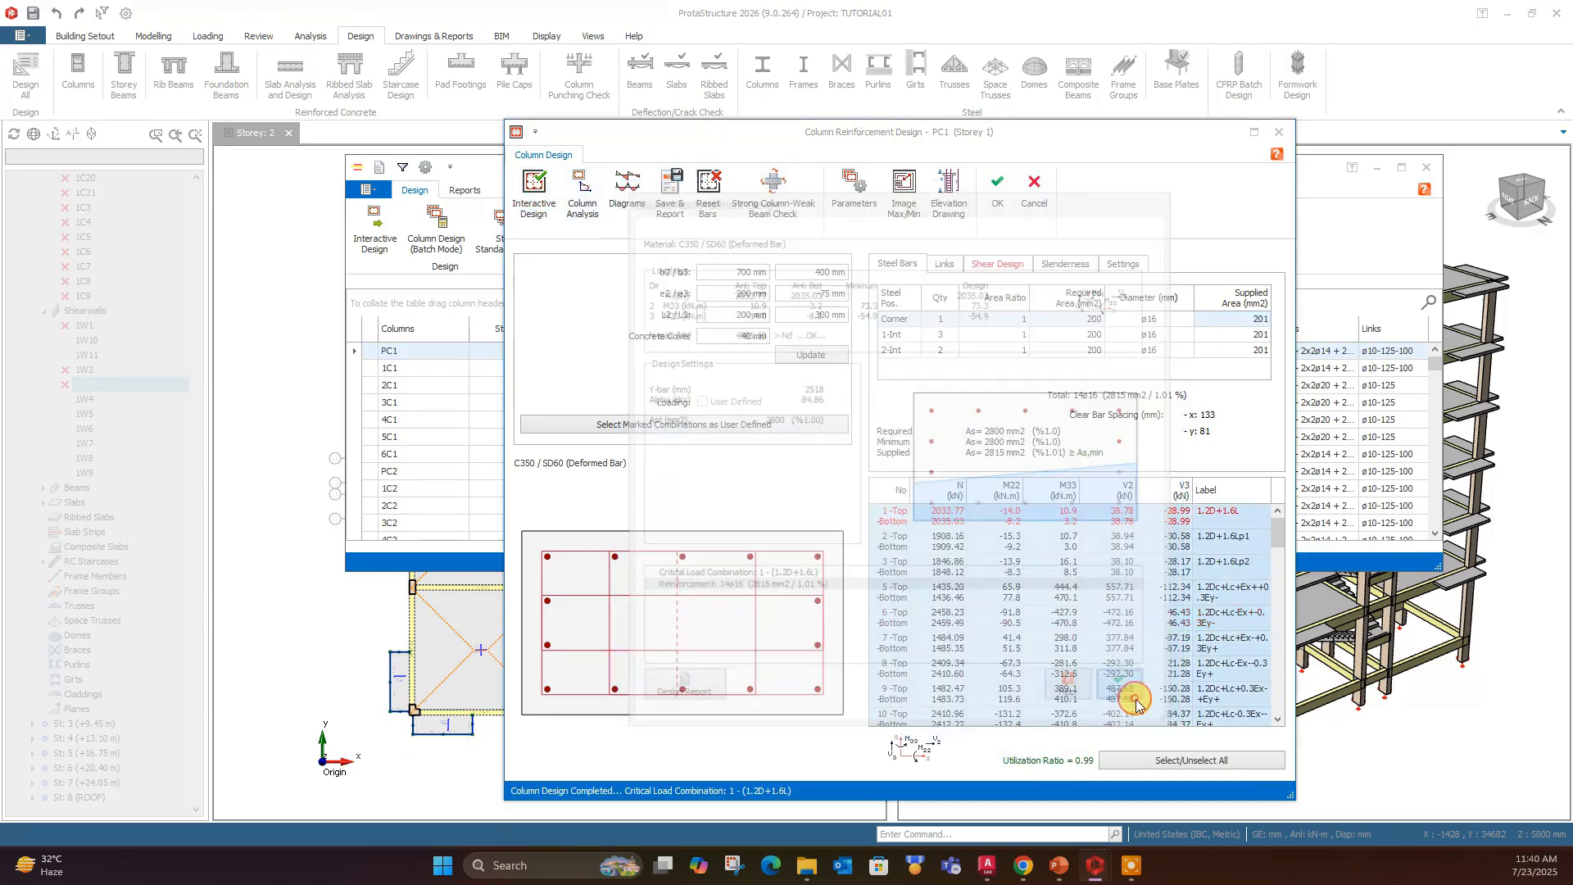
click(1022, 268)
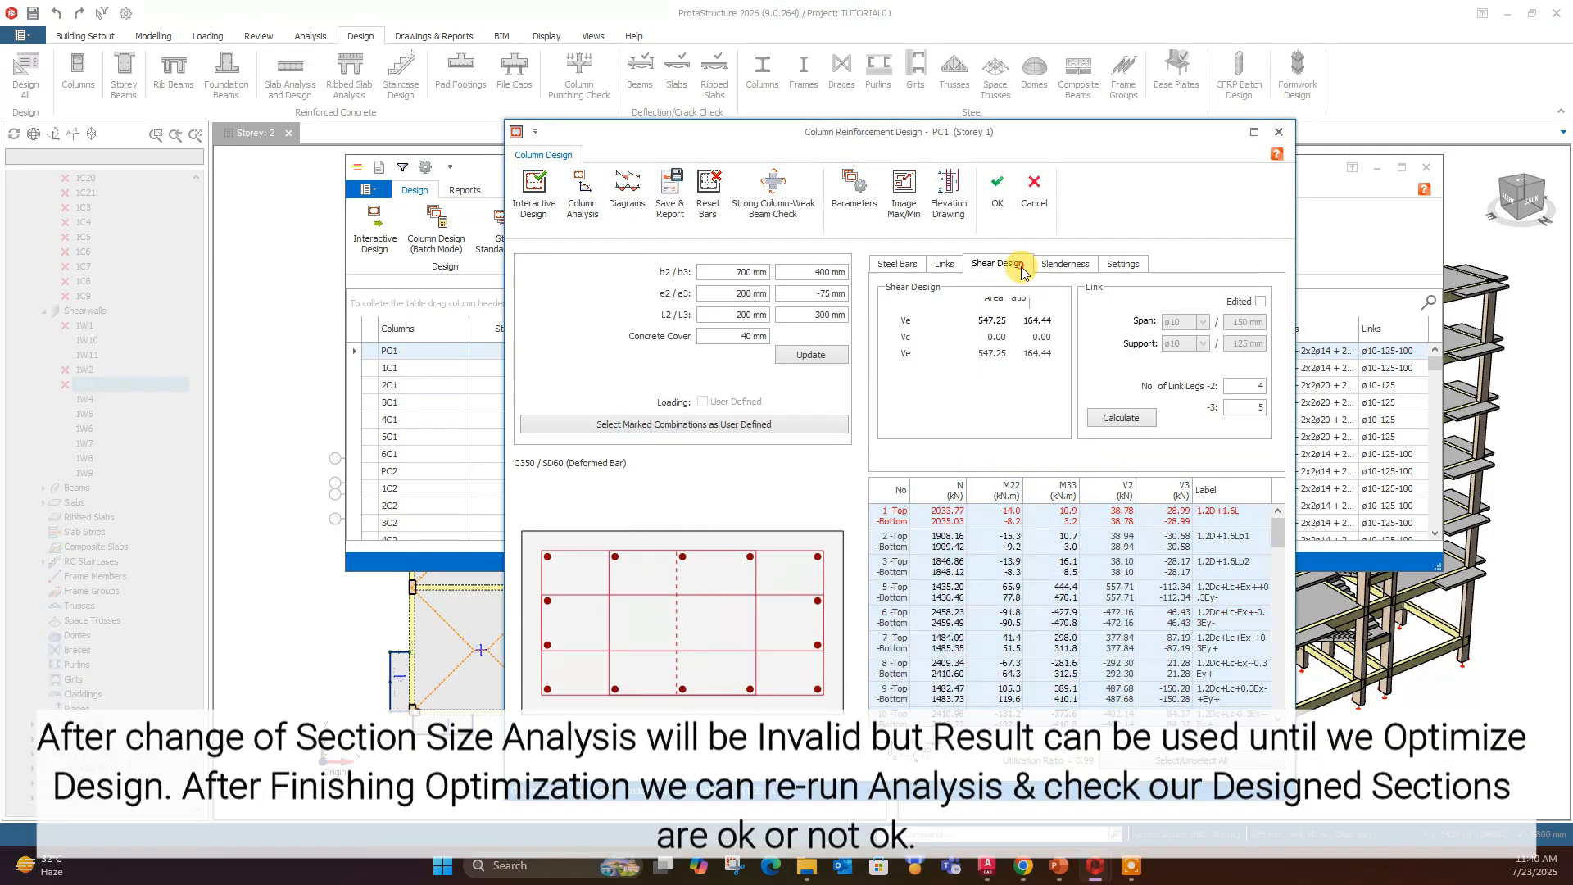
click(1142, 413)
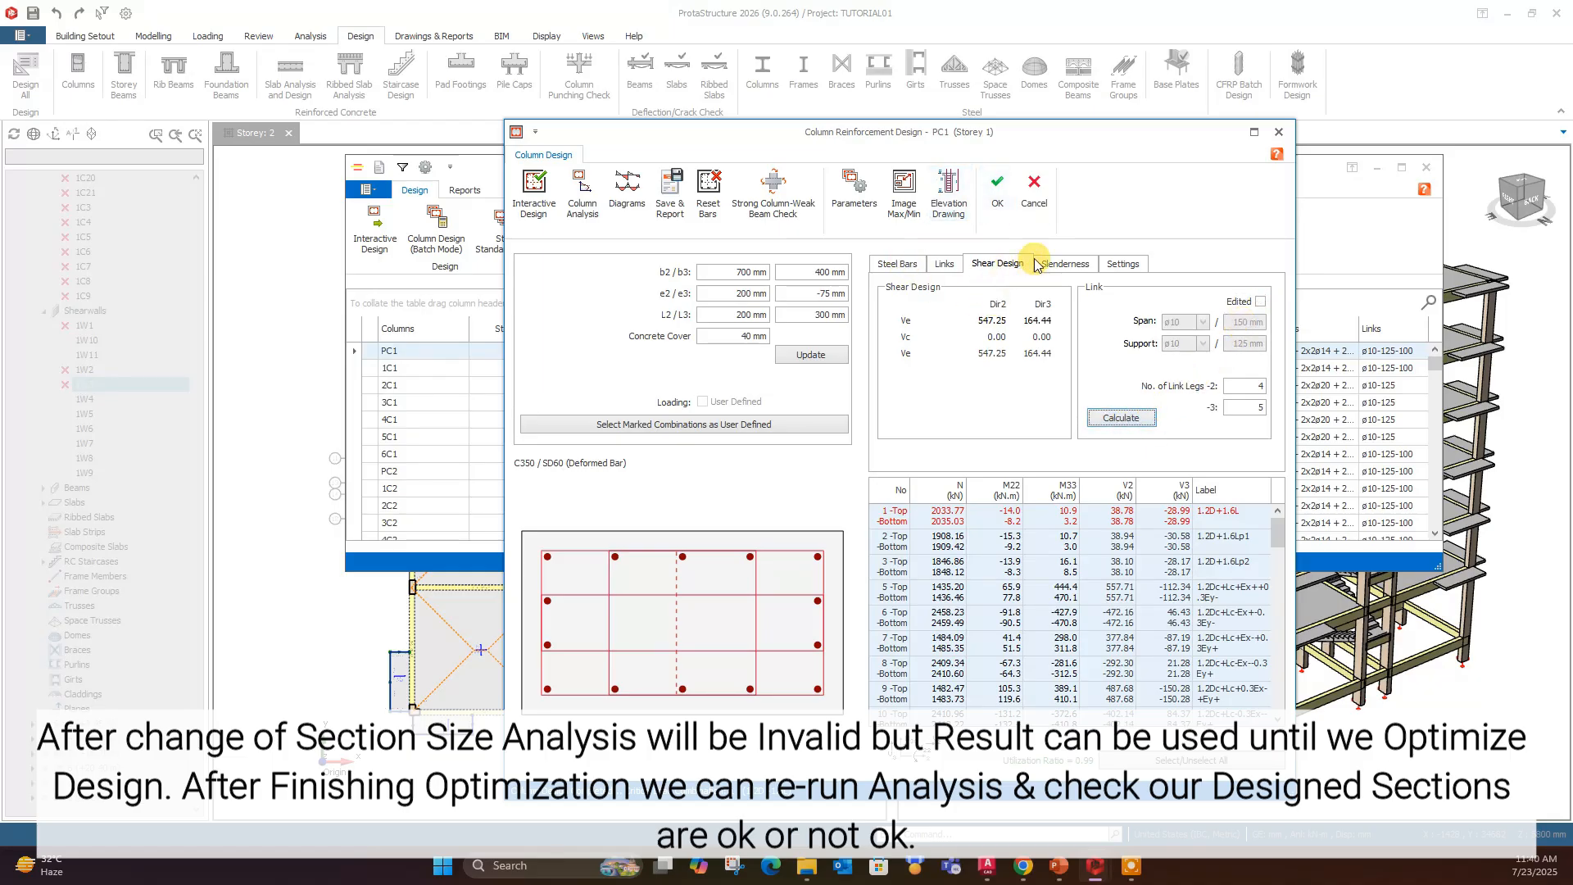
- Accept the PC1 design and agree to invalidate the building analysis results
click(996, 189)
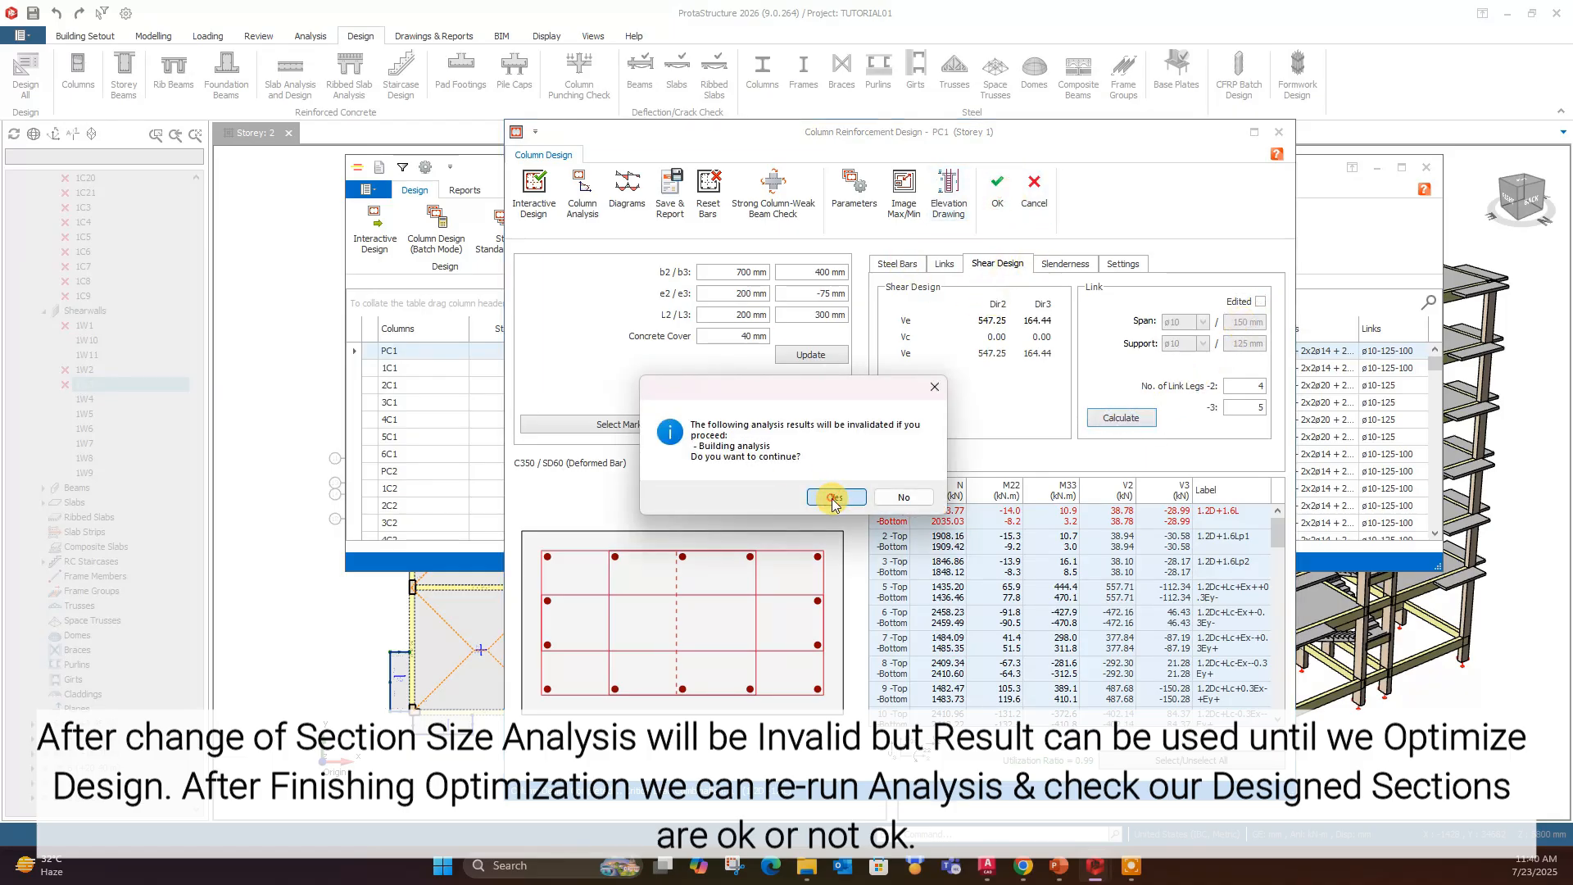
click(834, 495)
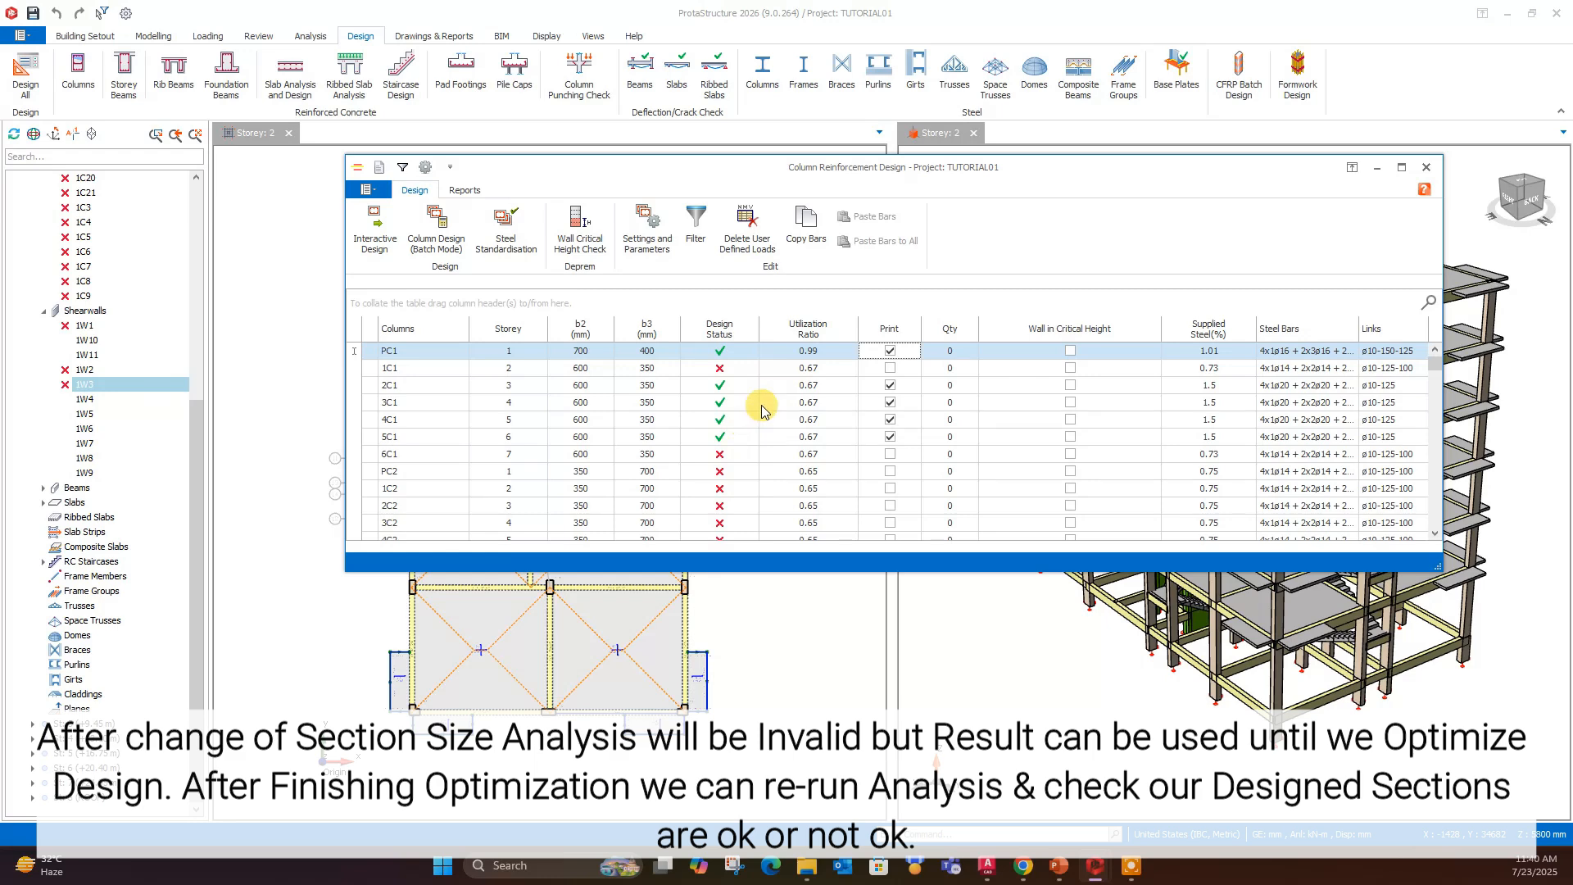
drag(852, 164, 870, 547)
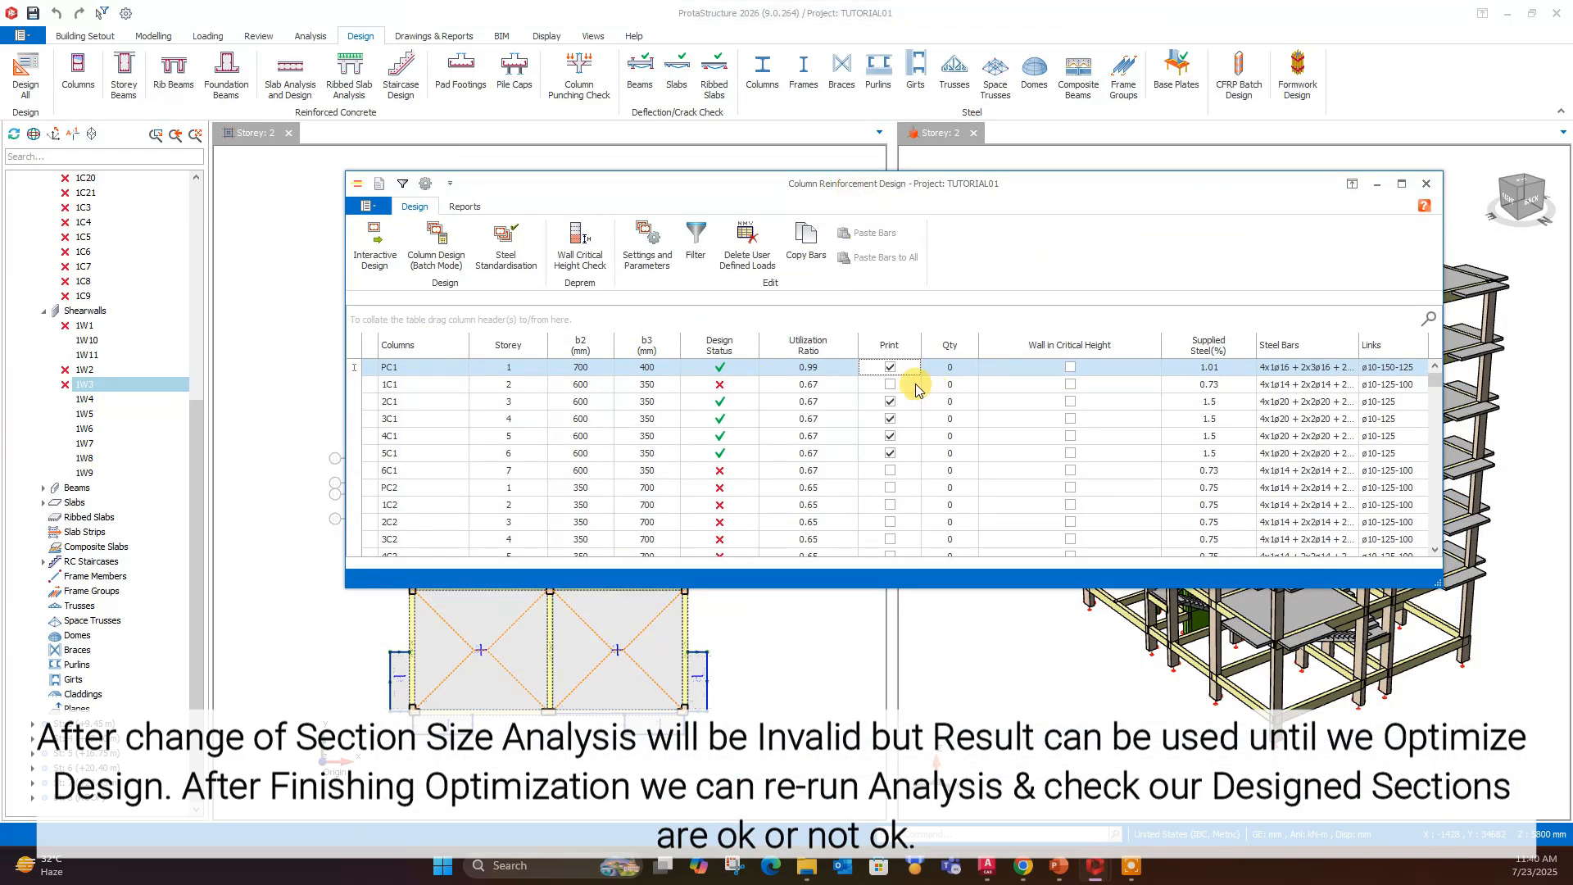
- Open column 1C1 of Storey 2, set b2 to 700 mm and b3 to 400 mm, update the section, and accept it
click(625, 384)
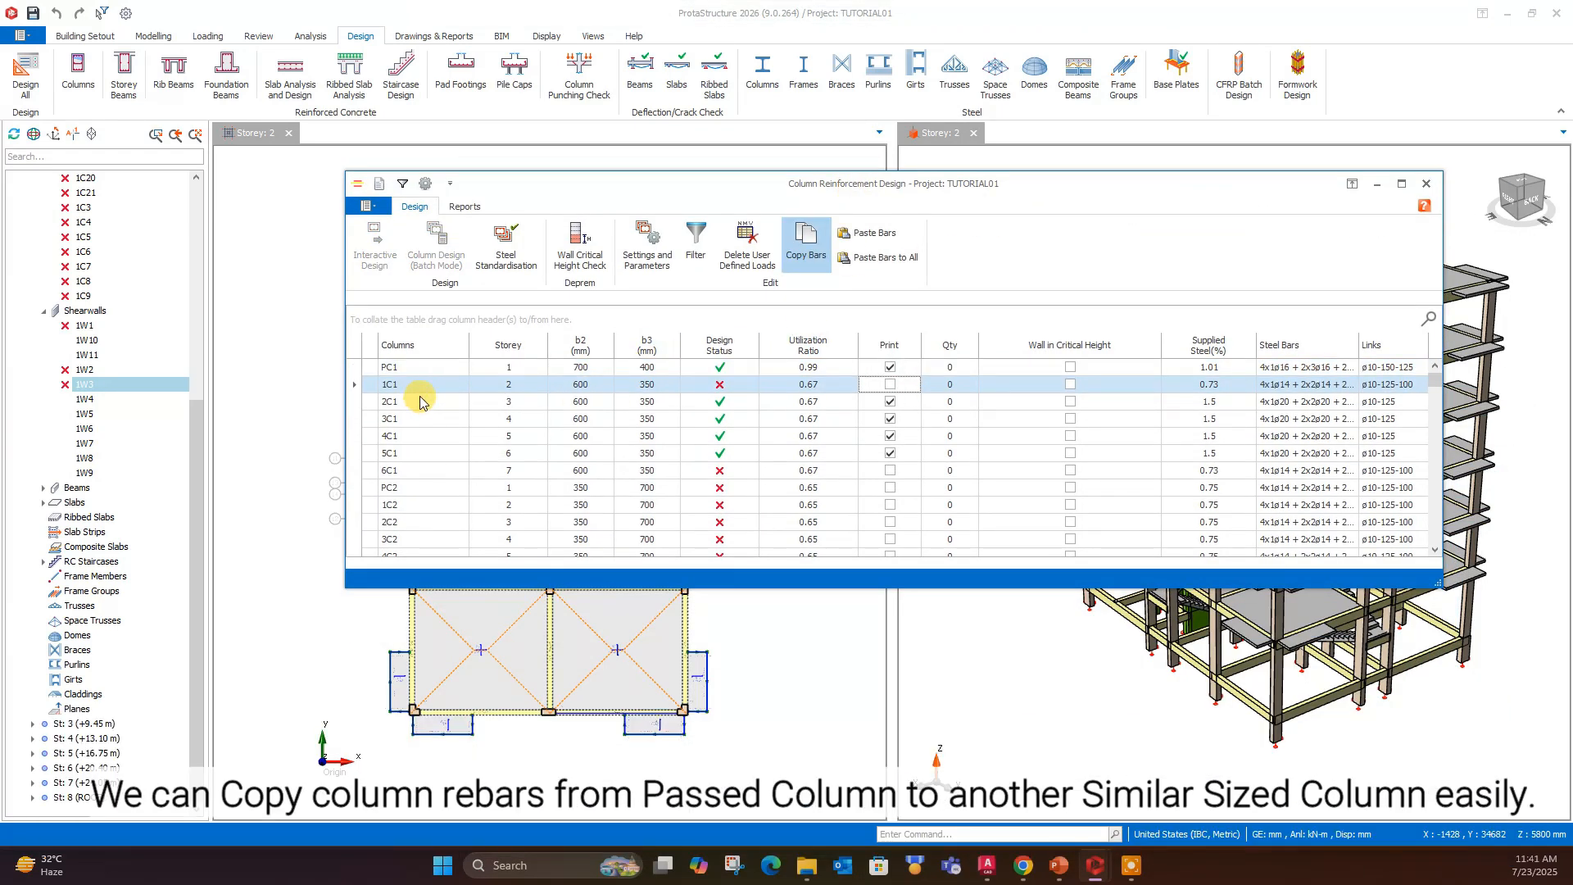
double_click(631, 385)
double_click(612, 236)
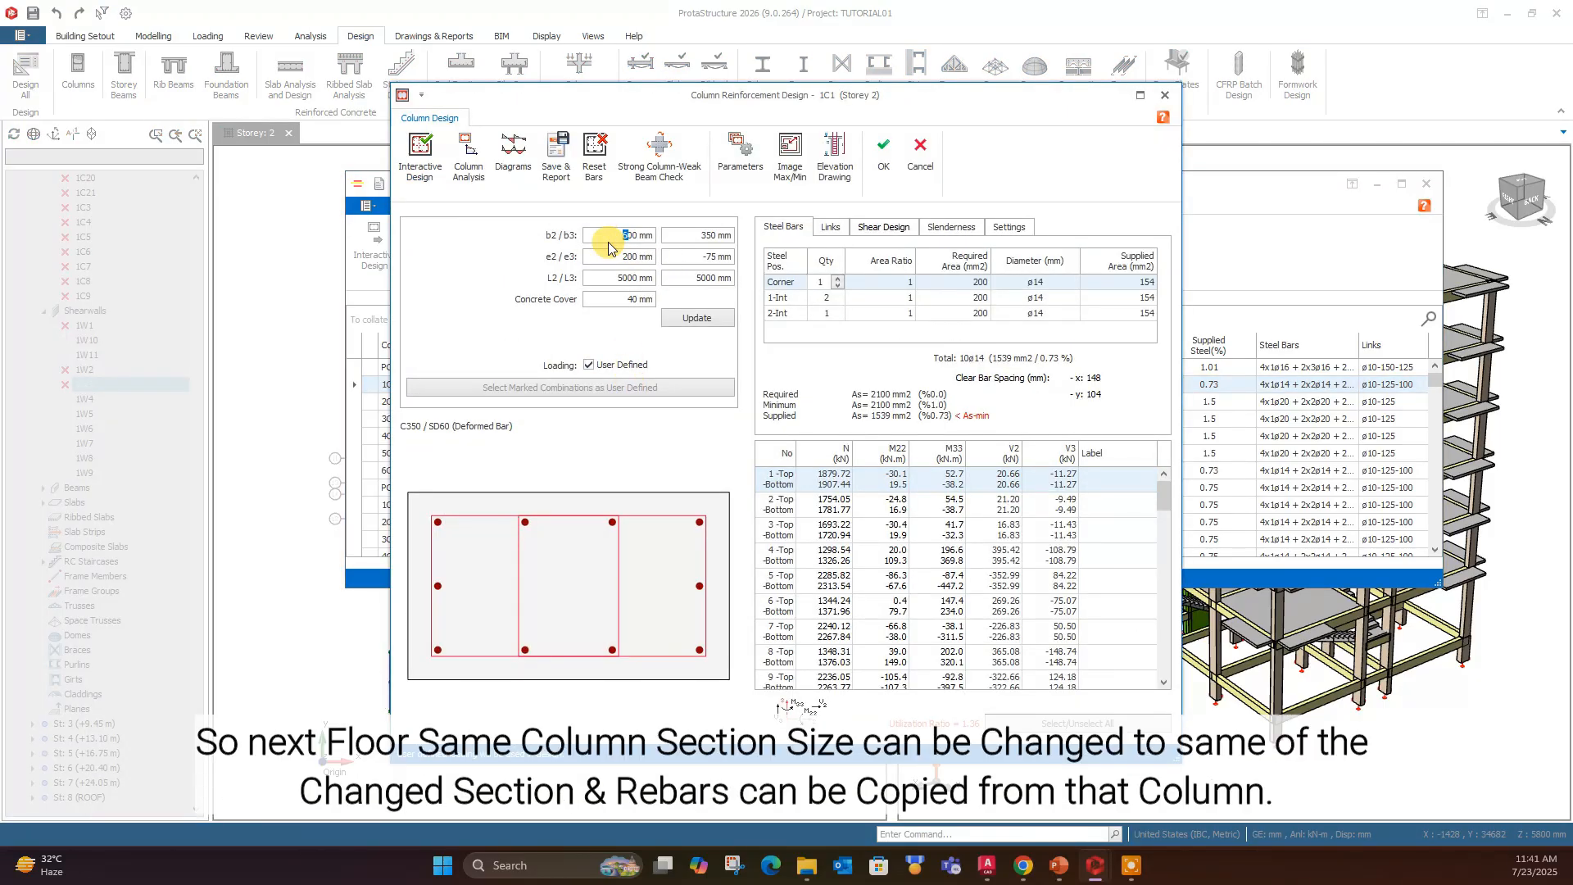
click(707, 315)
click(883, 152)
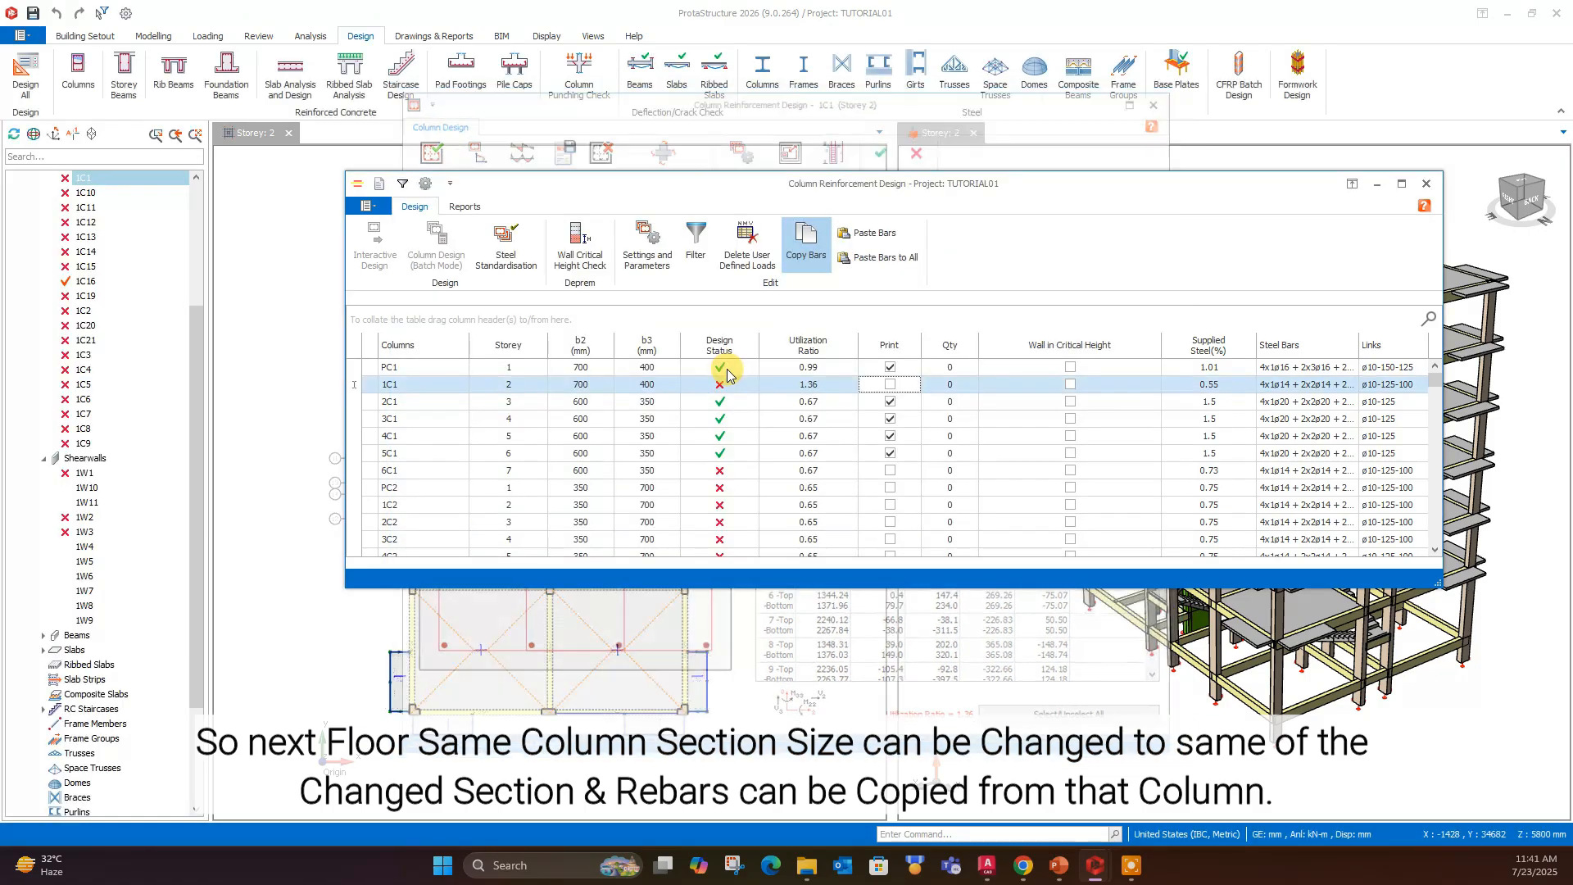
- Copy the bars of column PC1 in Storey 1 and paste them to column 1C1 in Storey 2
click(584, 369)
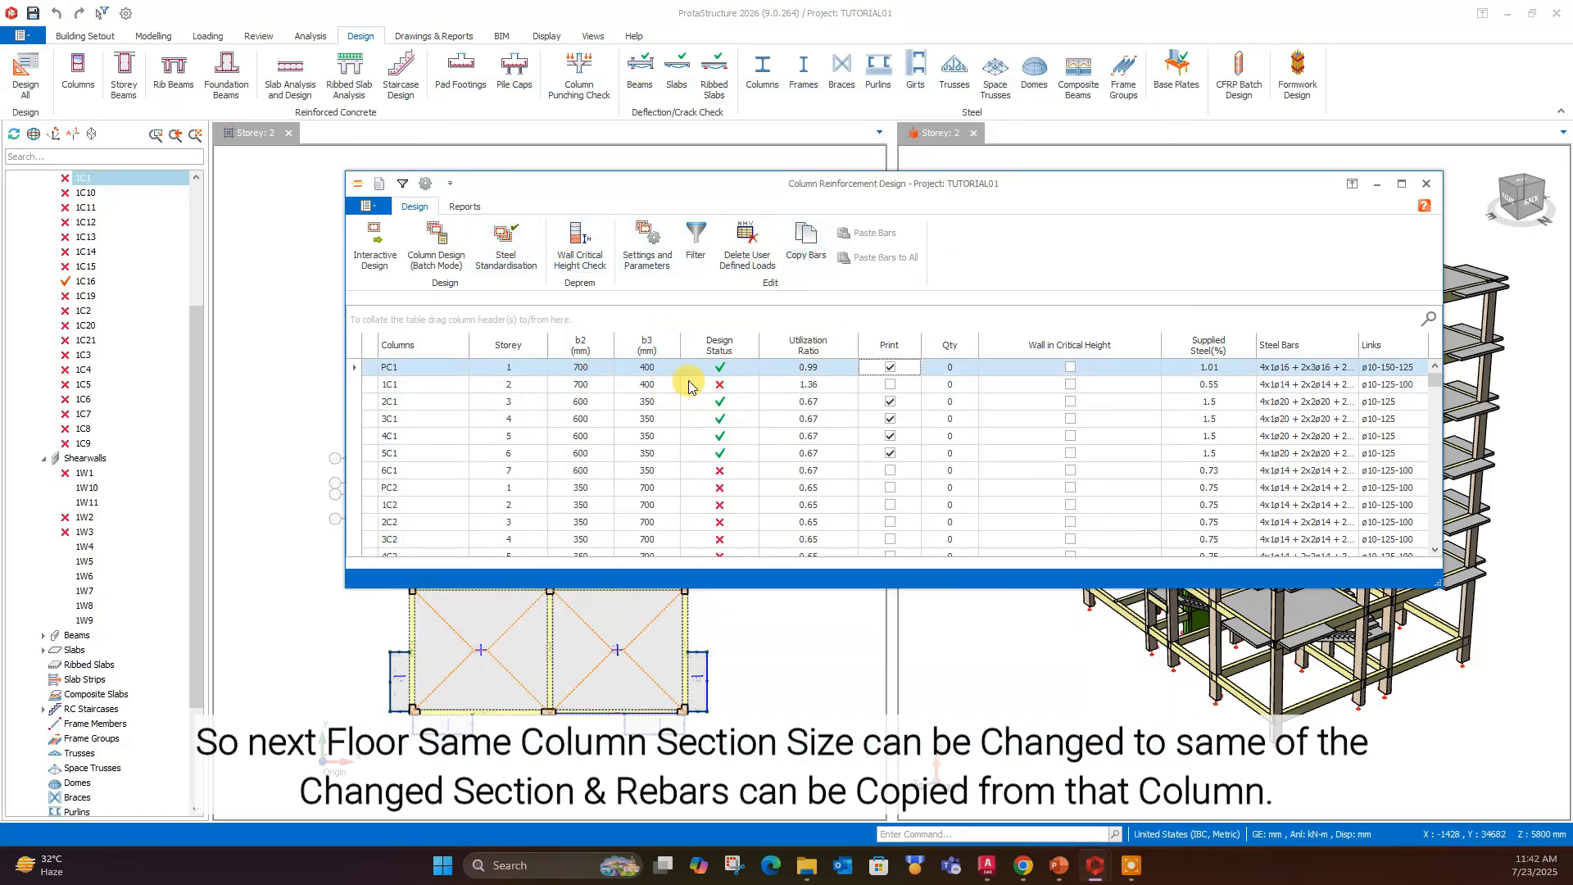
click(801, 250)
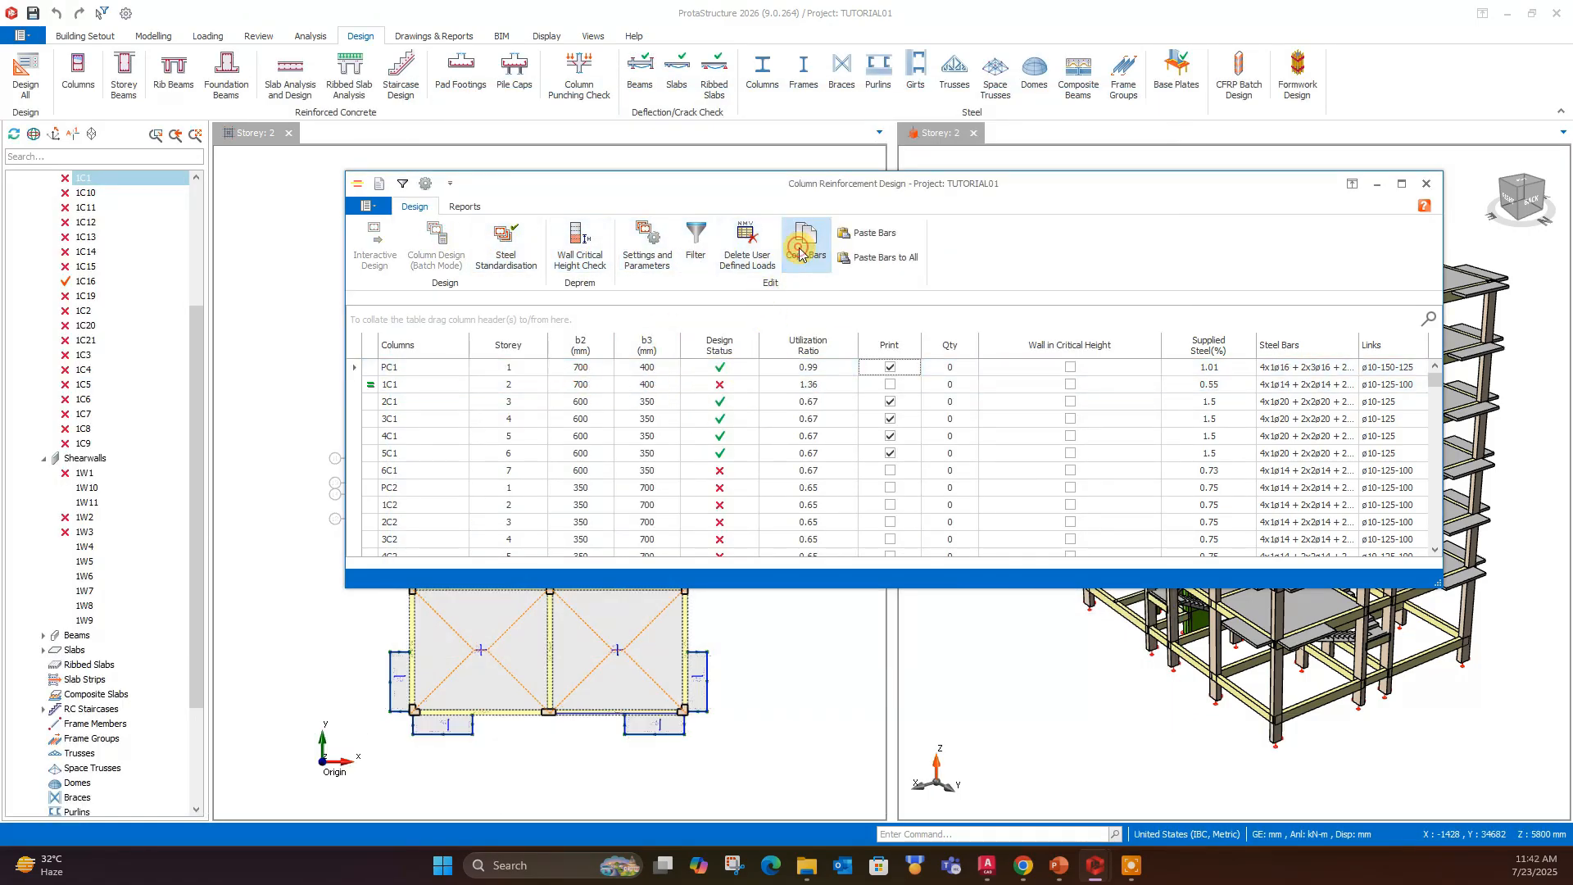
click(573, 384)
click(873, 233)
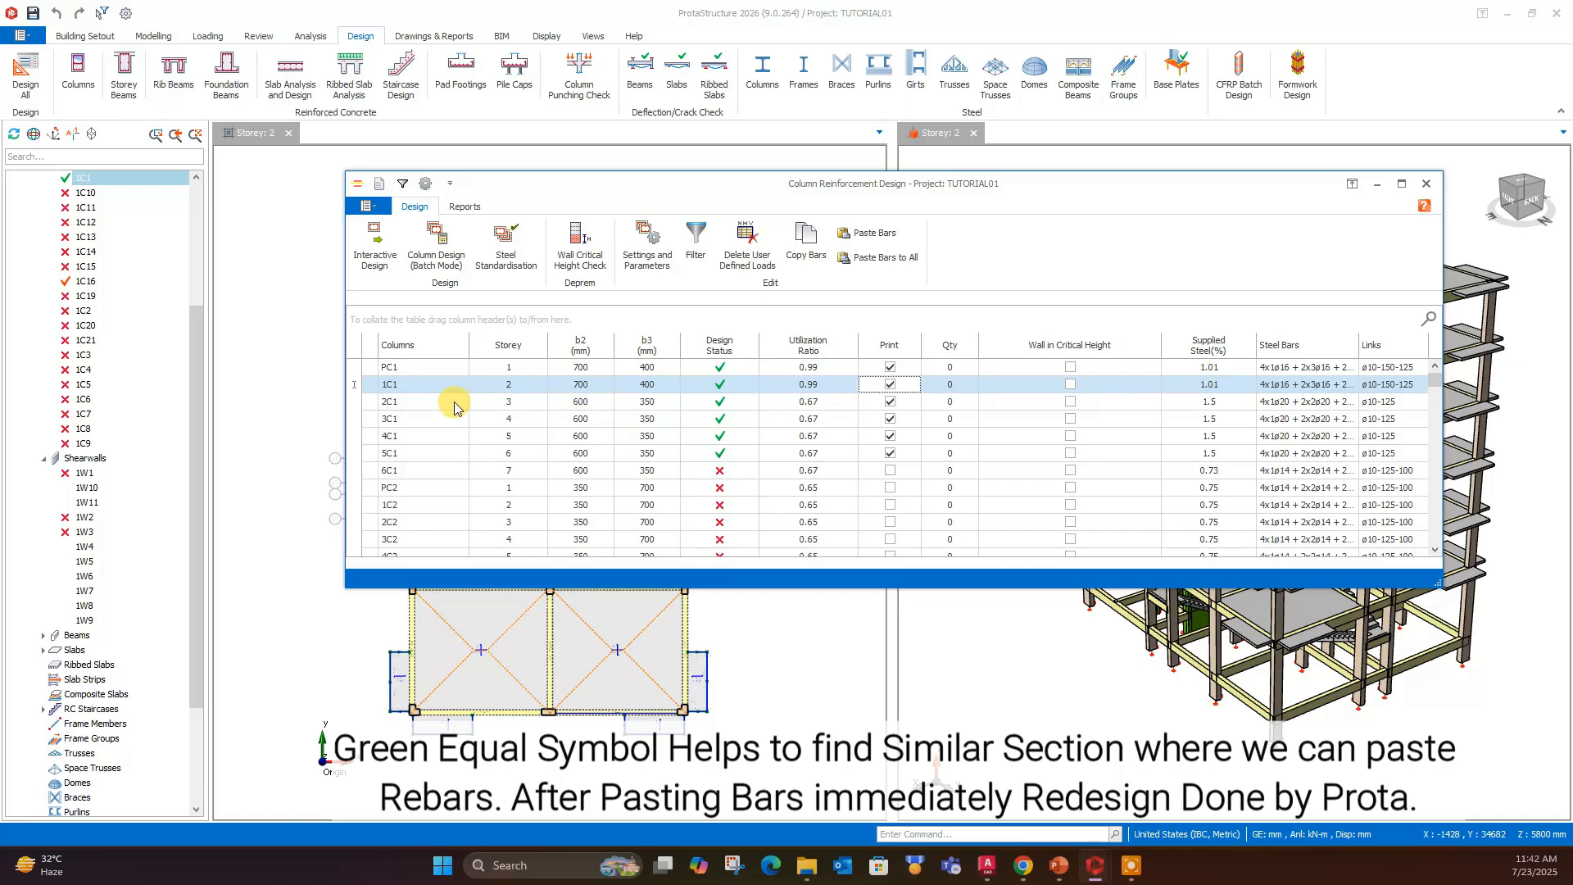
- Open column 2C1 of Storey 3, set b2 to 700 mm and b3 to 400 mm, update the section, and accept it
click(562, 403)
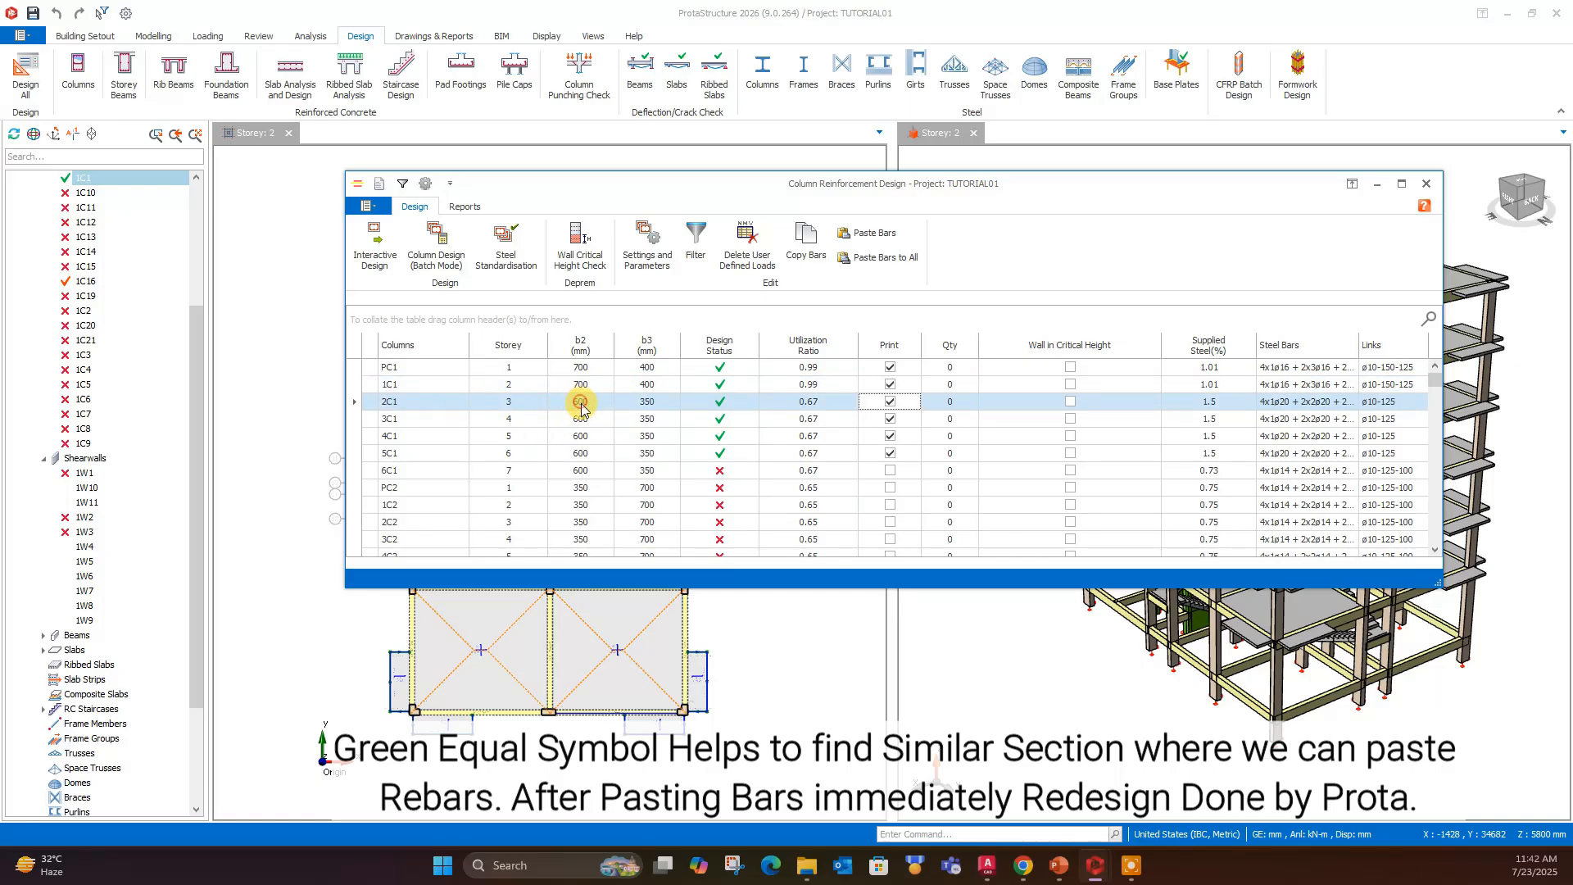
double_click(583, 404)
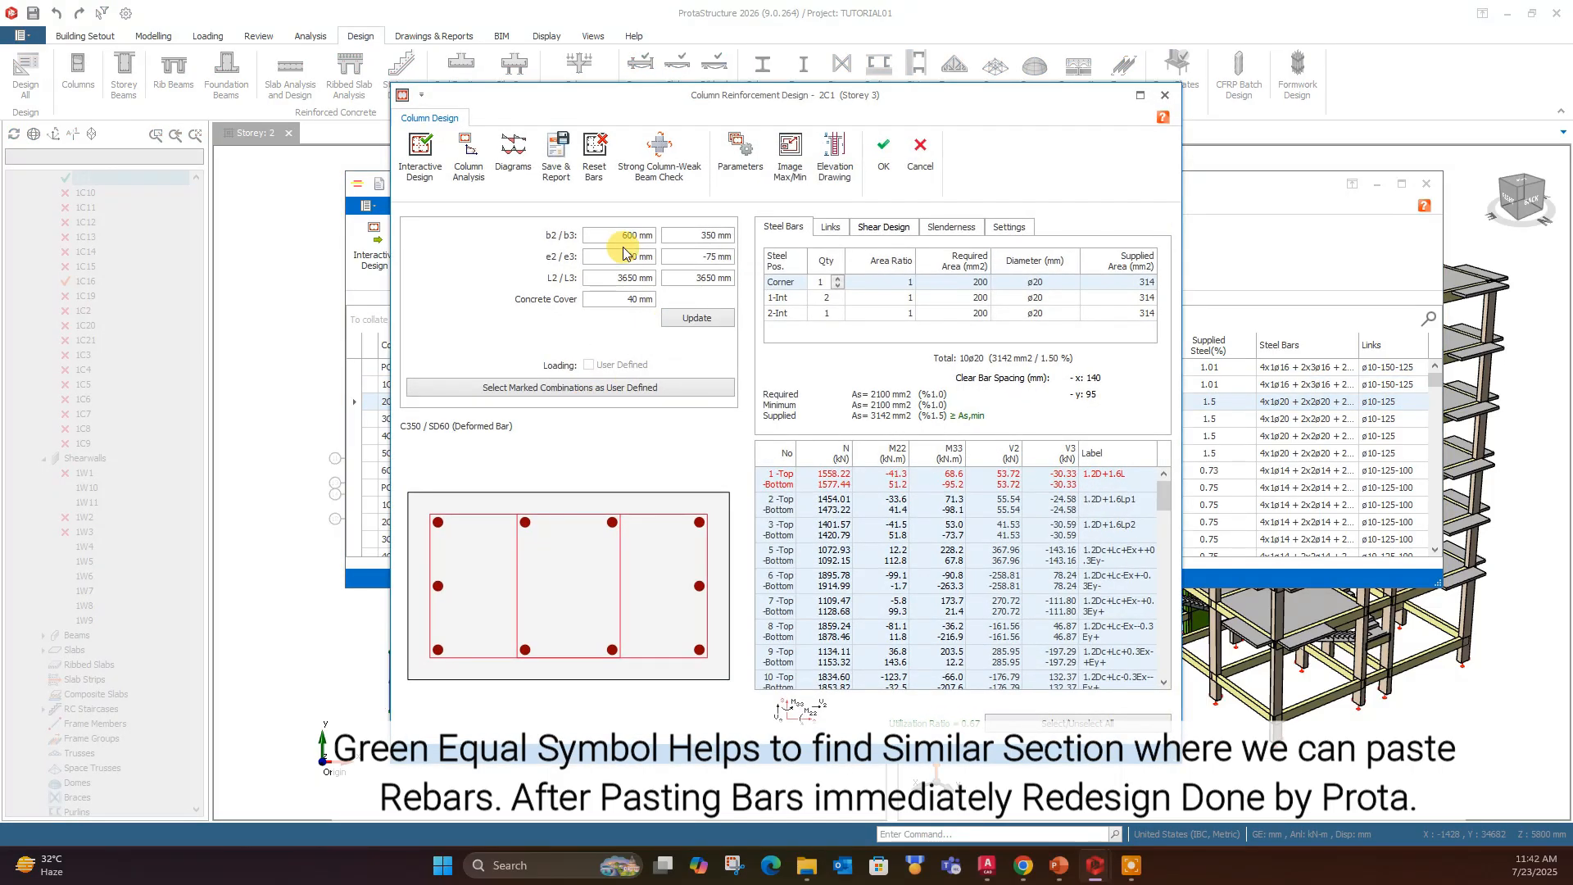
text(700)
double_click(695, 235)
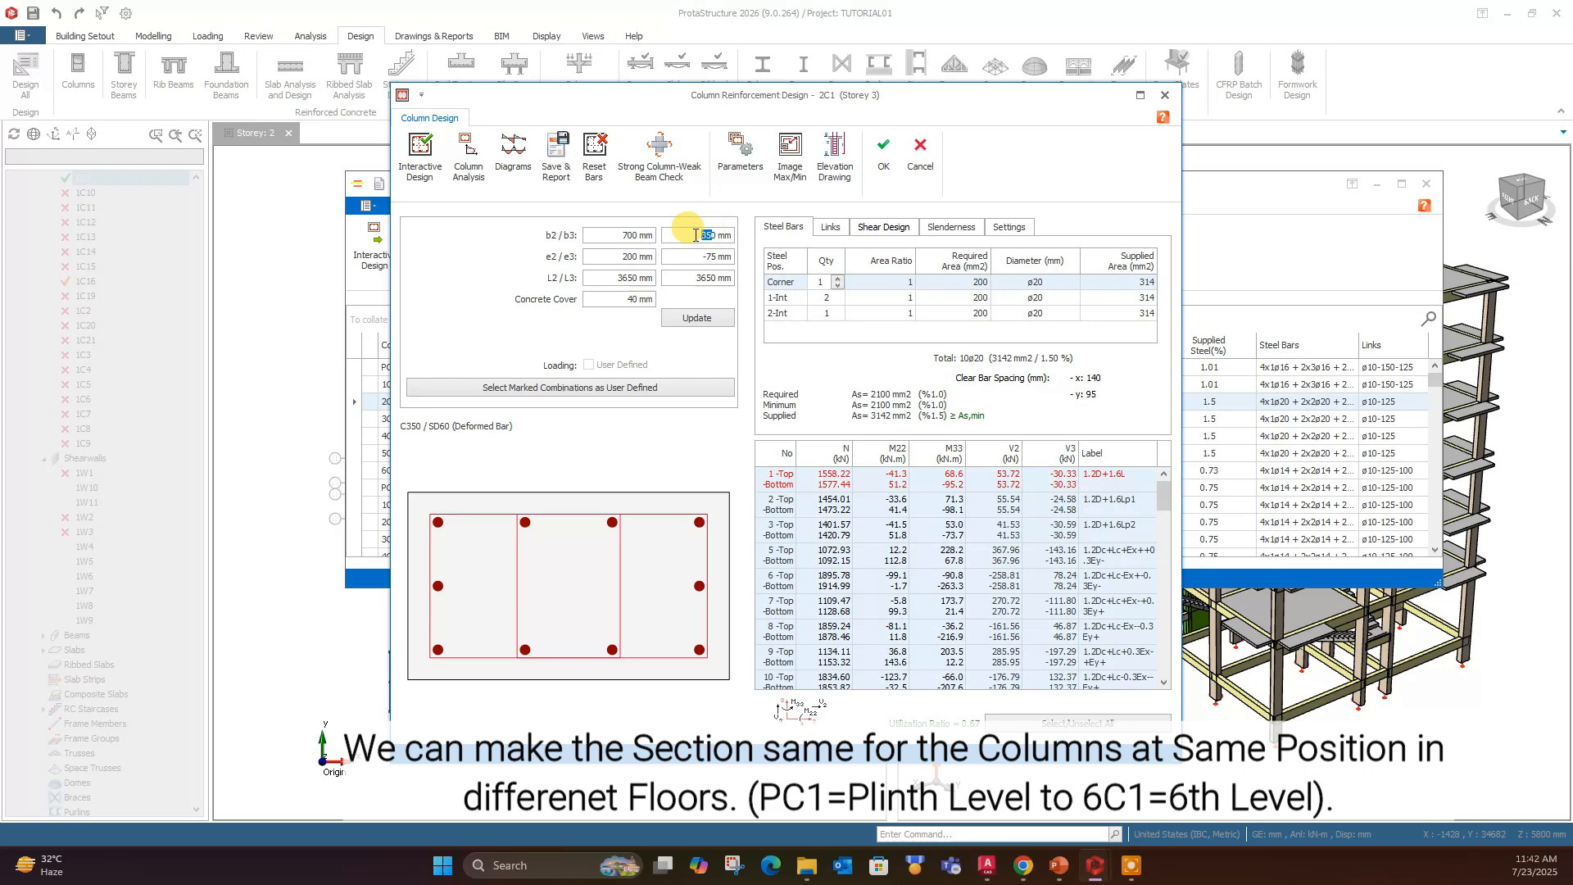
text(400)
click(698, 319)
click(883, 150)
- Open column 3C1 of Storey 4, set its section to 700 × 400 mm, update it, and accept the change
click(597, 419)
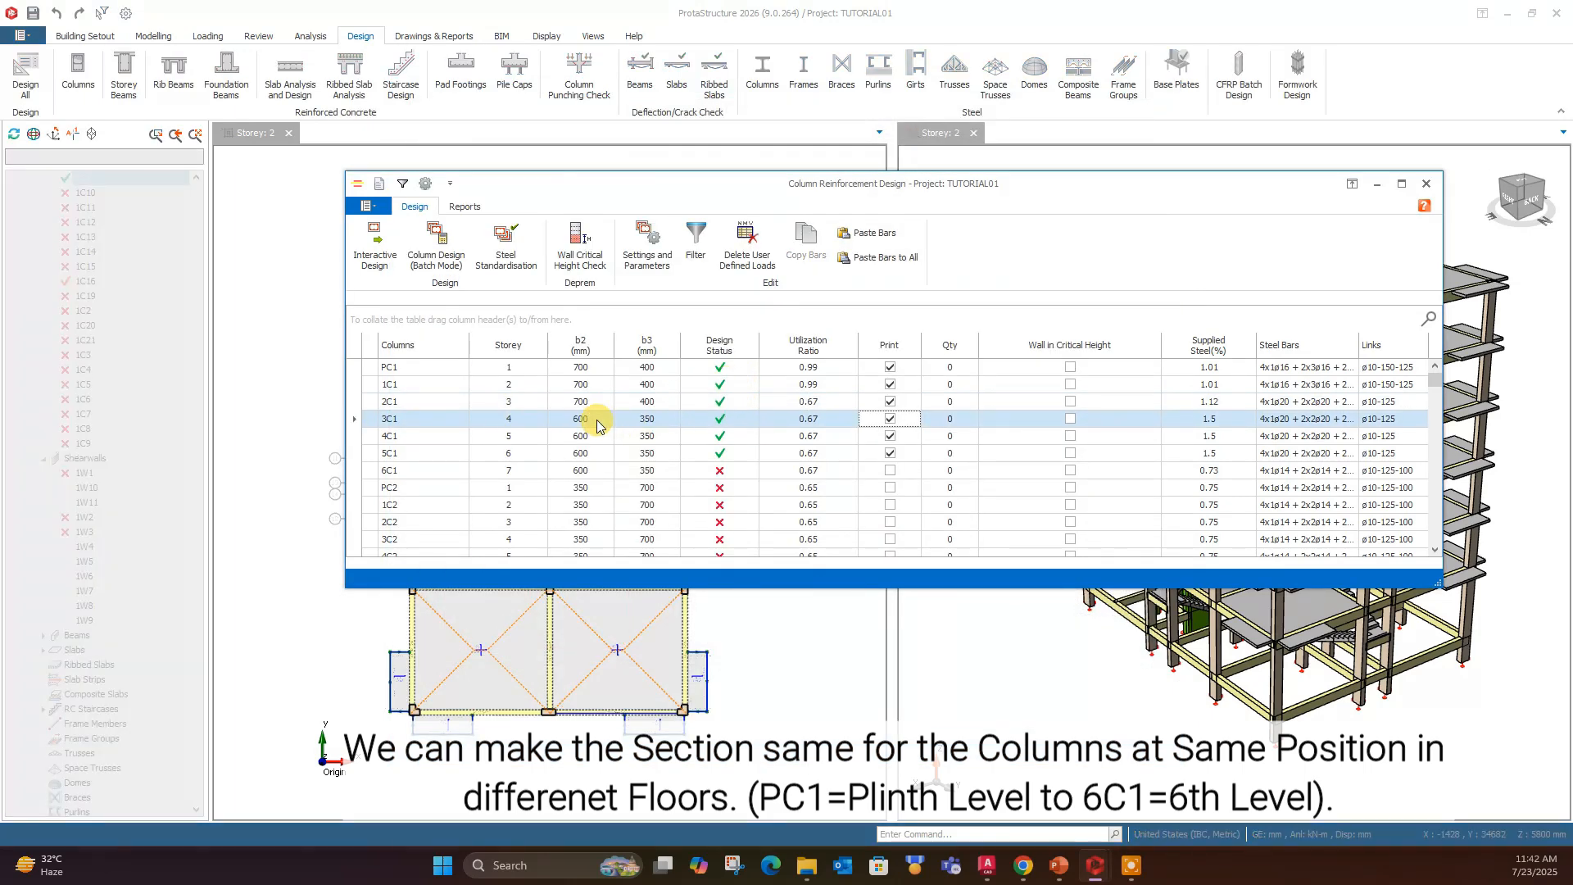
double_click(597, 420)
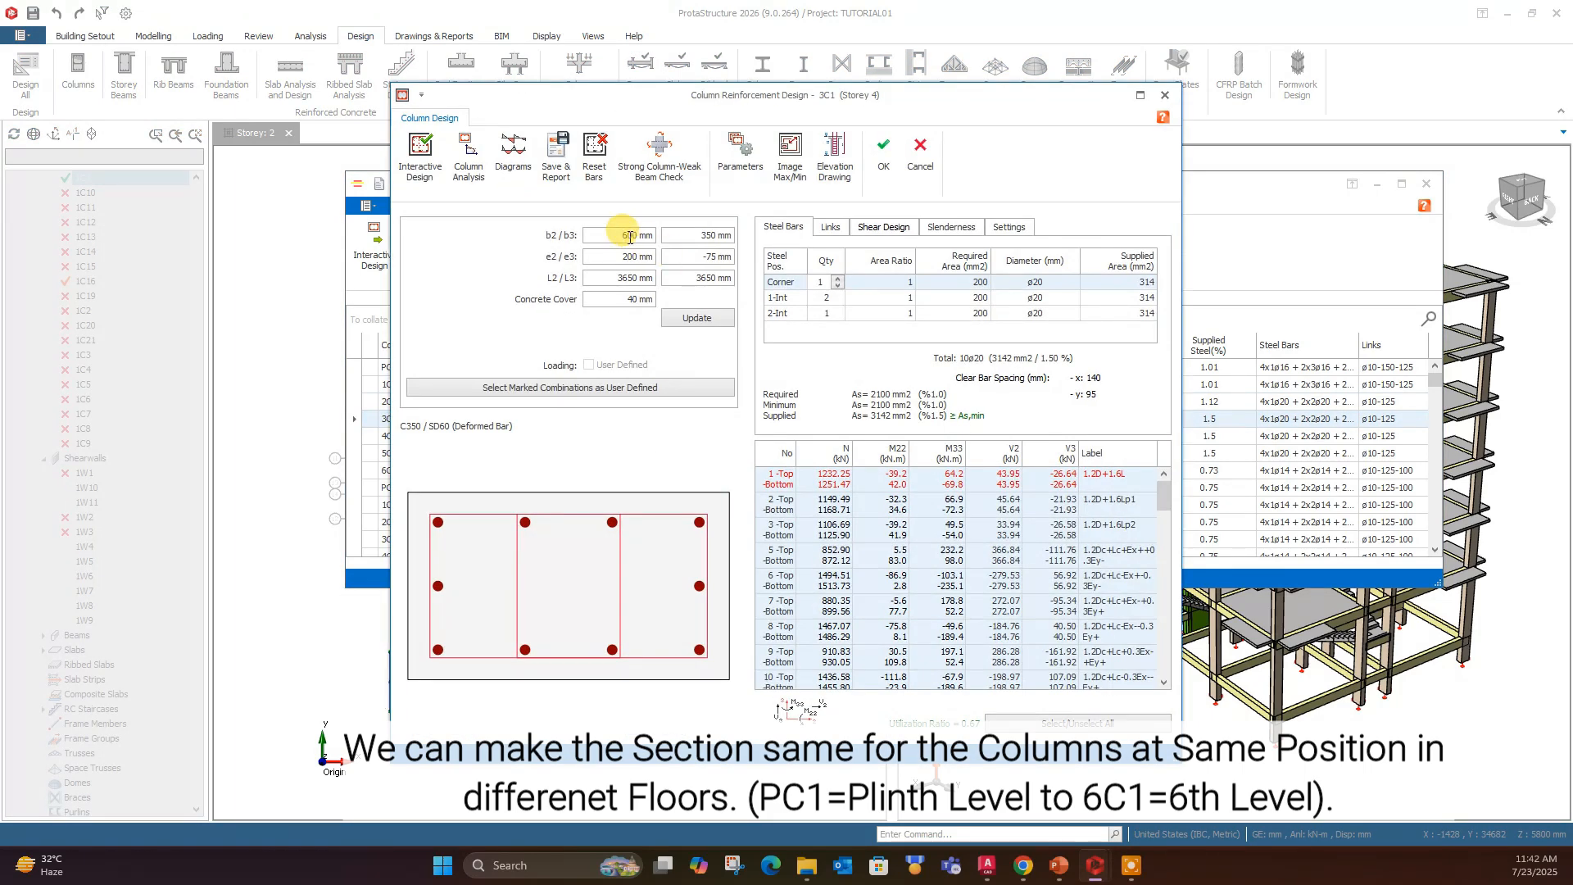
click(695, 318)
click(883, 150)
- Open column 4C1 of Storey 5, set b2 to 700 mm and b3 to 400 mm, update the section, and accept it
click(596, 441)
click(583, 455)
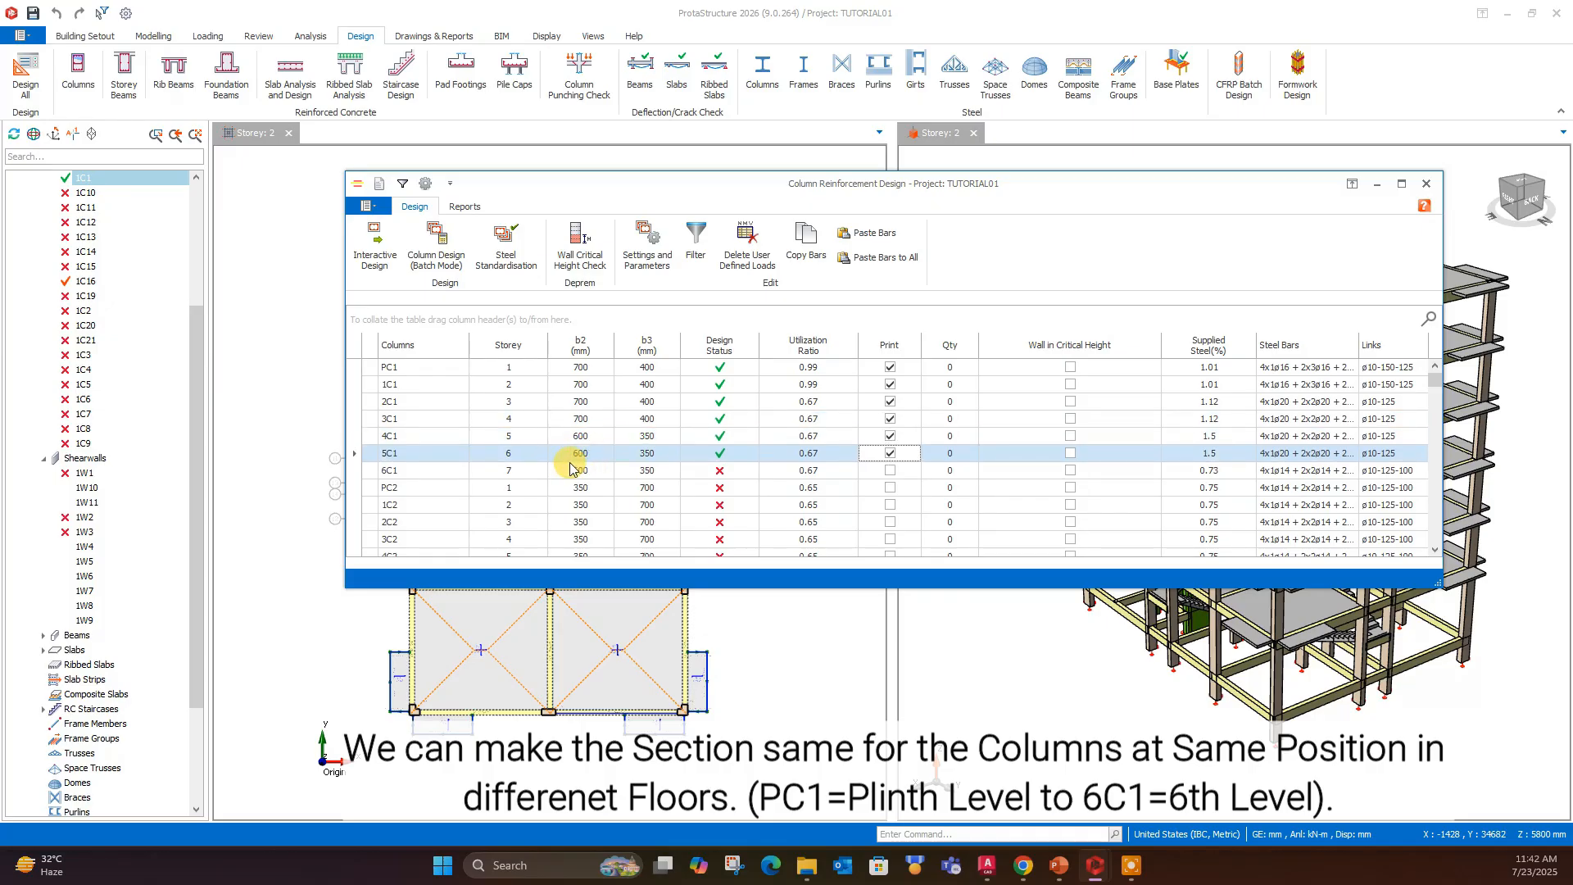
click(574, 466)
click(590, 441)
click(601, 468)
click(589, 453)
double_click(590, 436)
text(700)
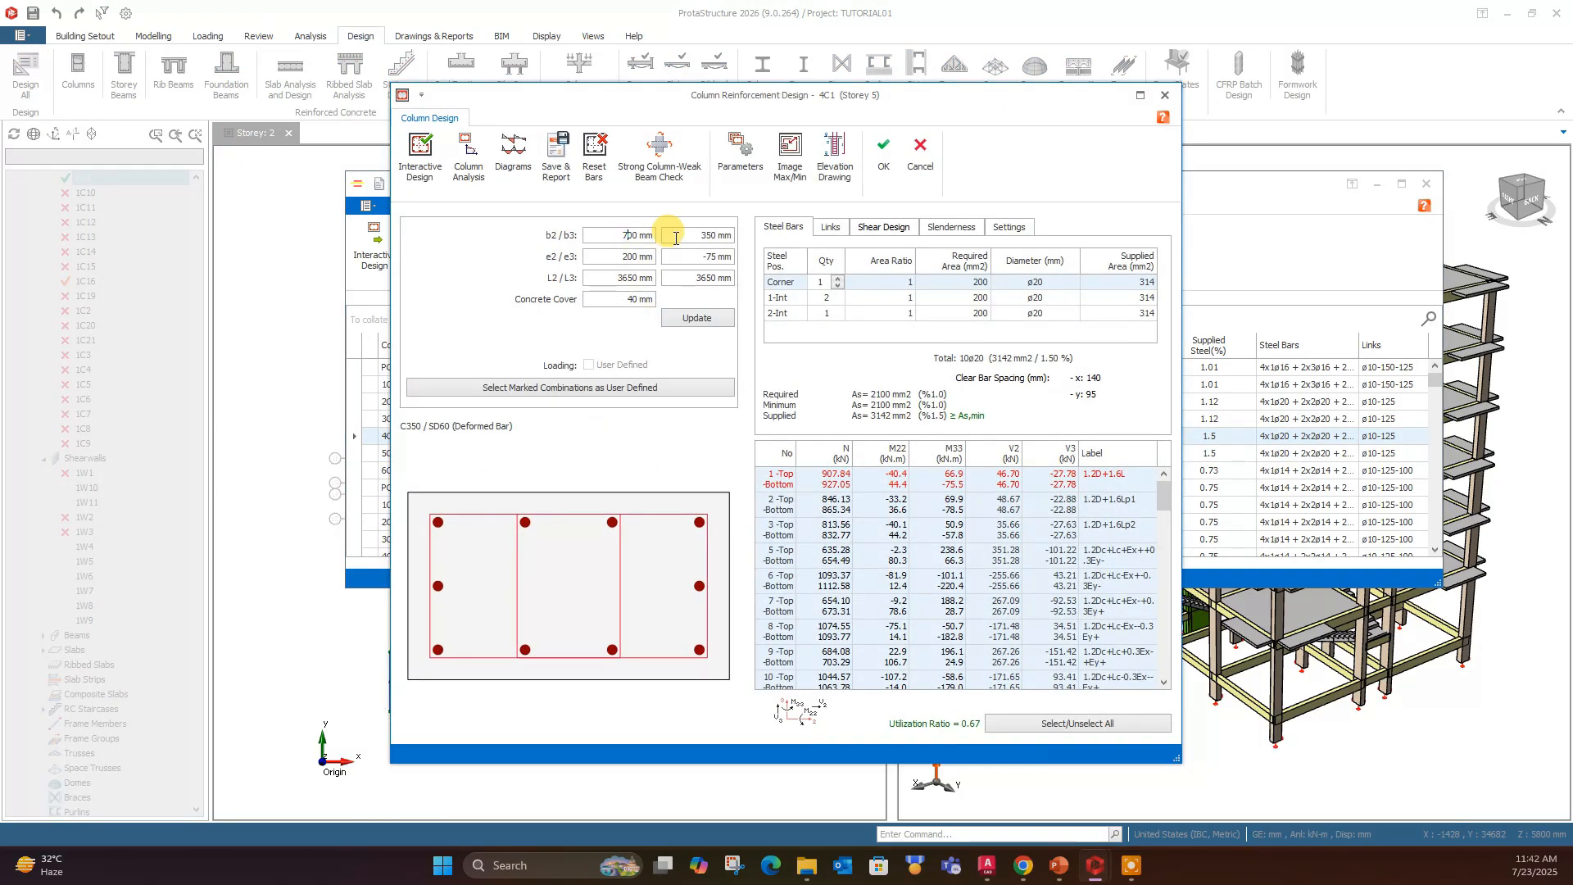
double_click(695, 235)
text(400)
click(706, 316)
click(881, 154)
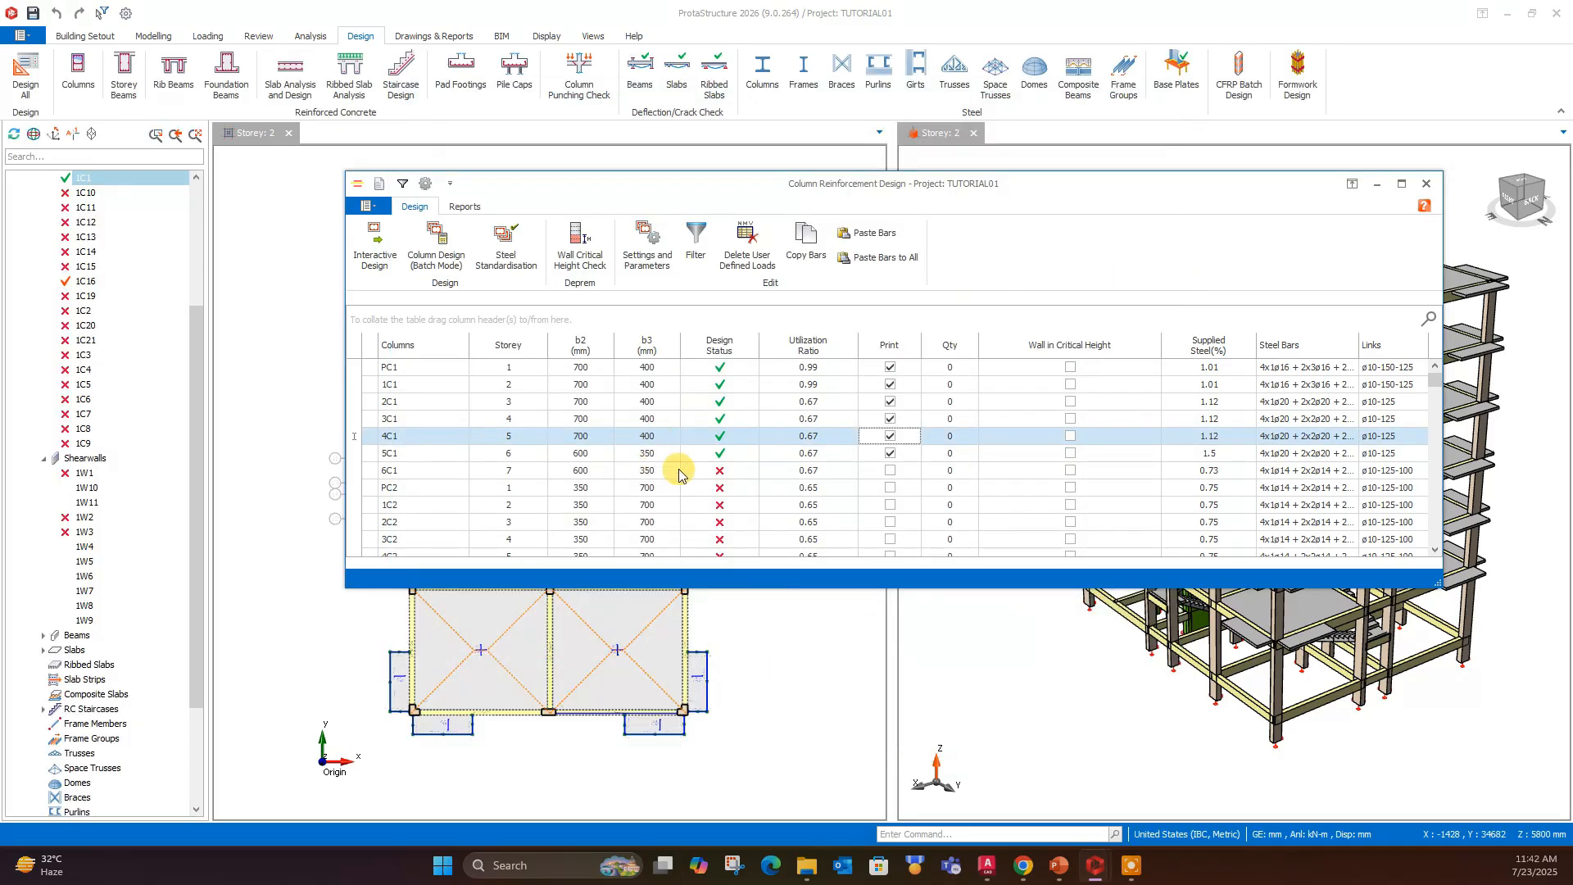
- Open column 5C1 of Storey 6, set b2 to 700 mm and b3 to 400 mm, update the section, and accept it
click(600, 459)
double_click(600, 457)
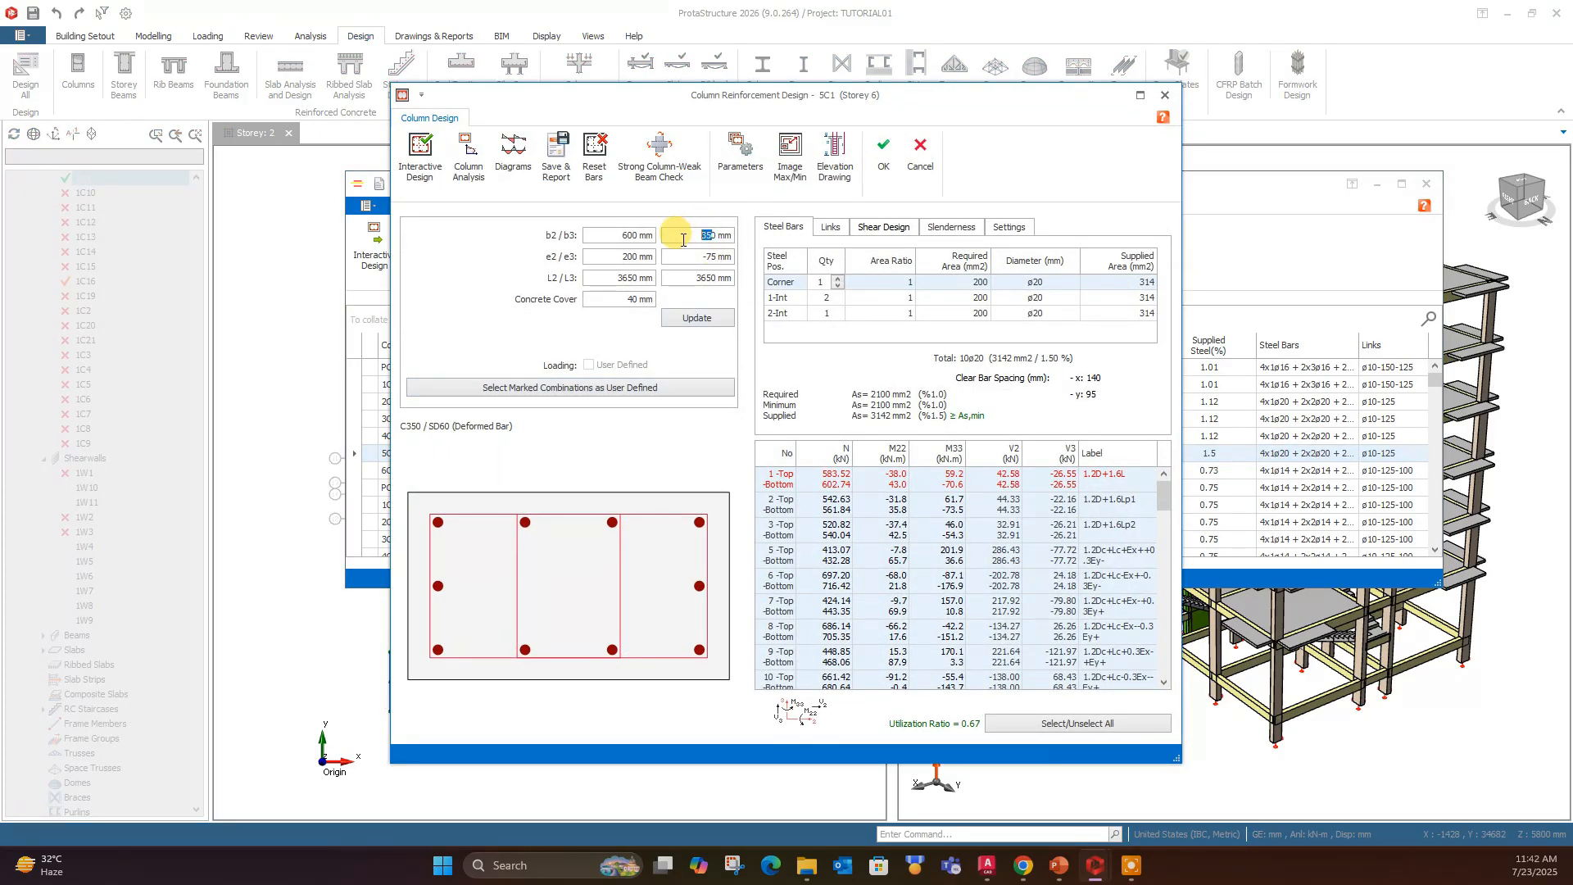
text(700)
click(692, 317)
click(881, 152)
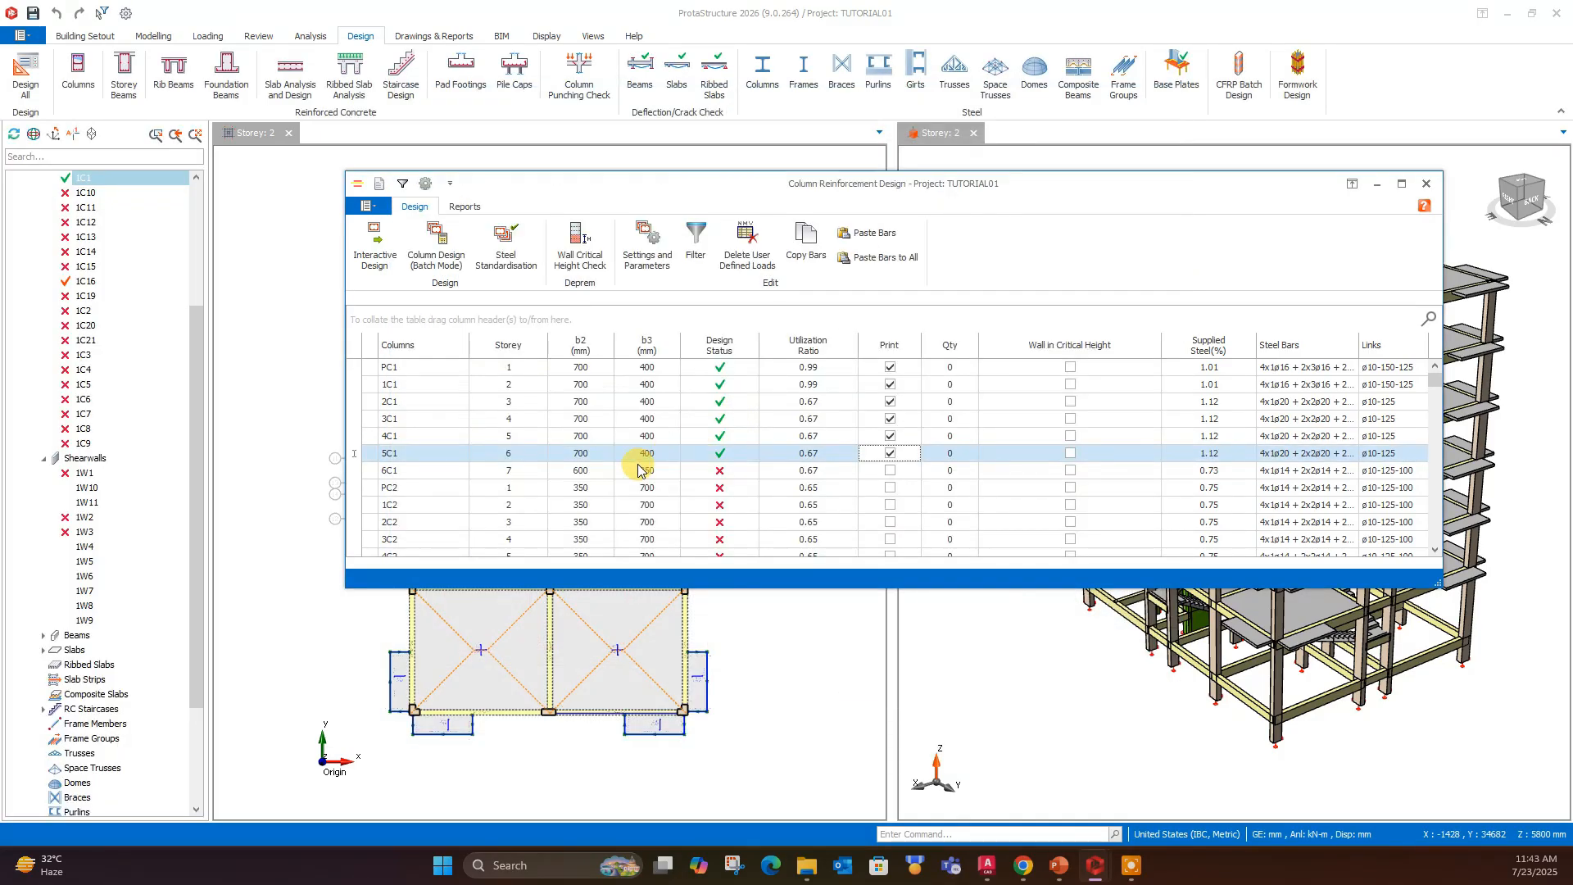
- Open column 6C1 of Storey 7, set its section to 700 × 400 mm, update it, and accept the change
click(629, 473)
double_click(631, 477)
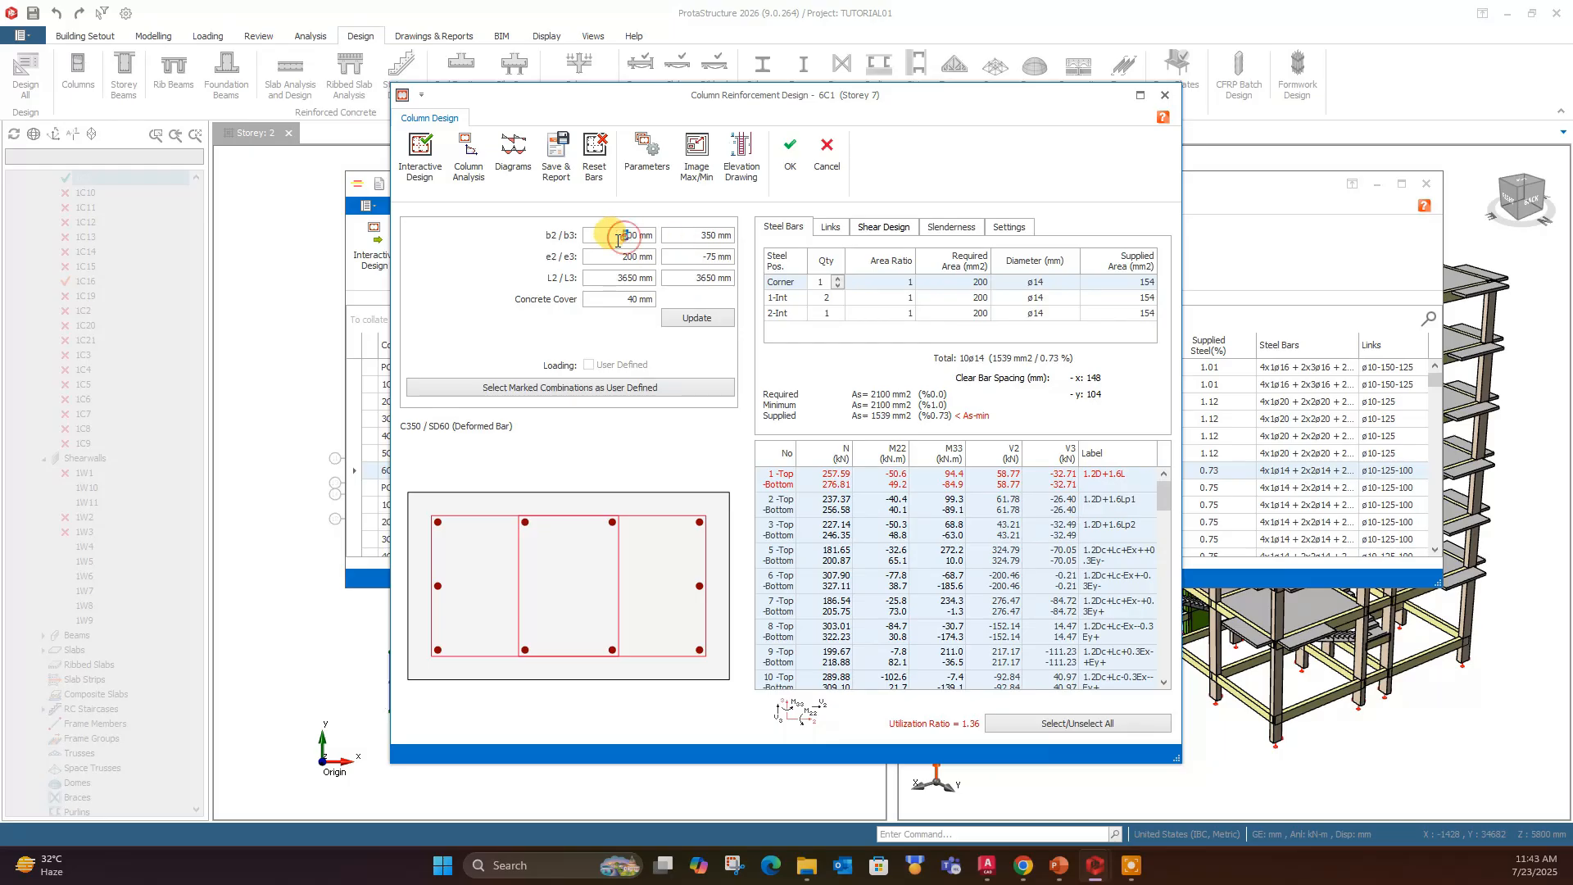
click(703, 313)
click(790, 155)
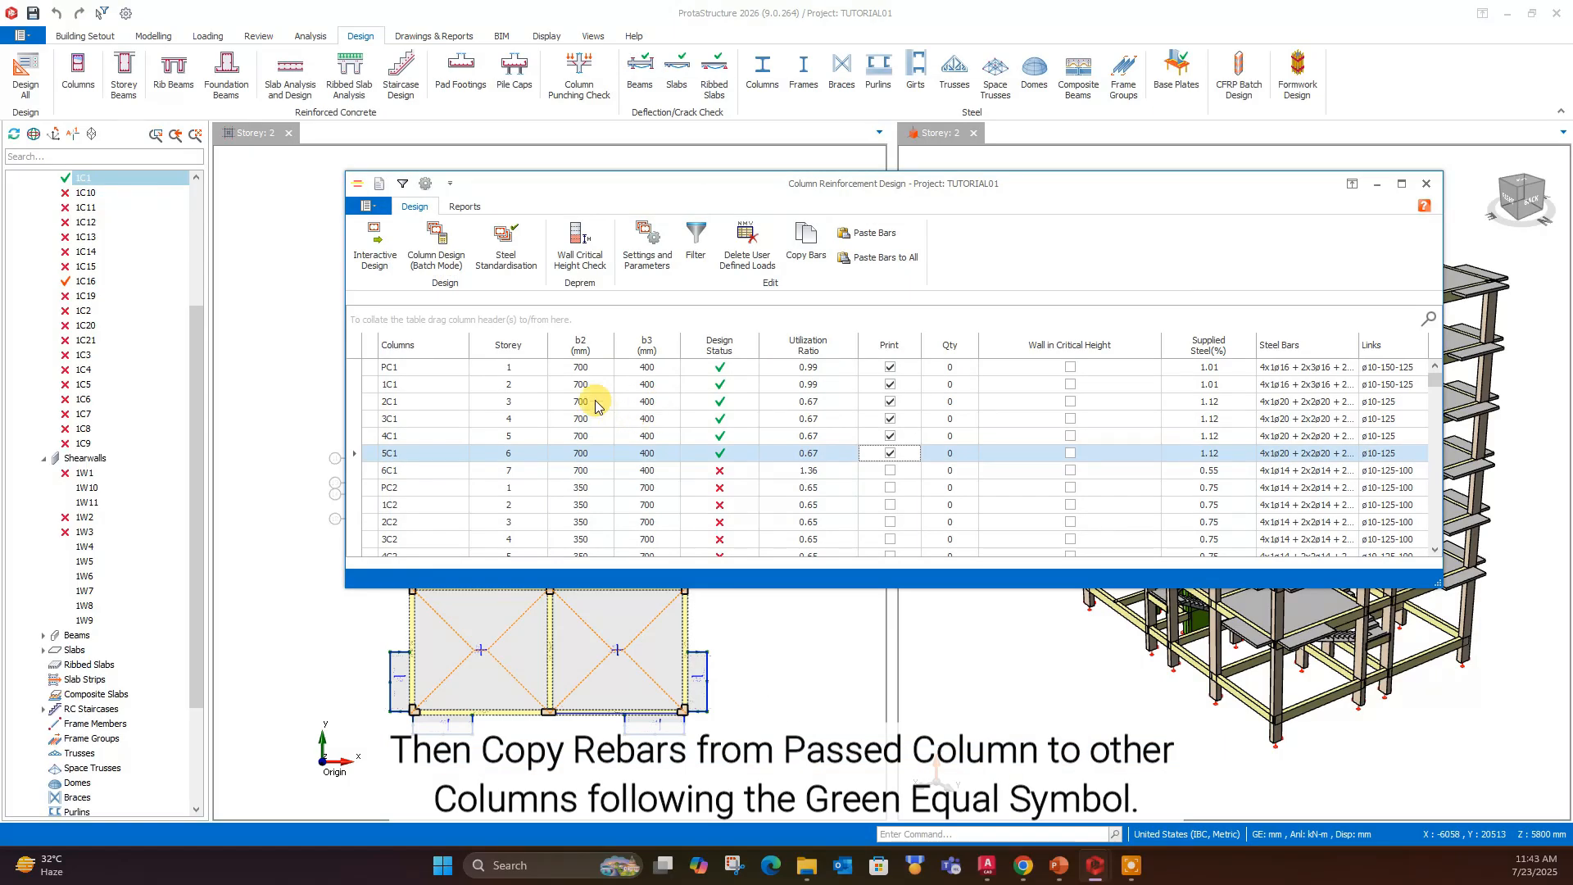
- Copy the bars of column 1C1 in Storey 2 and paste them to columns 2C1 through 6C1
click(592, 386)
click(804, 244)
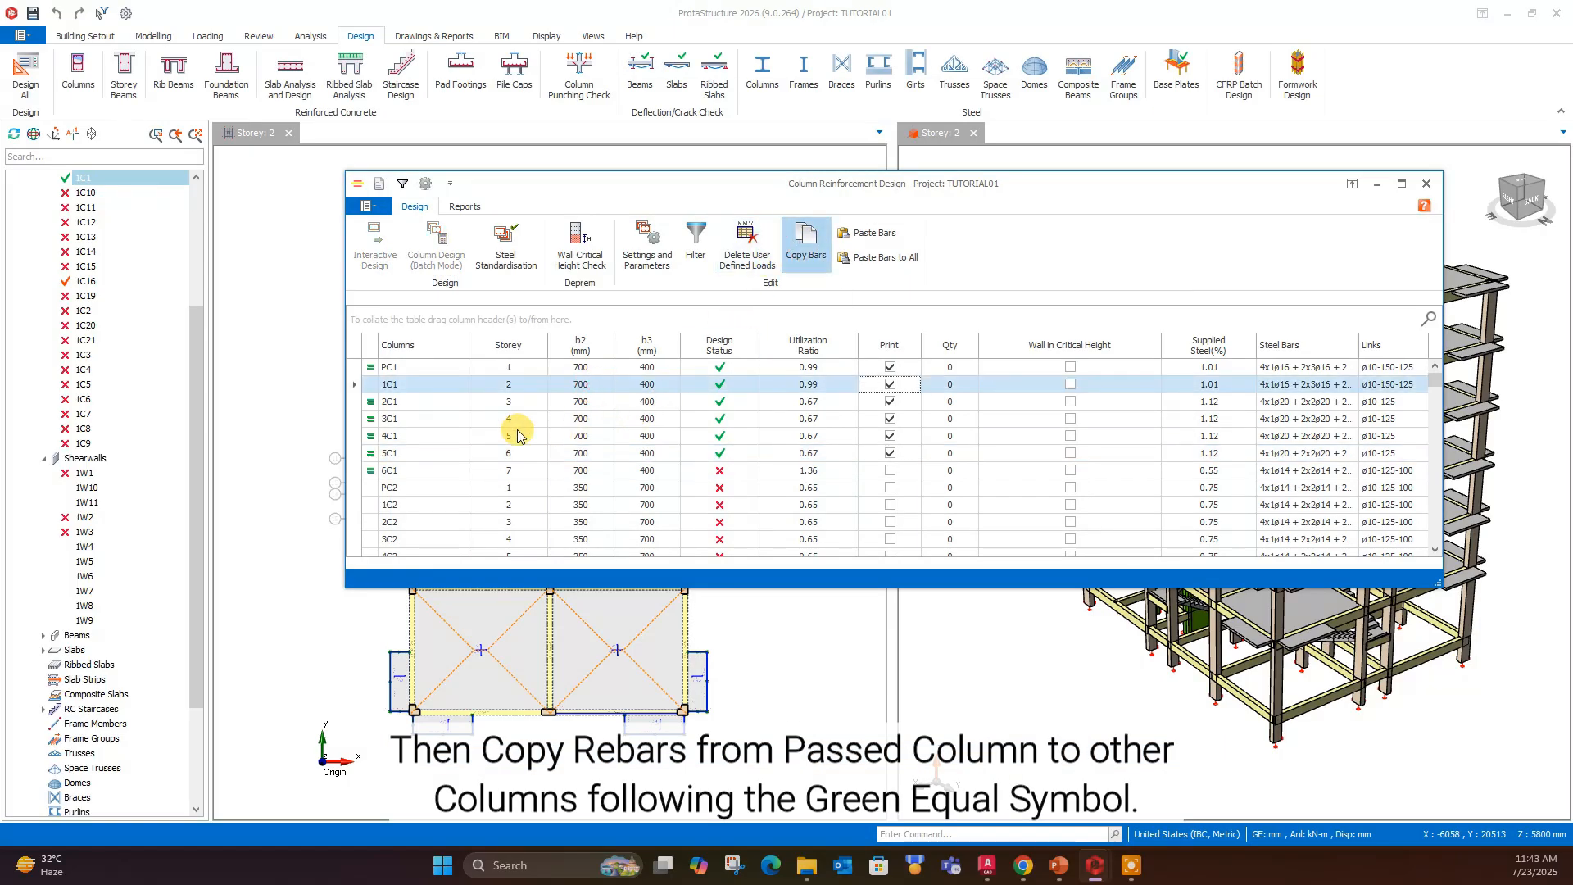
click(455, 401)
drag(453, 409, 437, 467)
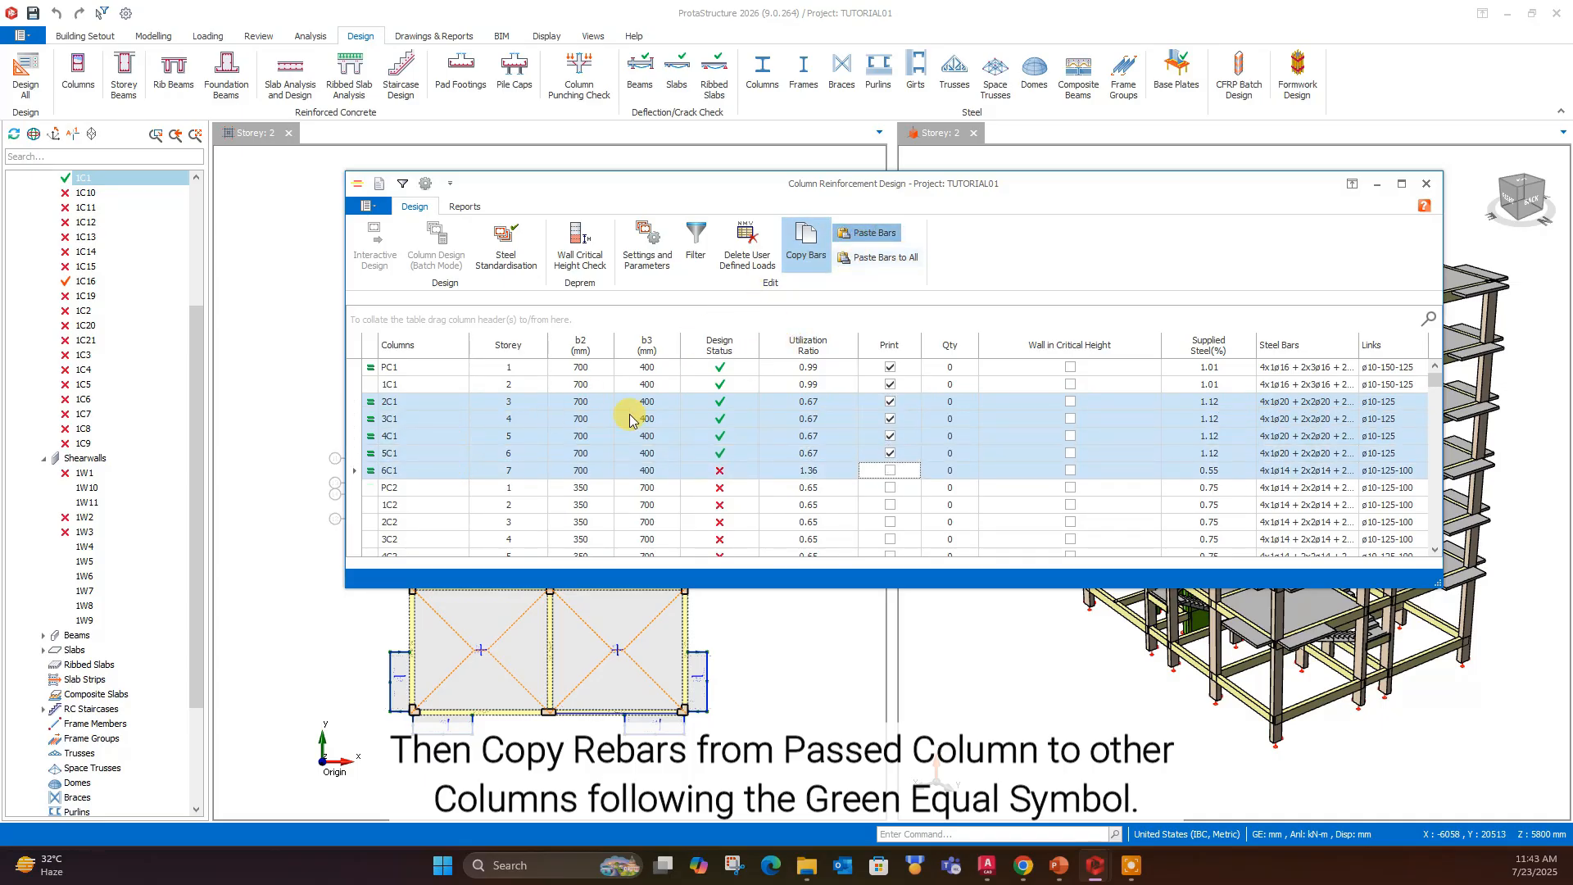
click(846, 257)
- Open column 3C1 of Storey 4 and examine the rebar details in its elevation drawing, then close the drawing and column design
click(670, 419)
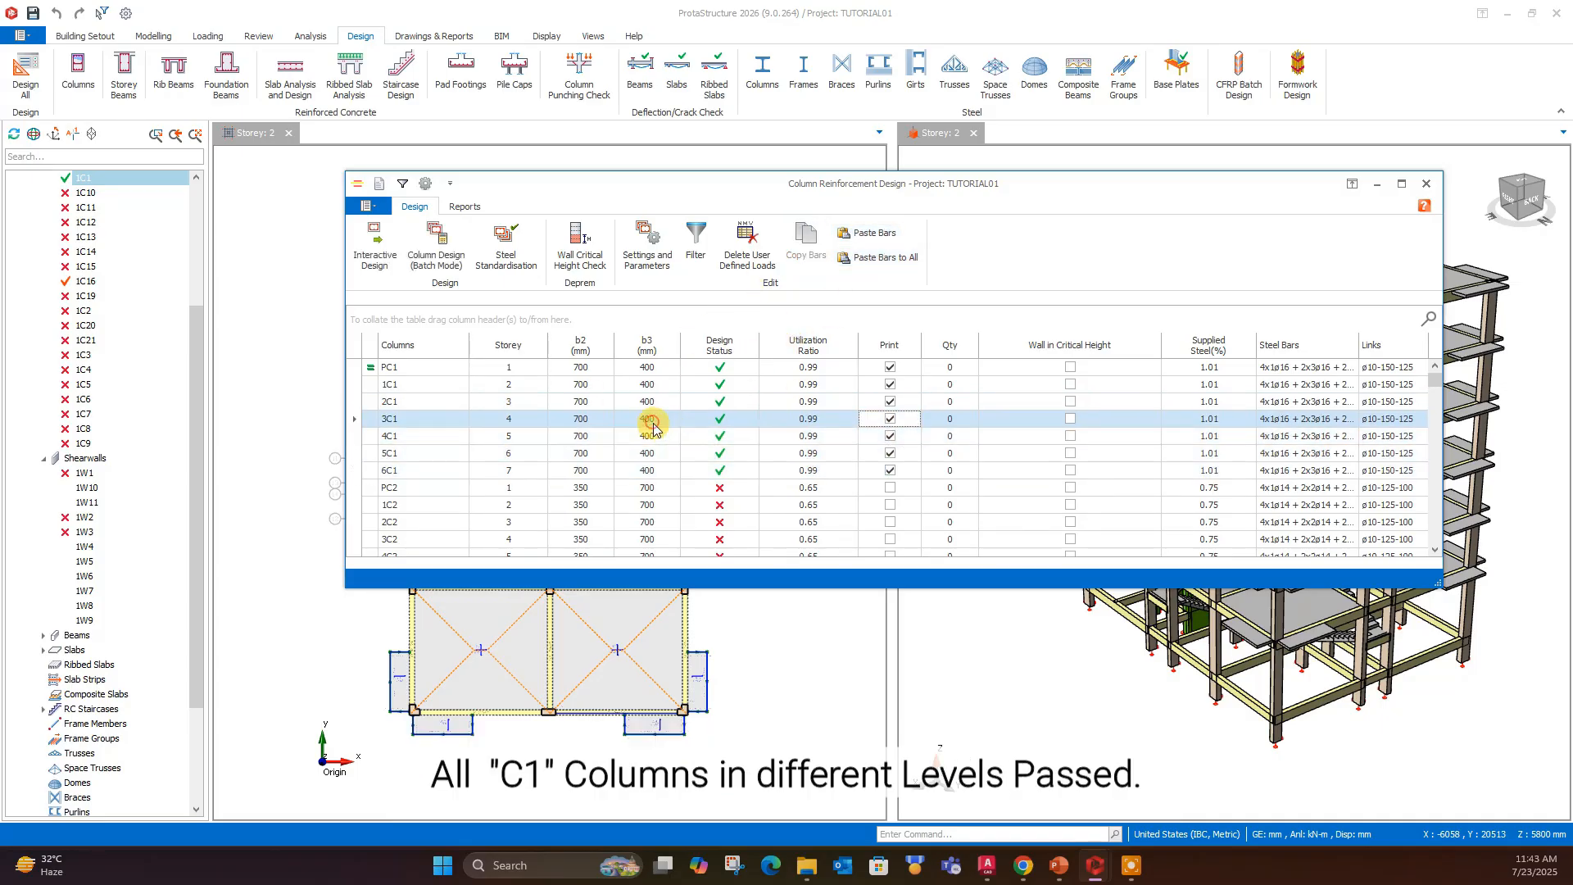
double_click(654, 424)
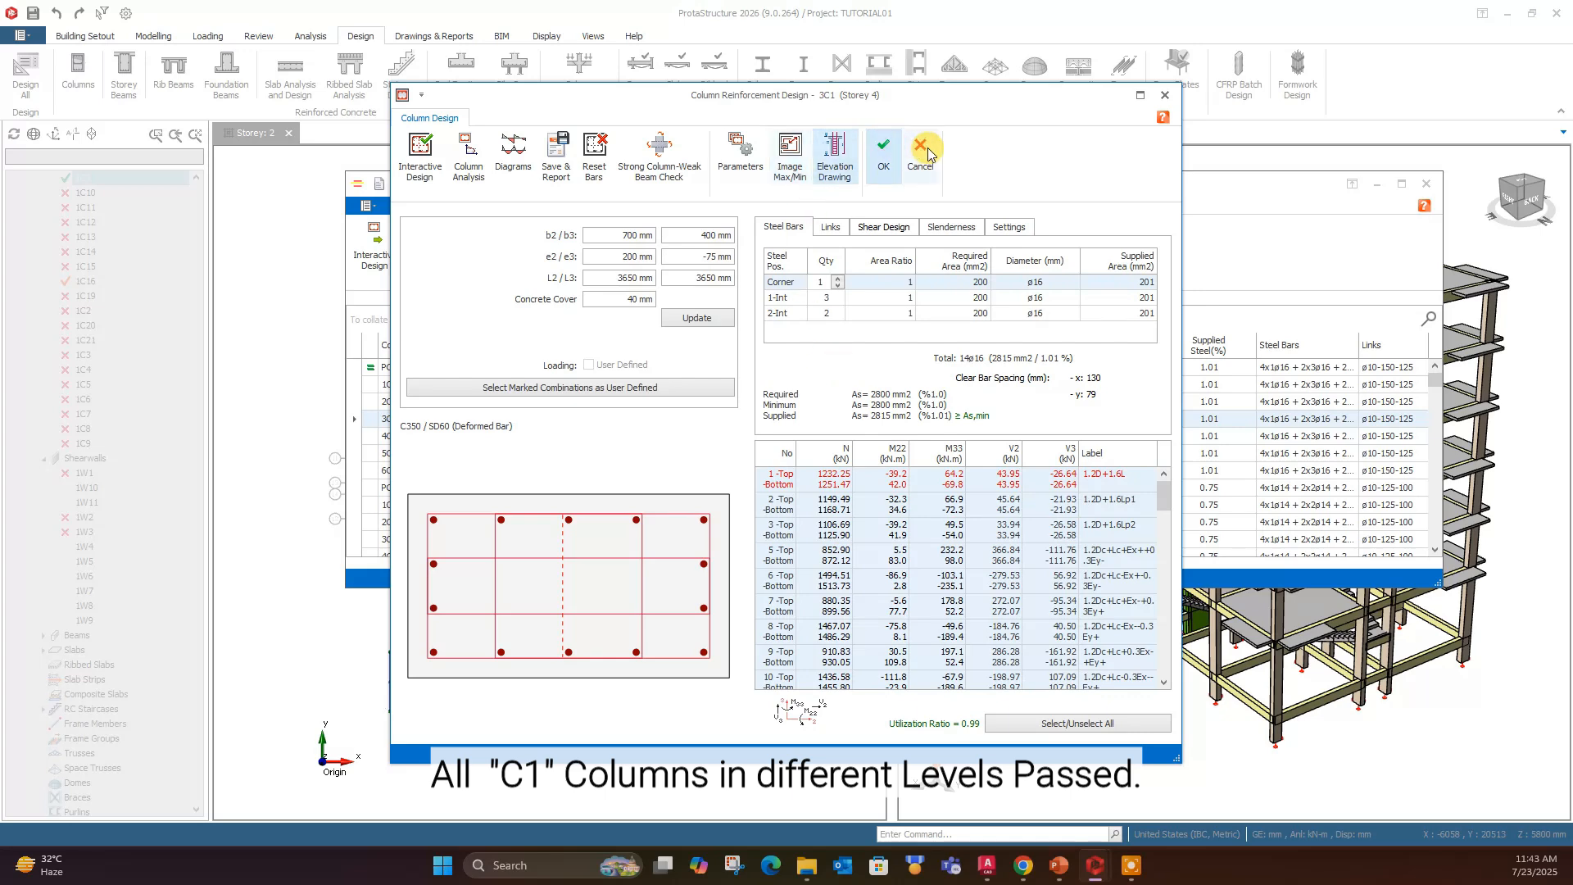
click(831, 160)
click(729, 531)
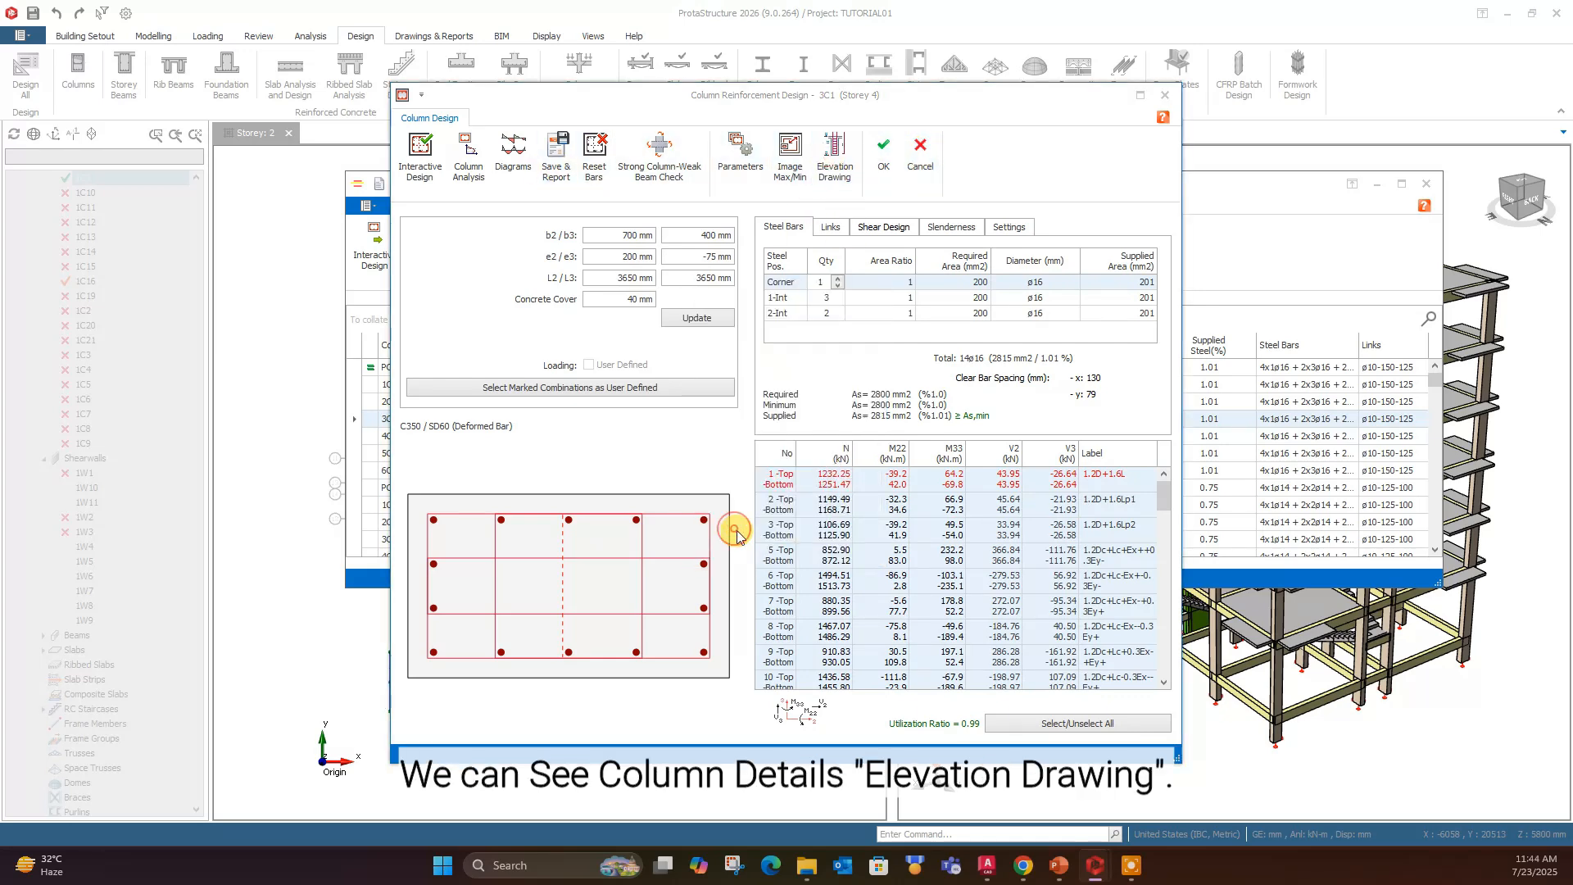
scroll(787, 329, up, 5)
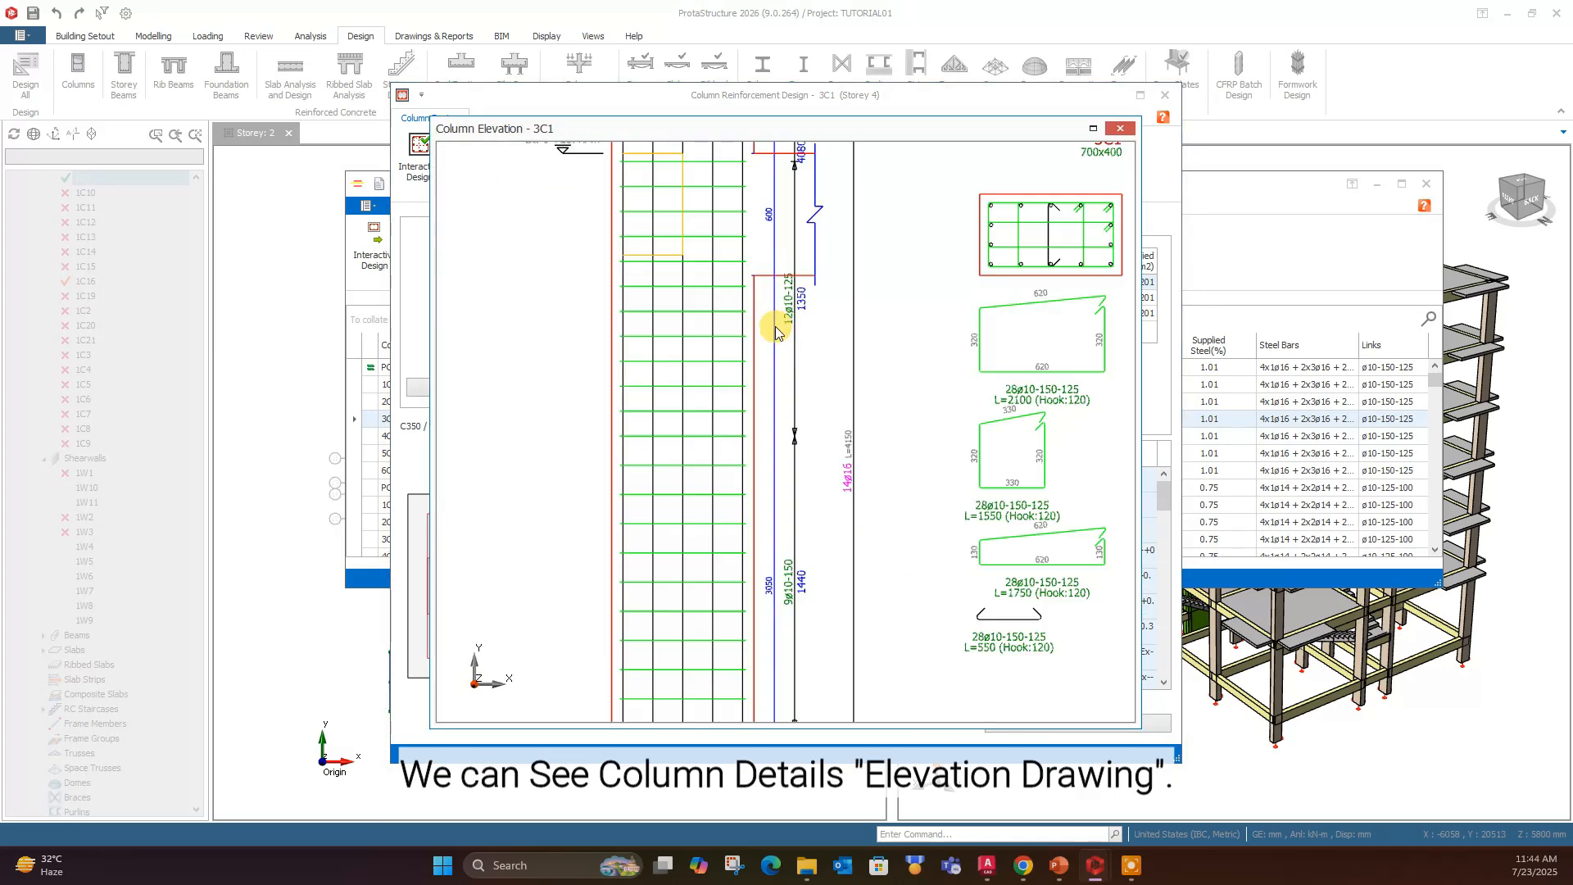
scroll(751, 388, down, 2)
middle_drag(823, 377, 851, 611)
scroll(852, 611, down, 2)
scroll(898, 361, up, 6)
scroll(999, 342, down, 2)
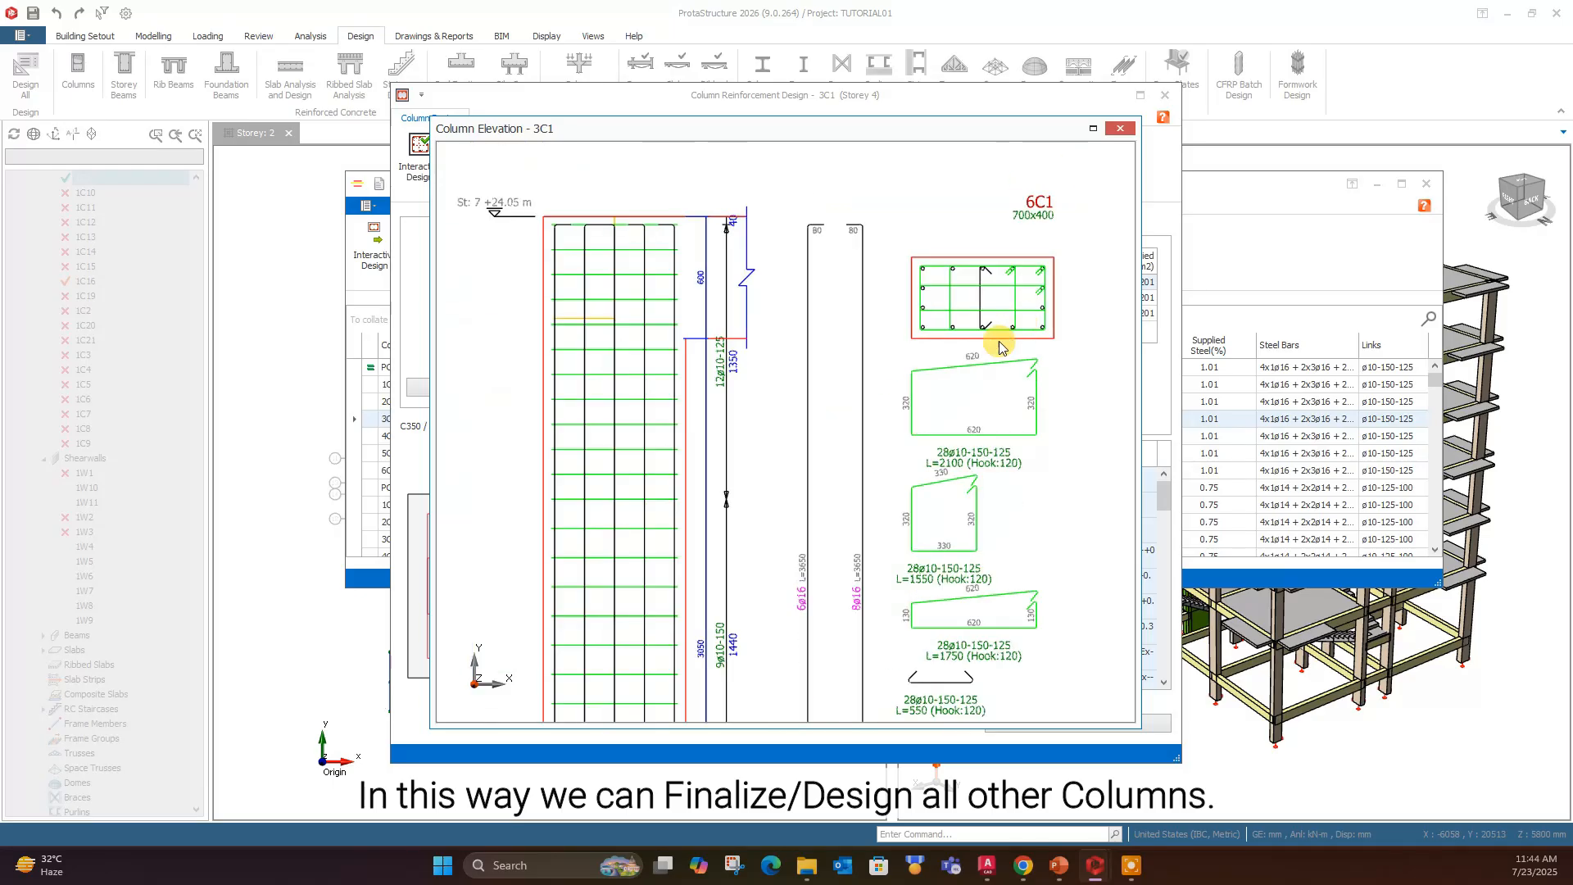
middle_drag(817, 399, 864, 400)
scroll(827, 492, down, 4)
scroll(885, 650, up, 6)
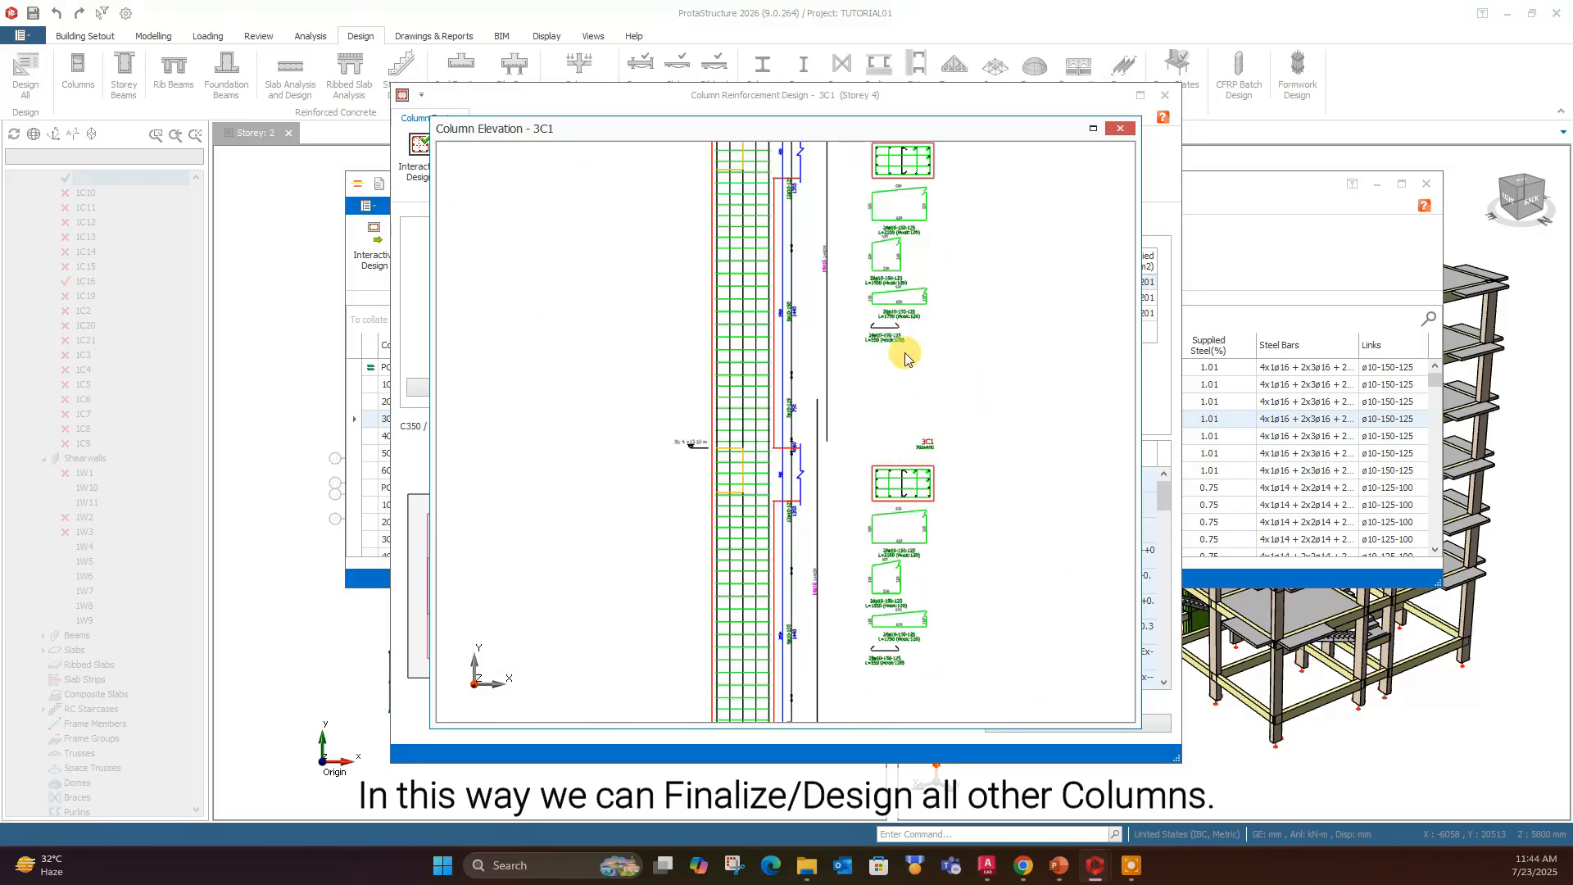
scroll(885, 491, down, 4)
click(1119, 129)
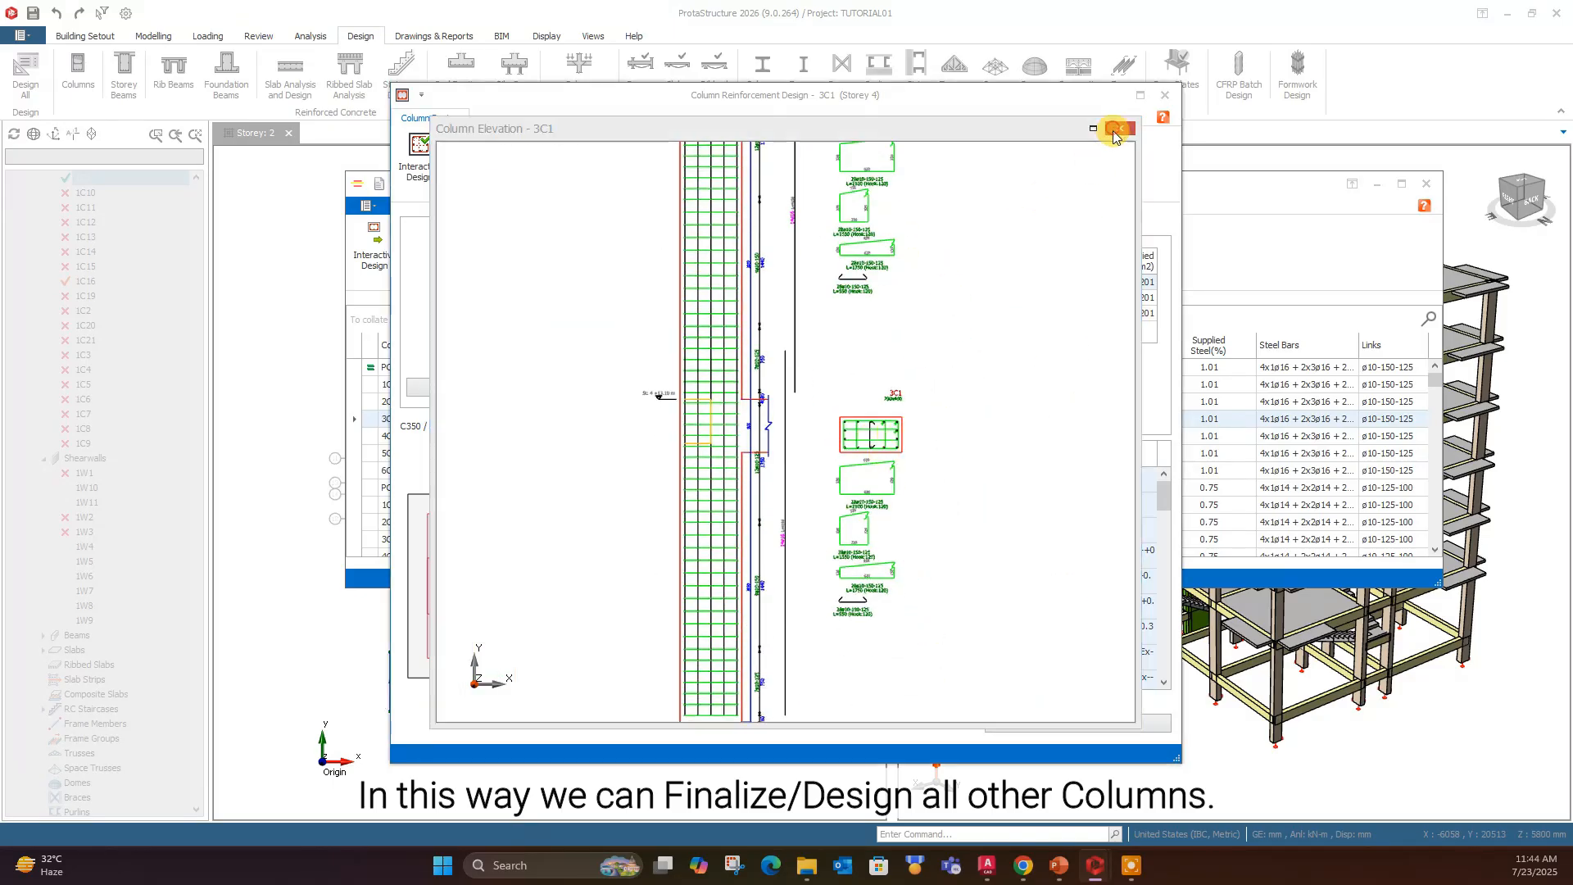
click(883, 151)
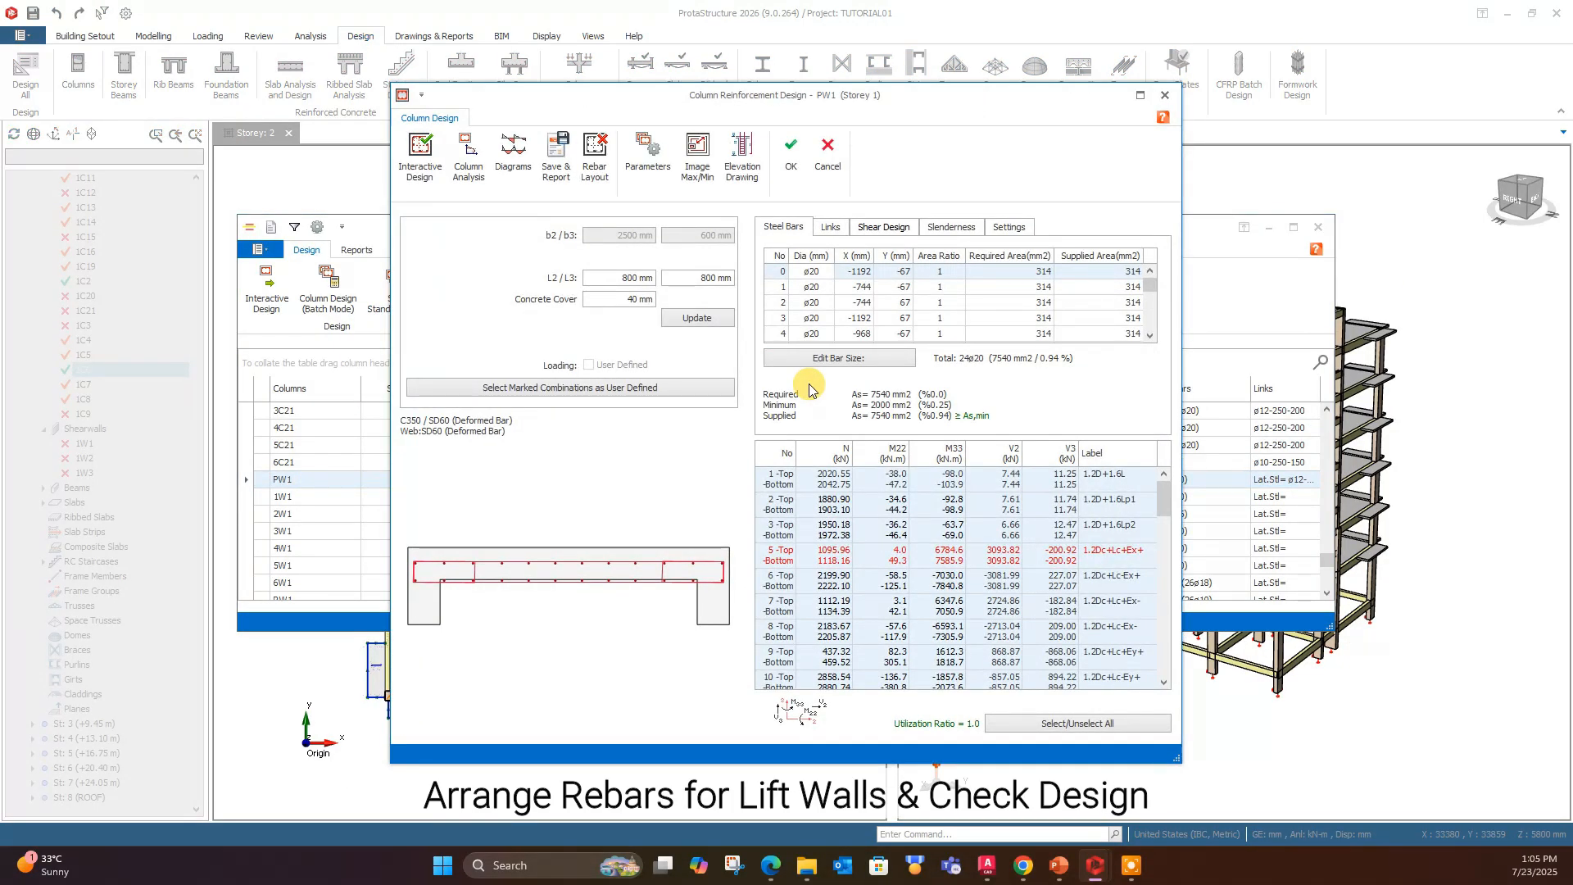
- Open the rebar layout of lift wall PW1 in Storey 1 and arrange its bars with Automatic Containment
click(597, 169)
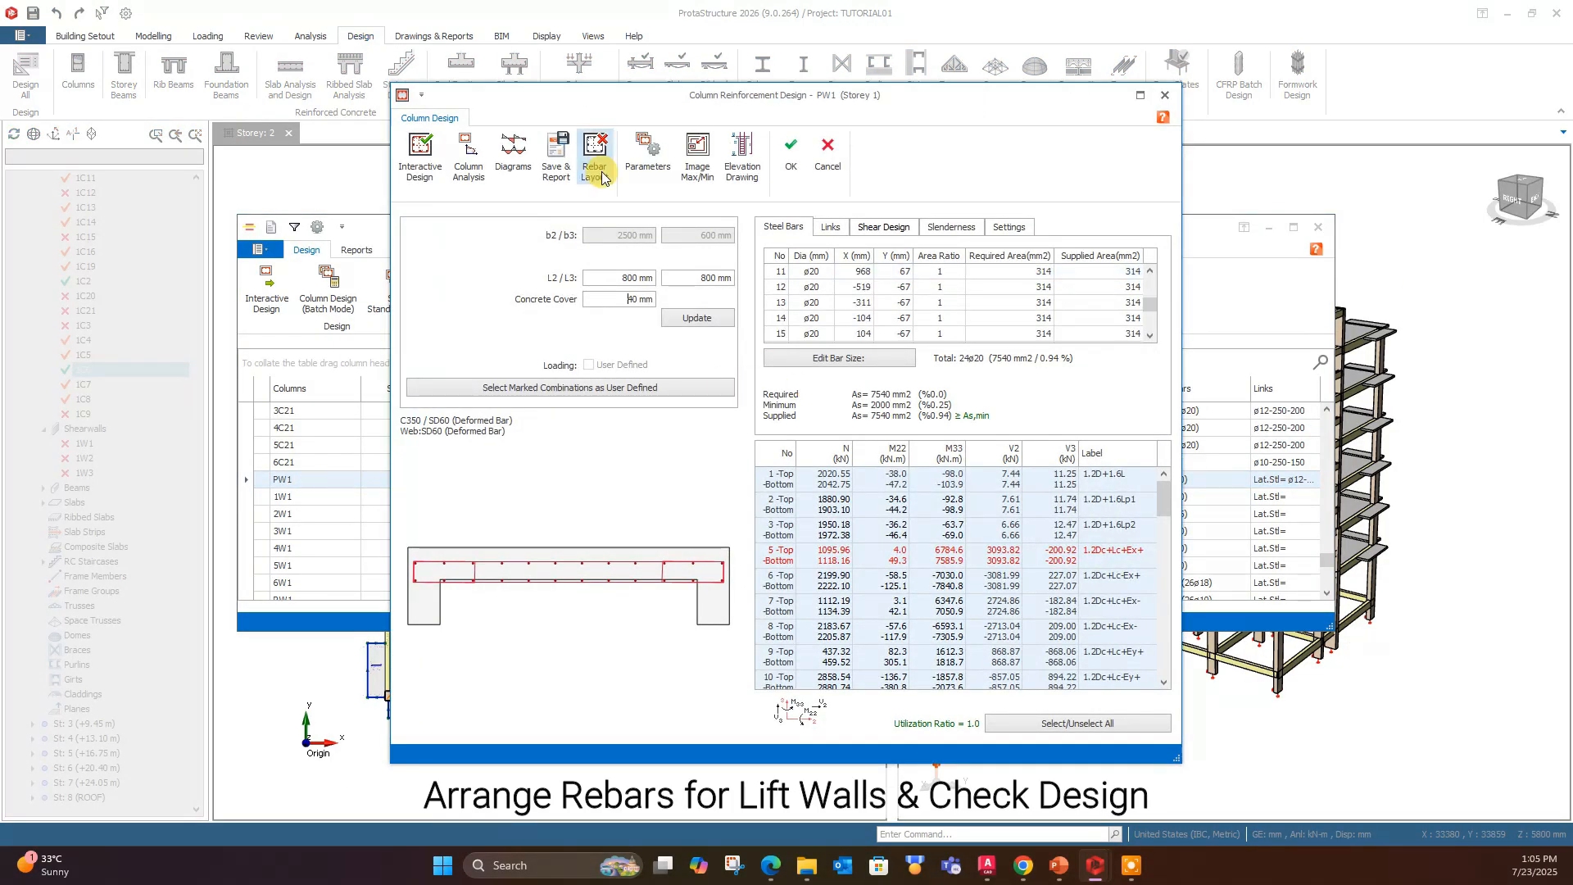
click(794, 368)
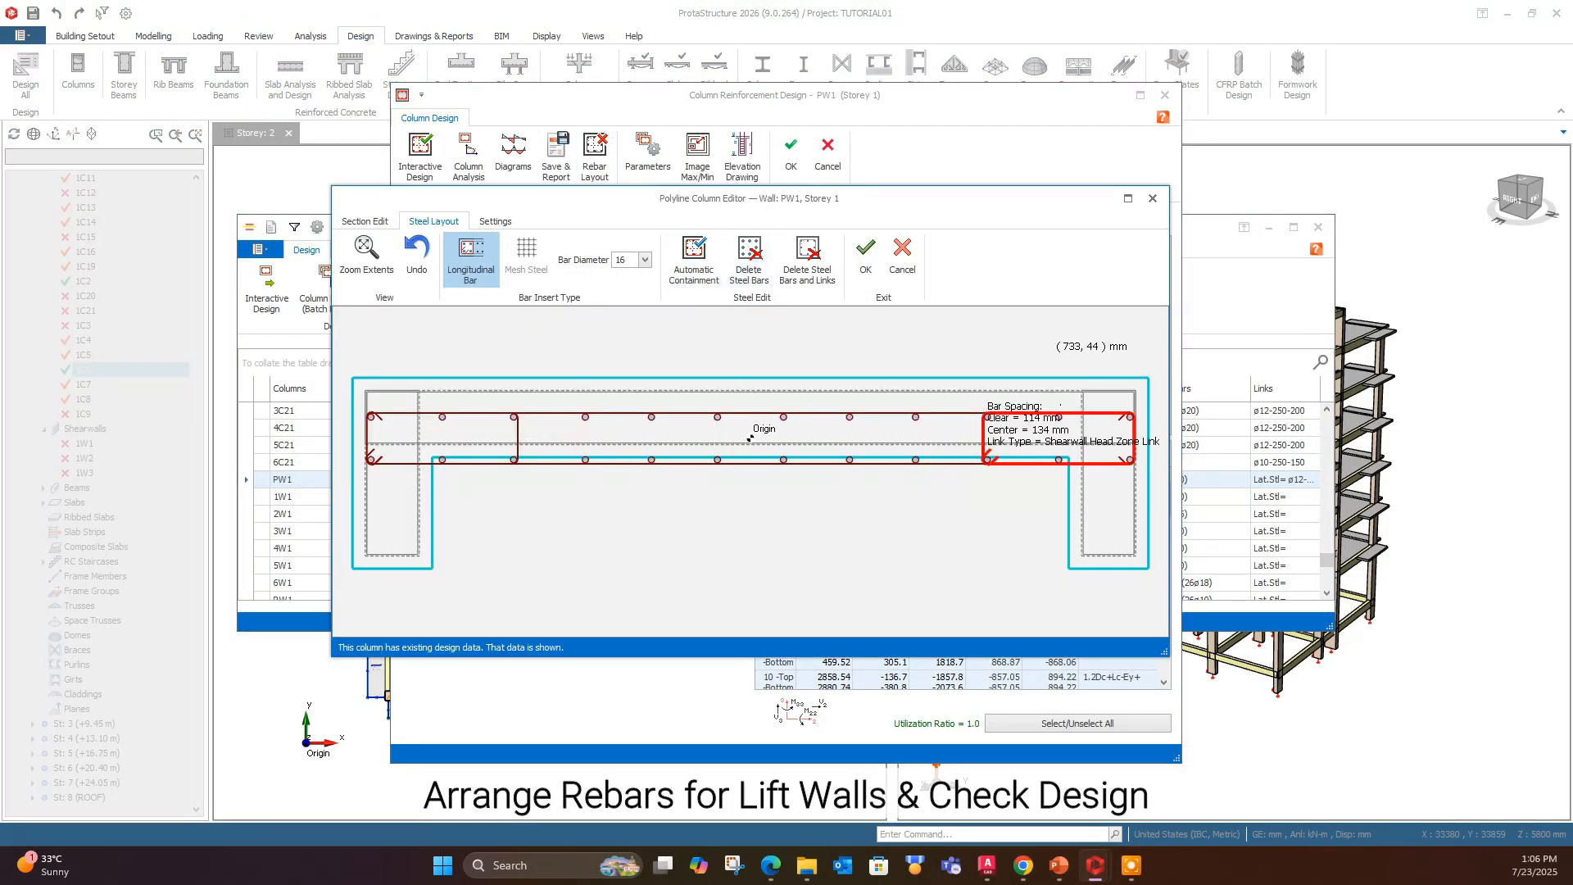
key(Escape)
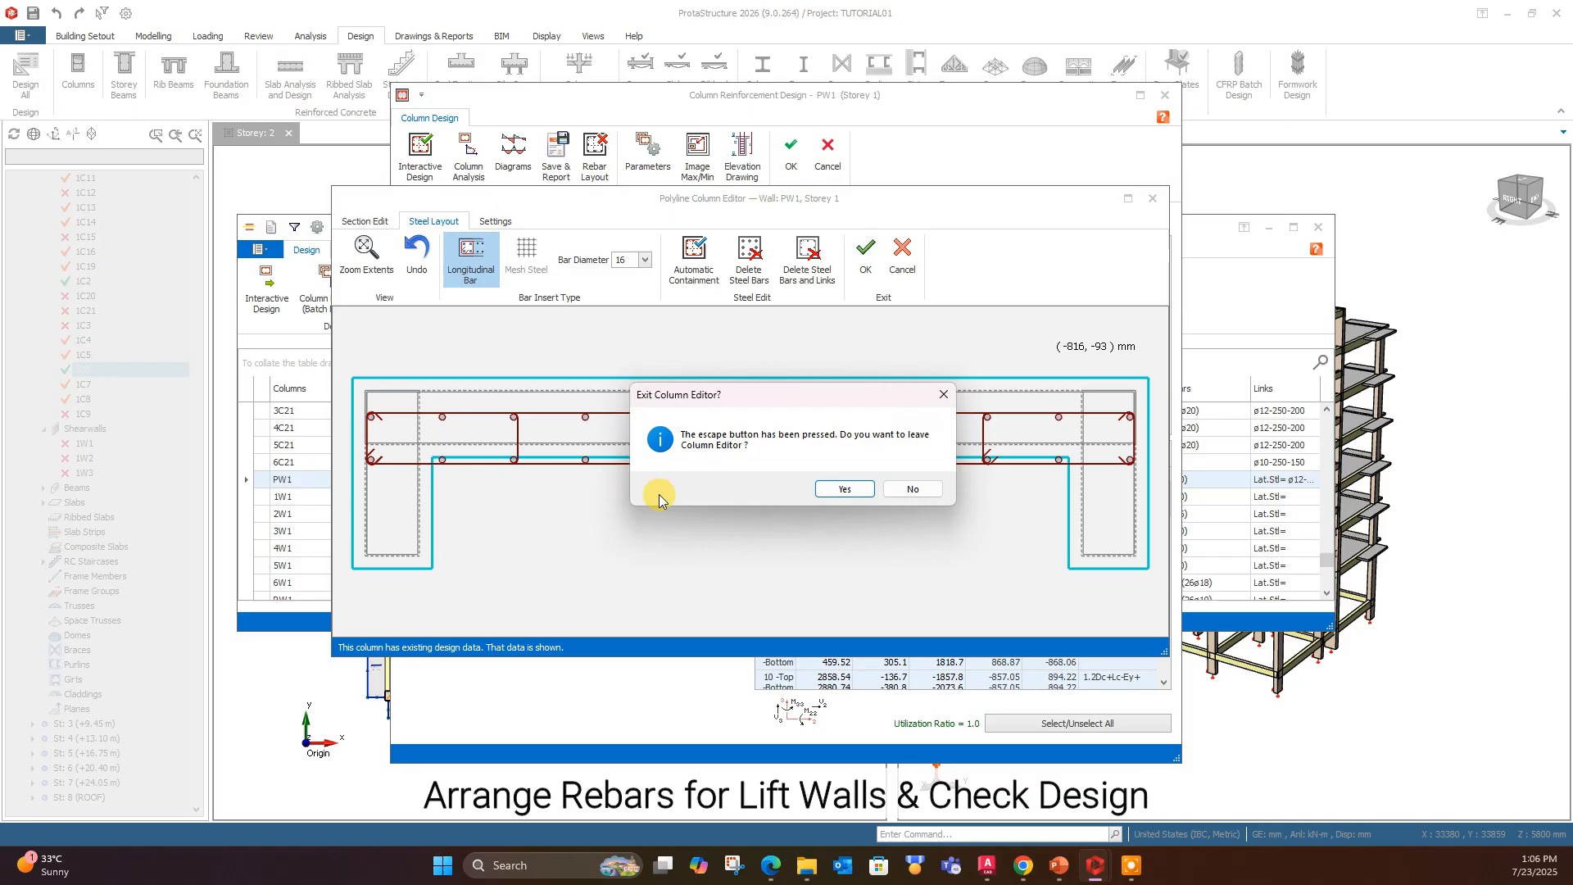
click(914, 489)
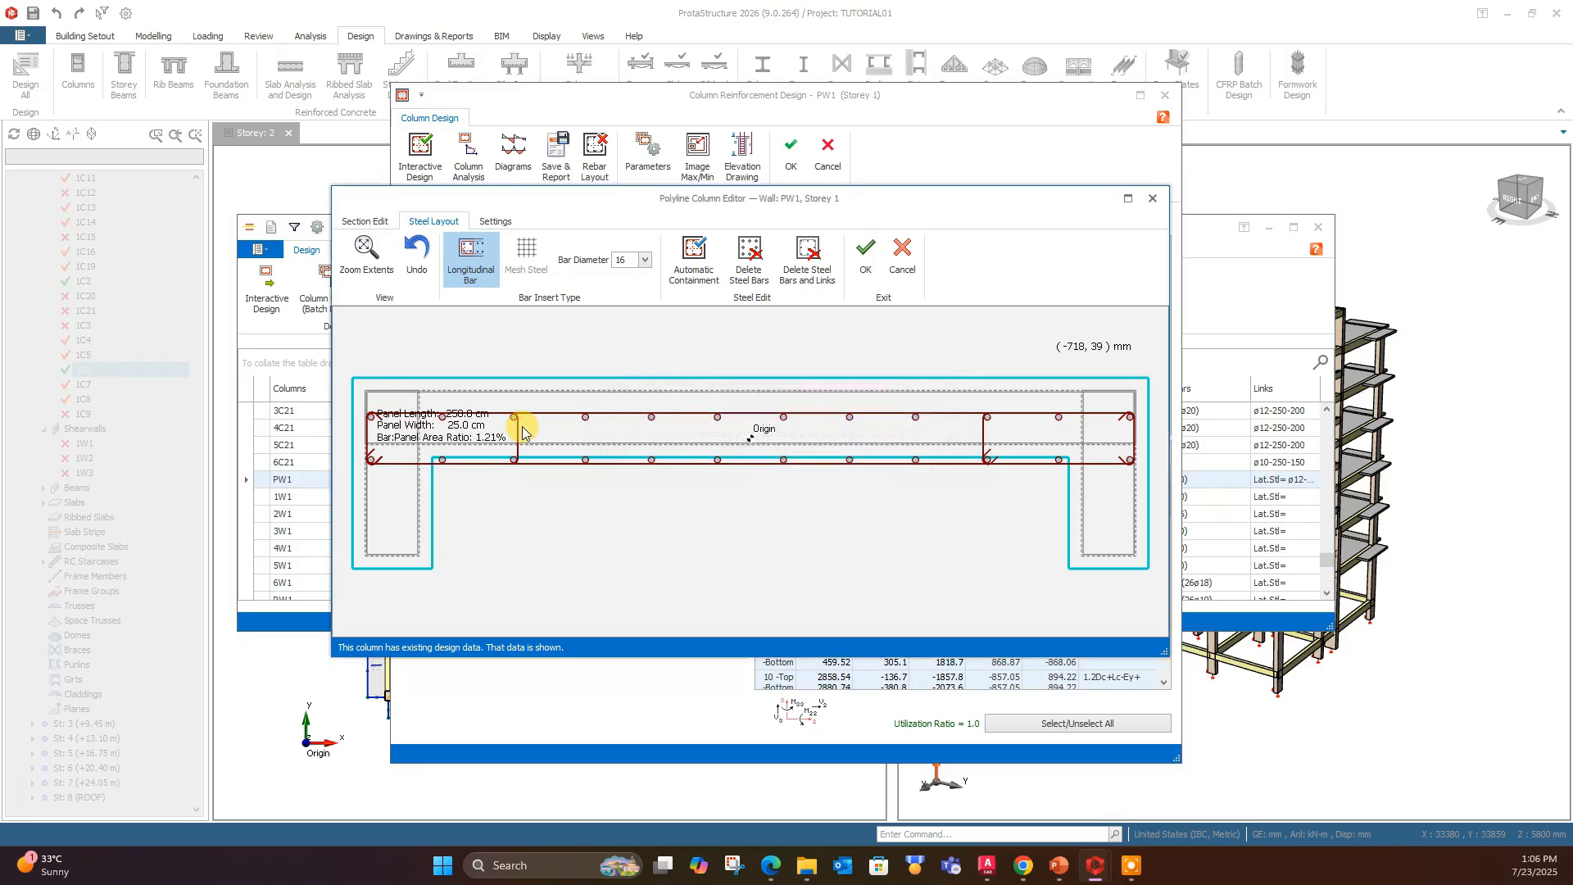
click(701, 259)
click(862, 637)
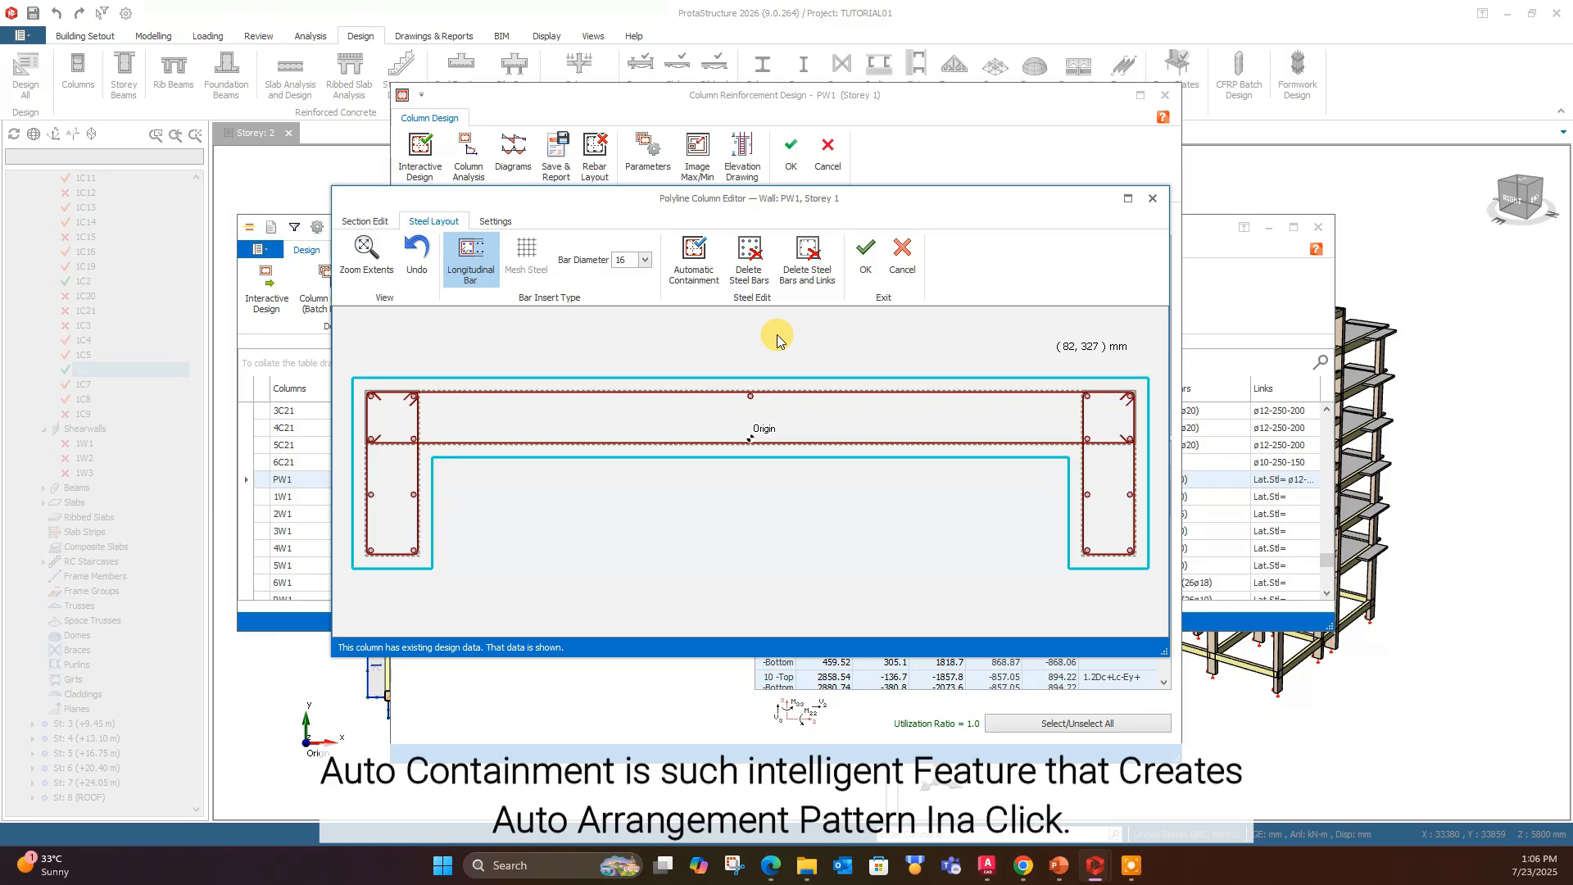
- Rerun Automatic Containment for wall PW1 with the web bar count n1 increased to 7, keeping 16 mm bars
drag(876, 200, 1130, 231)
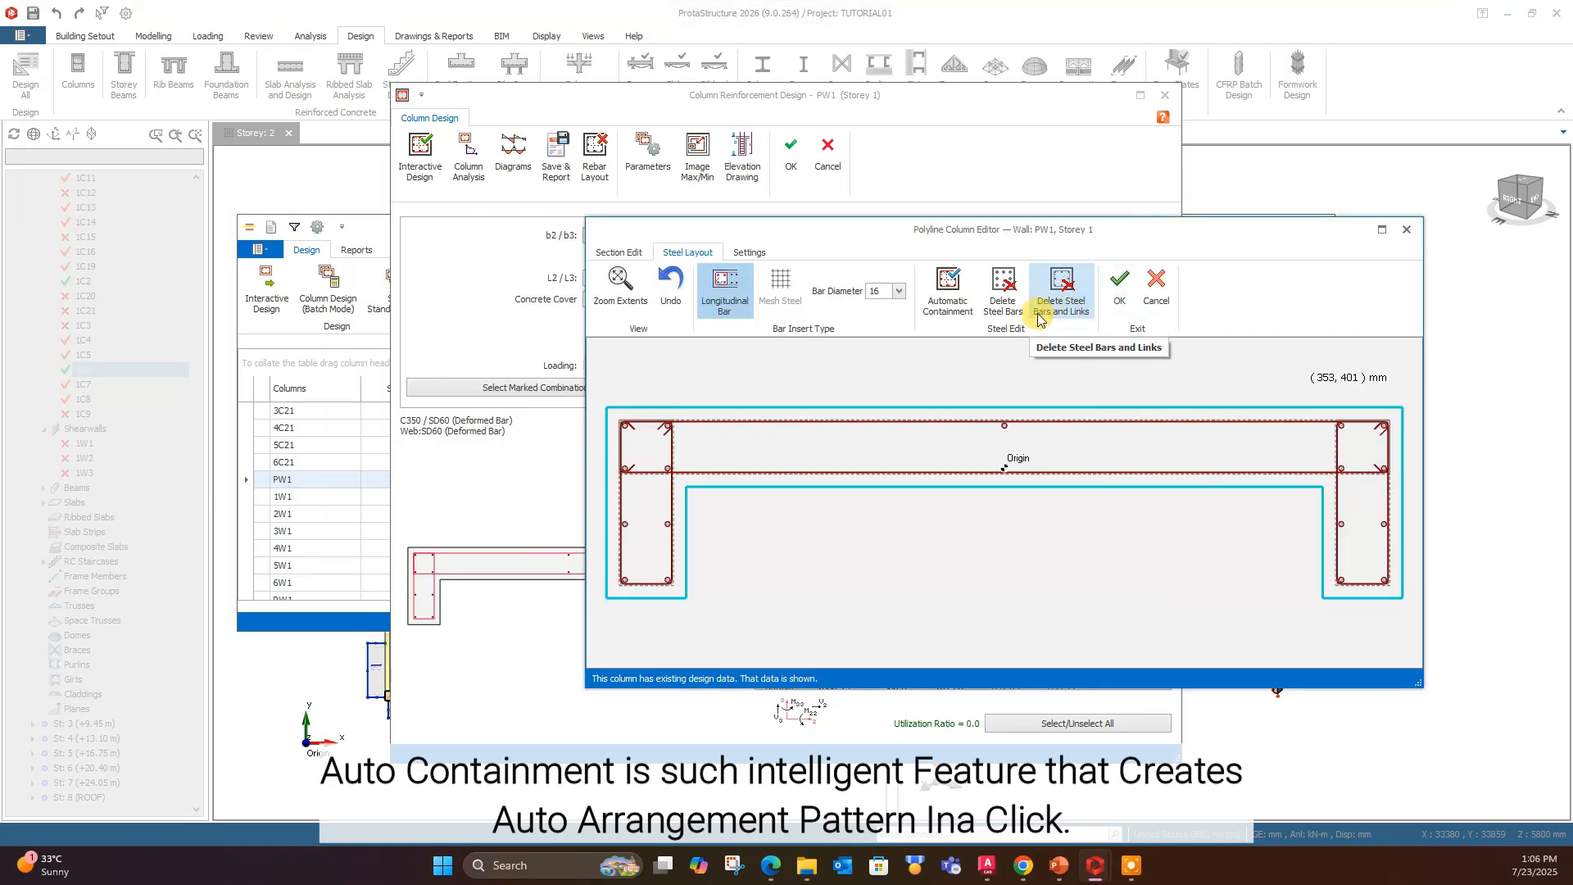
click(948, 288)
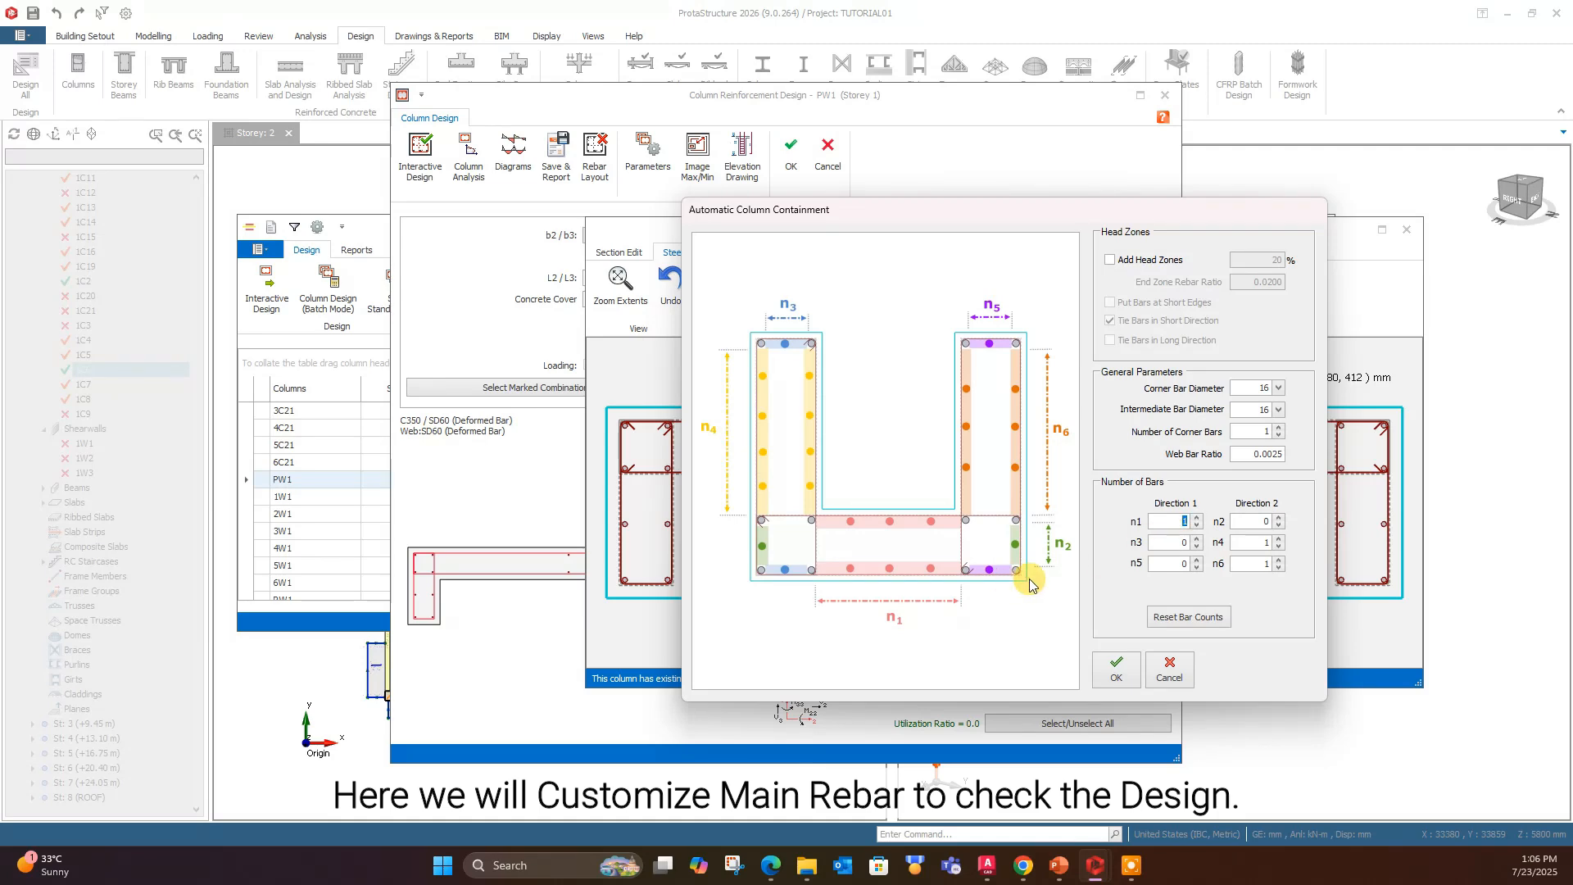
click(1118, 668)
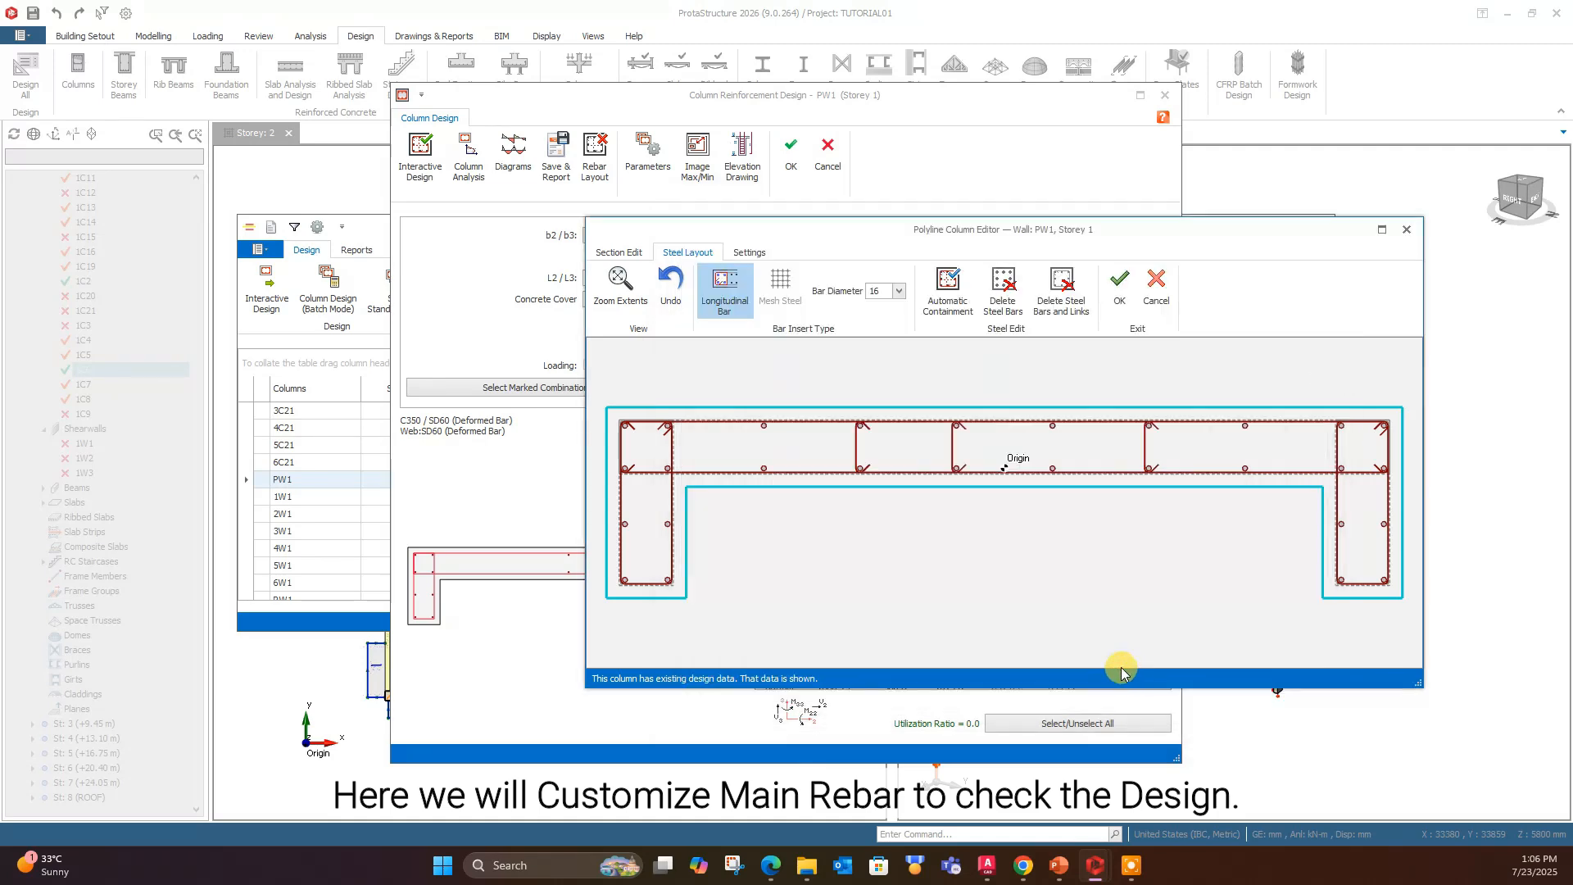
click(948, 289)
click(1118, 665)
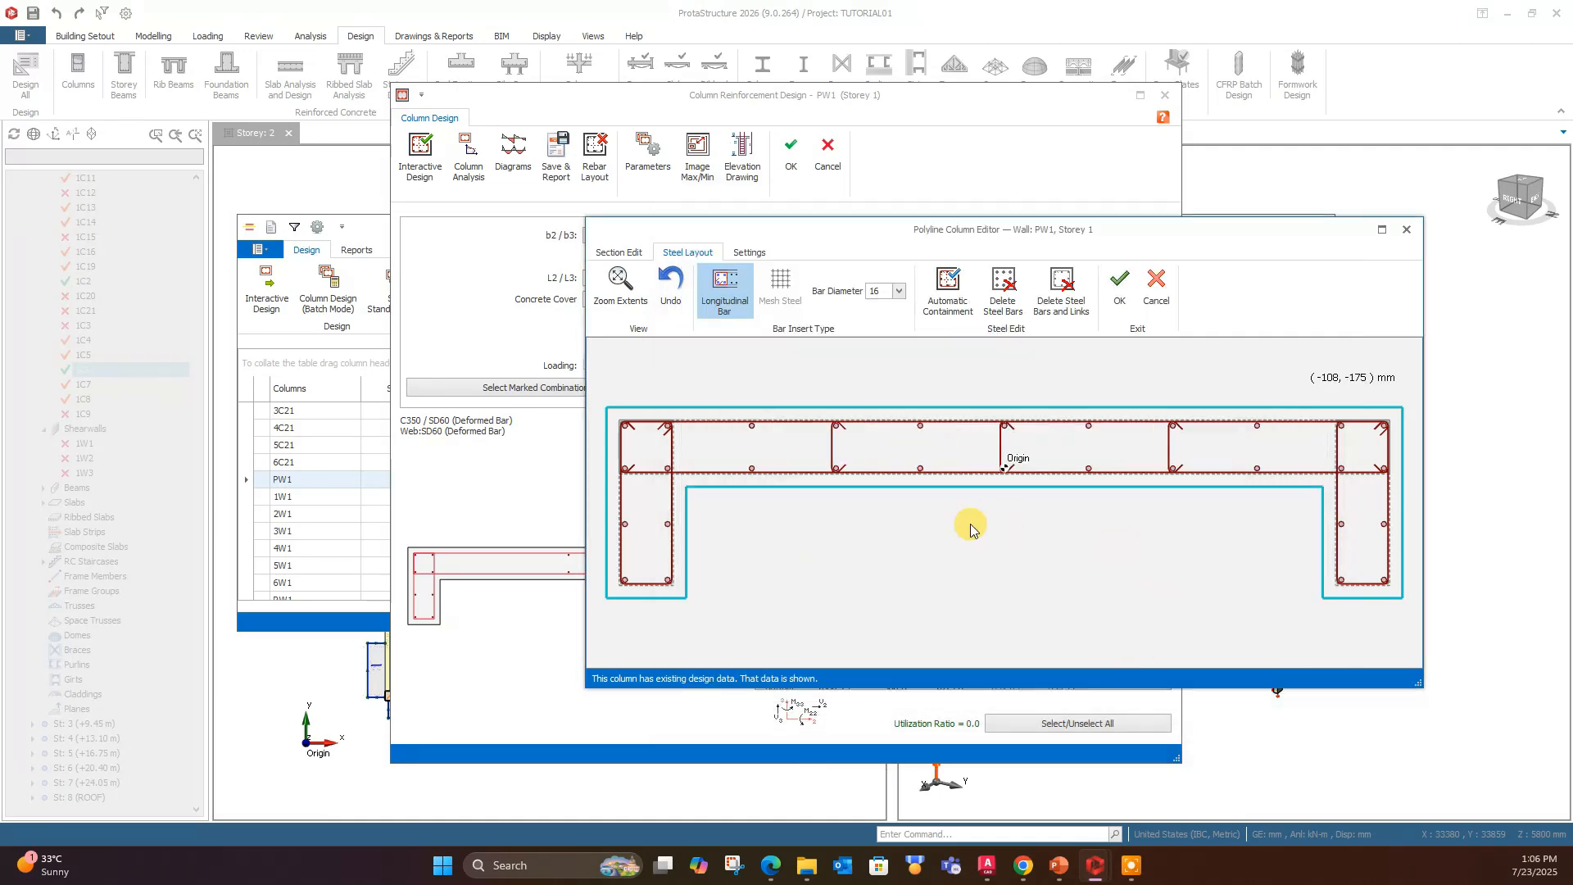
- Accept the revised rebar layout of wall PW1, run its interactive design, and close the design results
click(1115, 294)
click(424, 161)
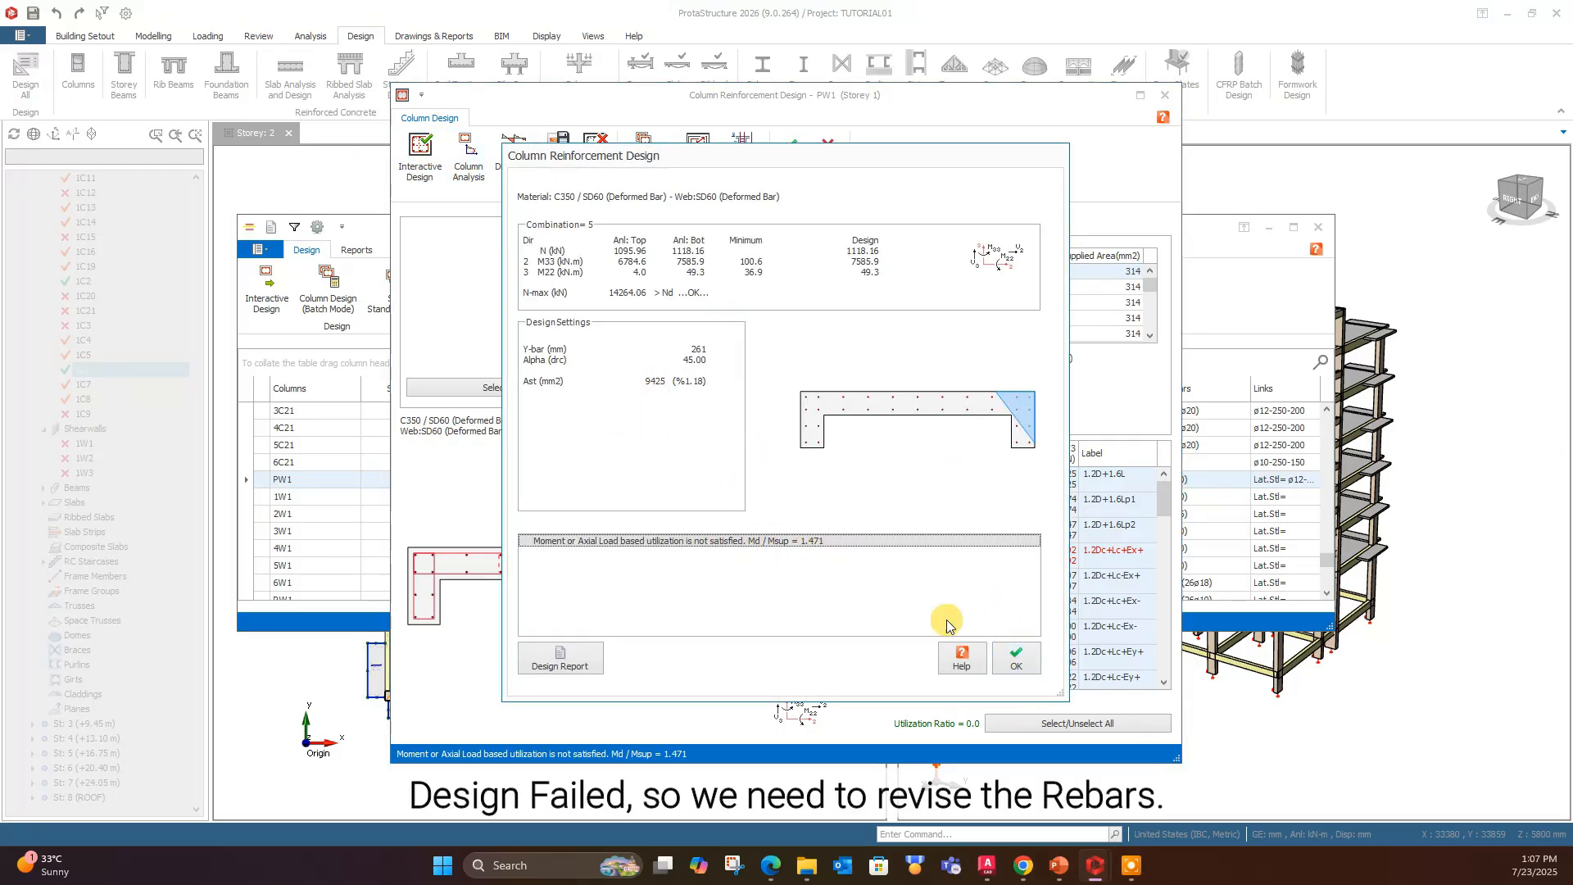
click(1016, 660)
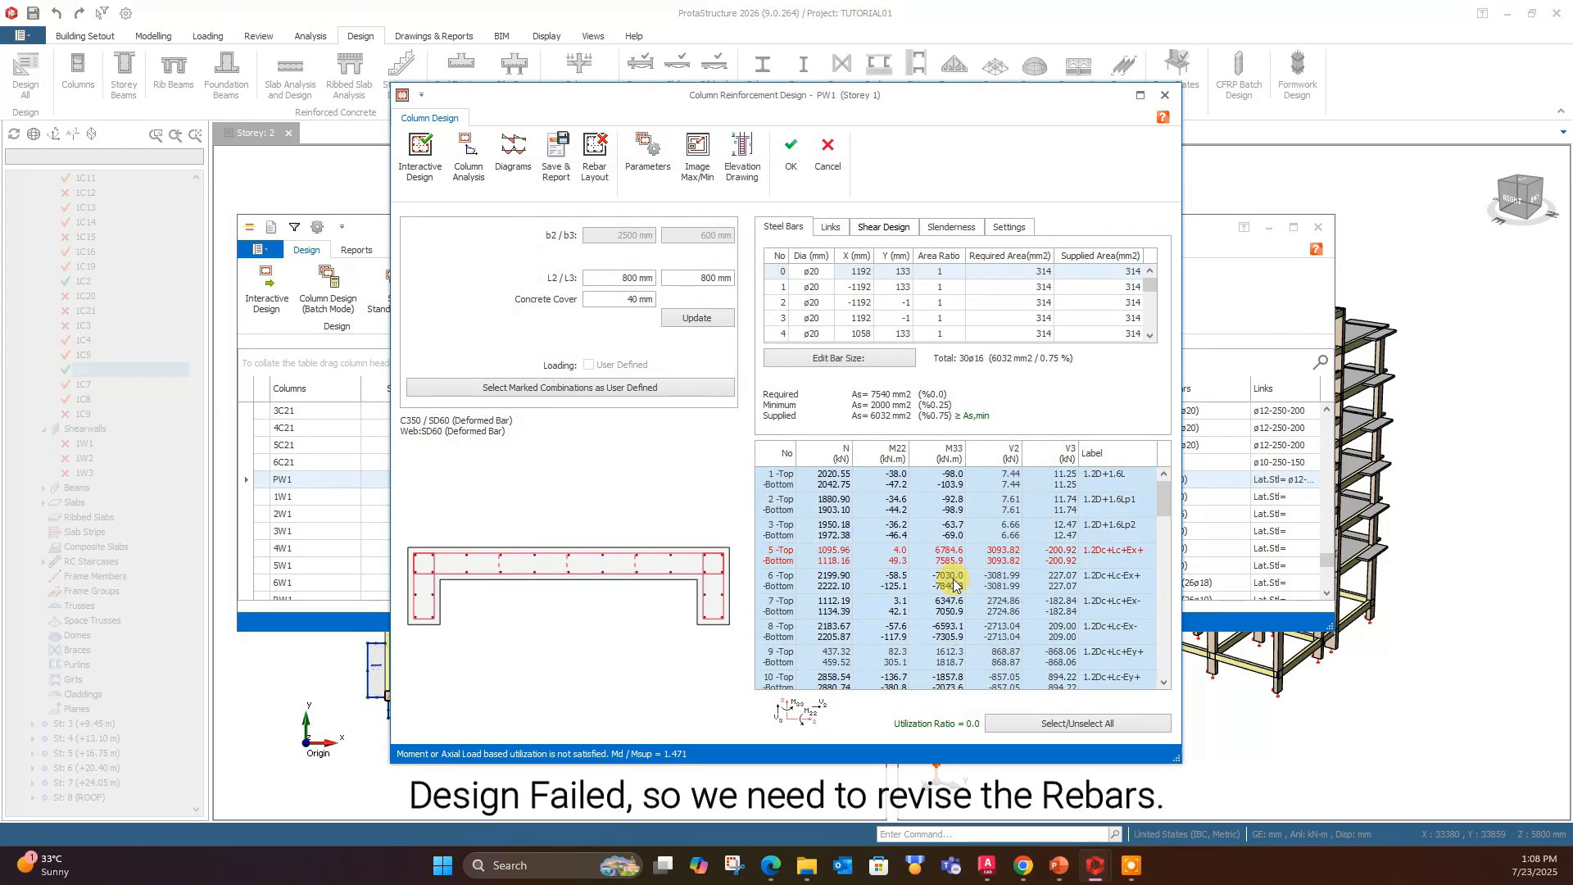
- Rerun Automatic Containment for wall PW1 without head zones, using 16 mm bars and setting n1 to 14
click(595, 166)
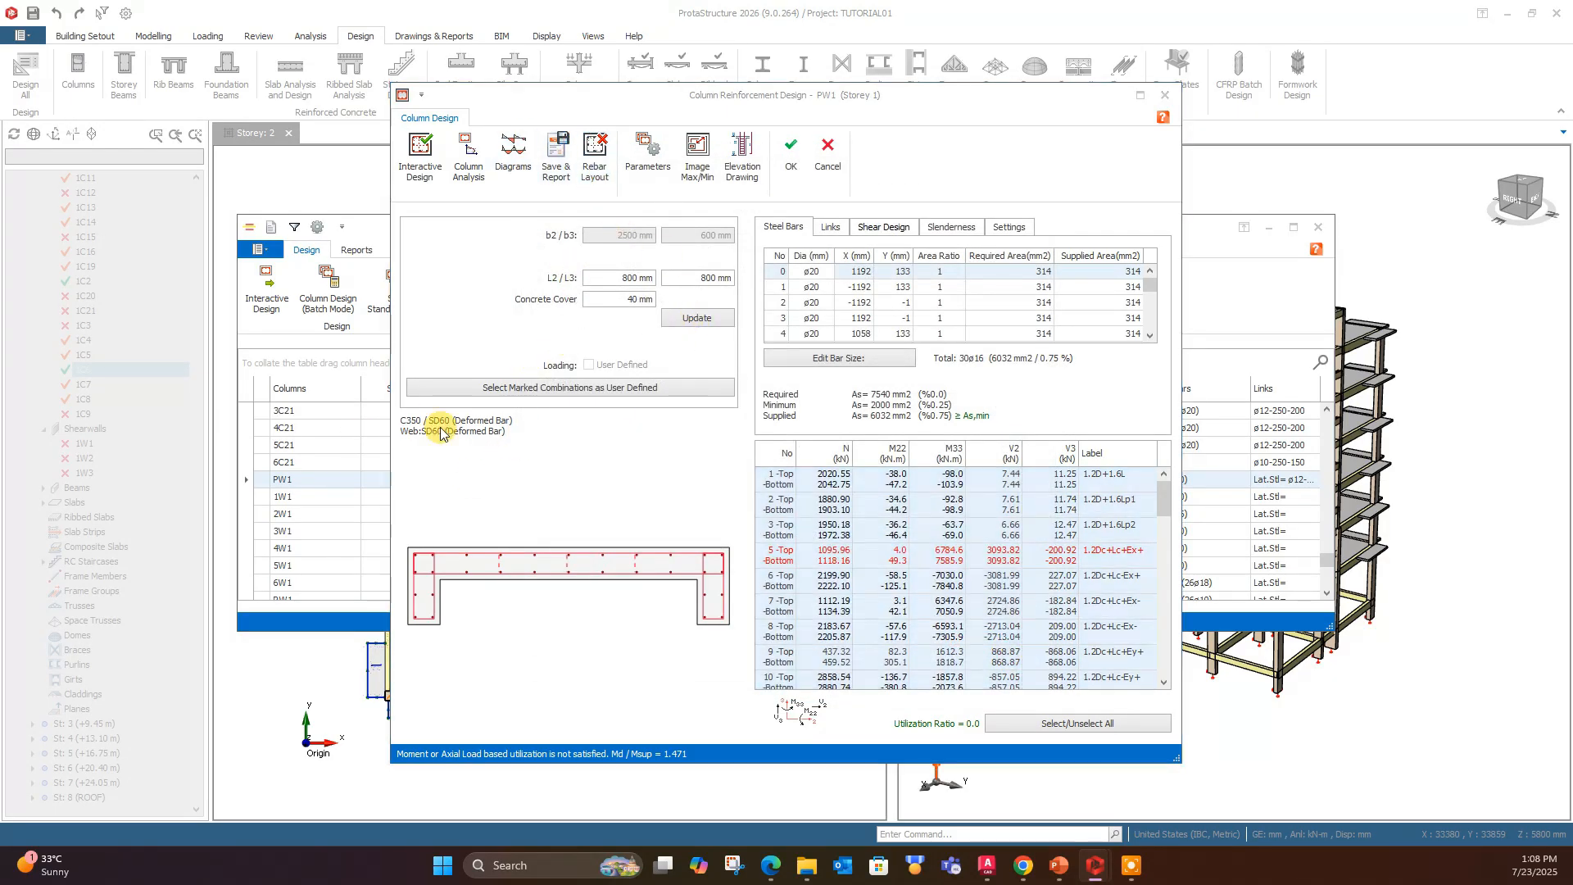
click(1016, 220)
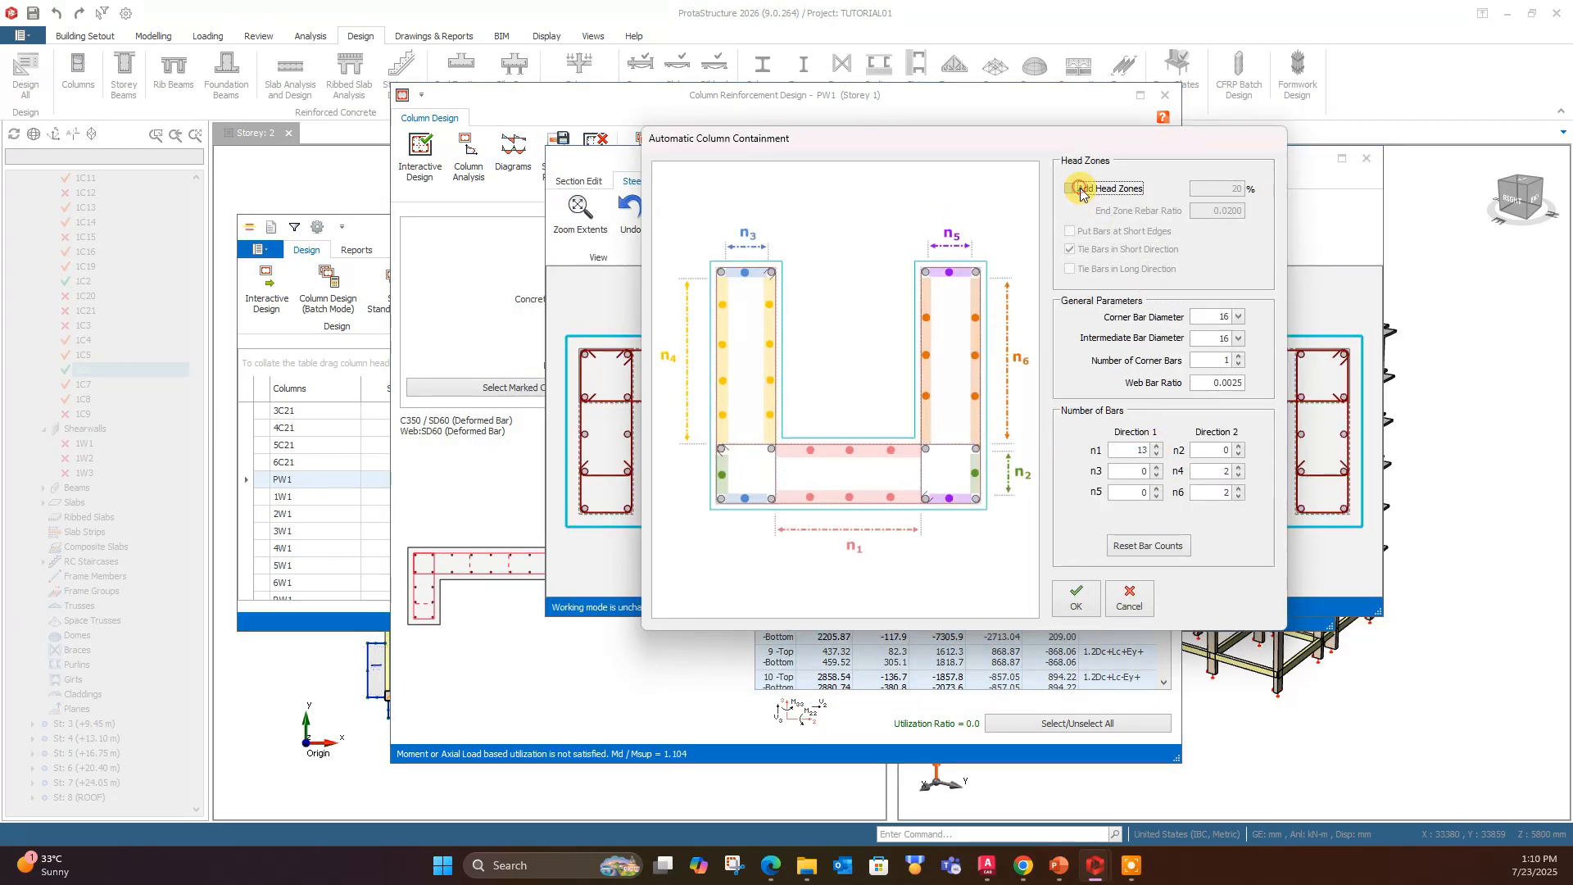
click(1080, 188)
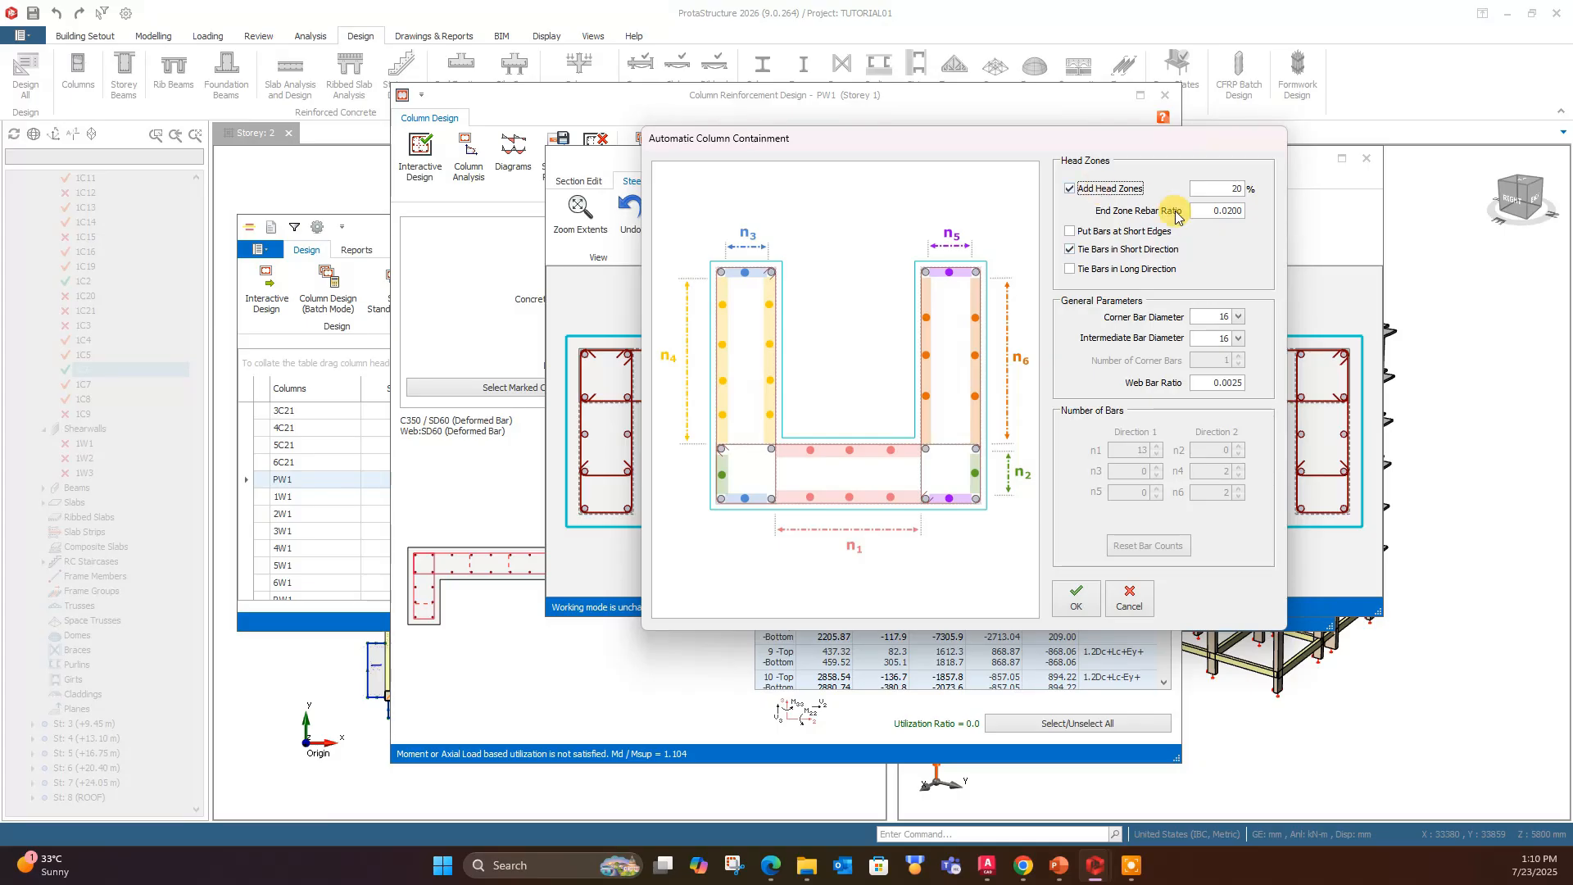
click(1102, 189)
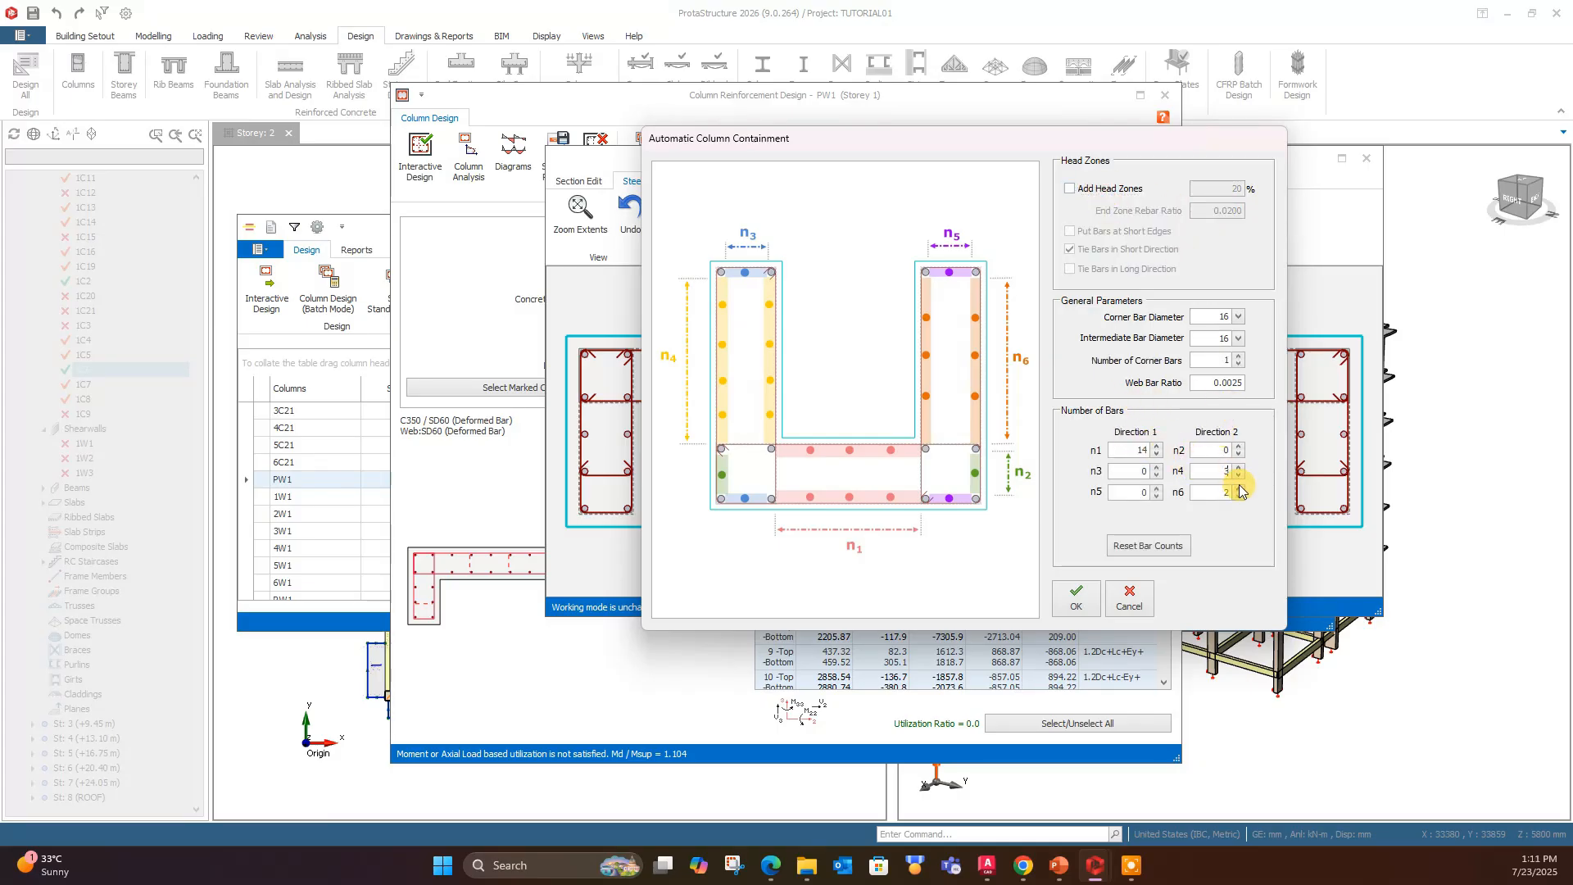
click(1076, 597)
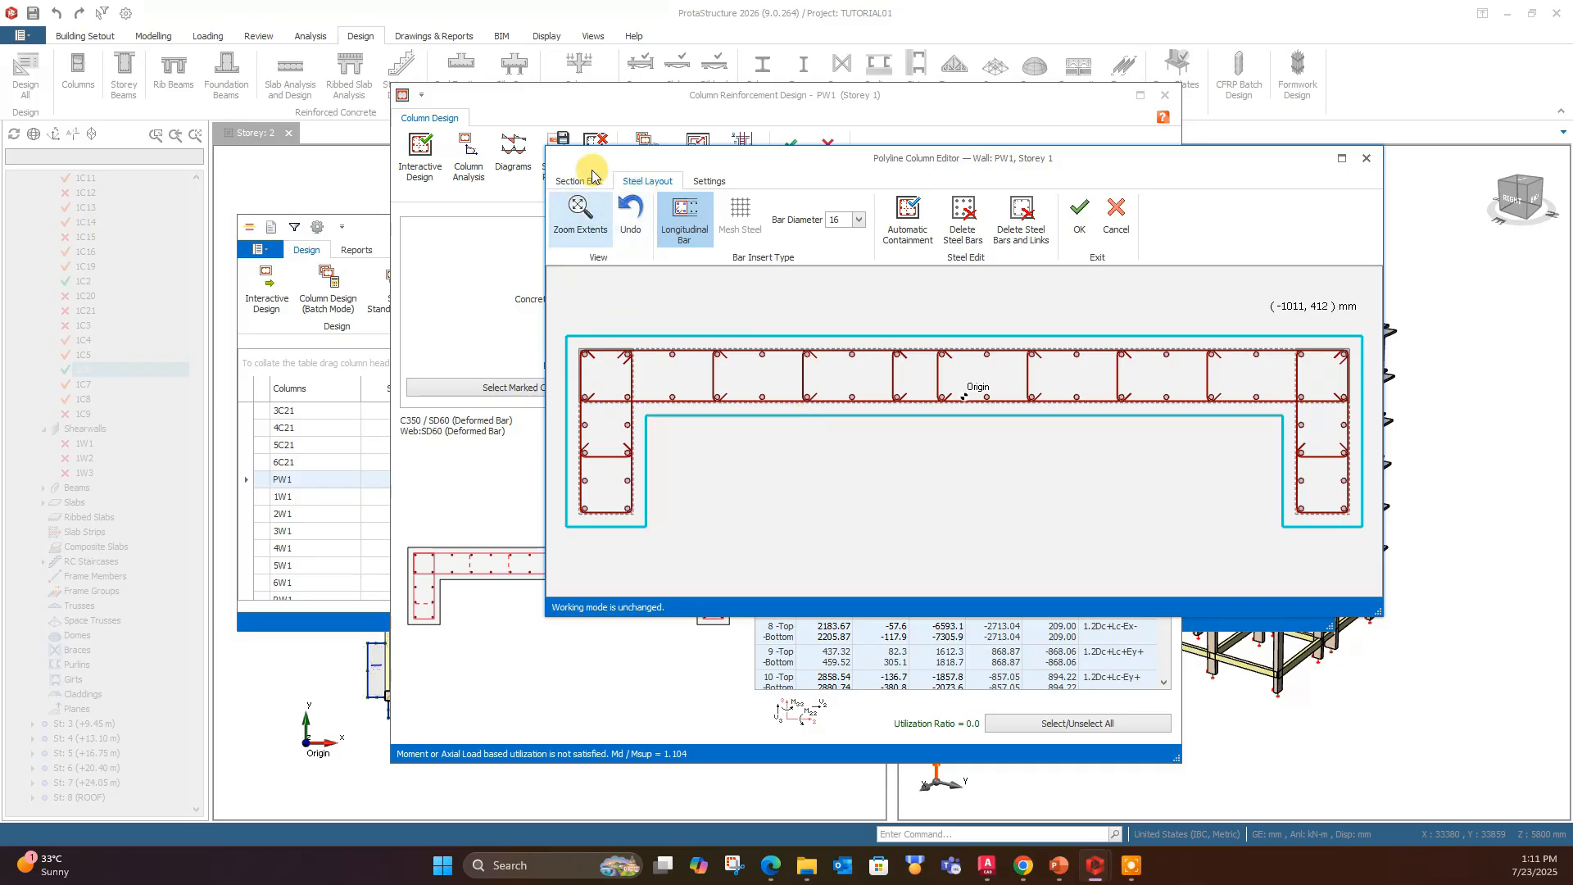
- Accept the rebar layout of wall PW1, run its interactive design, and save the design results
click(1079, 218)
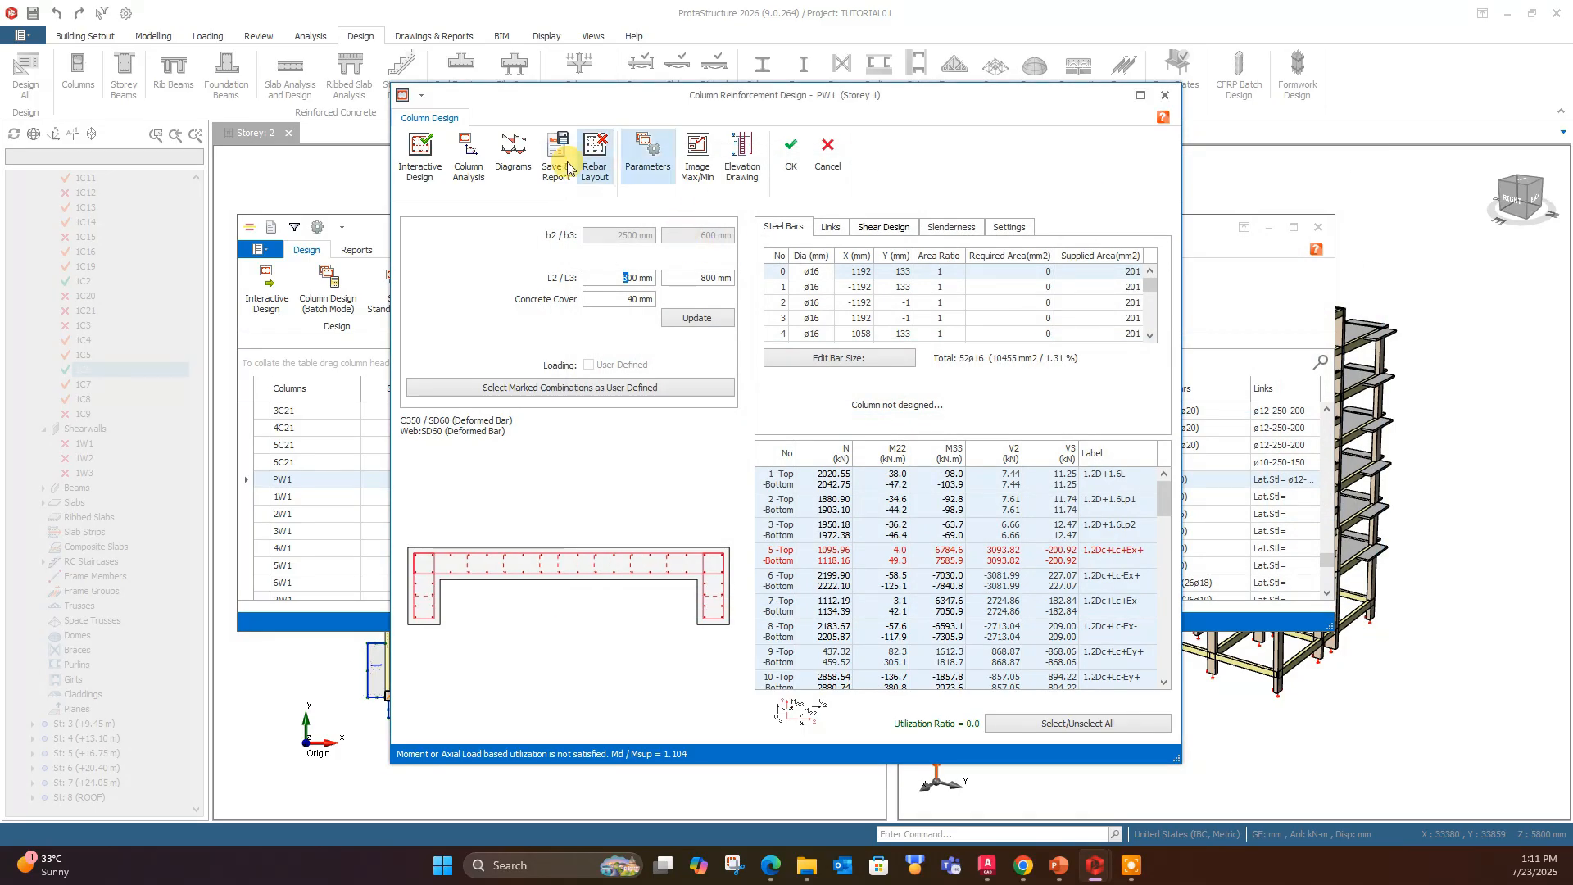
click(419, 154)
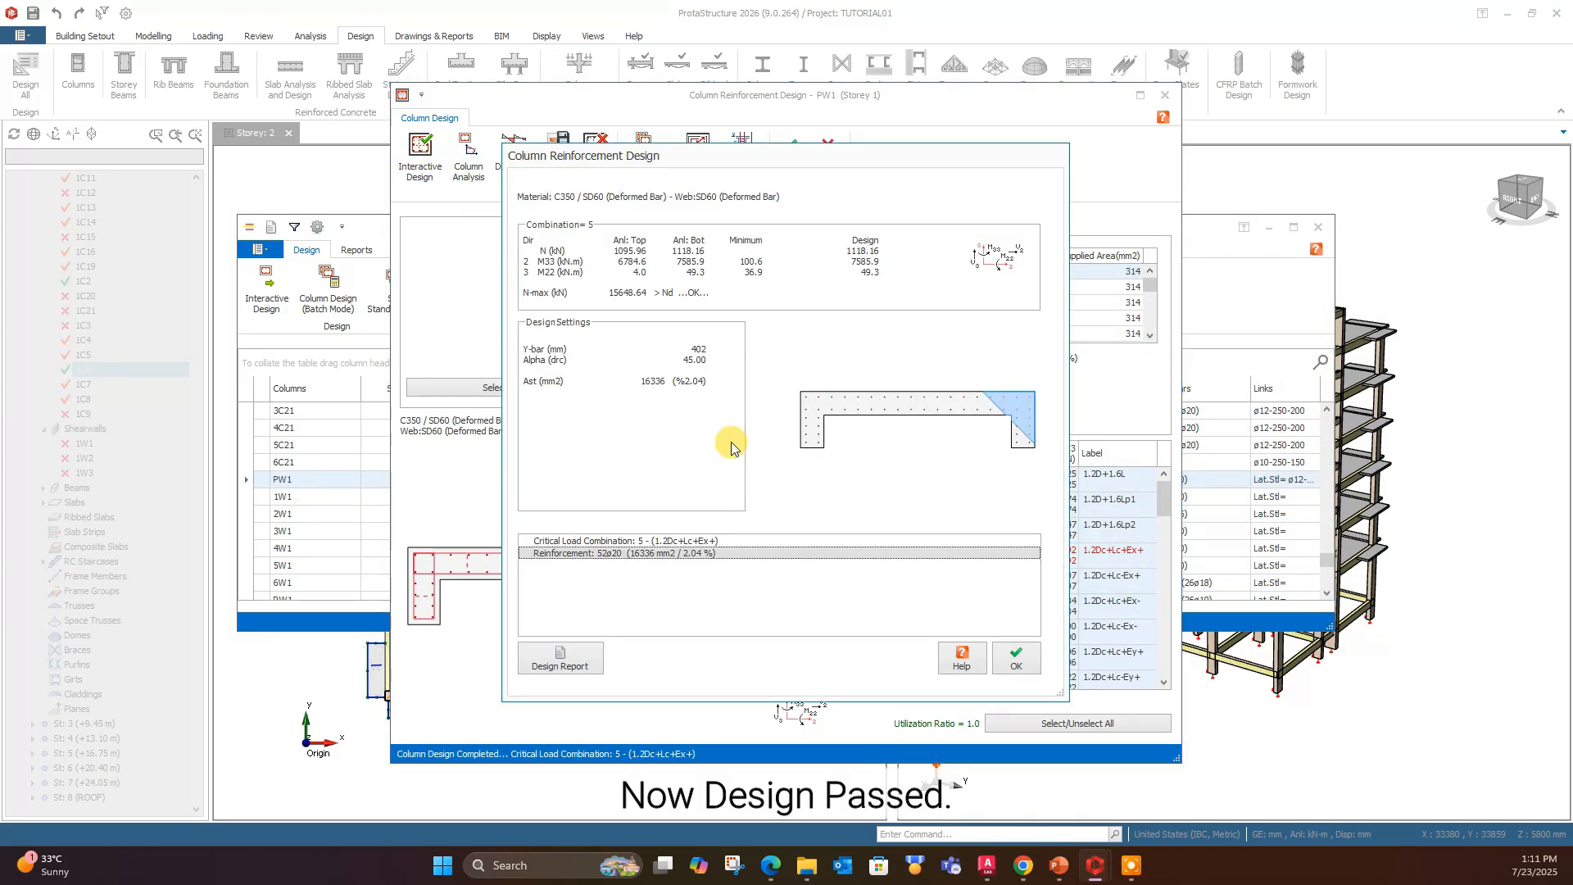
click(1008, 662)
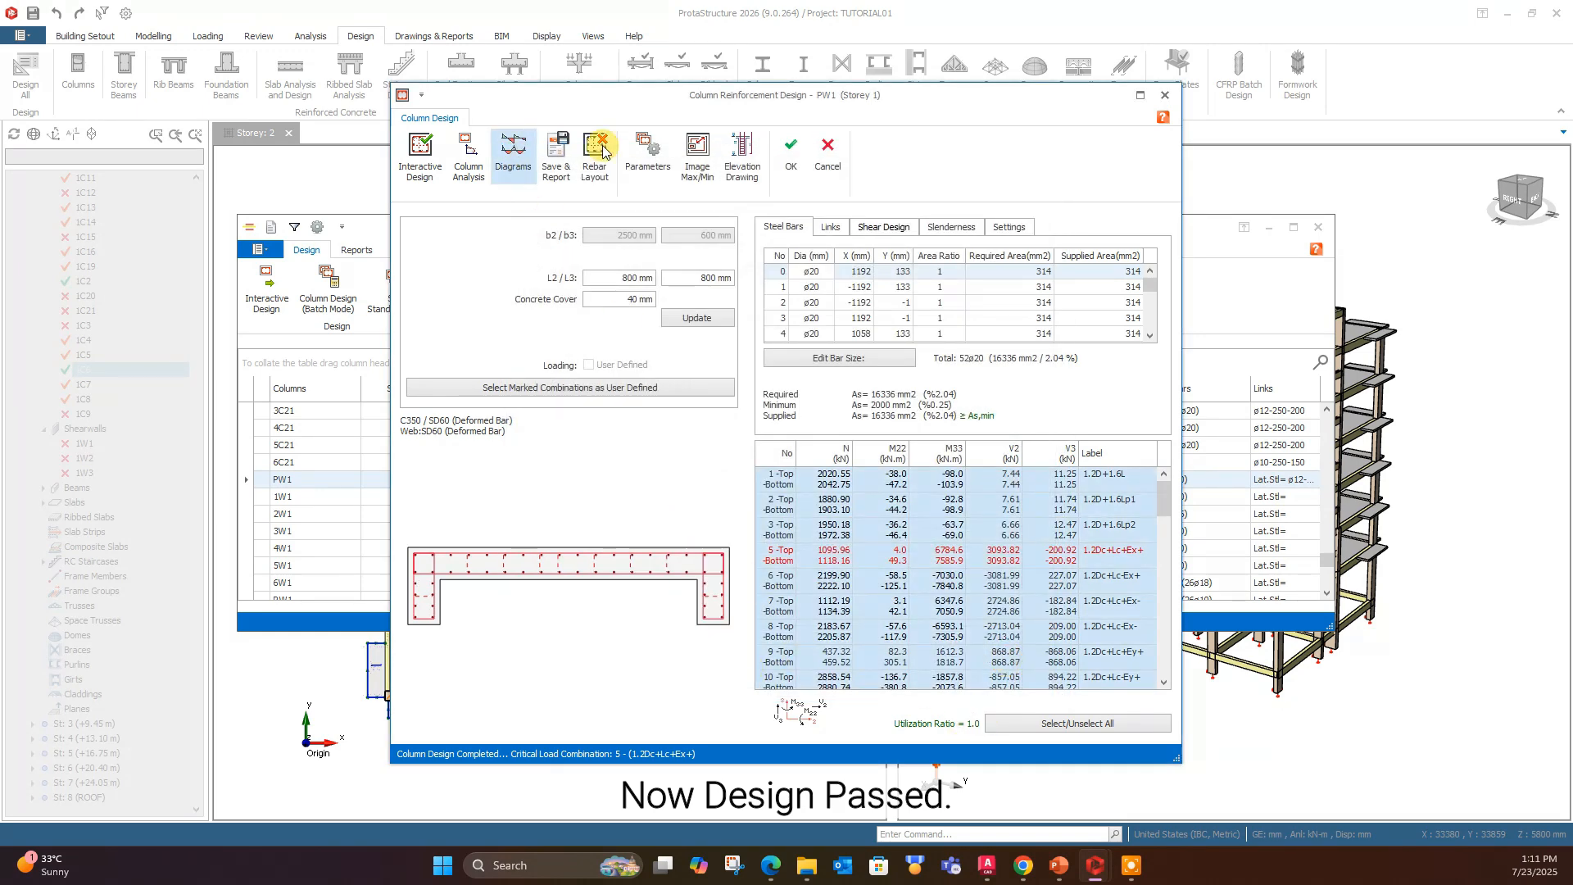
click(790, 160)
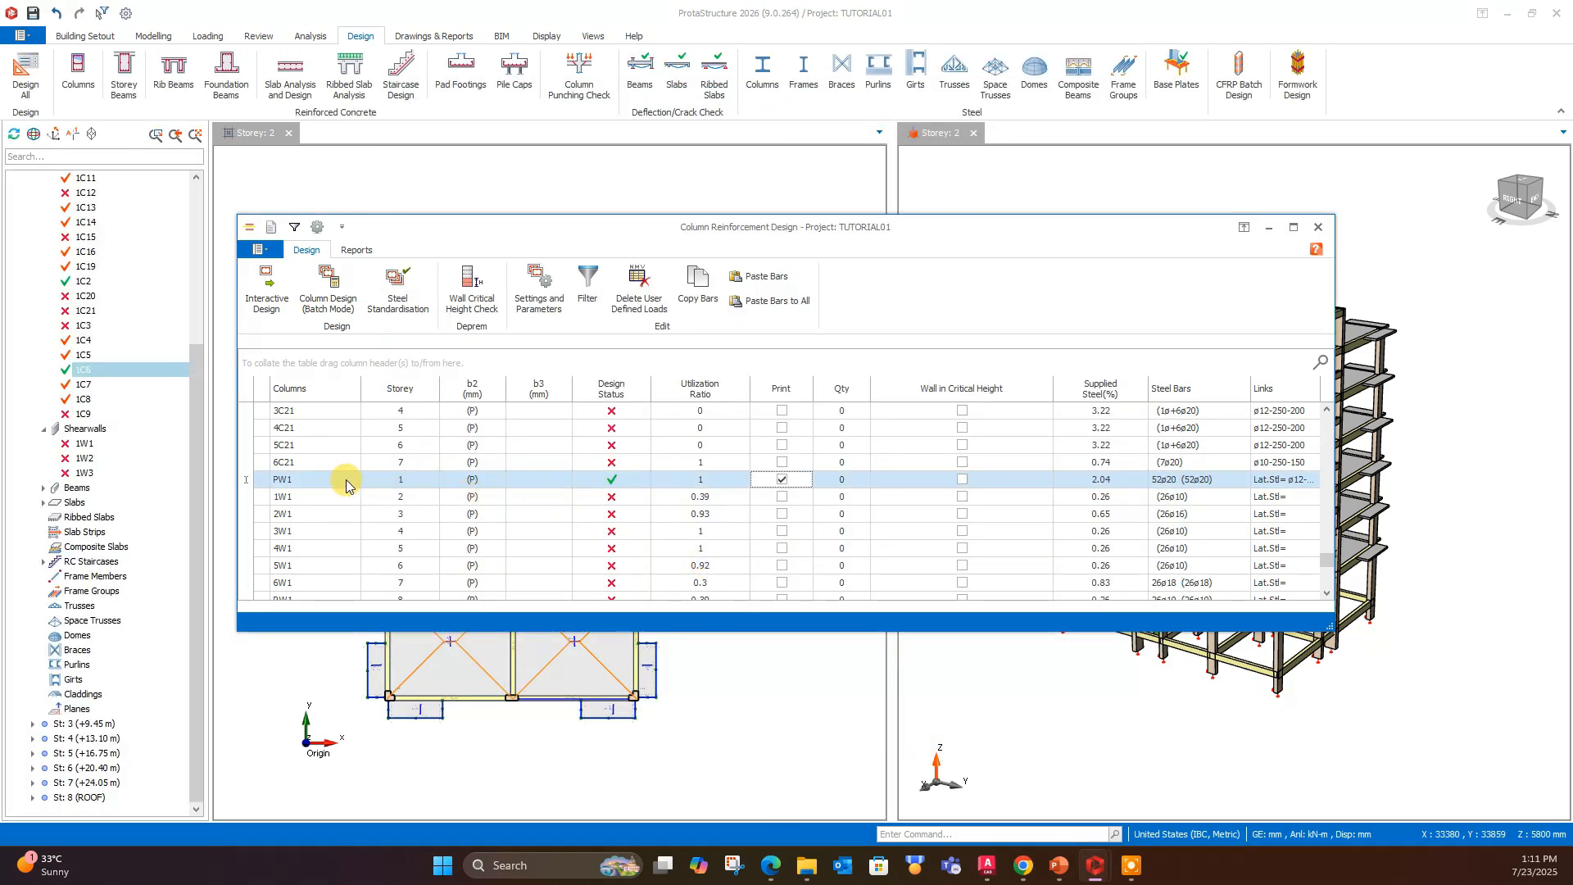
- Copy the bars of wall PW1 and paste them to walls 1W1 through RW1 in Storeys 2 to 8
click(698, 286)
click(332, 497)
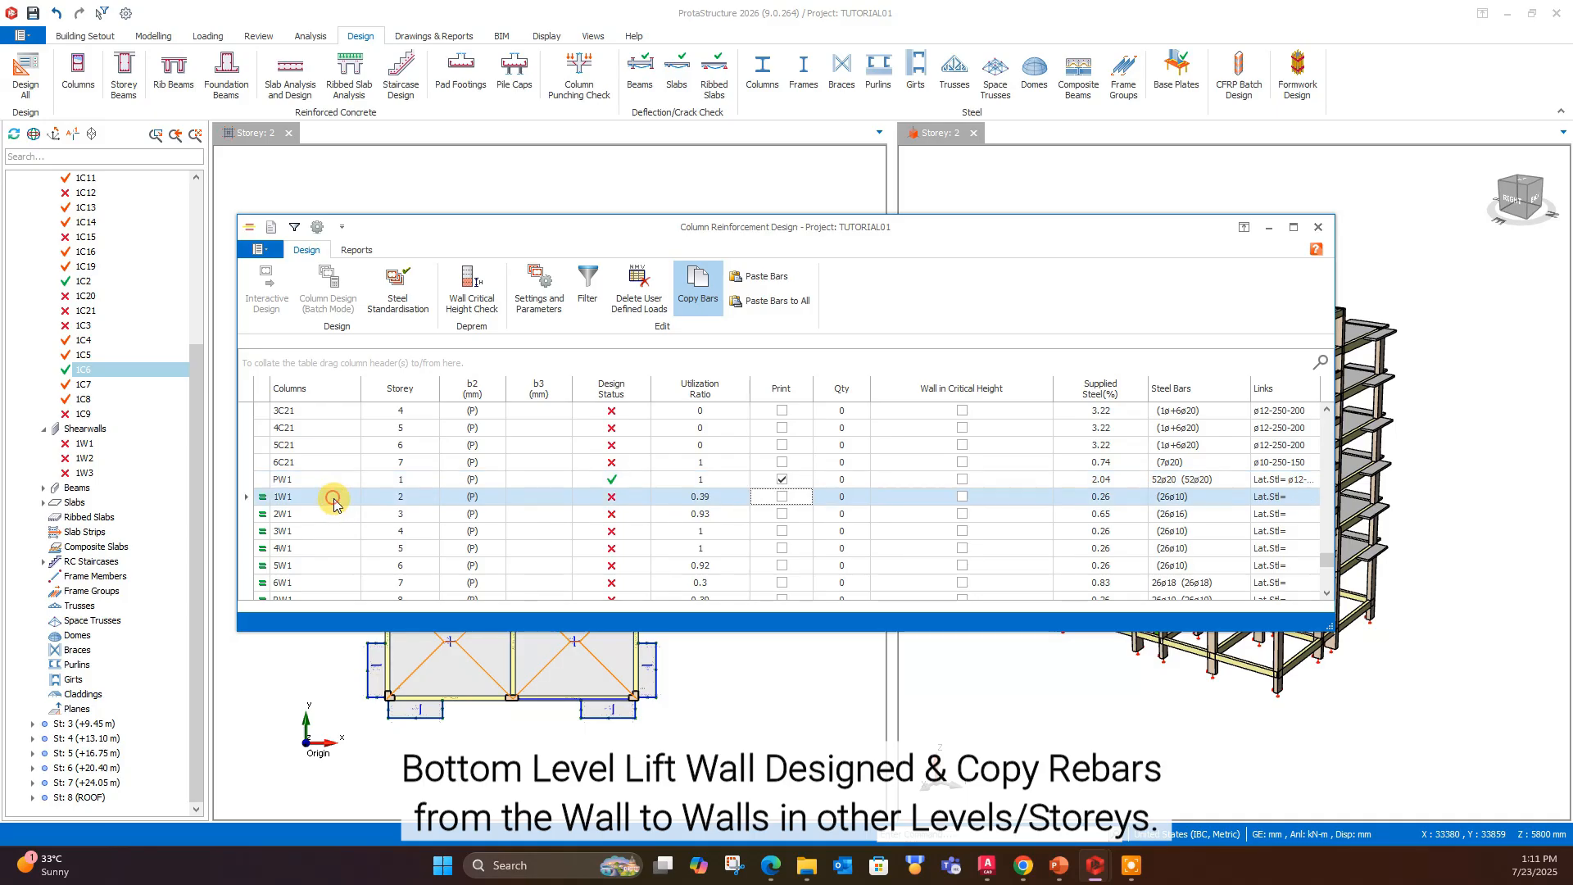
scroll(333, 497, down, 1)
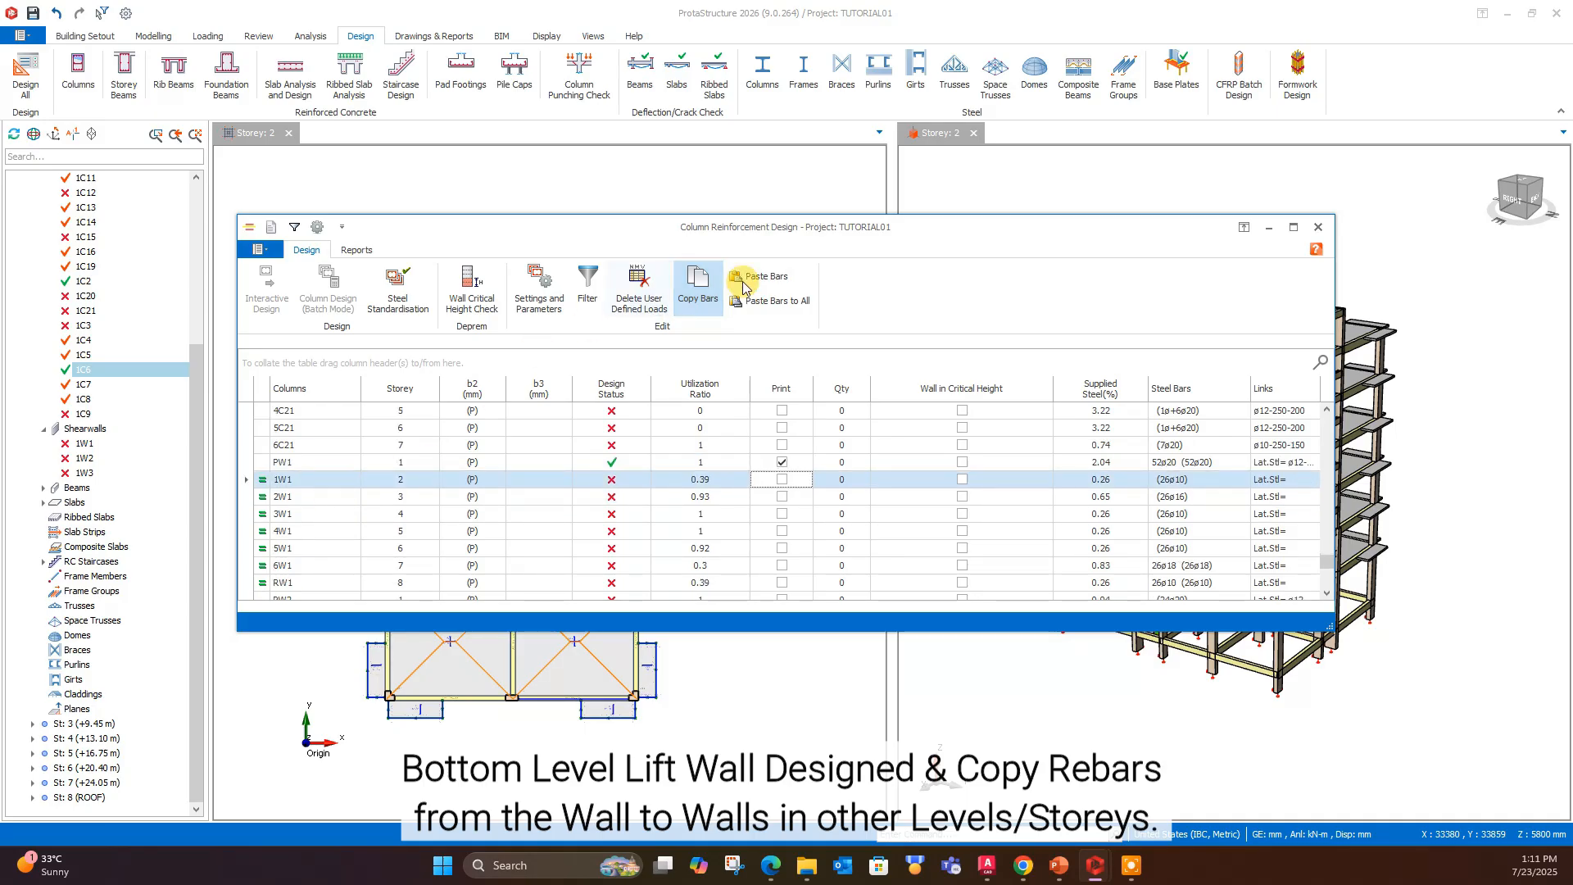
click(382, 497)
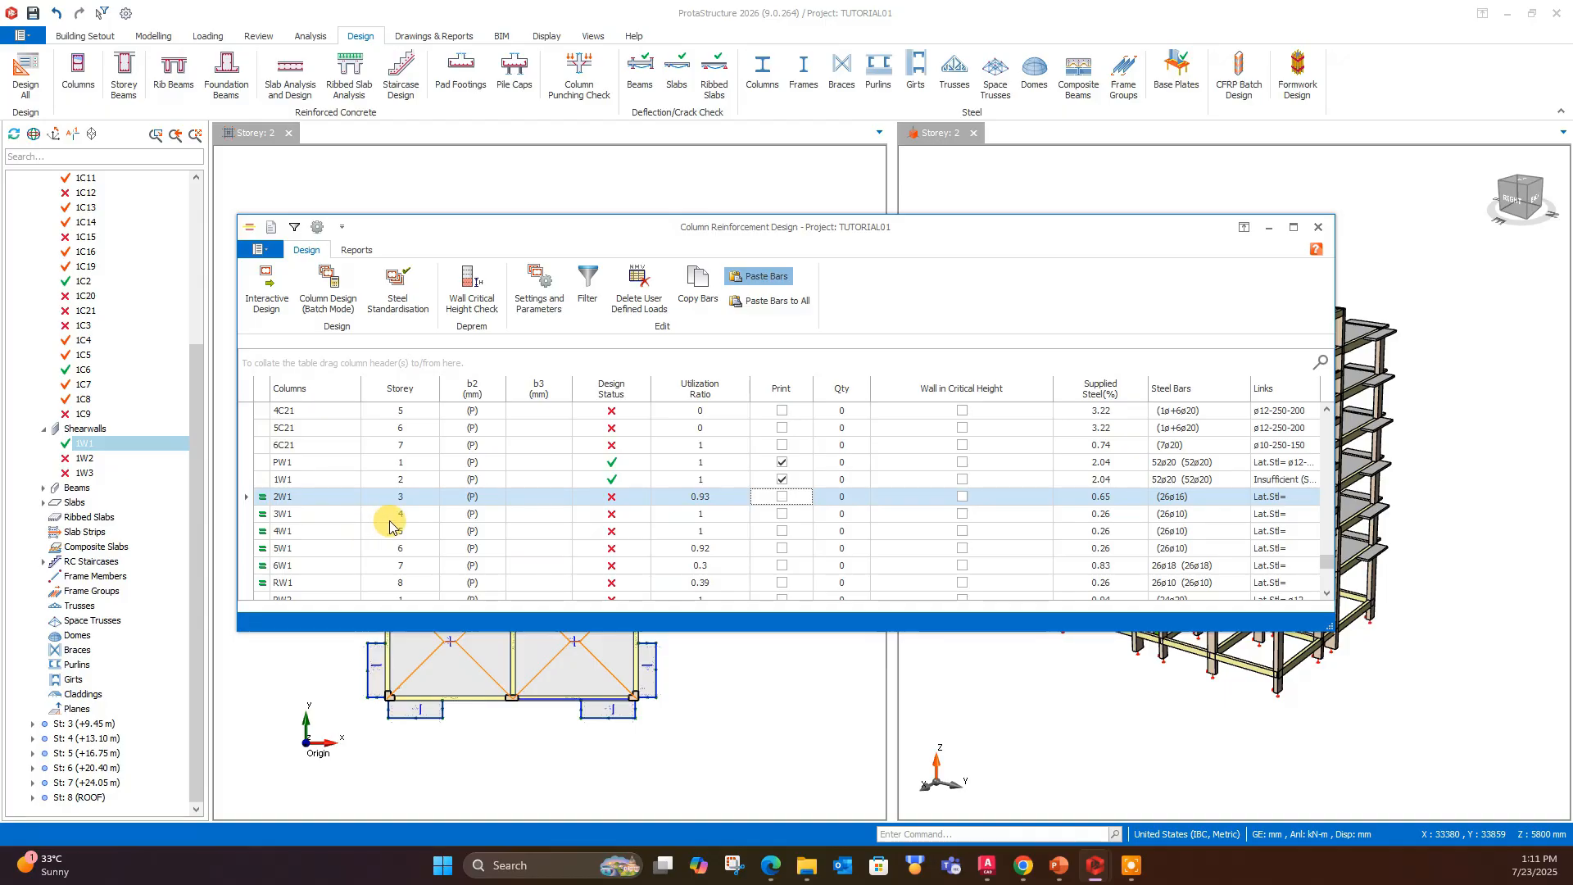
click(398, 516)
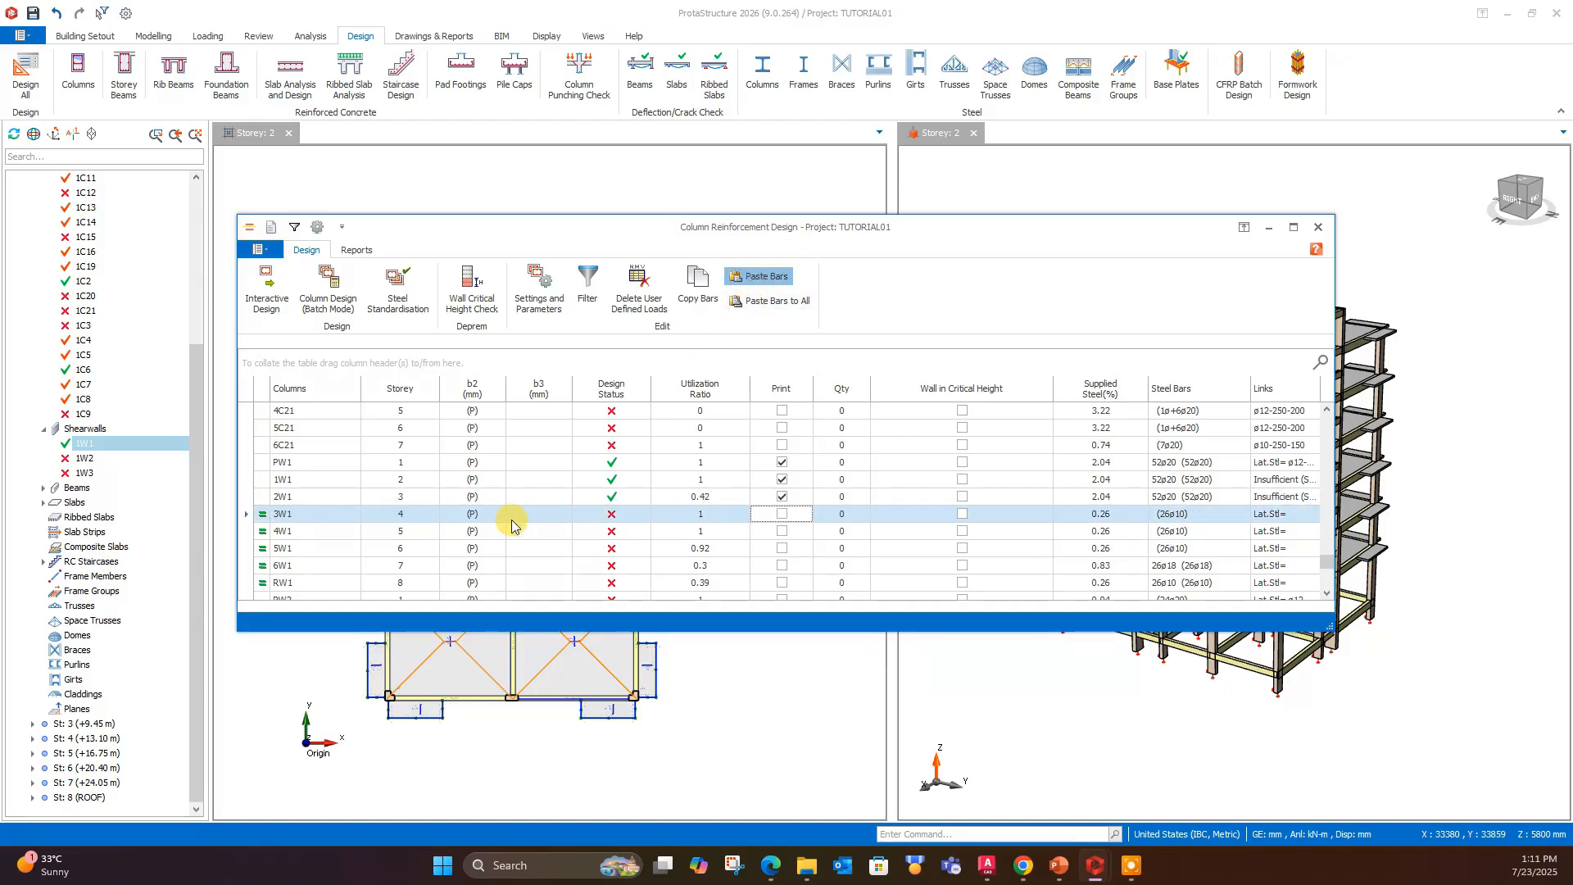
click(411, 532)
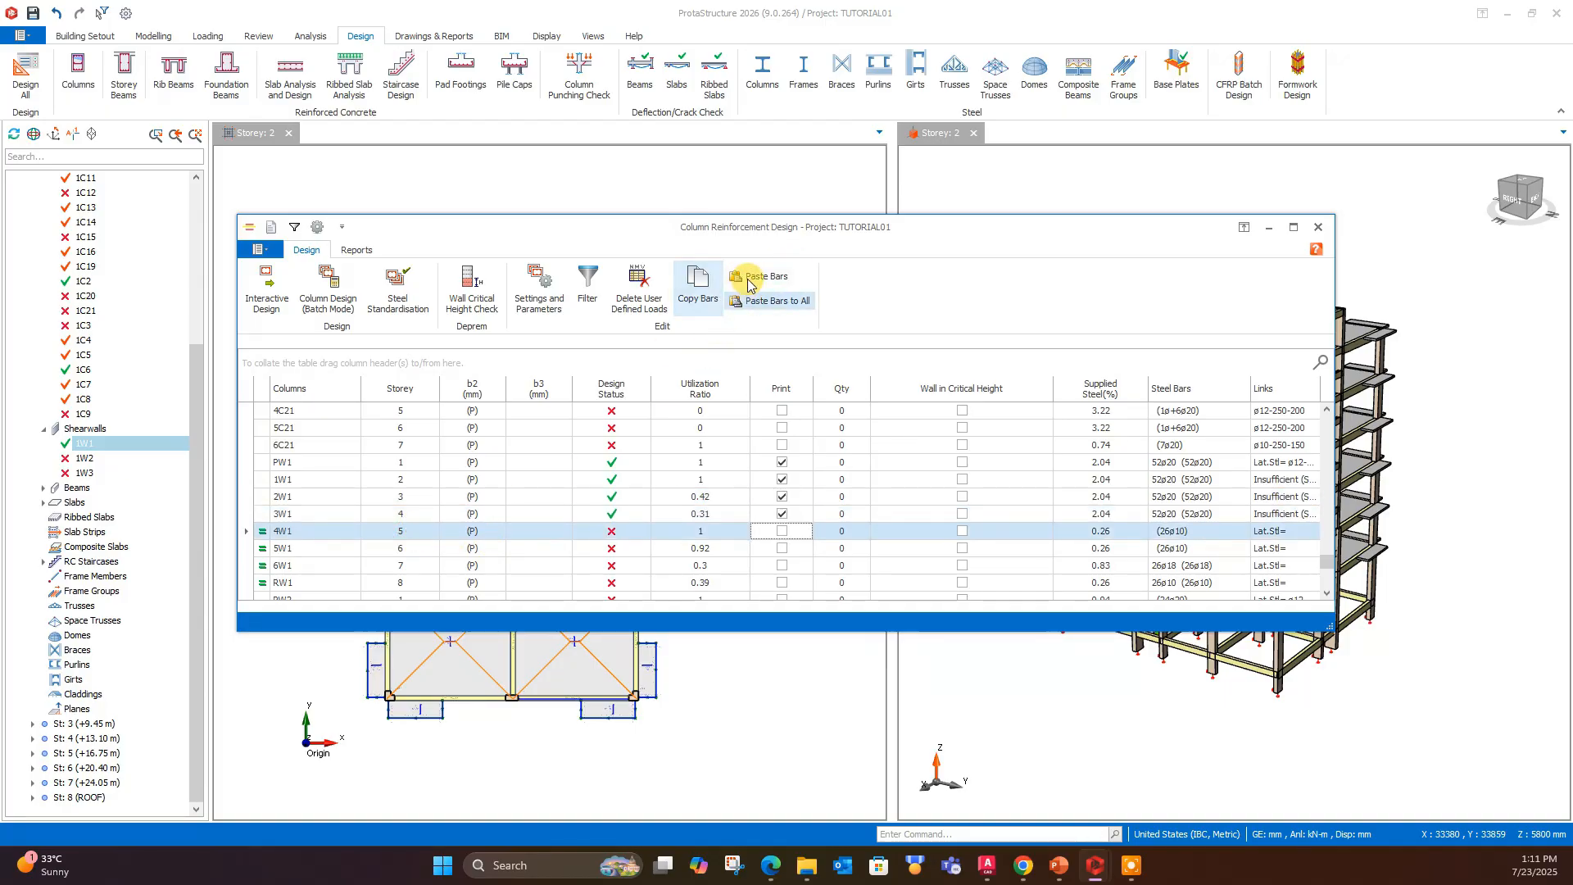
click(414, 550)
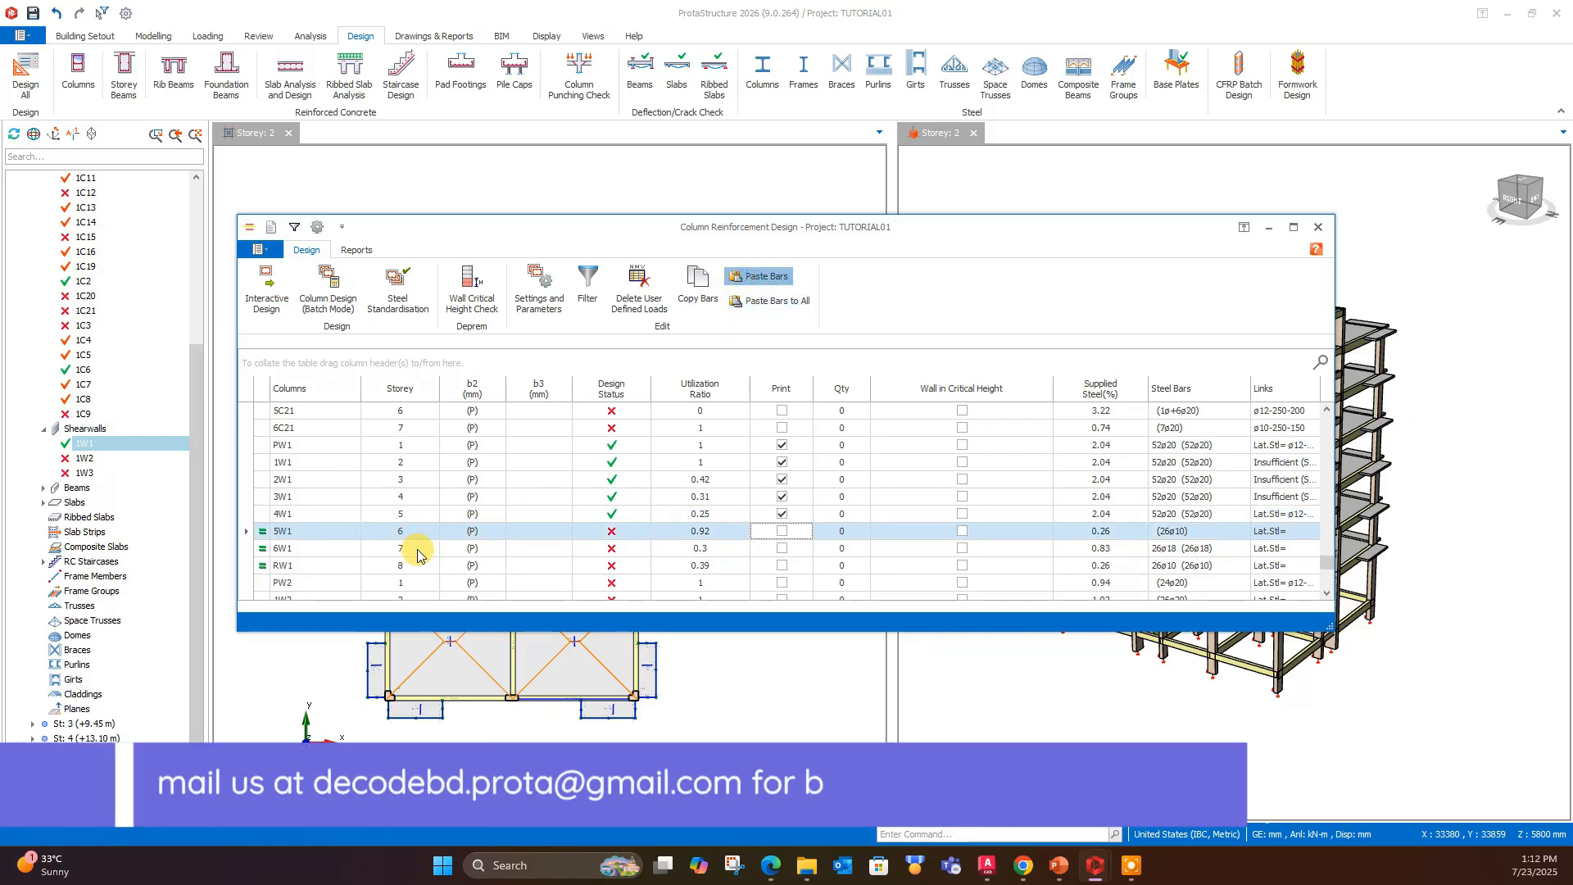
click(416, 548)
click(691, 285)
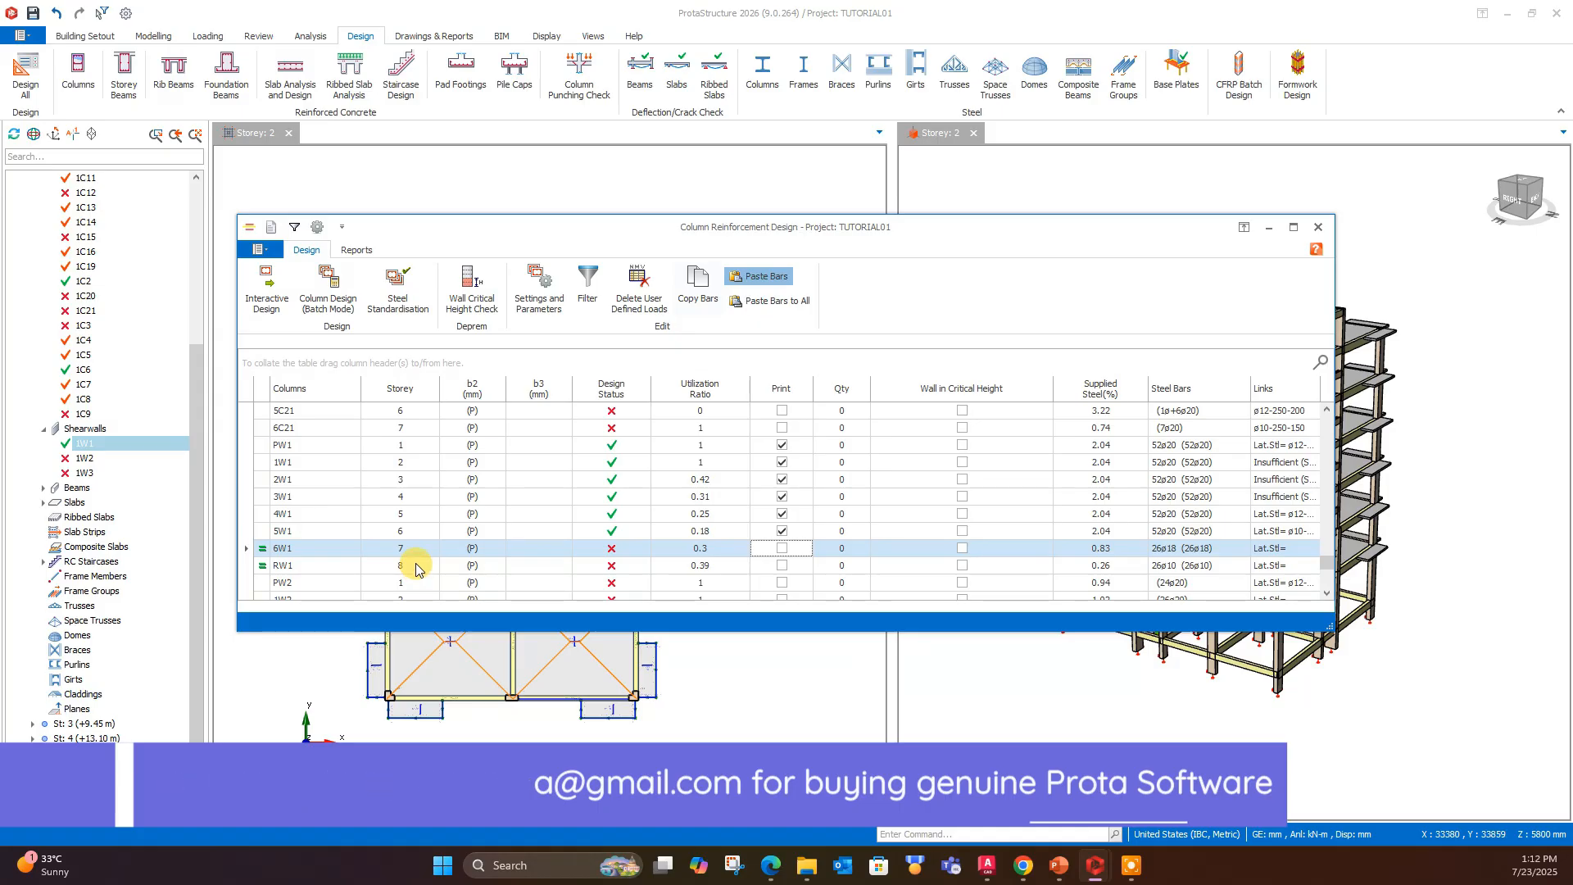
click(415, 563)
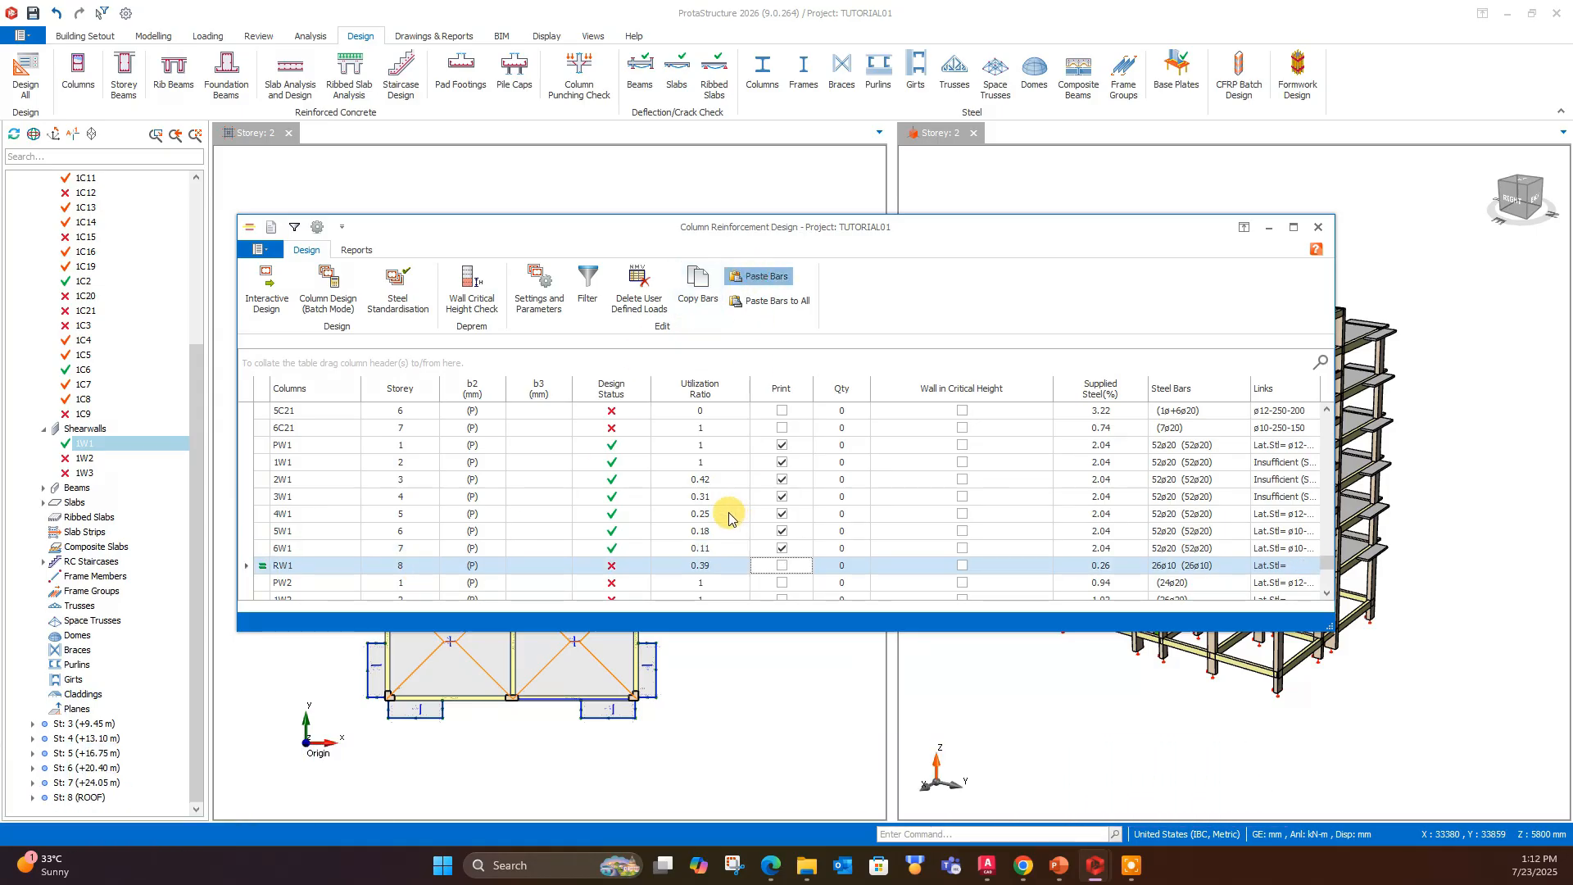
- Open the design of wall 1W1 in Storey 2 and generate its elevation drawing
click(537, 461)
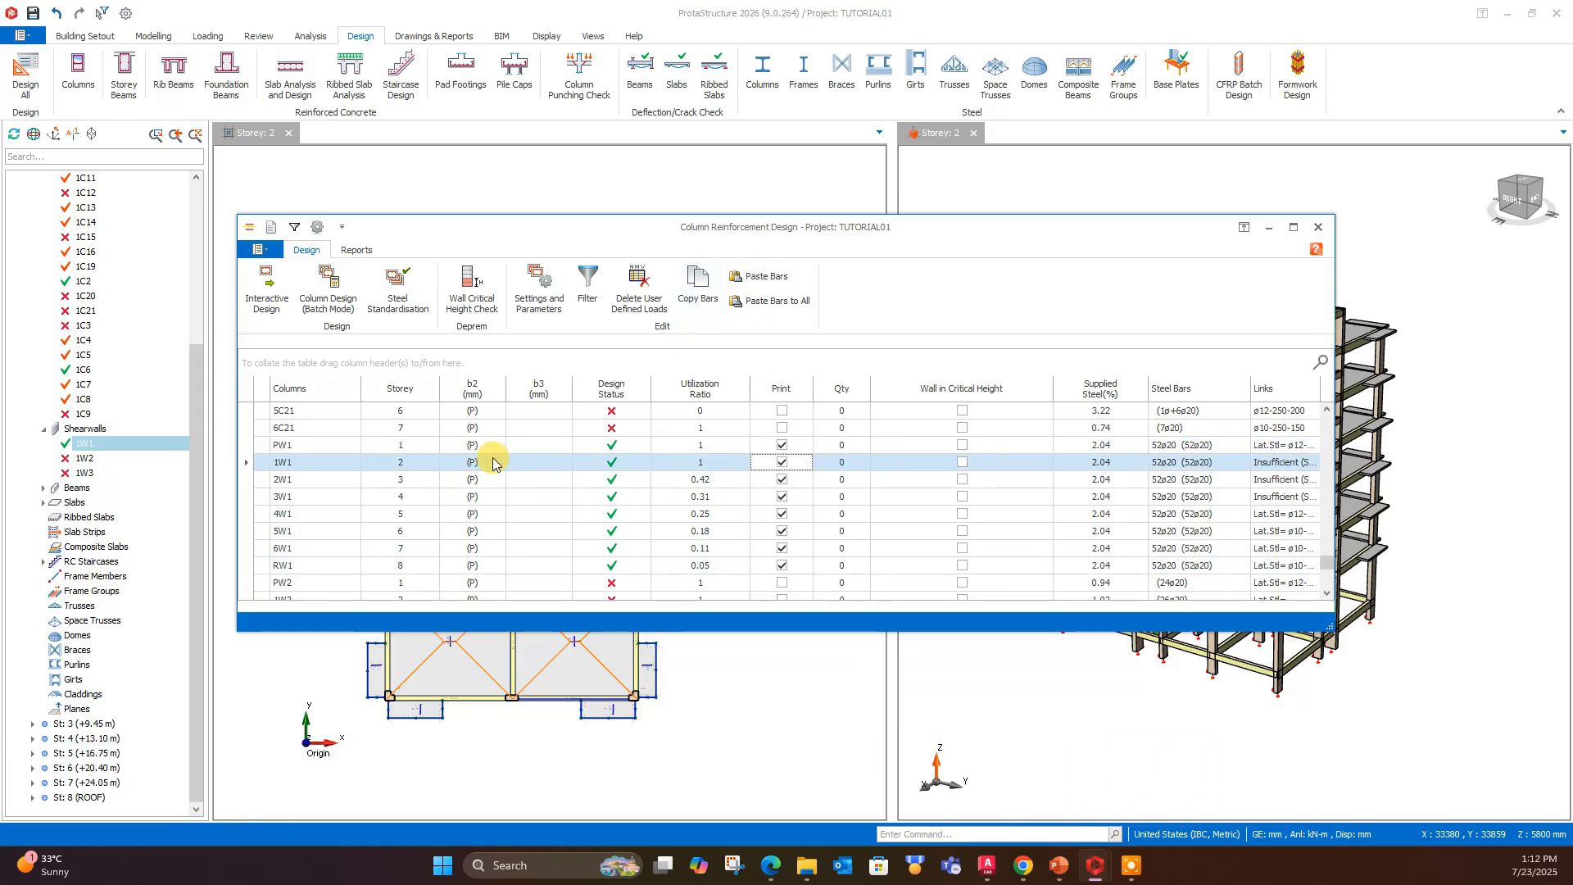
double_click(492, 463)
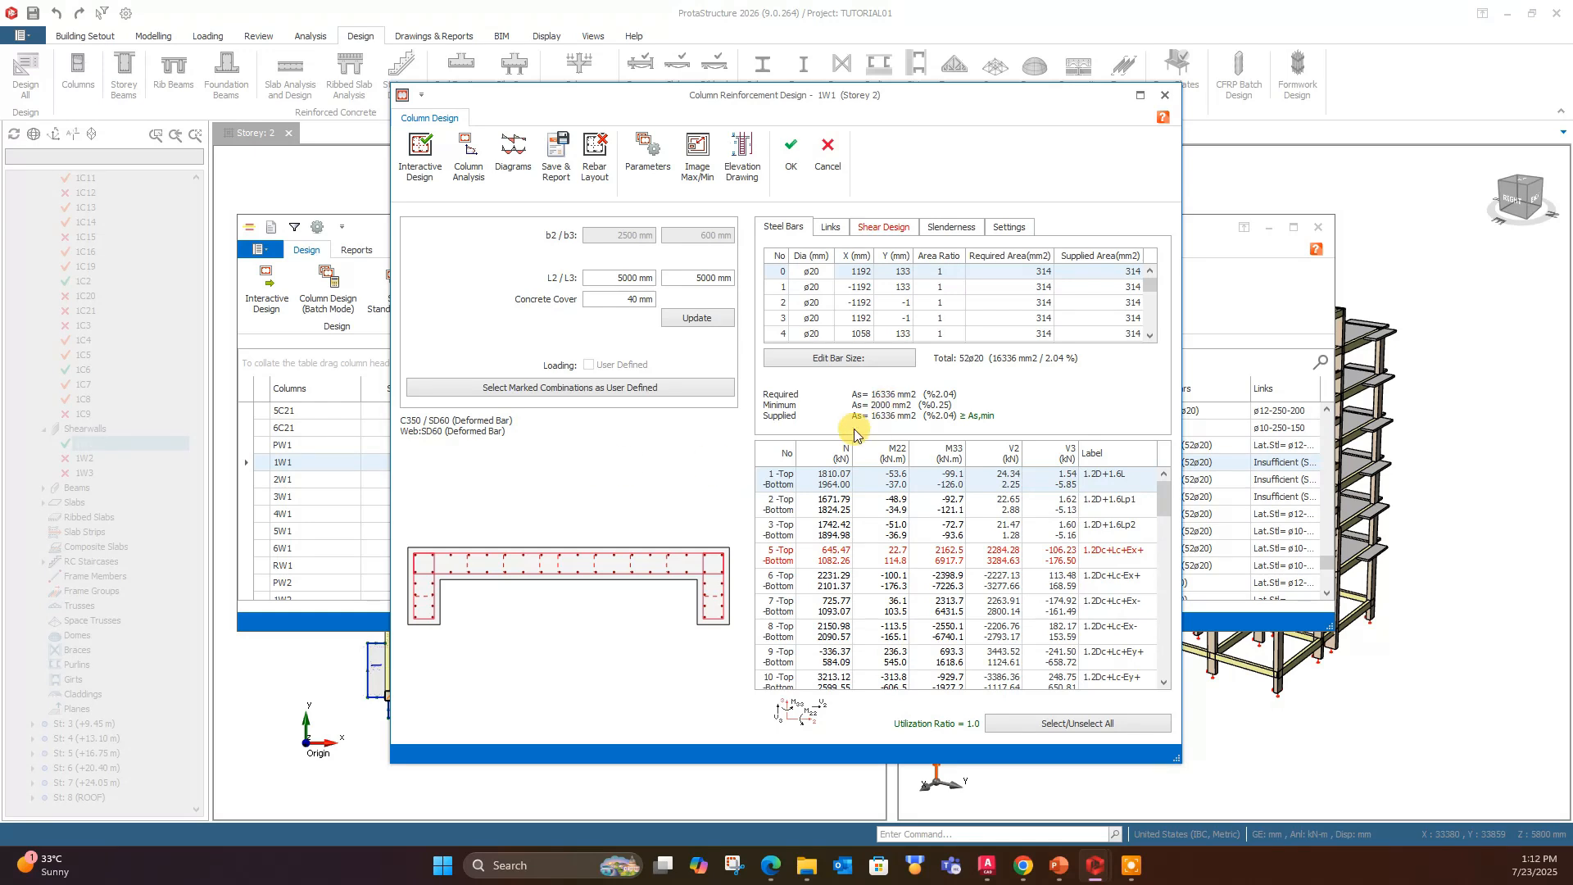
click(741, 154)
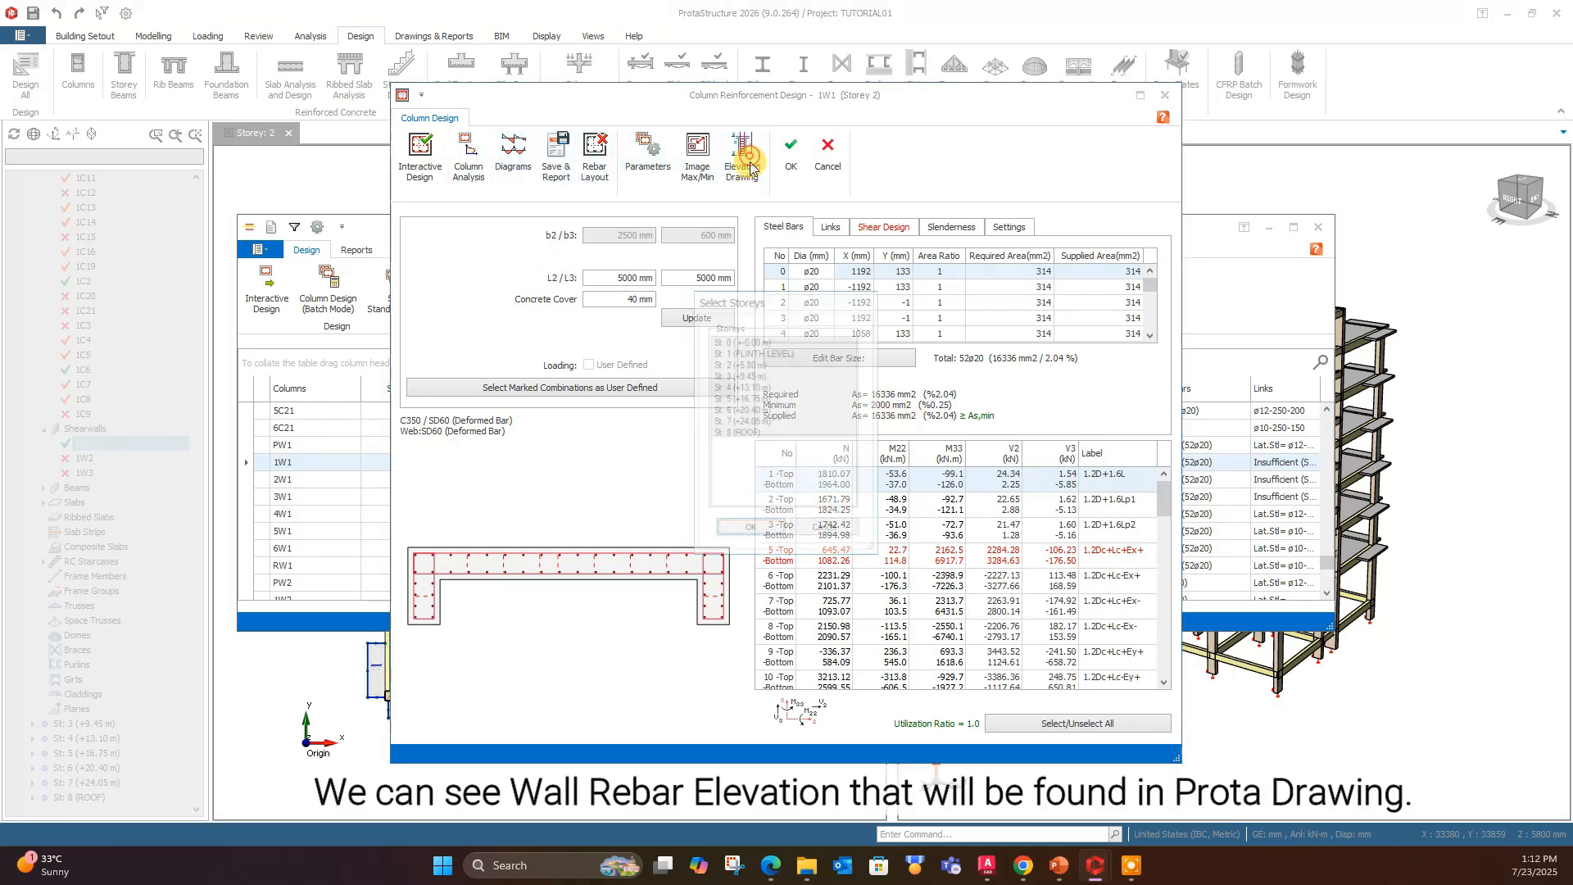
click(750, 536)
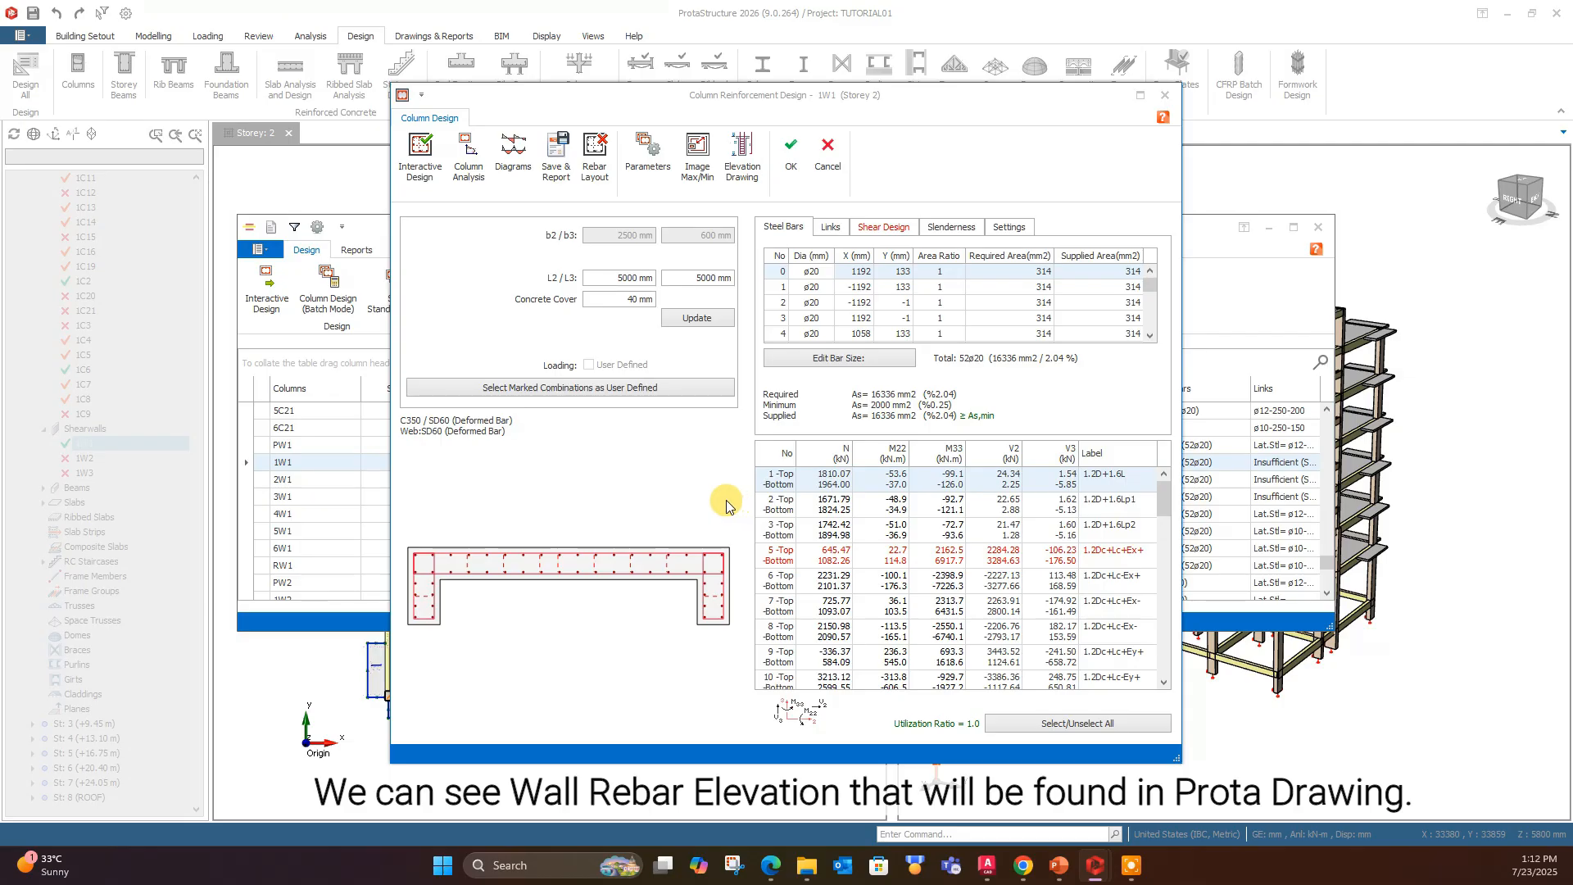
- Examine the wall's elevation and section rebar details at different storeys, then close the drawing and the wall design
scroll(804, 217, up, 5)
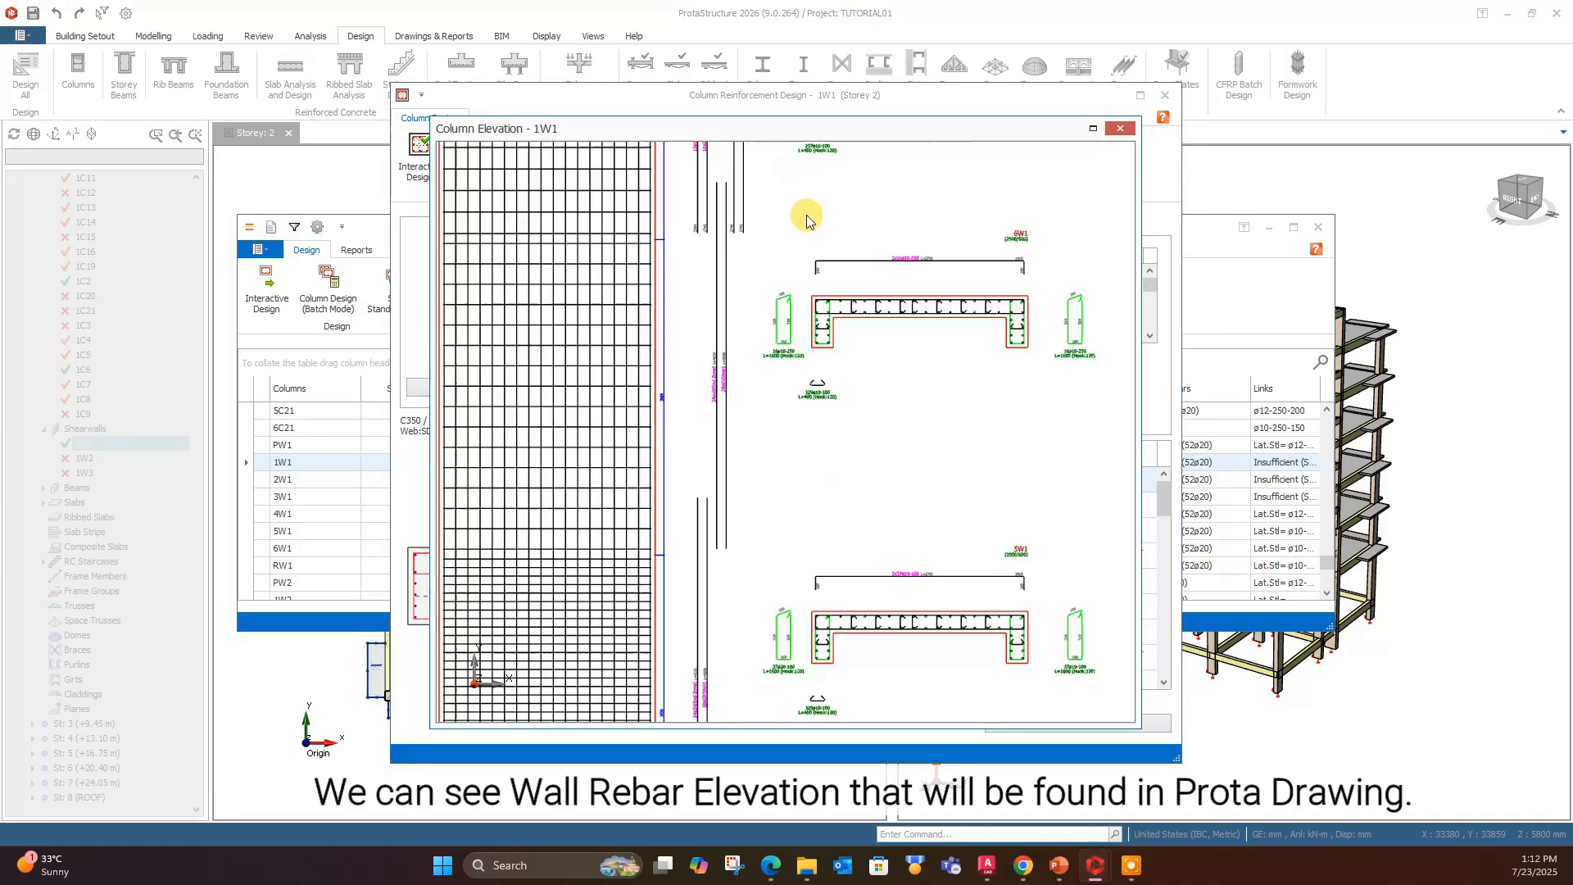
scroll(905, 418, down, 2)
scroll(712, 386, down, 2)
scroll(744, 489, up, 4)
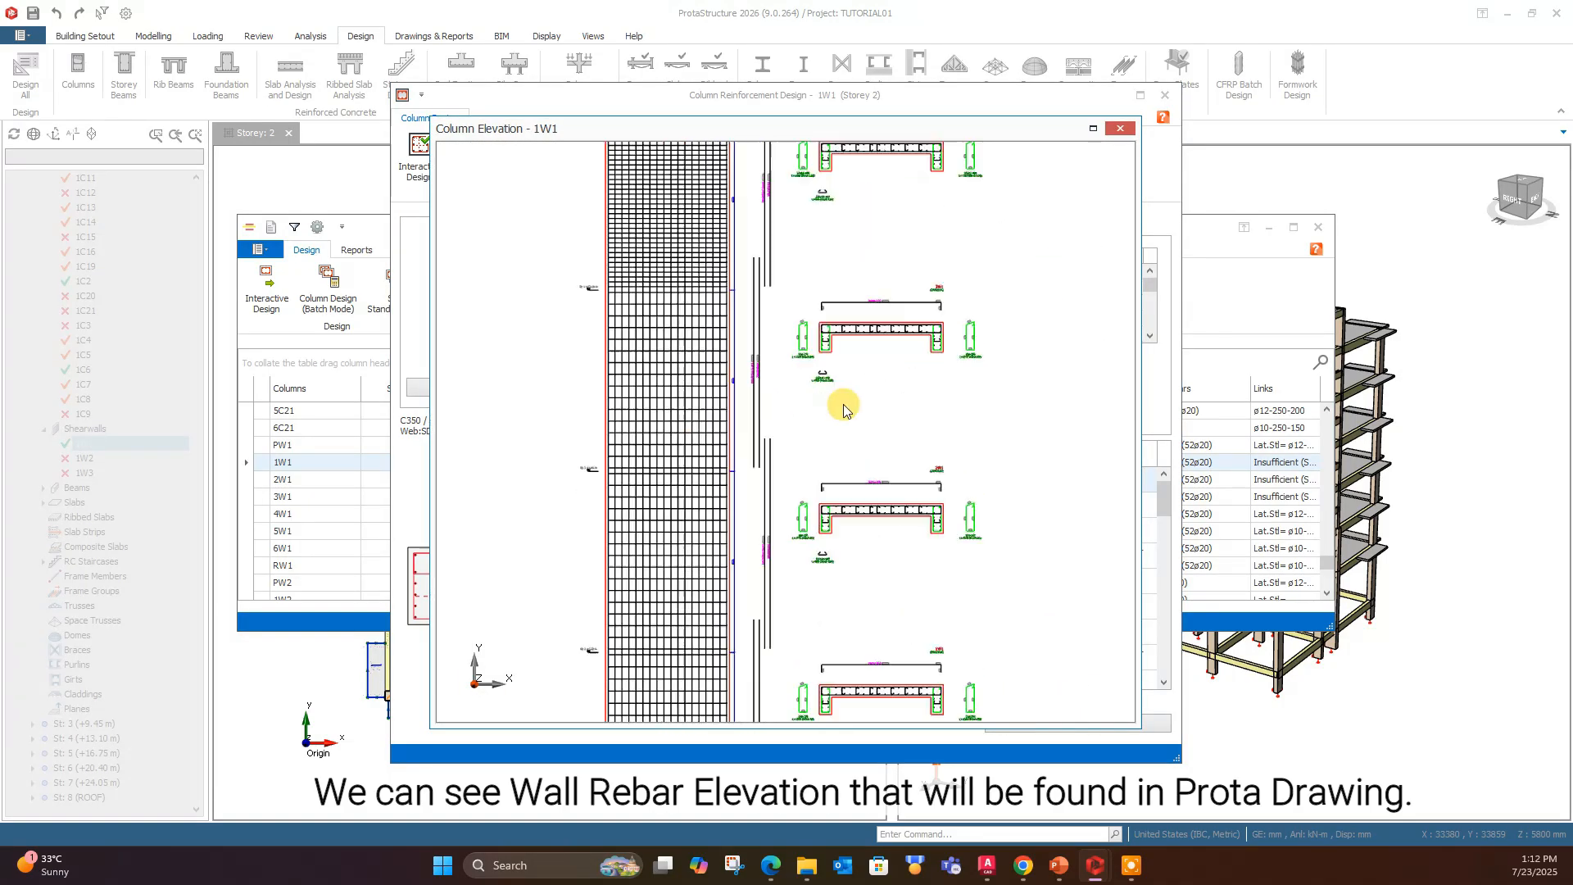
scroll(713, 270, down, 2)
scroll(690, 320, up, 4)
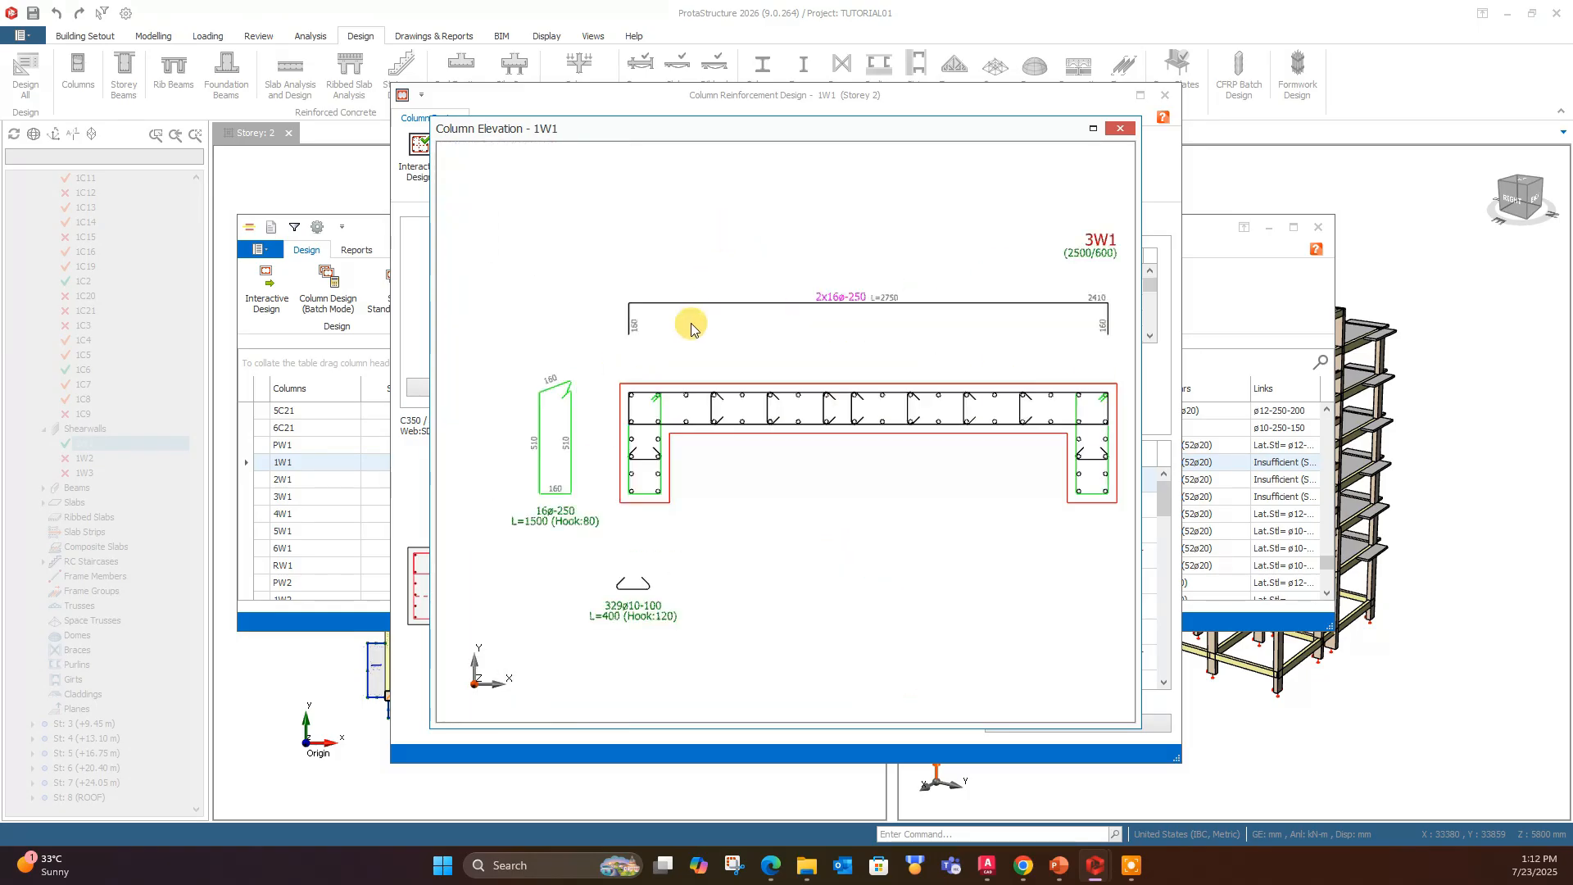
scroll(686, 326, down, 2)
scroll(674, 456, up, 4)
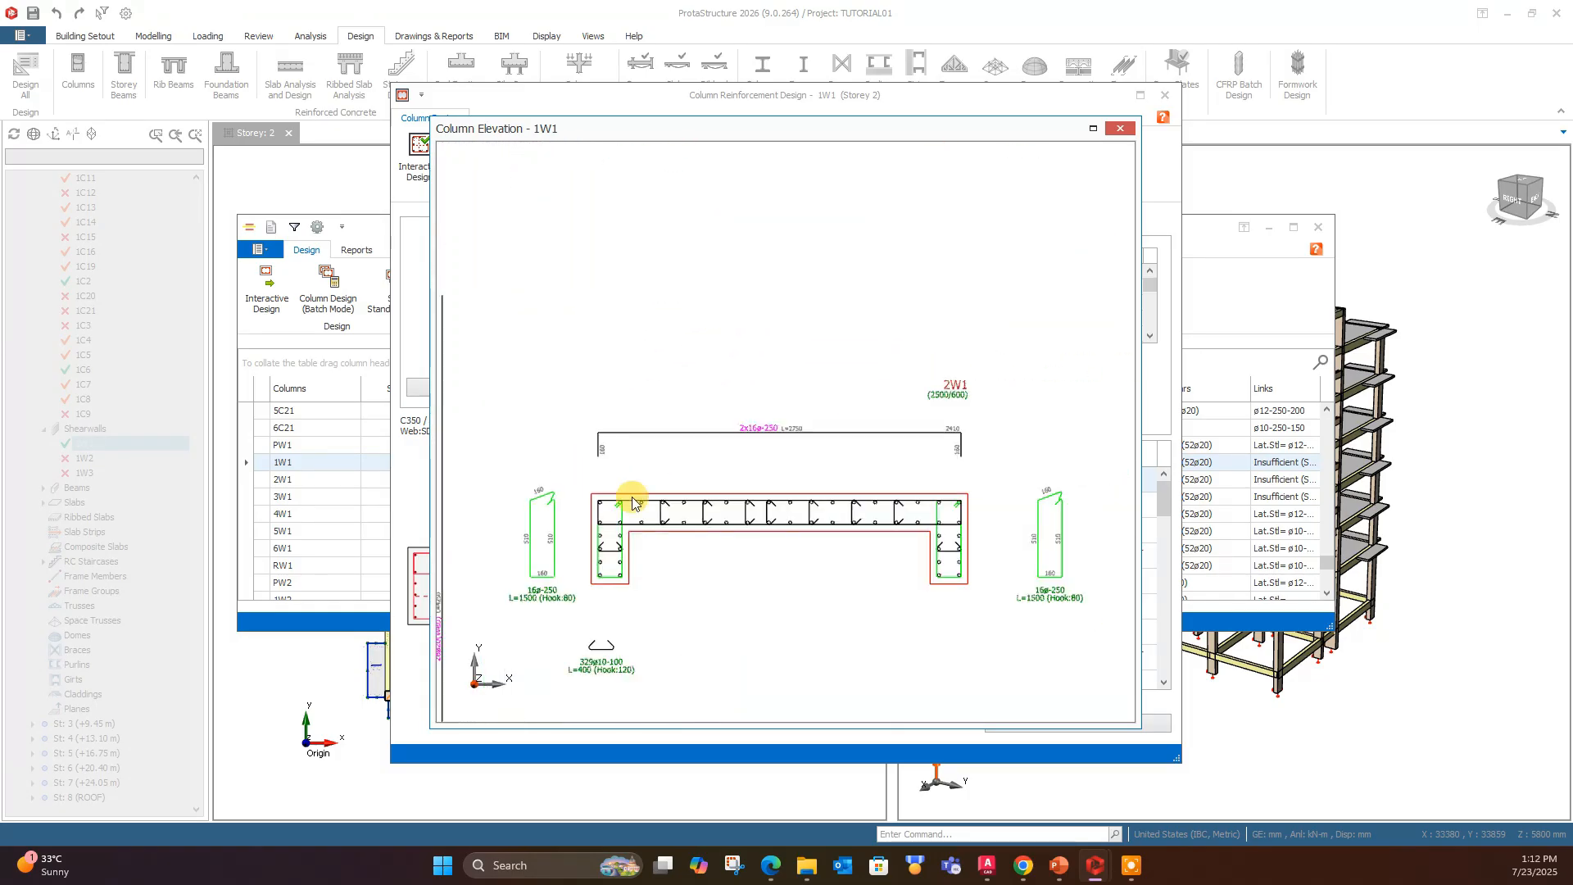
scroll(712, 492, down, 3)
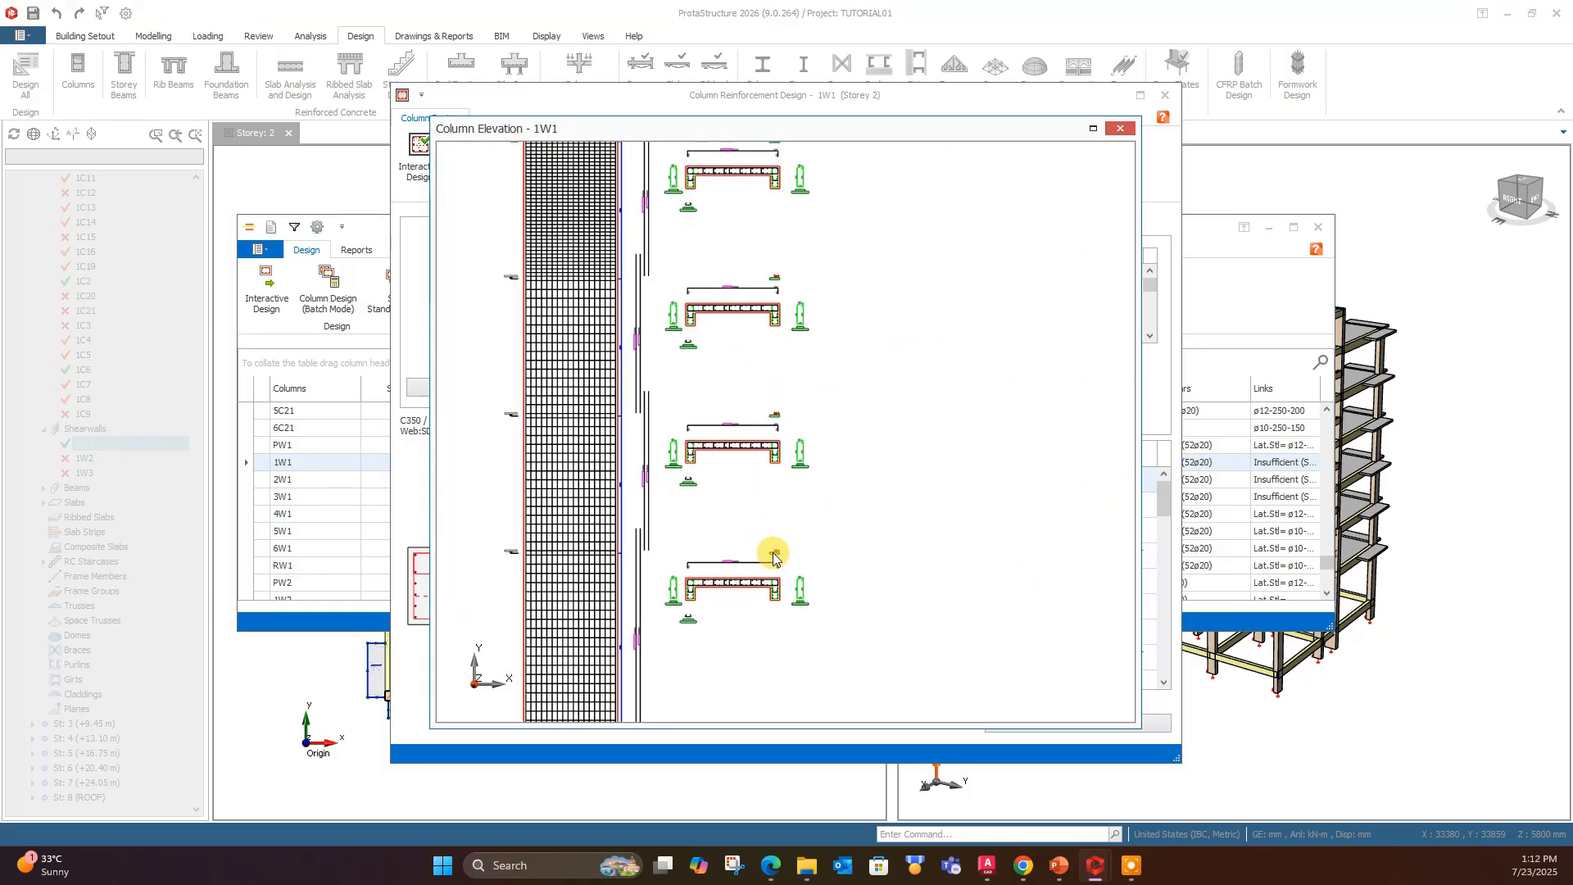
scroll(769, 354, down, 2)
scroll(769, 354, up, 2)
click(1119, 127)
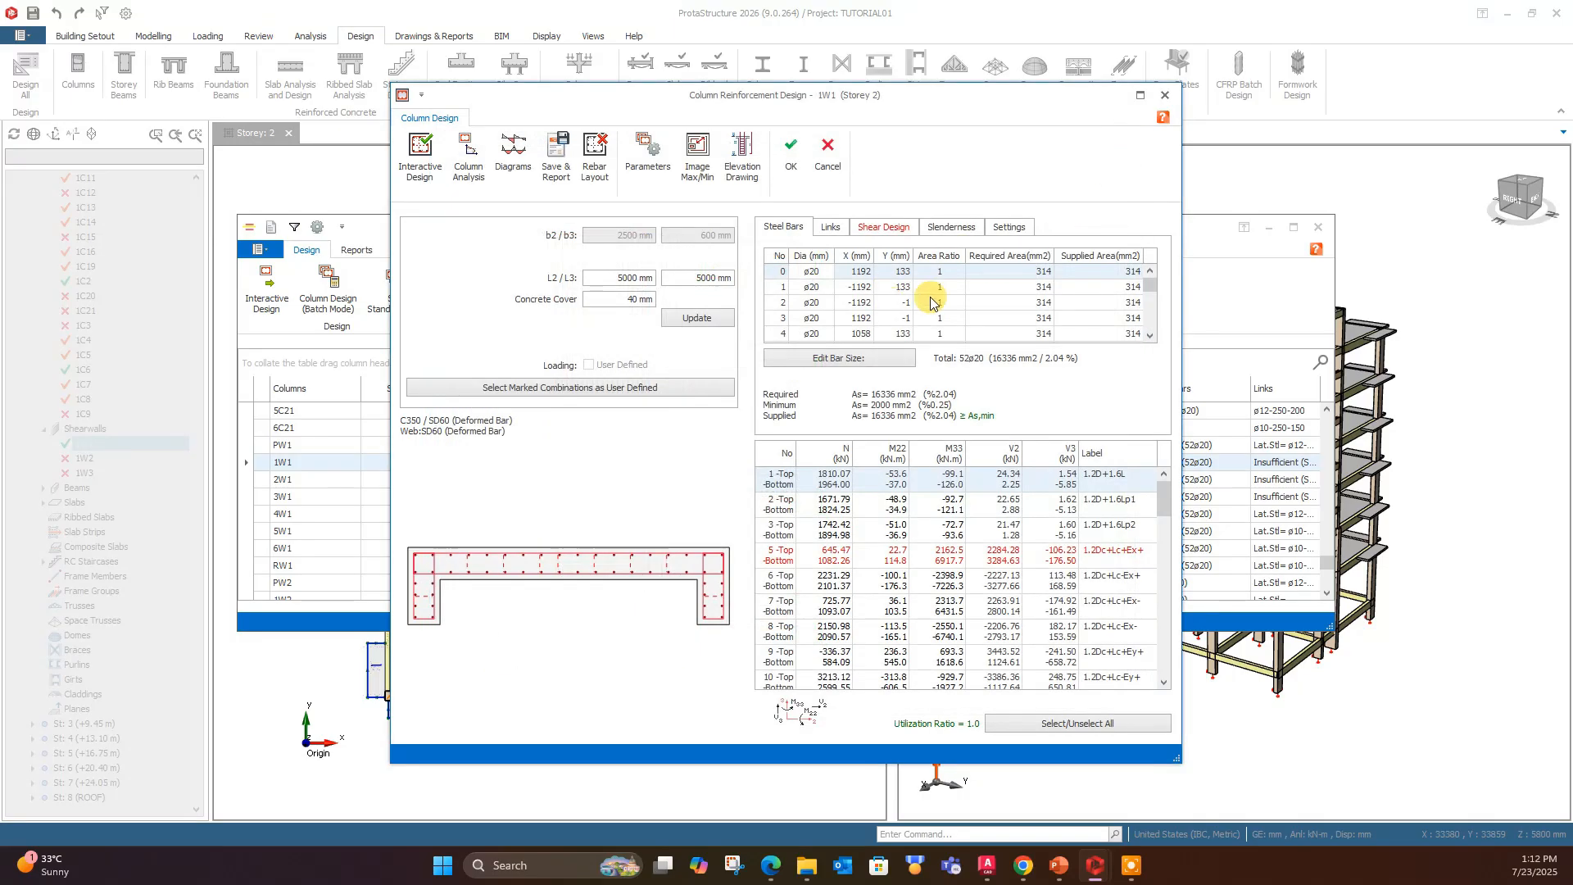
click(1165, 96)
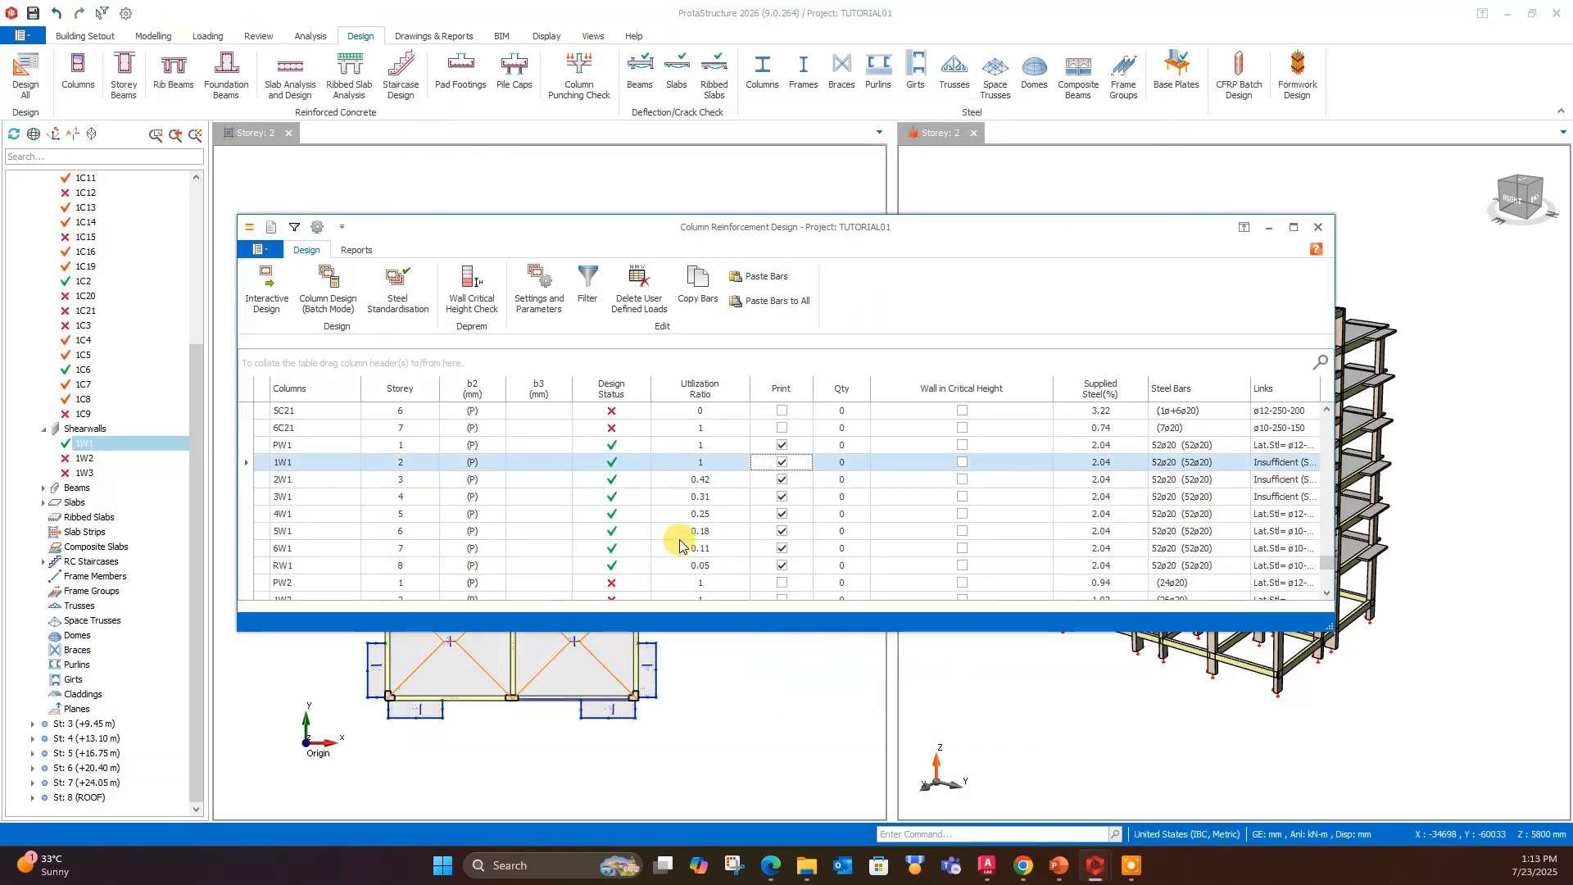
- Open the rebar layout of lift wall PW3 in Storey 1 and apply Automatic Containment with 16 mm bars and n2 set to 10
scroll(460, 519, down, 4)
click(313, 479)
double_click(313, 479)
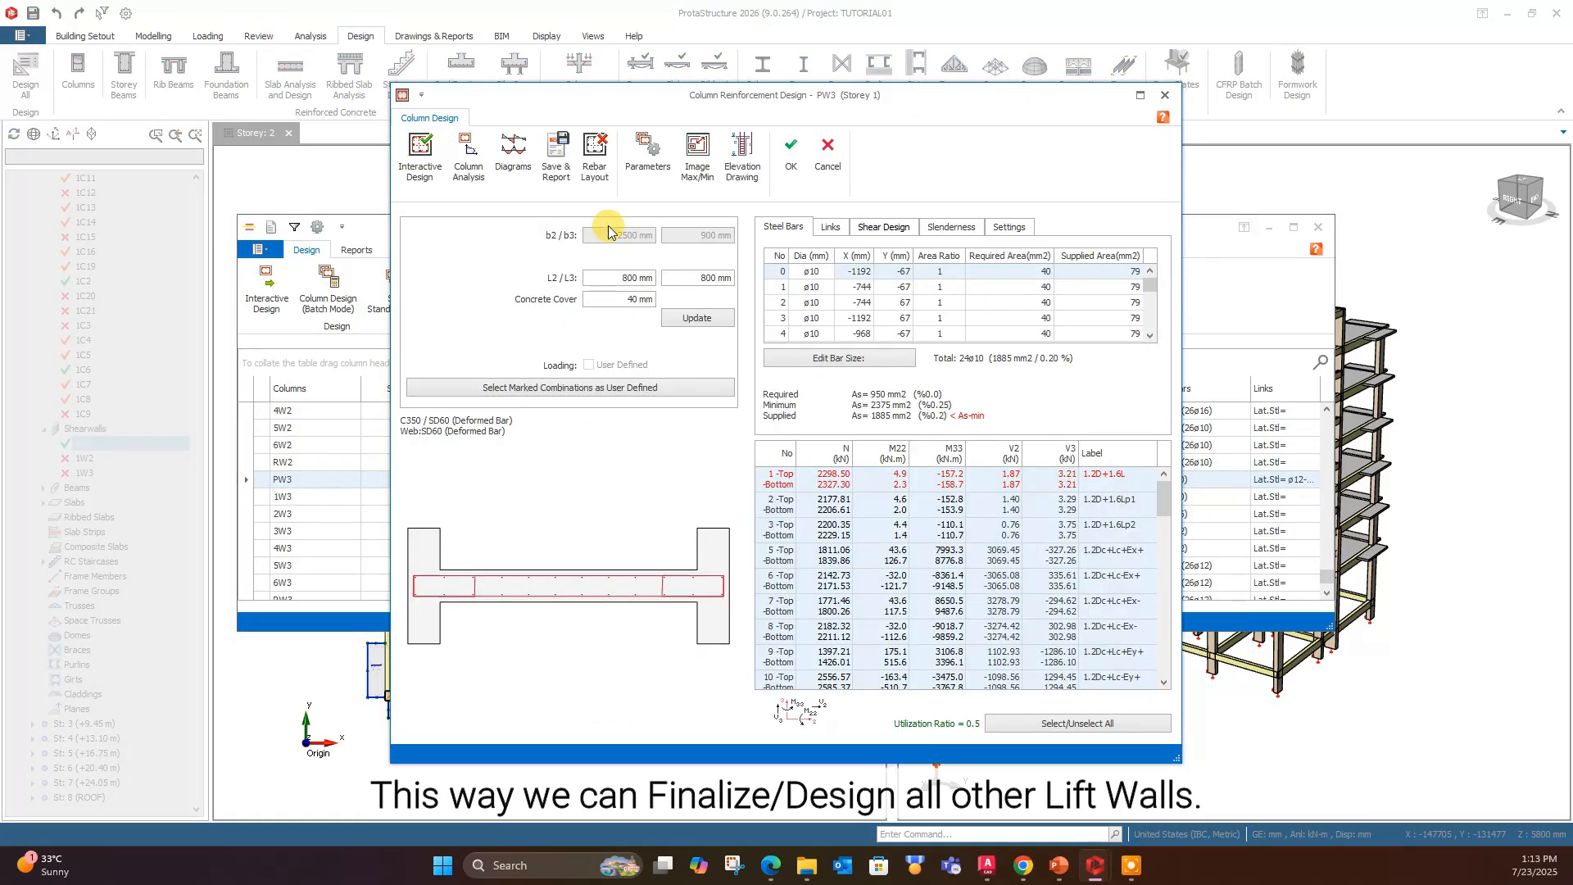
click(595, 159)
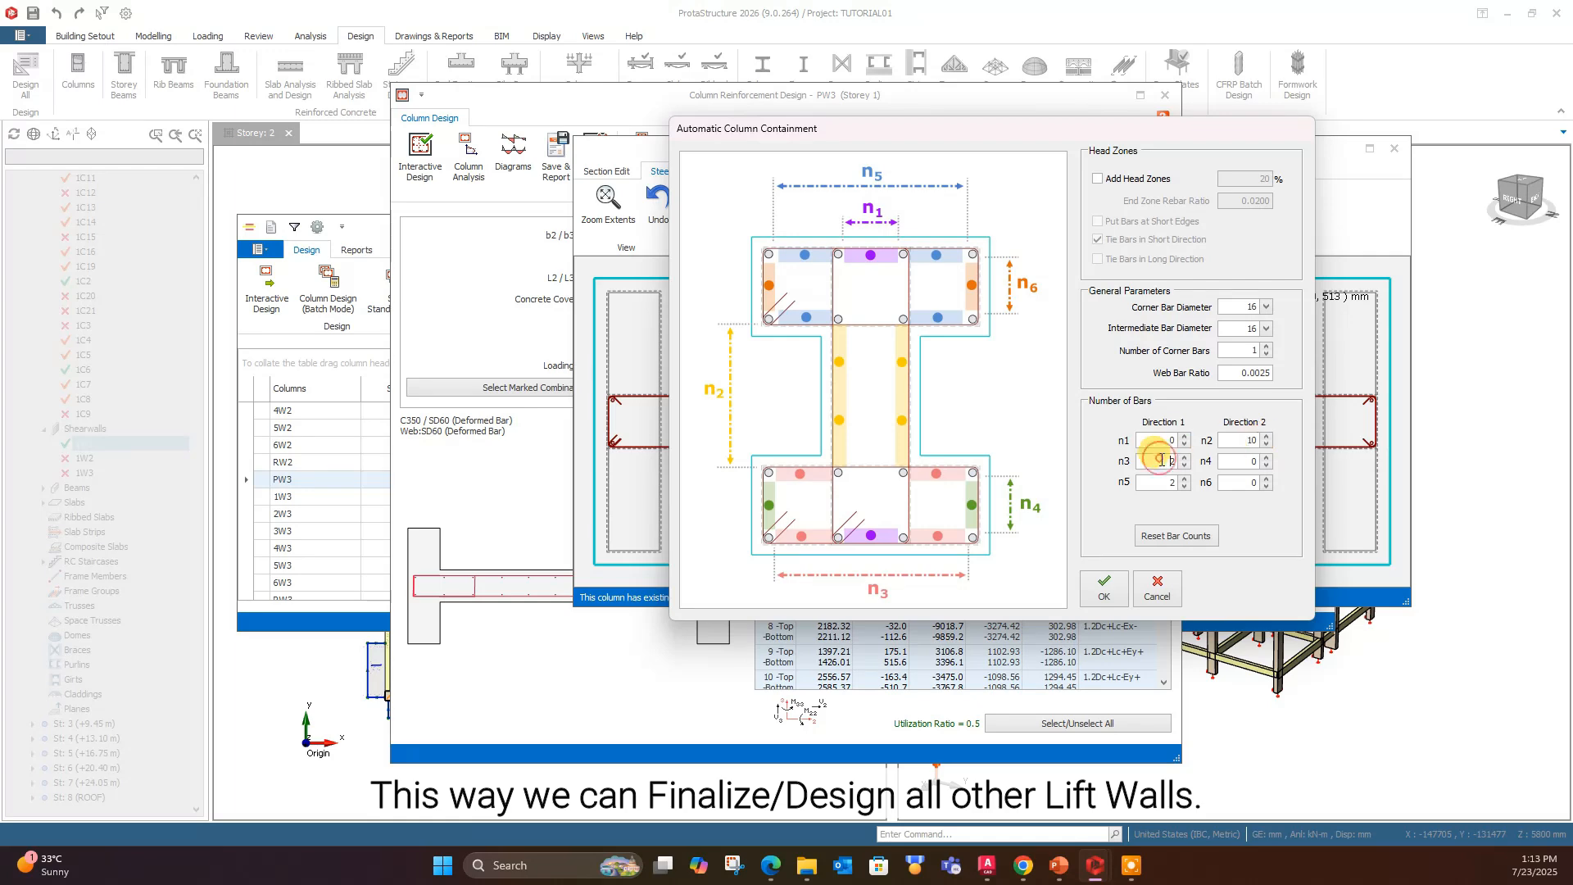
click(1104, 588)
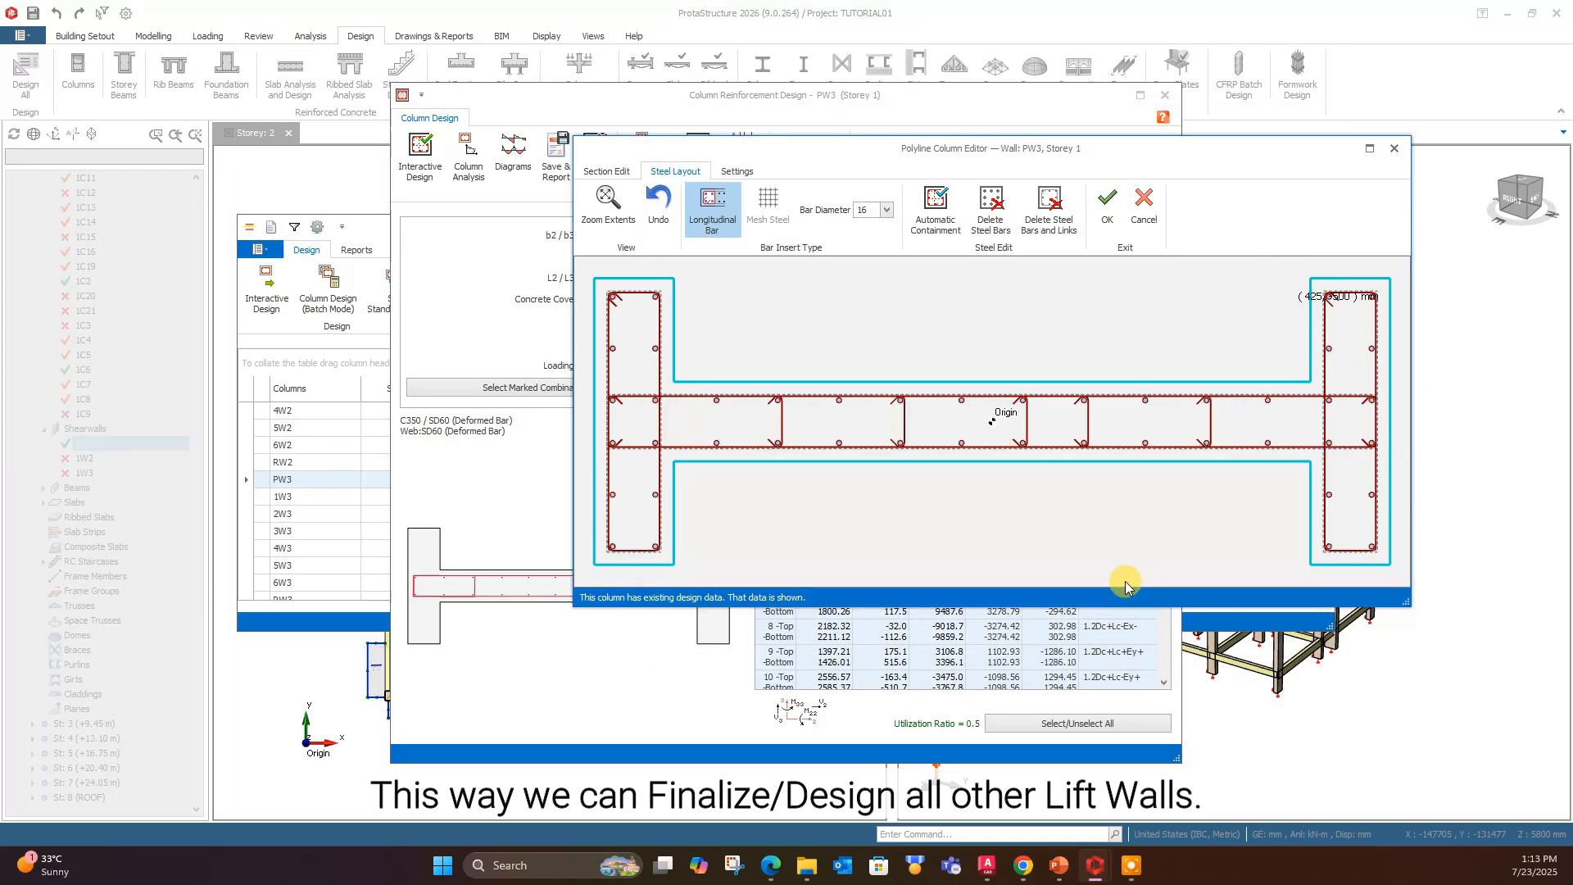
- Accept the rebar layout of wall PW3, run its interactive design, and close the design results
click(1107, 205)
click(427, 157)
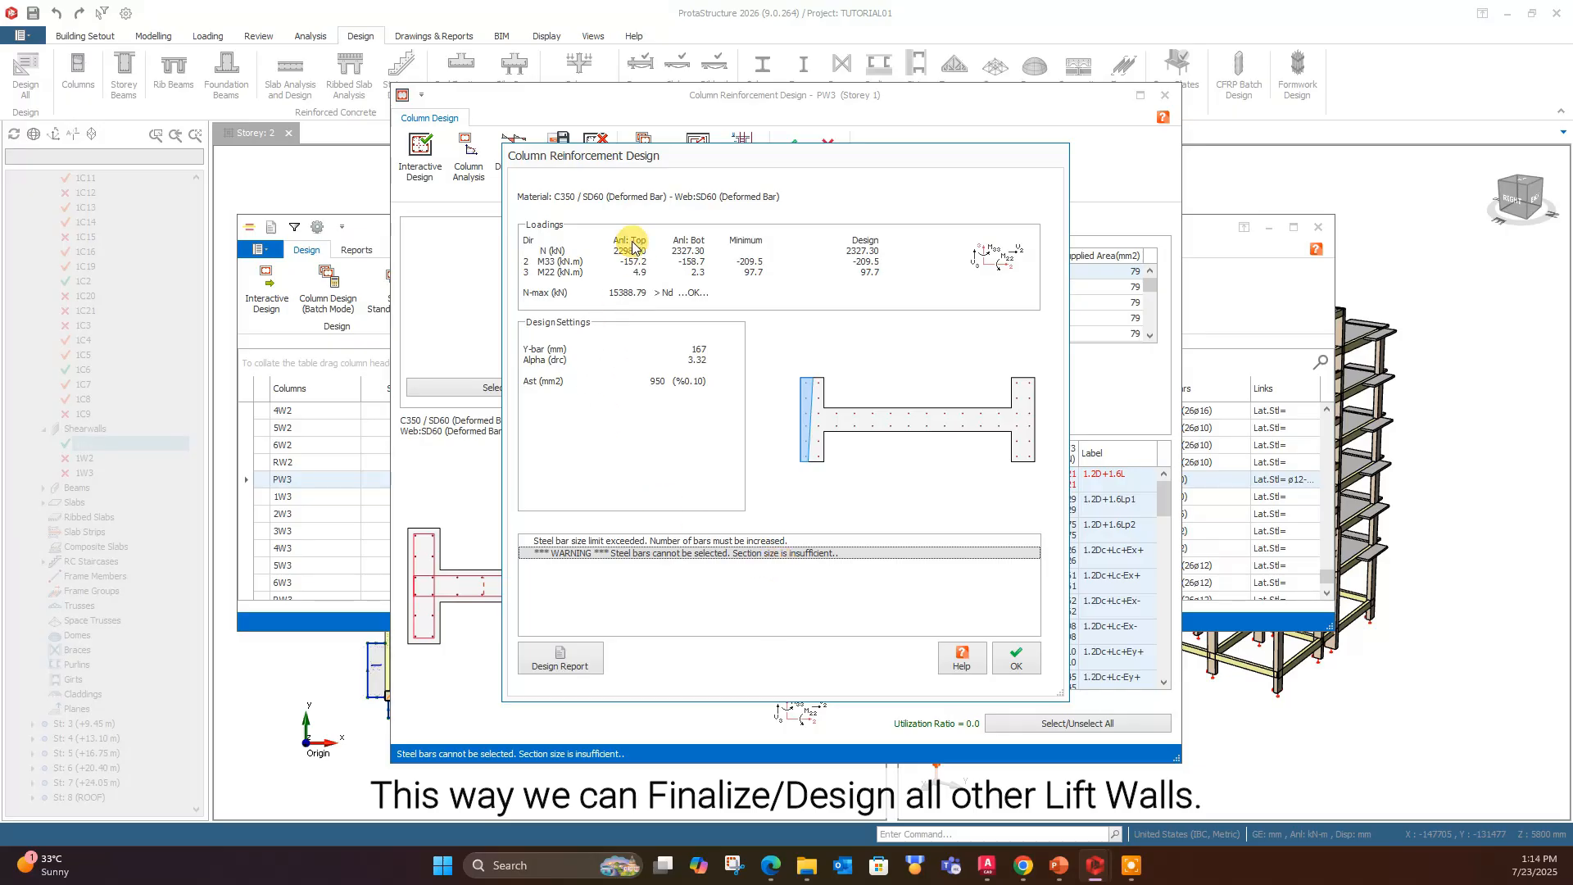
click(1016, 659)
- Reapply Automatic Containment to wall PW3 with n2 set to 10 and n3 set to 3, then run its interactive design
click(590, 156)
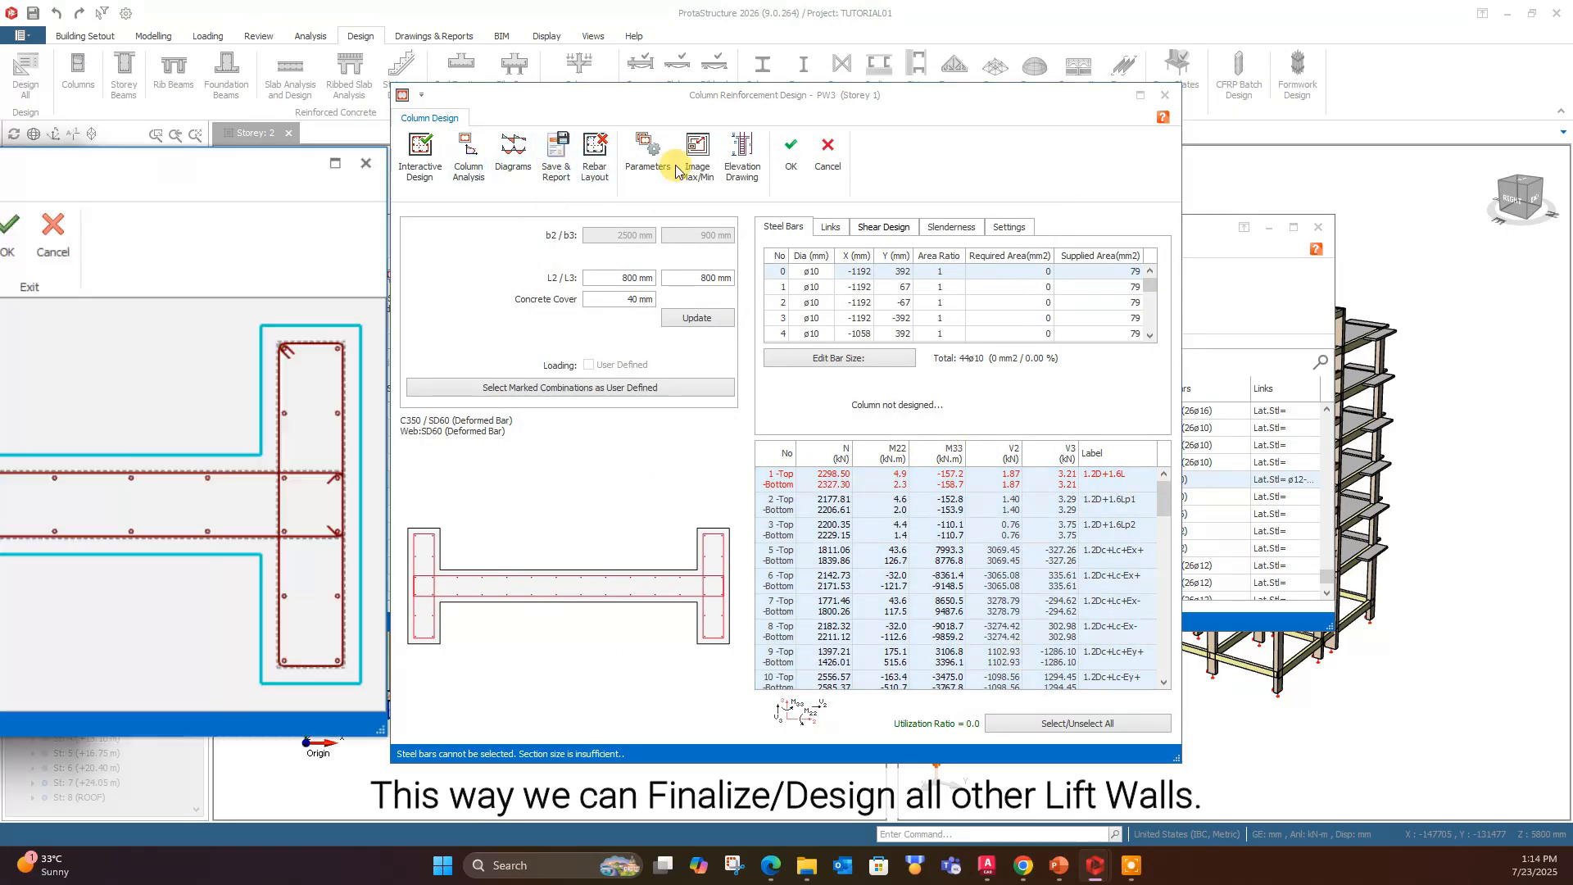
click(791, 156)
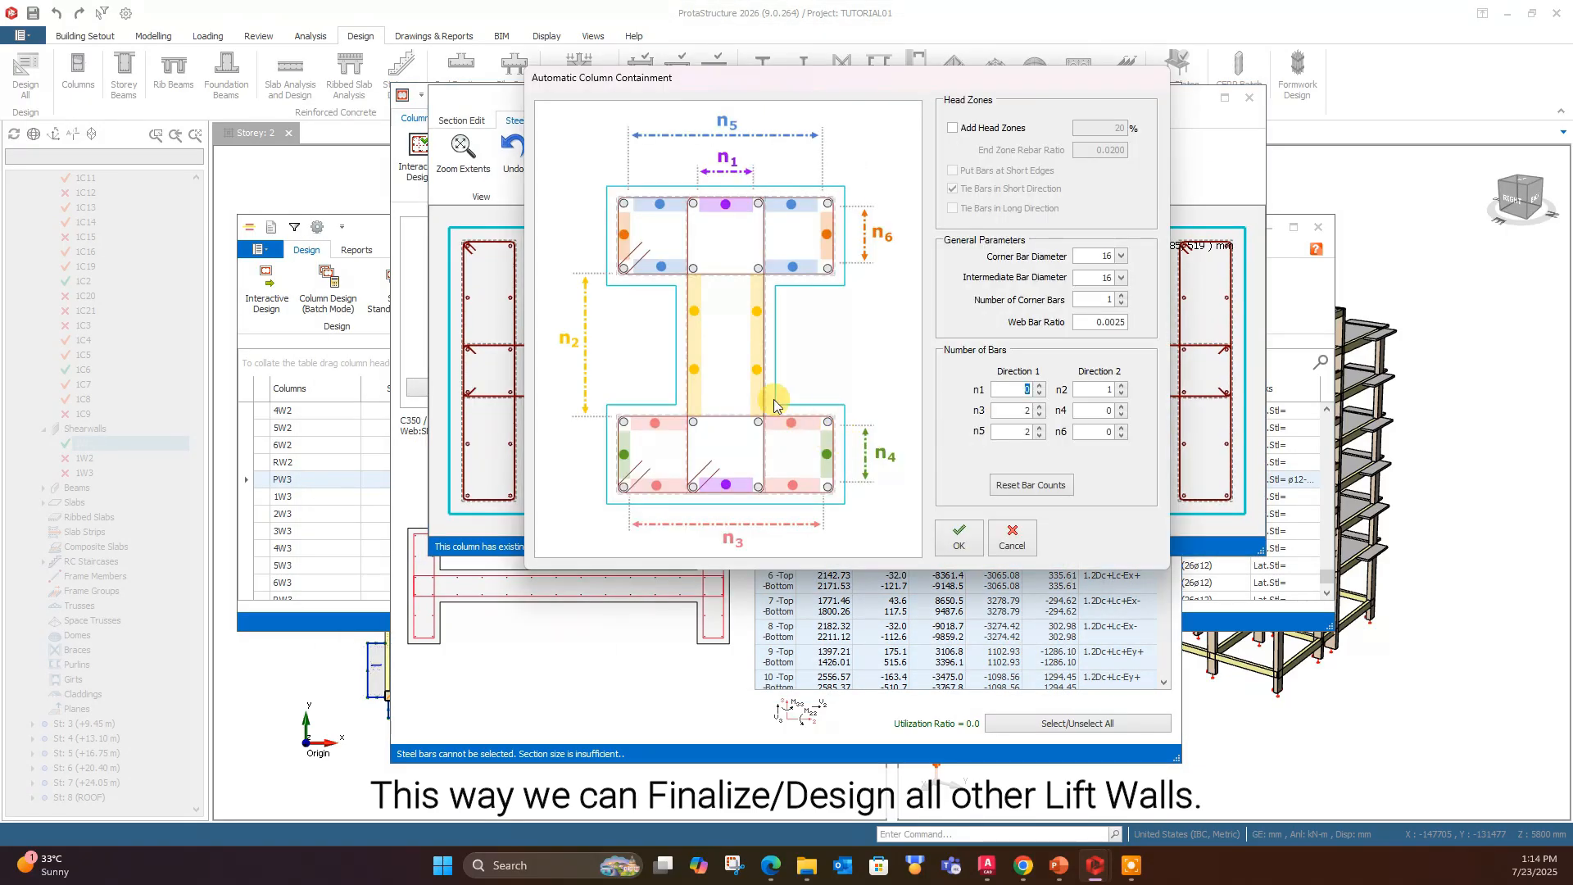
click(1122, 387)
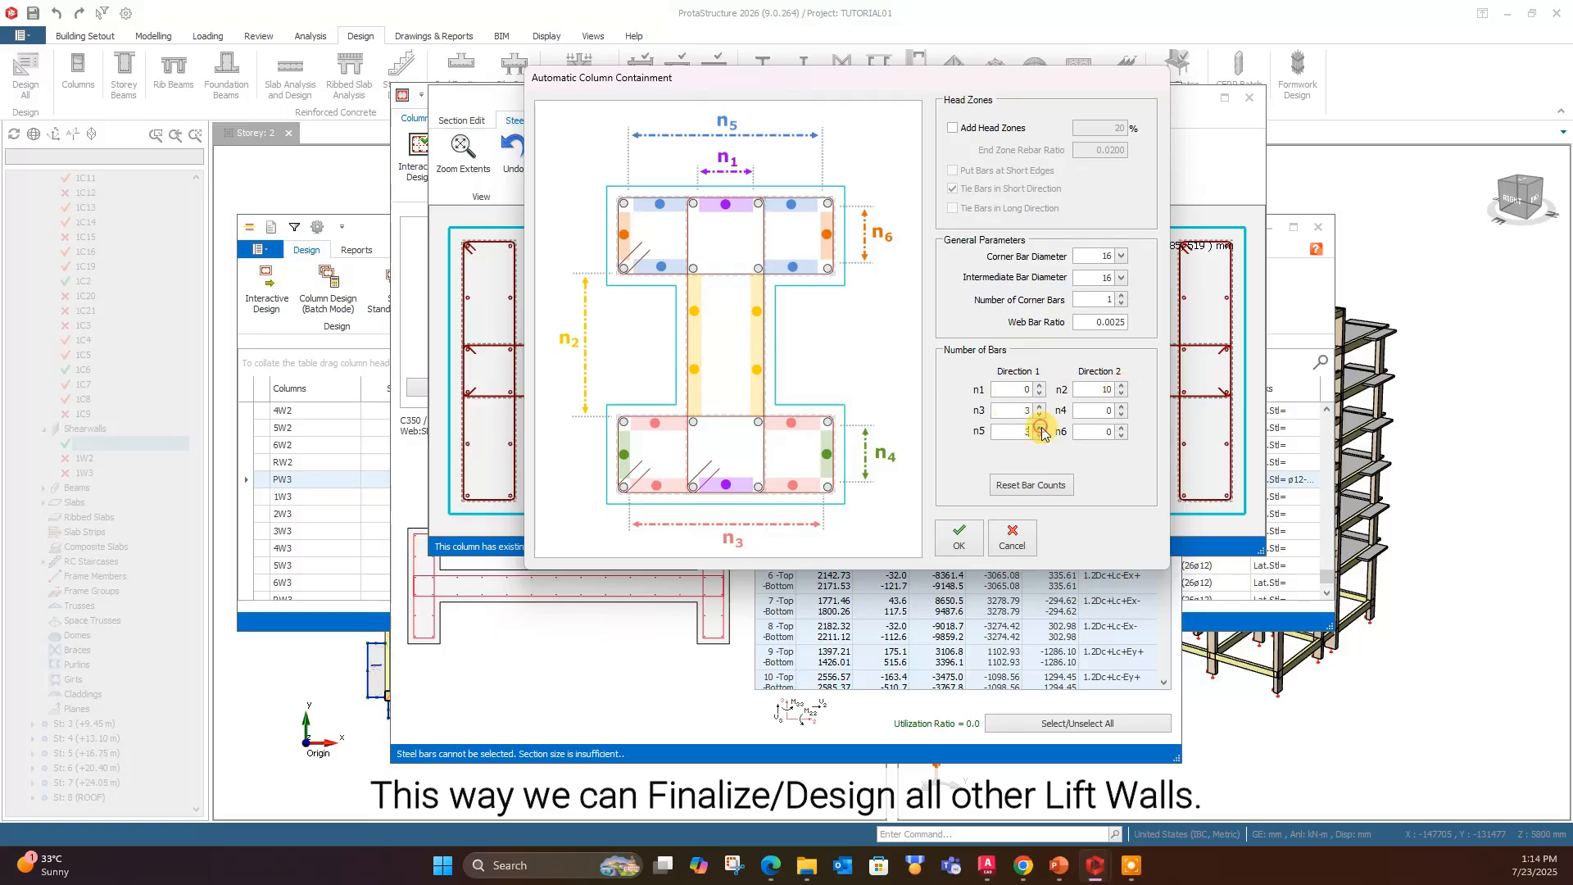
click(962, 537)
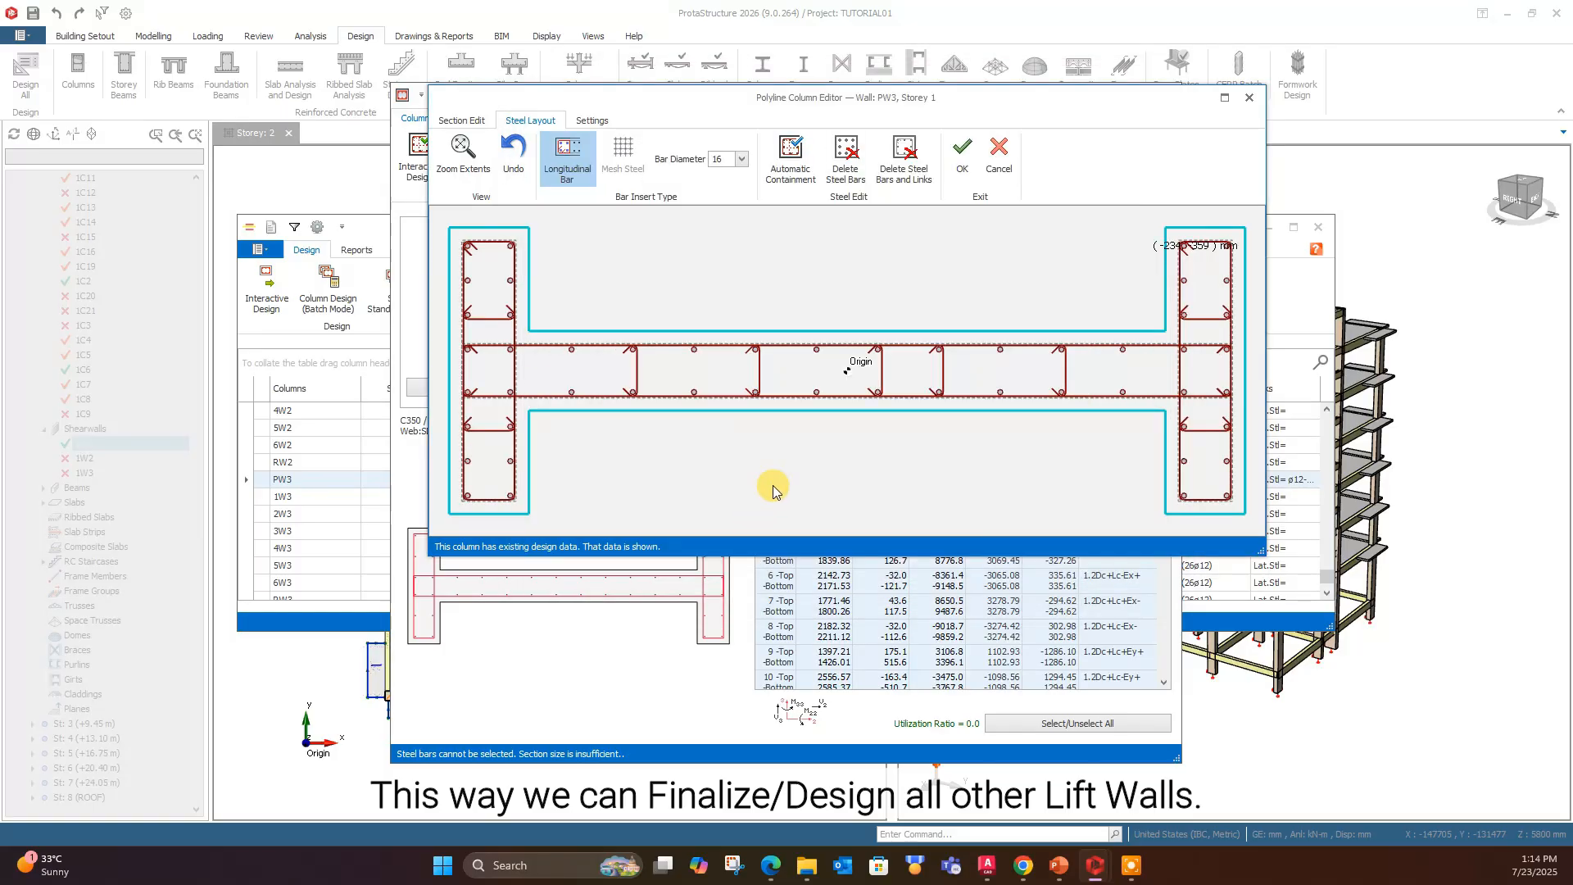
click(962, 156)
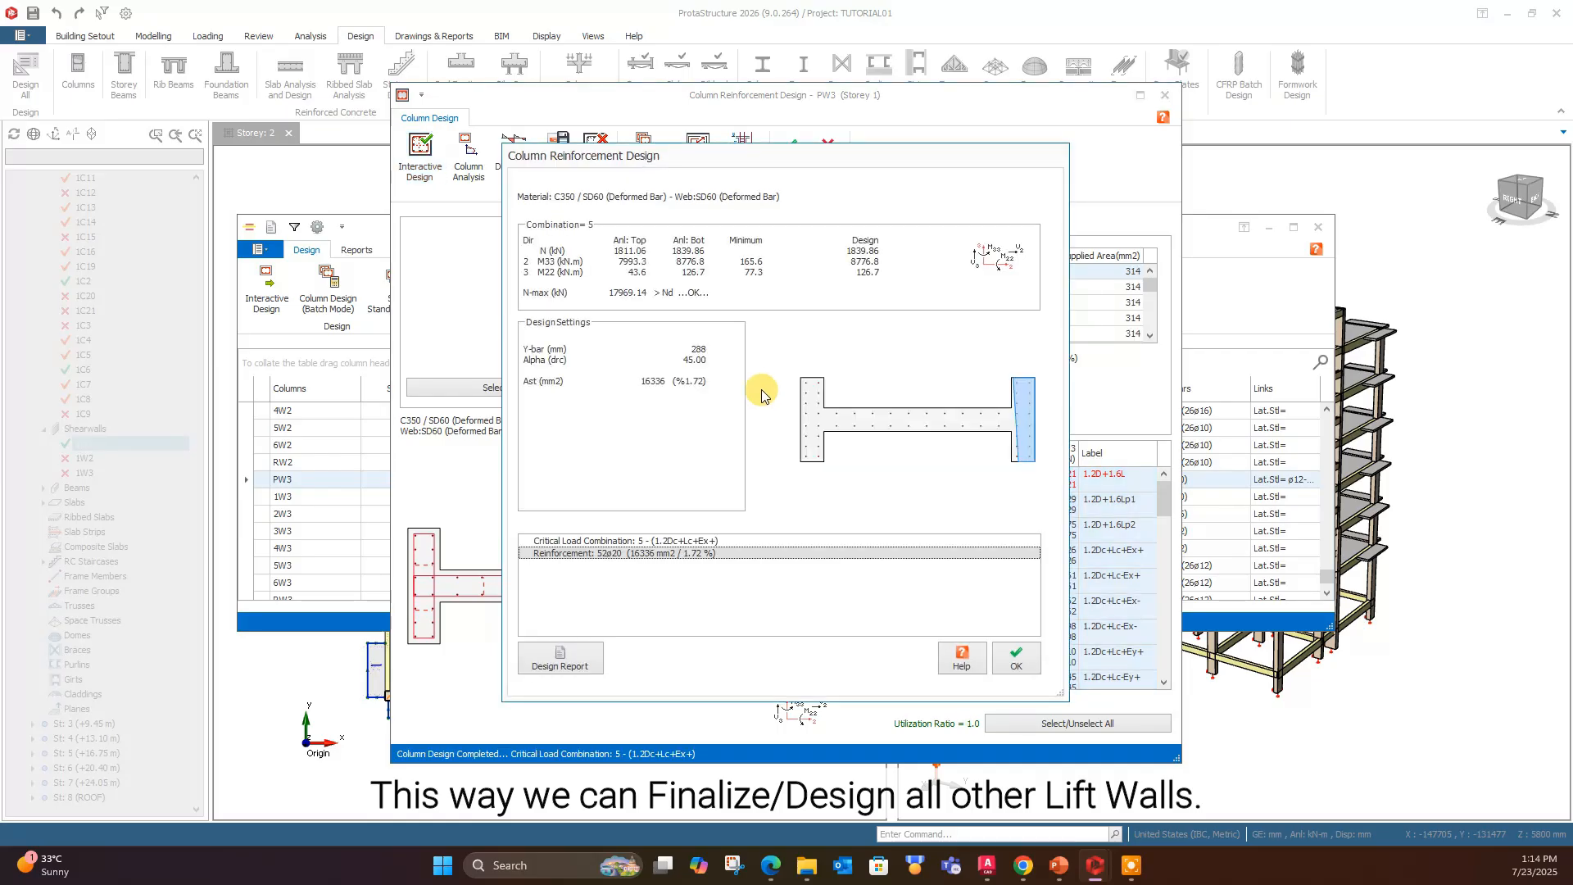
click(1014, 655)
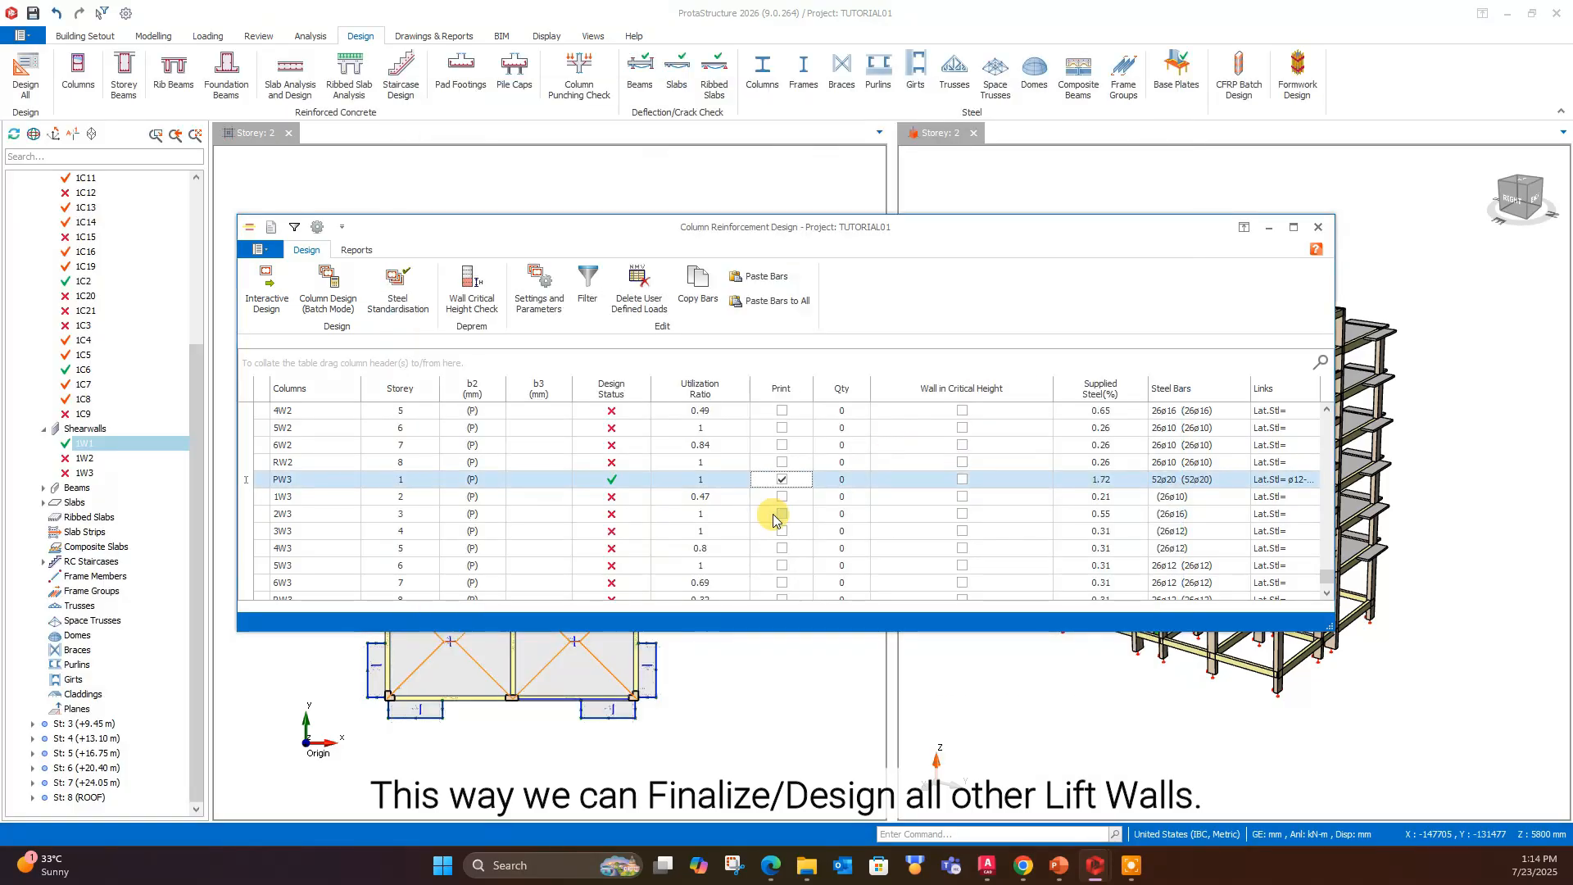
- Copy the bars of wall PW3 and paste them to walls 1W3 through RW3 in Storeys 2 to 8
click(696, 285)
drag(312, 497, 309, 592)
click(749, 277)
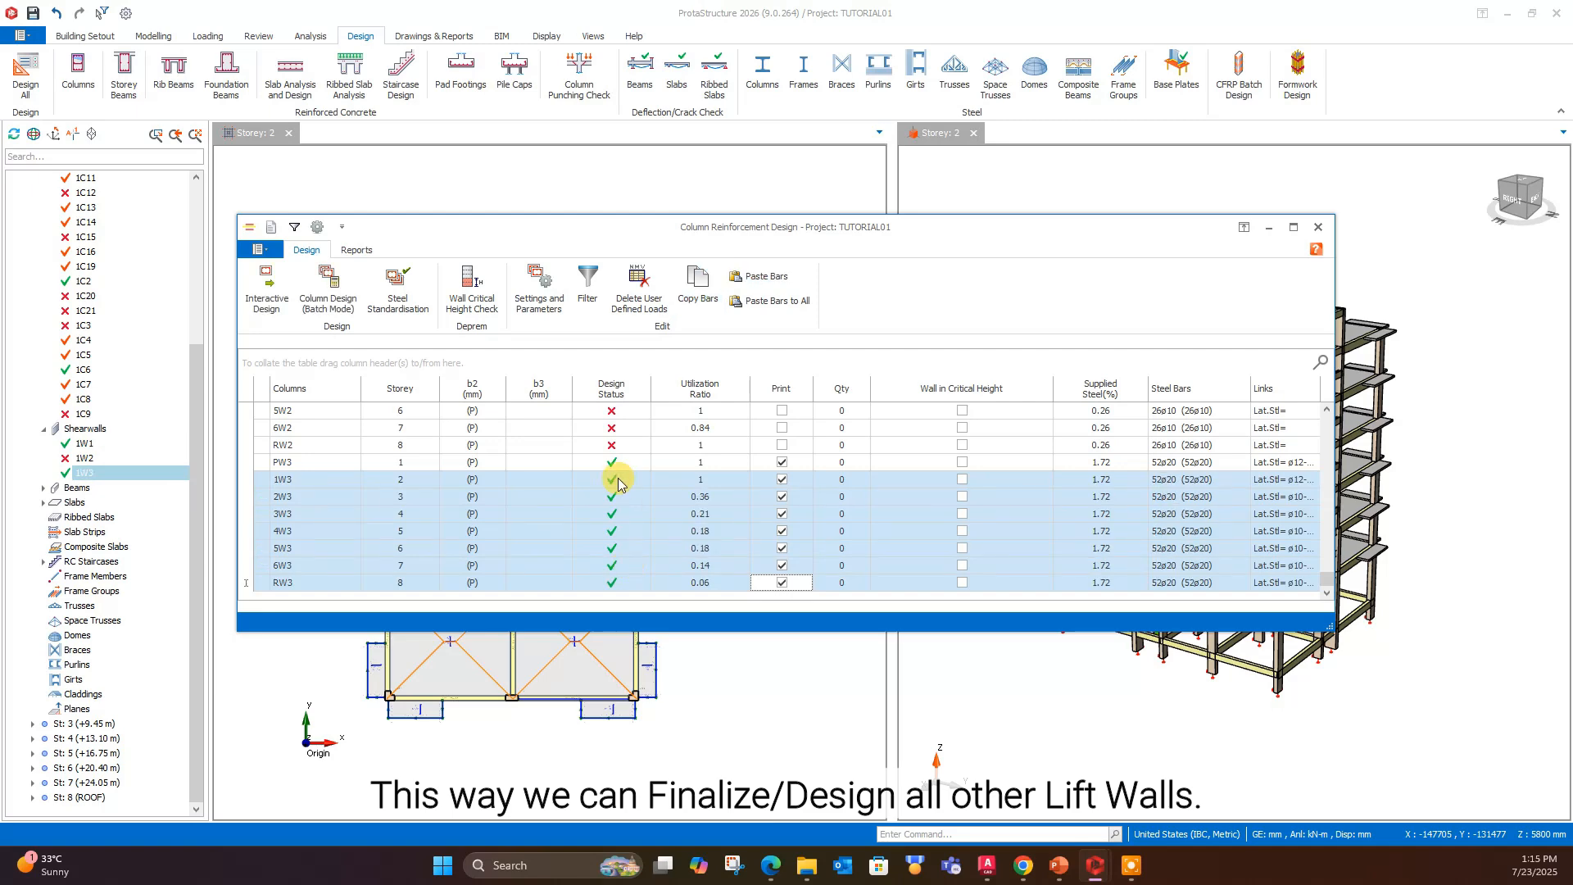
- Examine the elevation drawing of wall 1W3 in Storey 2 and the column design list, then close the column reinforcement design
double_click(455, 487)
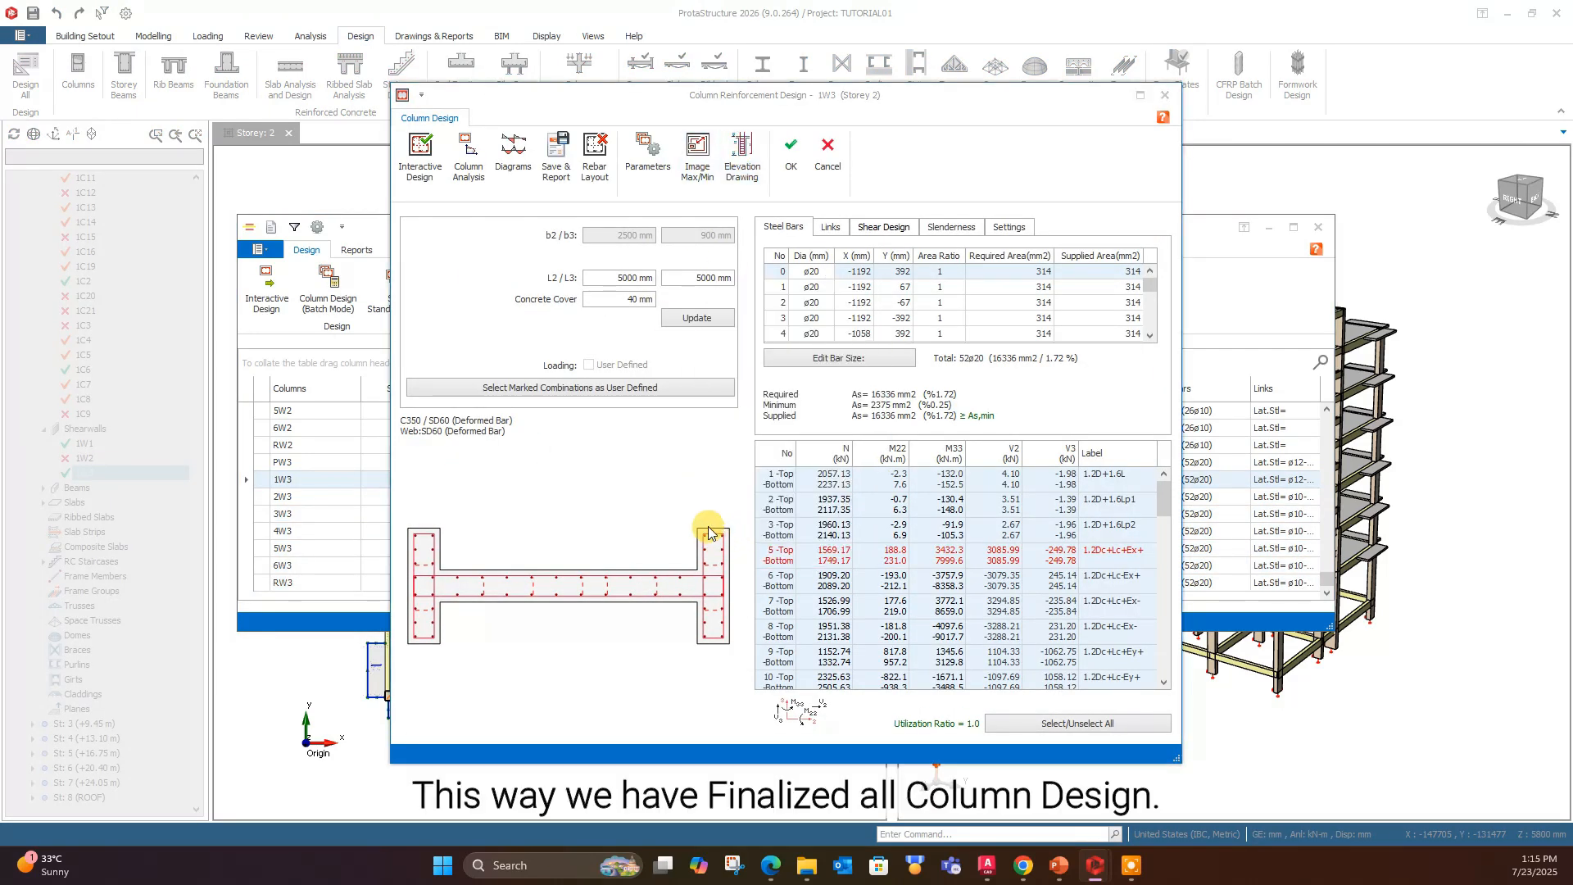
scroll(829, 329, up, 6)
middle_drag(853, 239, 858, 416)
scroll(858, 416, down, 1)
scroll(858, 416, down, 2)
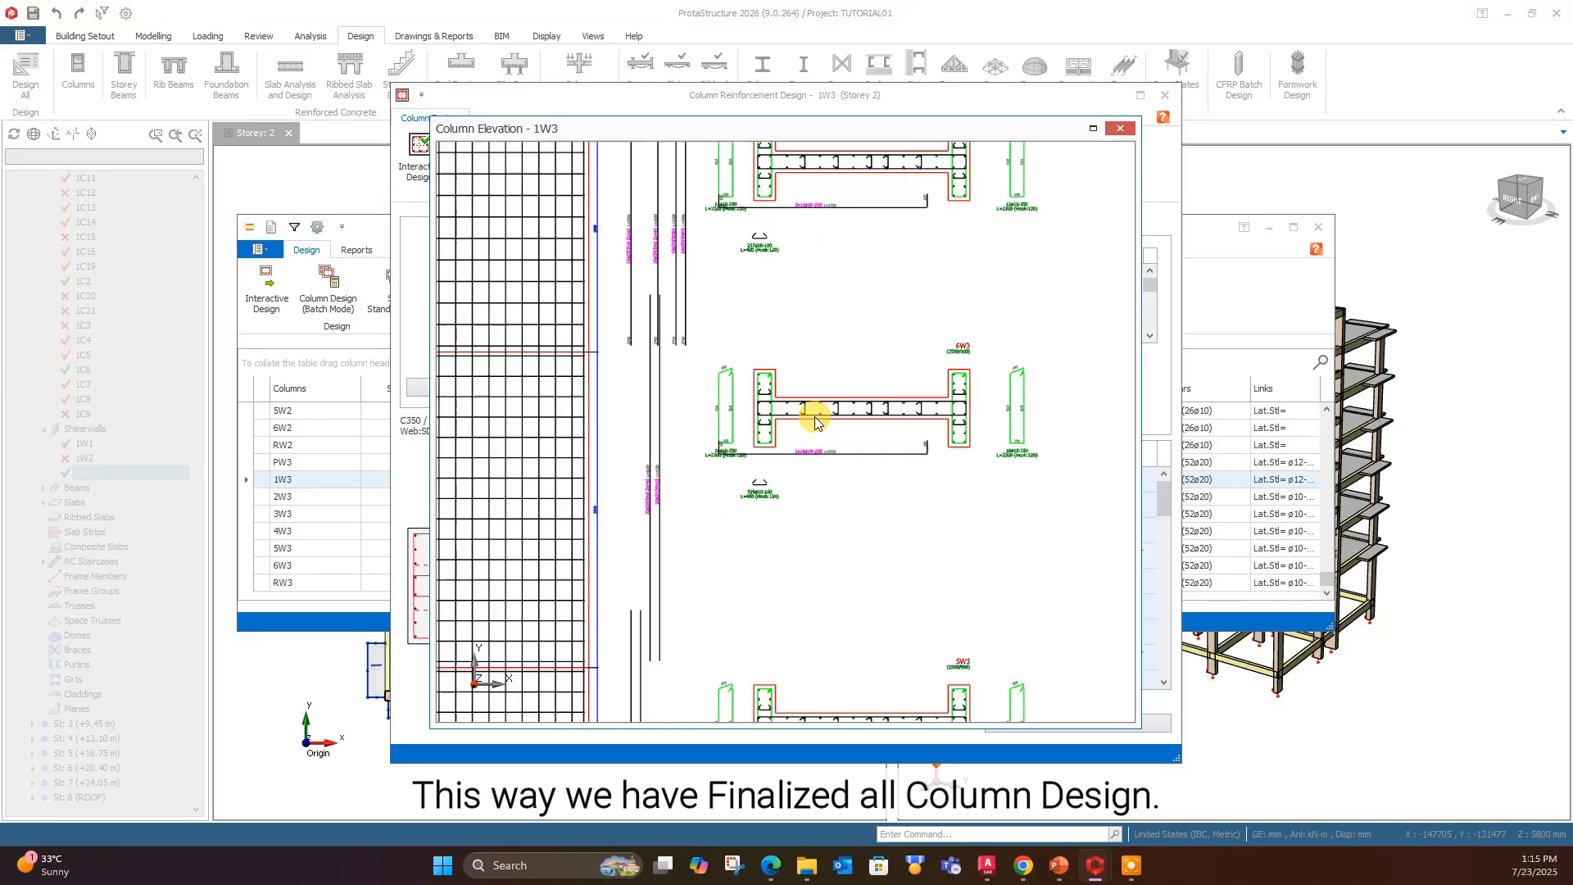
scroll(814, 411, up, 2)
click(1120, 127)
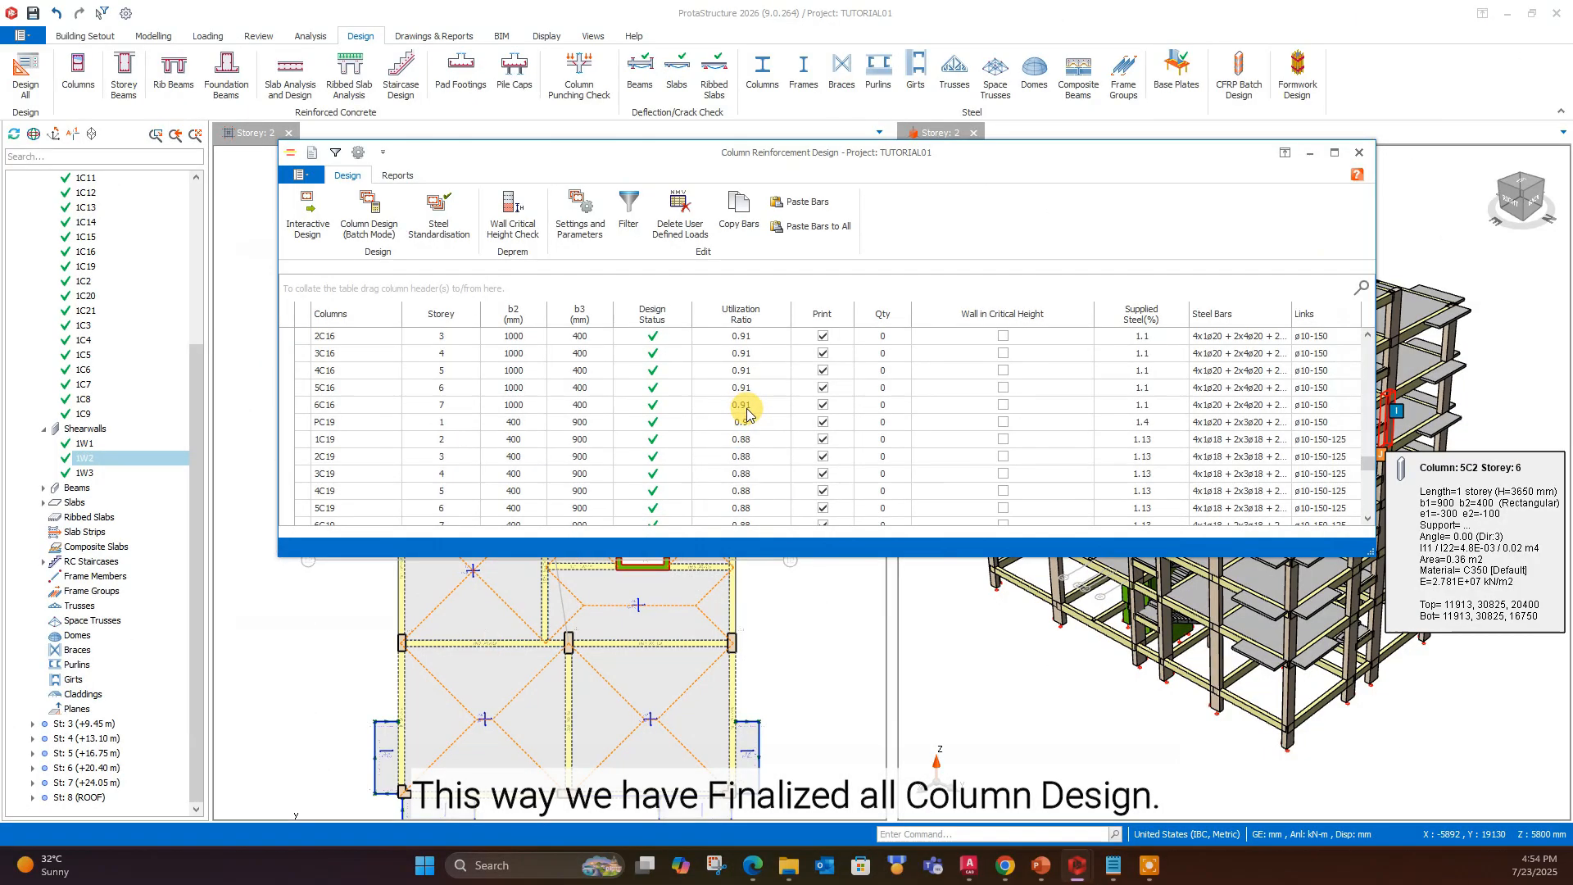
scroll(723, 393, down, 3)
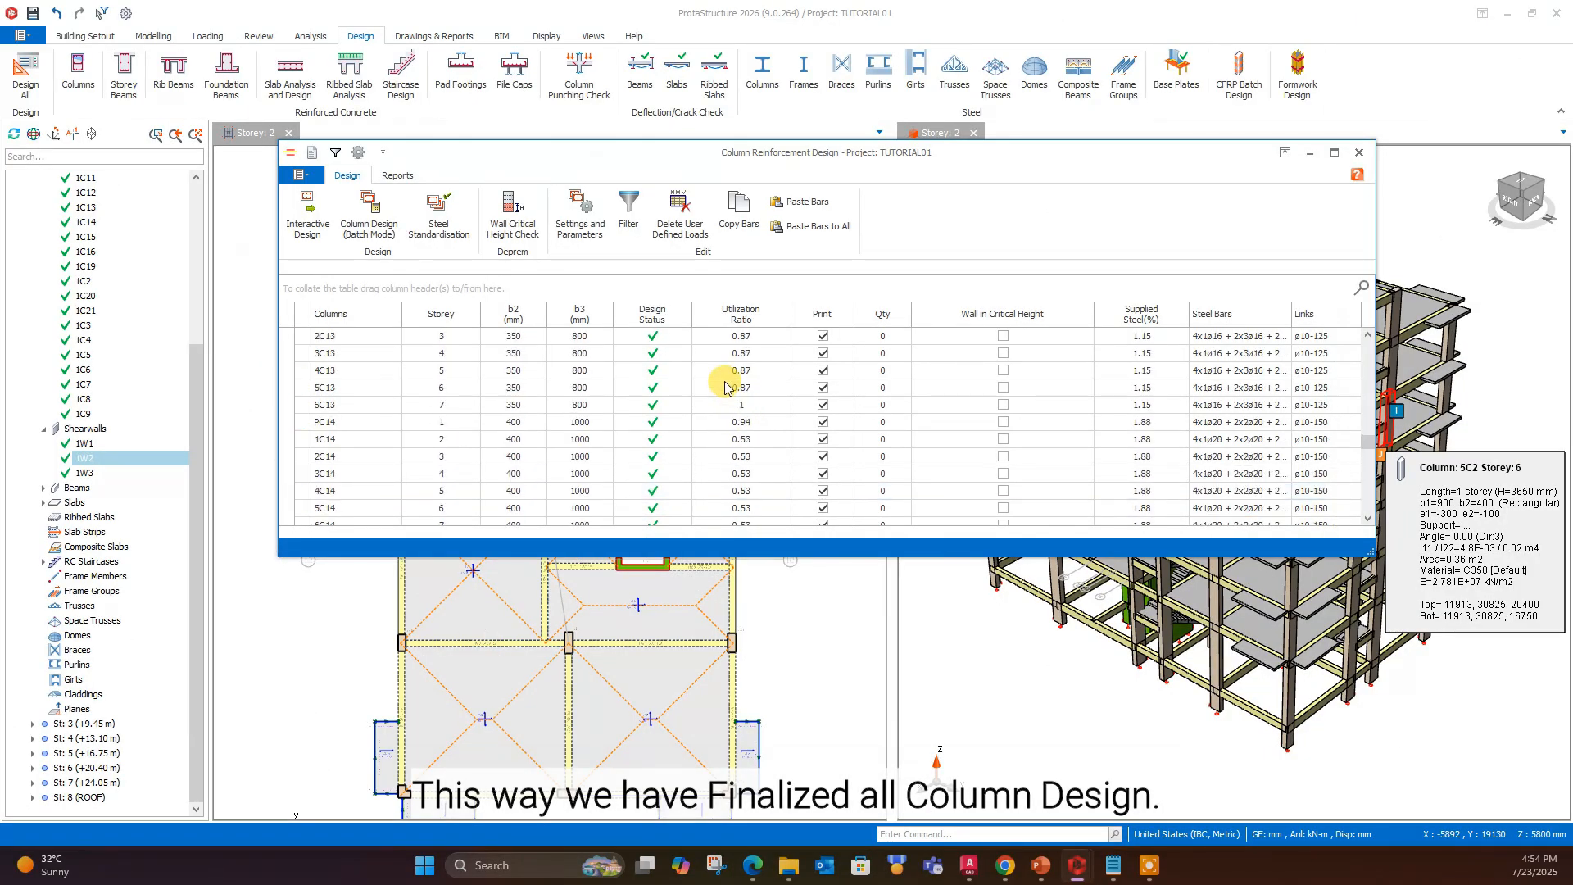
click(1359, 152)
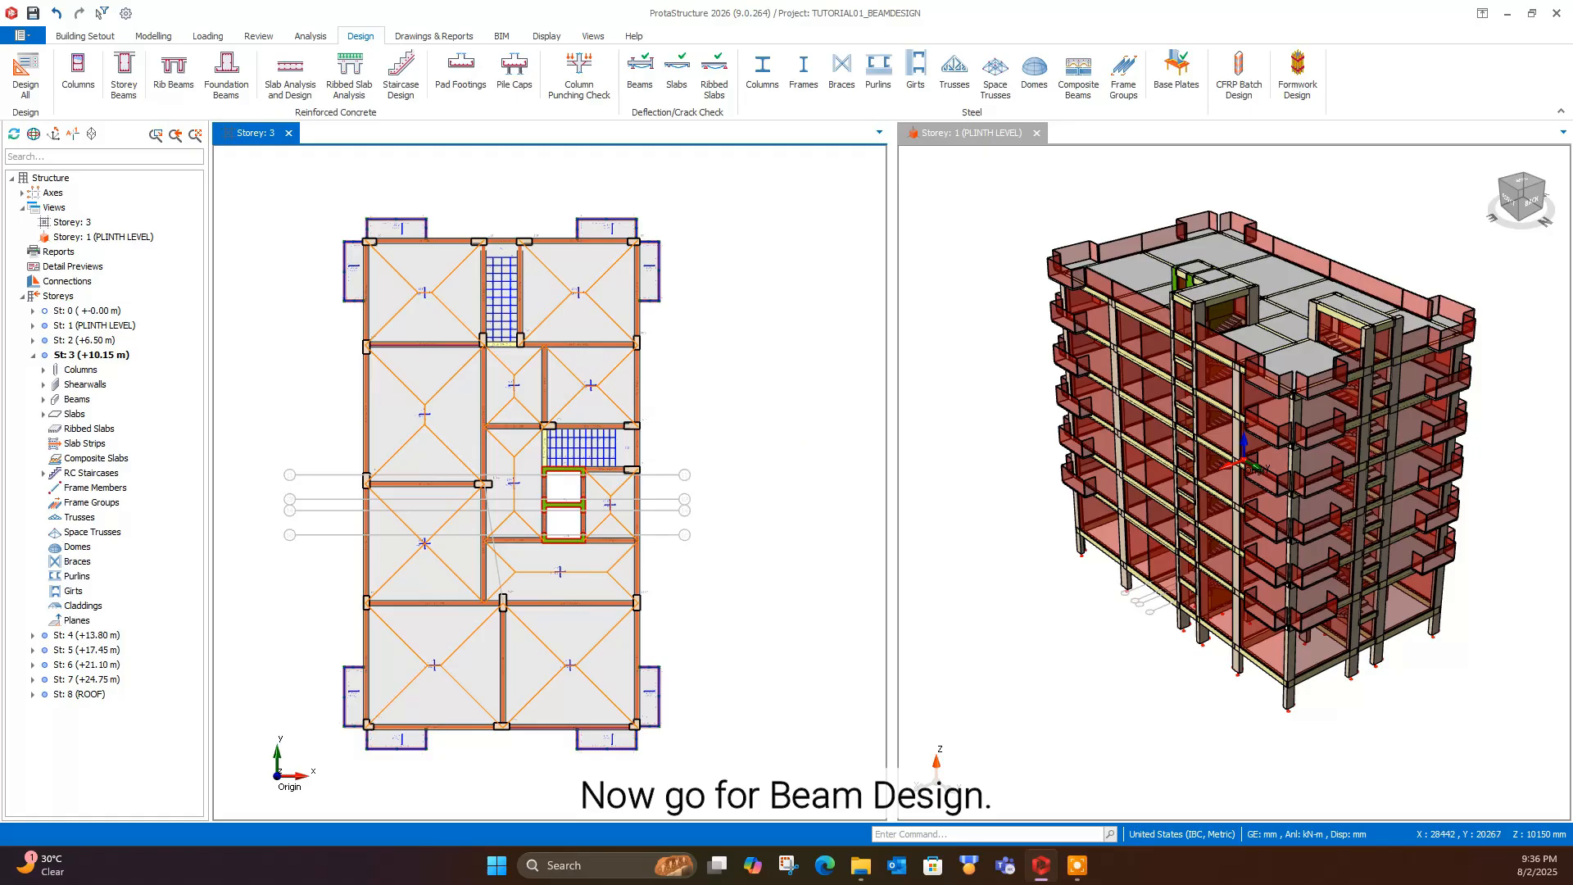
- Run the batch mode storey beam design for All Storeys with the Re-select All Bars option
click(124, 72)
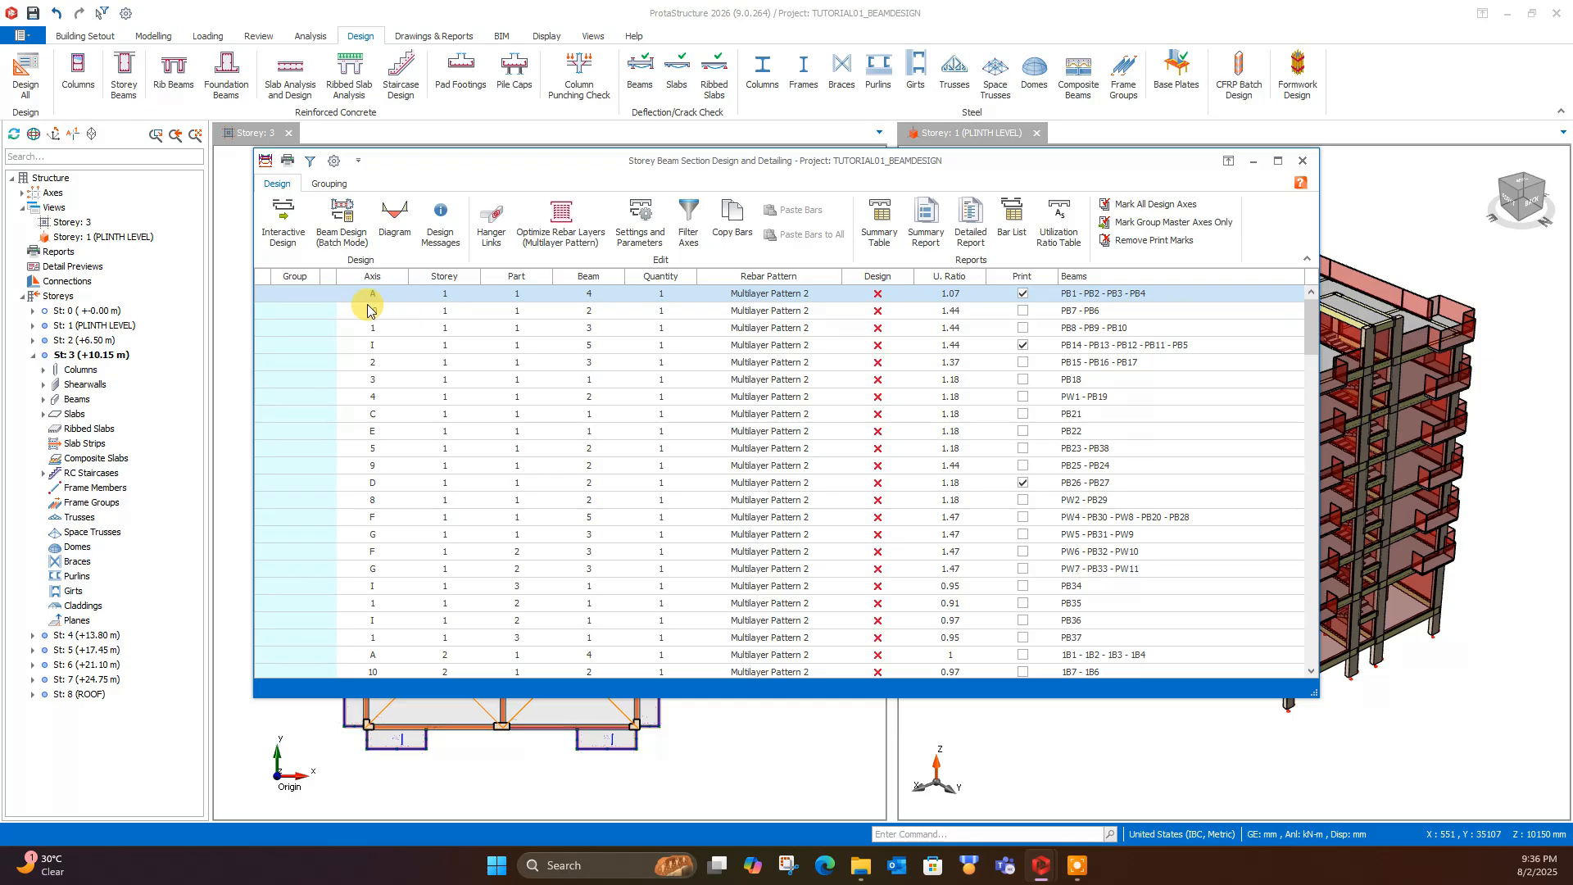
click(342, 226)
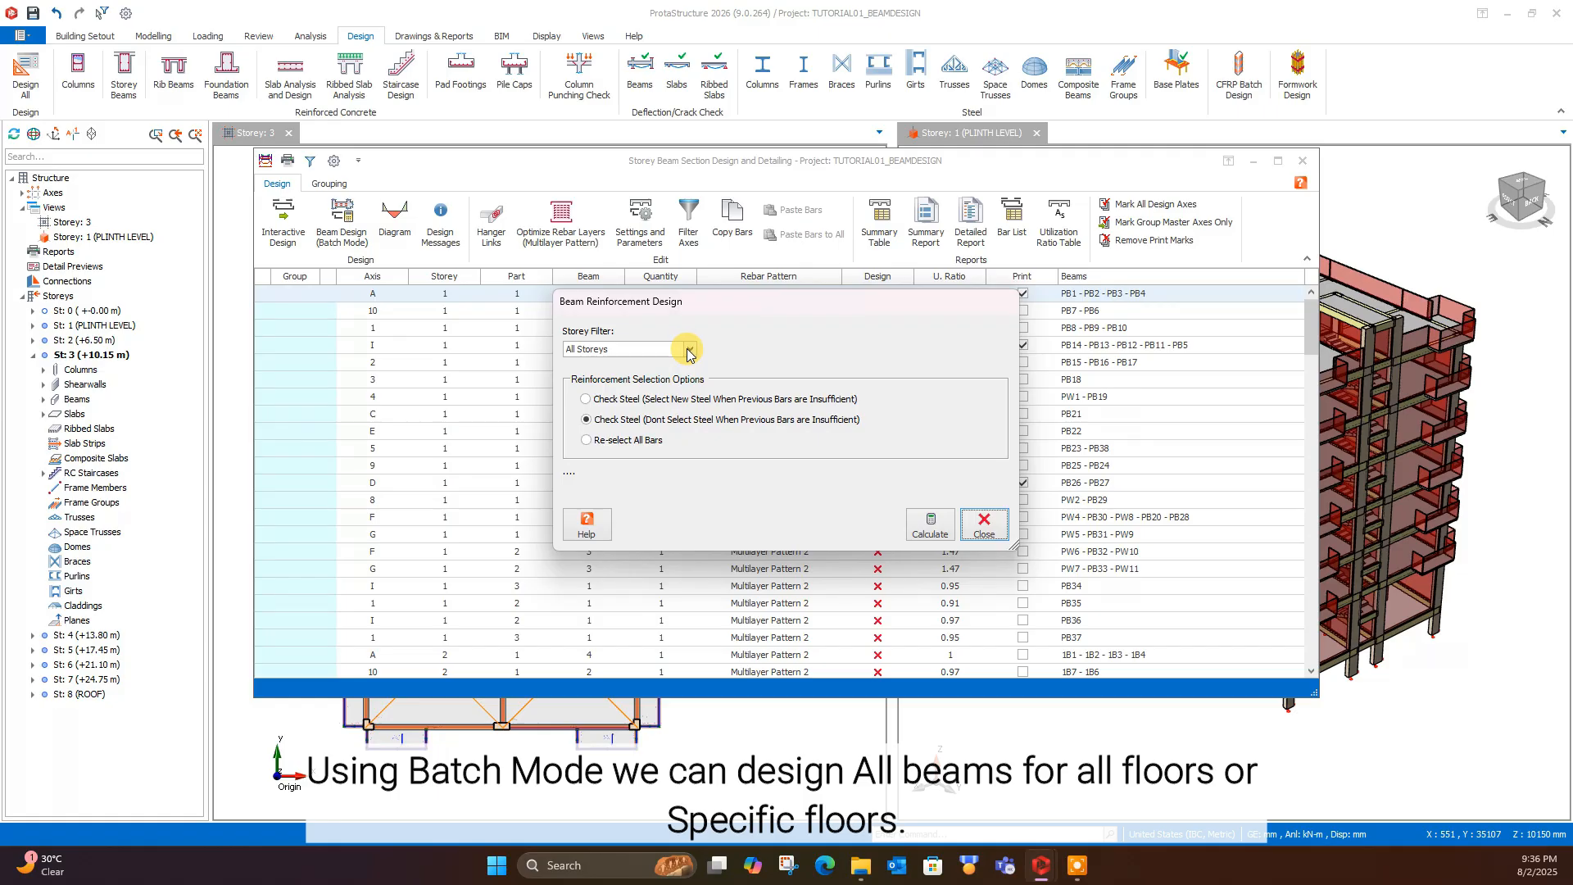
click(688, 349)
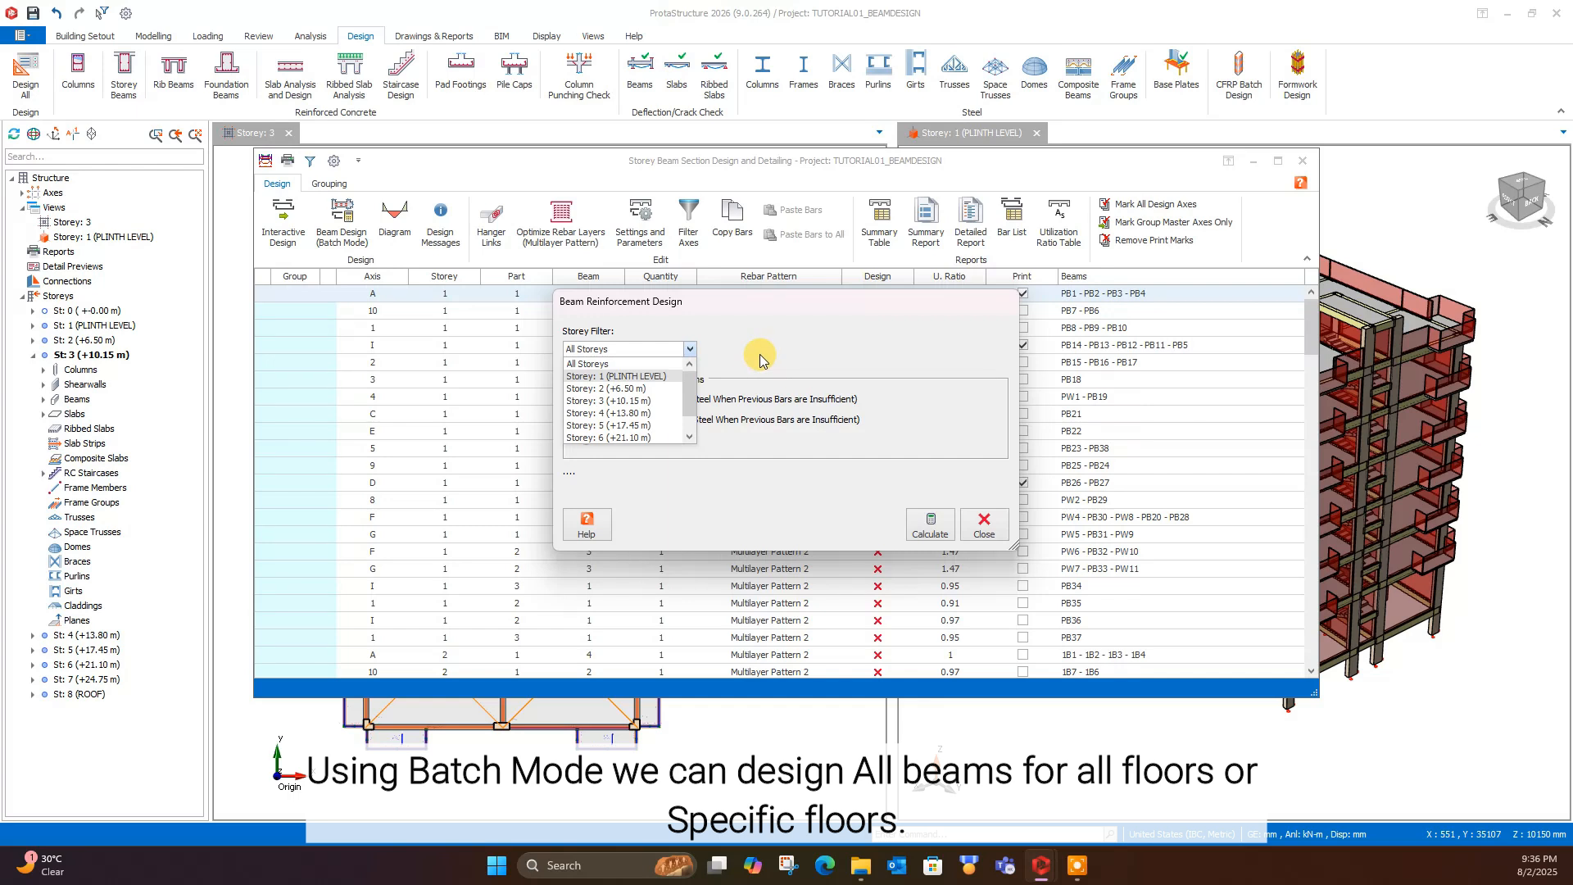
click(737, 351)
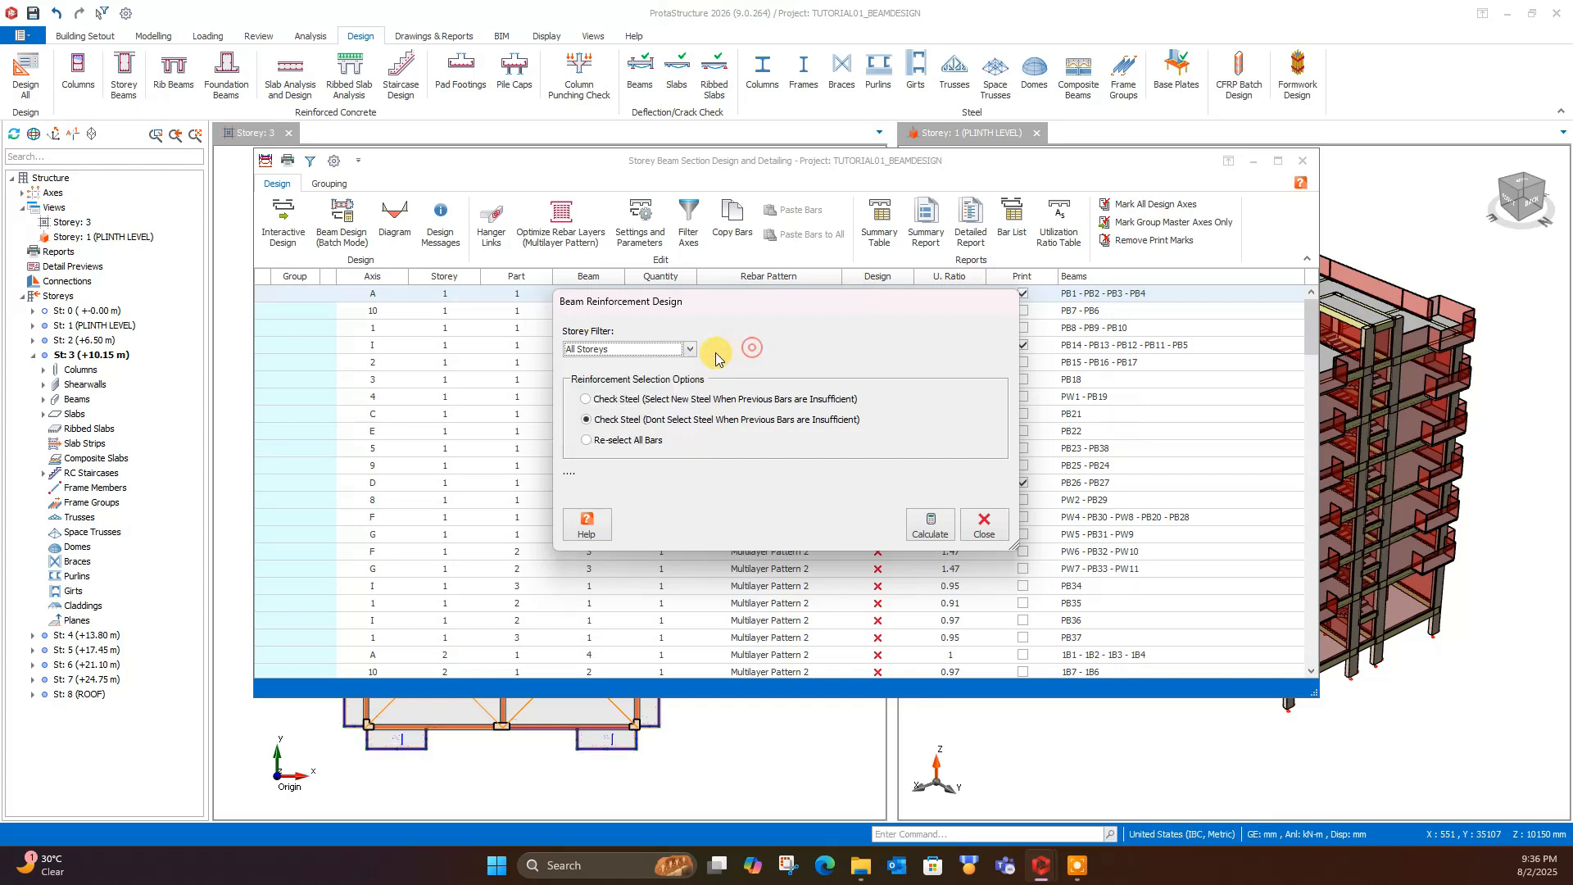
click(604, 440)
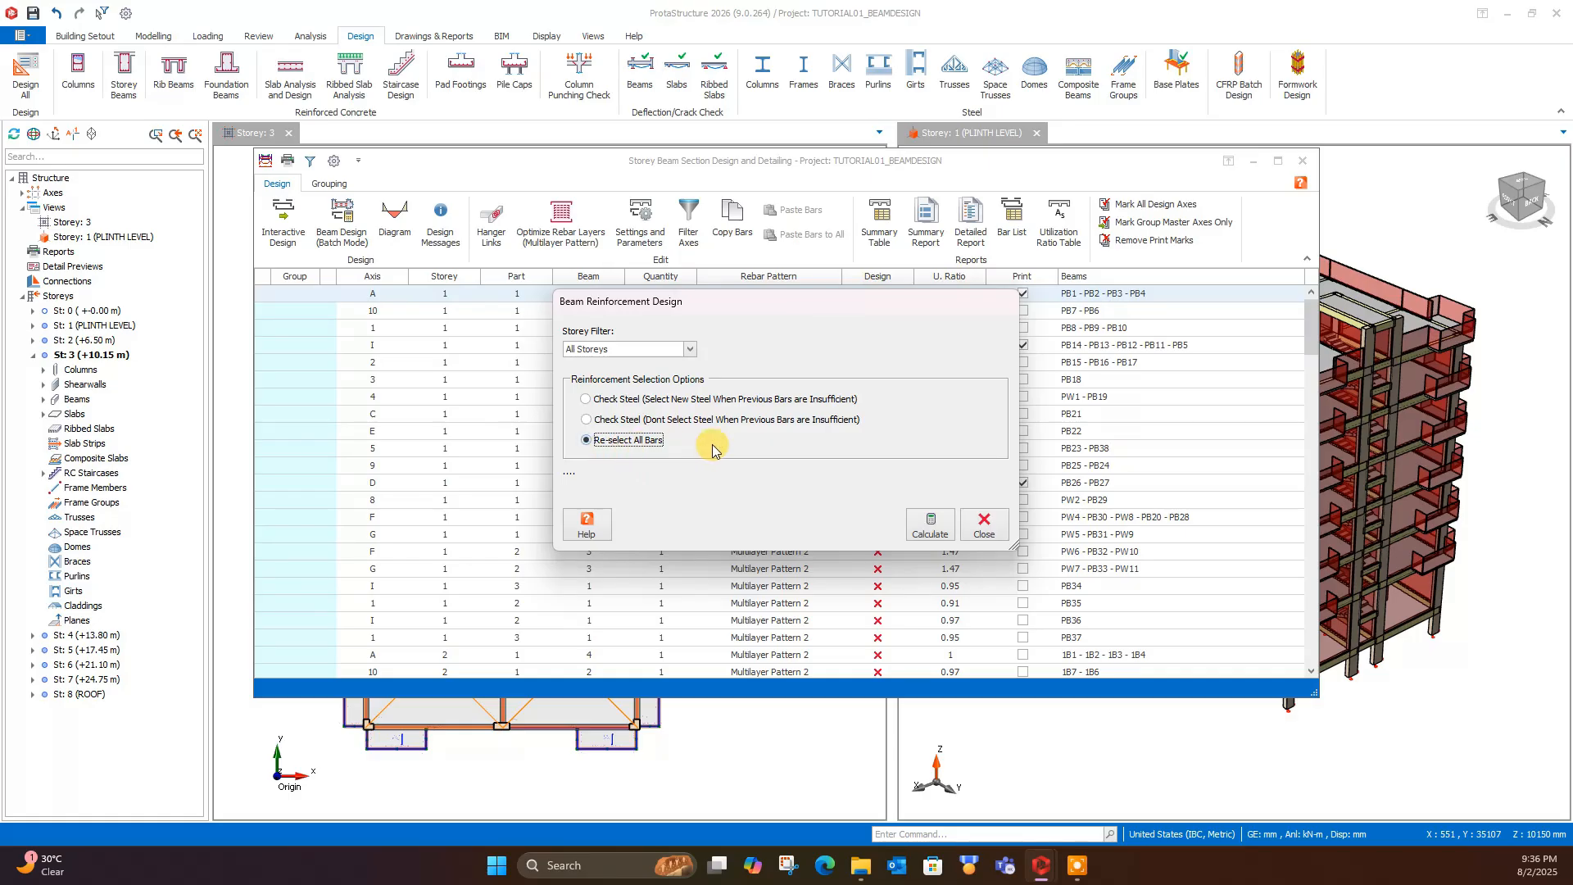
click(924, 534)
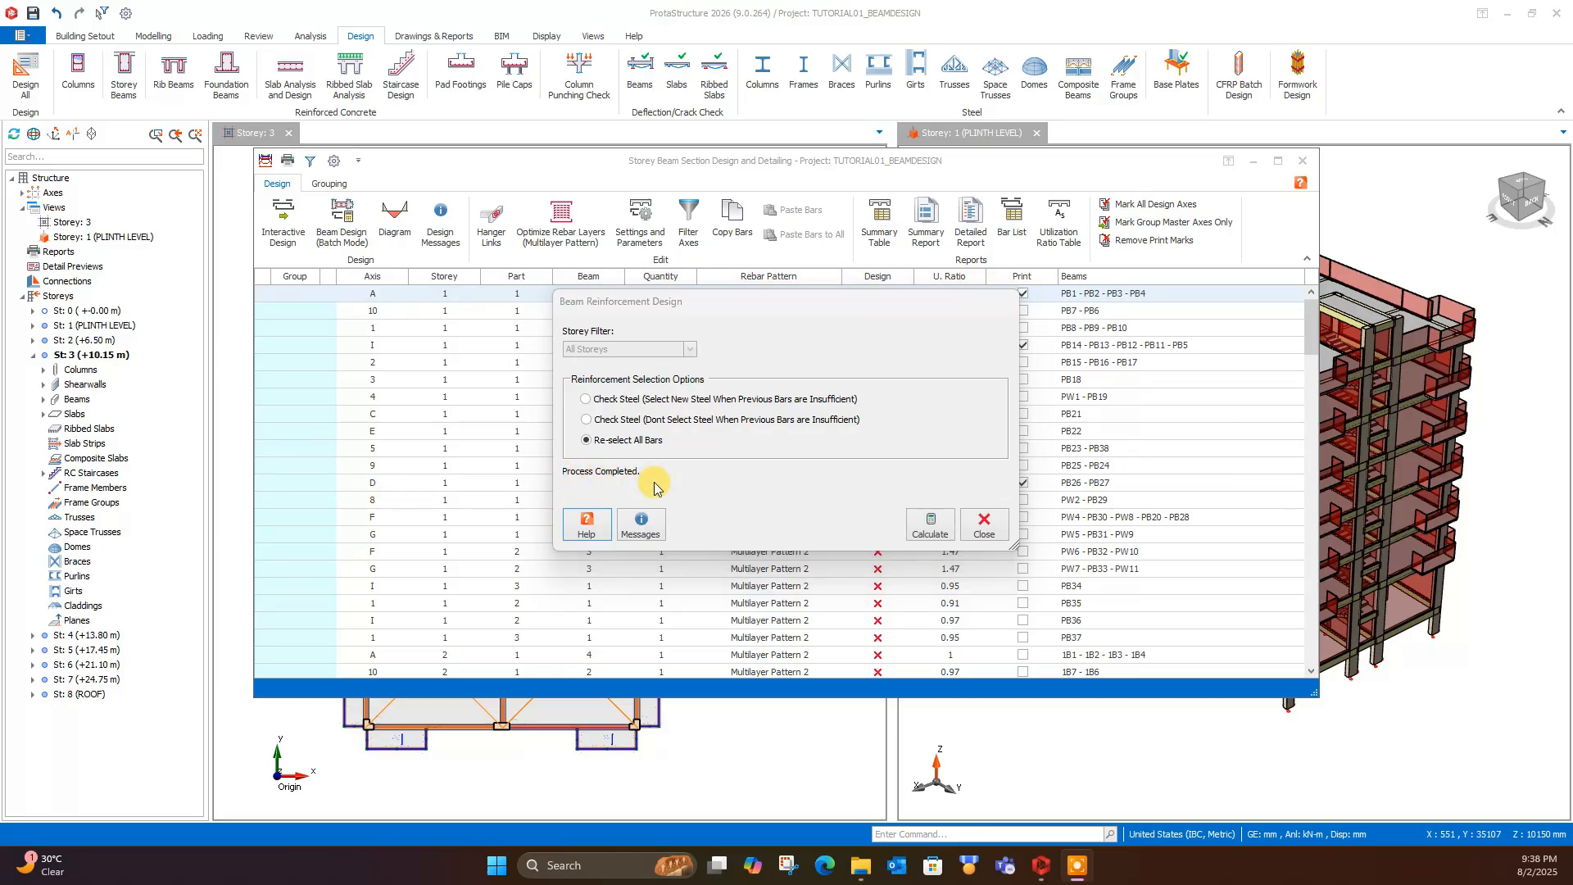
click(985, 529)
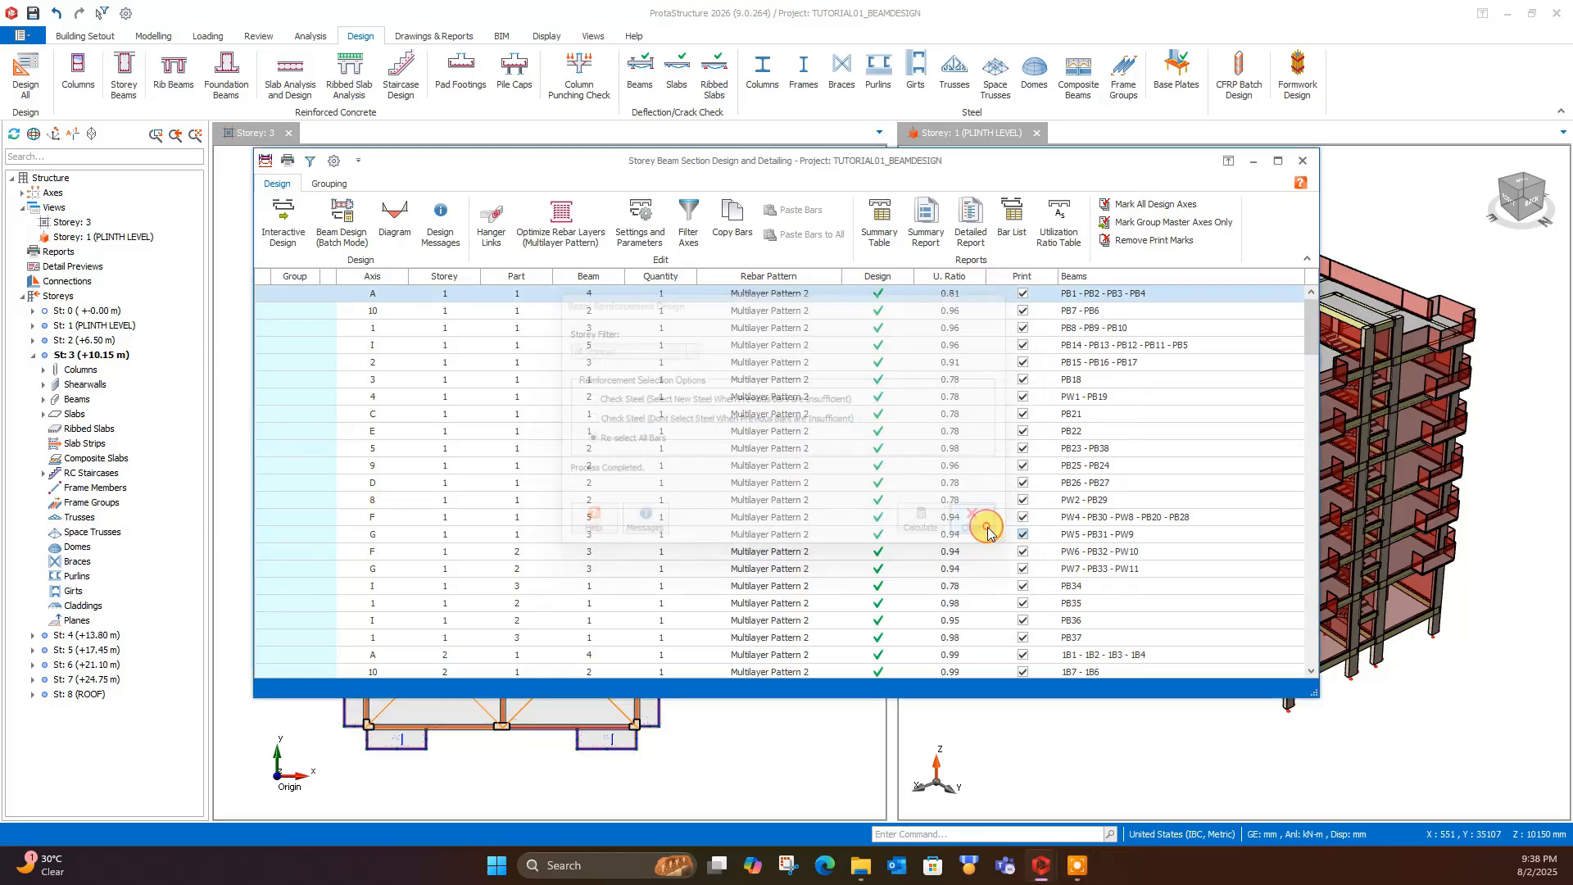
- Examine the beam labels, design status and utilization ratios of the beam axes across all storeys
scroll(836, 505, down, 1)
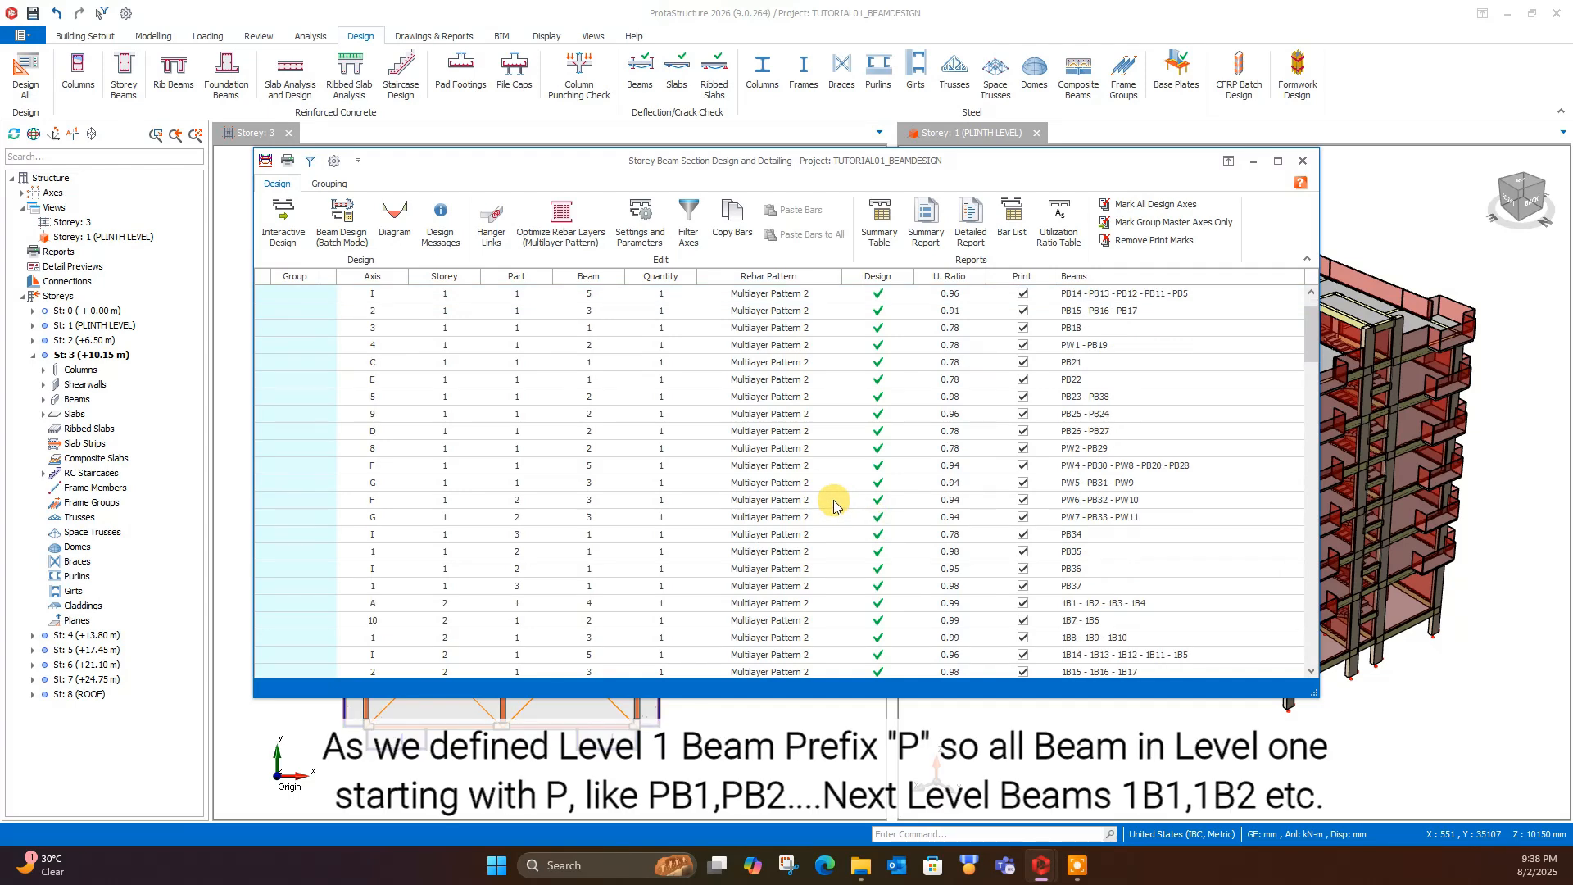
scroll(836, 505, up, 1)
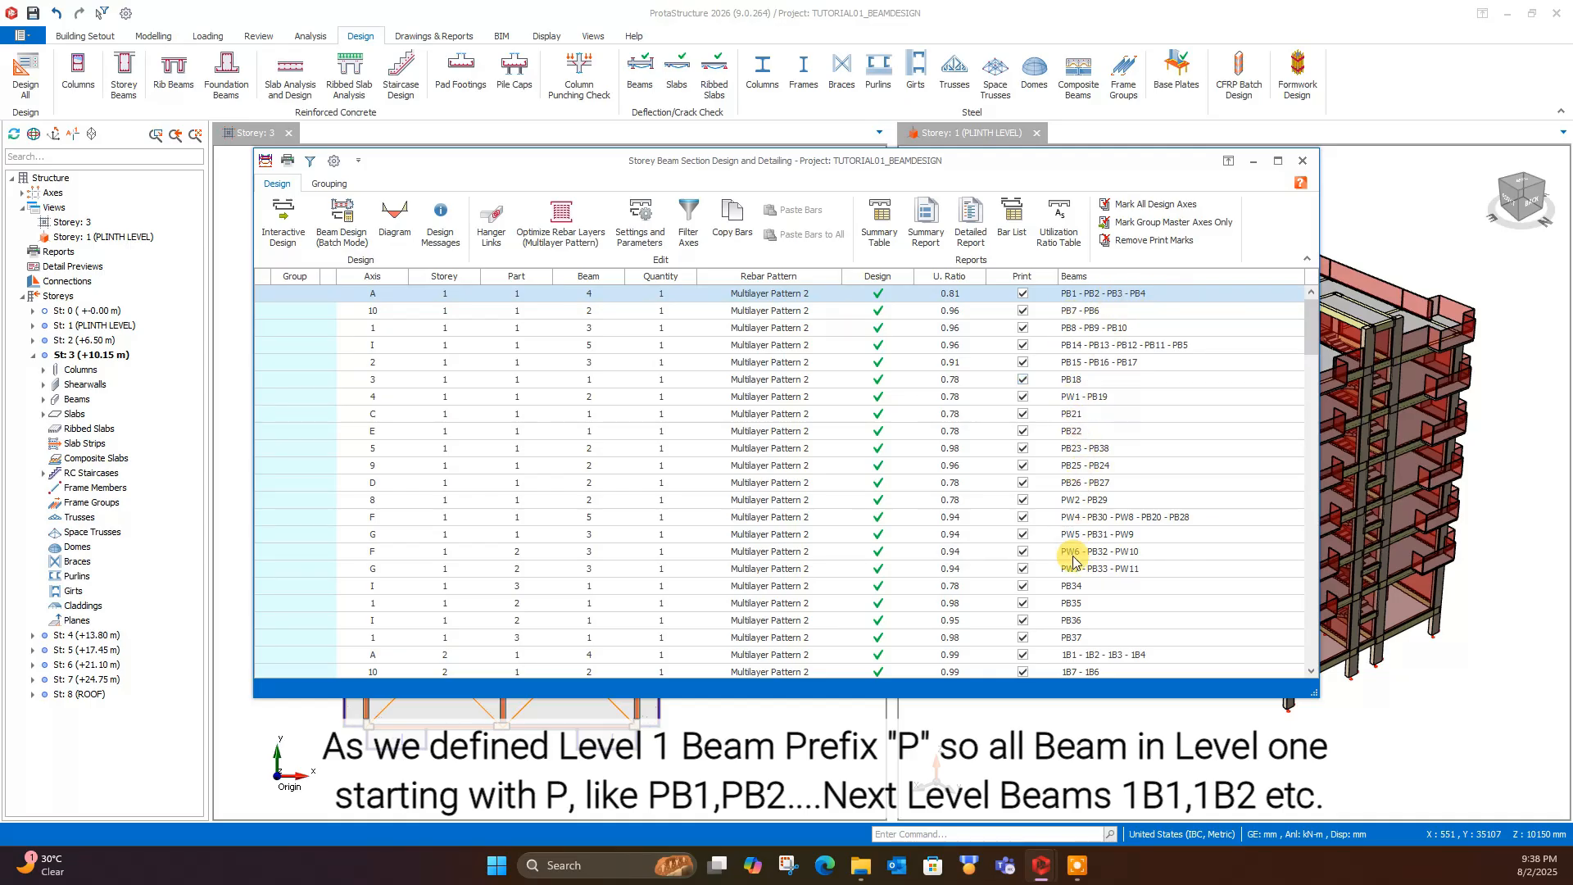
scroll(1080, 610, down, 1)
click(1065, 604)
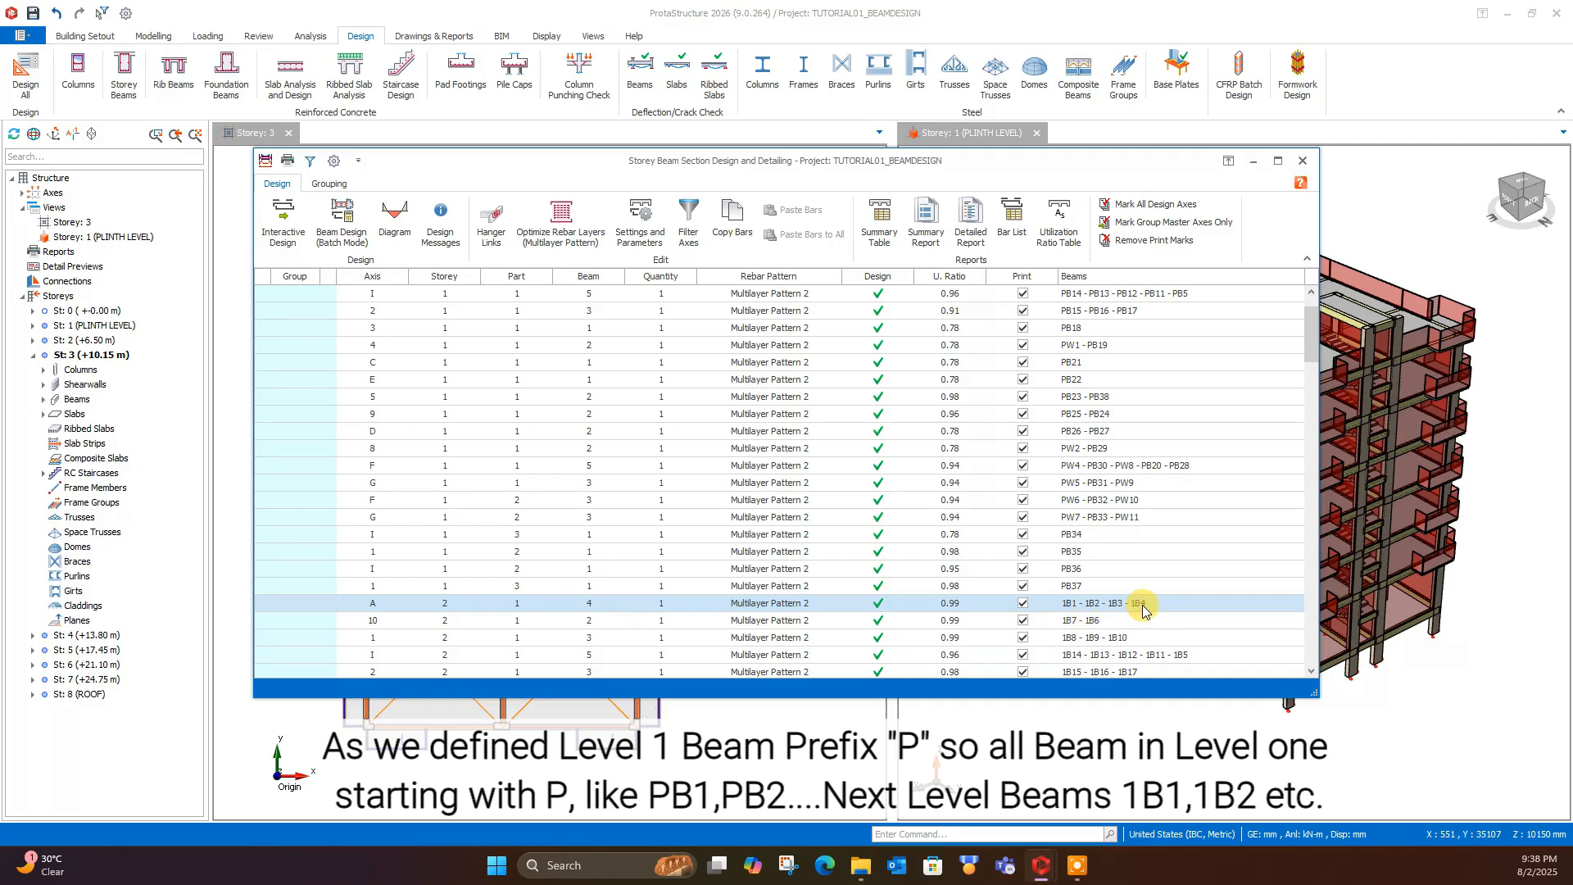
scroll(983, 577, down, 1)
scroll(983, 578, down, 20)
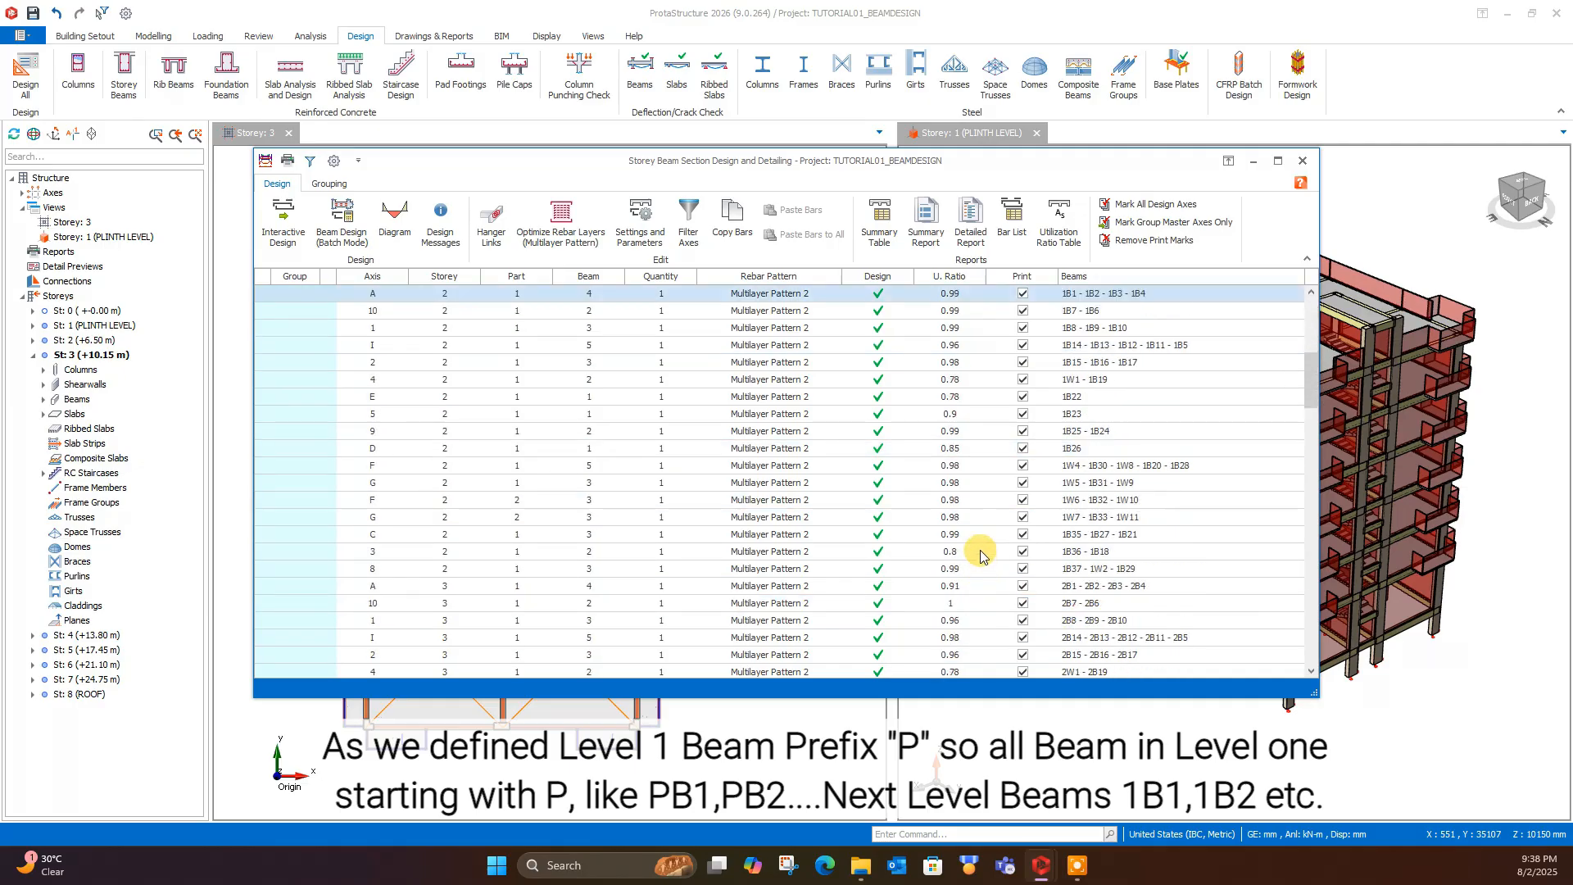
scroll(976, 564, up, 15)
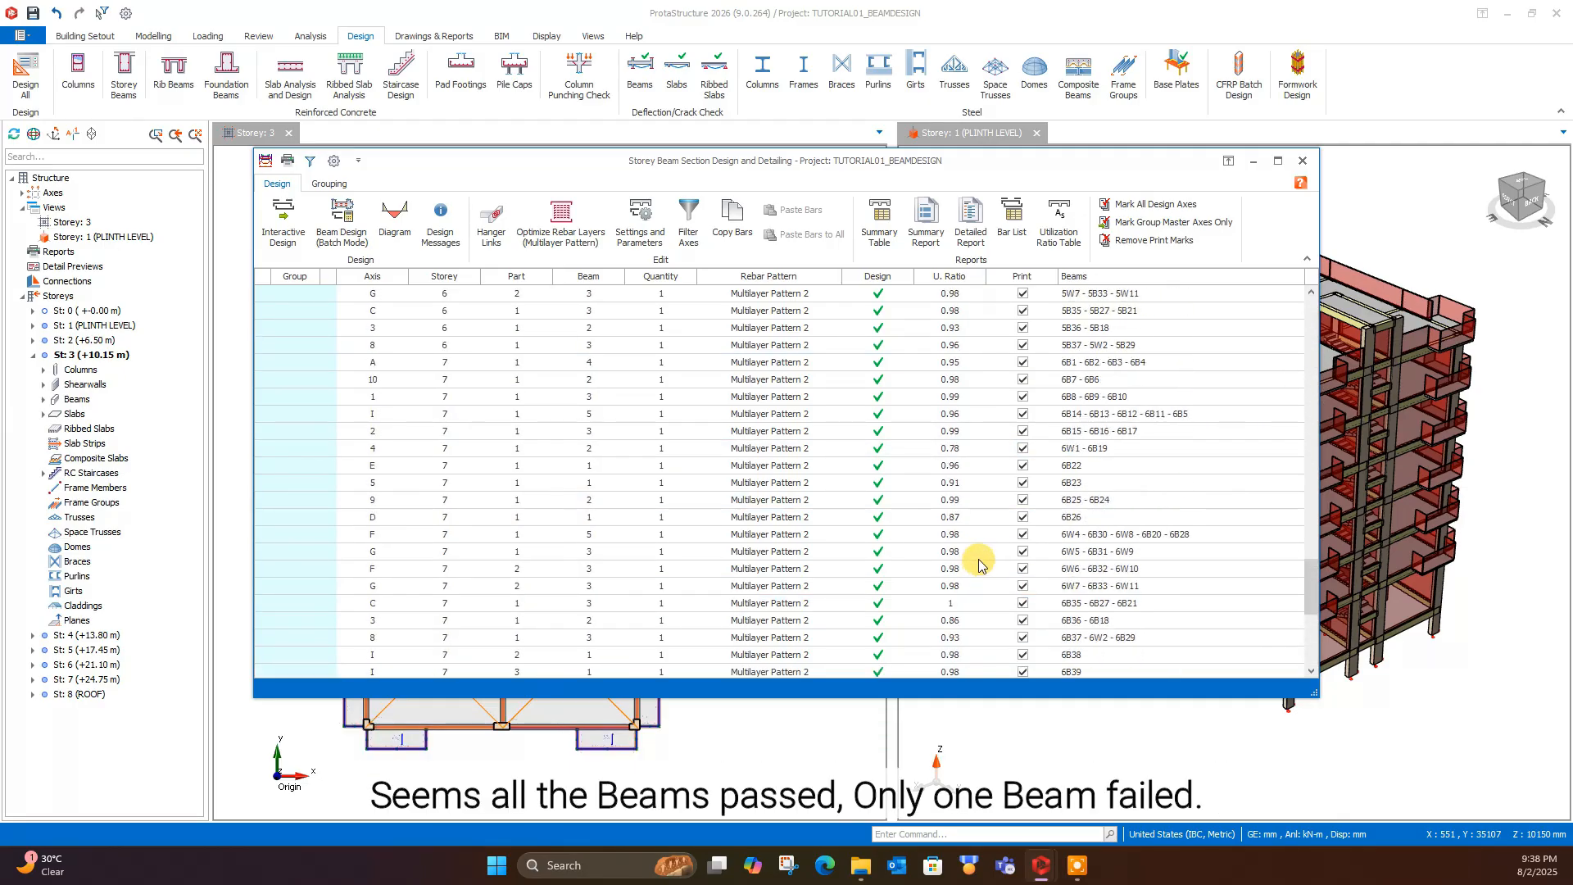
scroll(979, 559, down, 1)
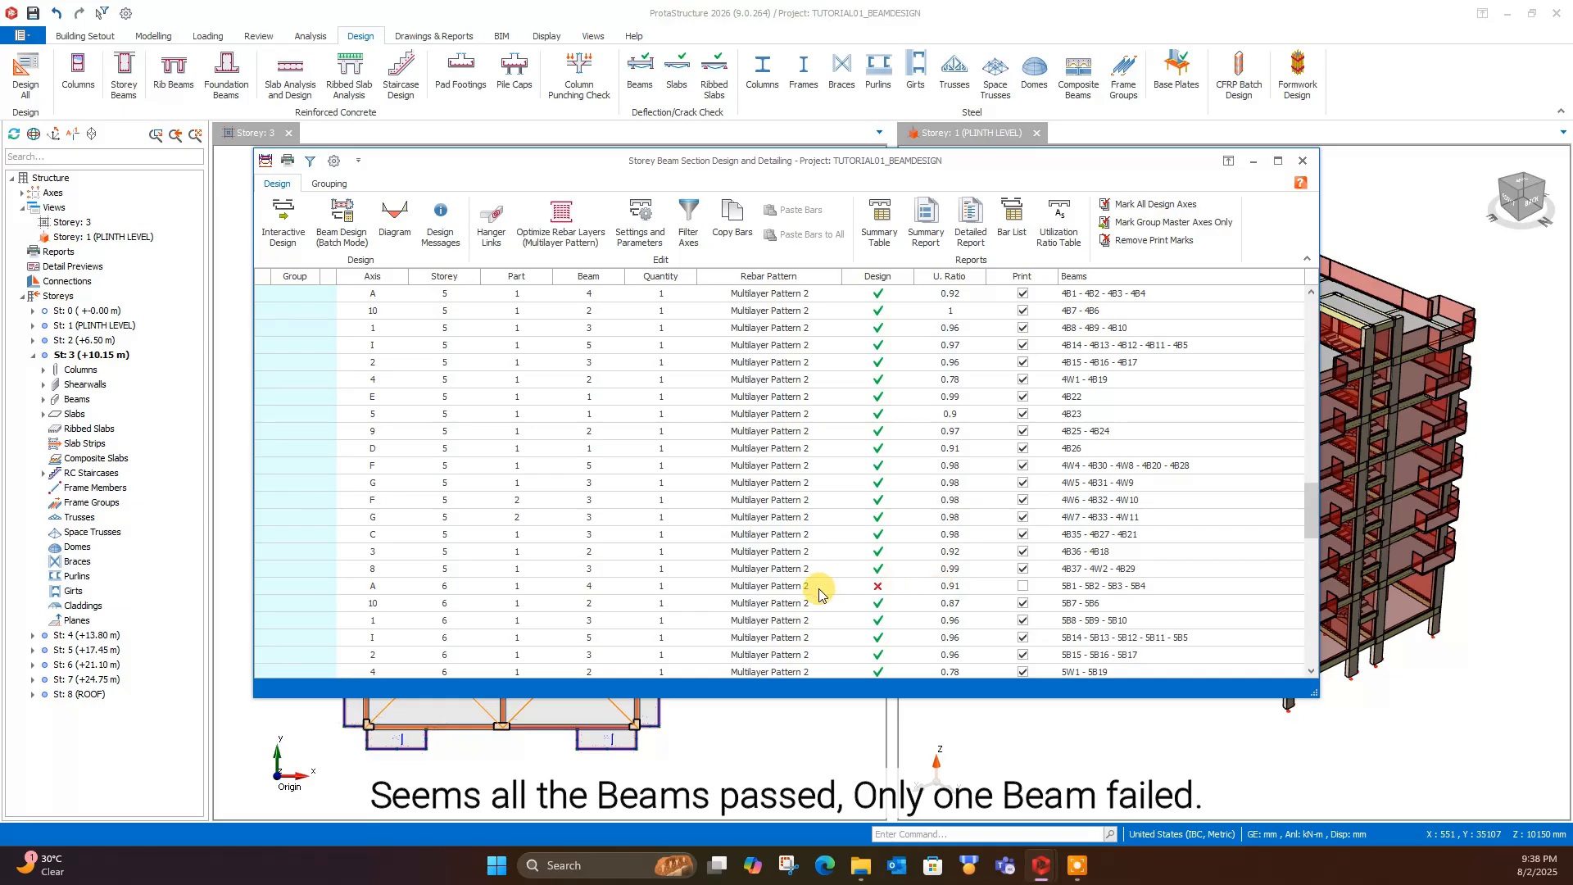
scroll(864, 592, up, 20)
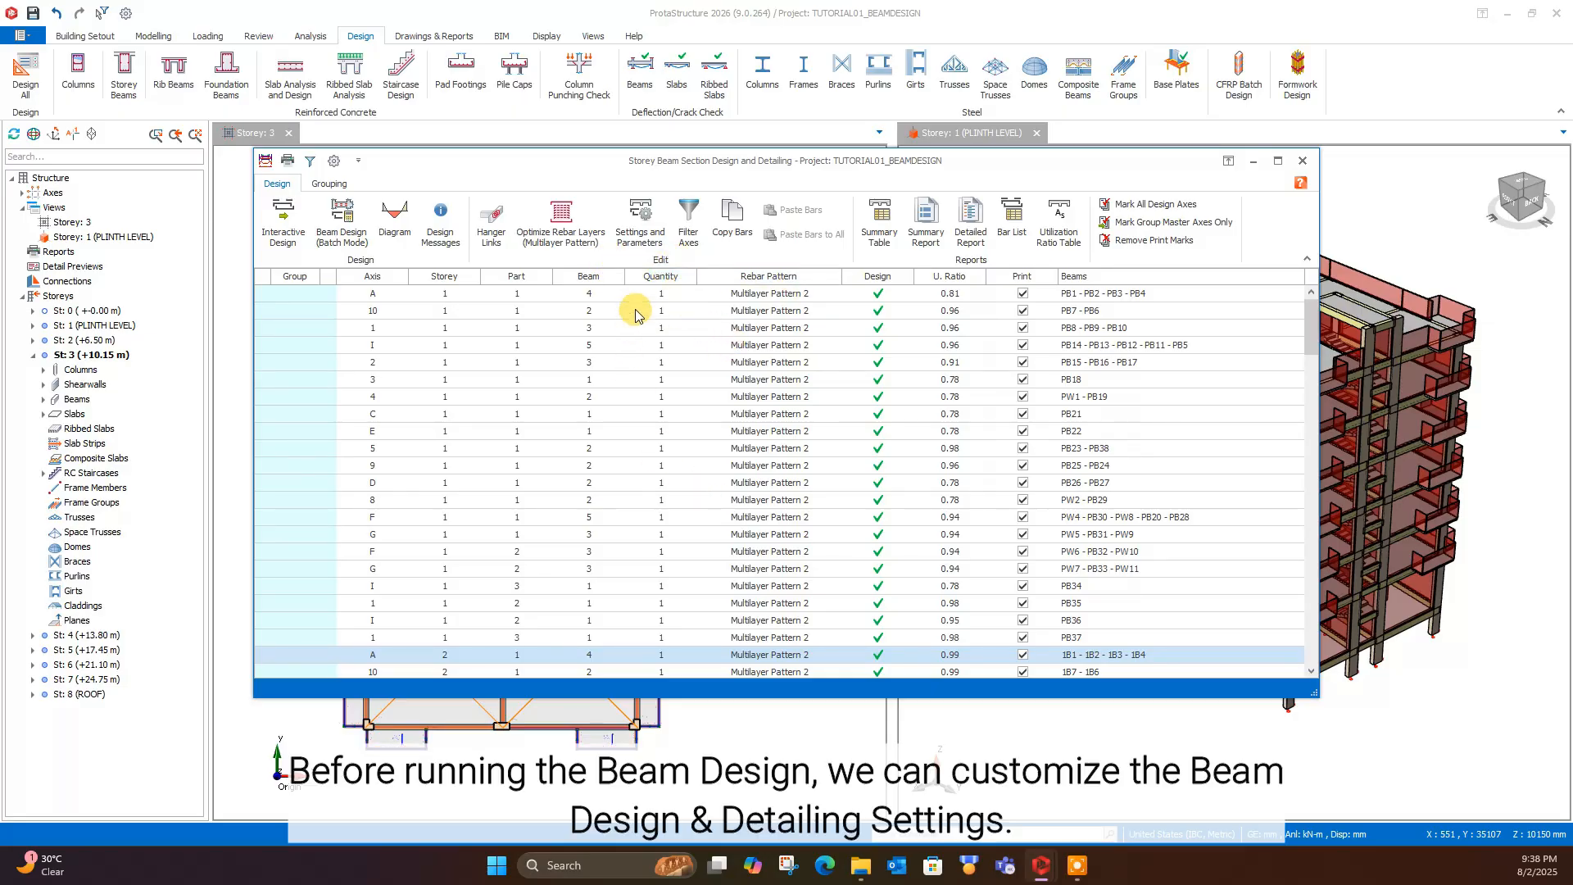
- Set the floor beam parameters to minimum steel diameter ø16, maximum steel diameter ø20 and minimum hanger bar diameter ø16
click(648, 233)
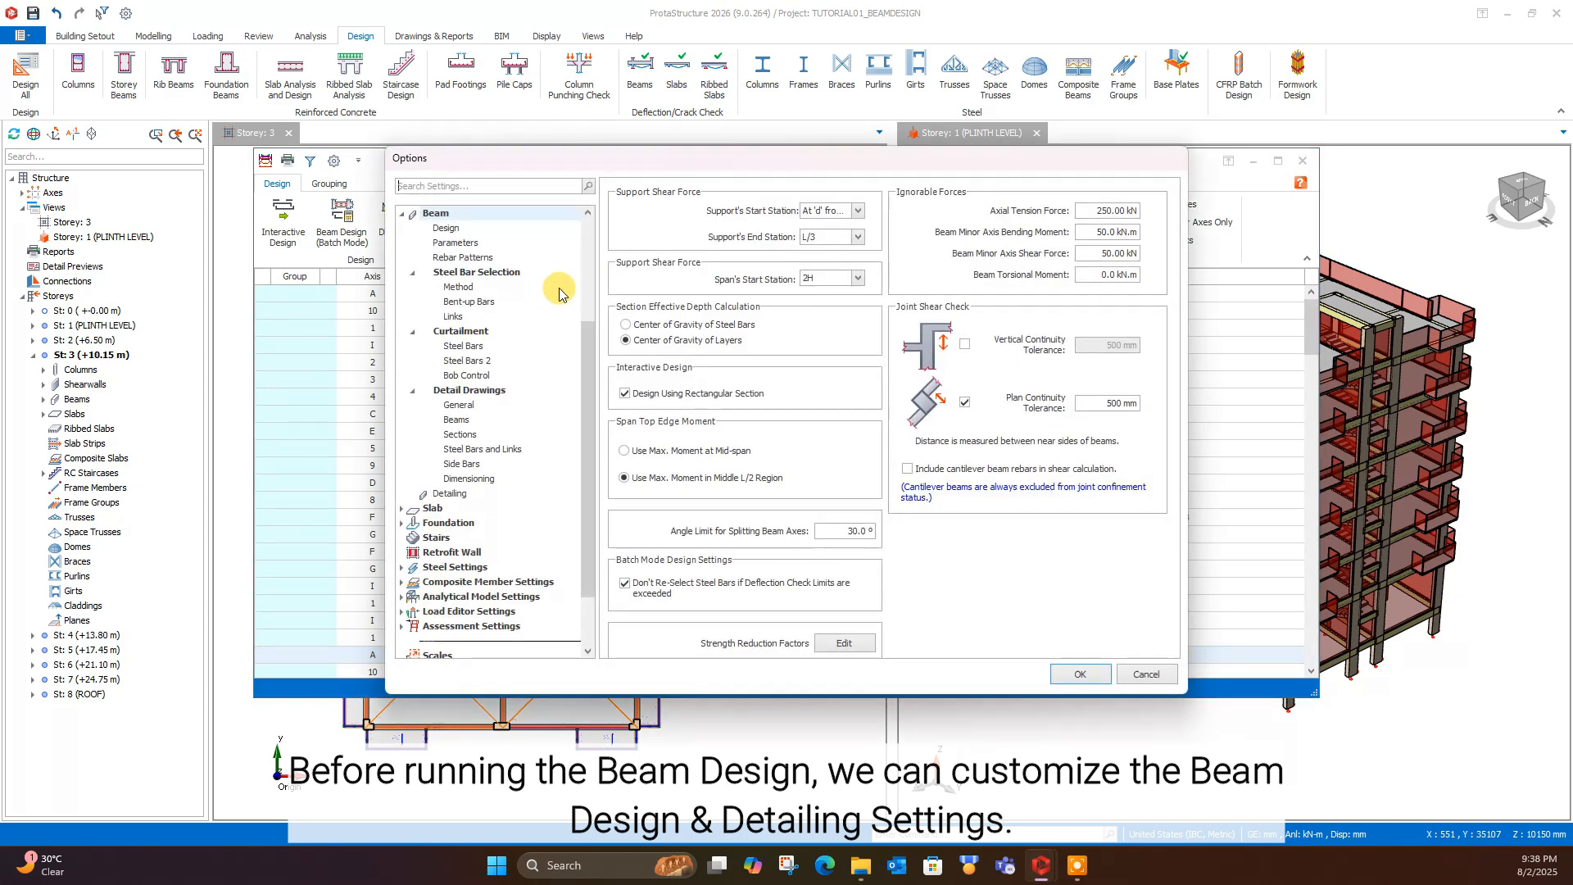
click(456, 242)
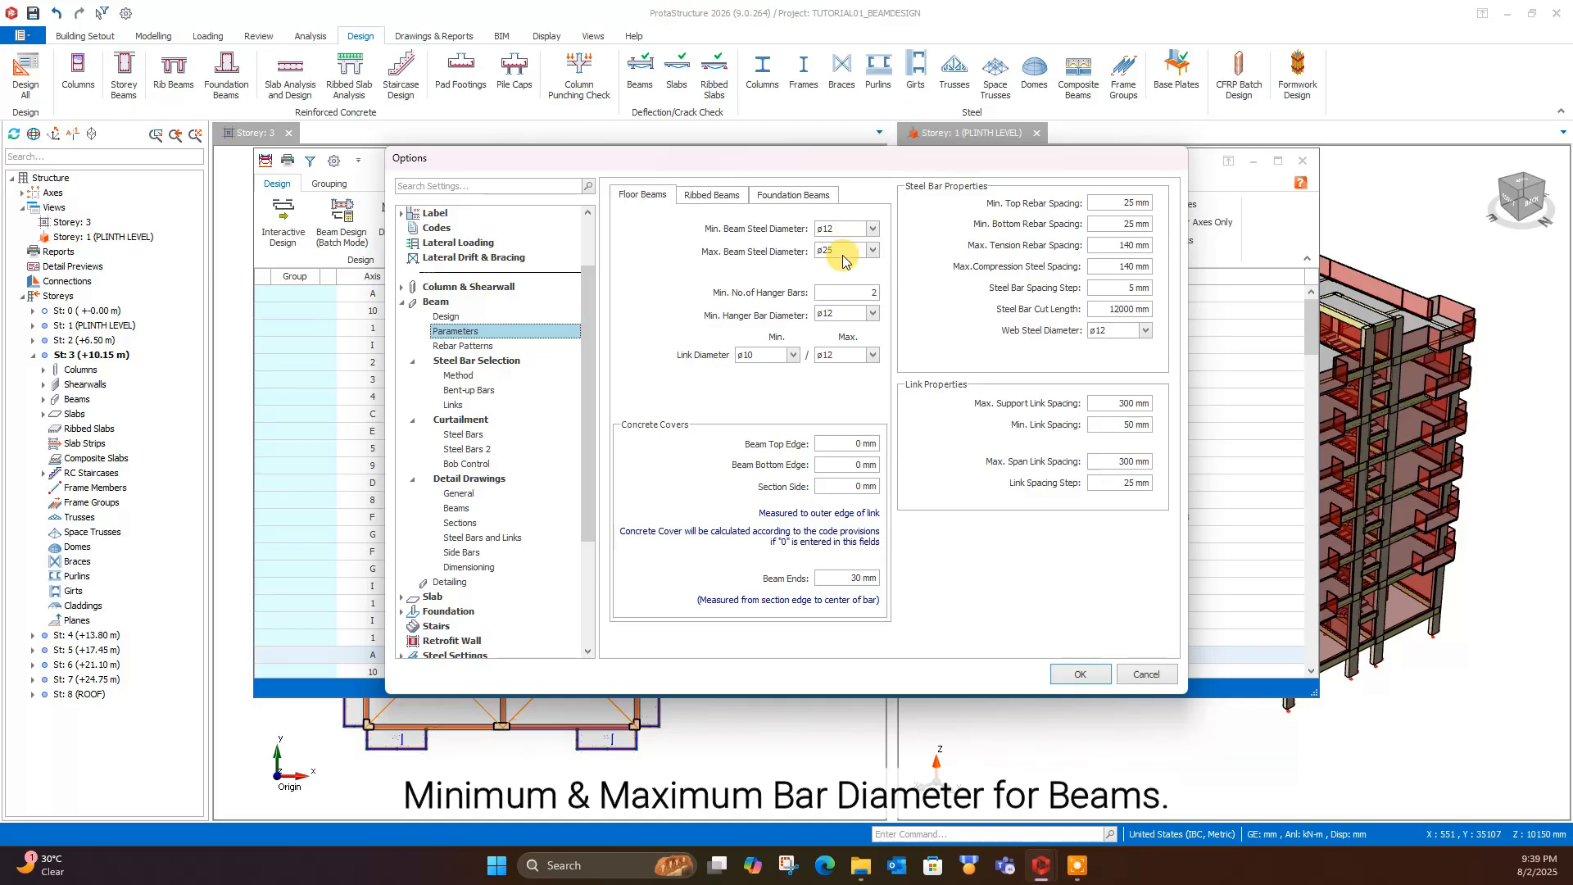
click(868, 234)
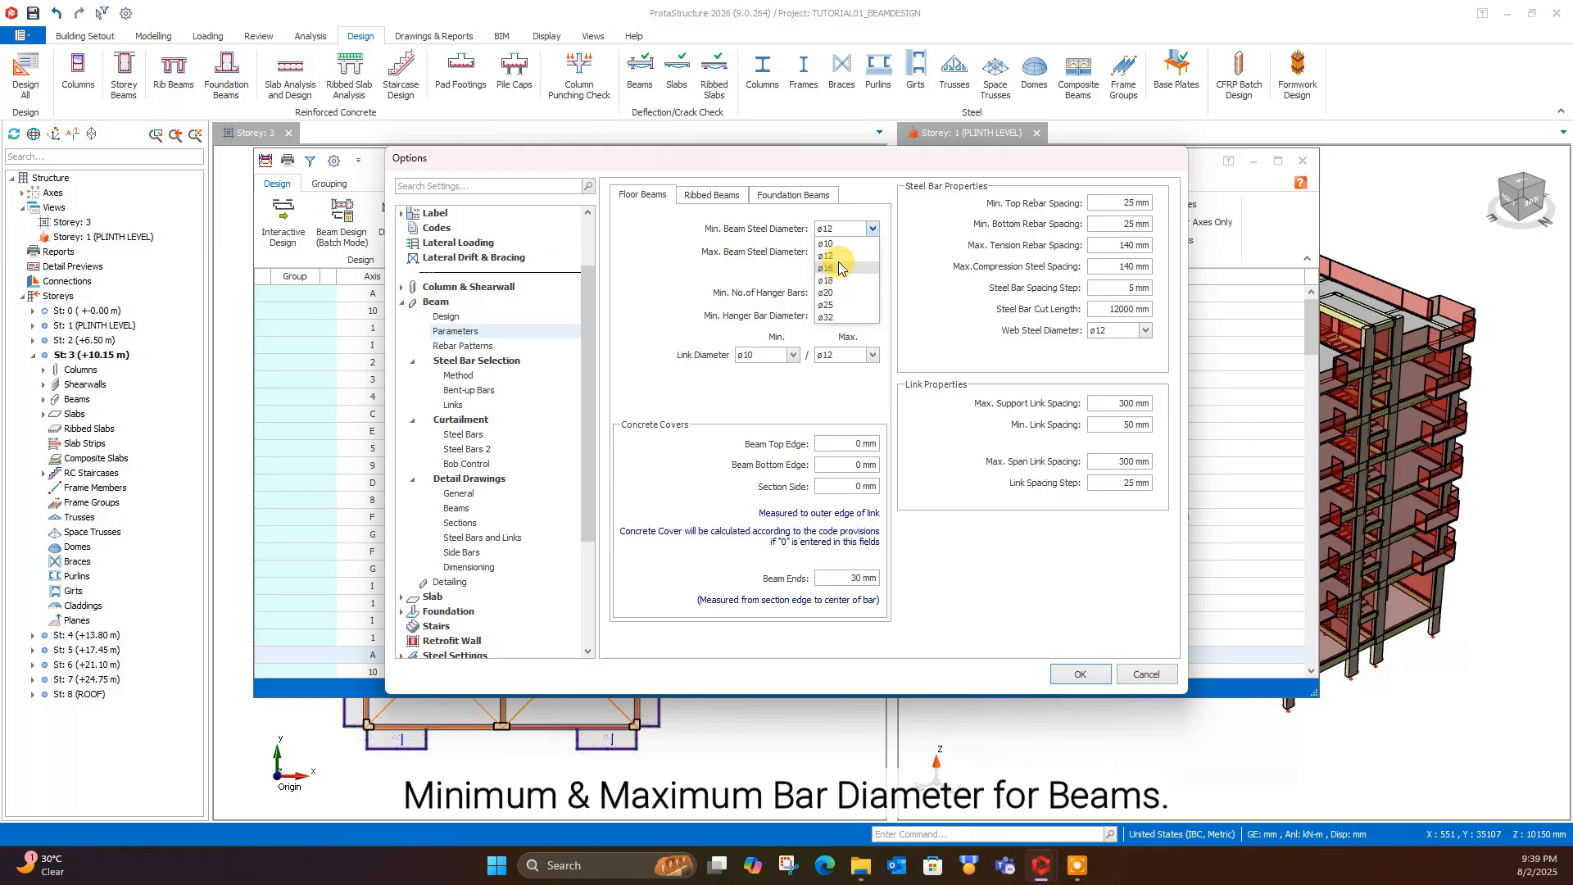
click(840, 268)
click(872, 251)
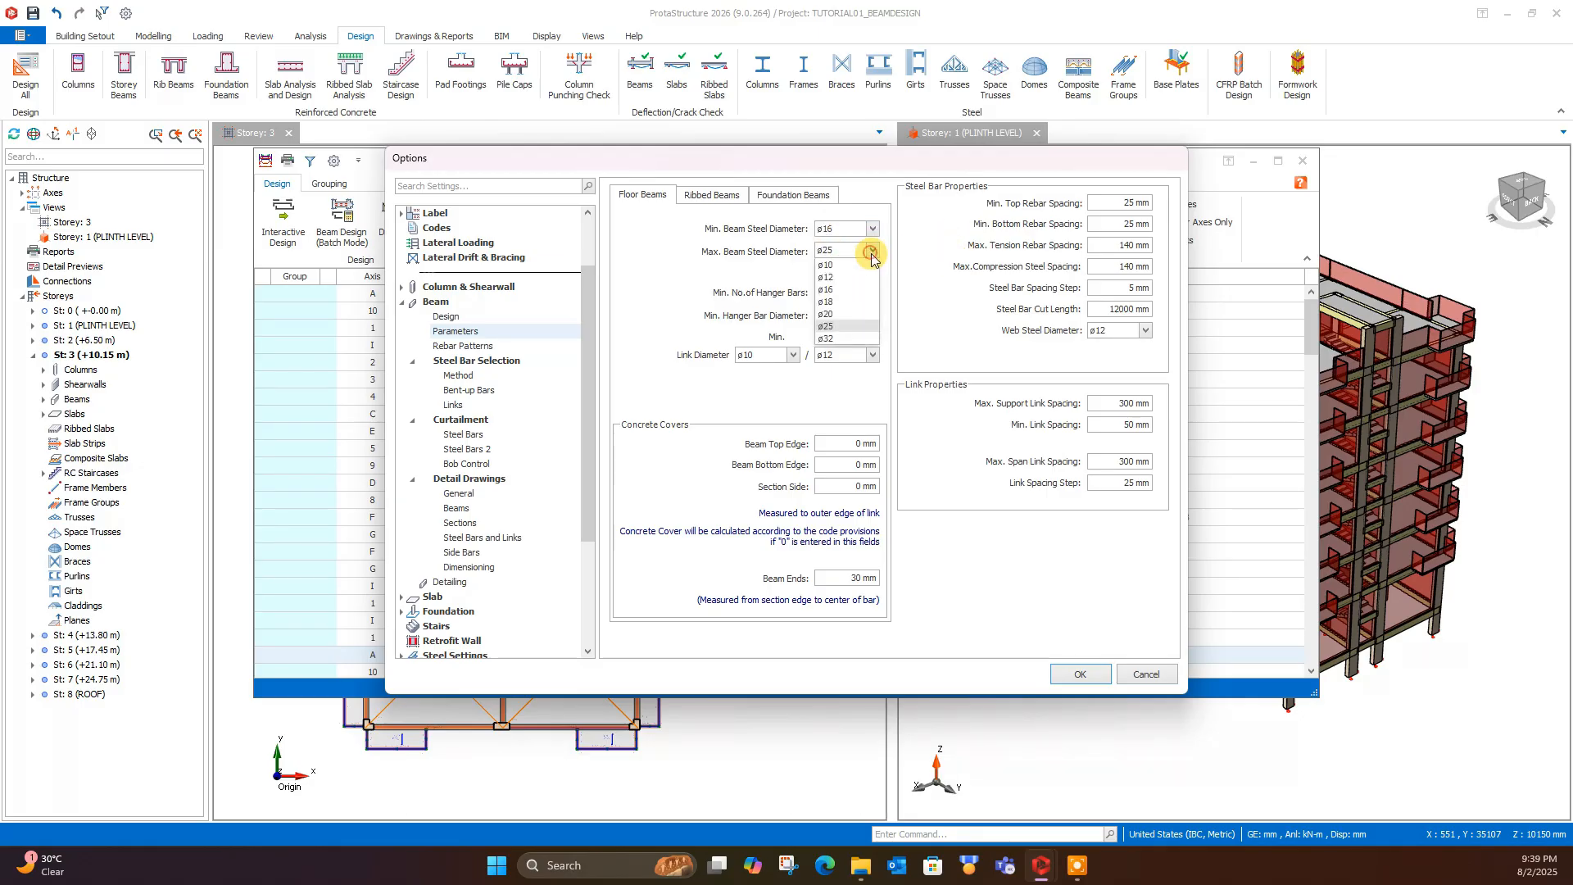
click(833, 315)
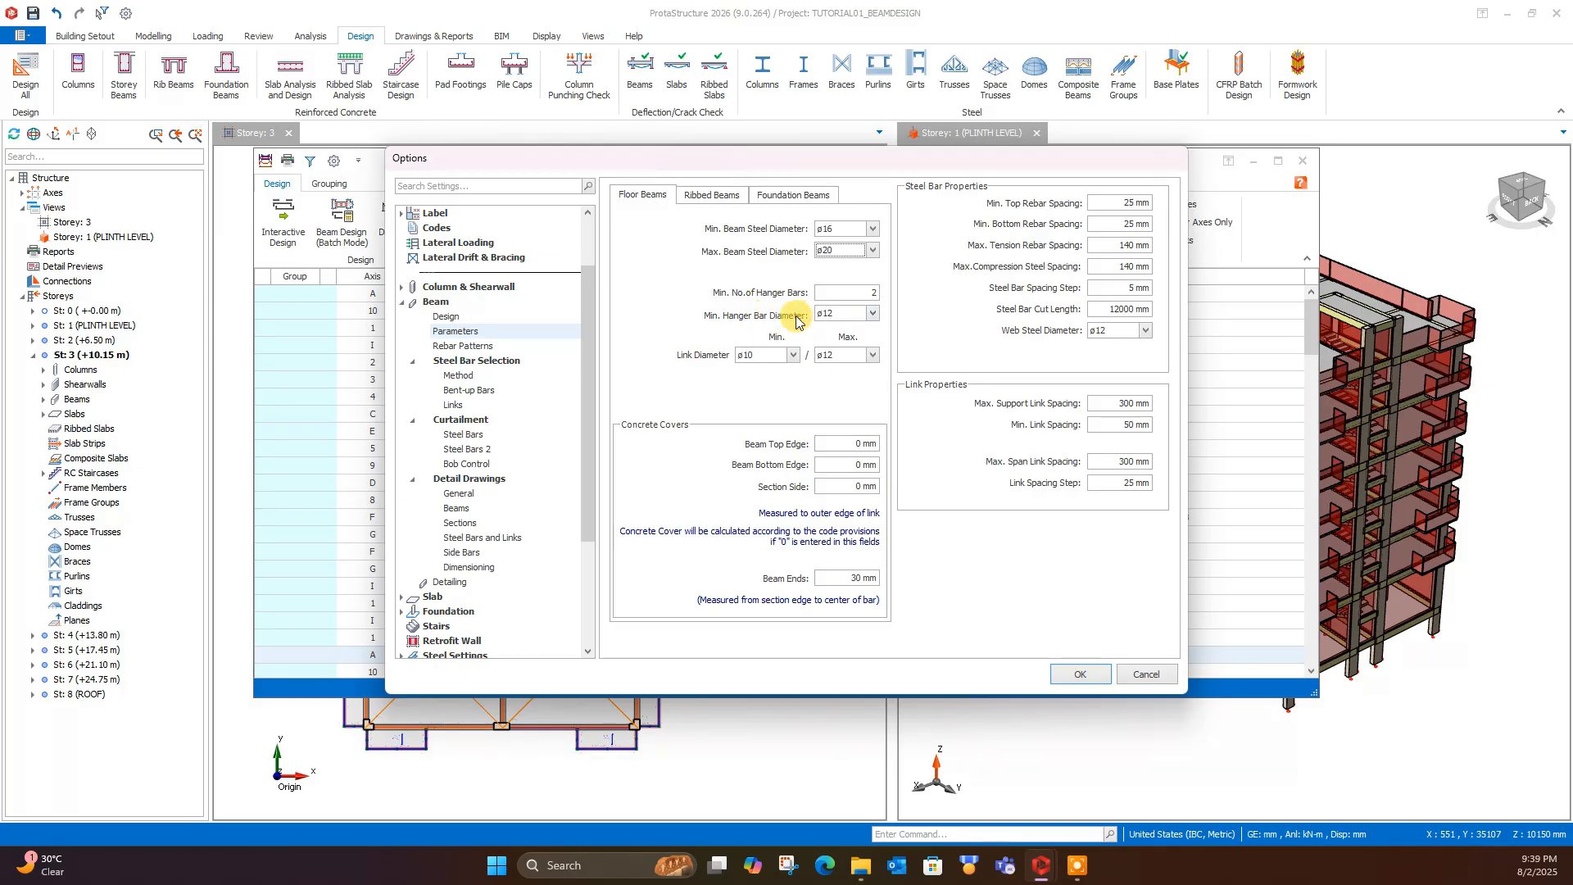
click(872, 315)
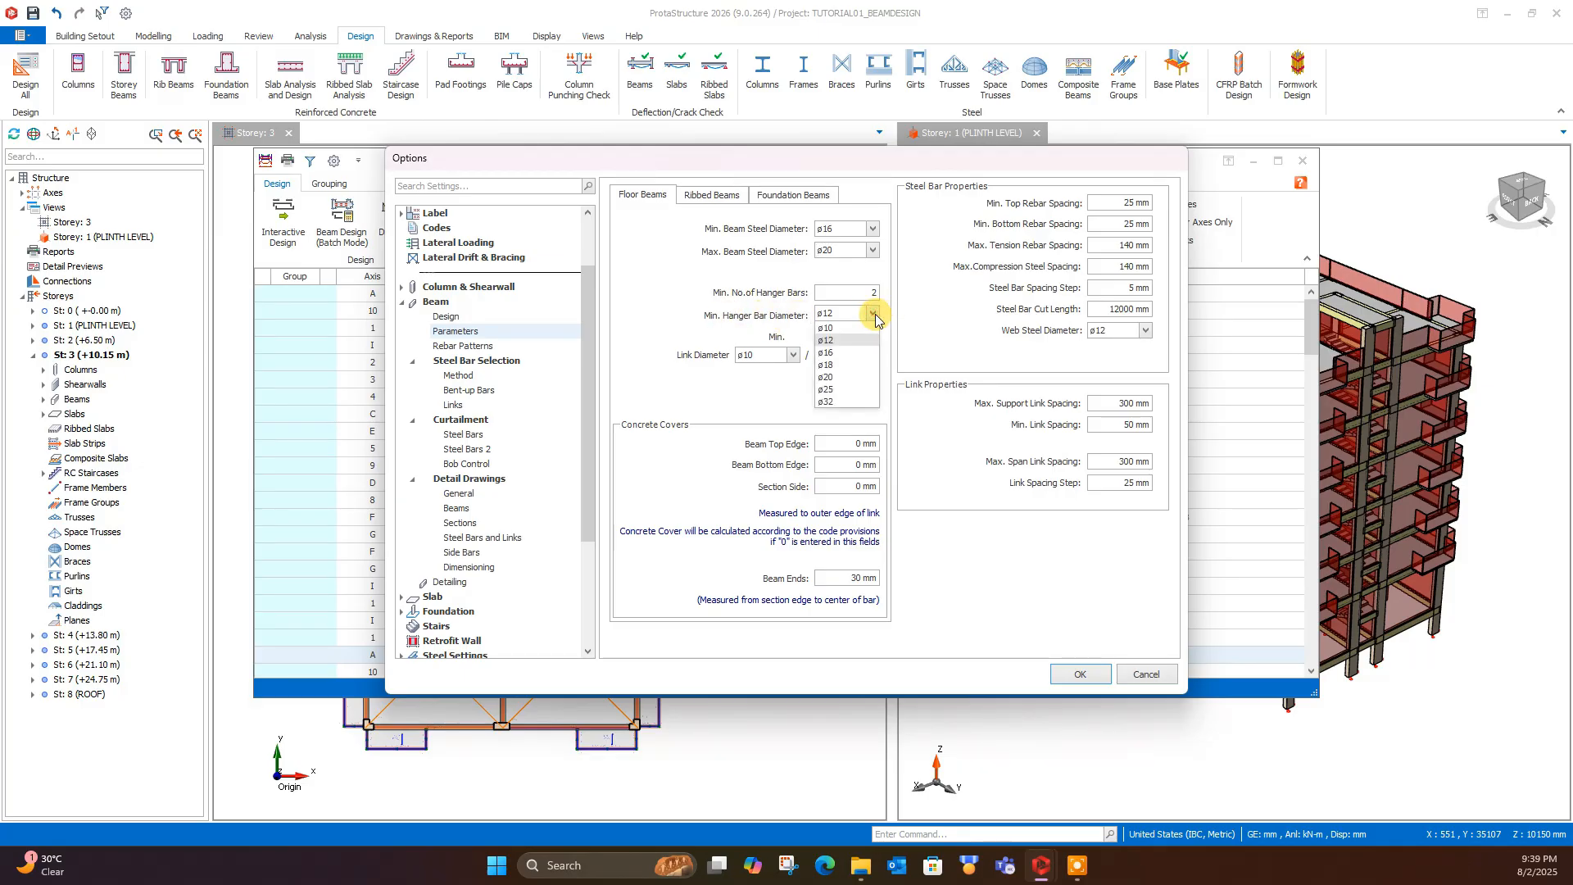
click(842, 354)
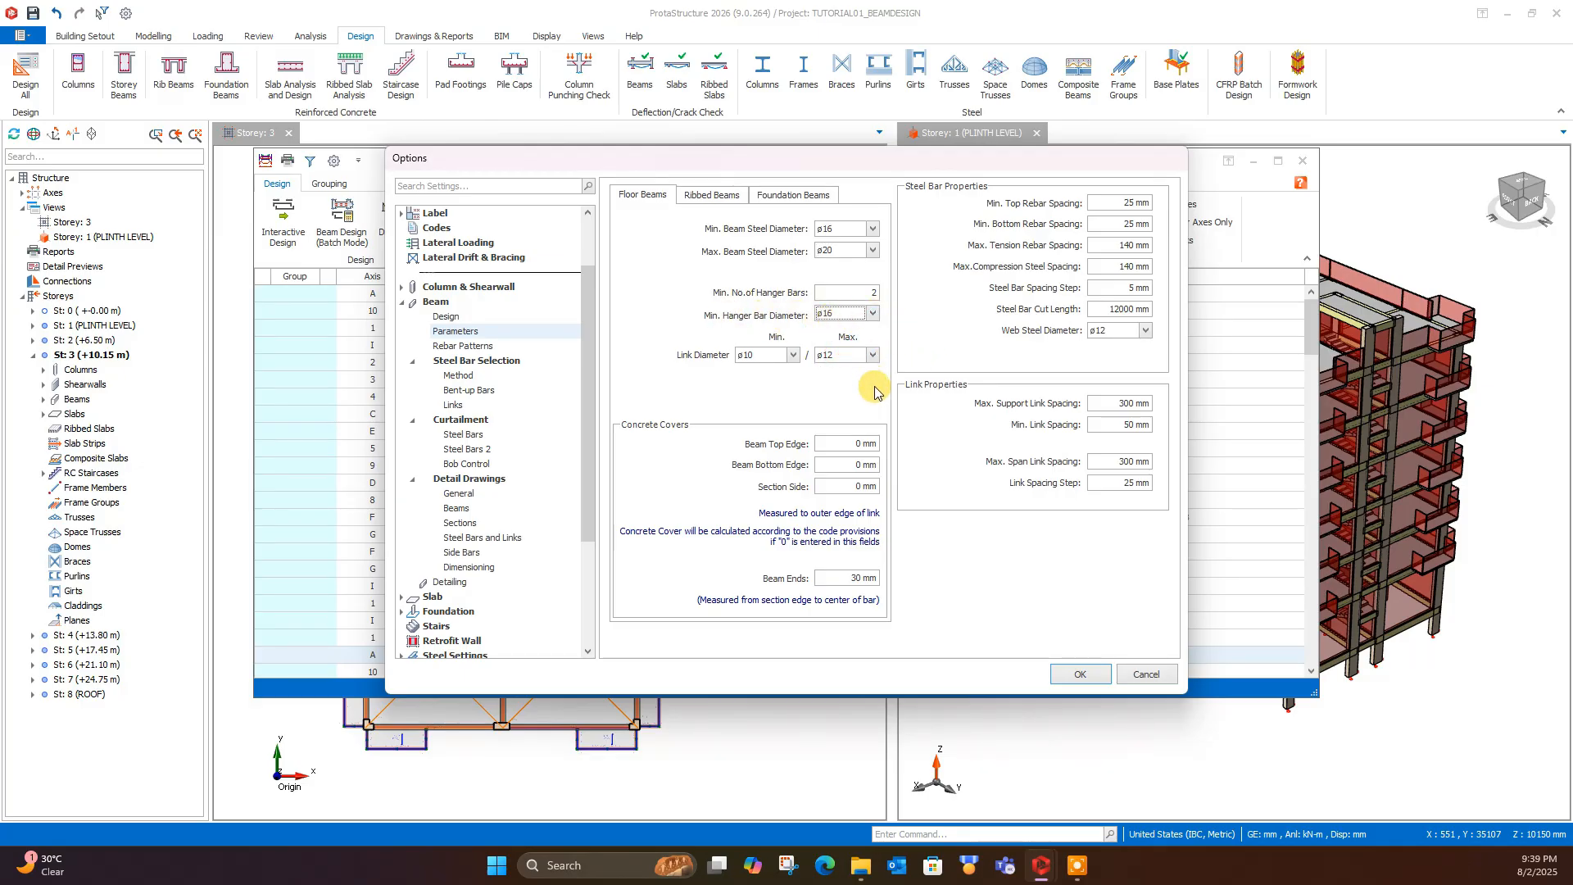
- Examine the floor beams' minimum top rebar spacing and the web steel diameter choices, leaving the web steel at ø12
double_click(1122, 202)
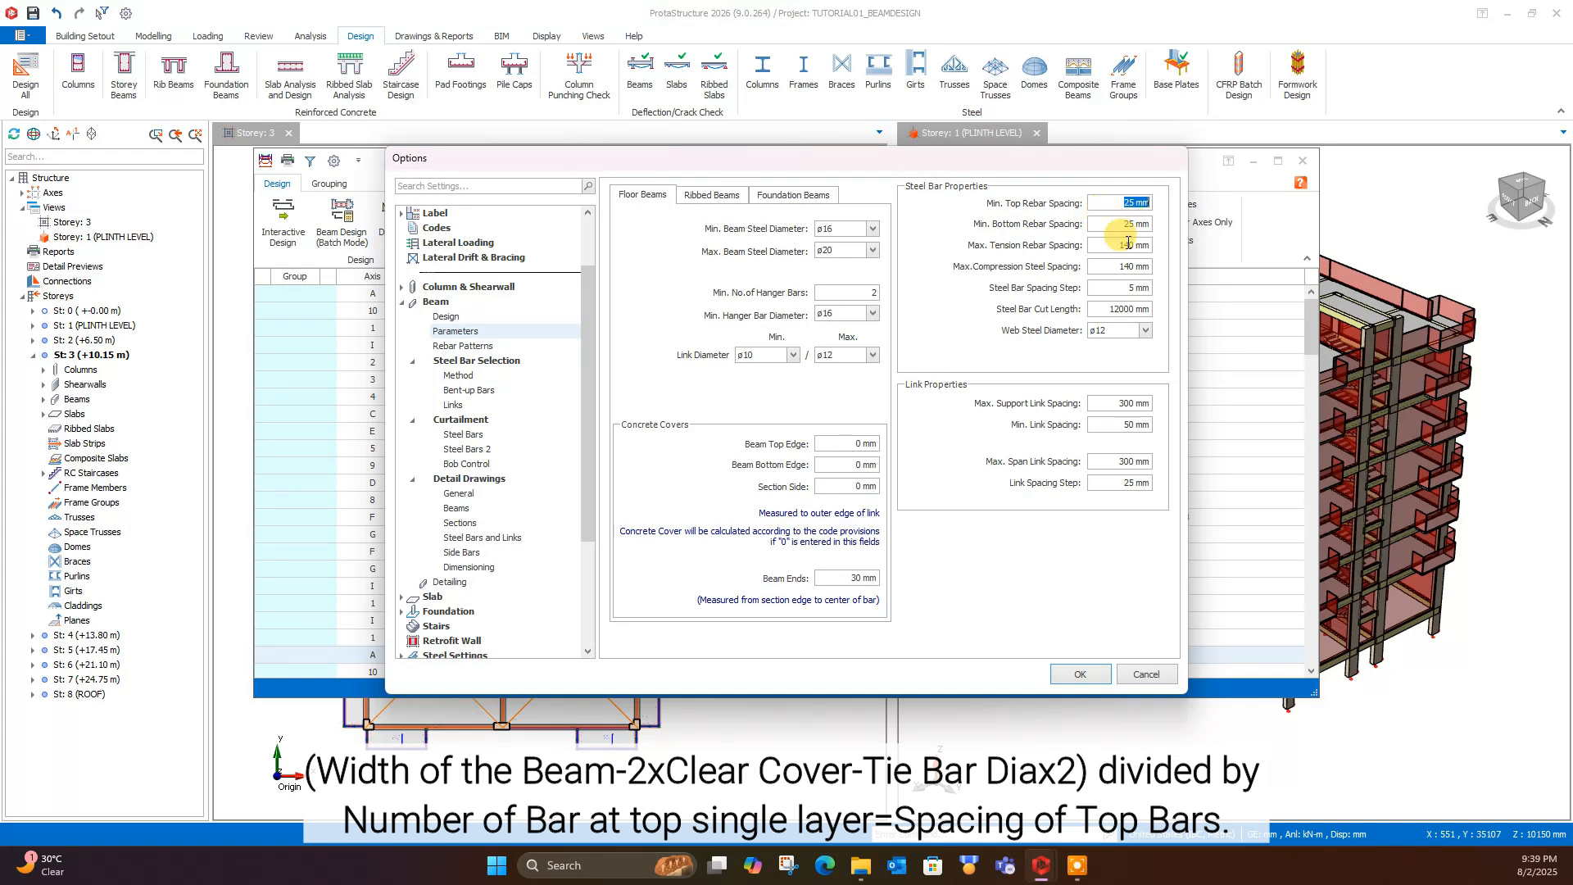
click(1113, 202)
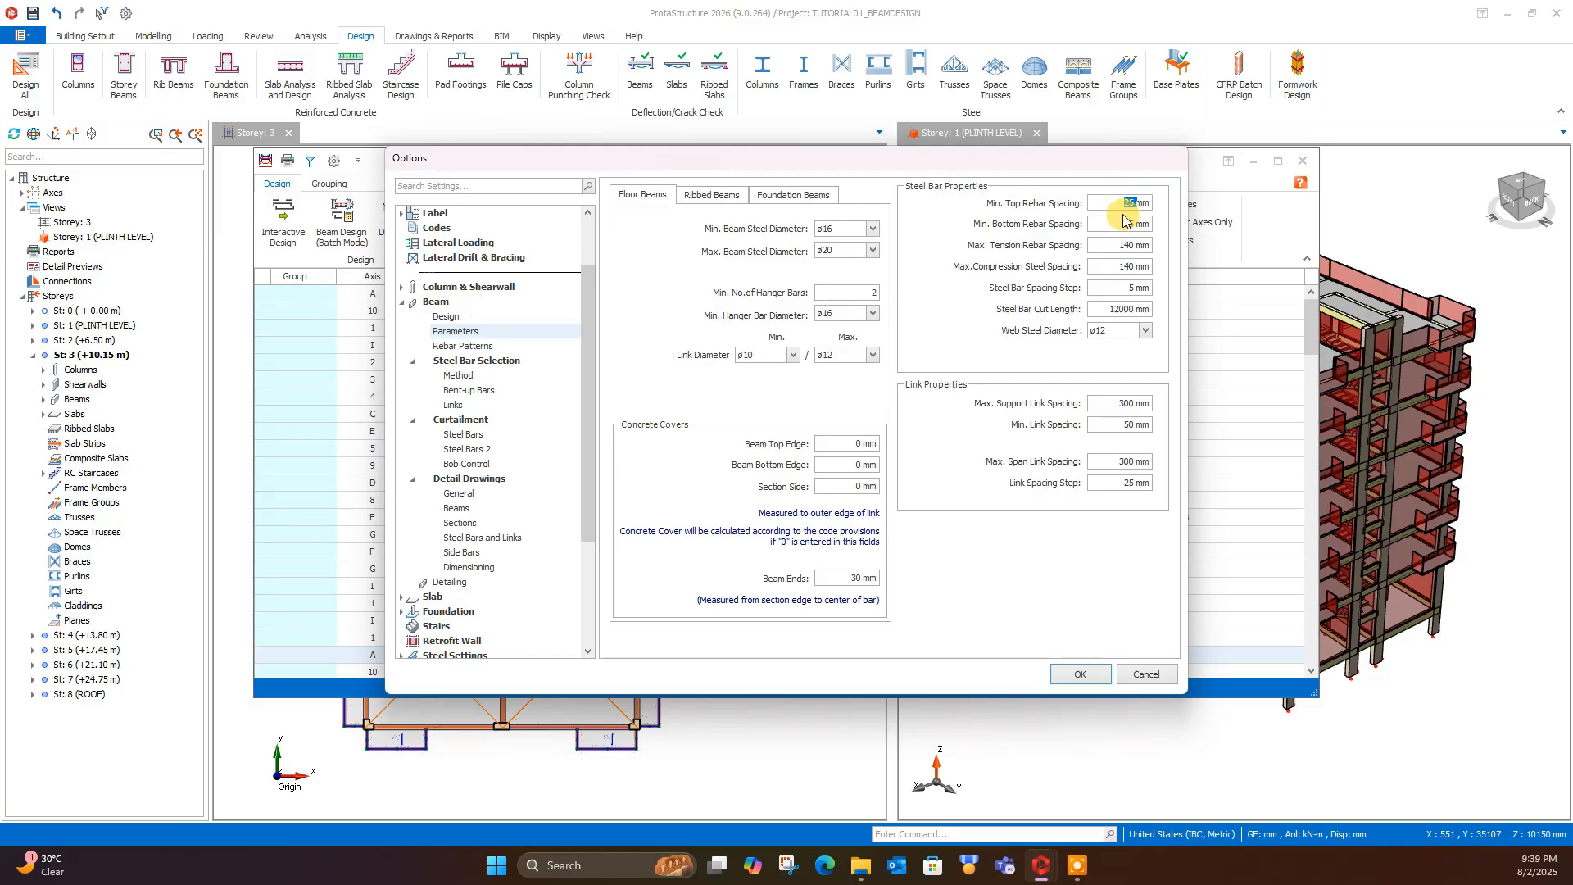
drag(1112, 204, 1150, 201)
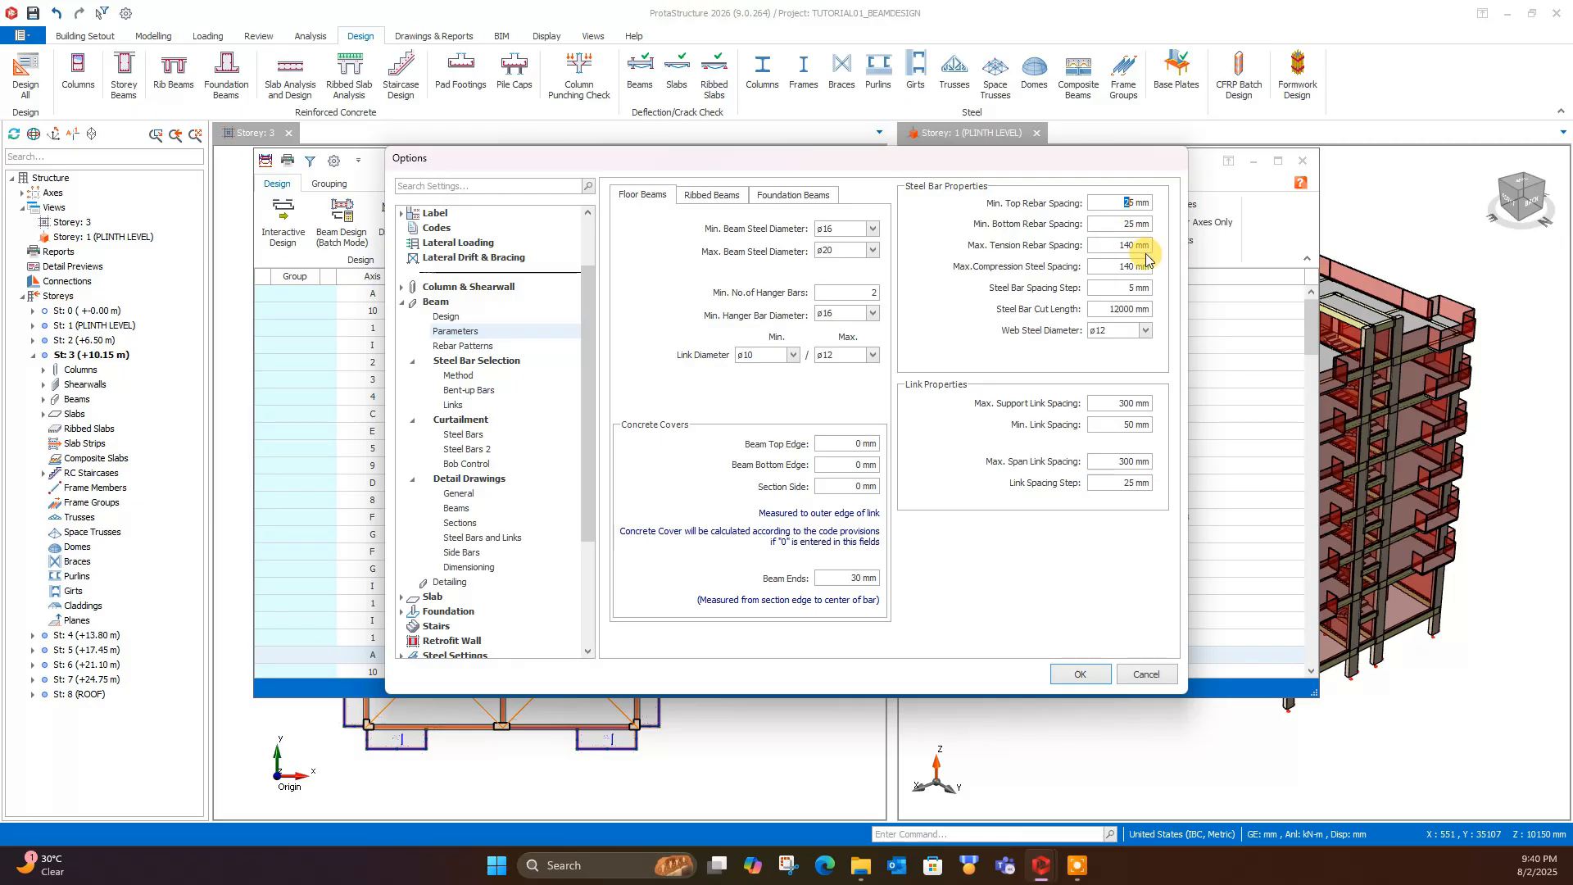
click(1116, 331)
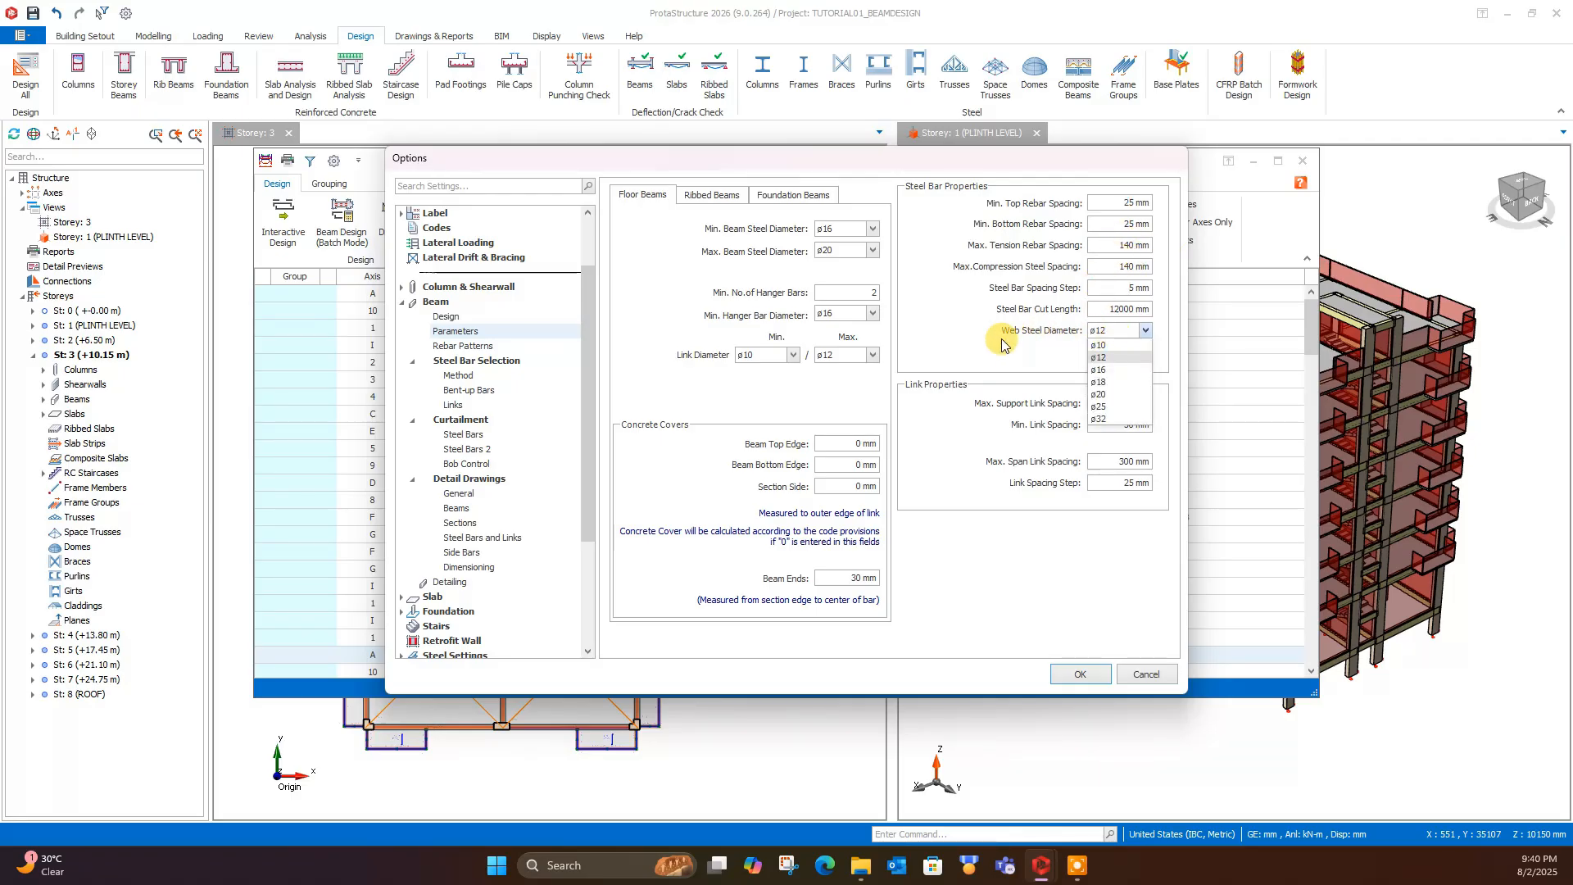
click(1110, 370)
click(1109, 334)
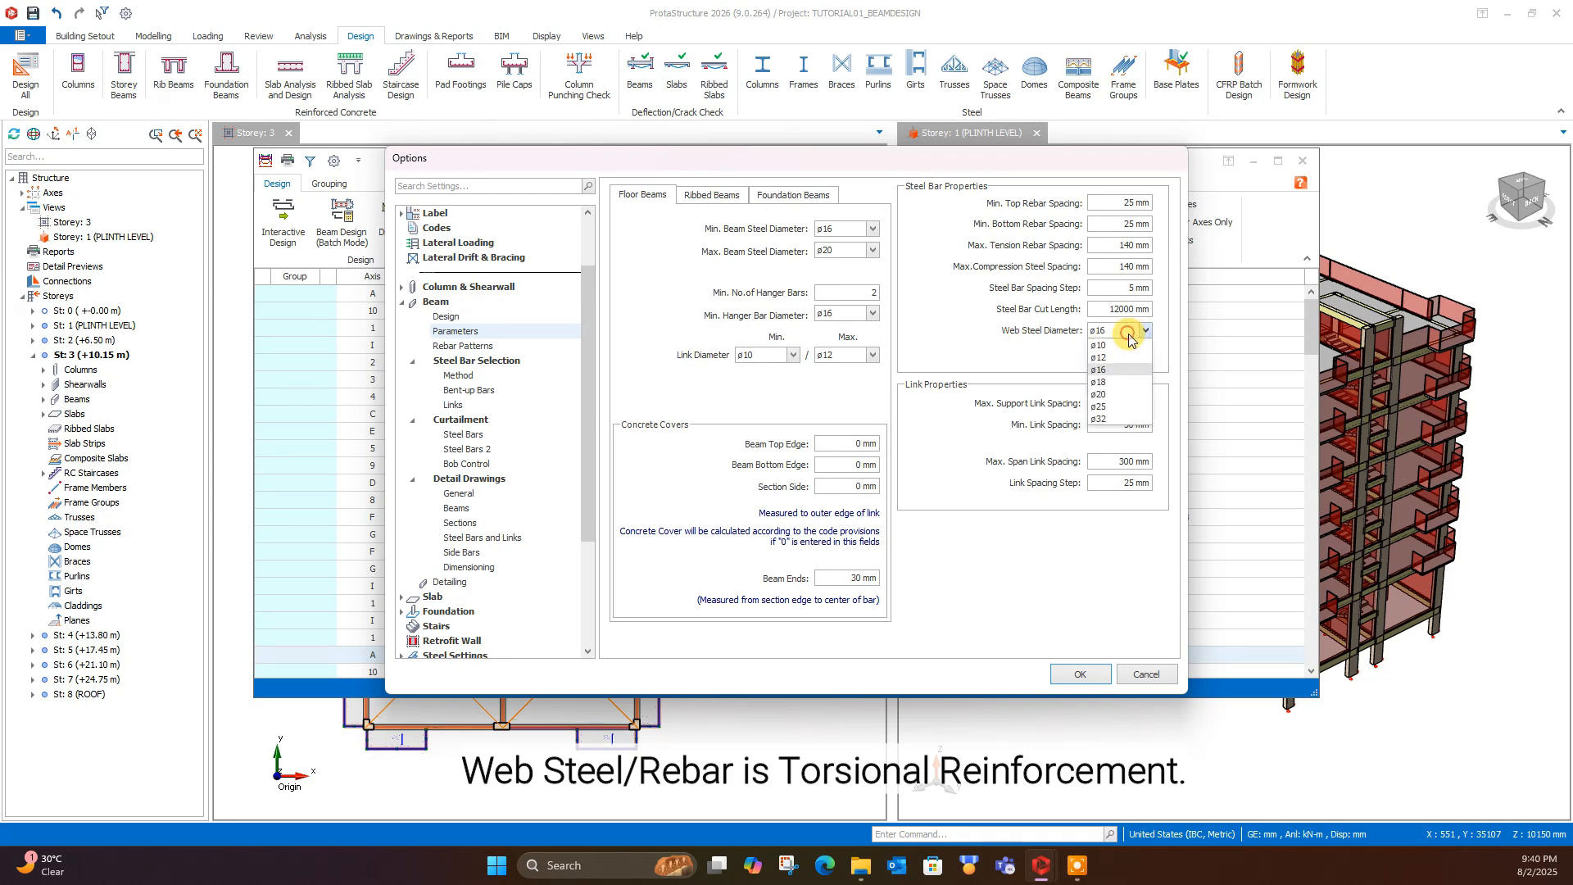
click(1106, 359)
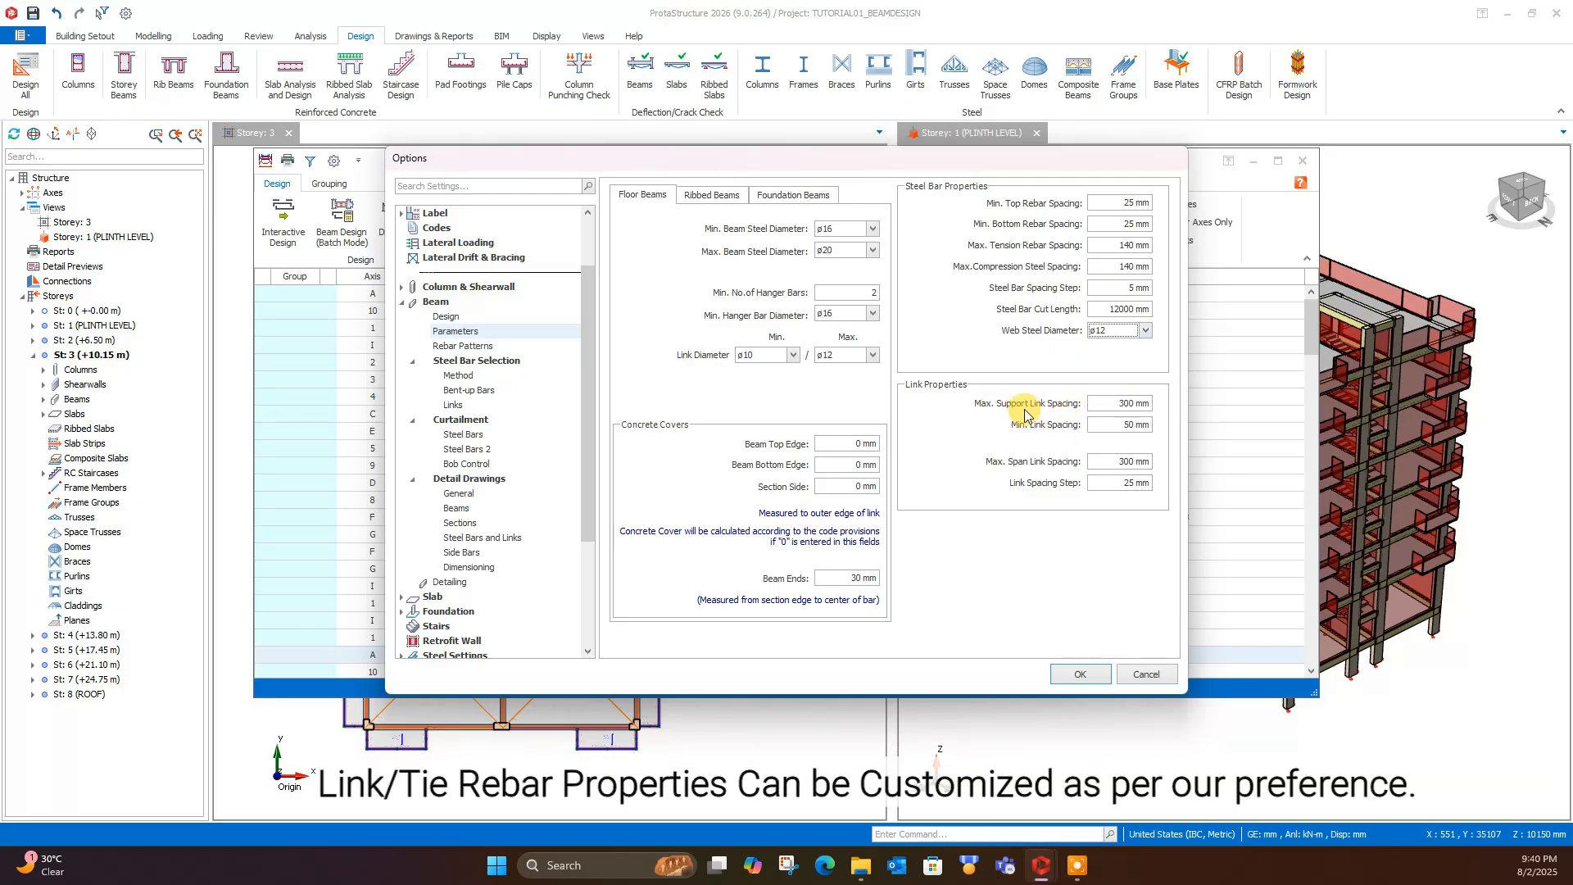
- Set the floor beams' maximum support link spacing to 150 mm and the minimum link spacing to 50 mm
click(1121, 403)
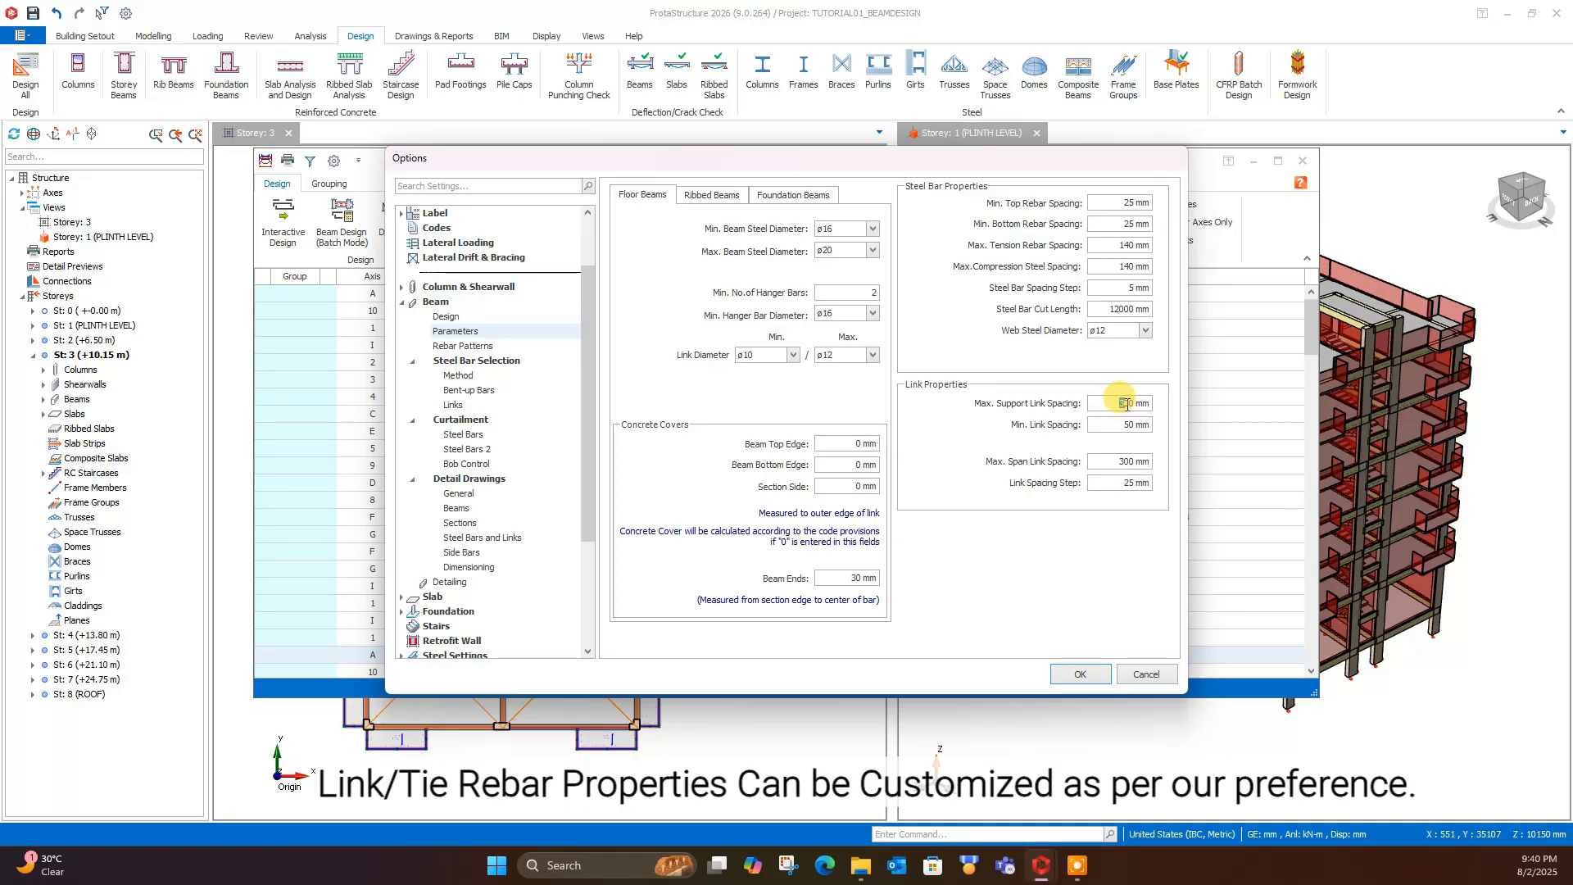
drag(1128, 403, 1116, 408)
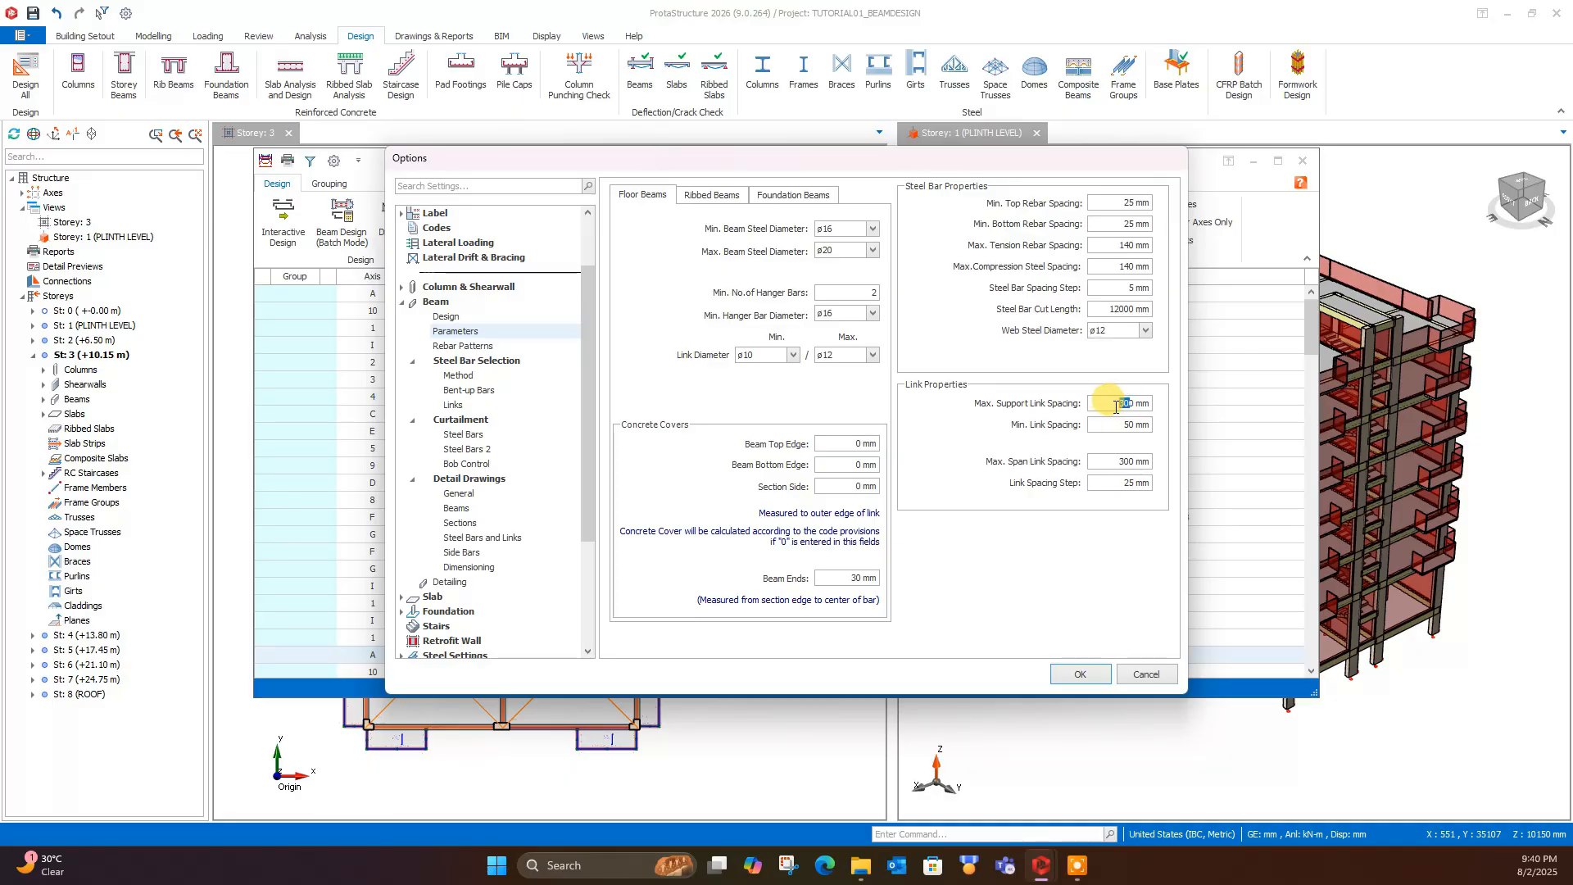
text(15)
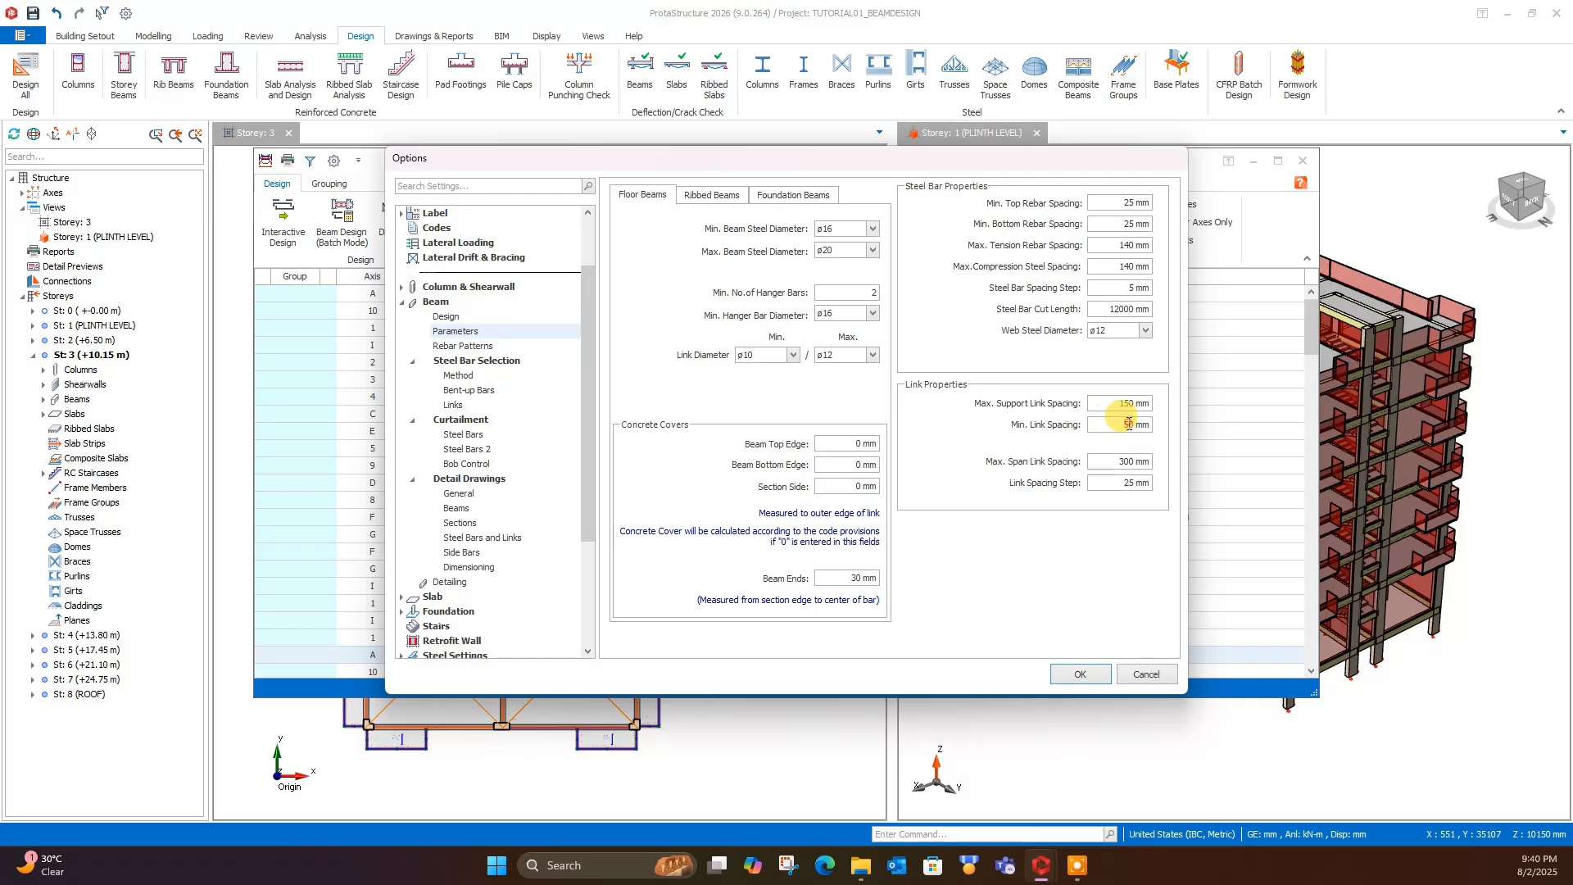
drag(1128, 423, 1112, 425)
text(10)
click(1109, 403)
drag(1127, 423, 1114, 423)
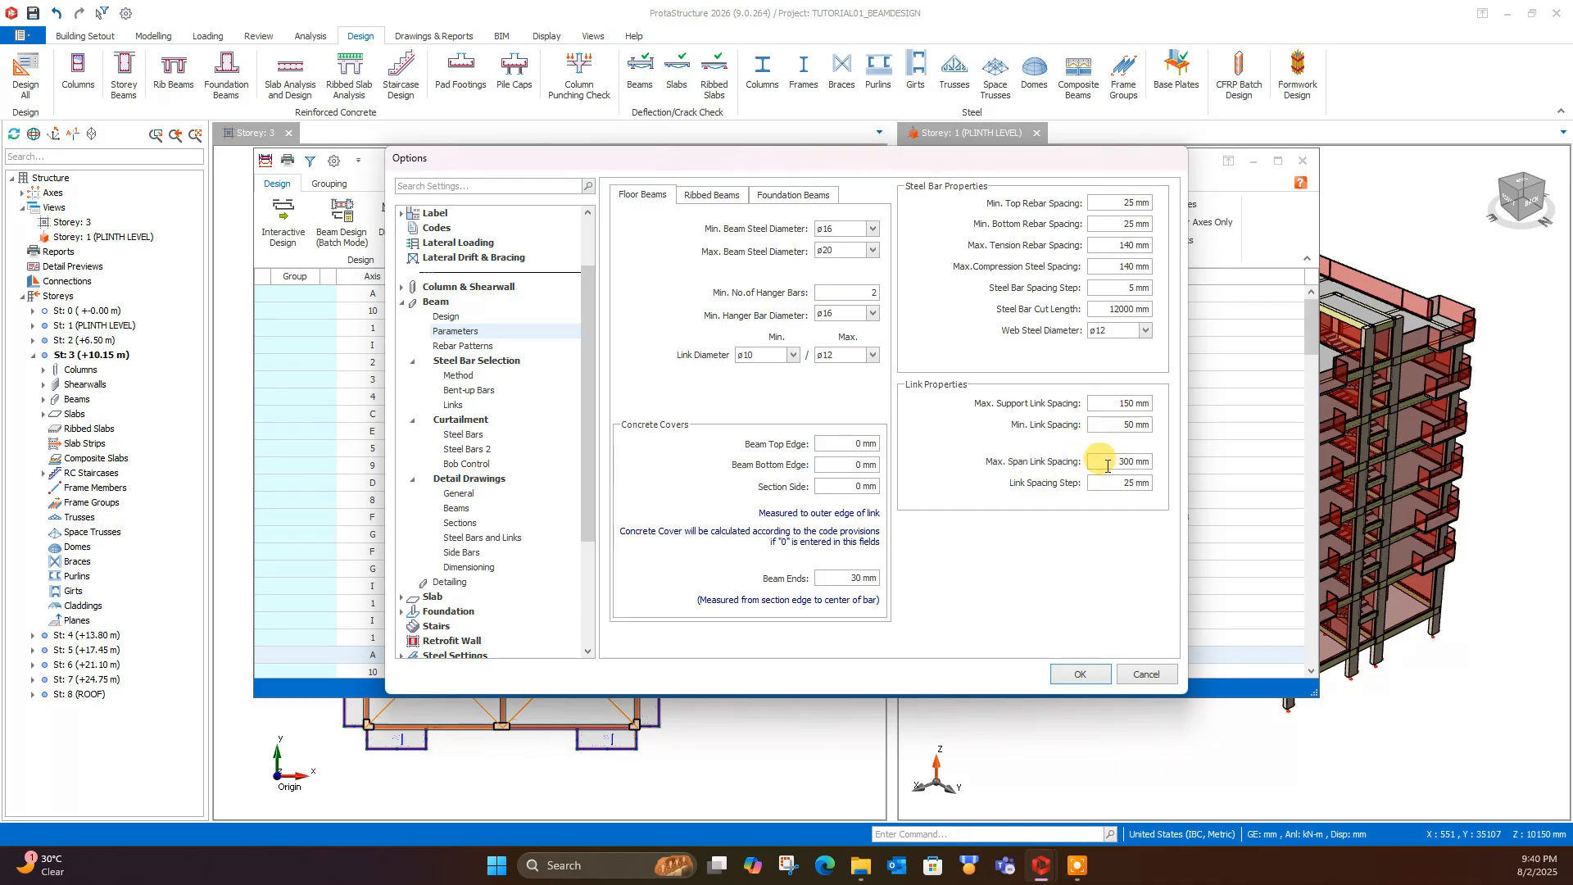
- Set the floor beams' maximum span link spacing to 200 mm
drag(1128, 461, 1110, 462)
text(20)
click(1113, 482)
click(1112, 467)
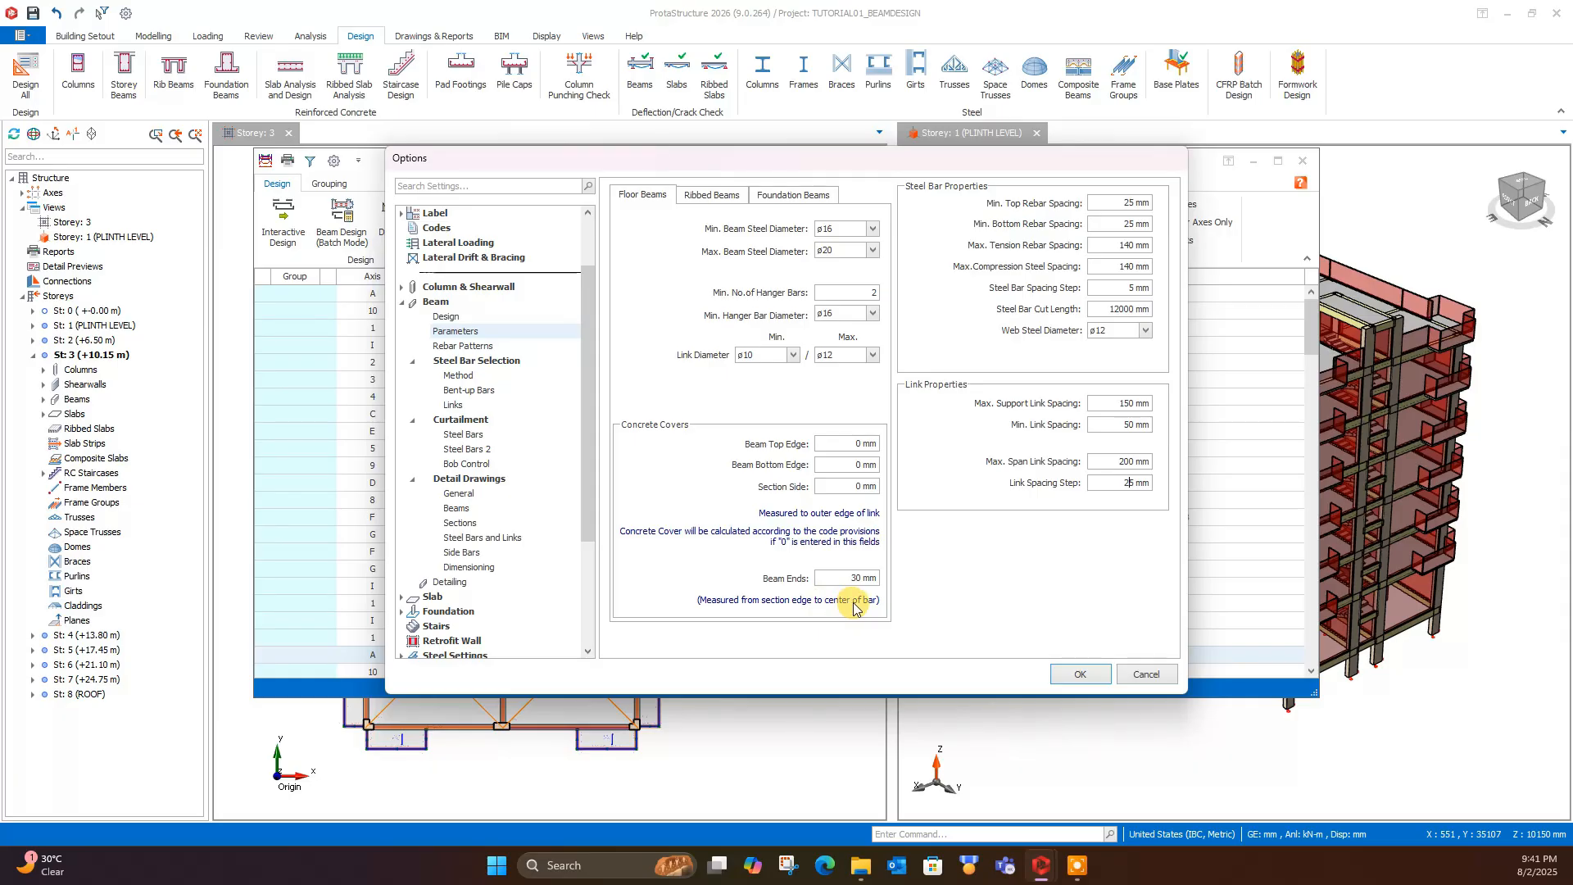
click(853, 485)
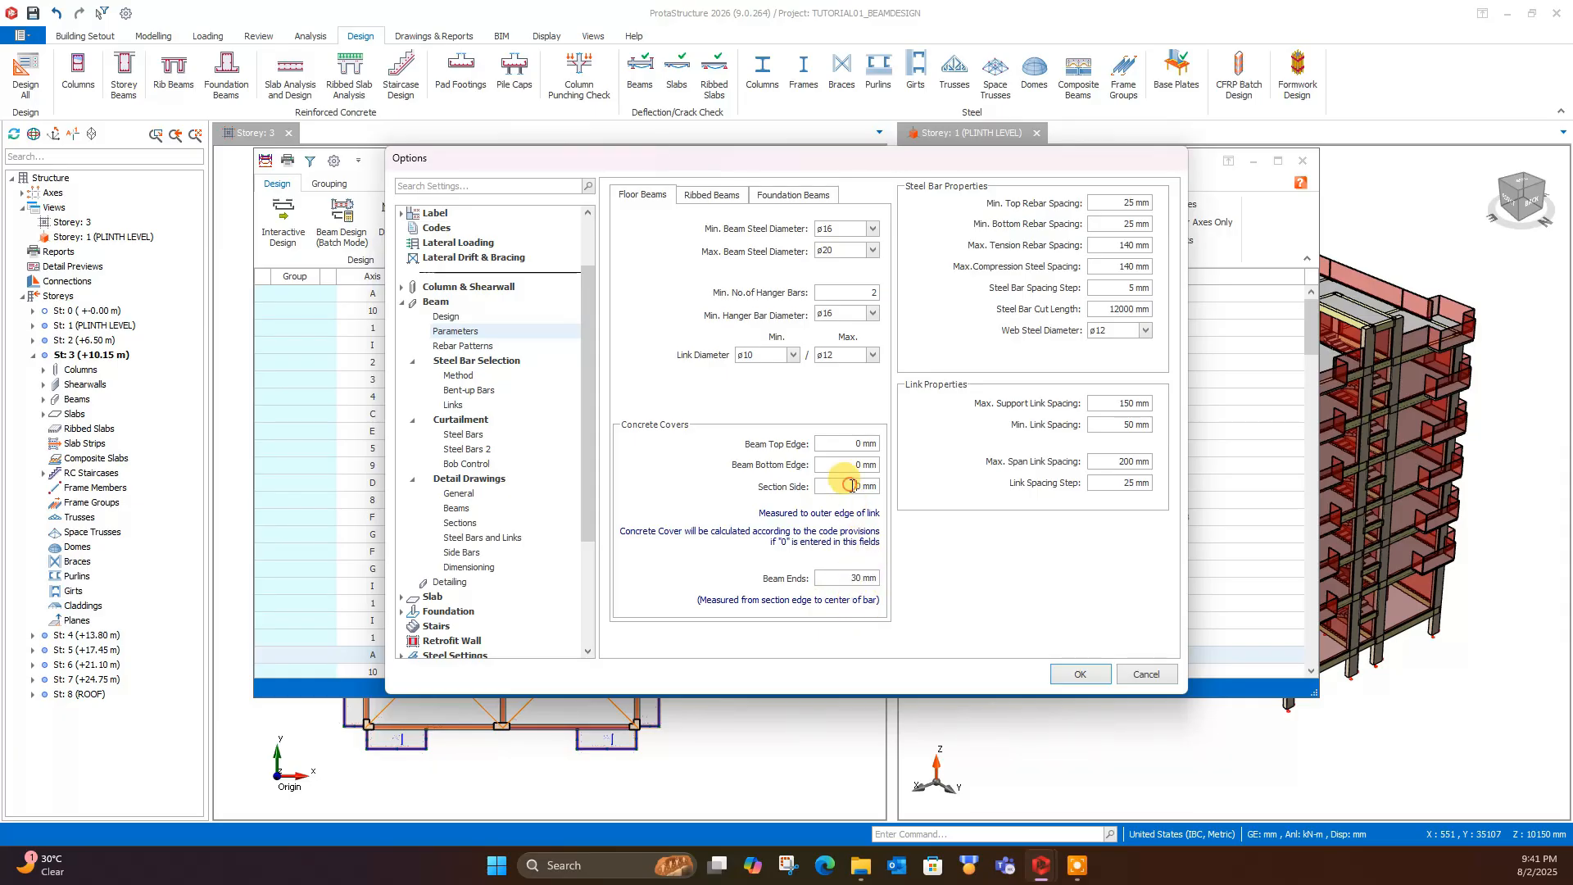
click(1121, 424)
- Examine the sample drawings of the beam rebar patterns from Bent-Up Pattern 1 through Standard Pattern 3
click(464, 347)
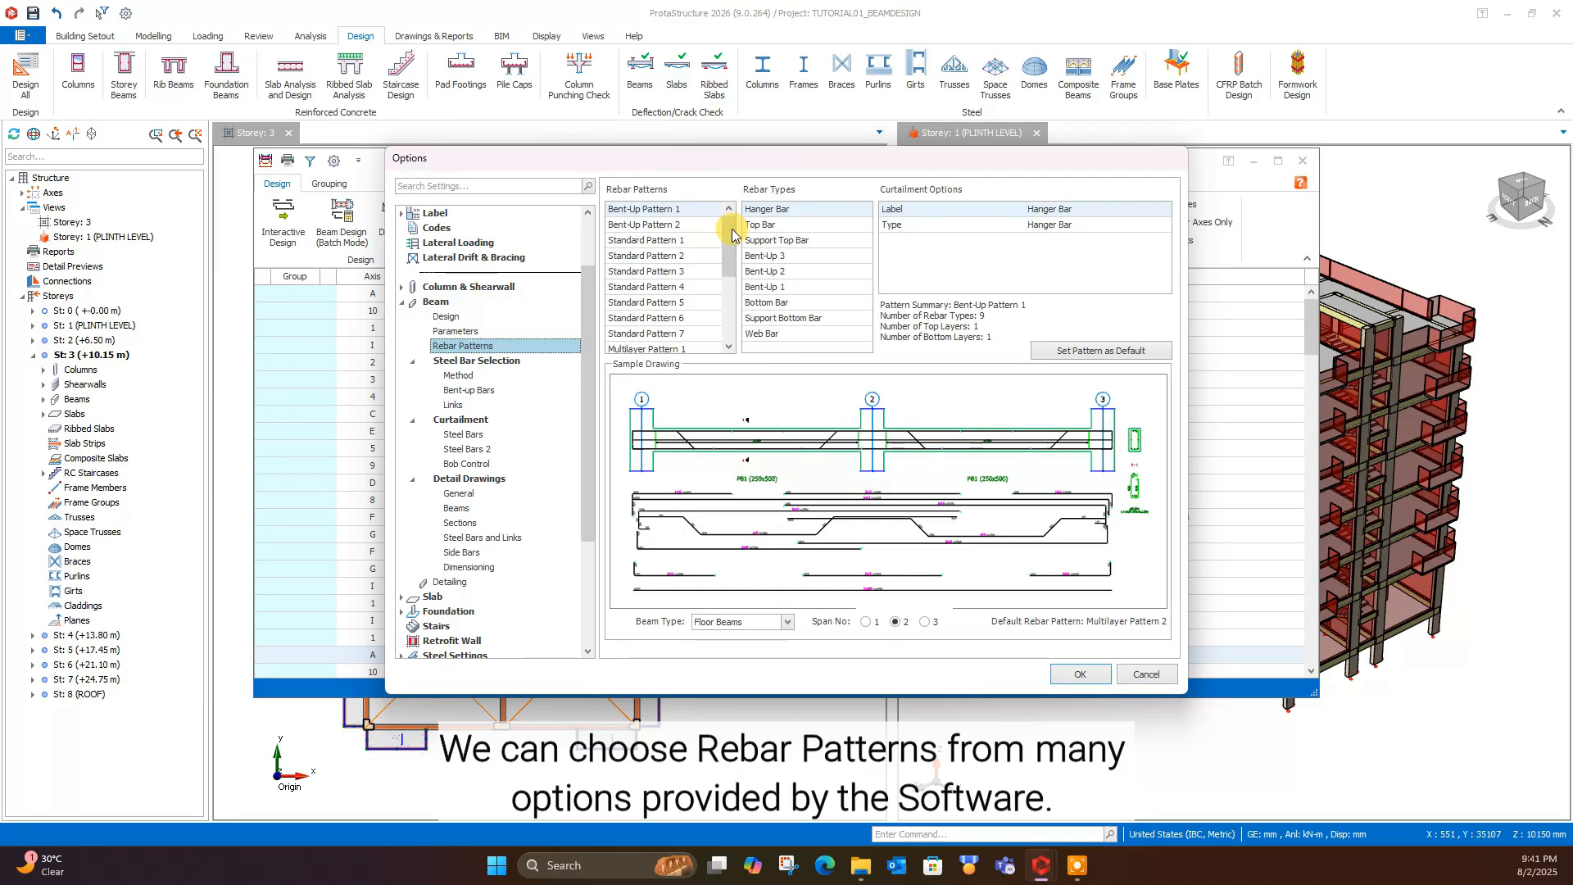
mouse_move(732, 236)
mouse_down()
mouse_move(732, 328)
mouse_move(741, 222)
mouse_move(730, 319)
mouse_move(732, 237)
mouse_up()
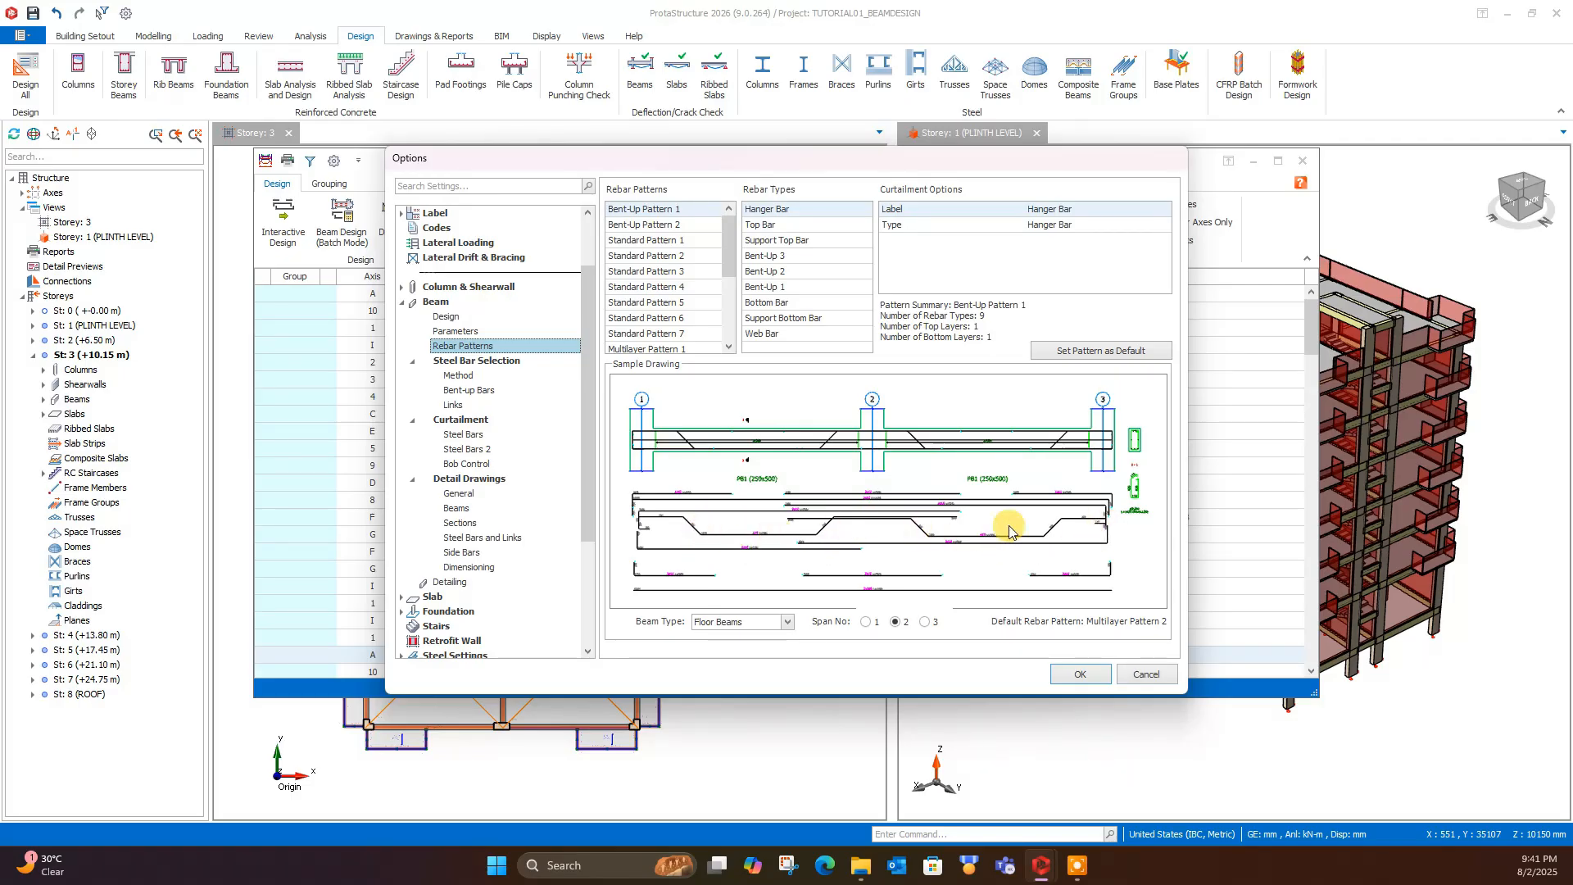
click(655, 225)
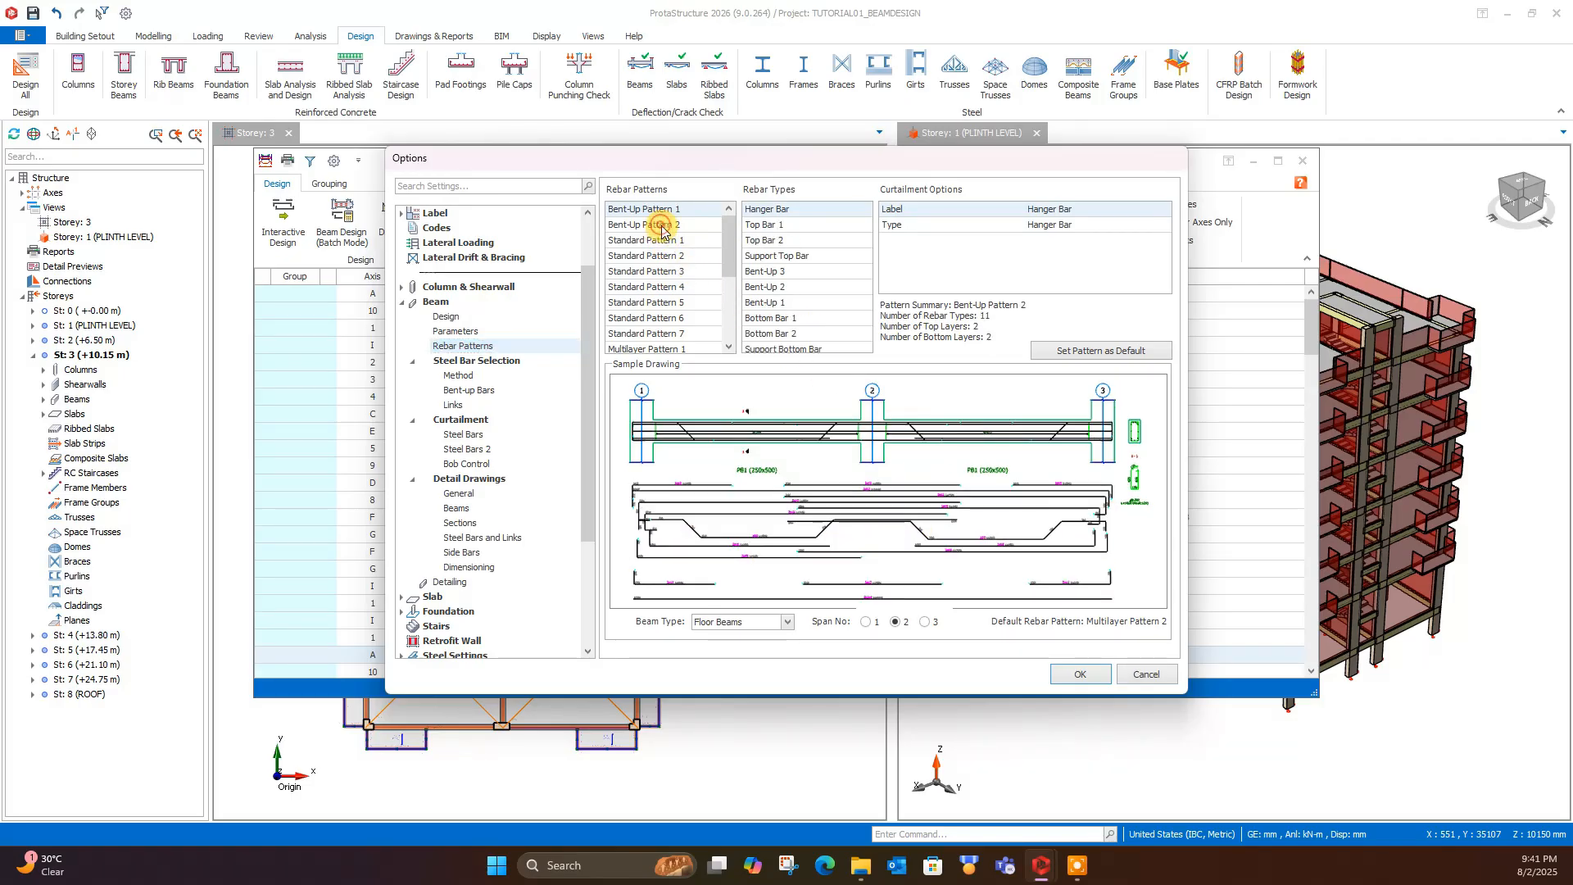
scroll(653, 233, down, 1)
click(659, 229)
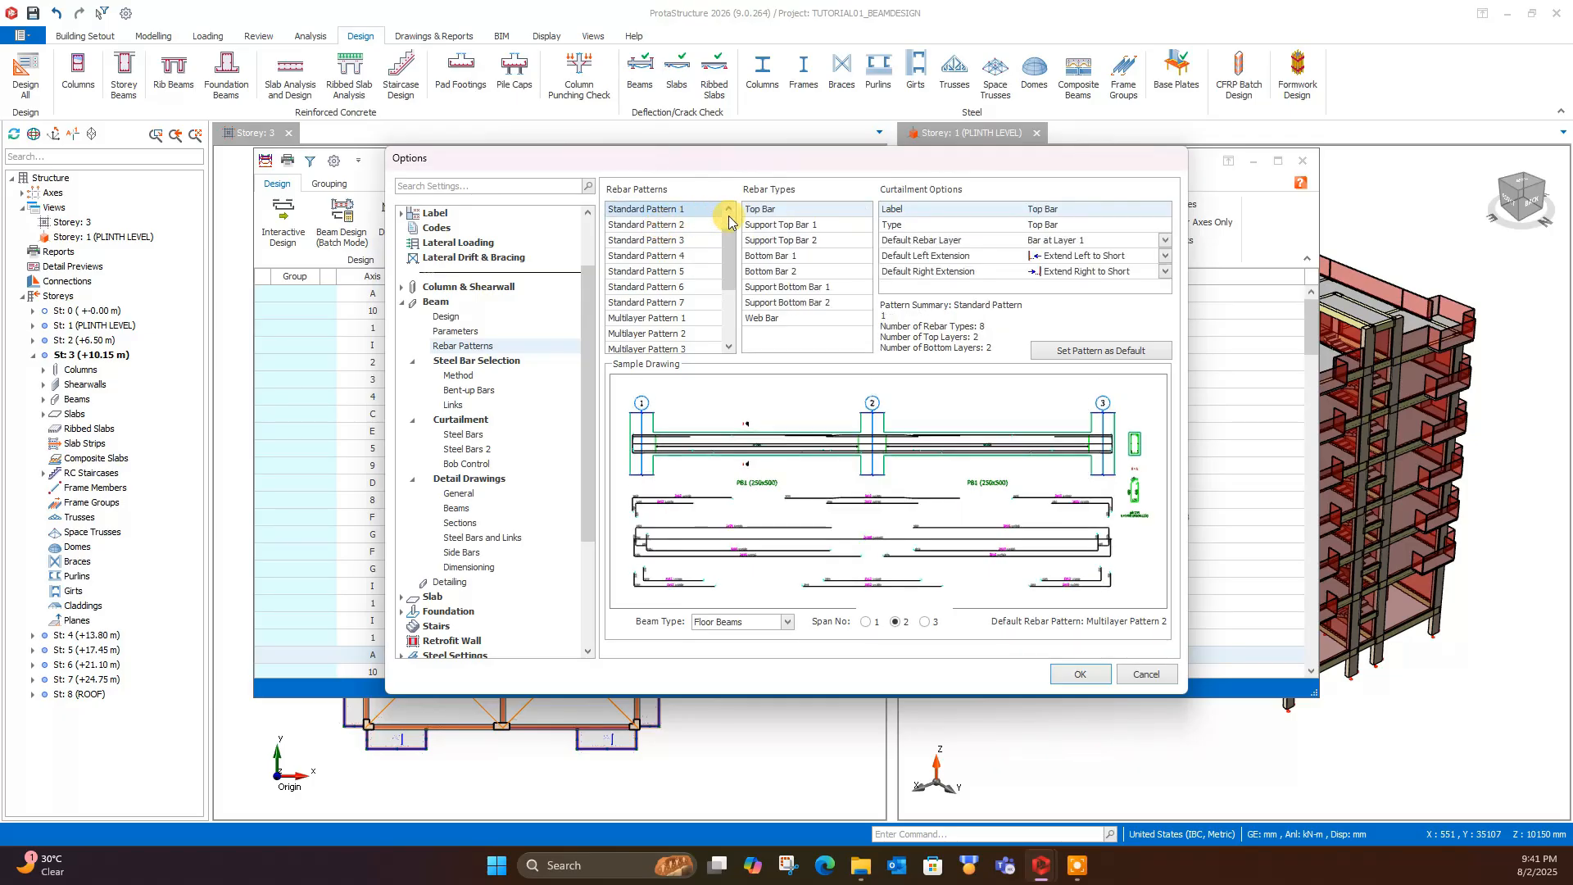
click(665, 226)
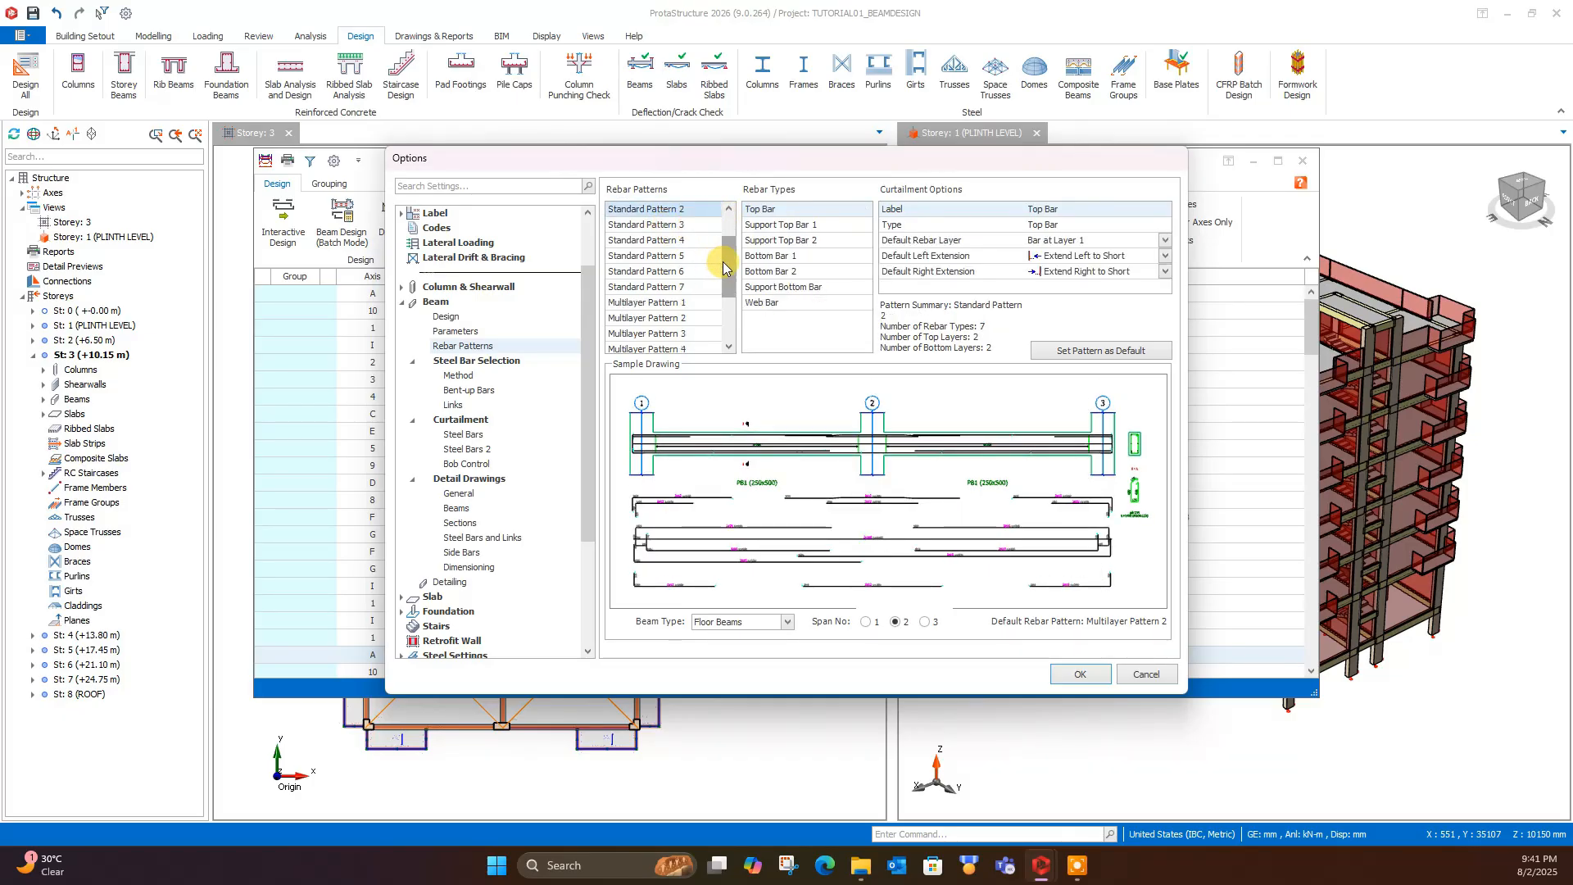
scroll(718, 245, up, 2)
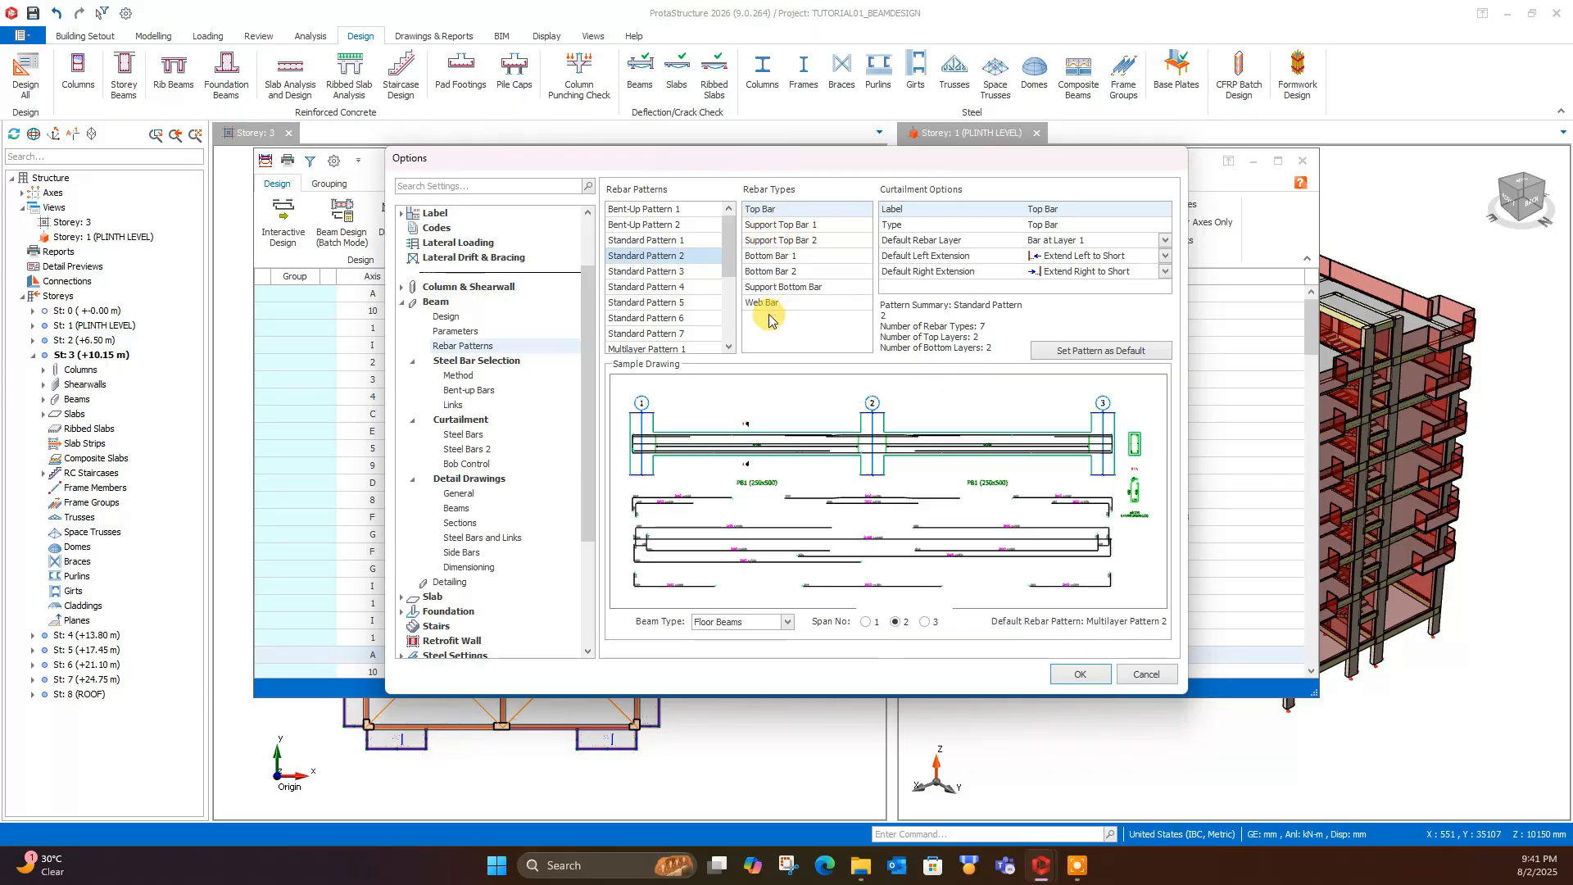
click(673, 272)
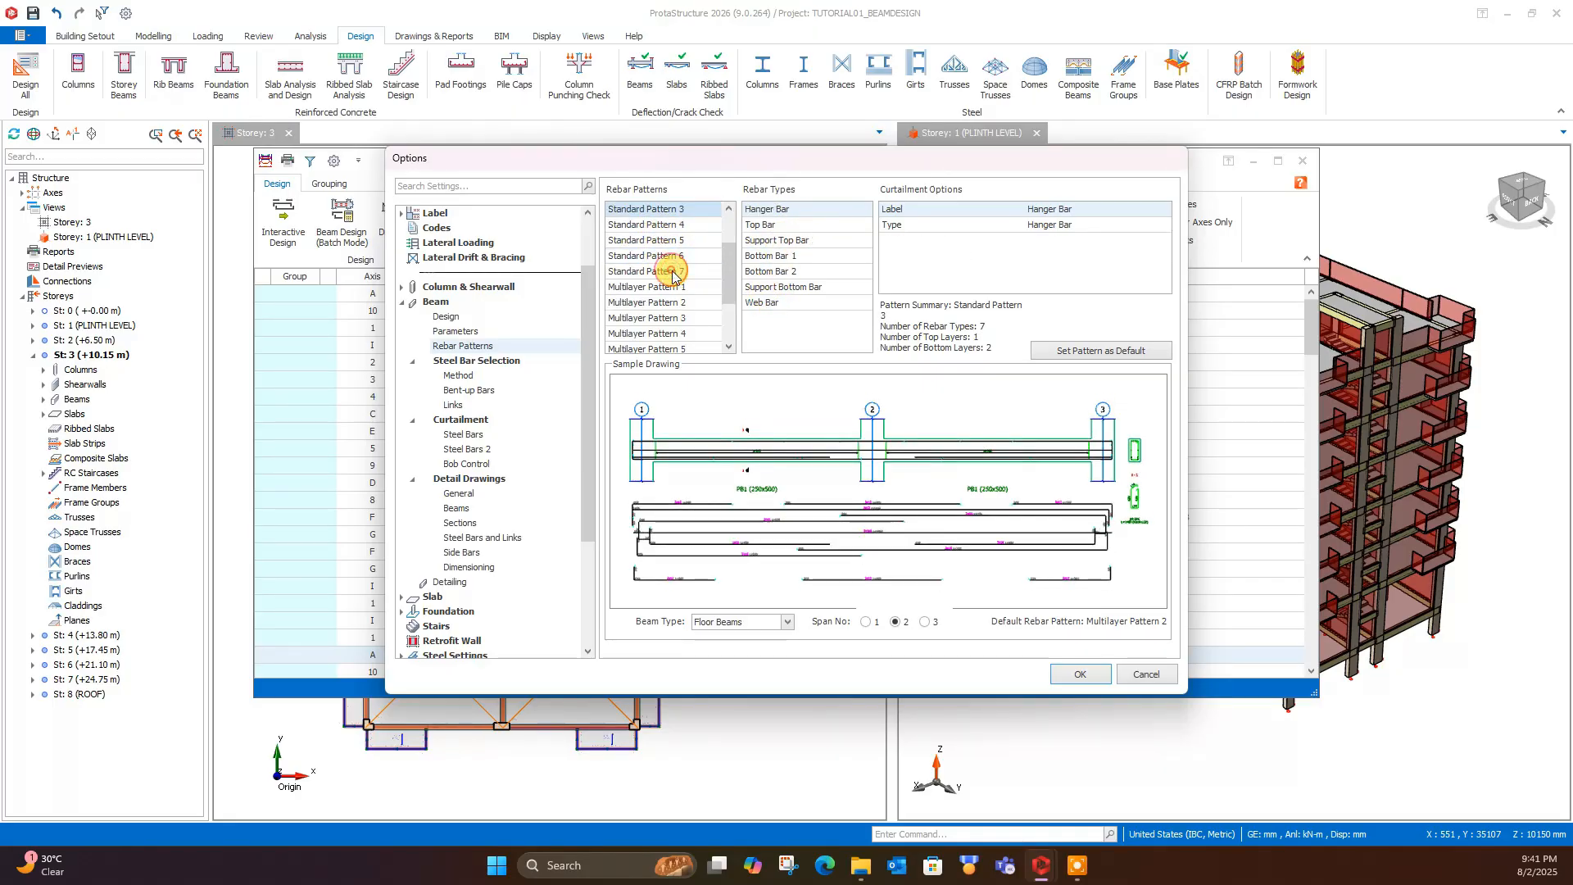
scroll(659, 229, down, 2)
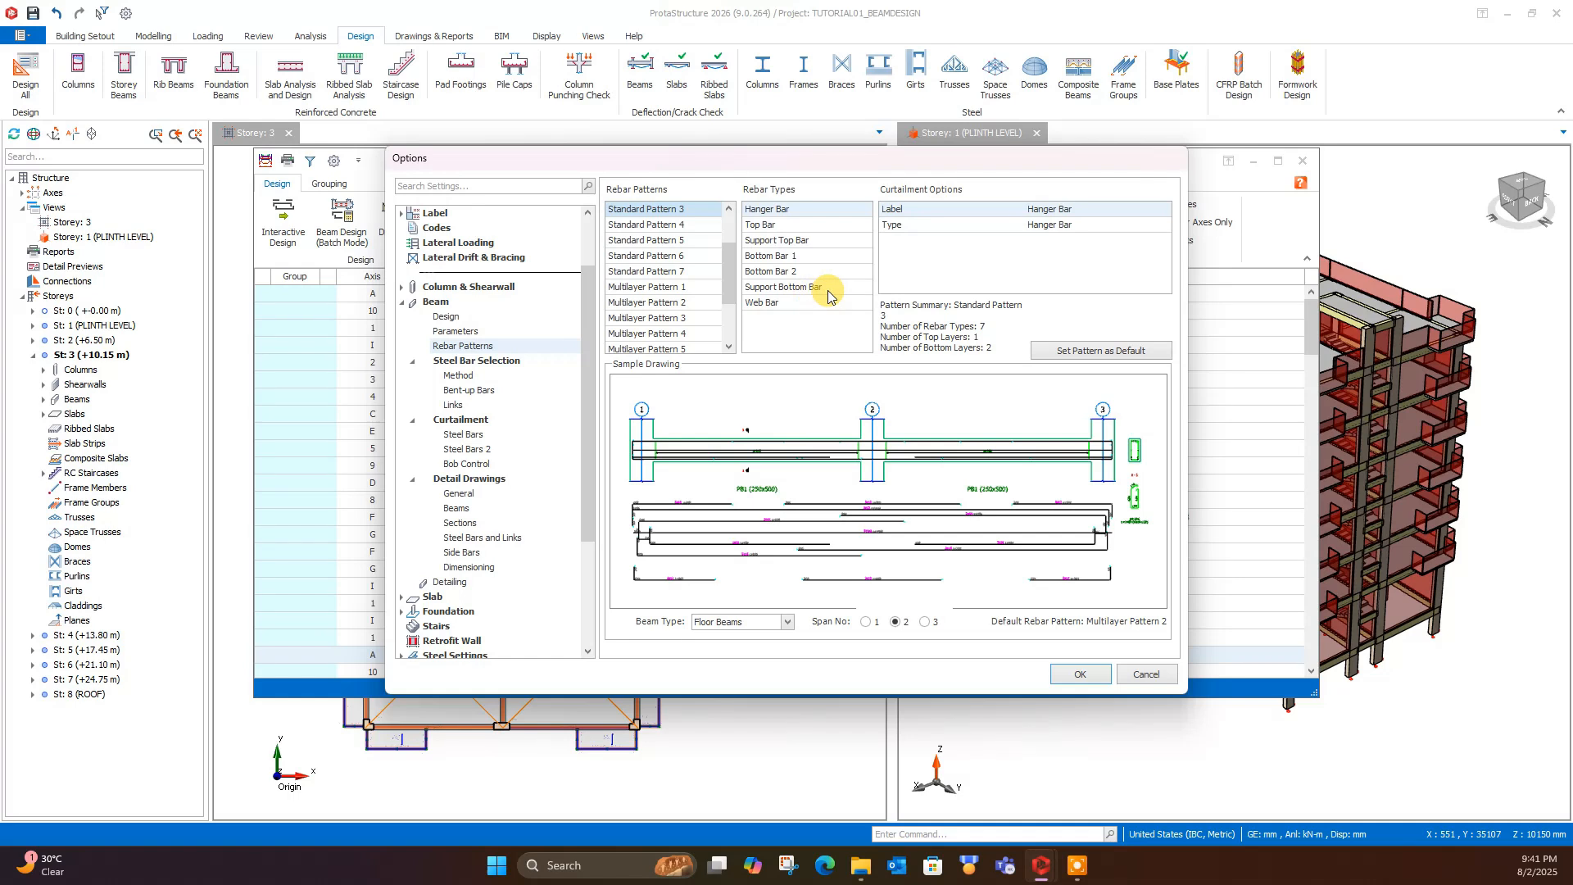
- Examine the curtailment options of the support top, bottom, support bottom and web bars in Standard Pattern 4
click(652, 225)
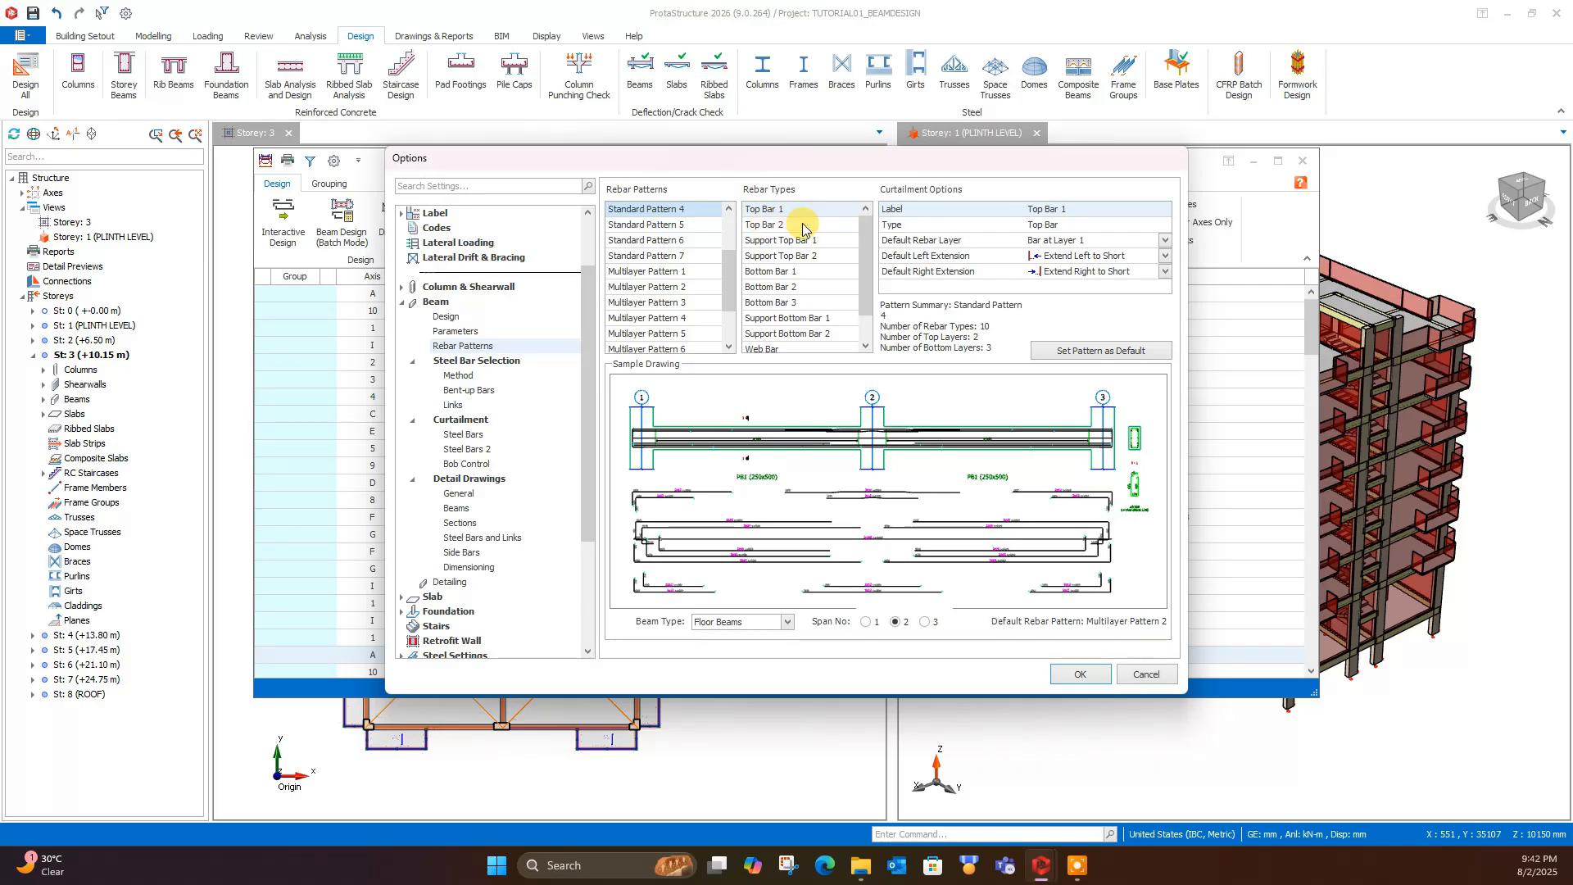
click(785, 240)
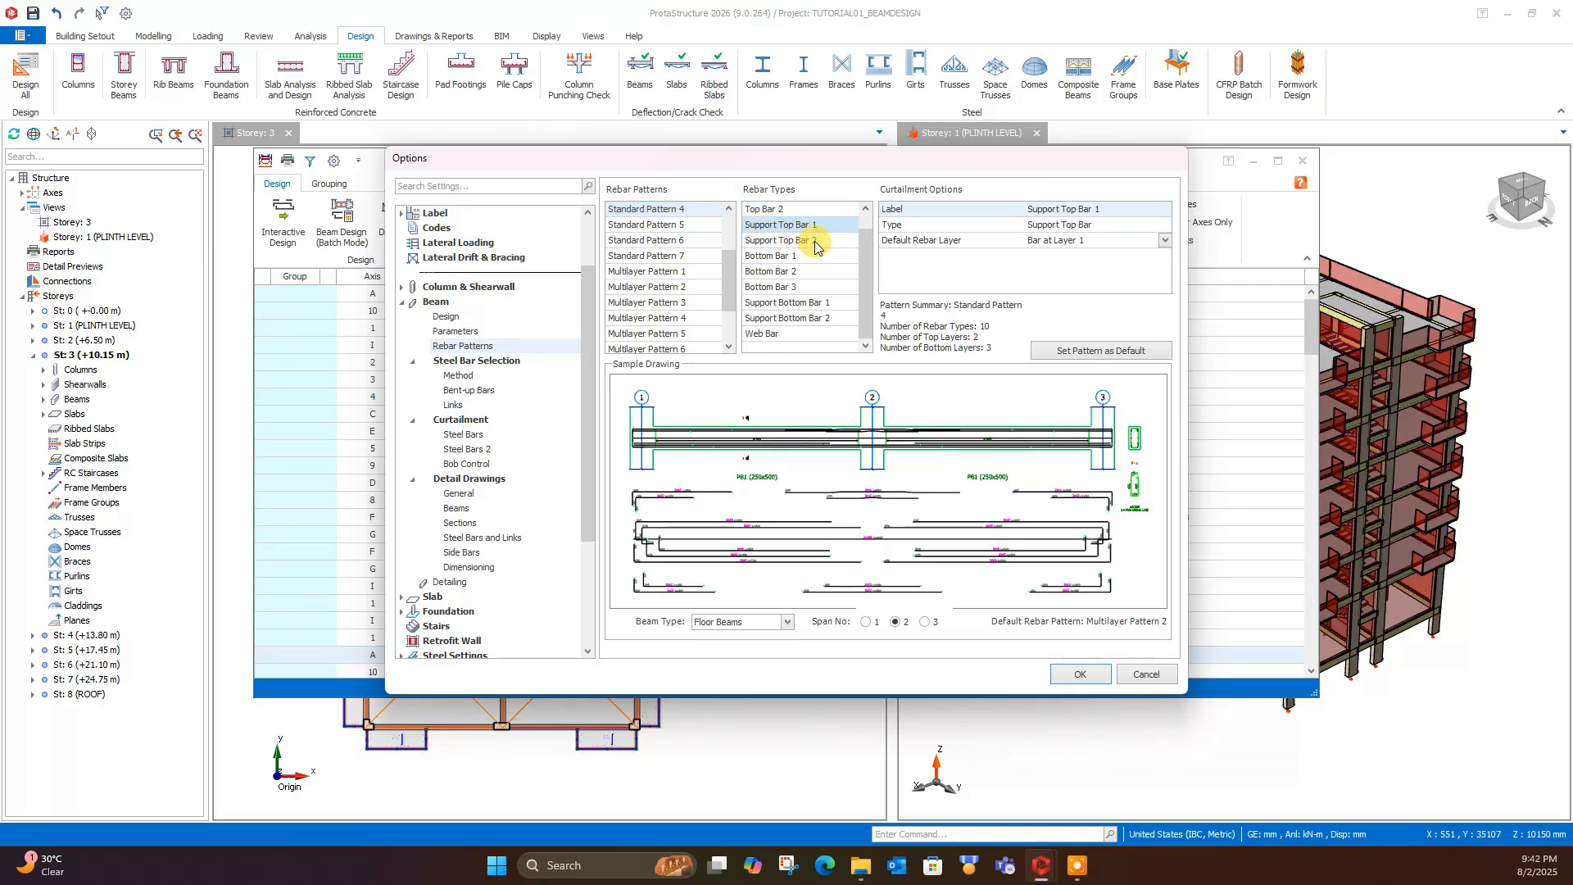
click(807, 240)
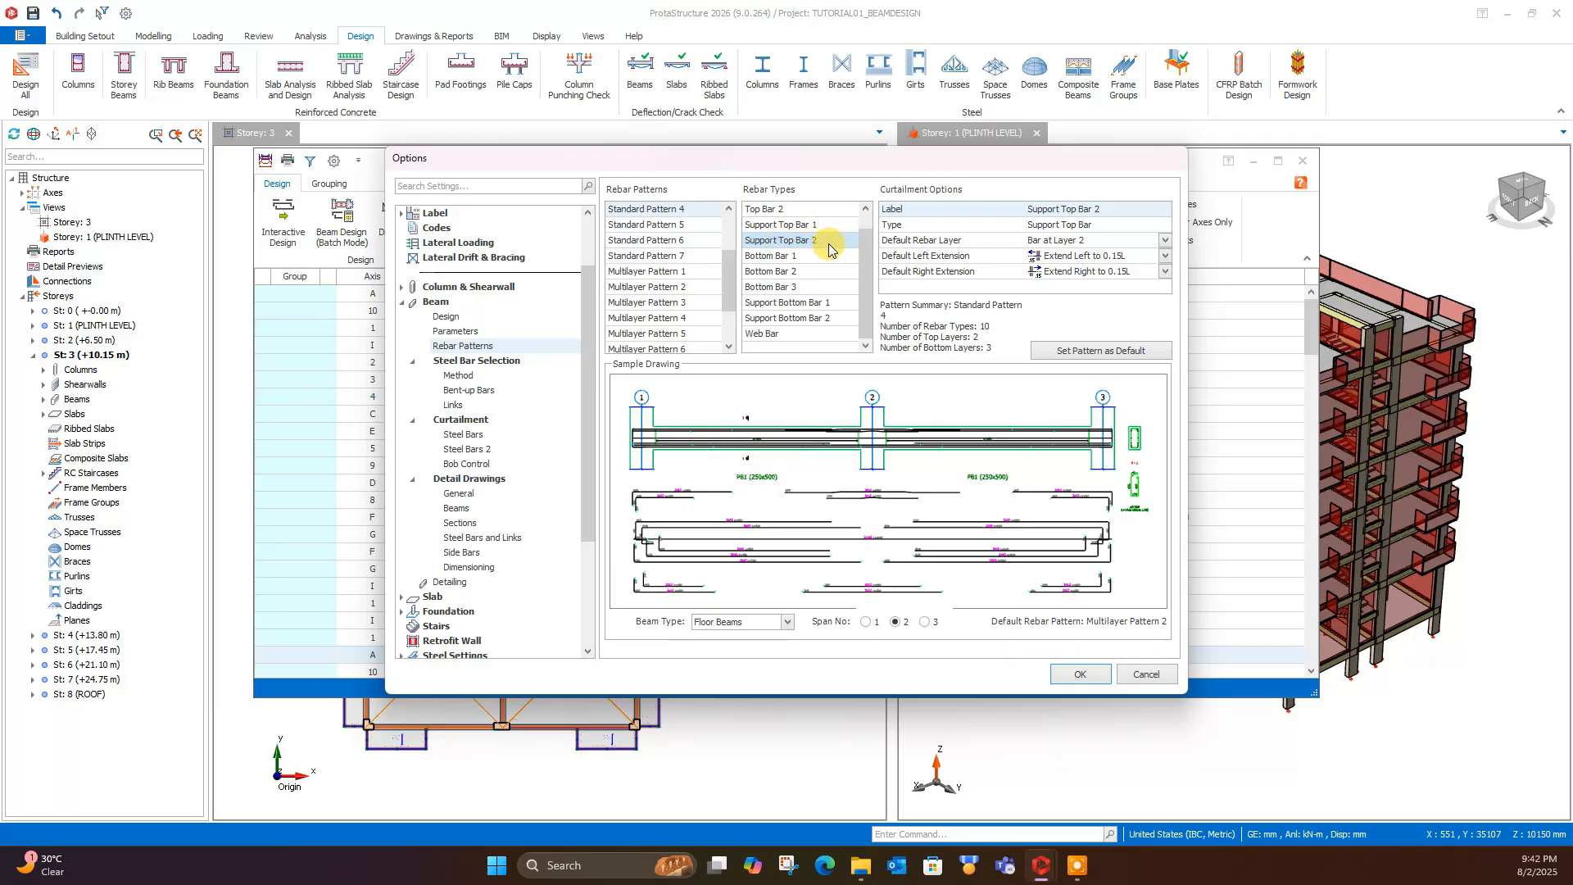
click(806, 259)
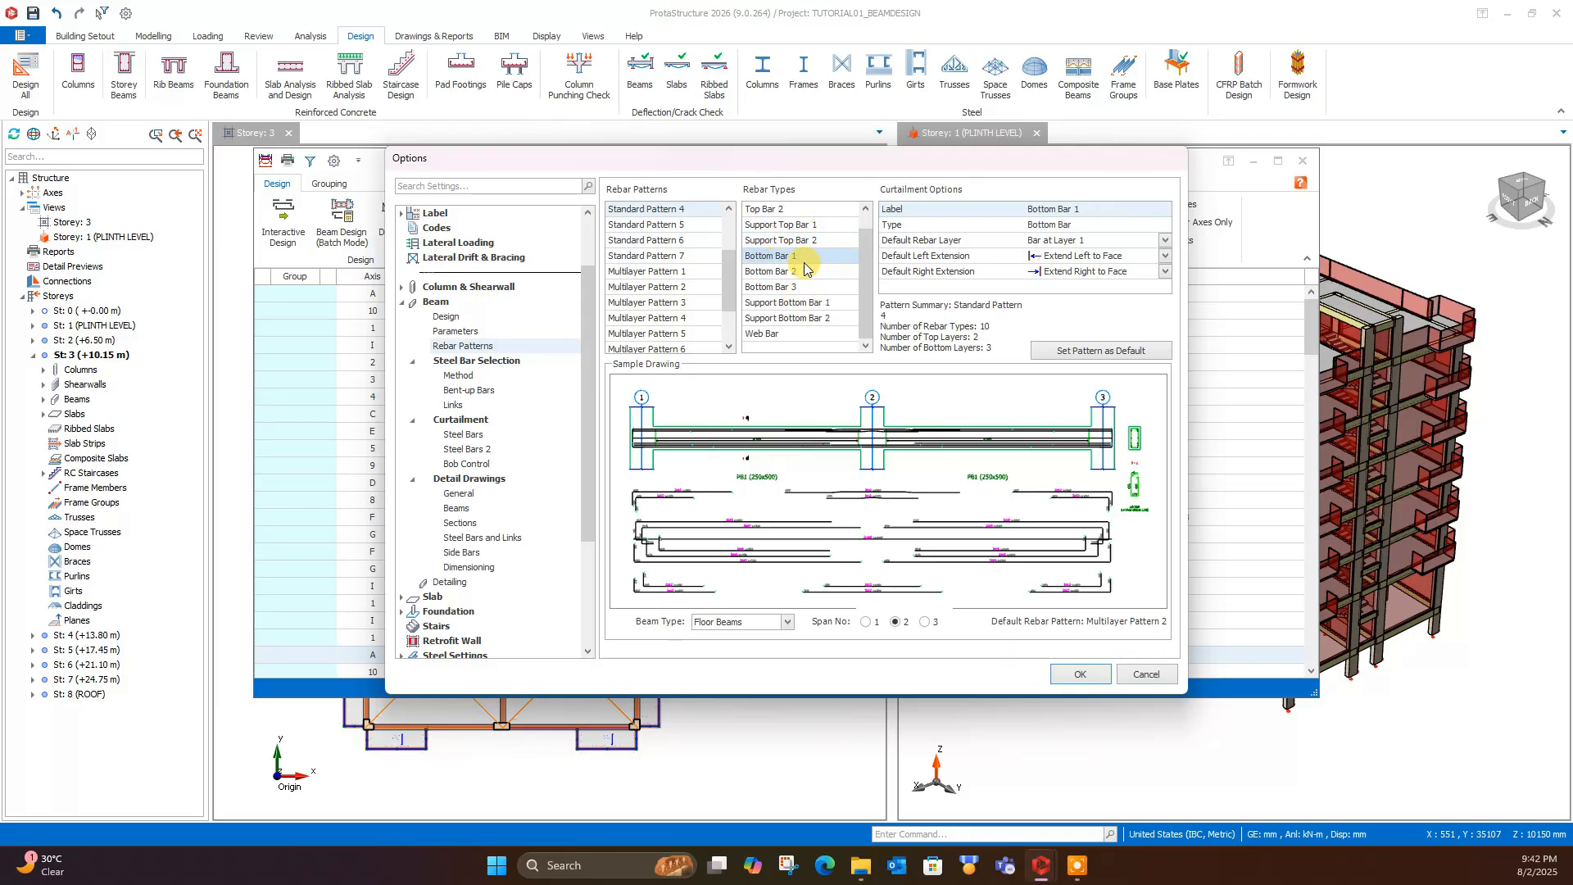
click(805, 303)
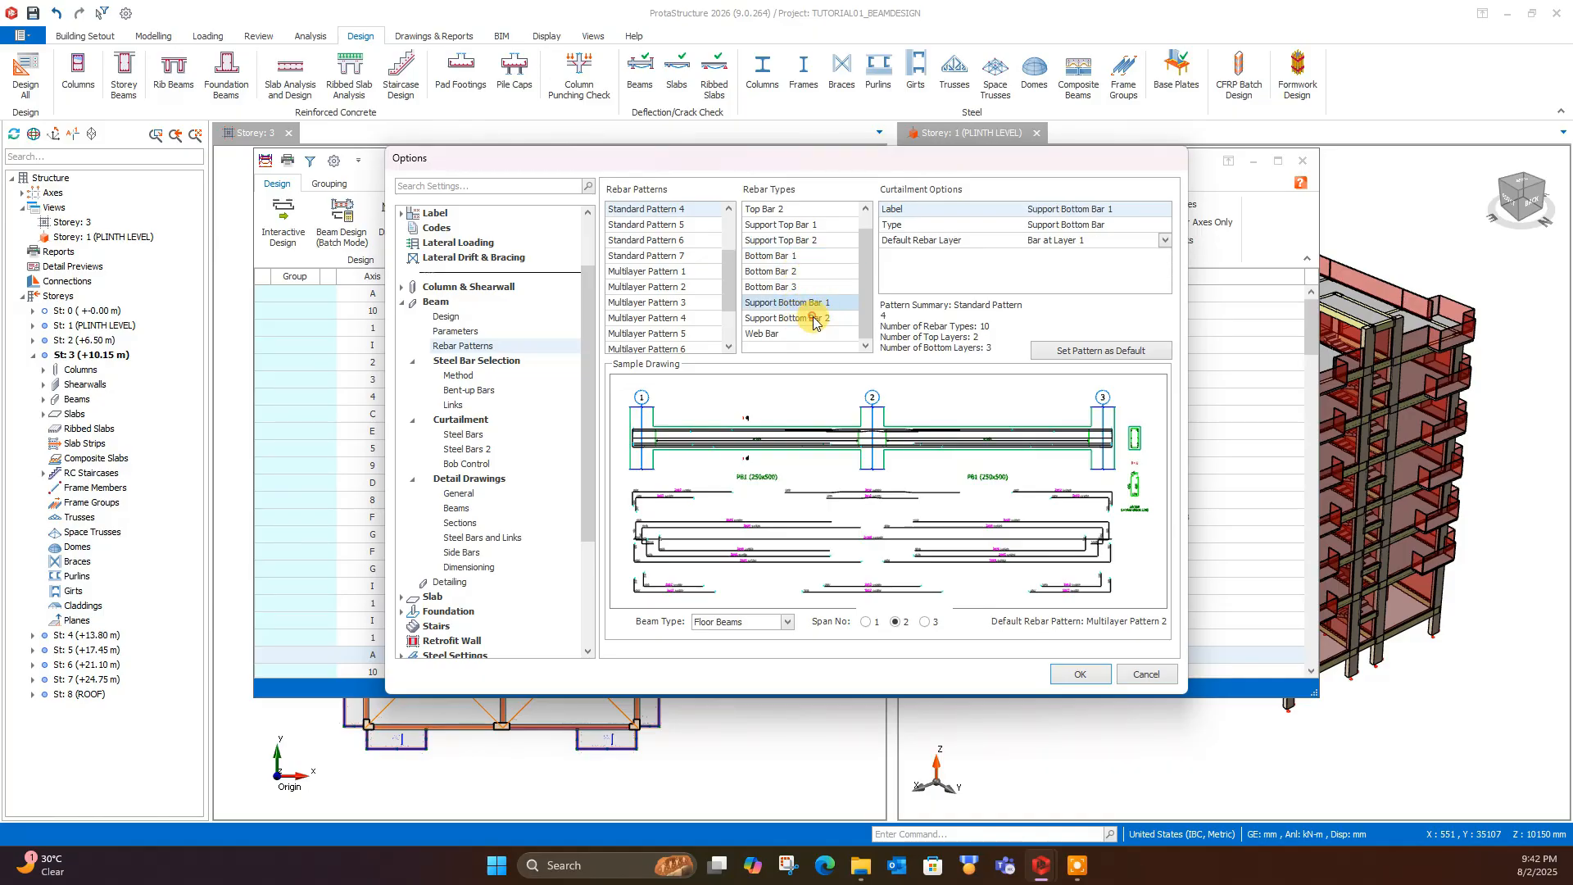
click(812, 317)
click(814, 303)
click(813, 317)
click(816, 303)
click(800, 334)
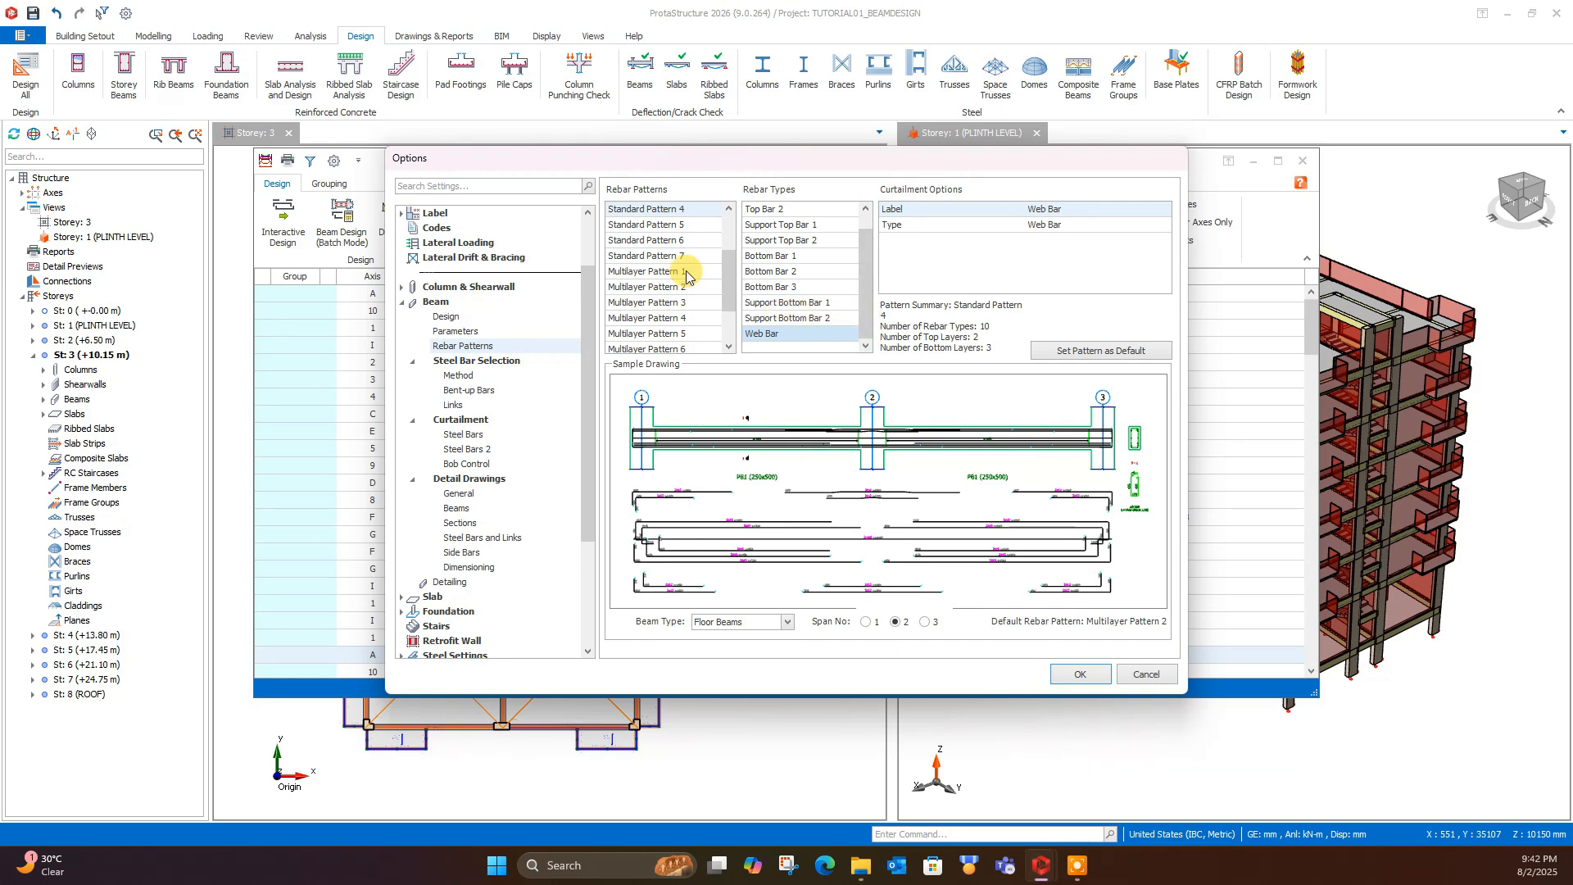
- View the sample drawings of the remaining standard patterns and examine the rebar types of Multilayer Pattern 2
click(657, 225)
click(647, 224)
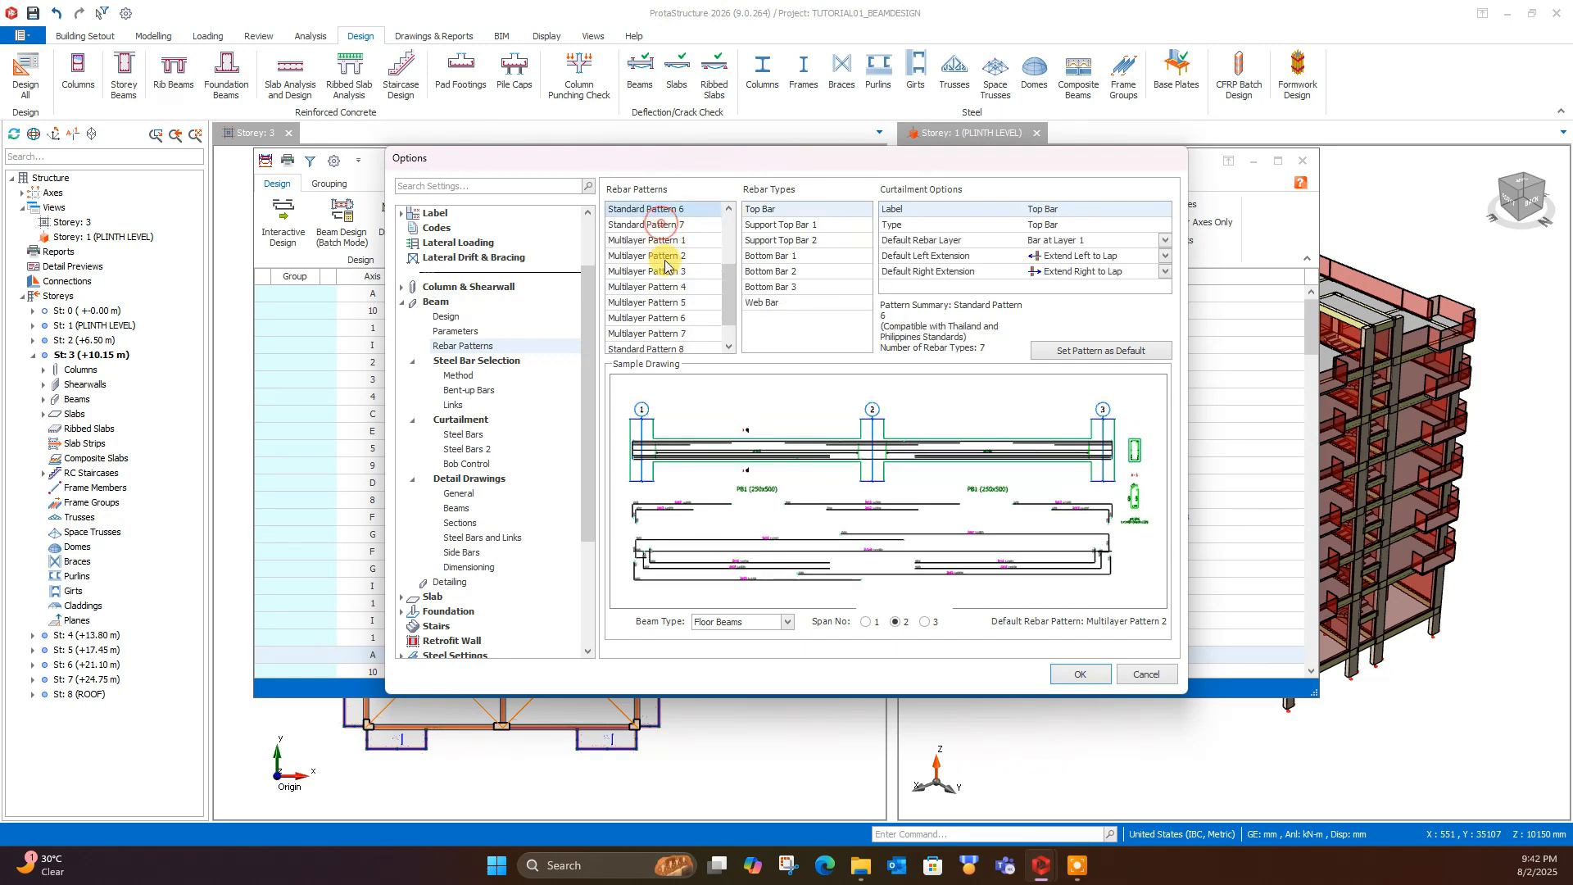
drag(731, 303, 731, 317)
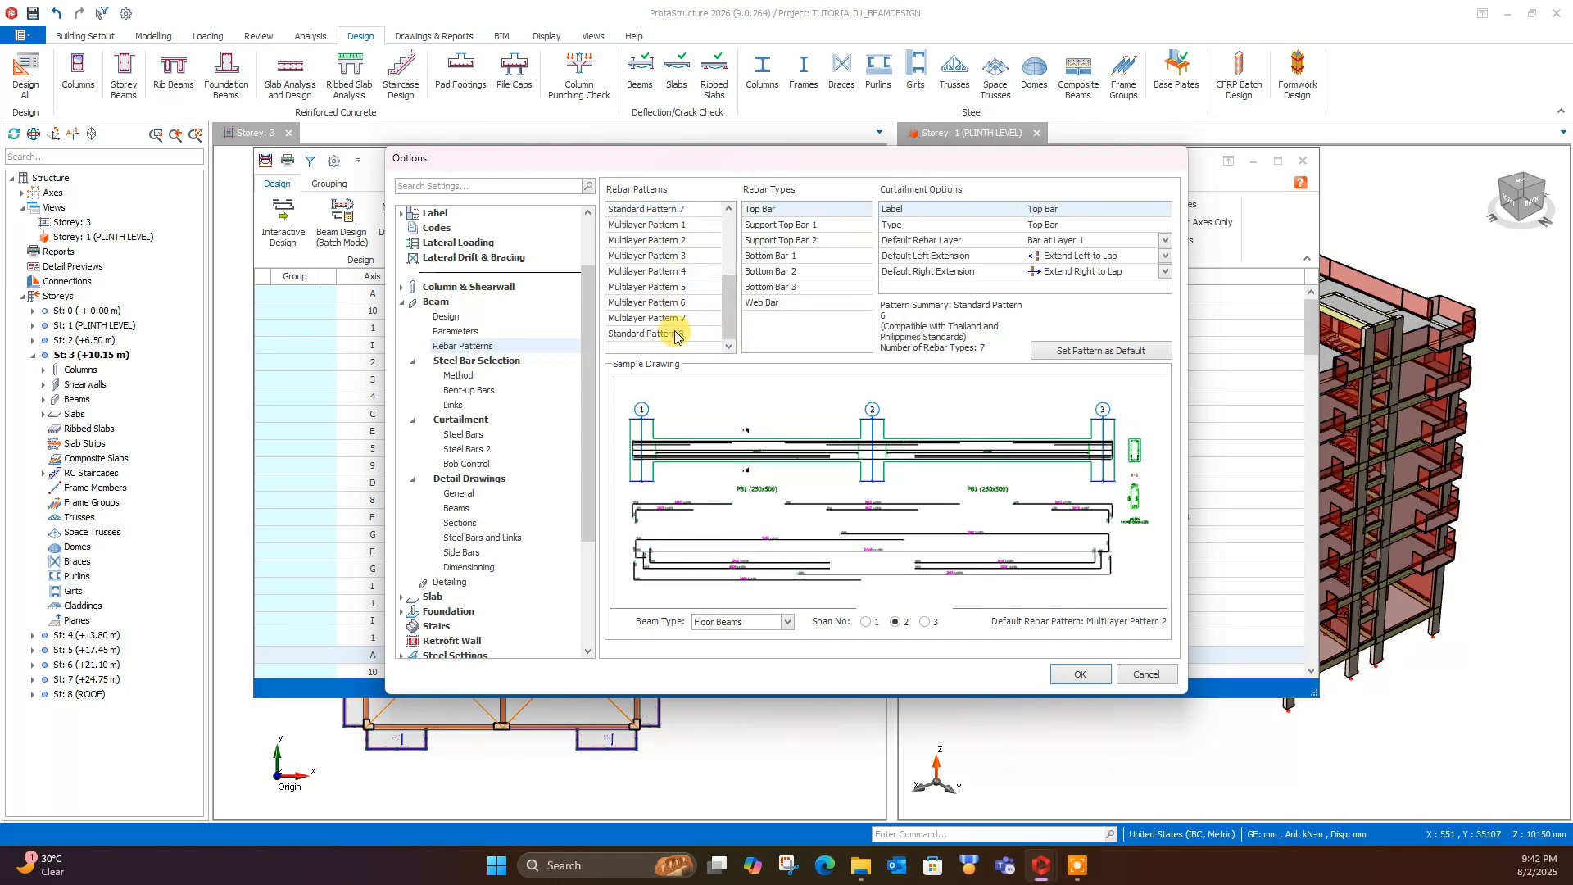
scroll(716, 295, up, 1)
click(665, 255)
scroll(667, 258, down, 1)
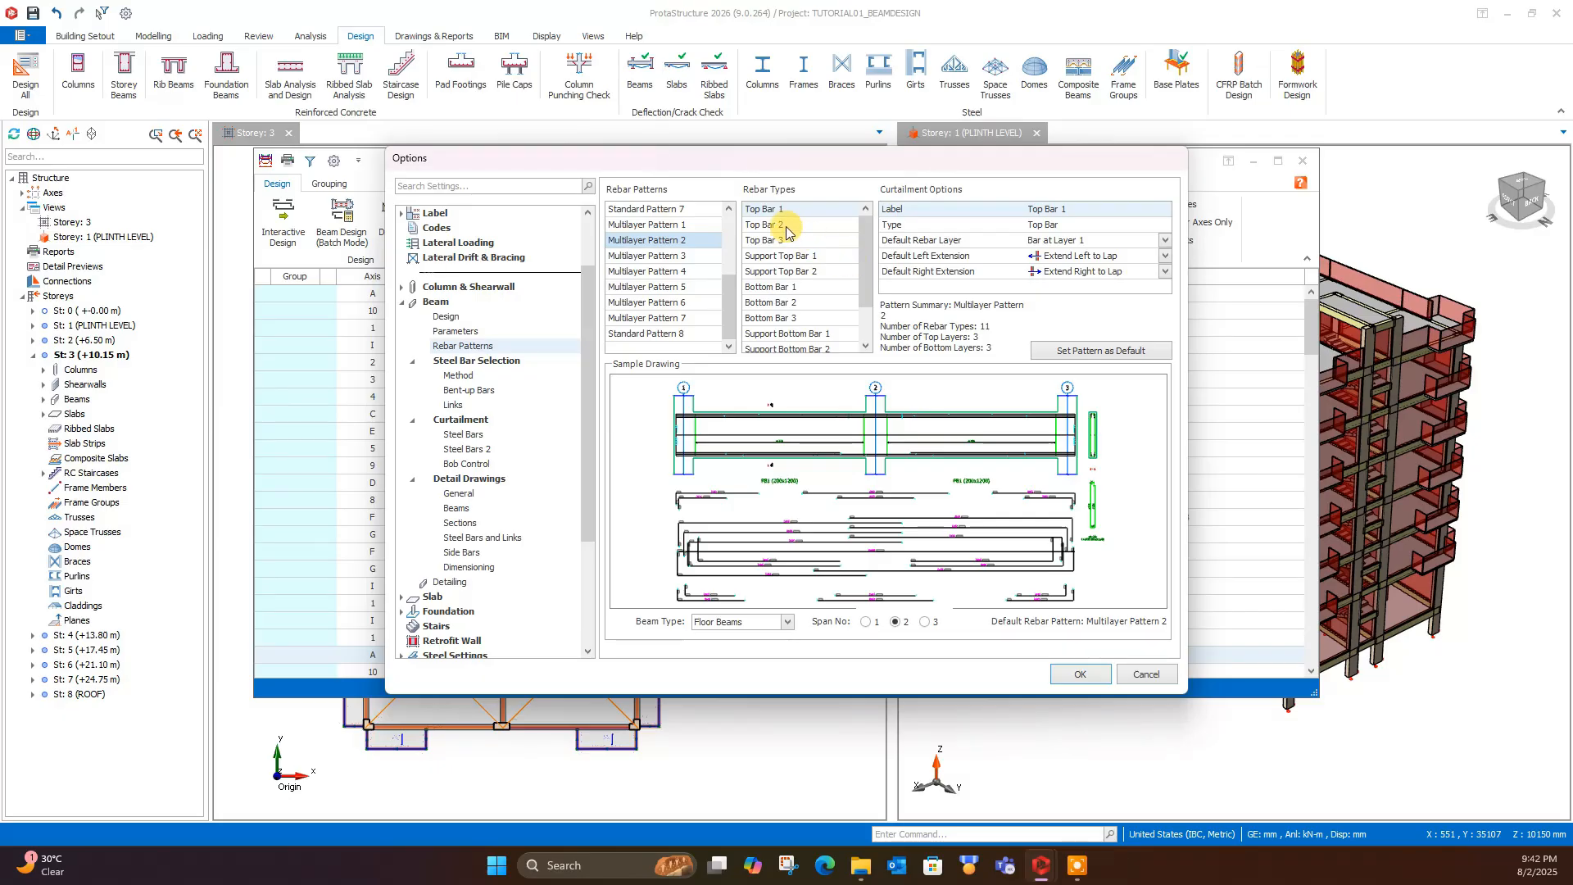
scroll(807, 250, down, 1)
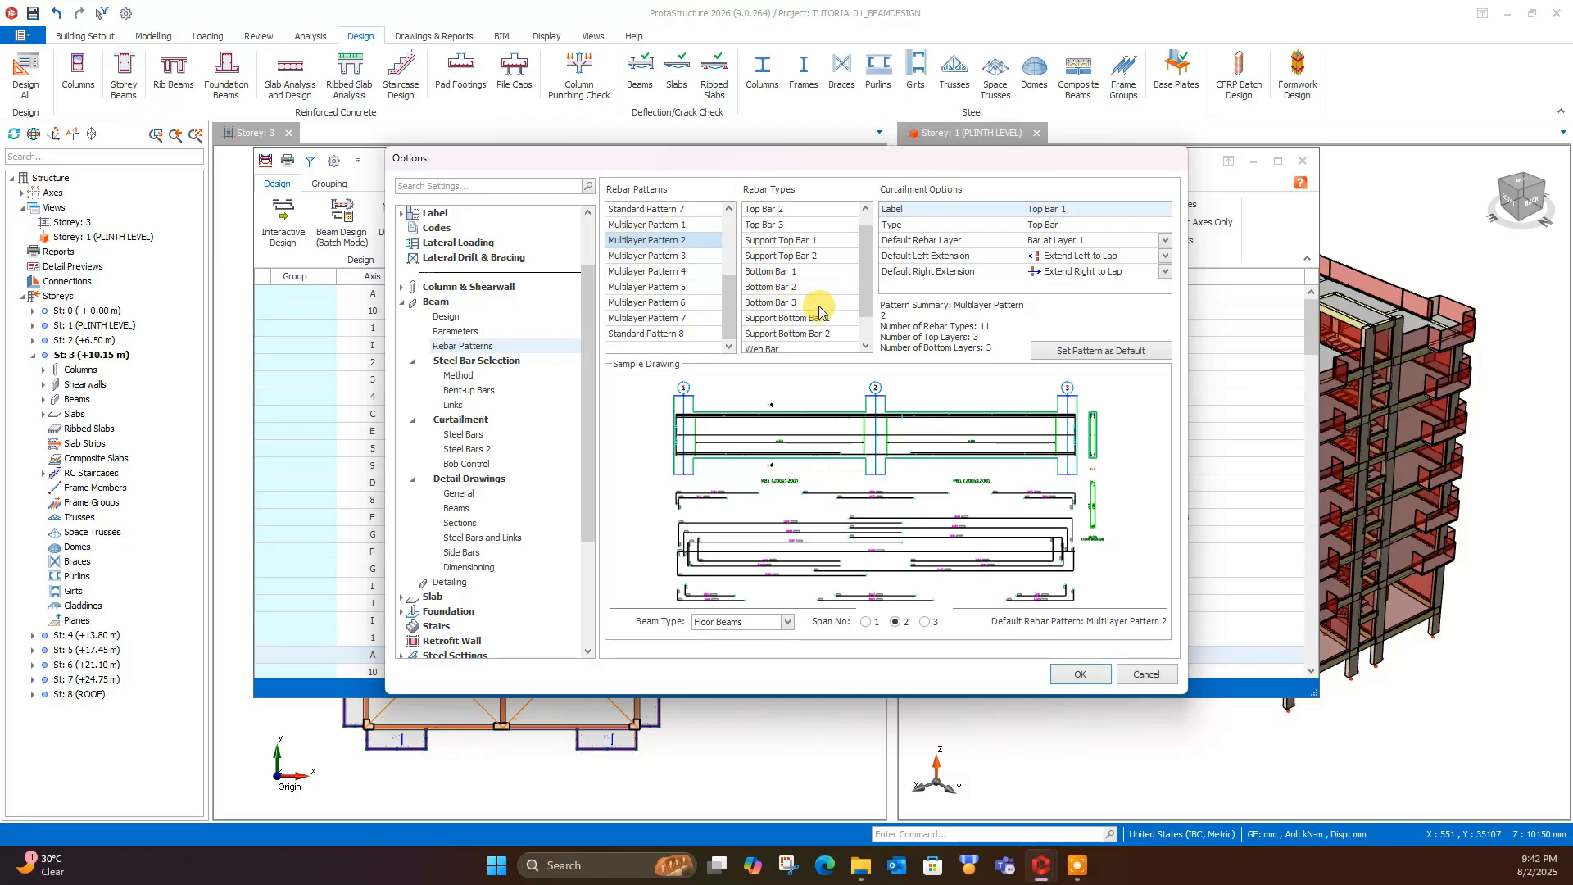
drag(862, 305, 866, 328)
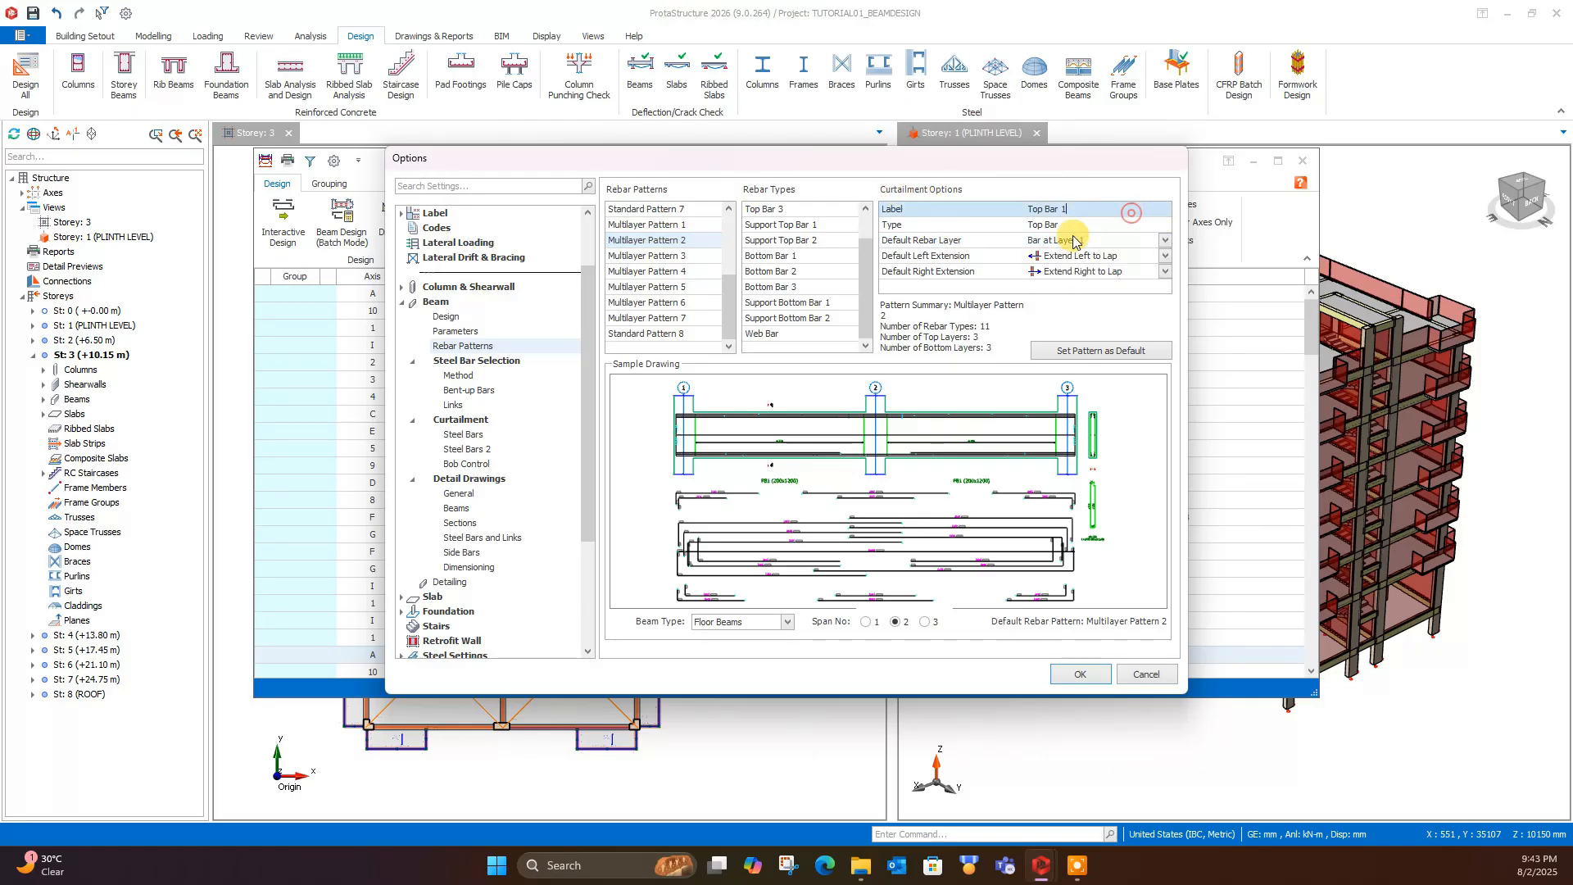
- Examine the default rebar layer, left extension and right extension choices for Top Bar 1 of Multilayer Pattern 2
click(957, 240)
click(1097, 241)
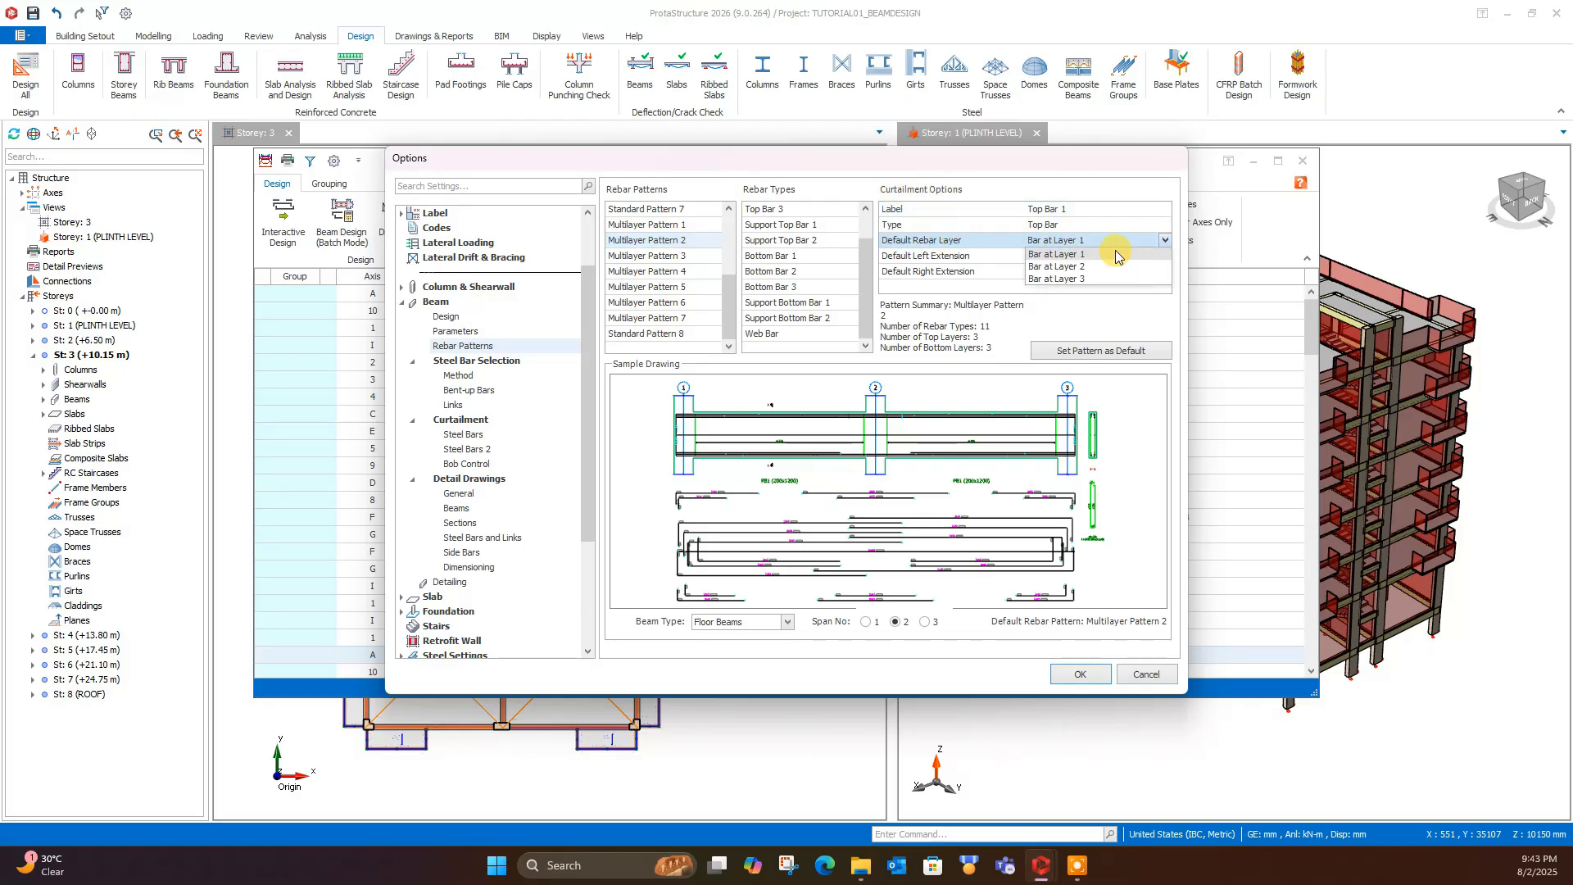
click(921, 258)
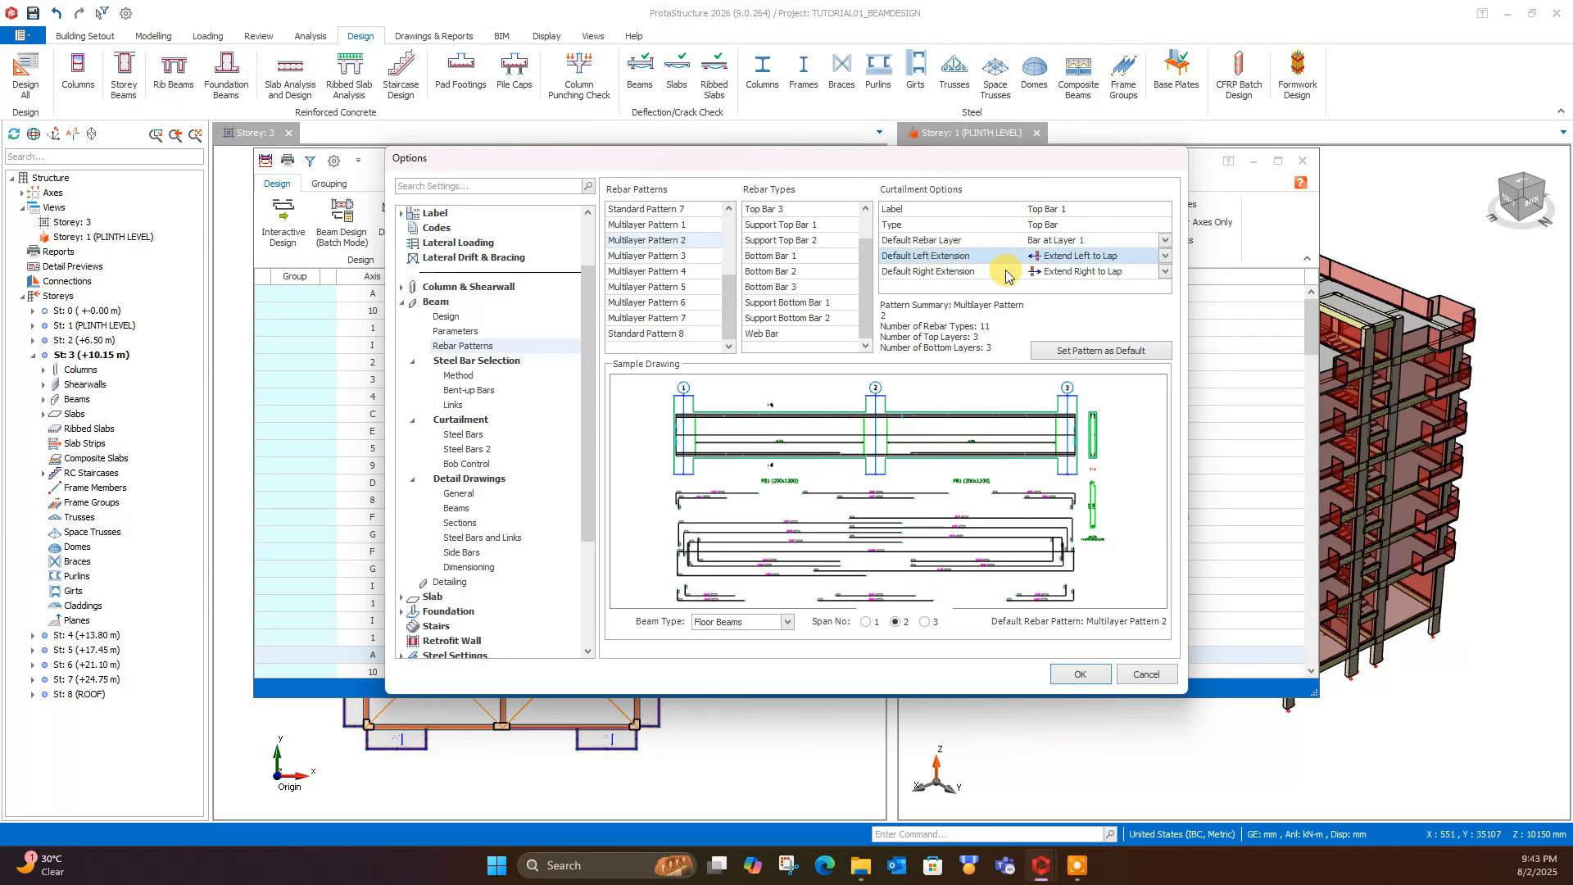
click(1164, 257)
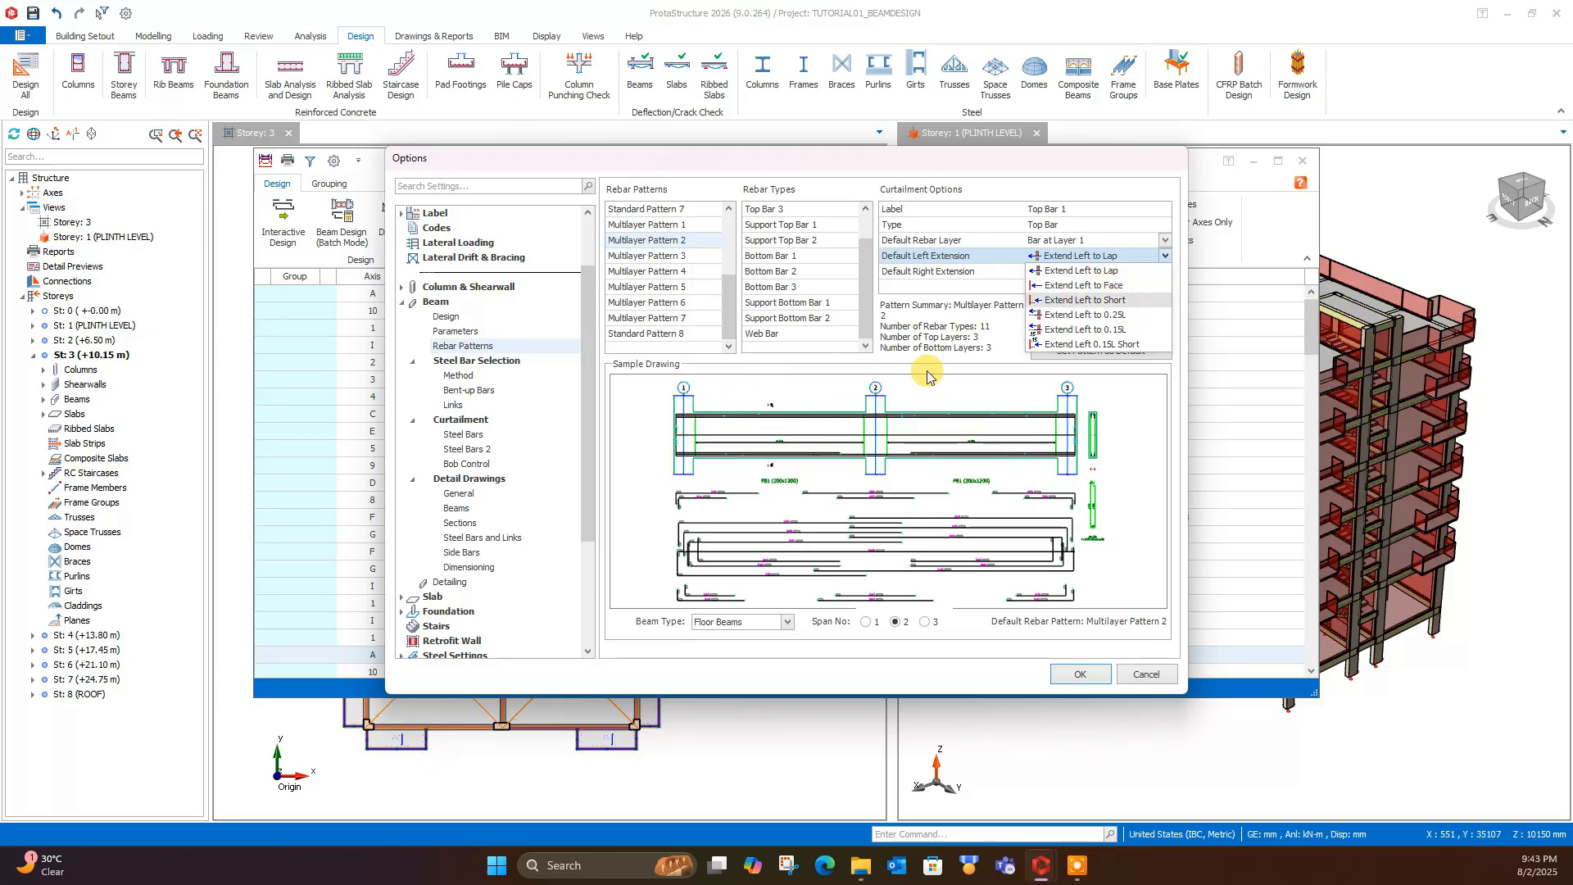
click(953, 271)
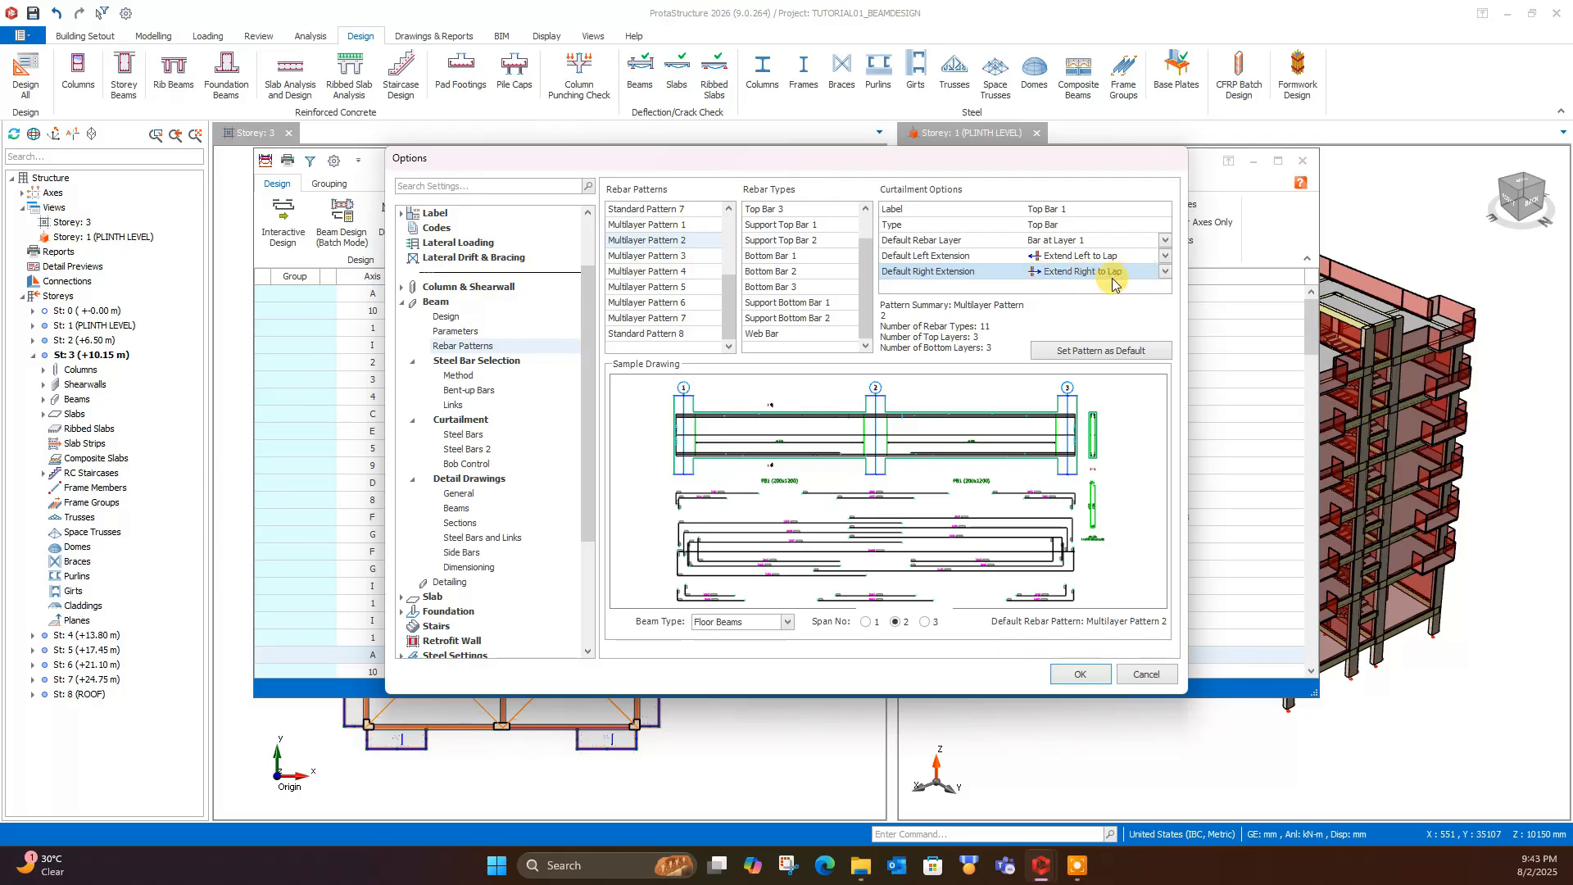
click(1163, 273)
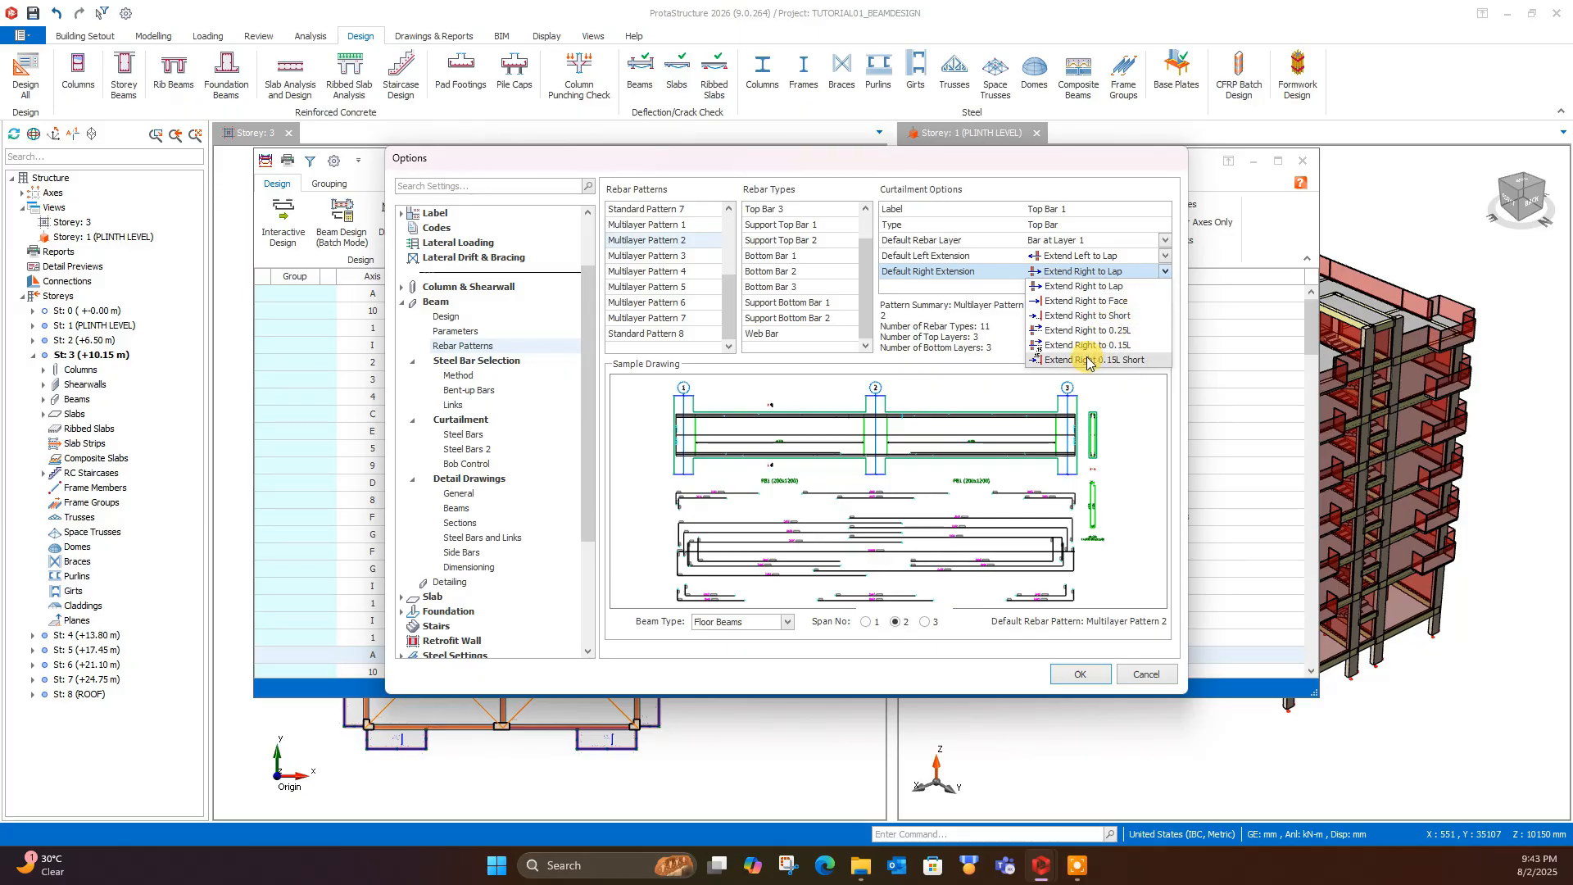
- View the Multilayer Pattern 2 sample drawing for floor beams with 3 spans
click(981, 270)
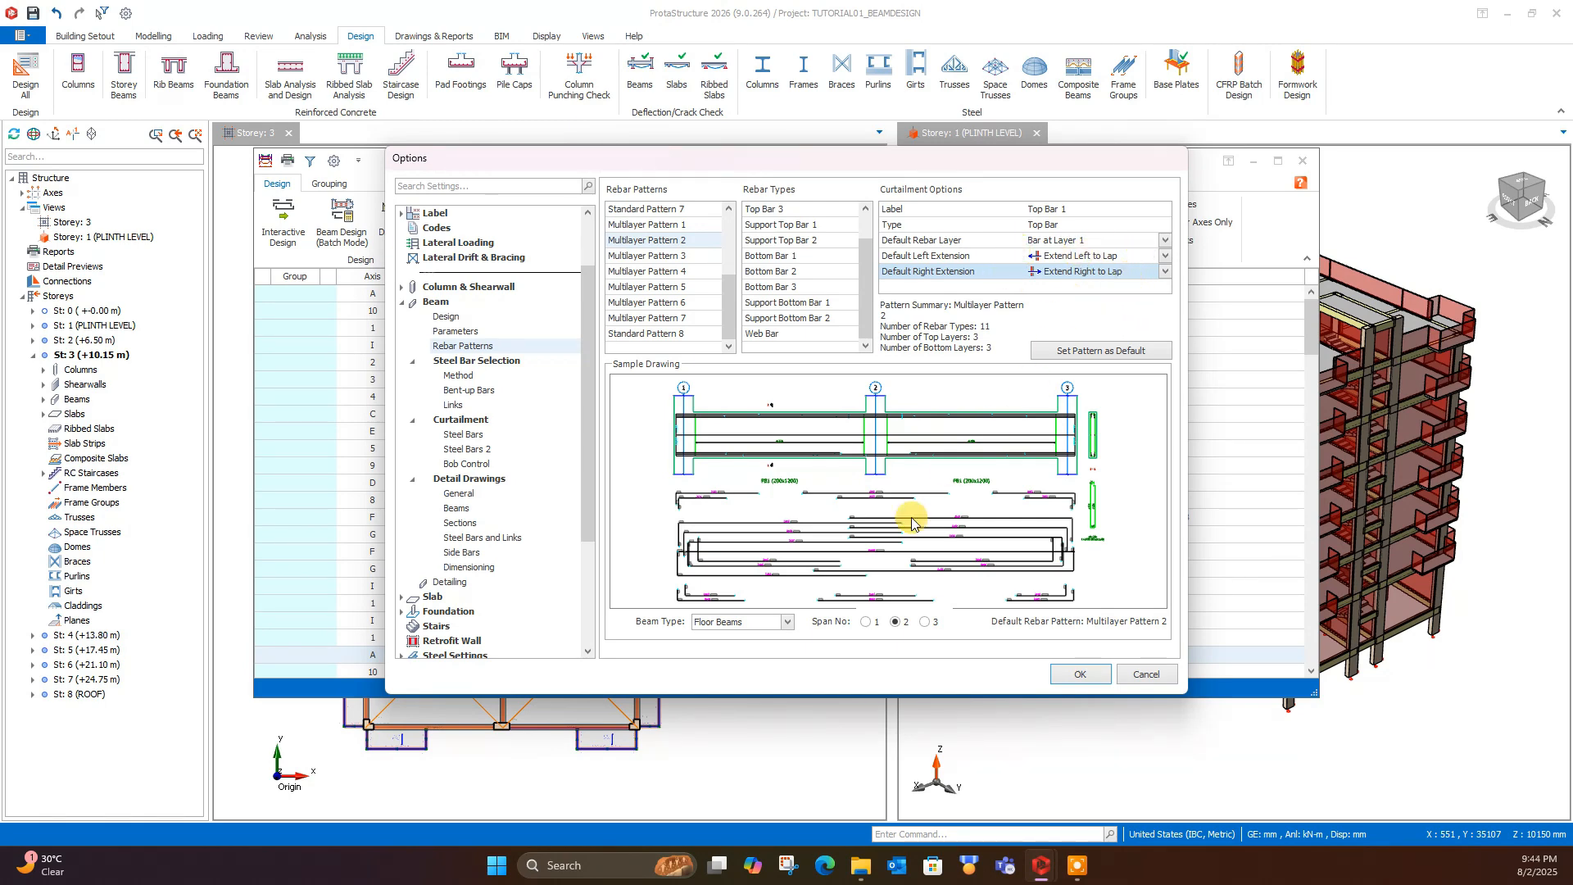
click(733, 622)
click(731, 623)
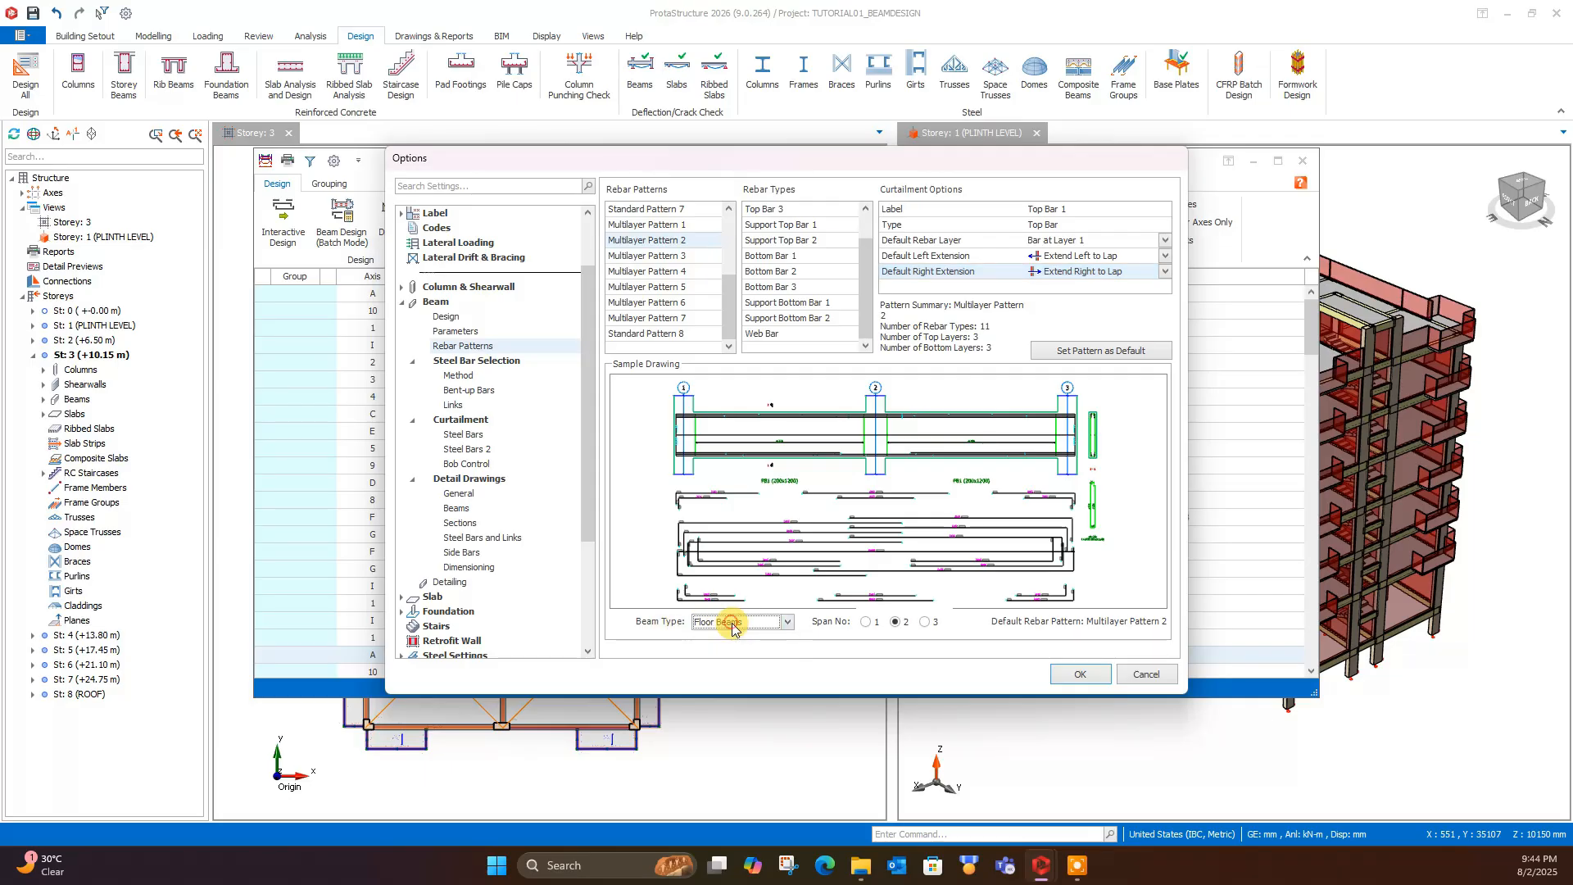
click(930, 624)
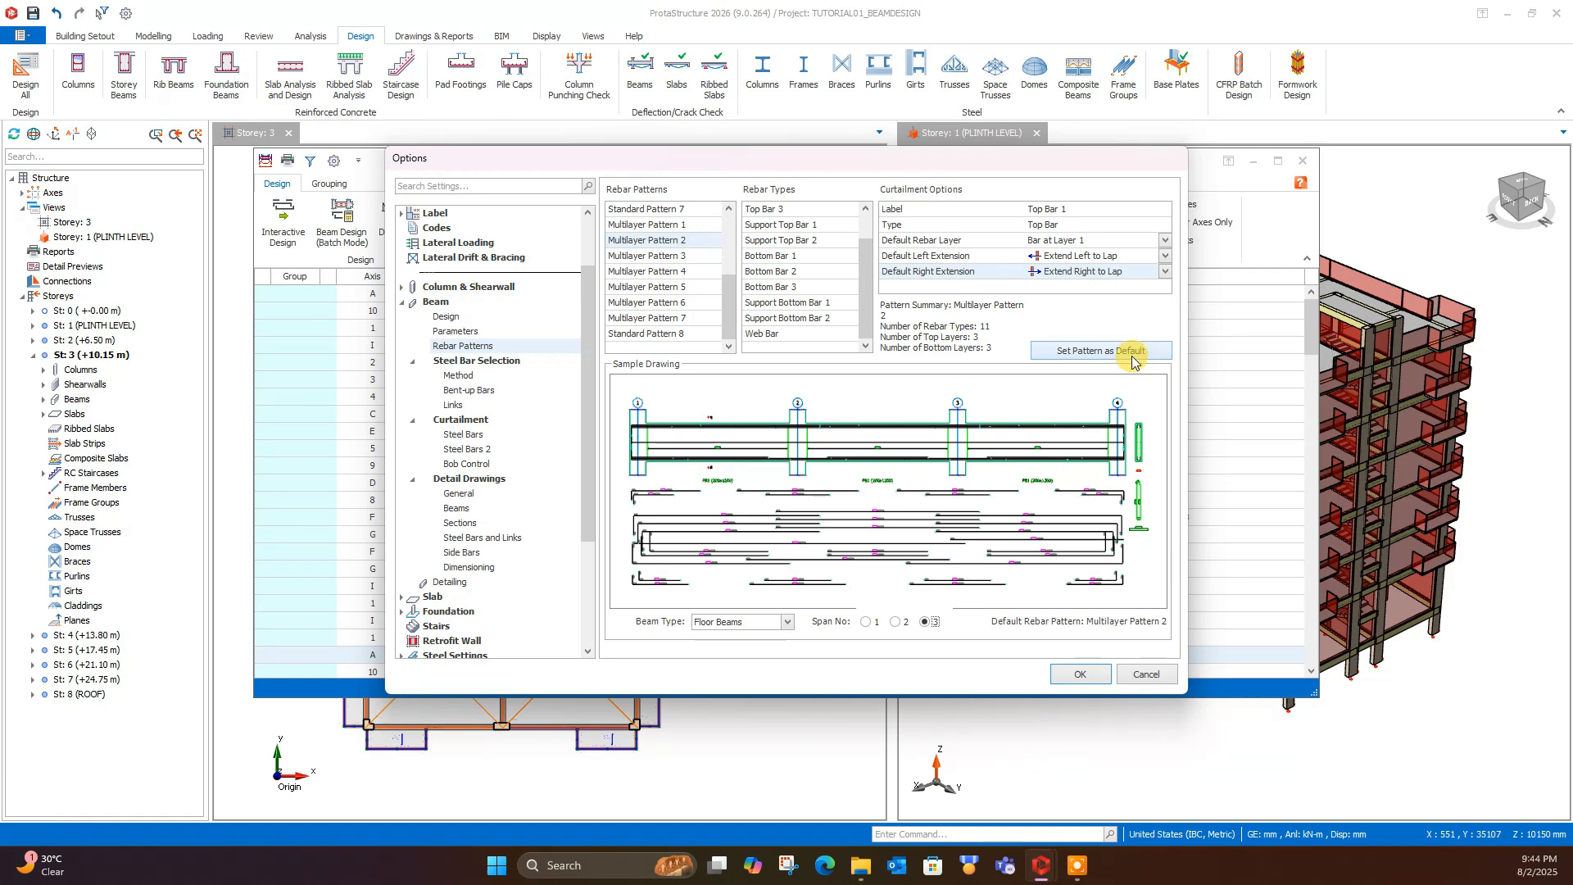
- Examine the steel bar selection settings for method, bent-up bars and links, including the available link patterns
click(464, 377)
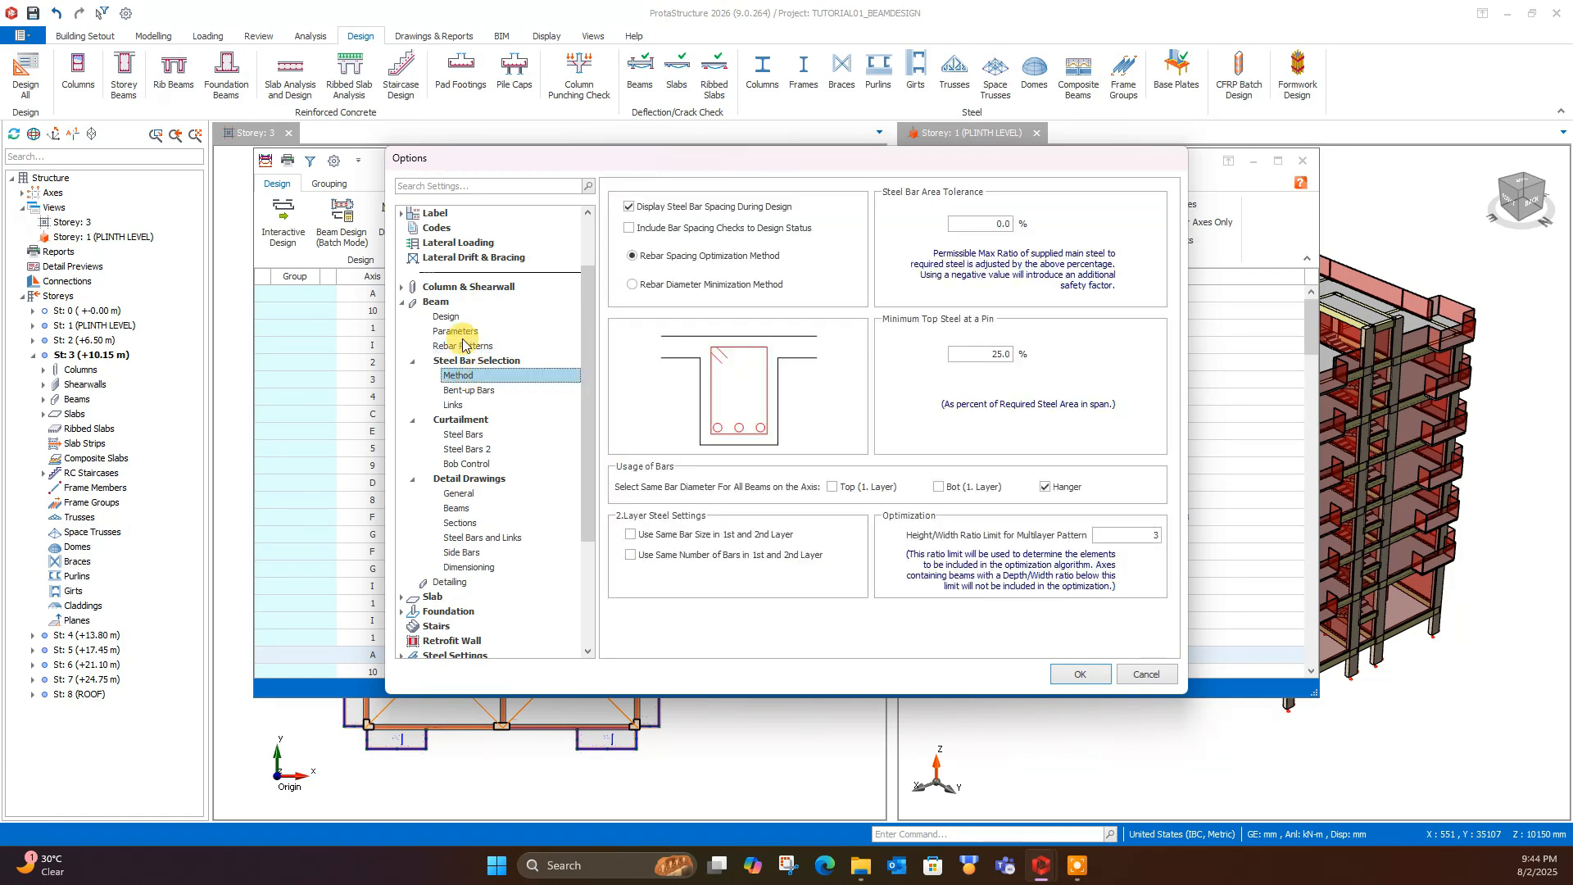
click(484, 390)
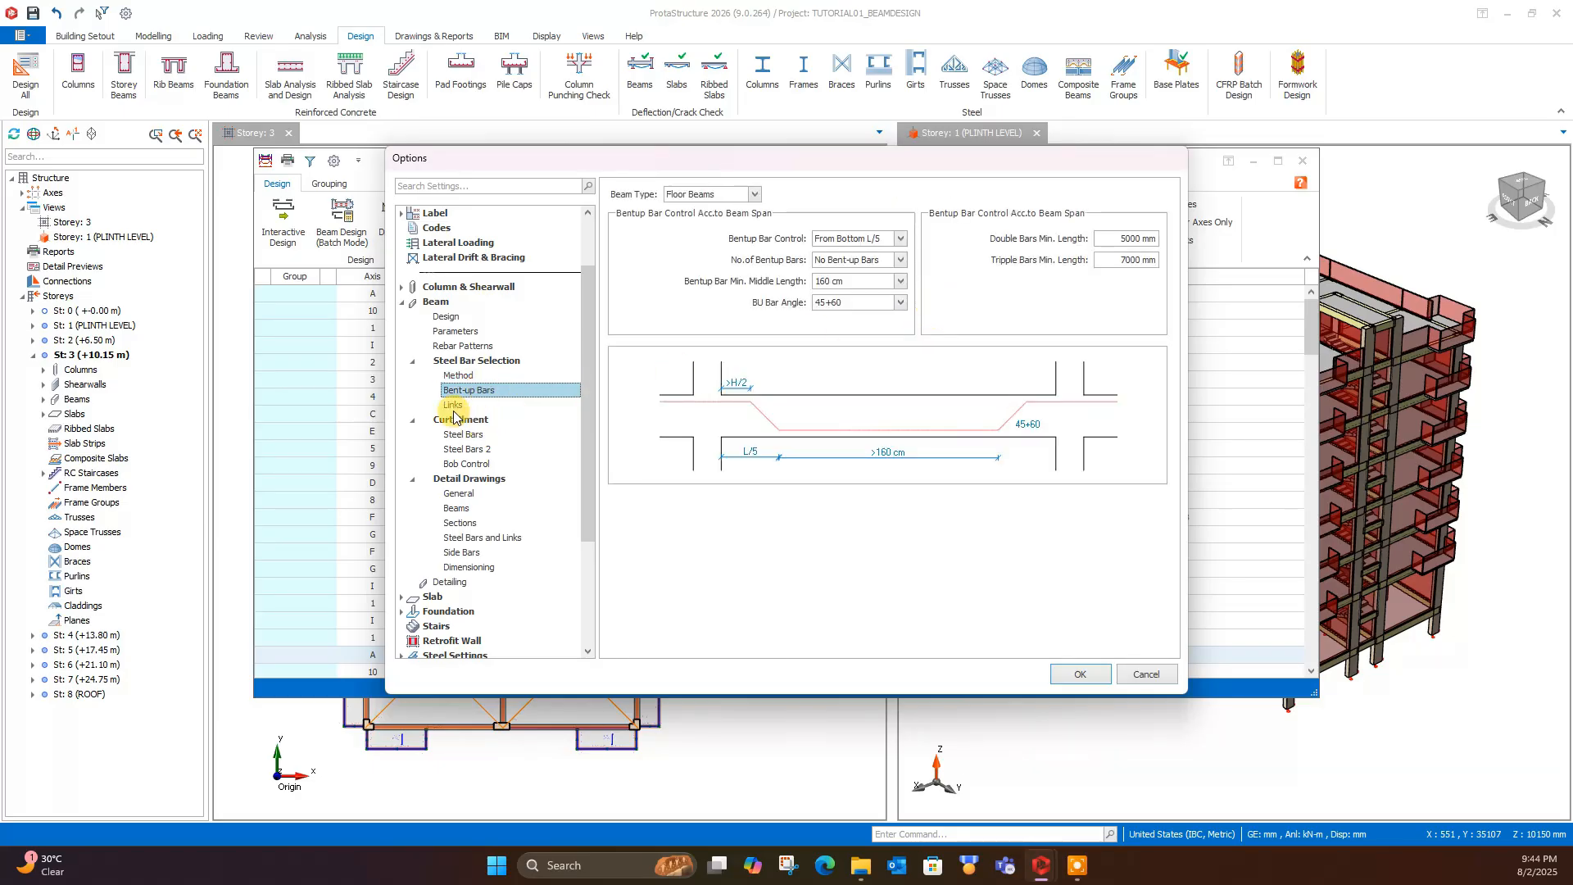
click(453, 405)
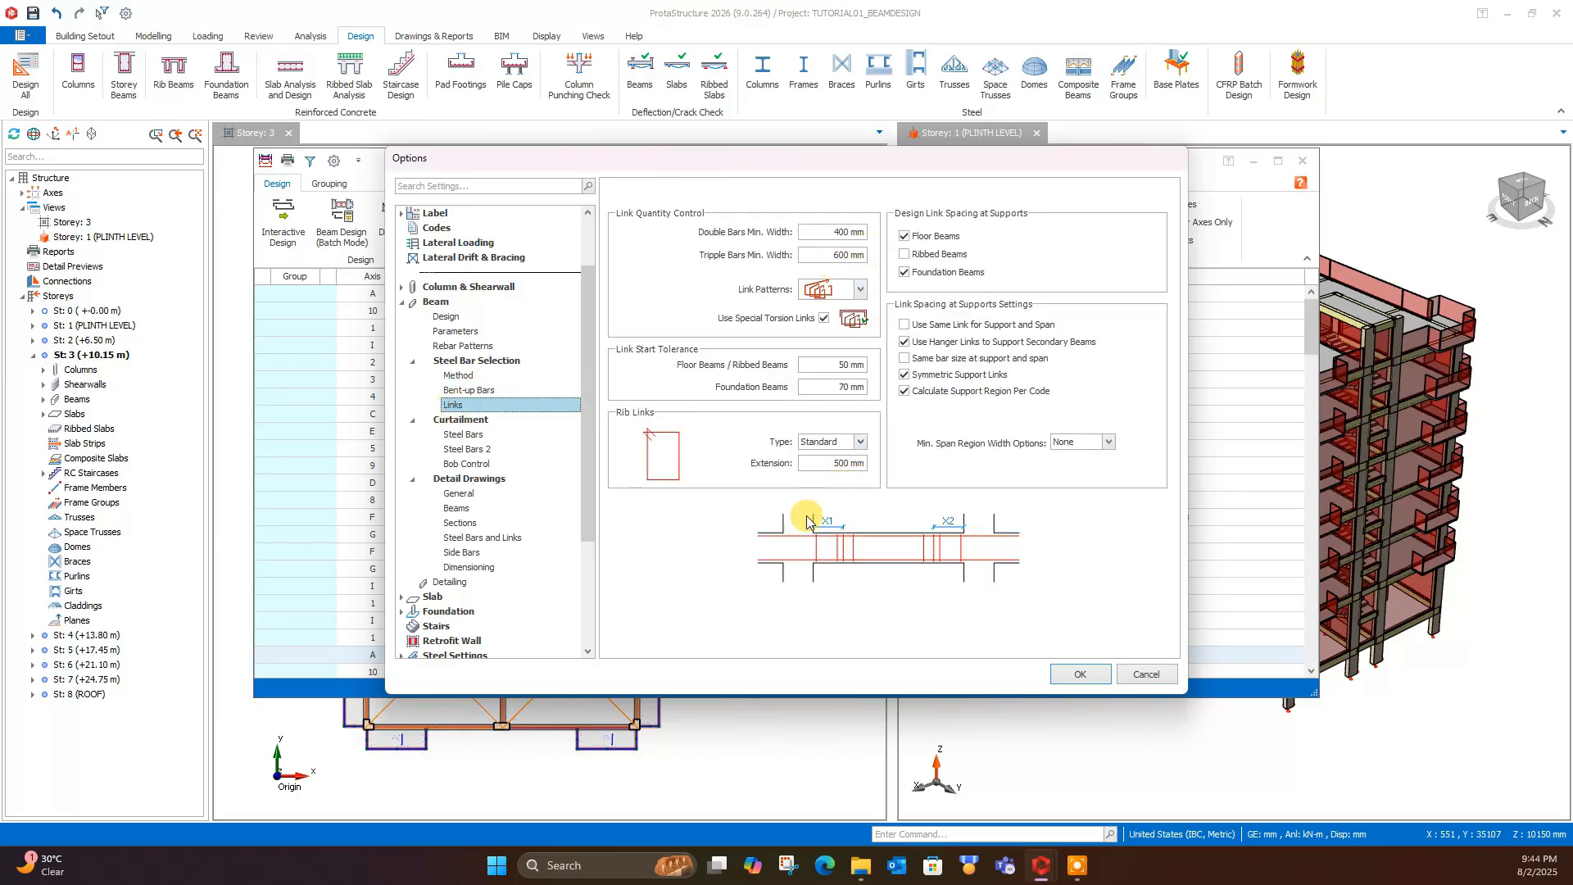
click(861, 291)
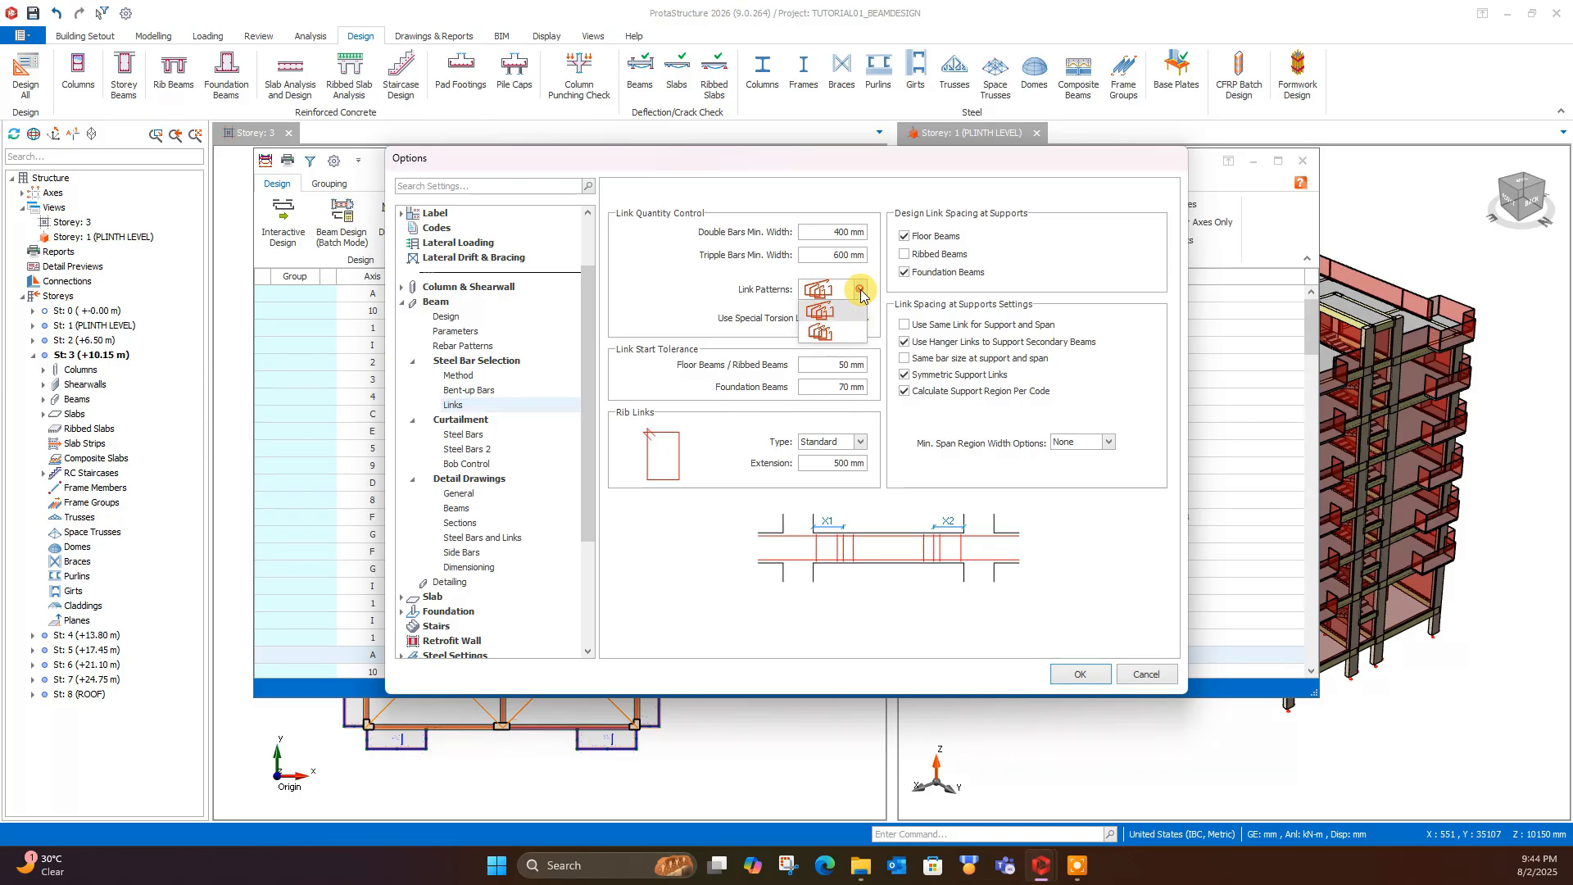
click(834, 337)
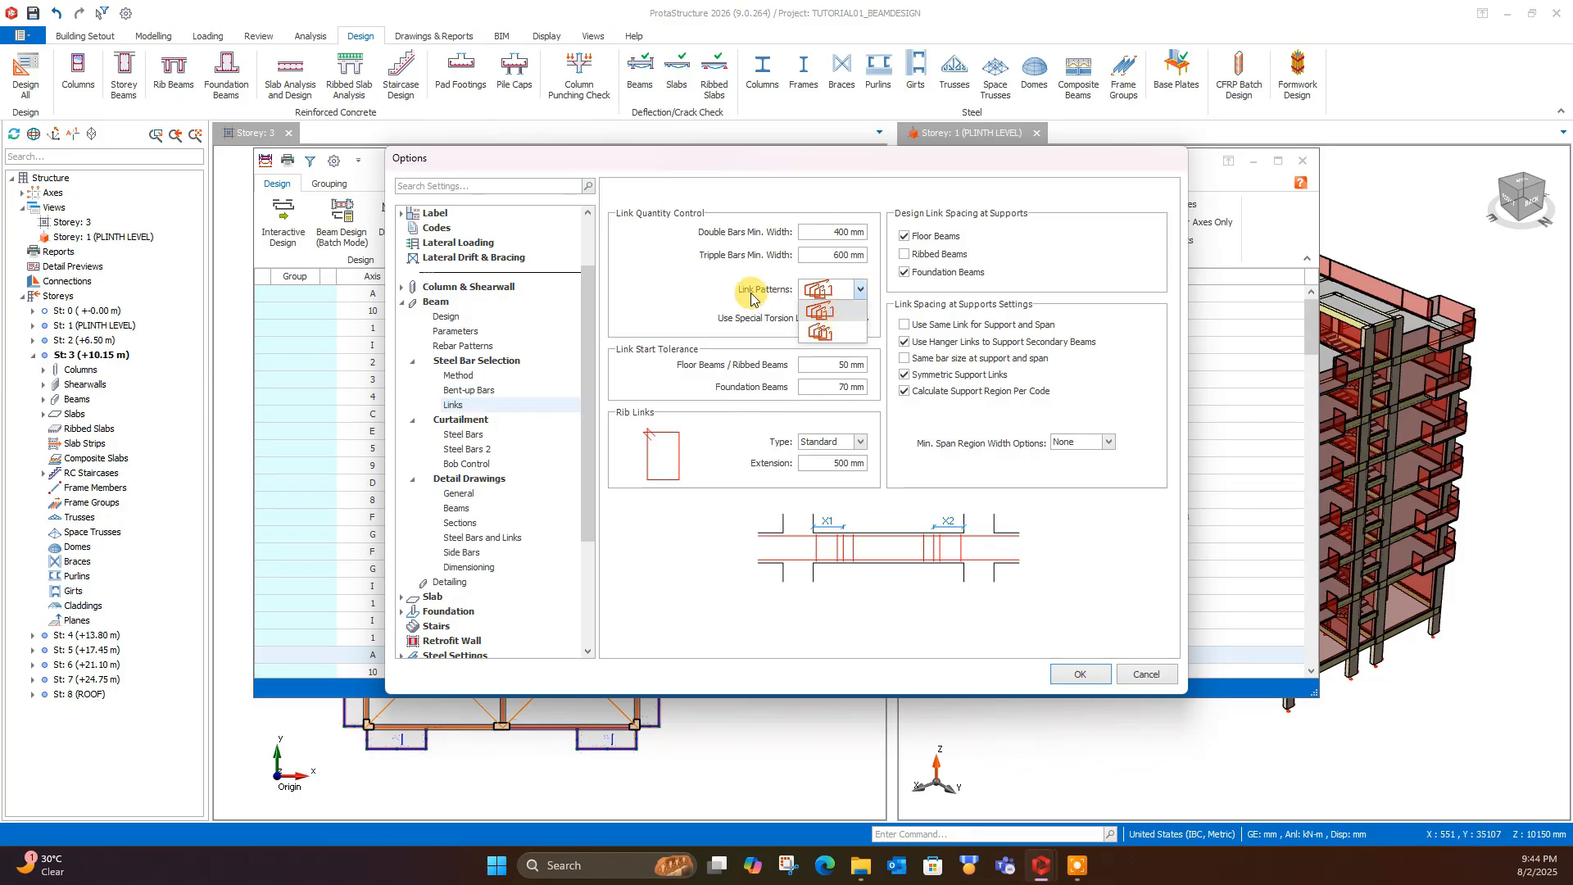
- Examine the curtailment settings for span bars, support bar extensions, end supports and bob control
click(464, 435)
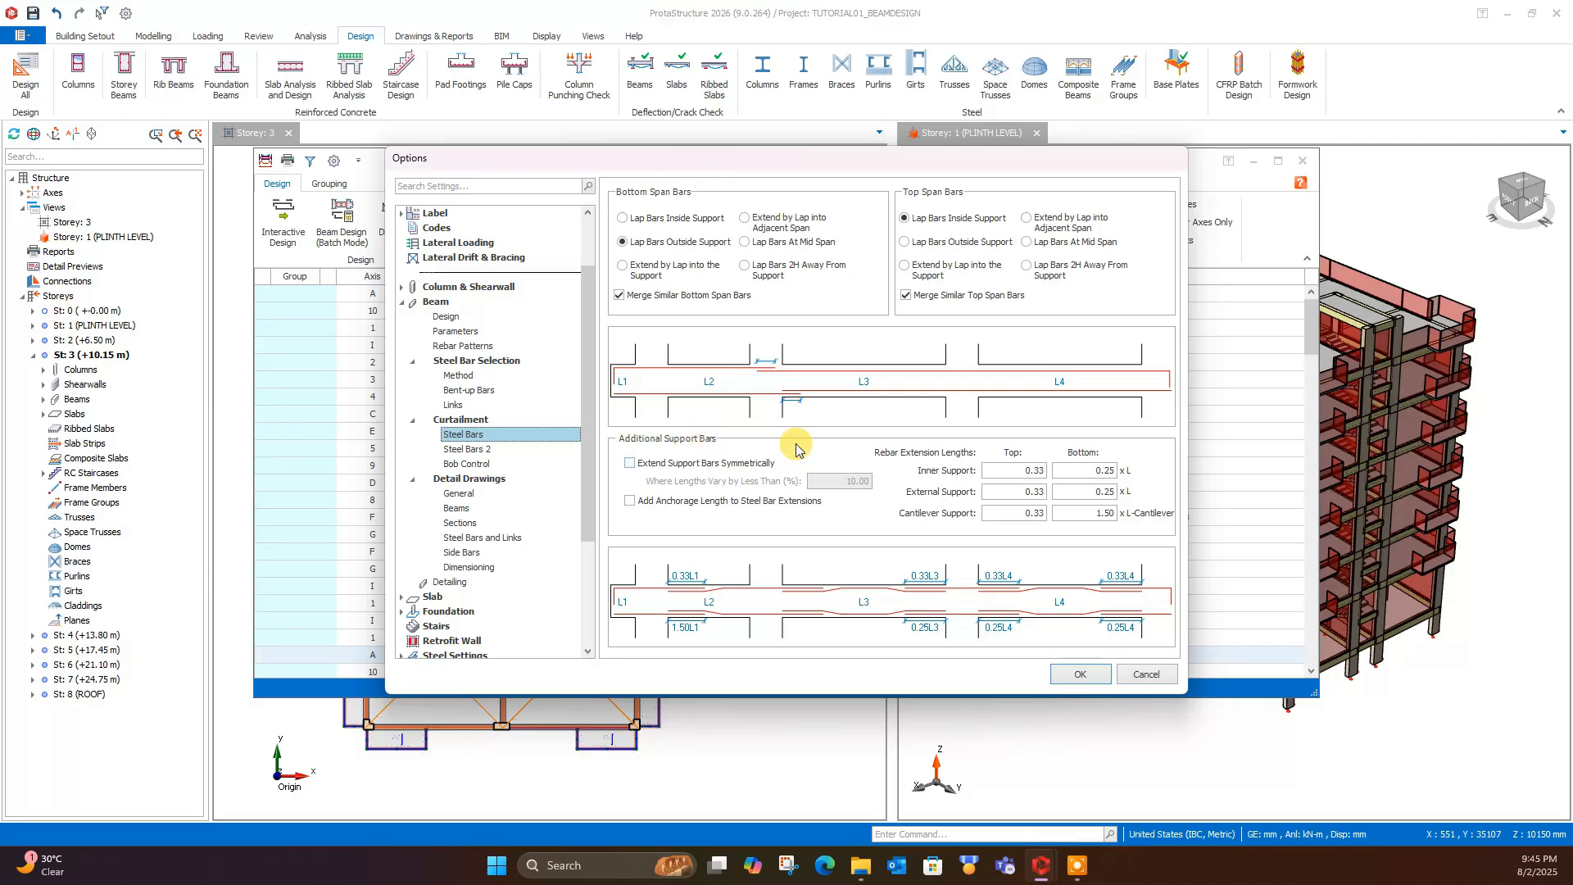
click(477, 450)
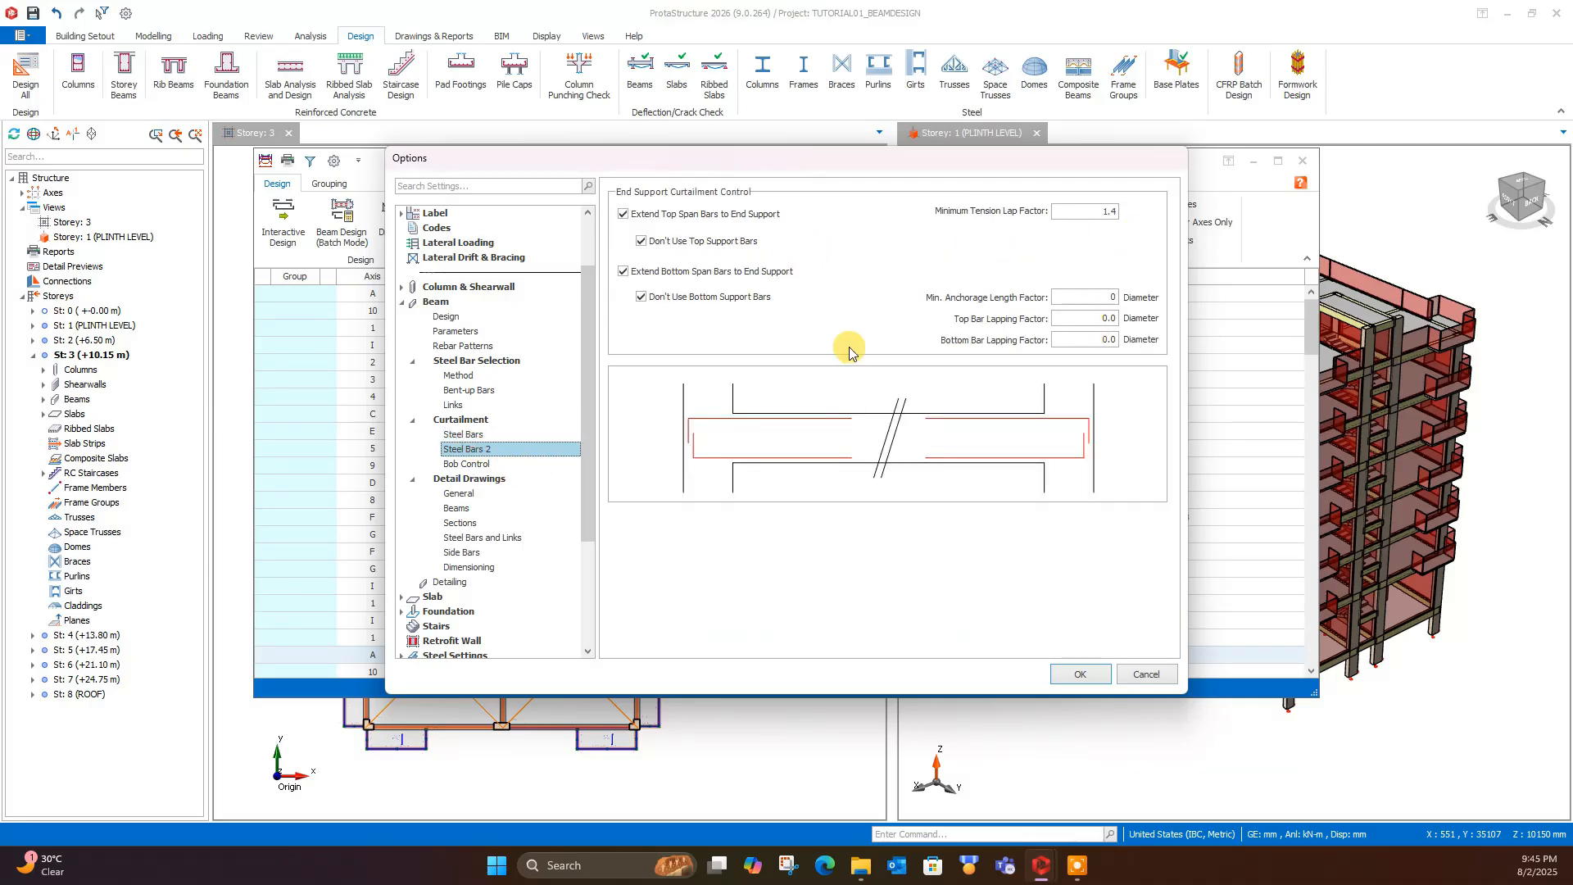
click(466, 463)
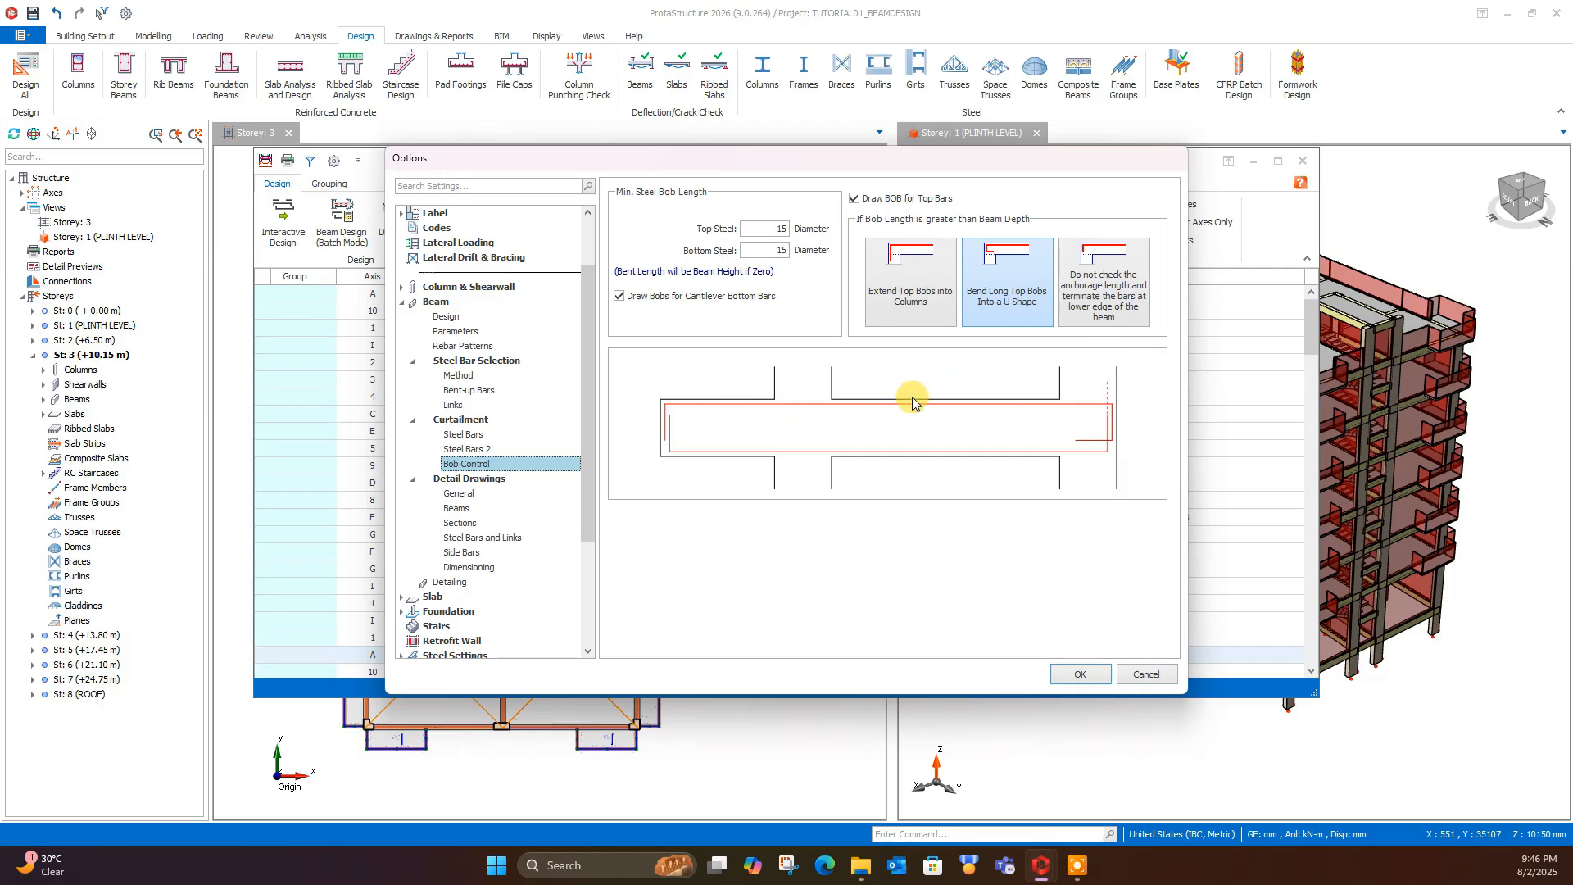
- Look through the beam detail drawing settings from General to Dimensioning
click(453, 507)
click(460, 493)
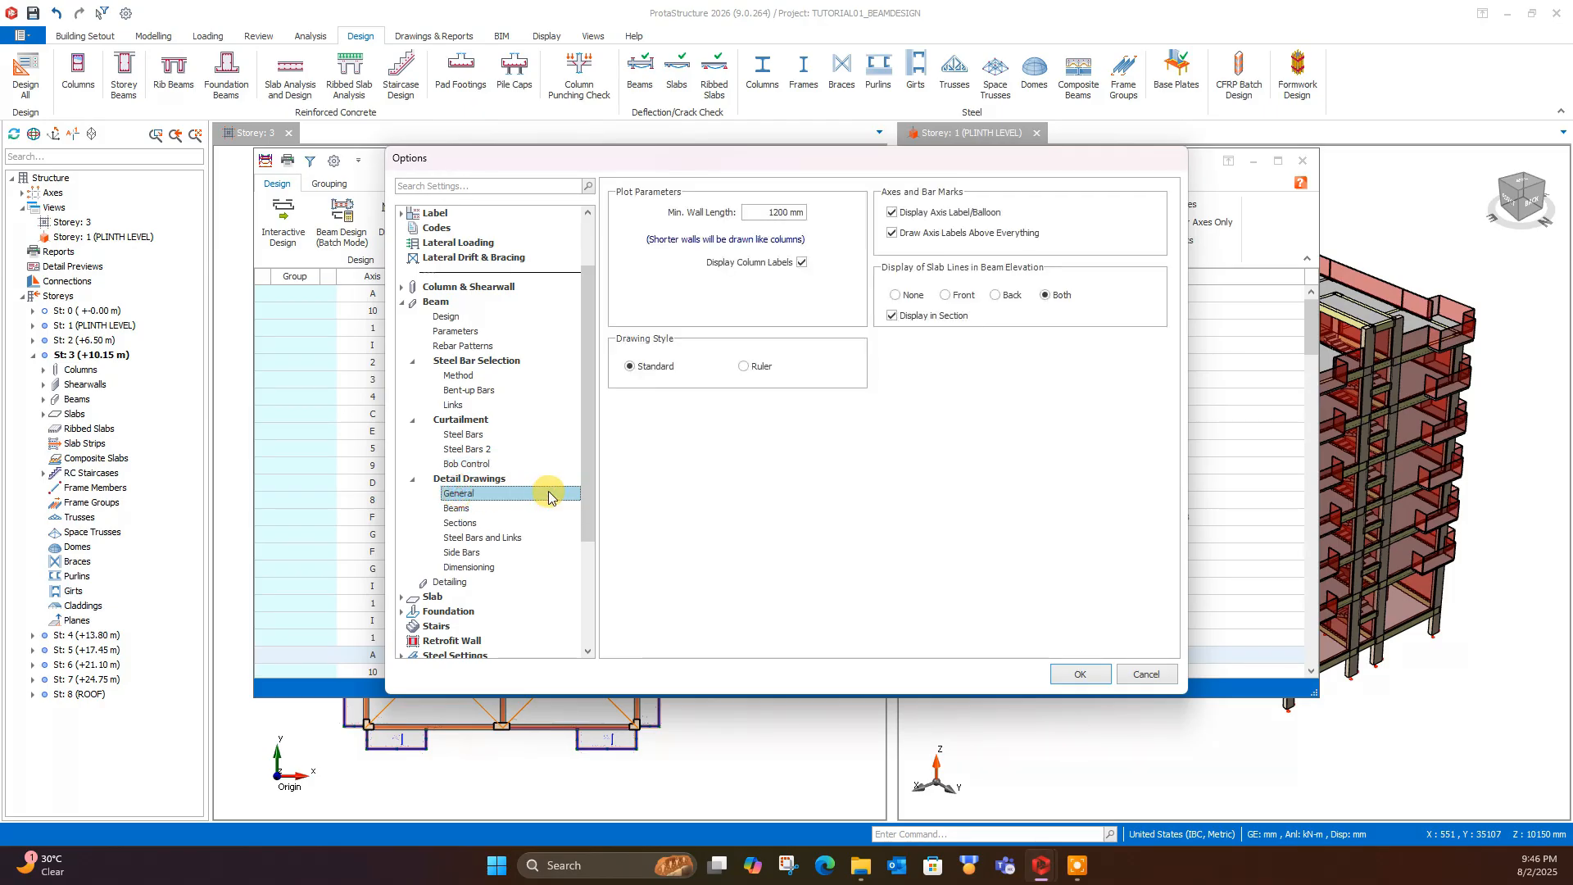
click(456, 508)
click(459, 523)
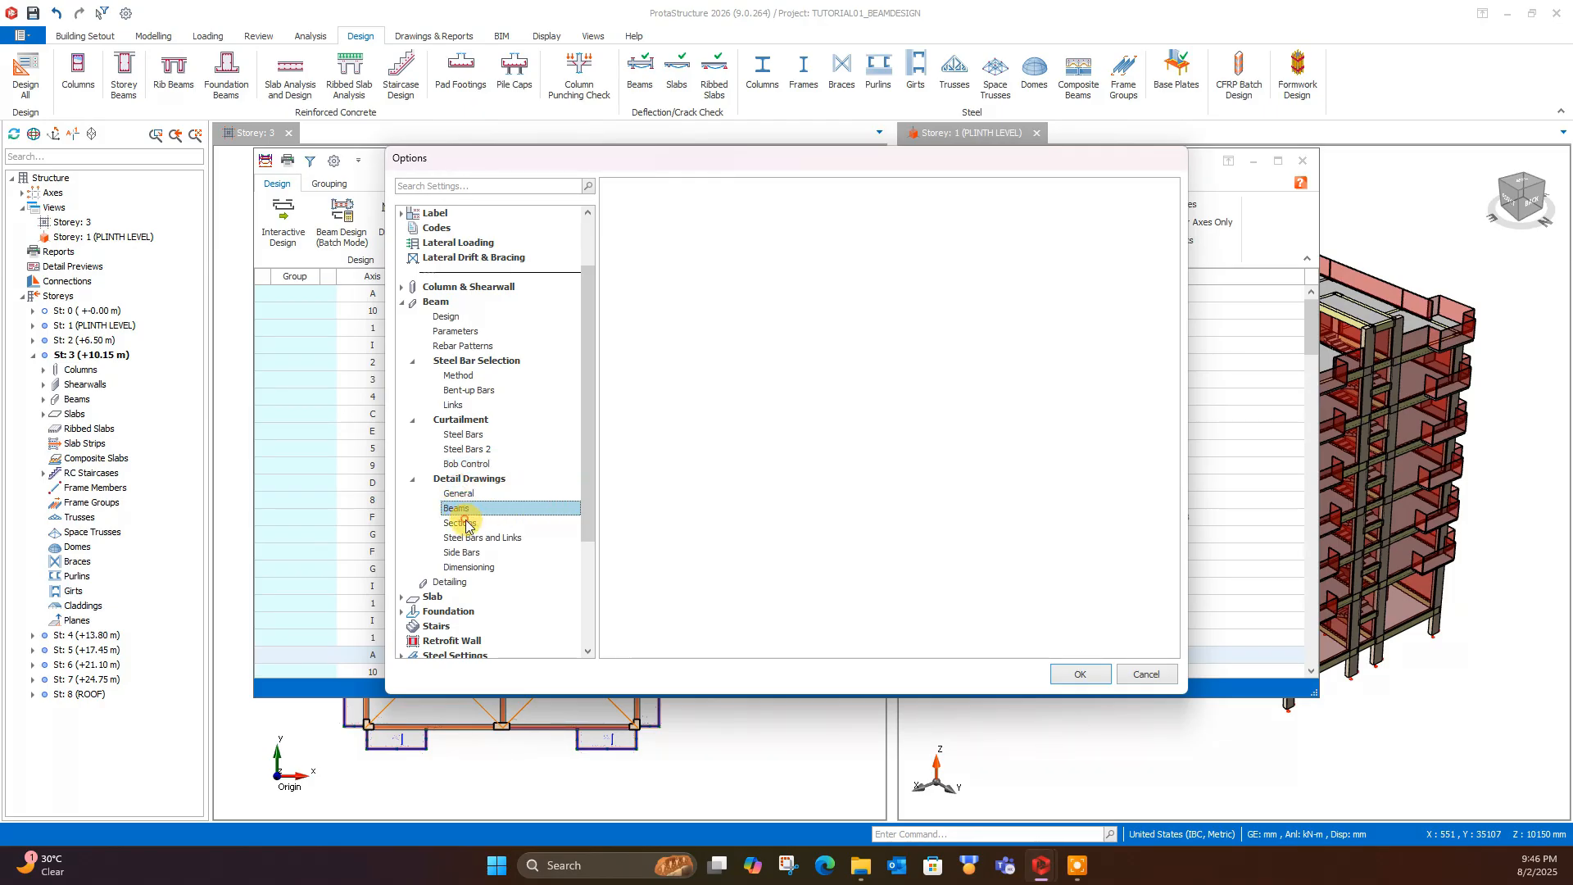
click(458, 537)
click(461, 552)
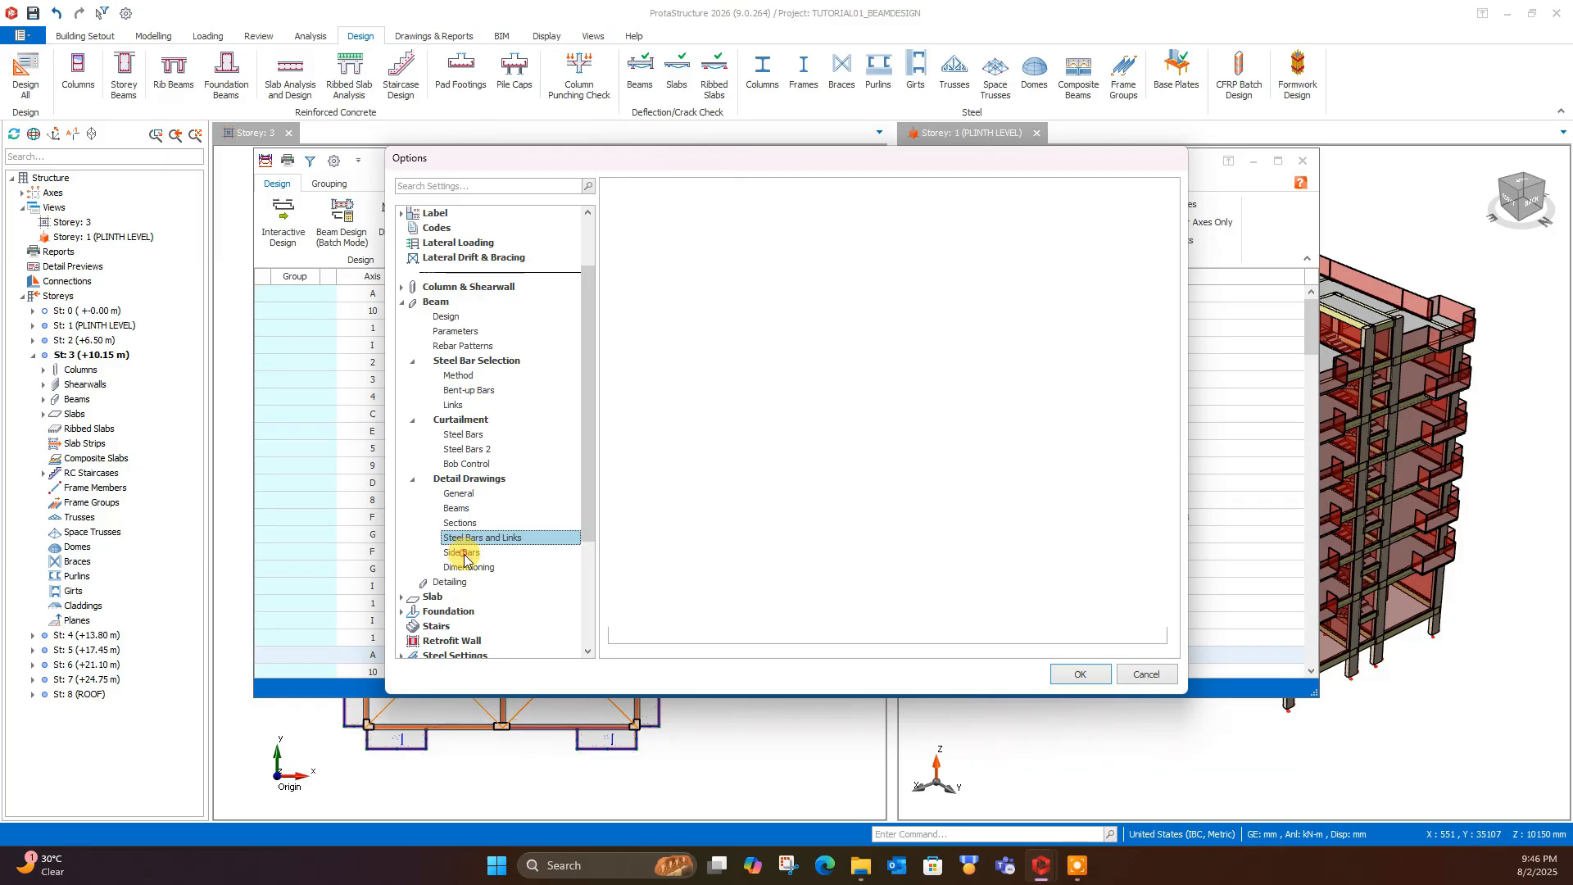
click(475, 567)
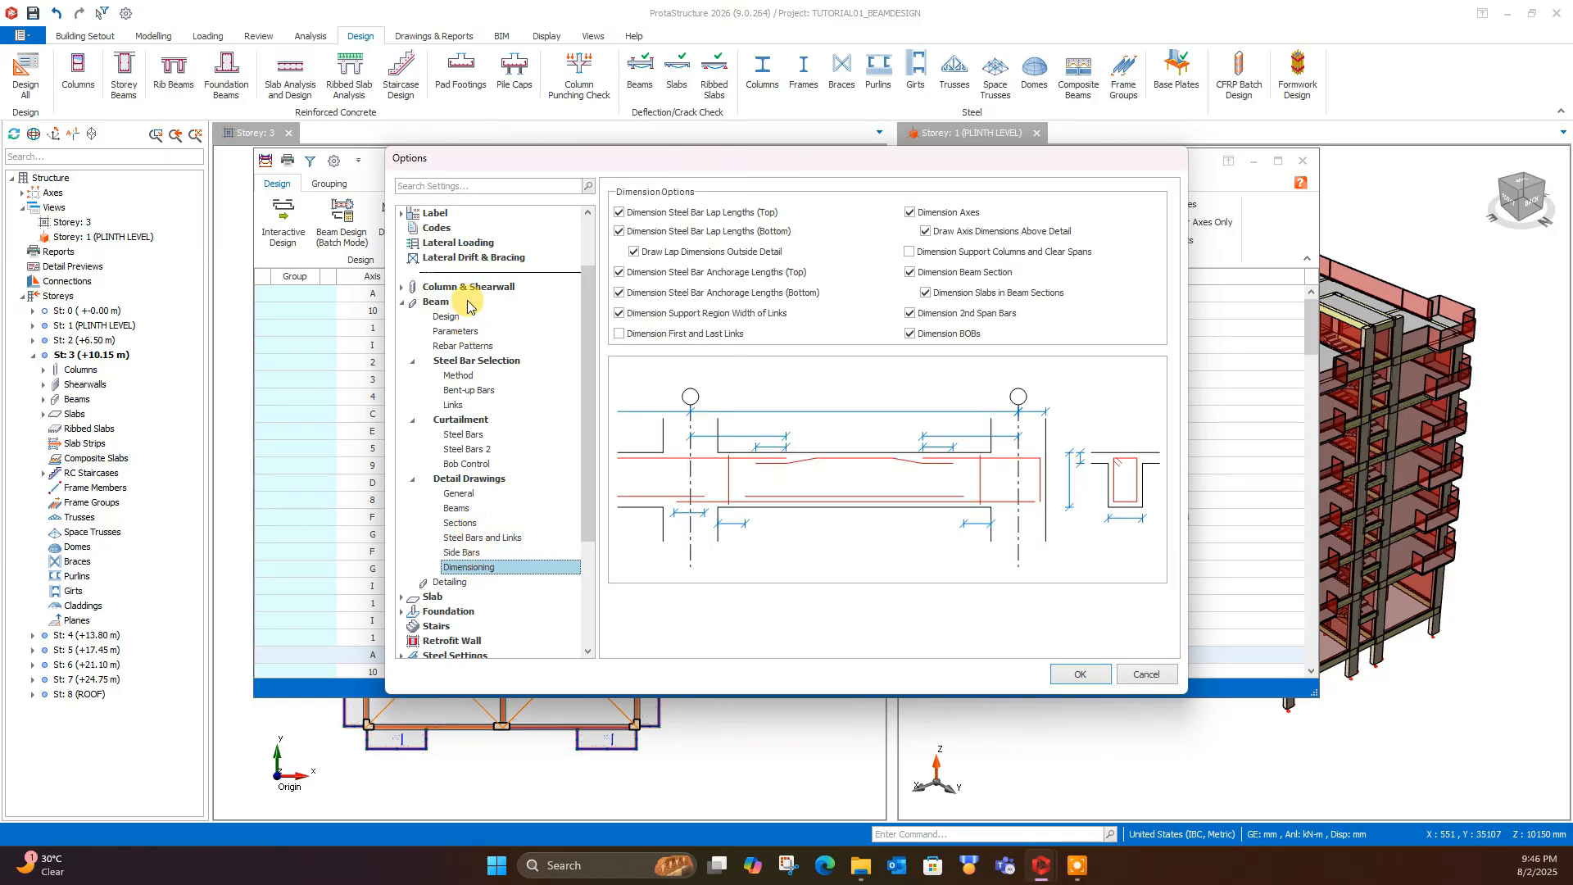
- Review the beam elevation count per row, elevation spacings and sheet edge distance in the detailing settings, and accept the options
click(450, 584)
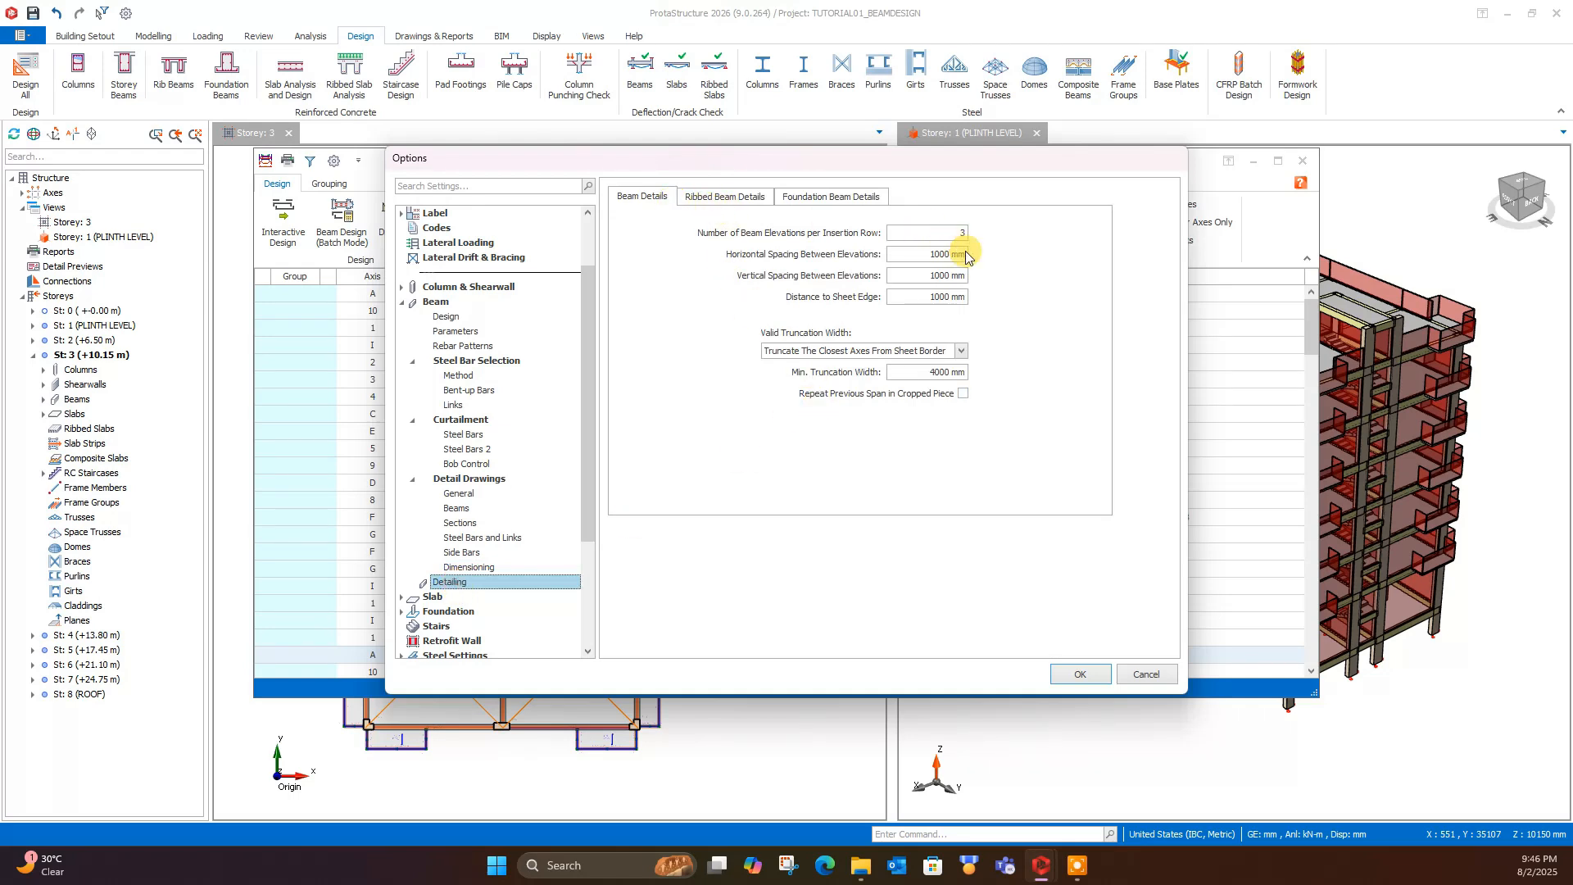
click(926, 233)
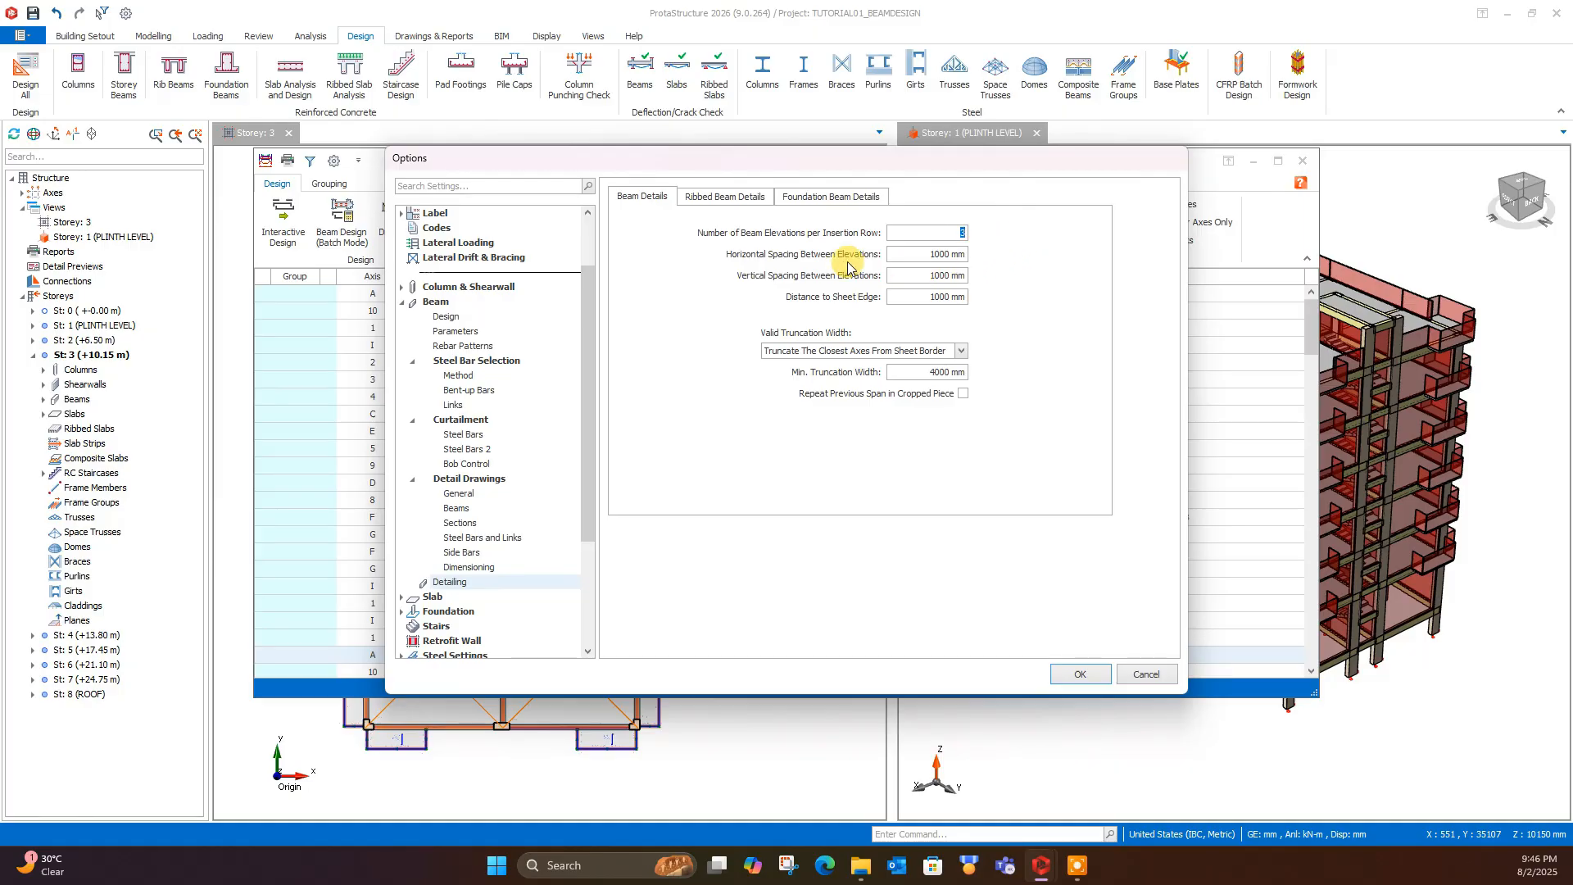
click(911, 256)
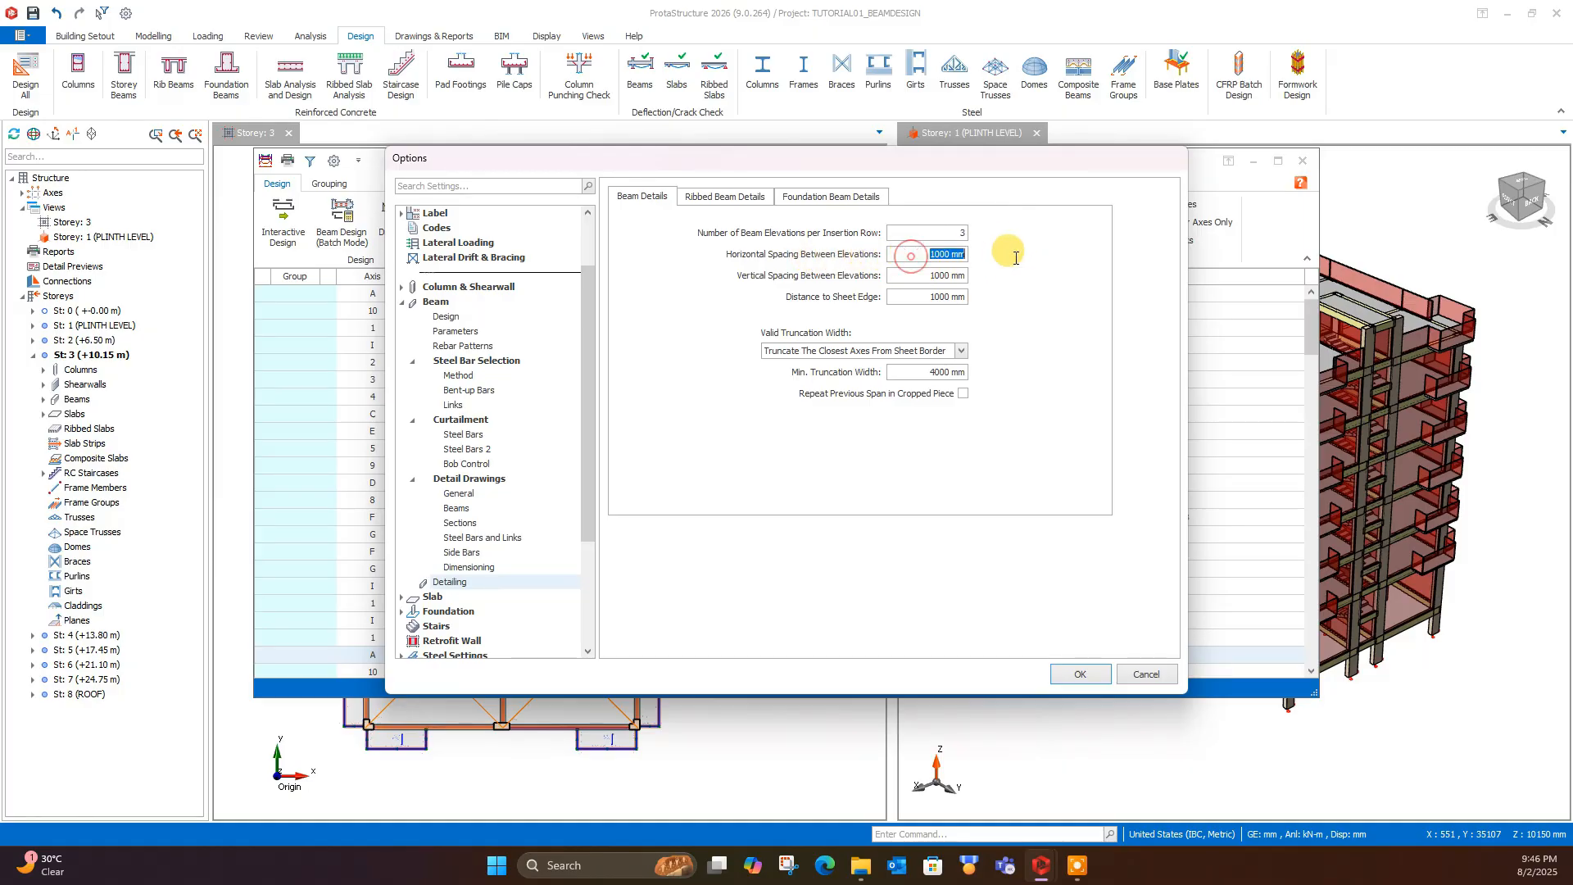
click(914, 299)
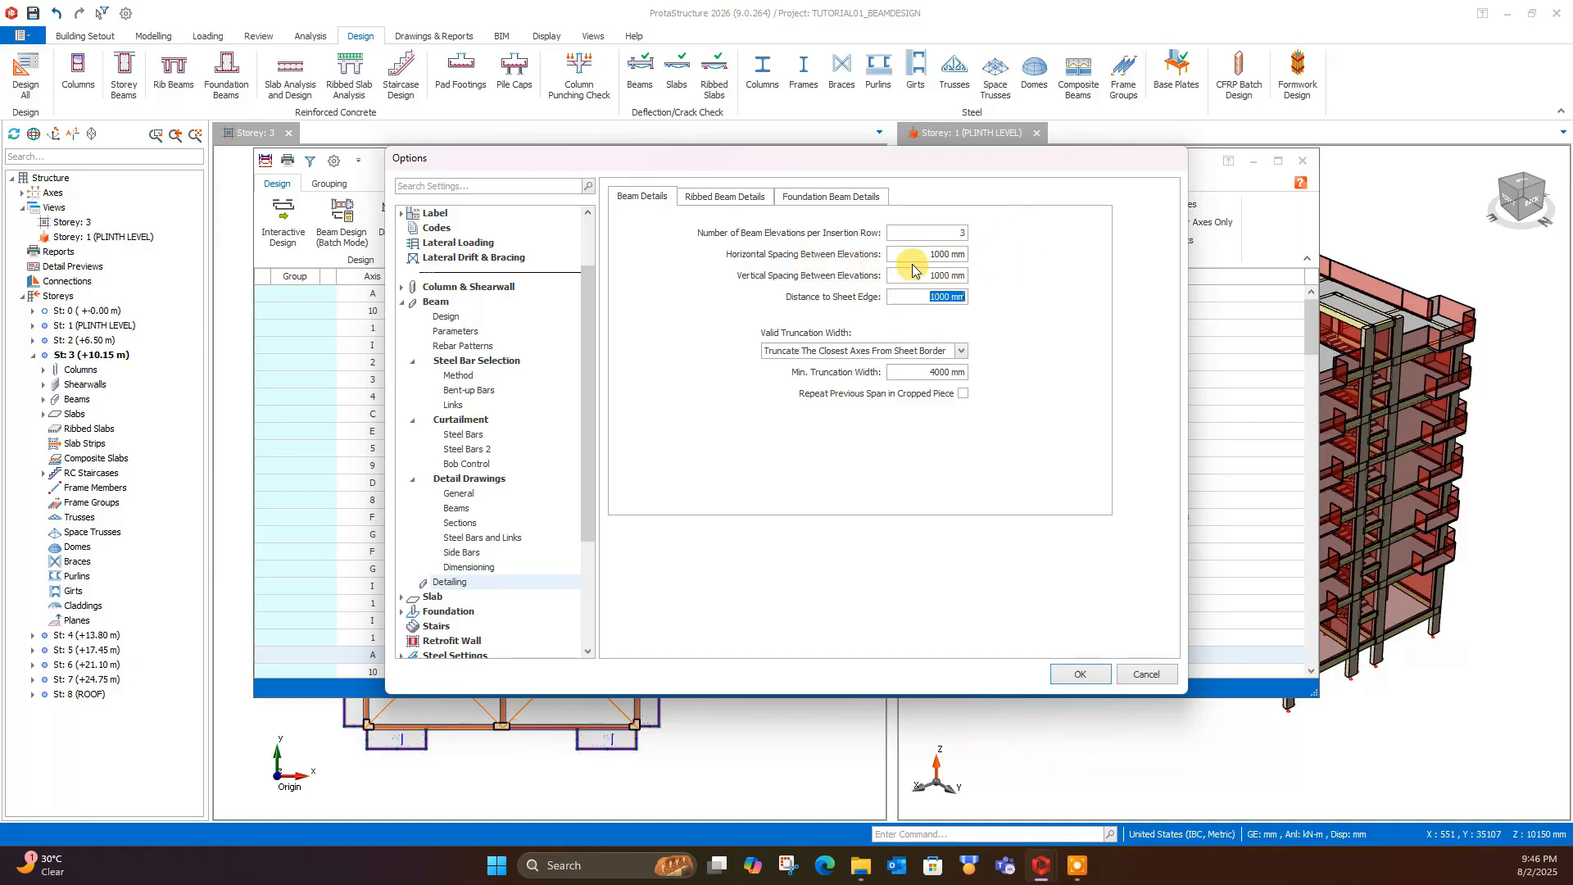
click(914, 255)
click(937, 273)
click(893, 299)
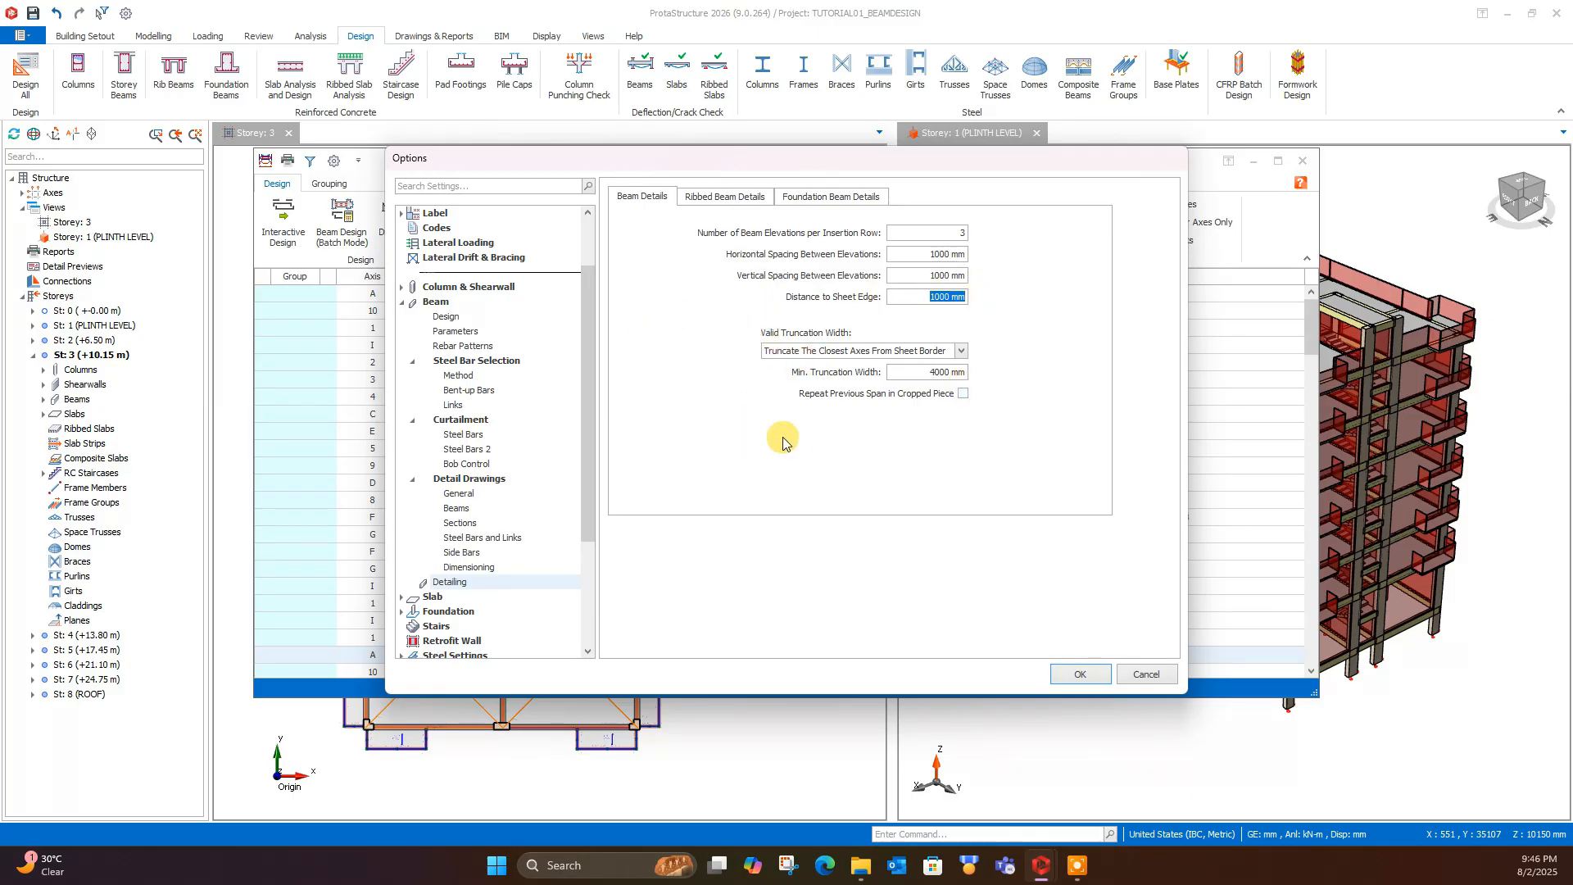
click(1079, 673)
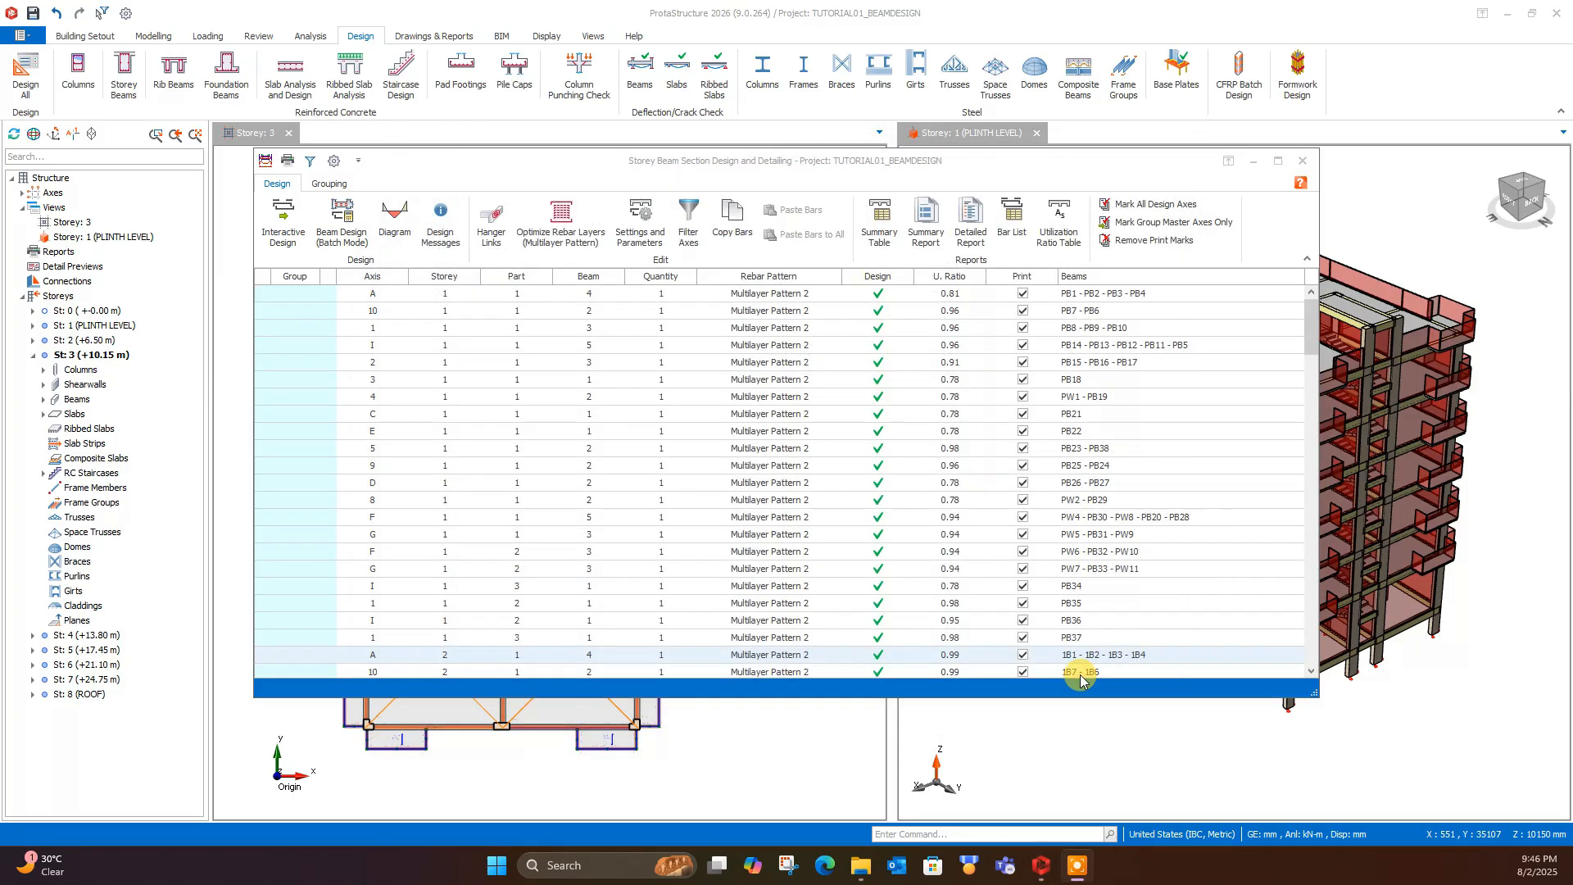
- Find the storey 6 axis A beams 5B1 to 5B4 in the storey beam list and open their interactive design
scroll(647, 377, down, 15)
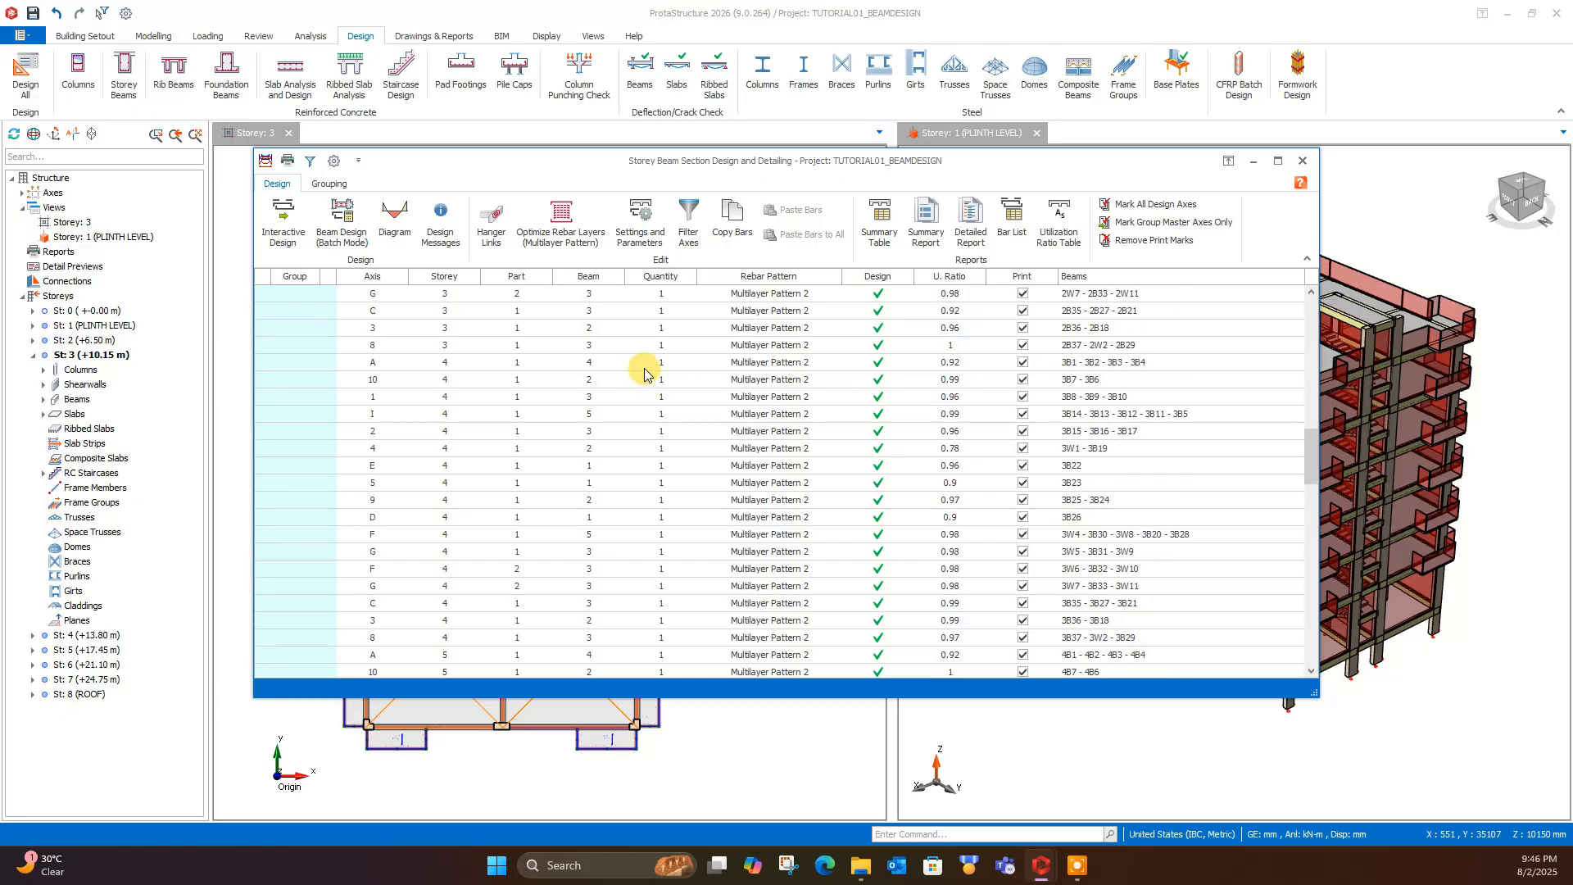
scroll(646, 373, down, 12)
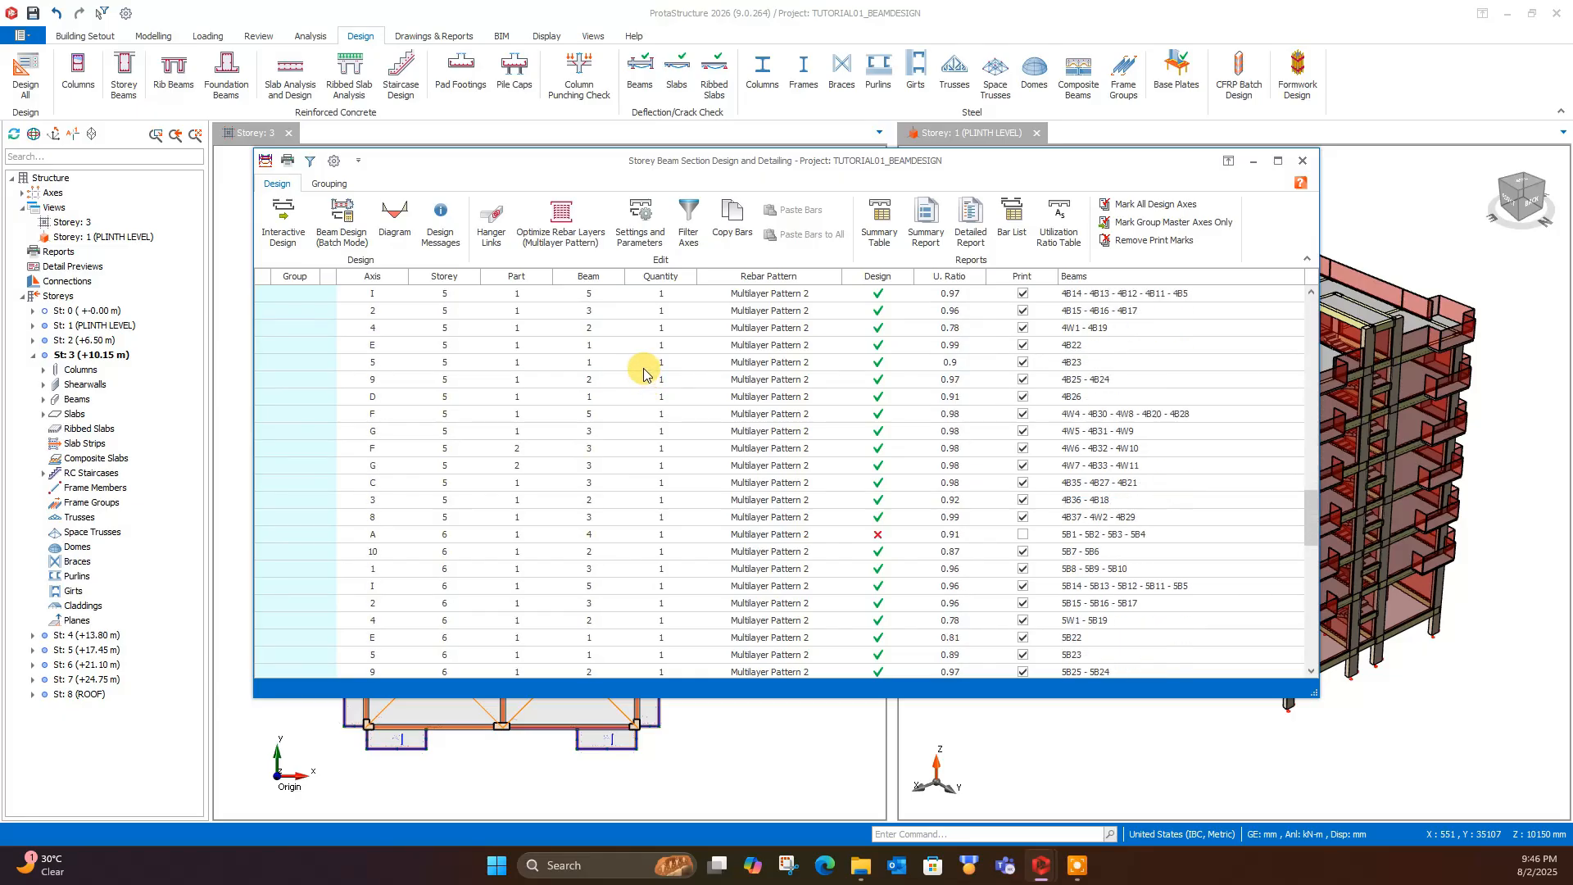
click(815, 329)
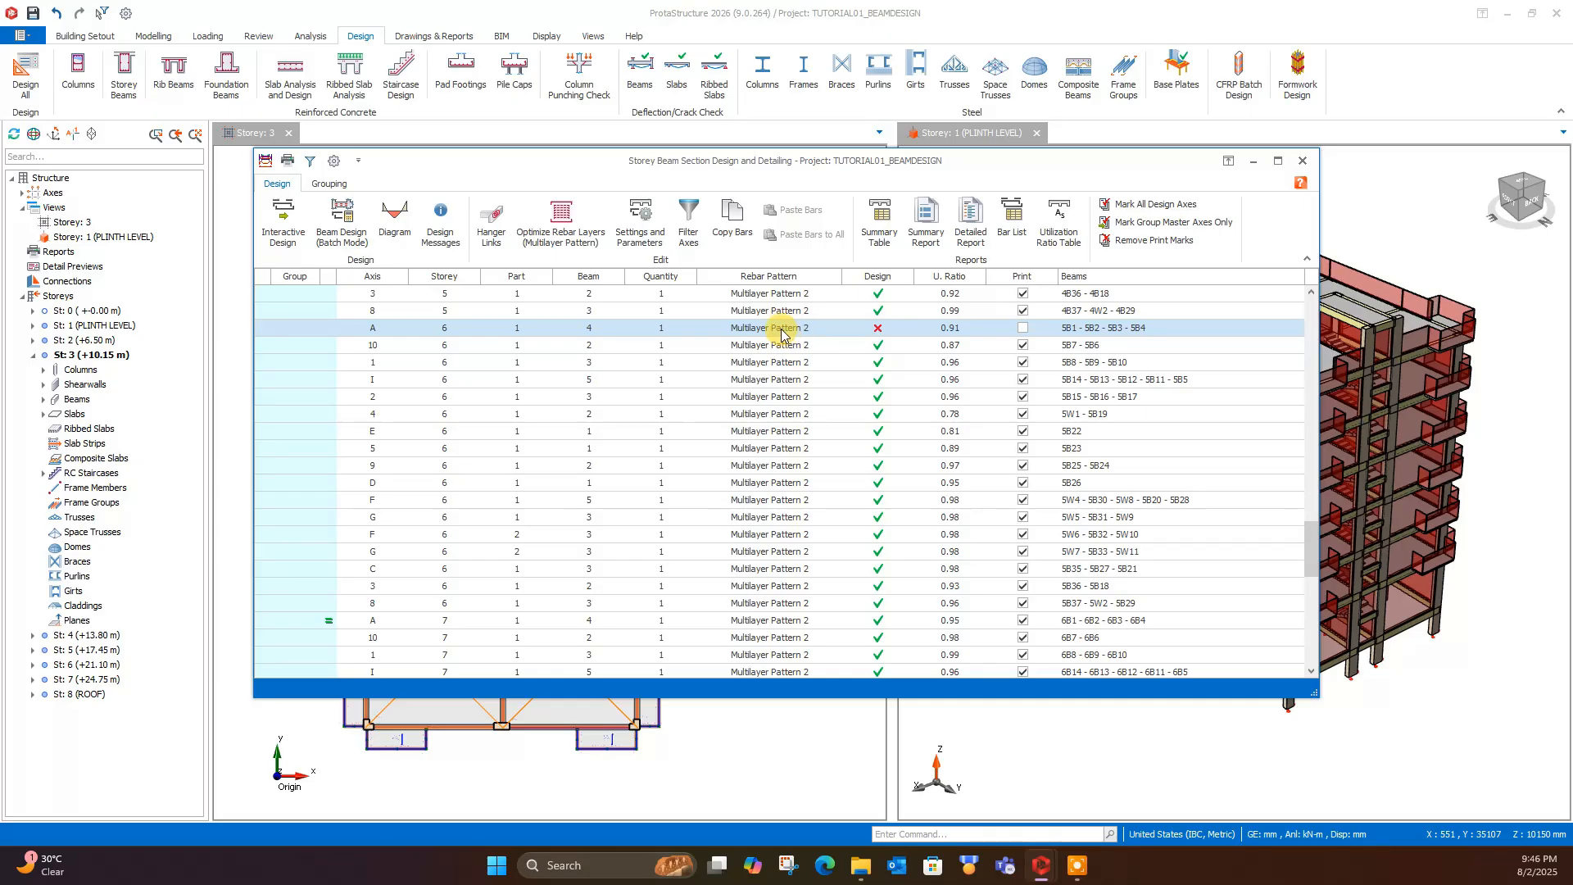
double_click(780, 331)
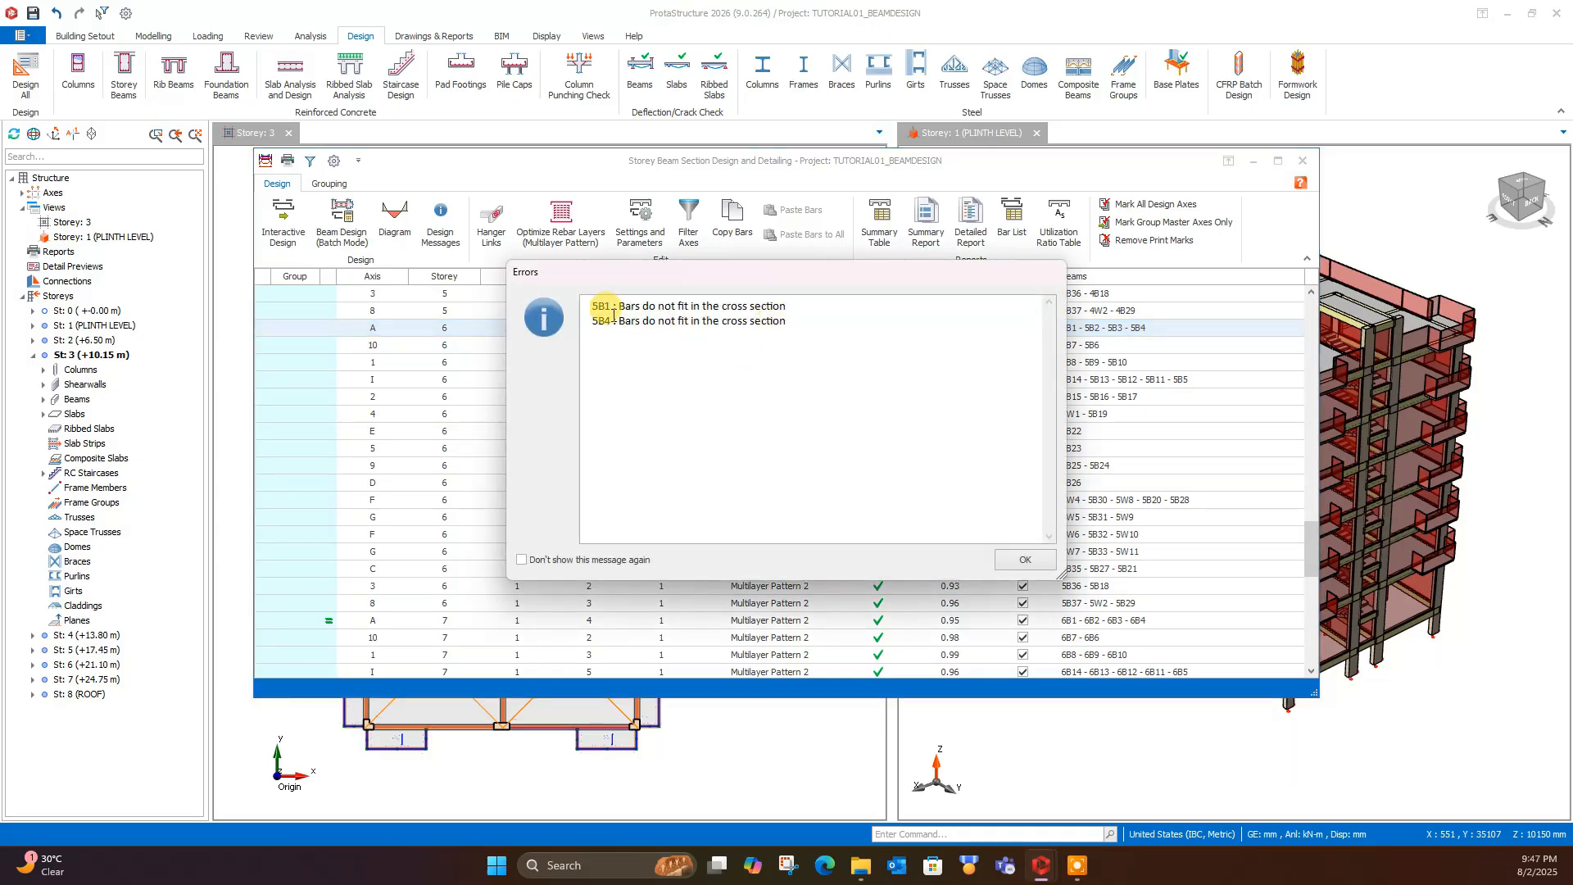
- Read the design errors for beams 5B1 and 5B4, dismiss them and agree to update the rebars
drag(605, 305, 811, 314)
click(809, 313)
drag(625, 320, 807, 330)
click(1003, 563)
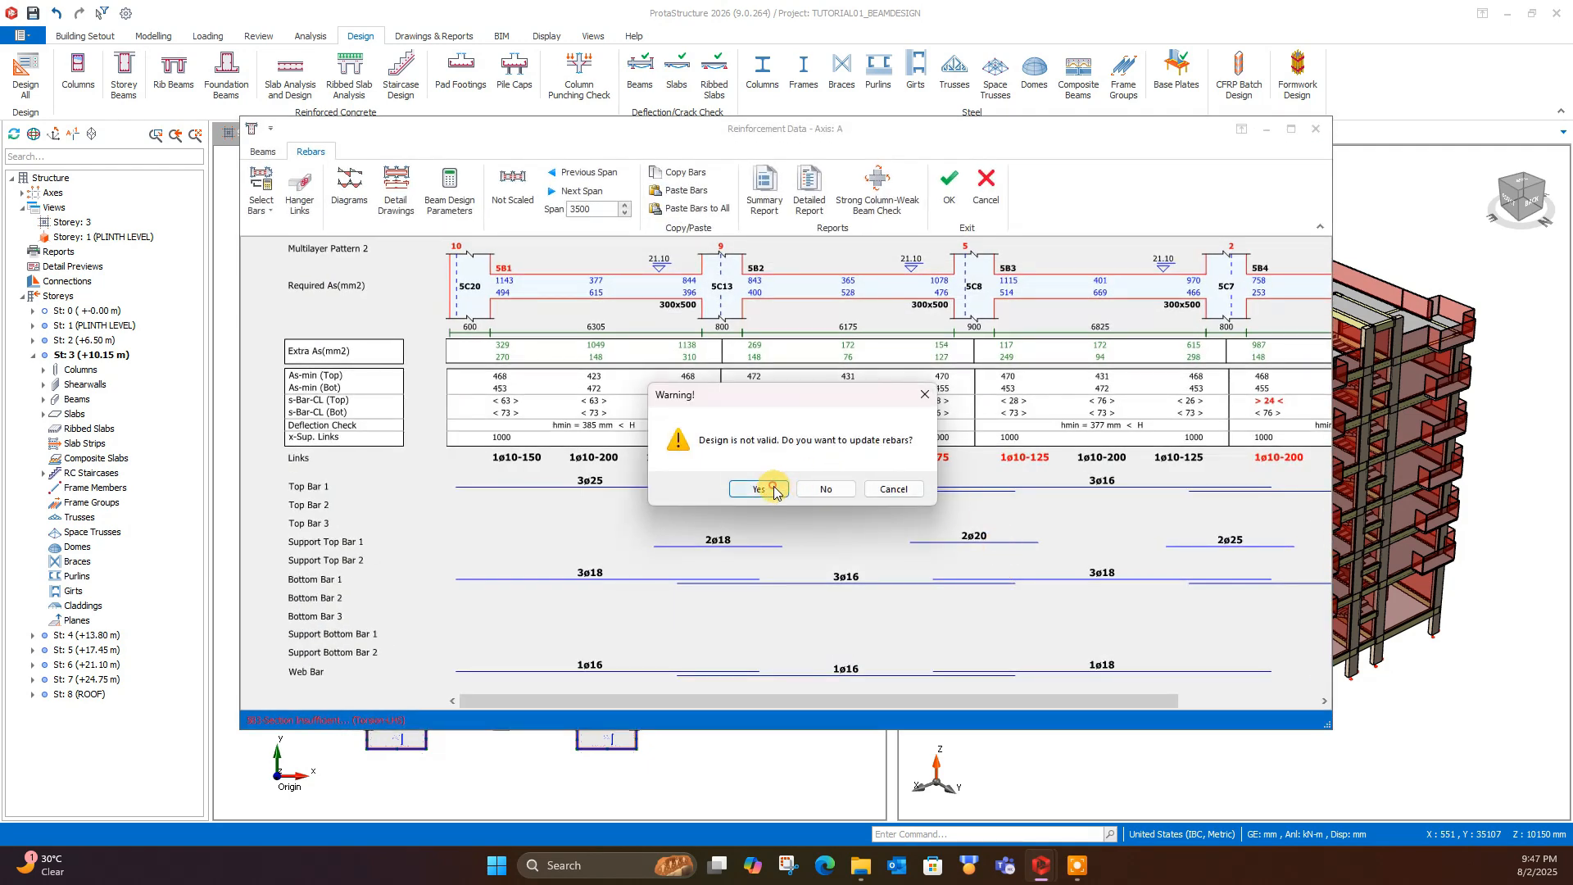
click(755, 488)
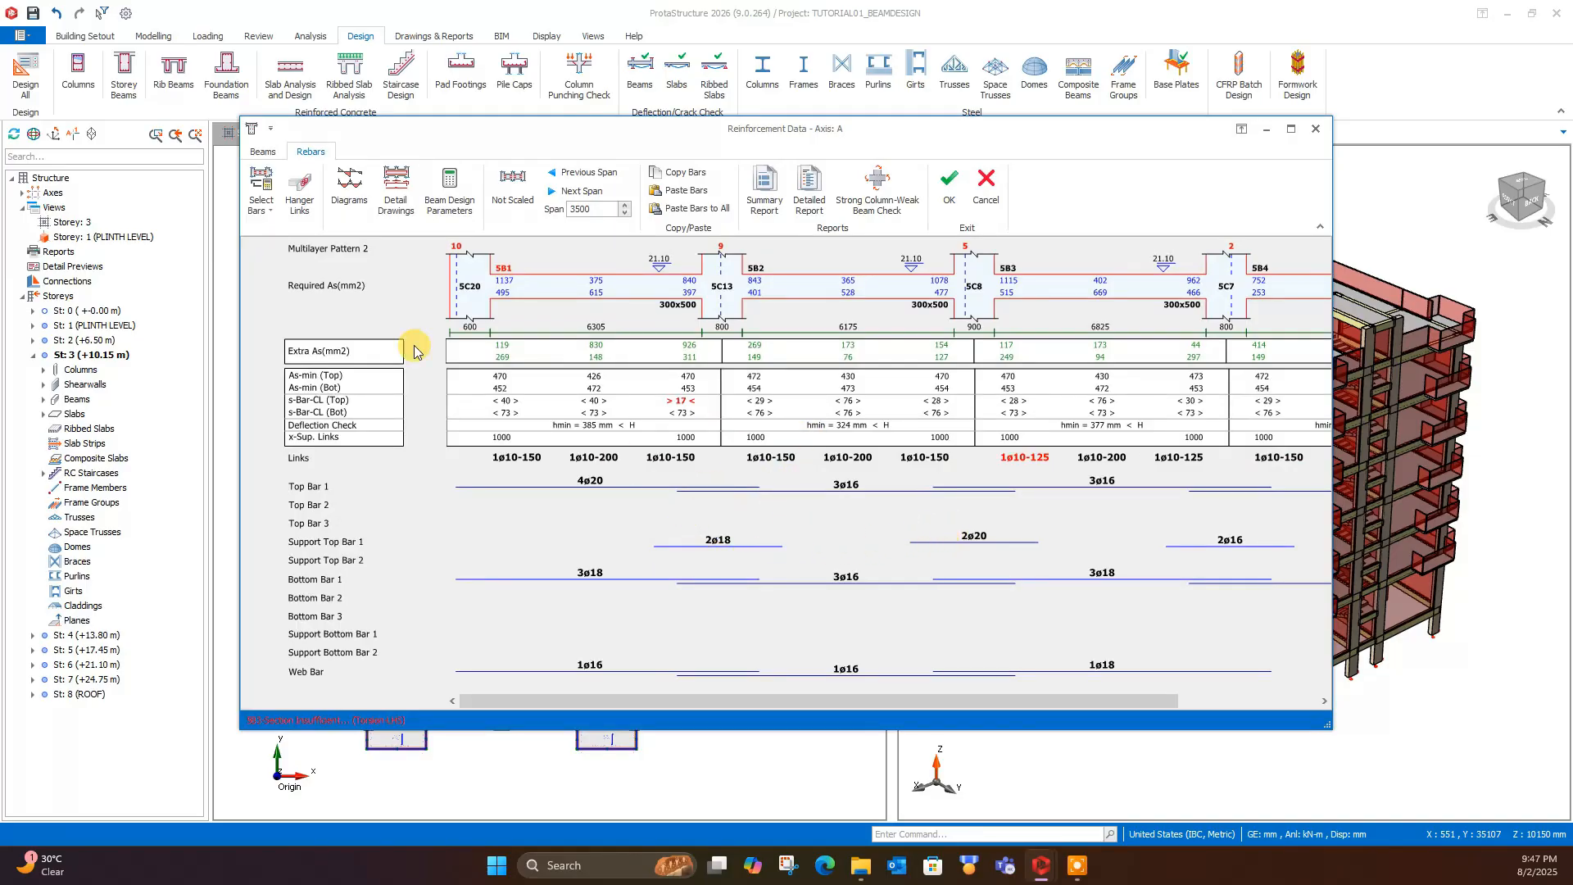
- Examine the required steel, bar spacing checks and rebars across all spans of axis A
drag(637, 701, 847, 703)
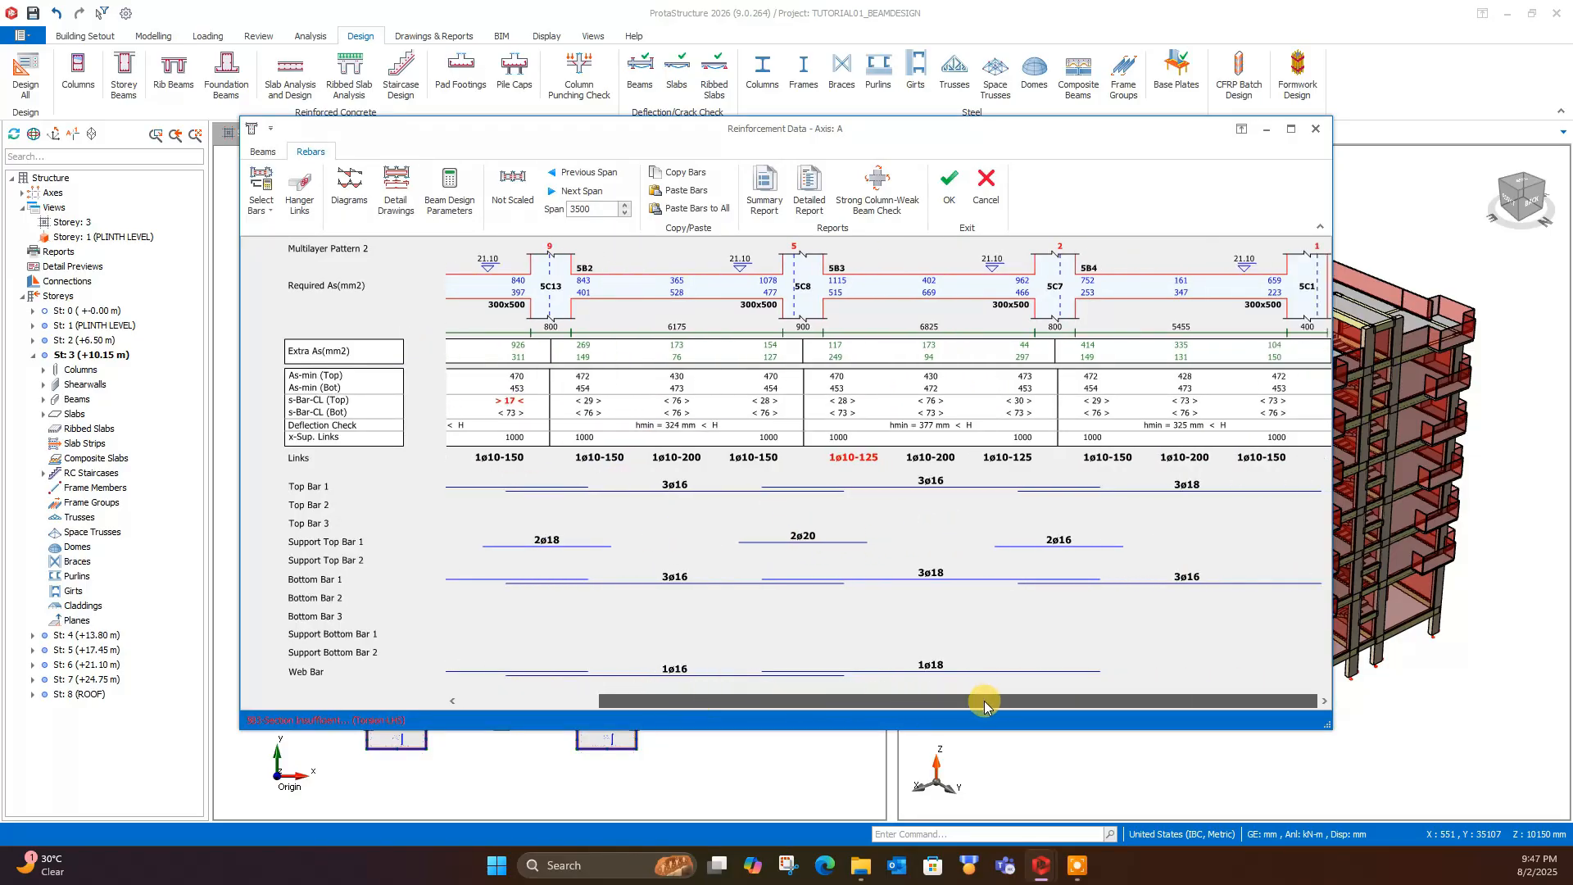
drag(985, 703, 666, 396)
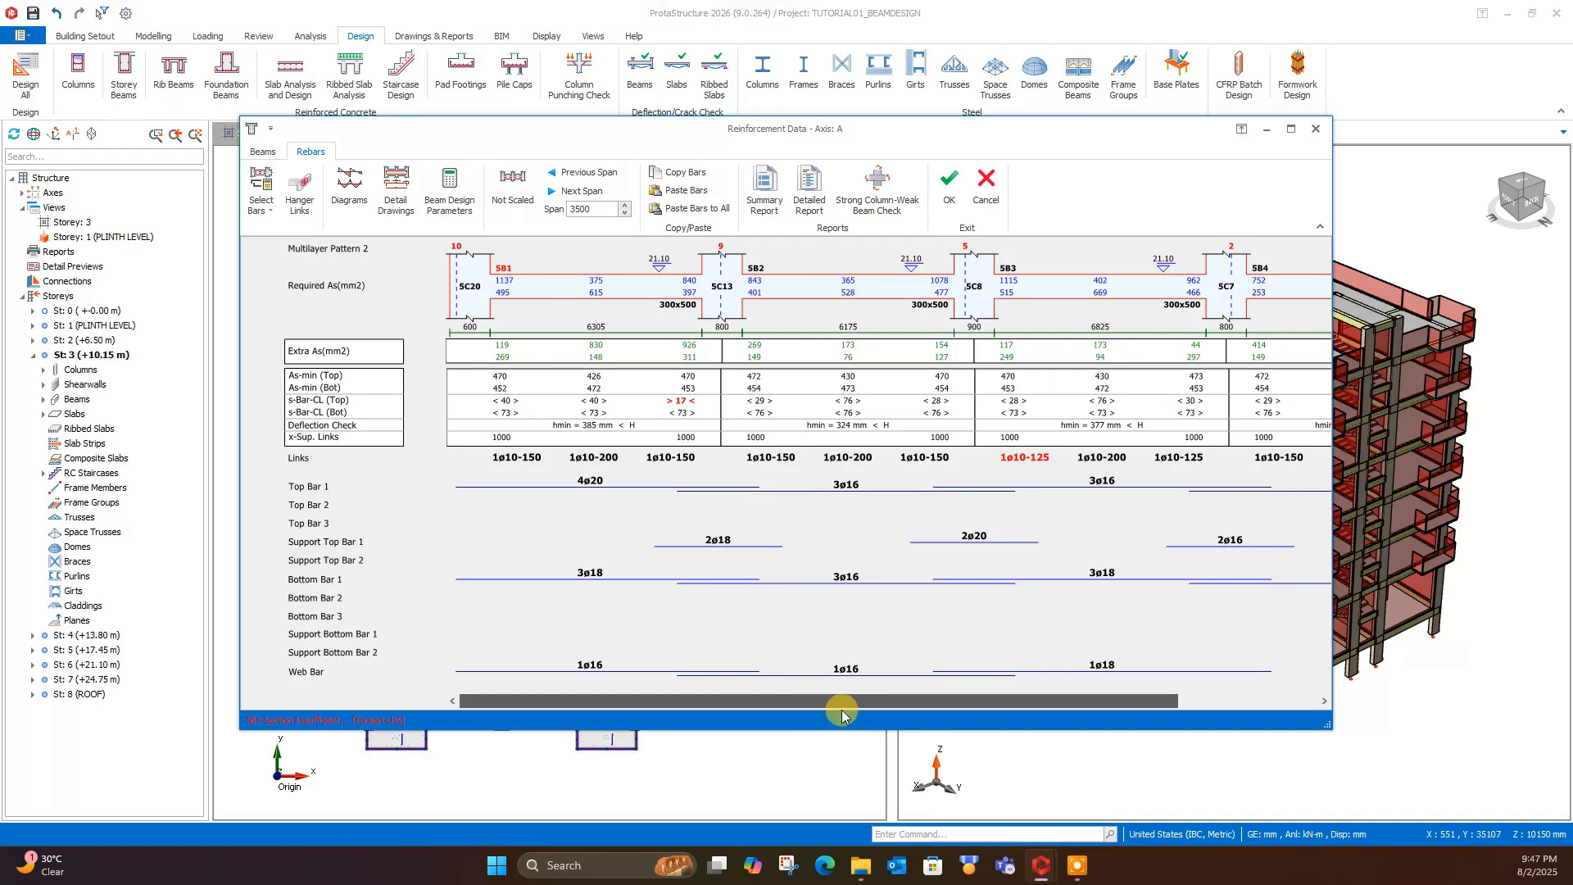
drag(842, 710, 792, 703)
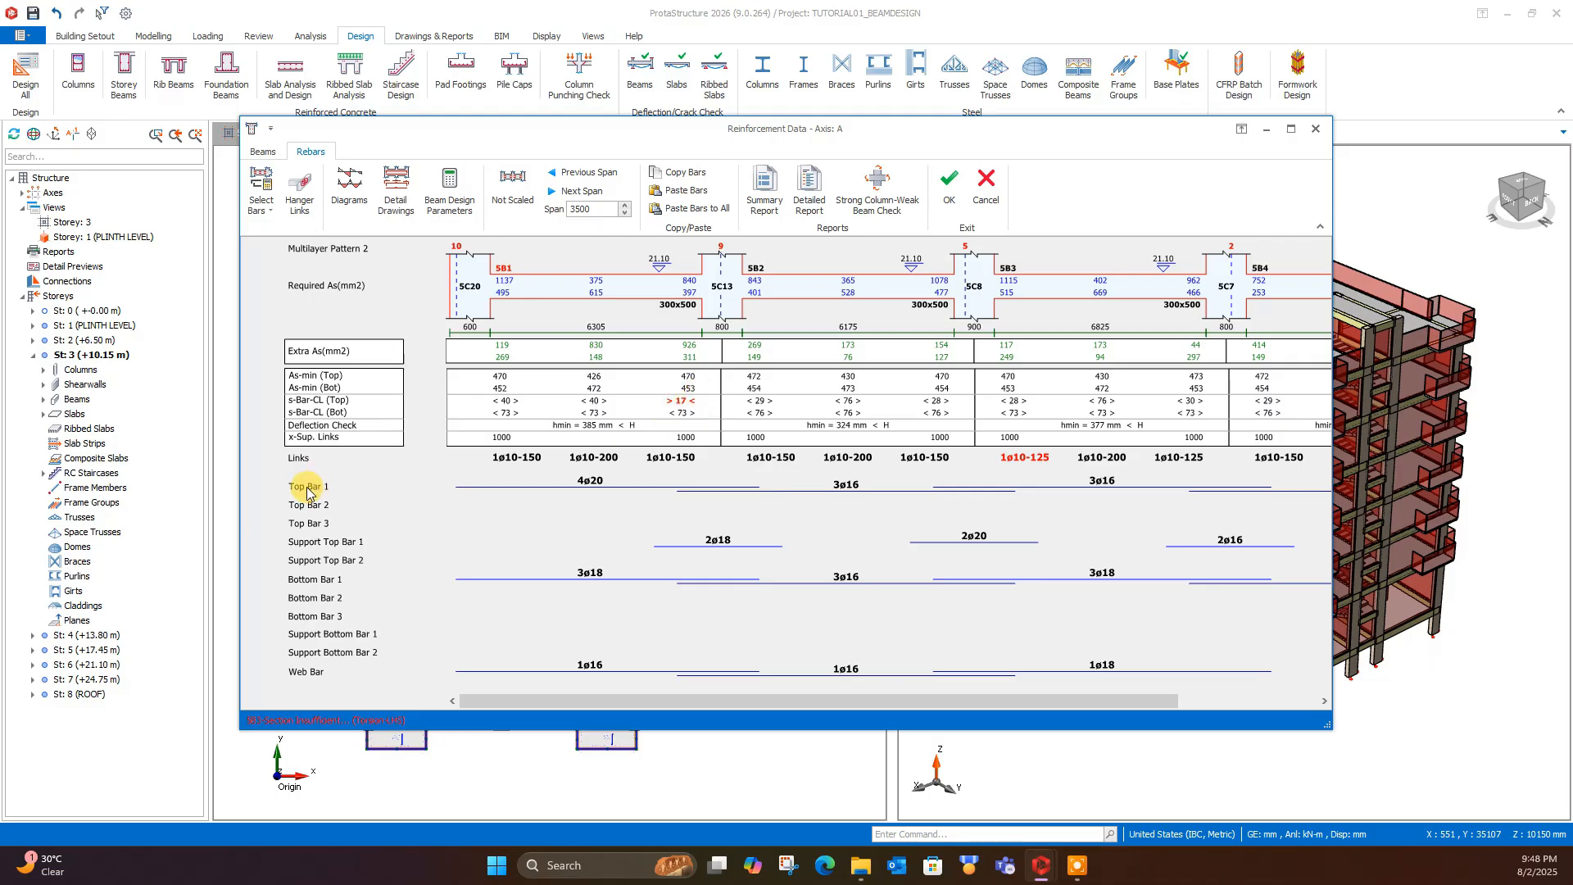
- Reduce Top Bar 1 of beam 5B1 to 2ø20
click(589, 485)
click(584, 487)
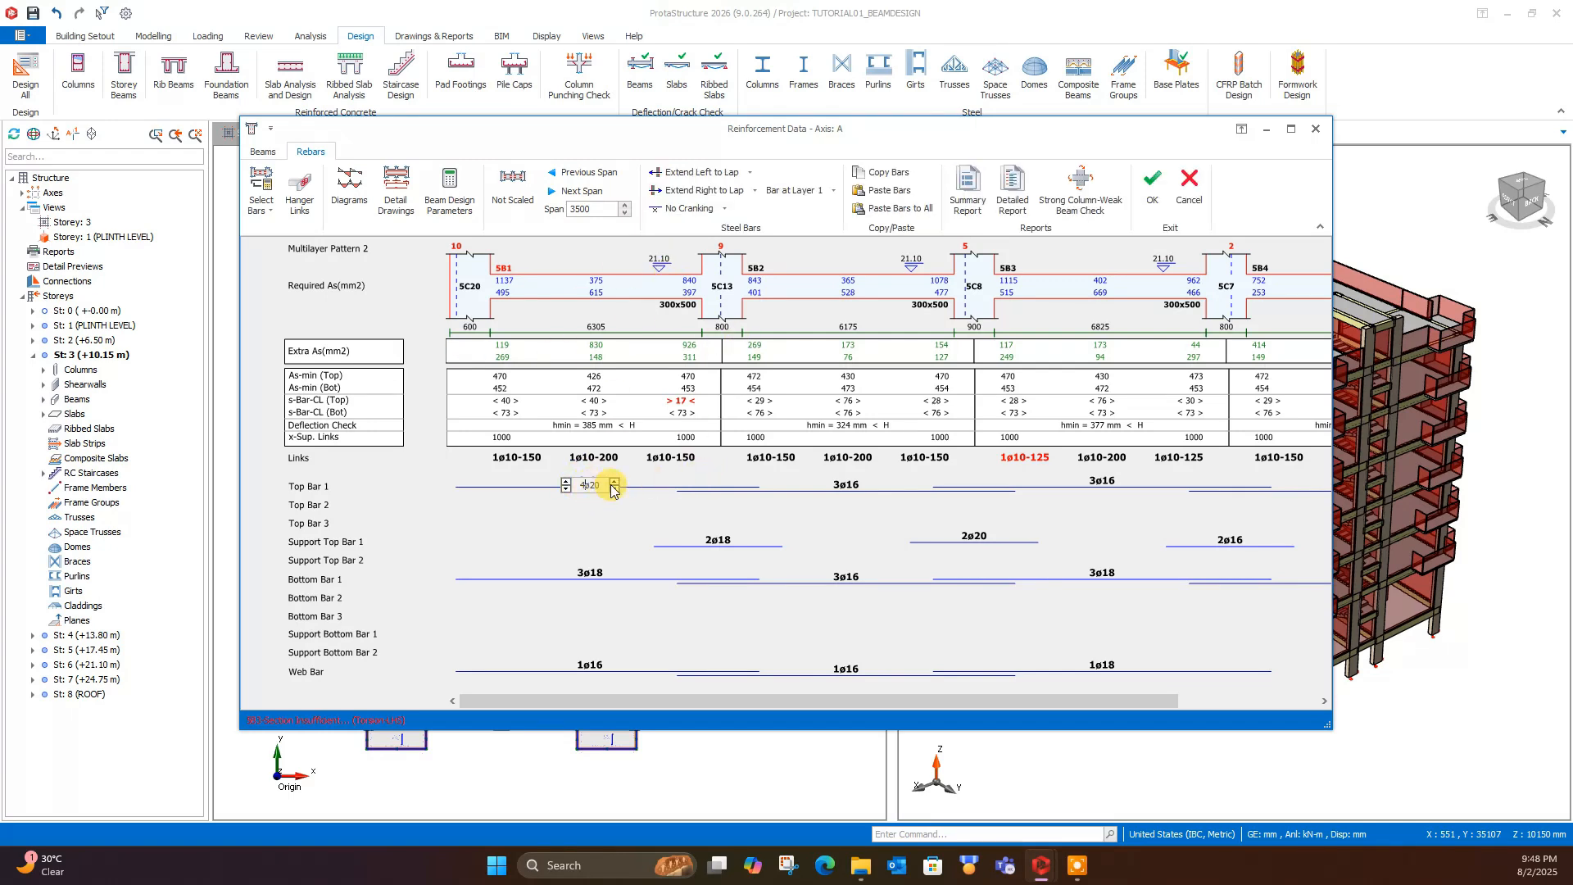
click(566, 489)
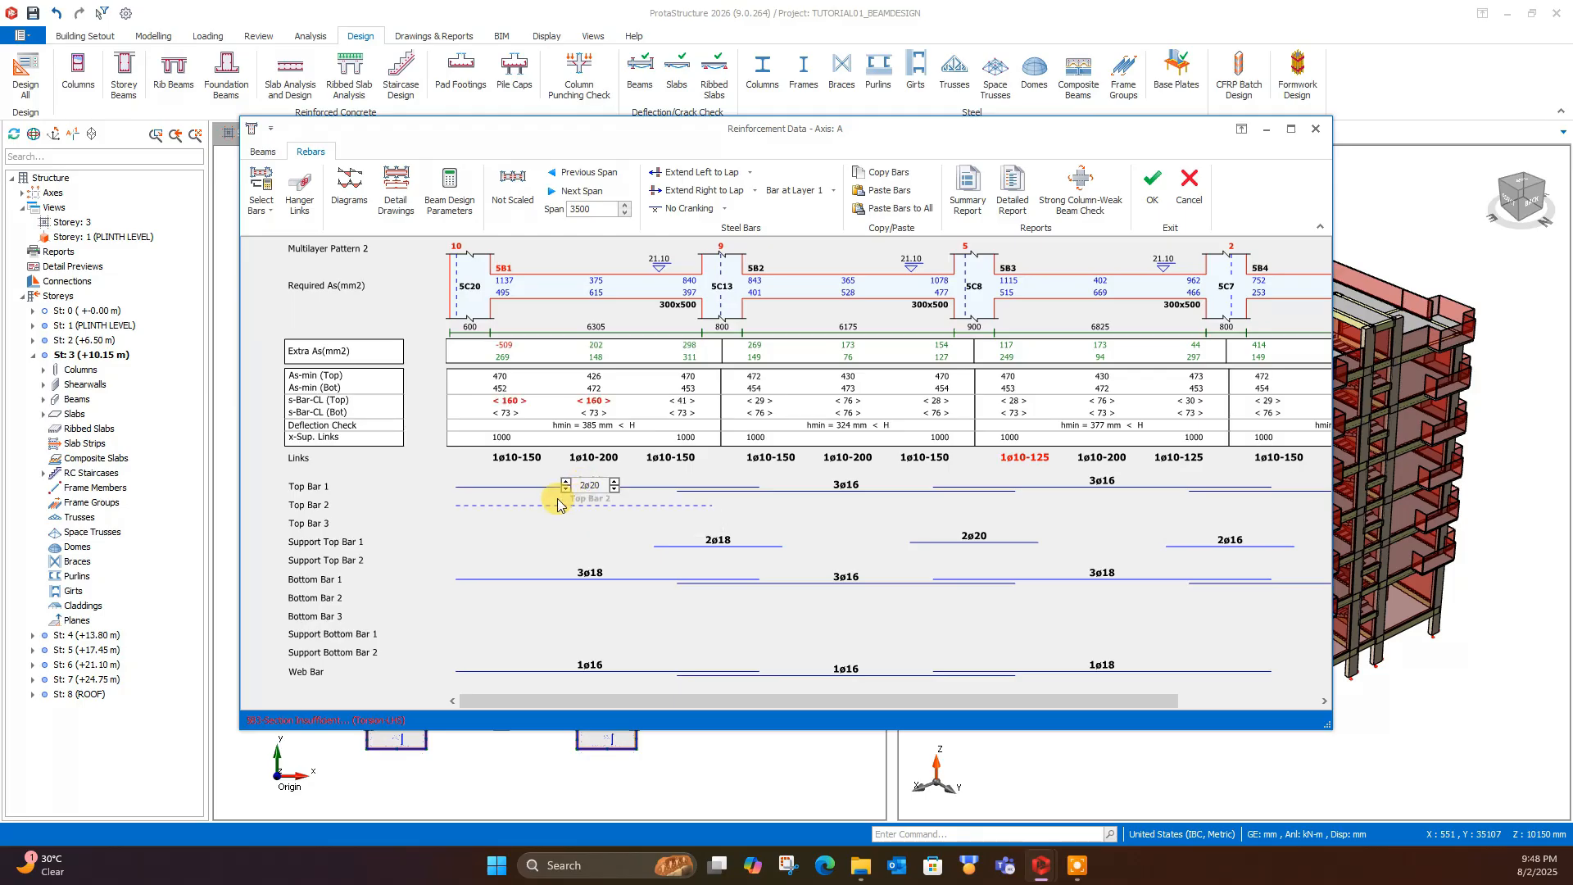
- Open Top Bar 2 of beam 5B1 for editing
click(558, 504)
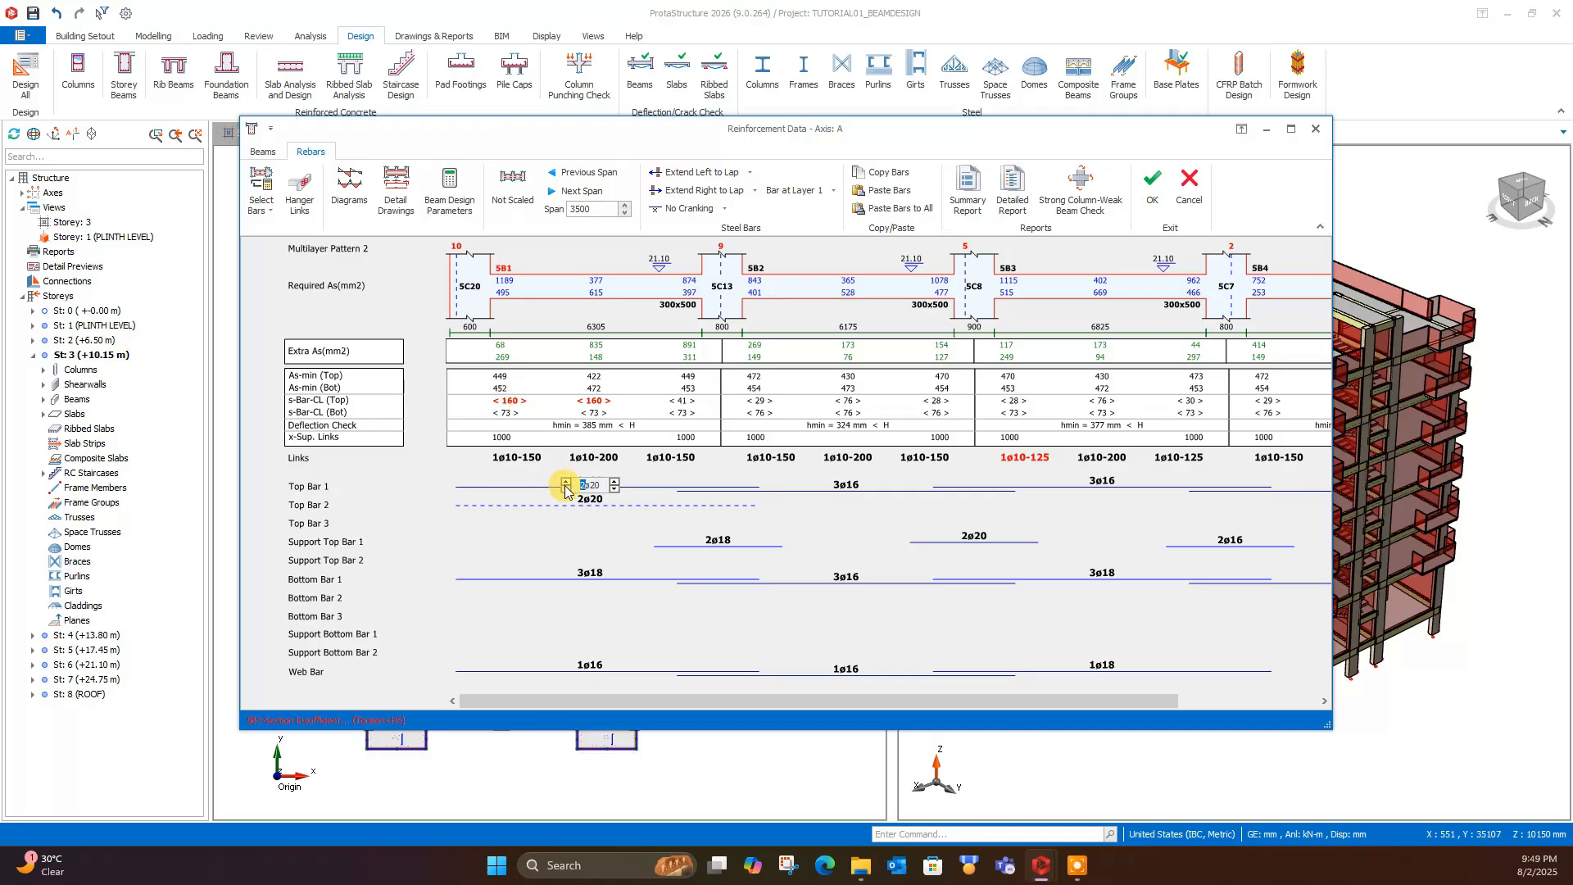
- Set Top Bar 1 of beam 5B1 to 3ø20 and its Bottom Bar 1 to 3ø16
click(565, 481)
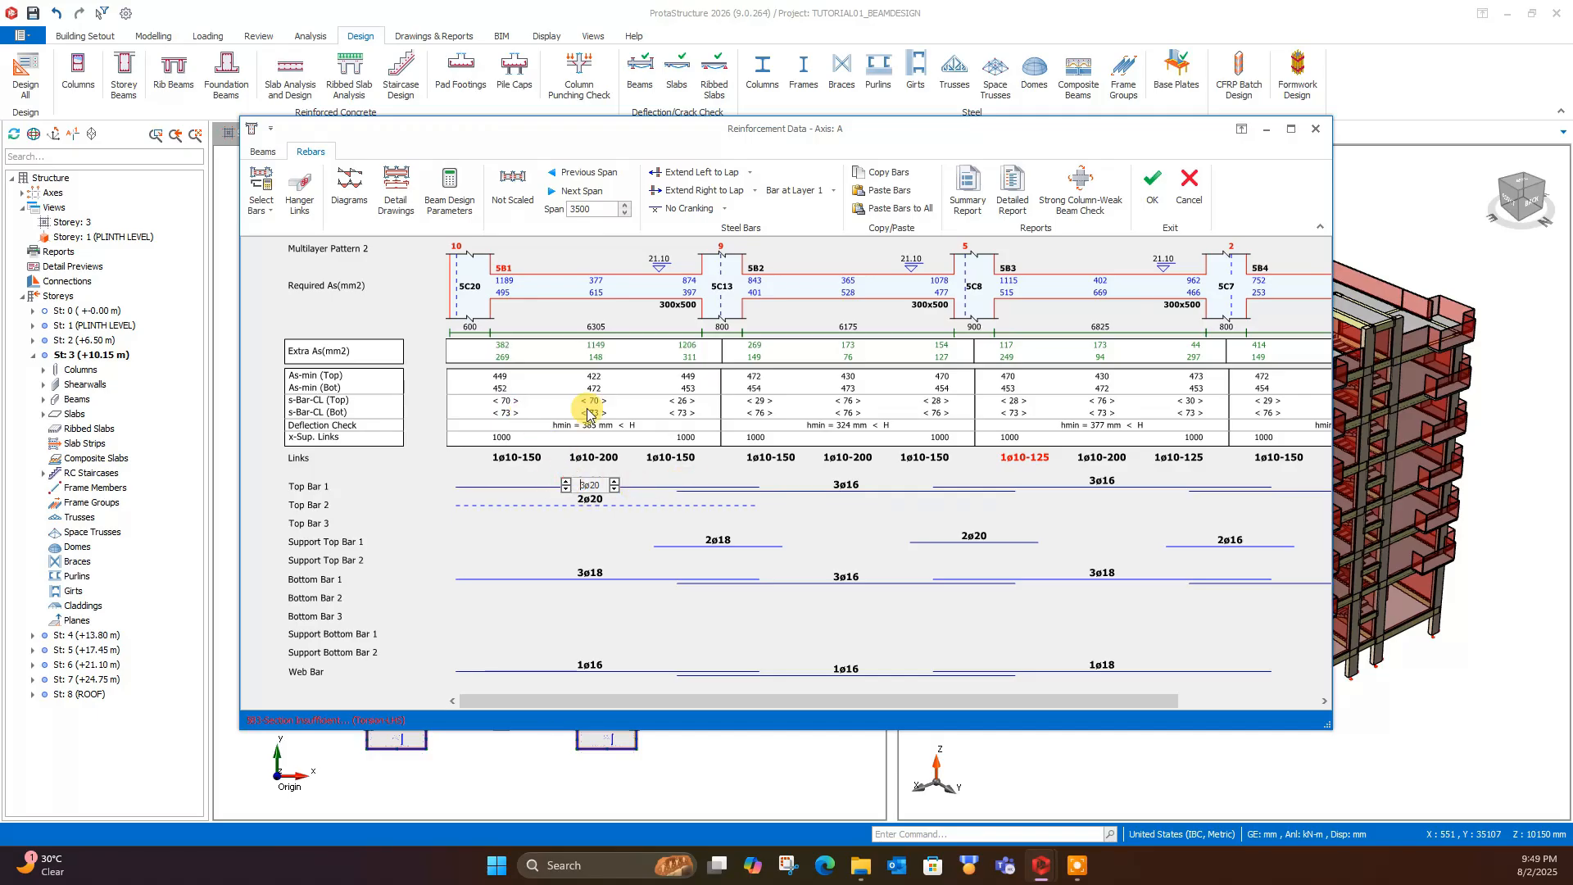
click(891, 505)
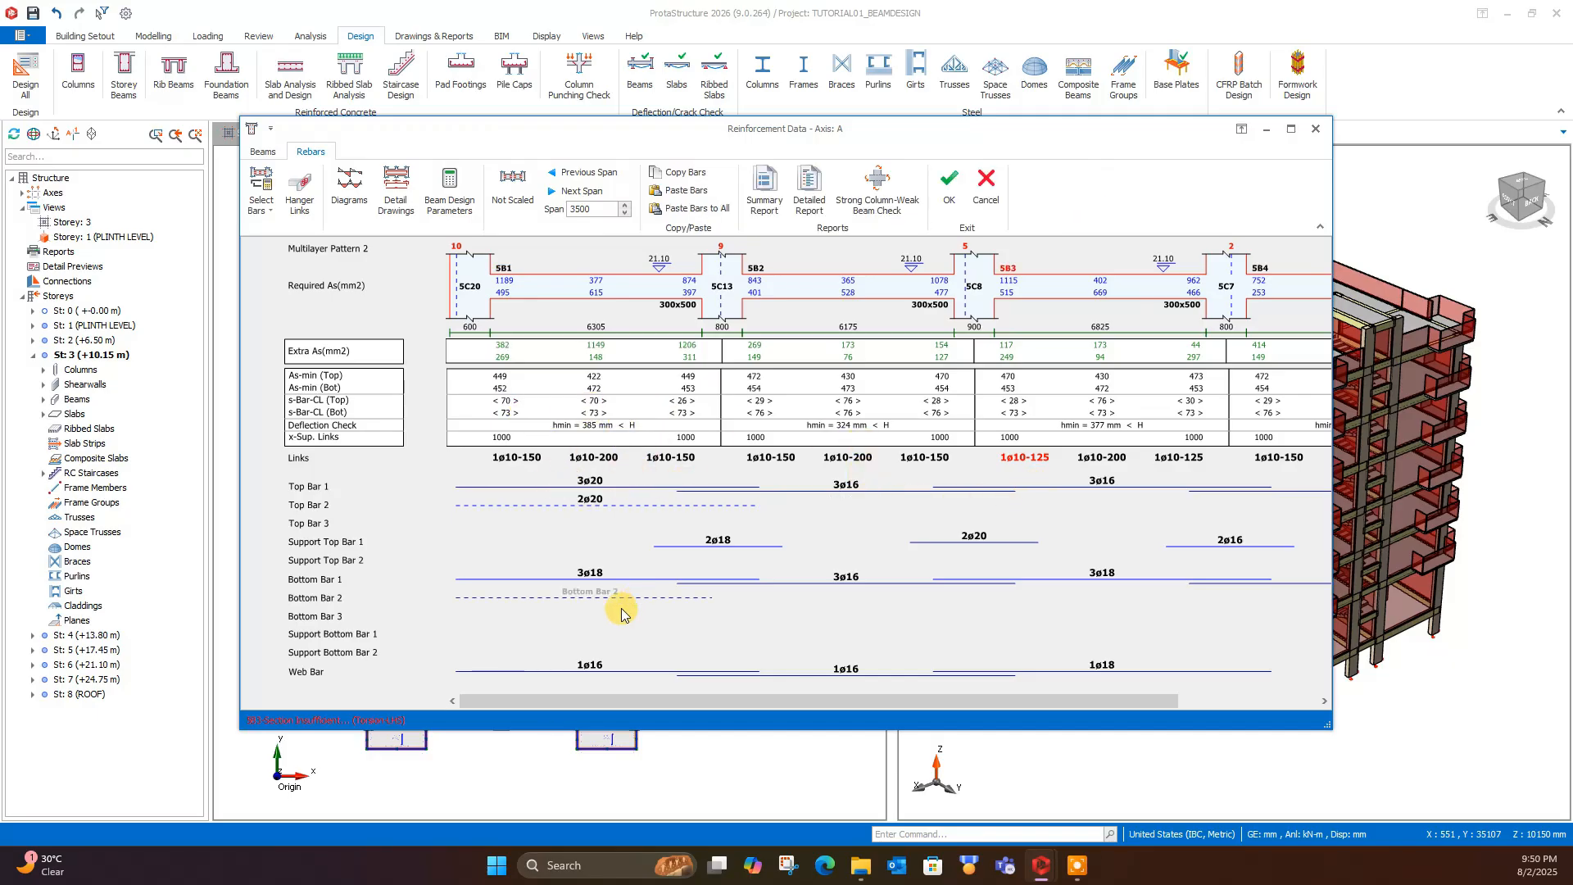
click(593, 573)
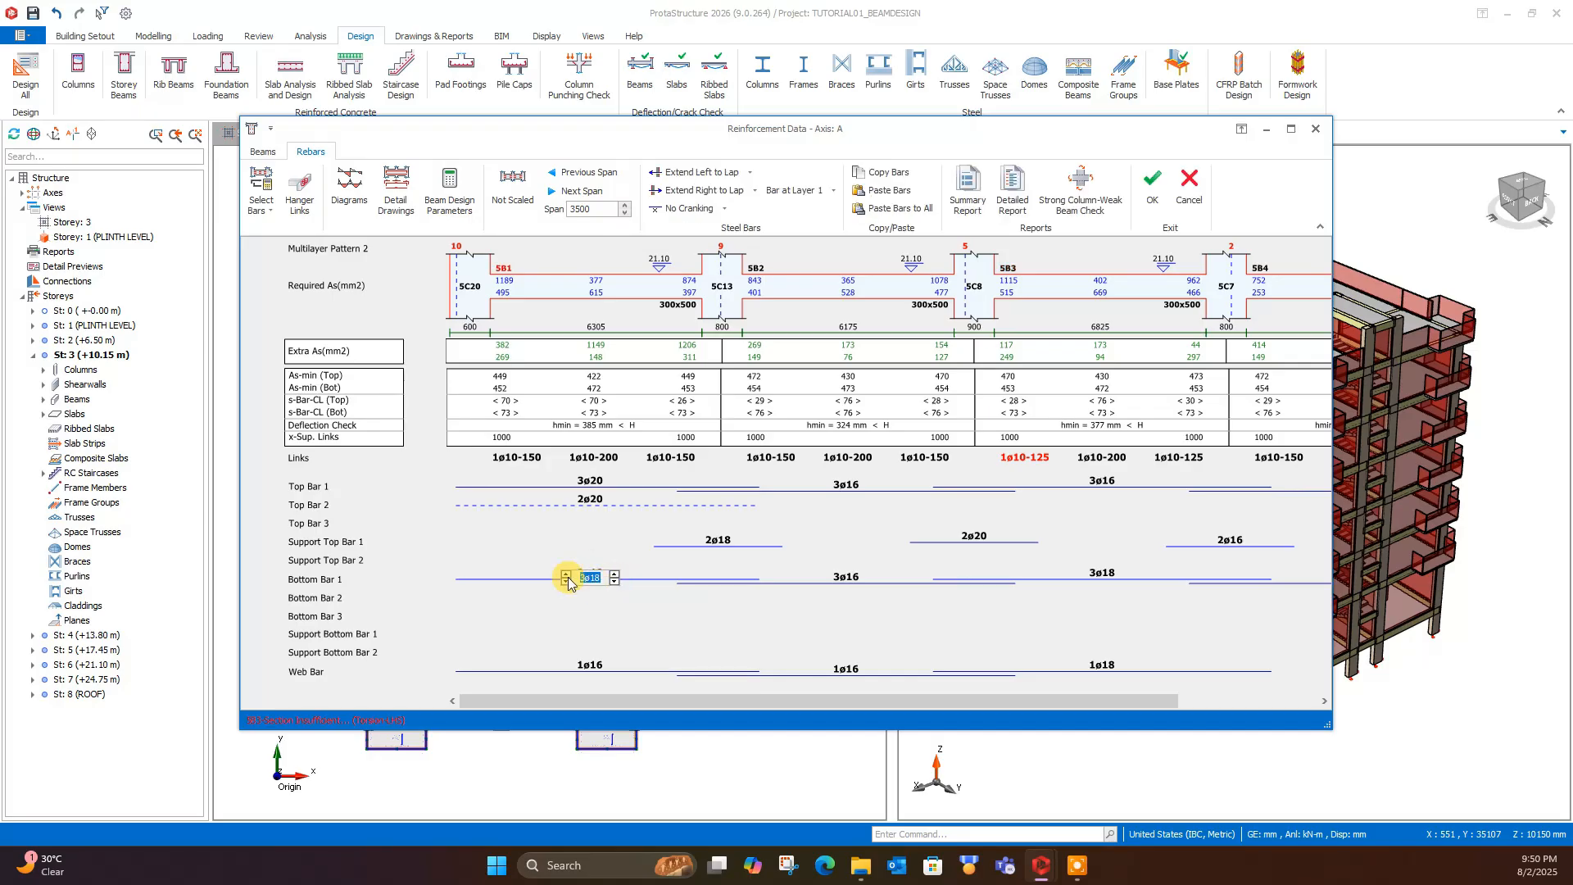
click(566, 581)
click(614, 576)
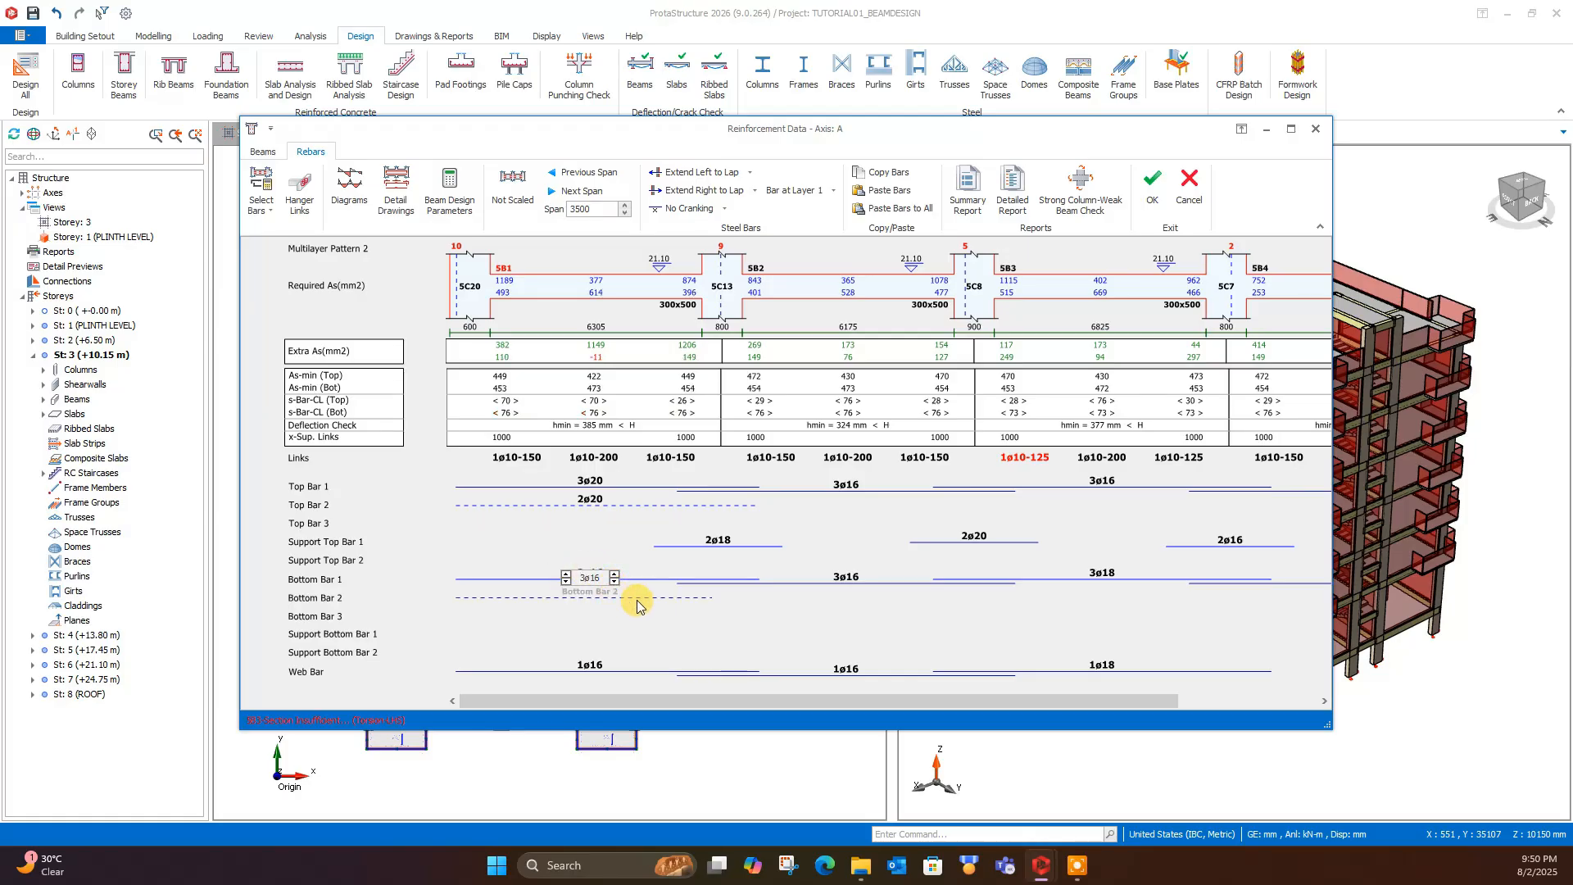
click(651, 558)
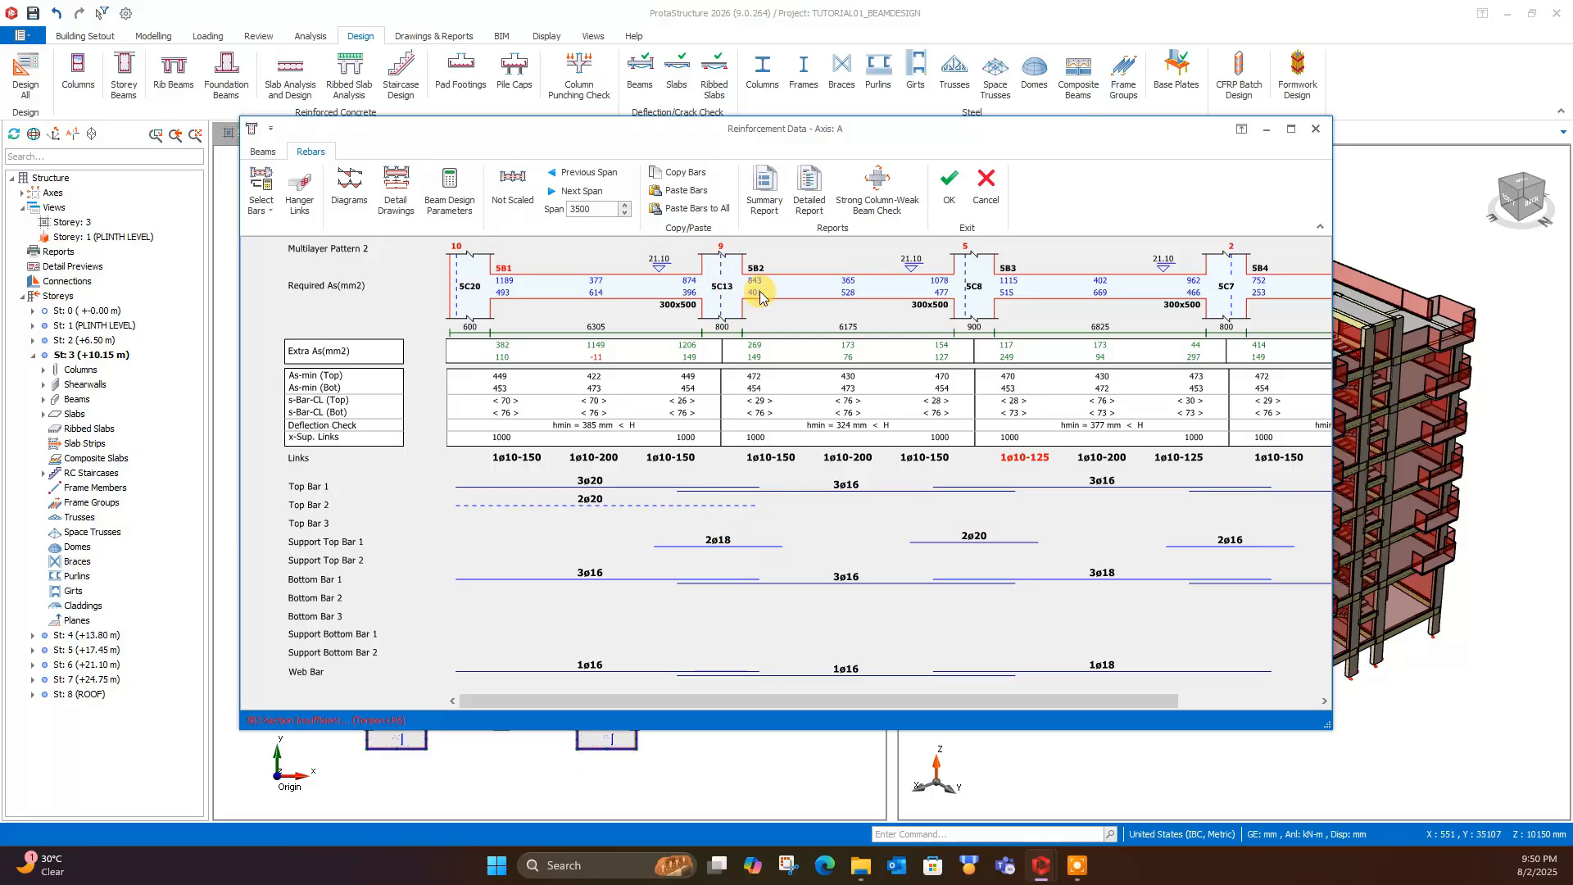
- Change Support Top Bar 1 over column 5C13, between beams 5B1 and 5B2, to 2ø16
click(712, 542)
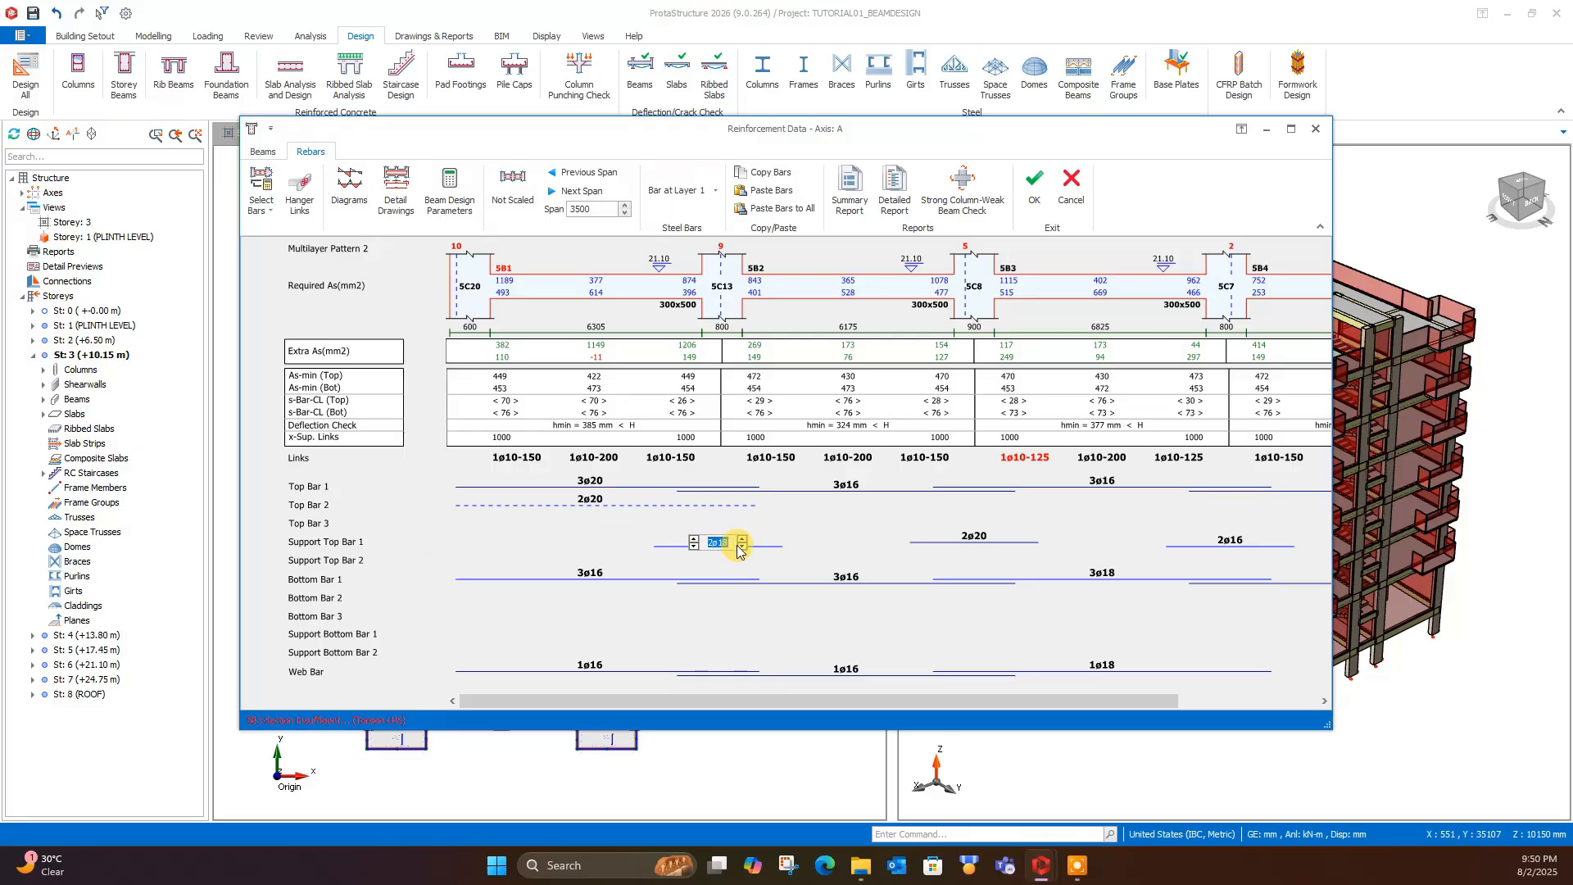
click(741, 546)
click(734, 616)
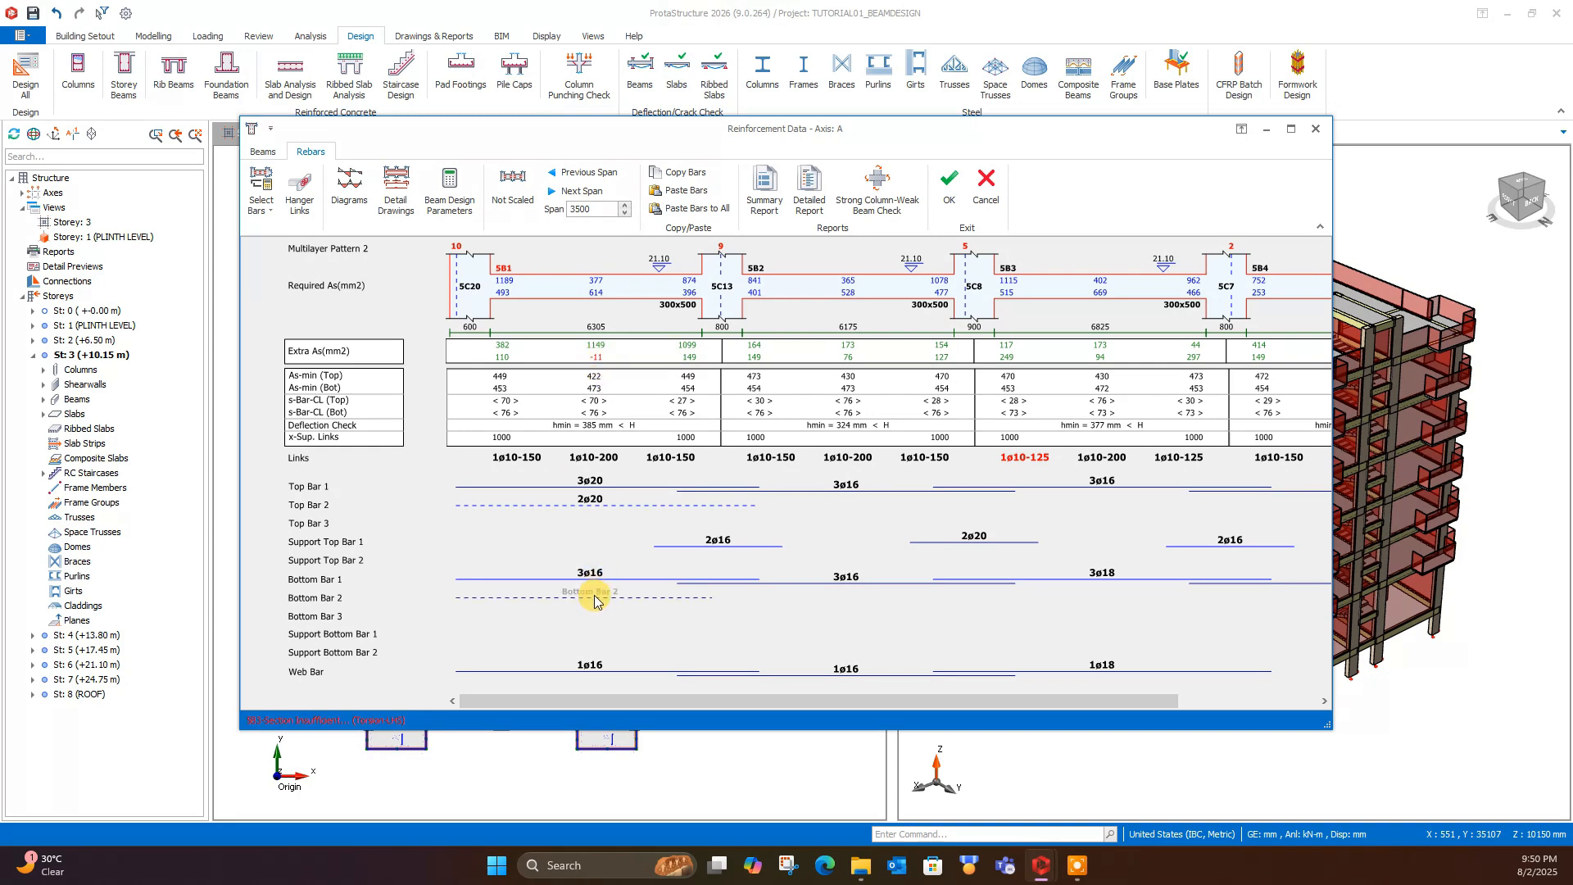
- Add a Bottom Bar 2 of 2ø16 to beam 5B1
click(595, 602)
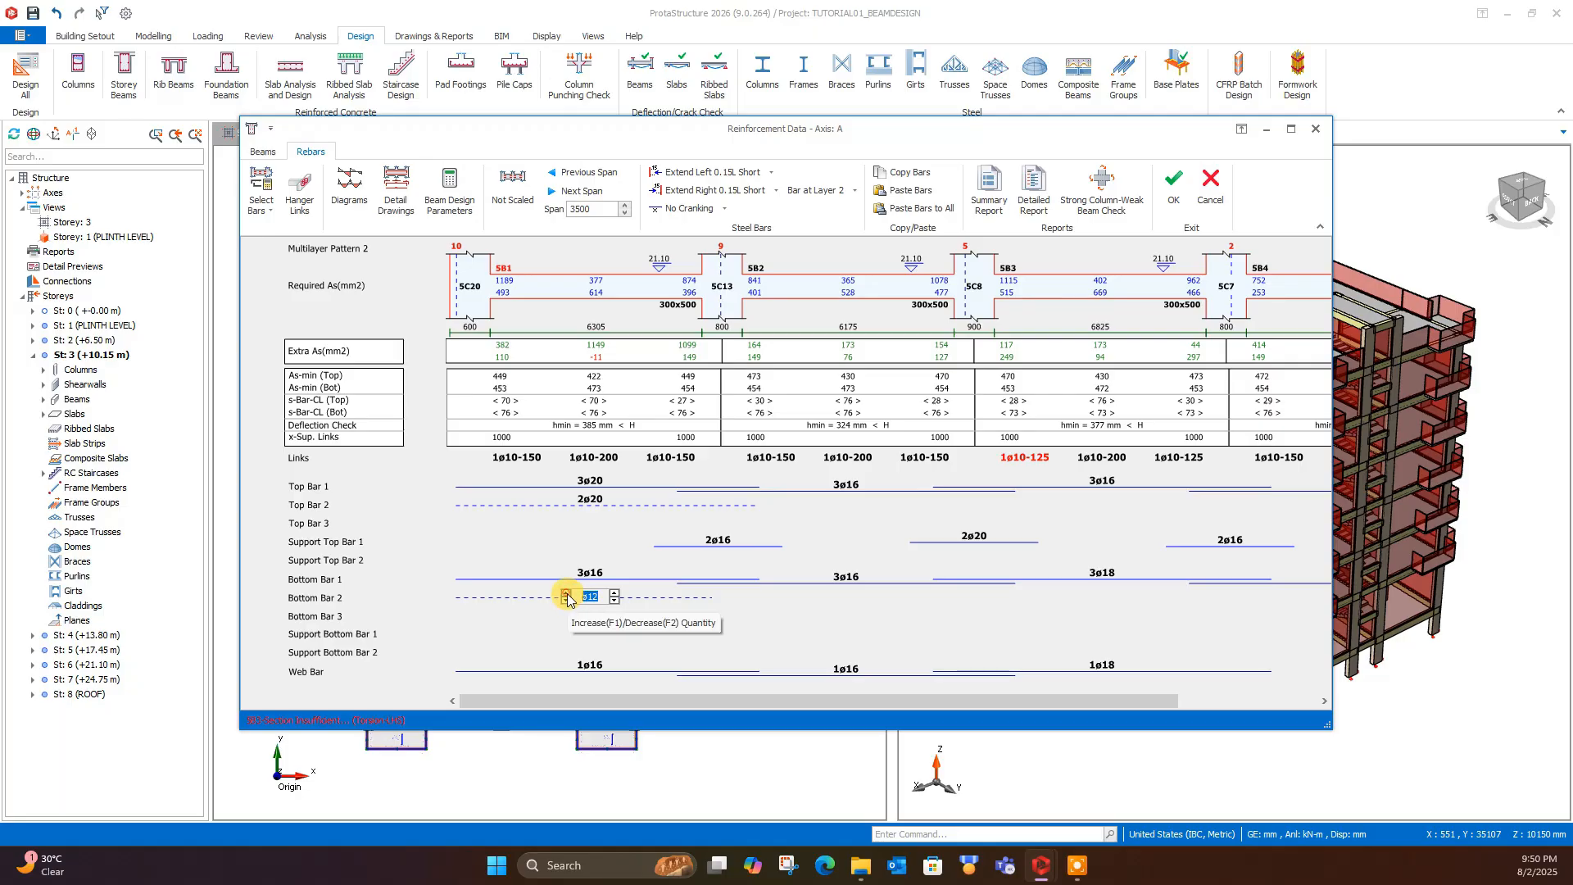
click(566, 593)
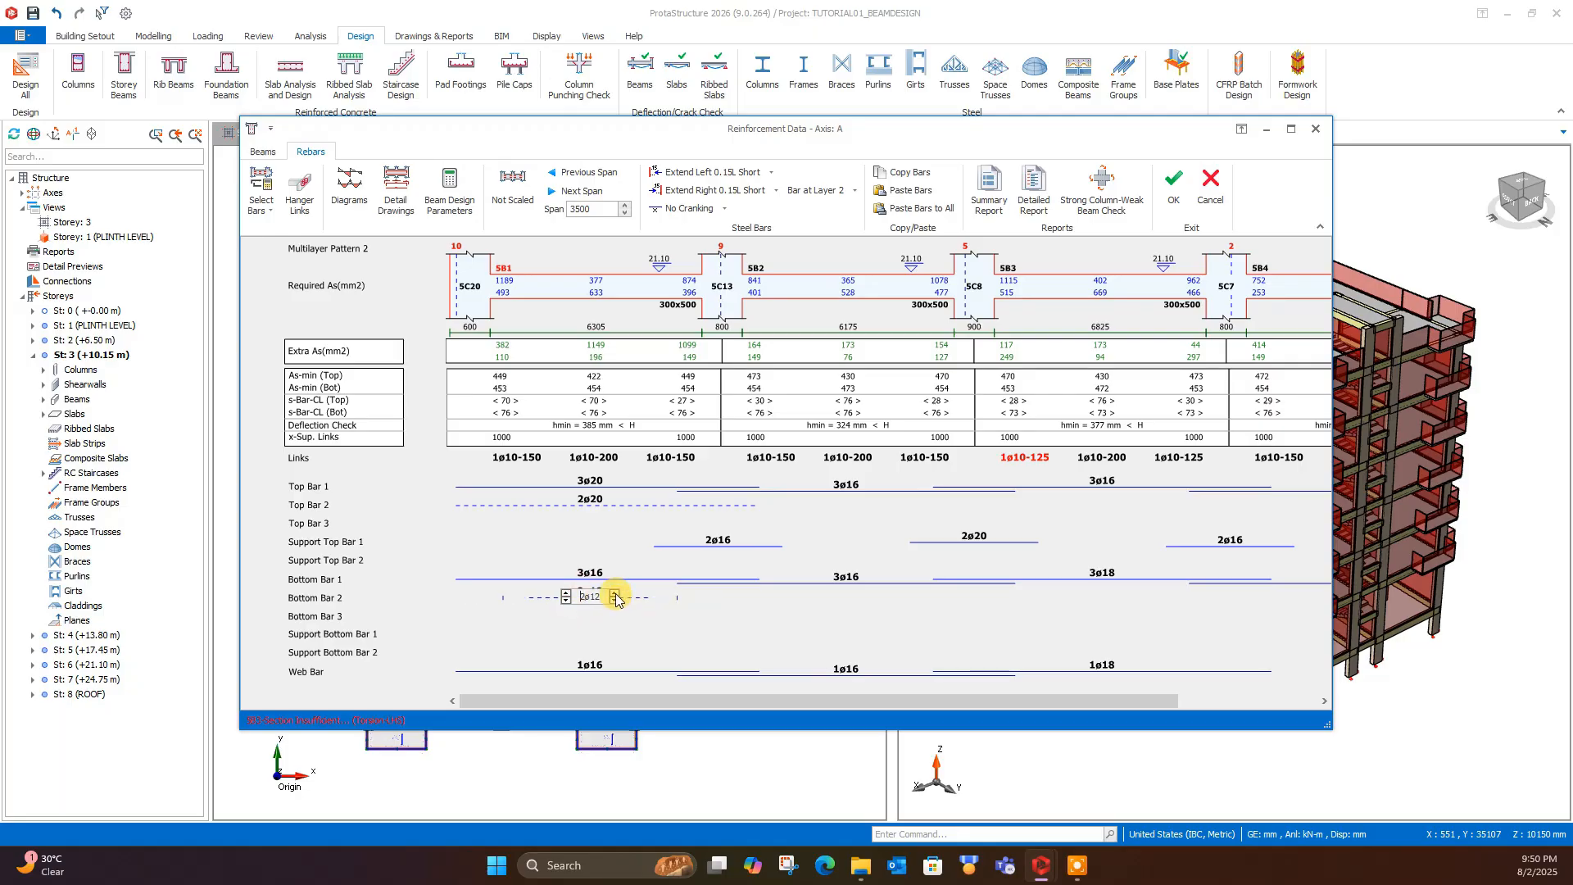
click(846, 616)
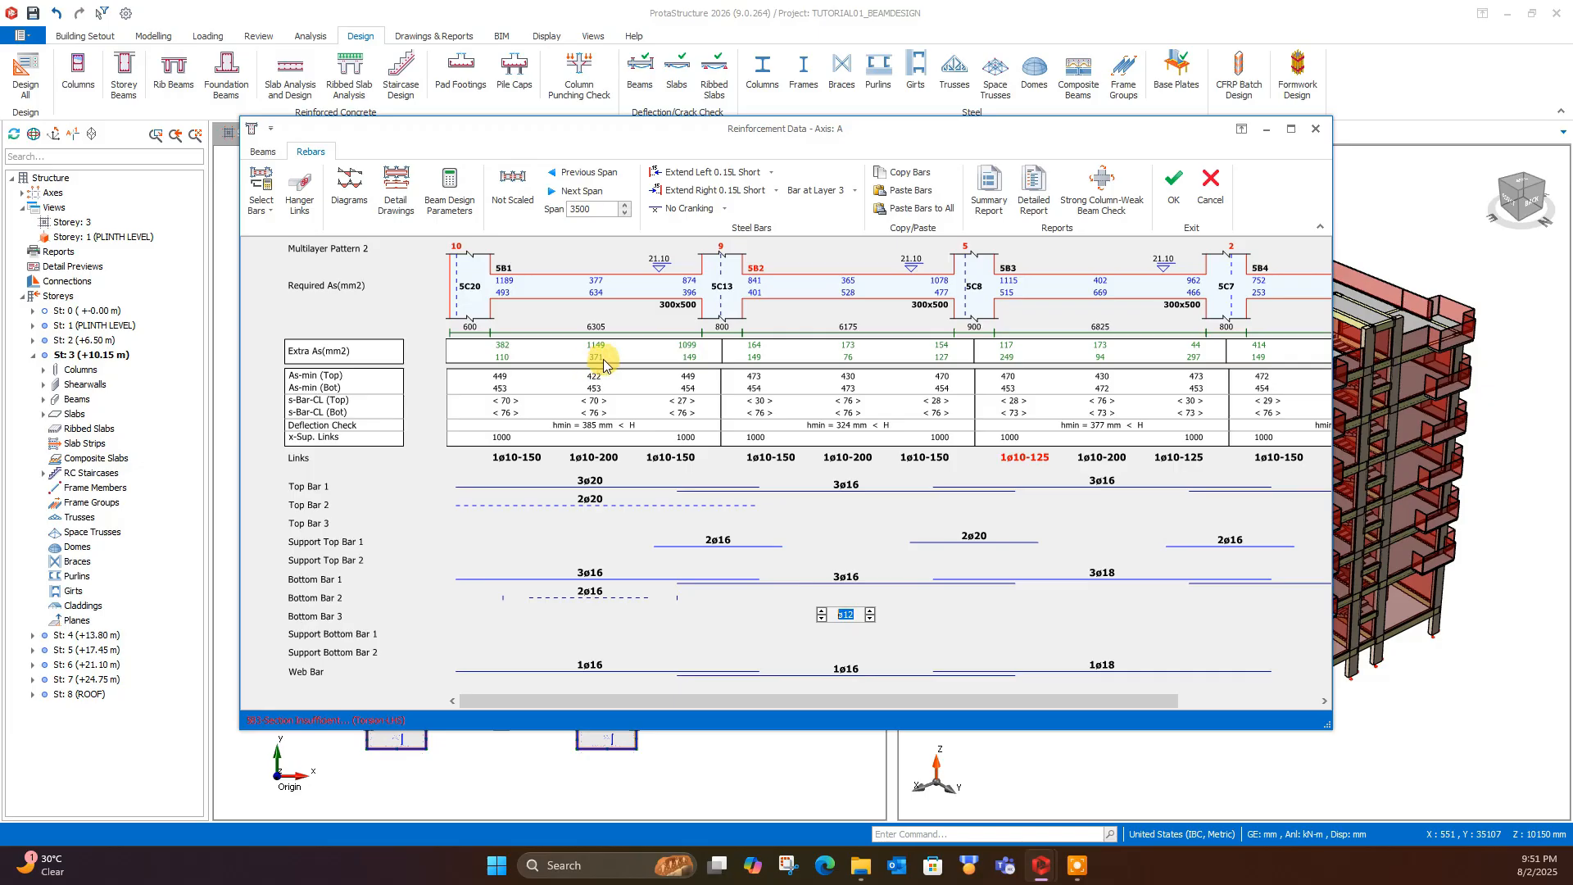
- Extend Bottom Bar 2 of beam 5B1 to the lap at both its left and right ends
click(593, 599)
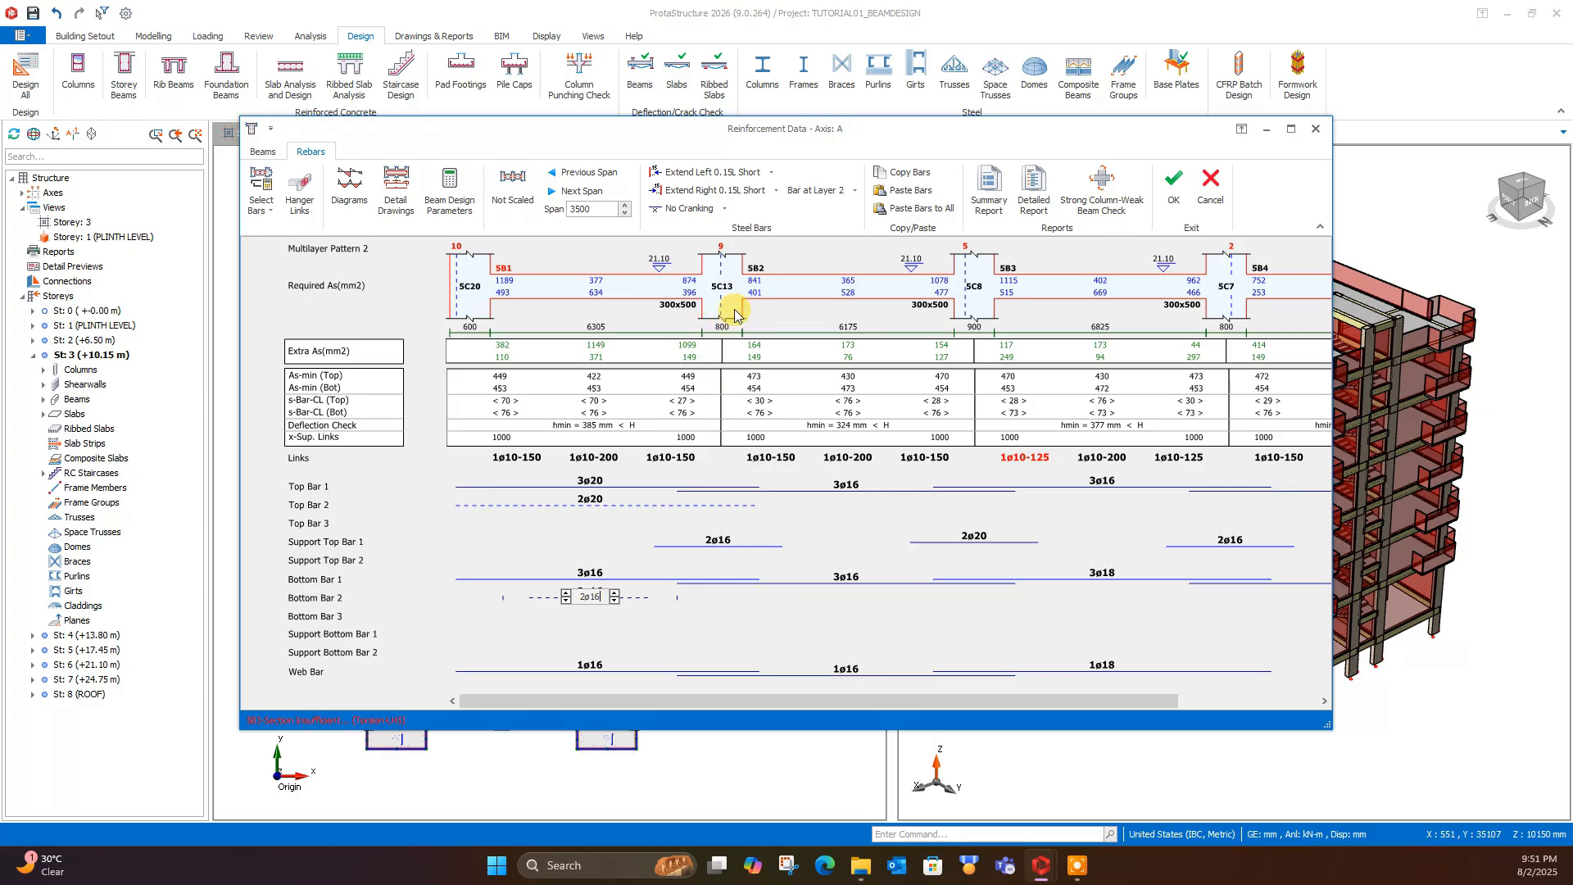
click(601, 596)
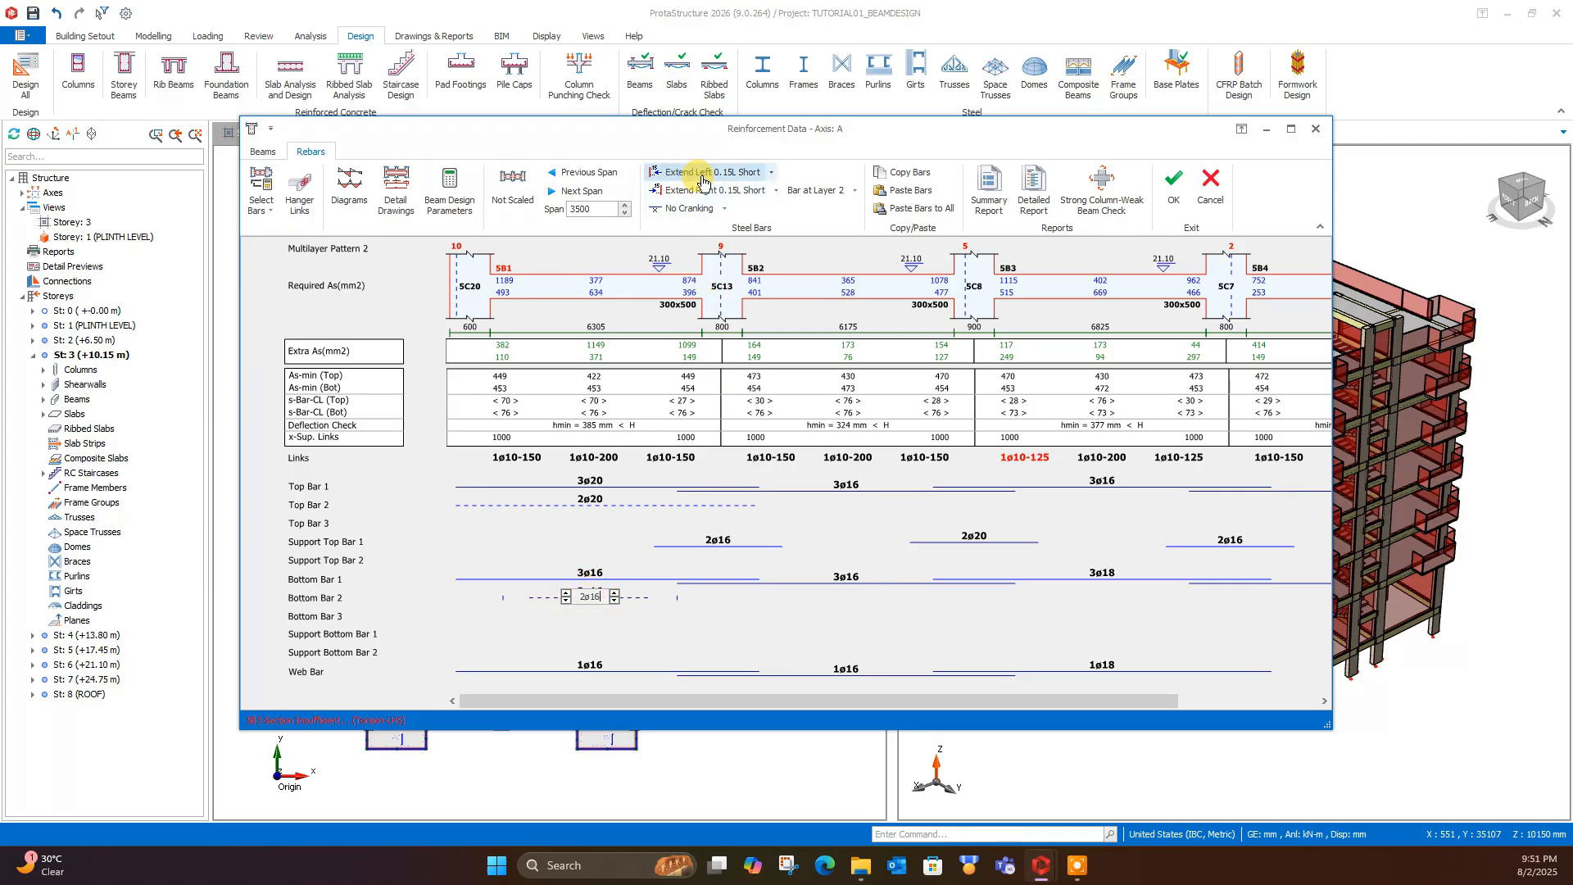
click(770, 172)
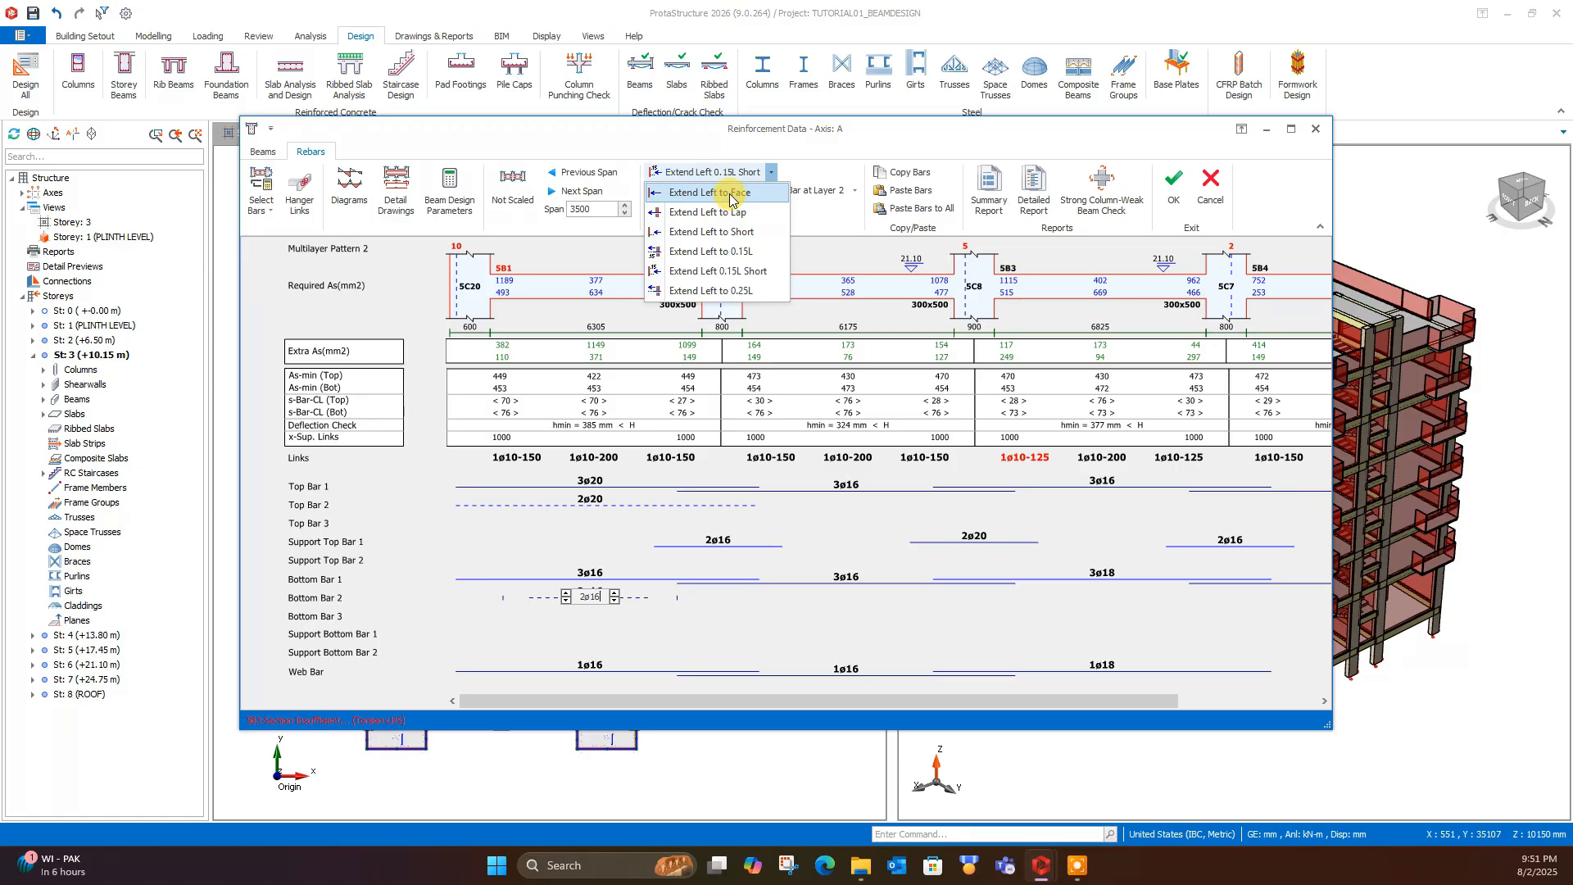
click(732, 194)
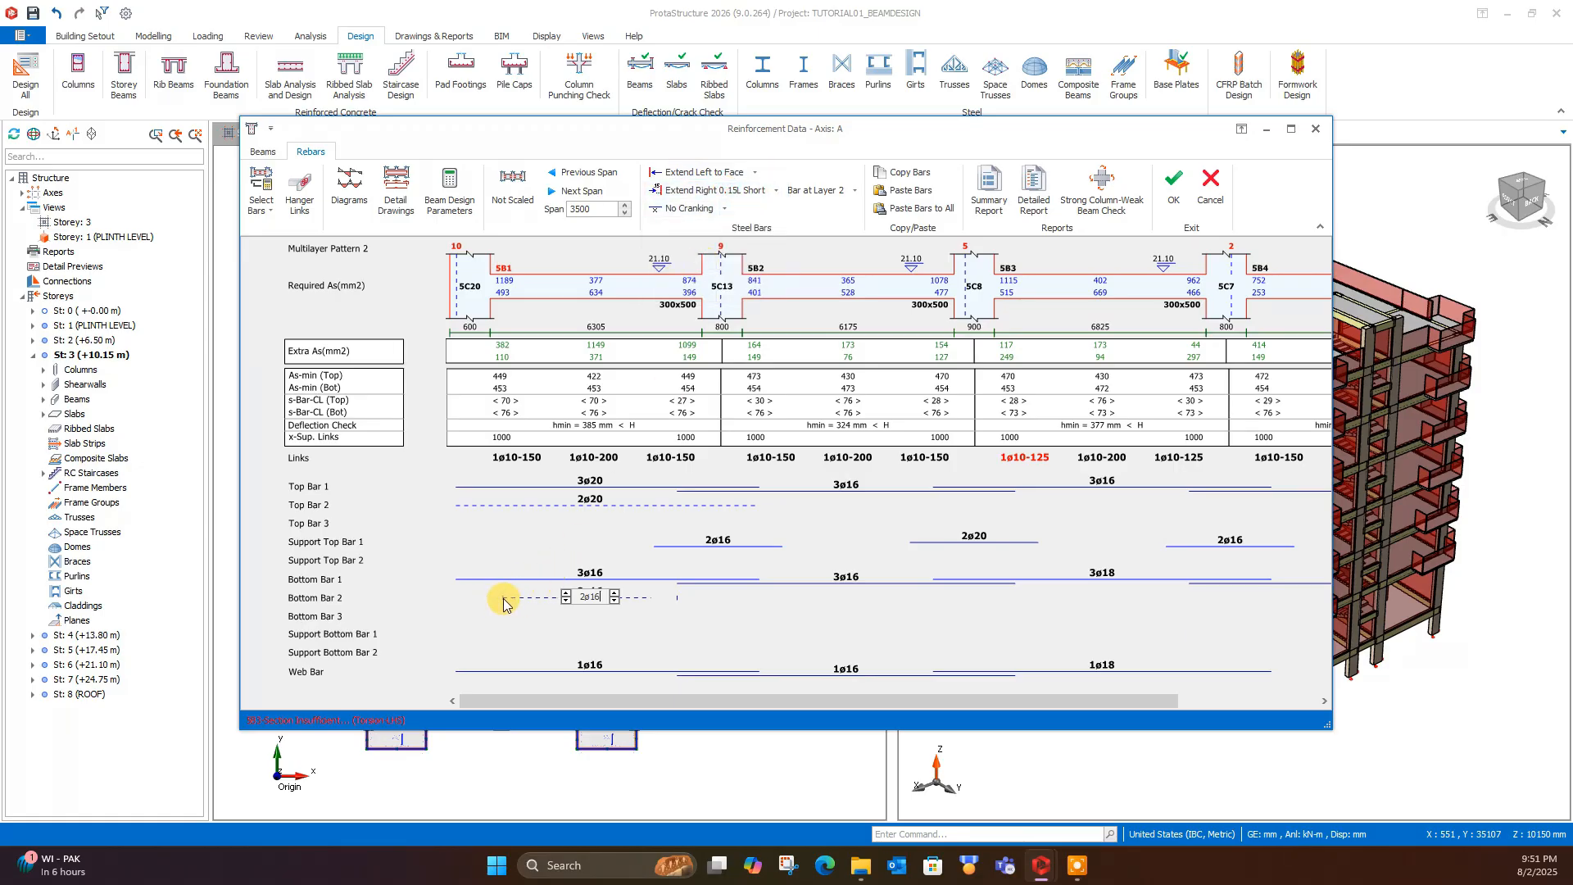
click(754, 172)
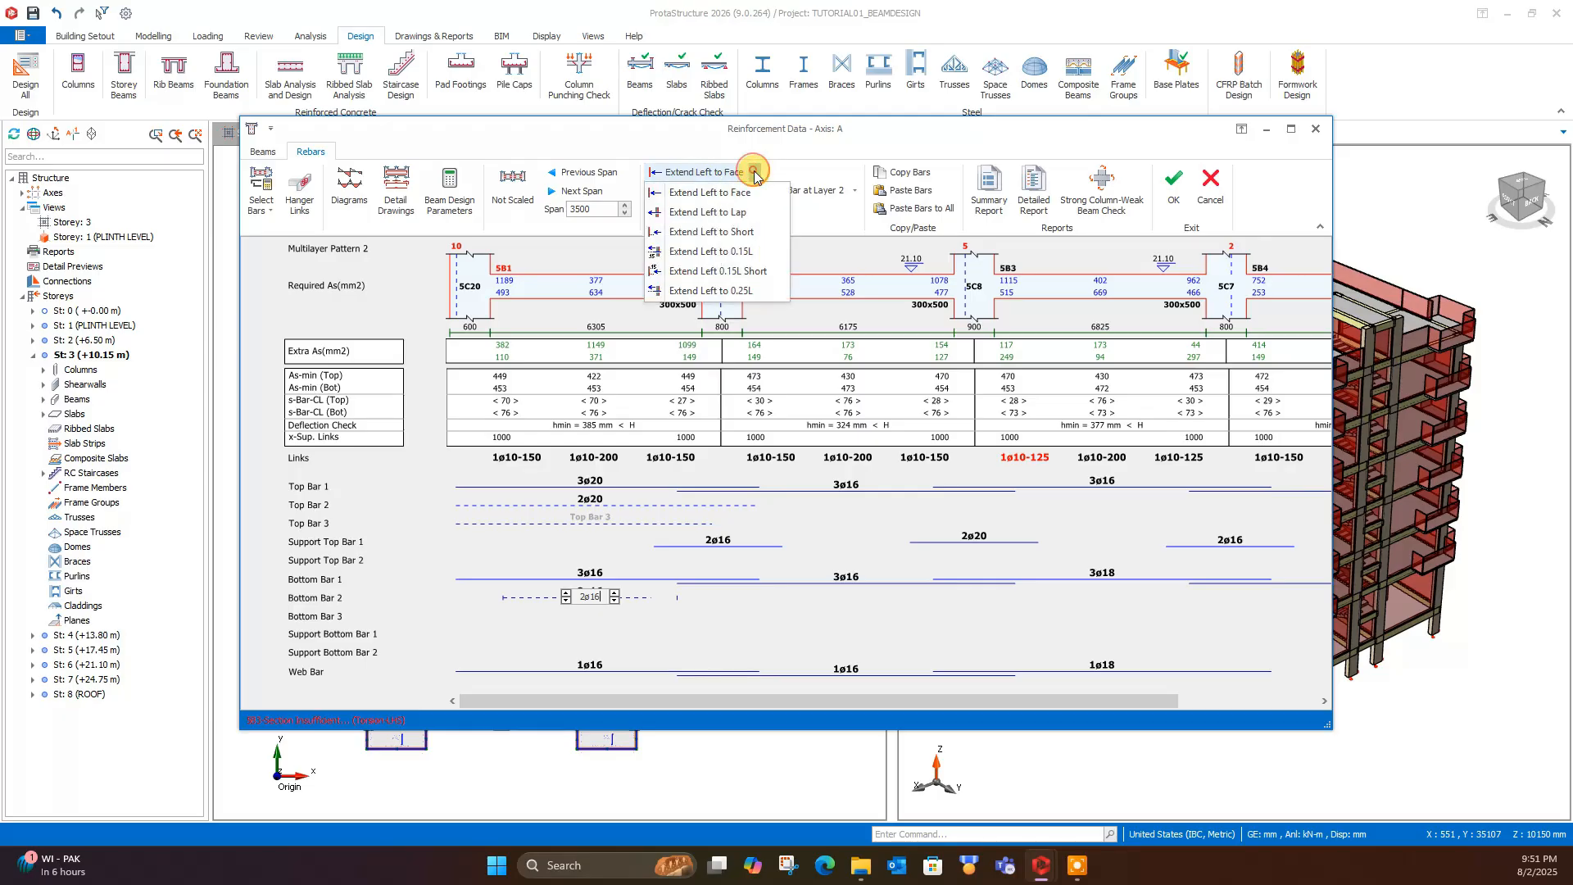
click(752, 213)
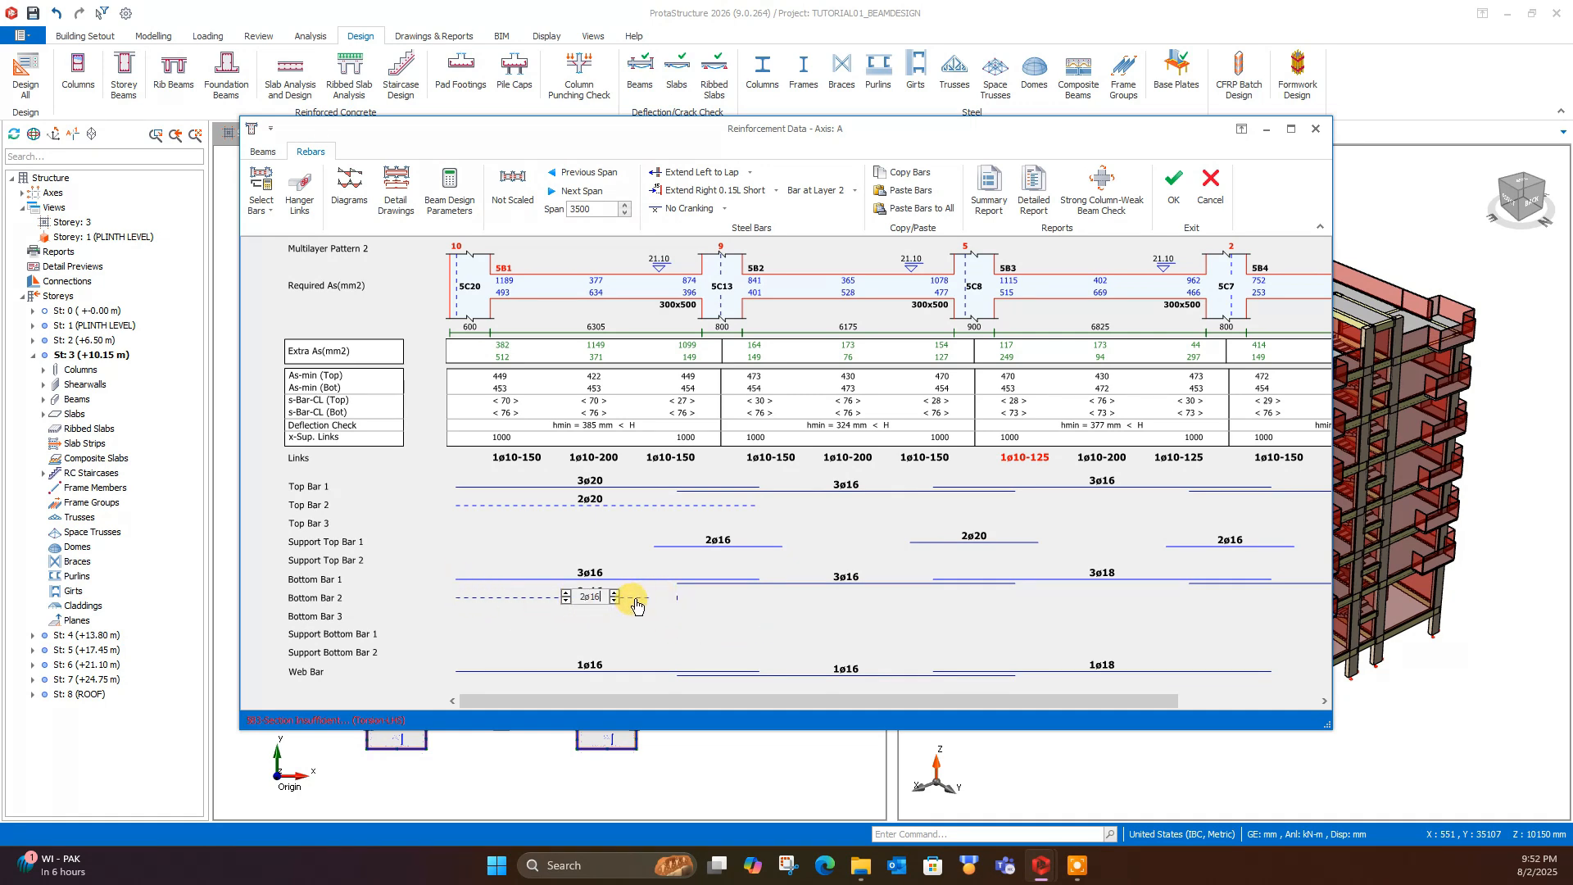
click(774, 191)
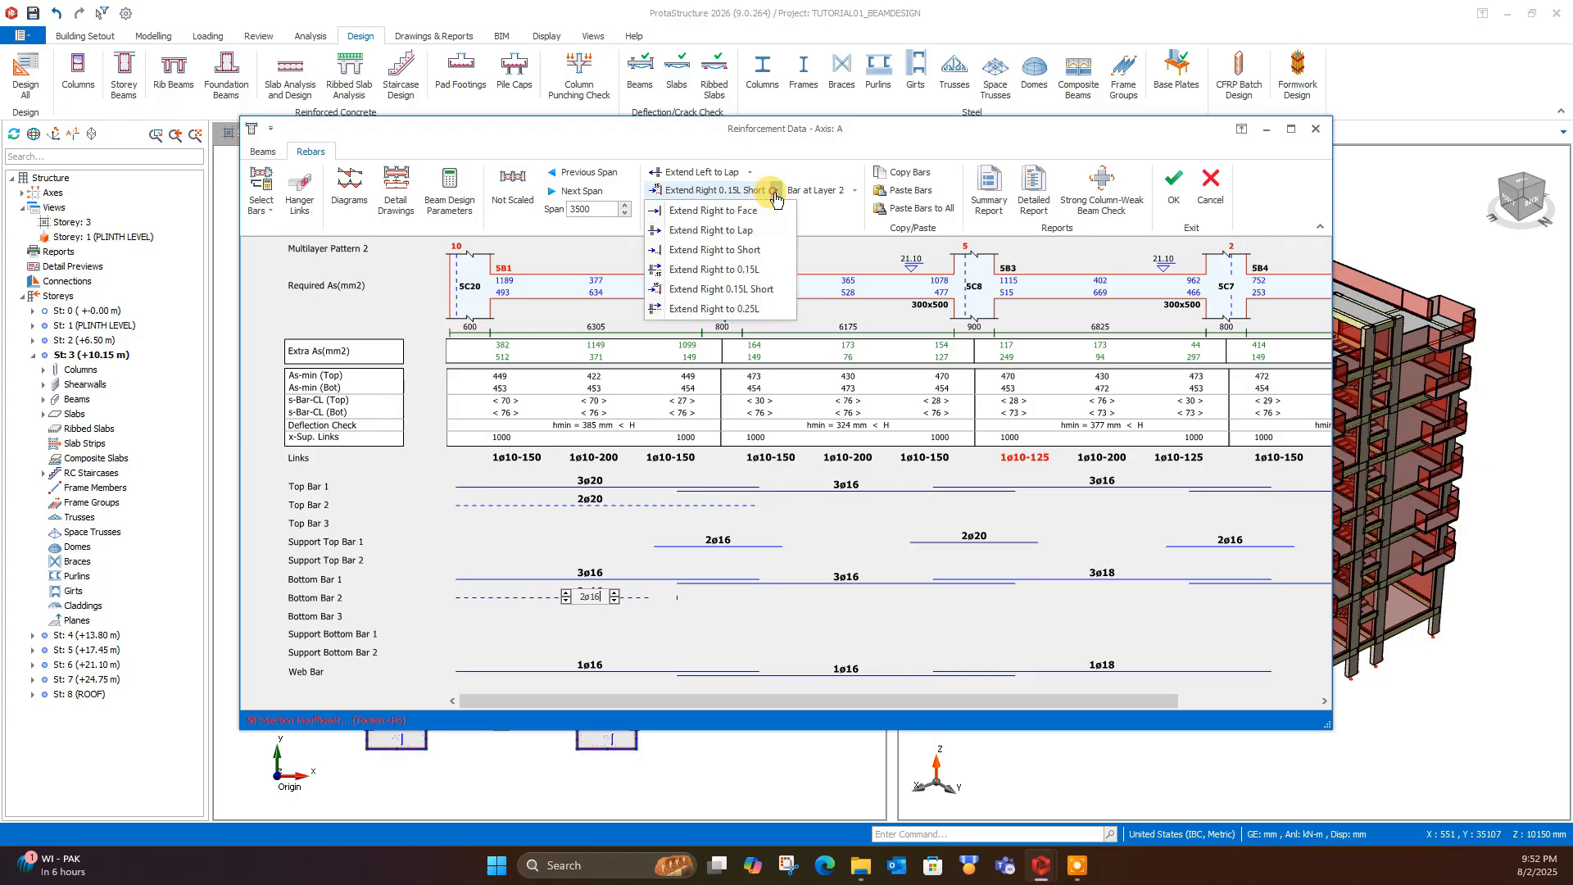
click(711, 230)
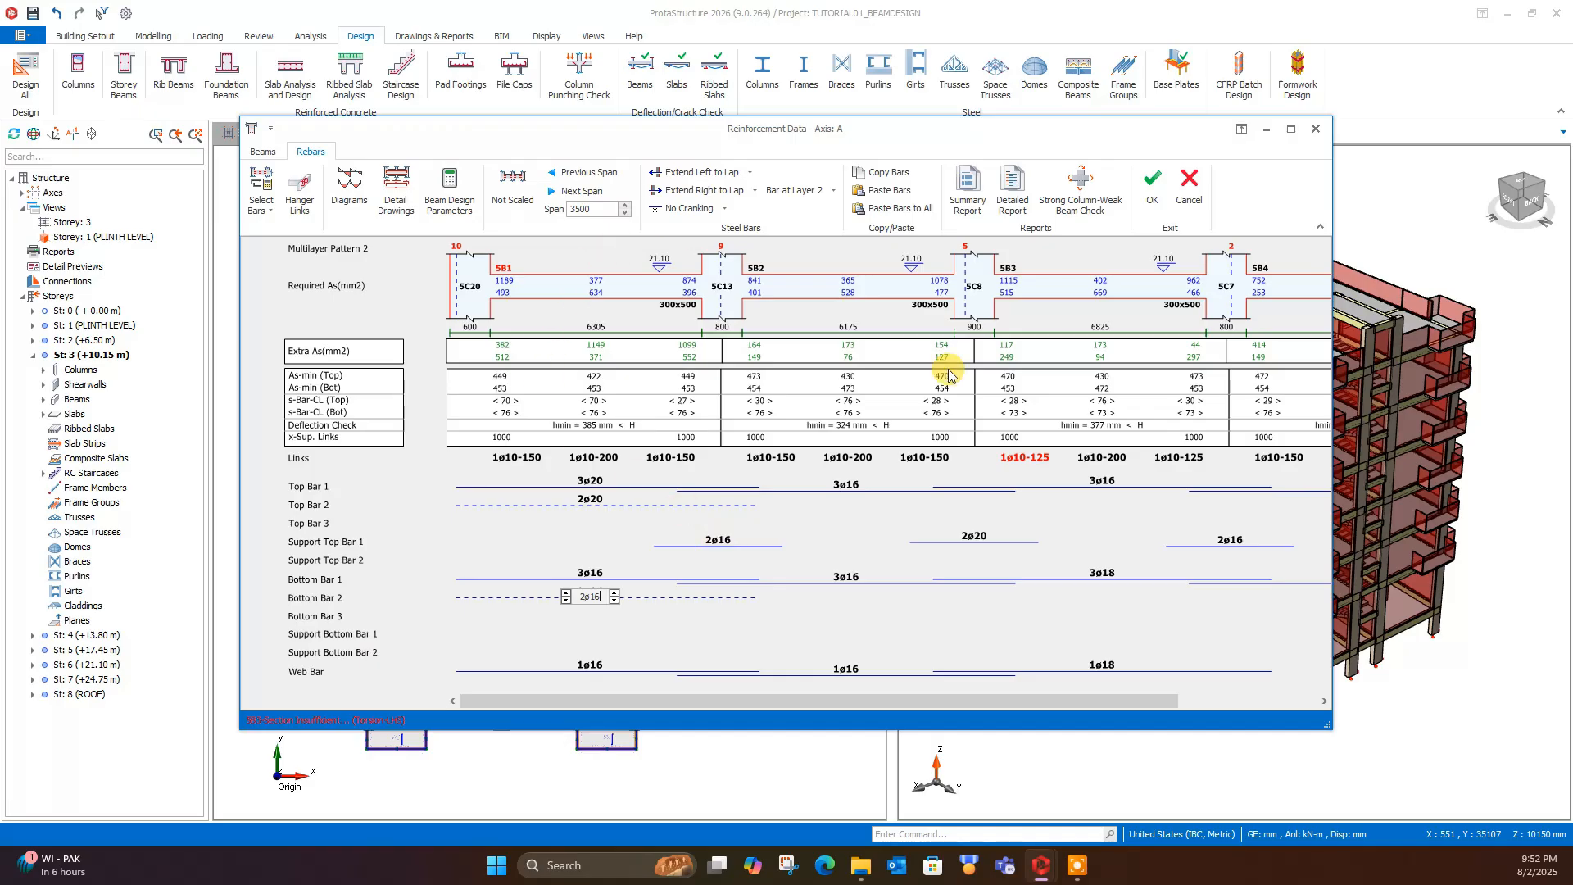
- Check the remaining spans of axis A and accept the edited rebars
drag(777, 700, 926, 699)
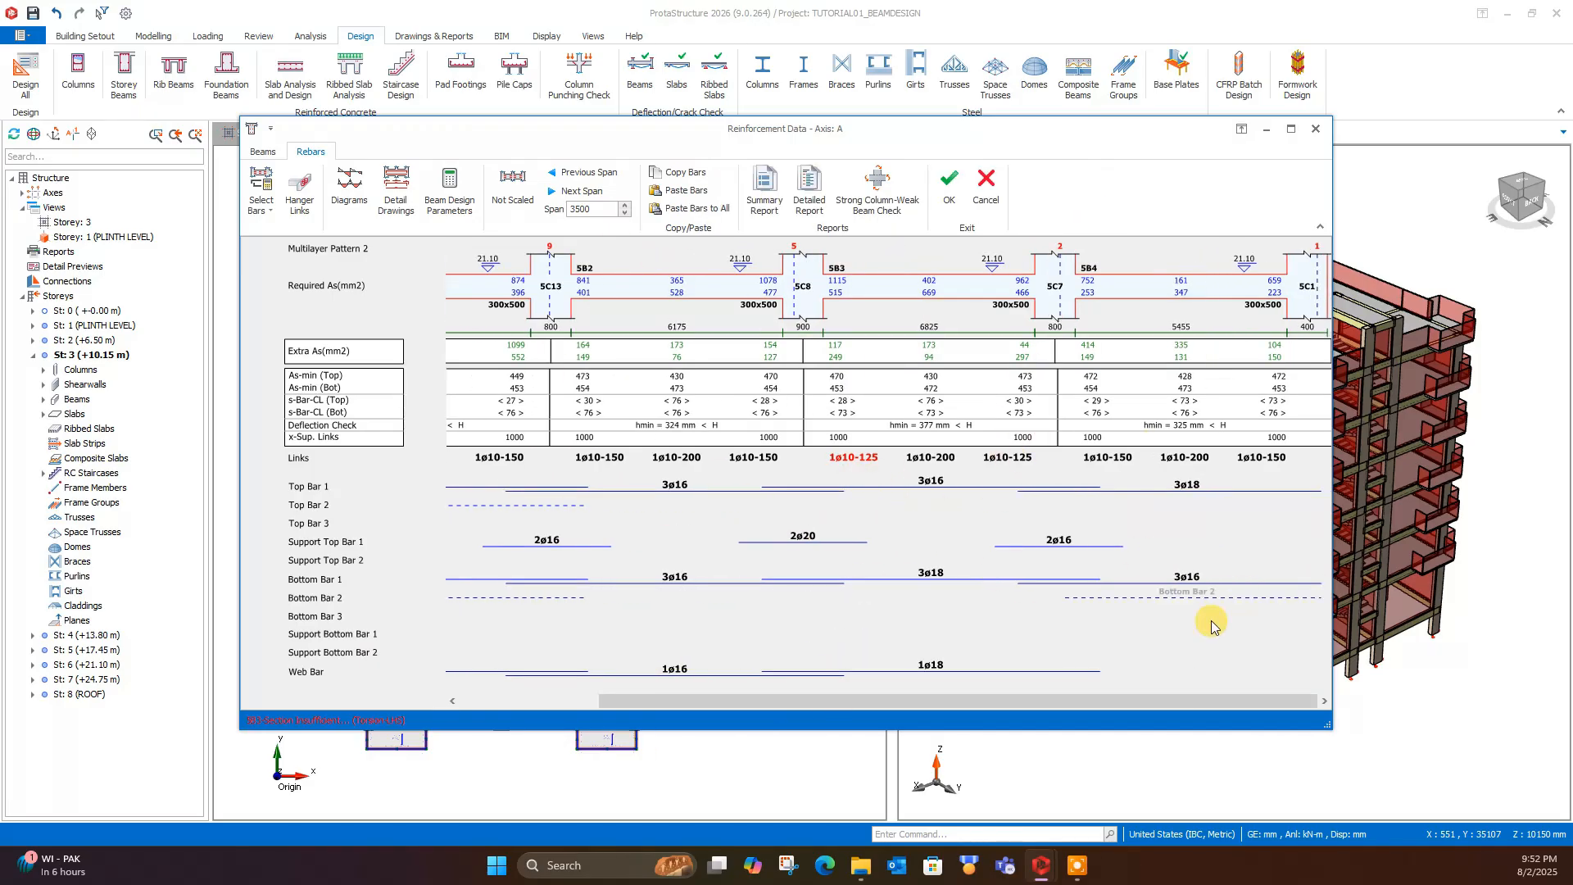
drag(1153, 699, 999, 699)
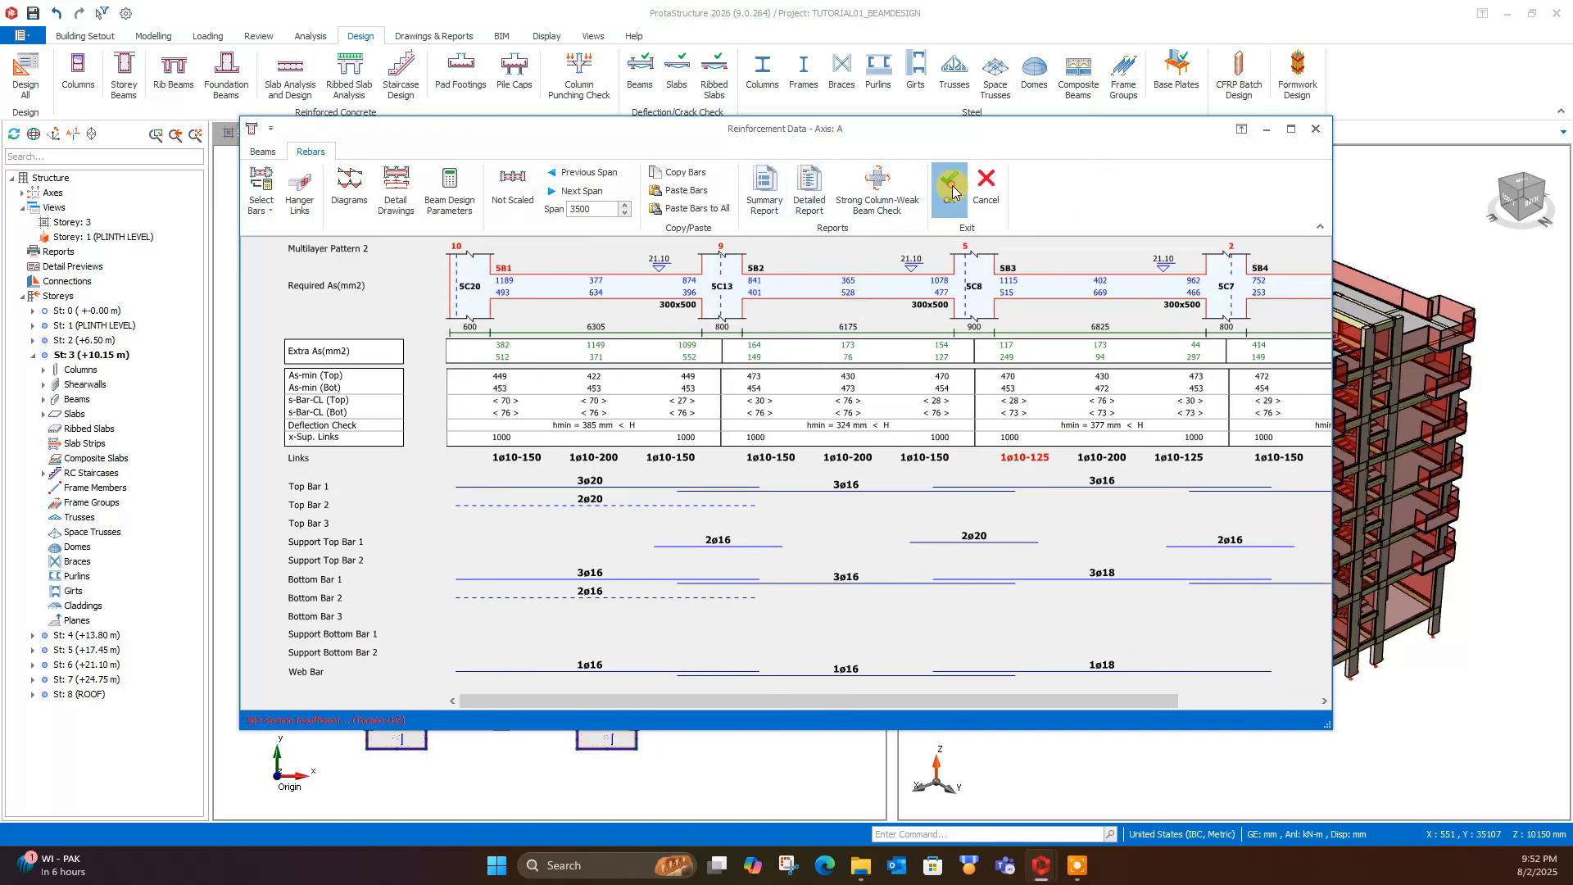
click(947, 181)
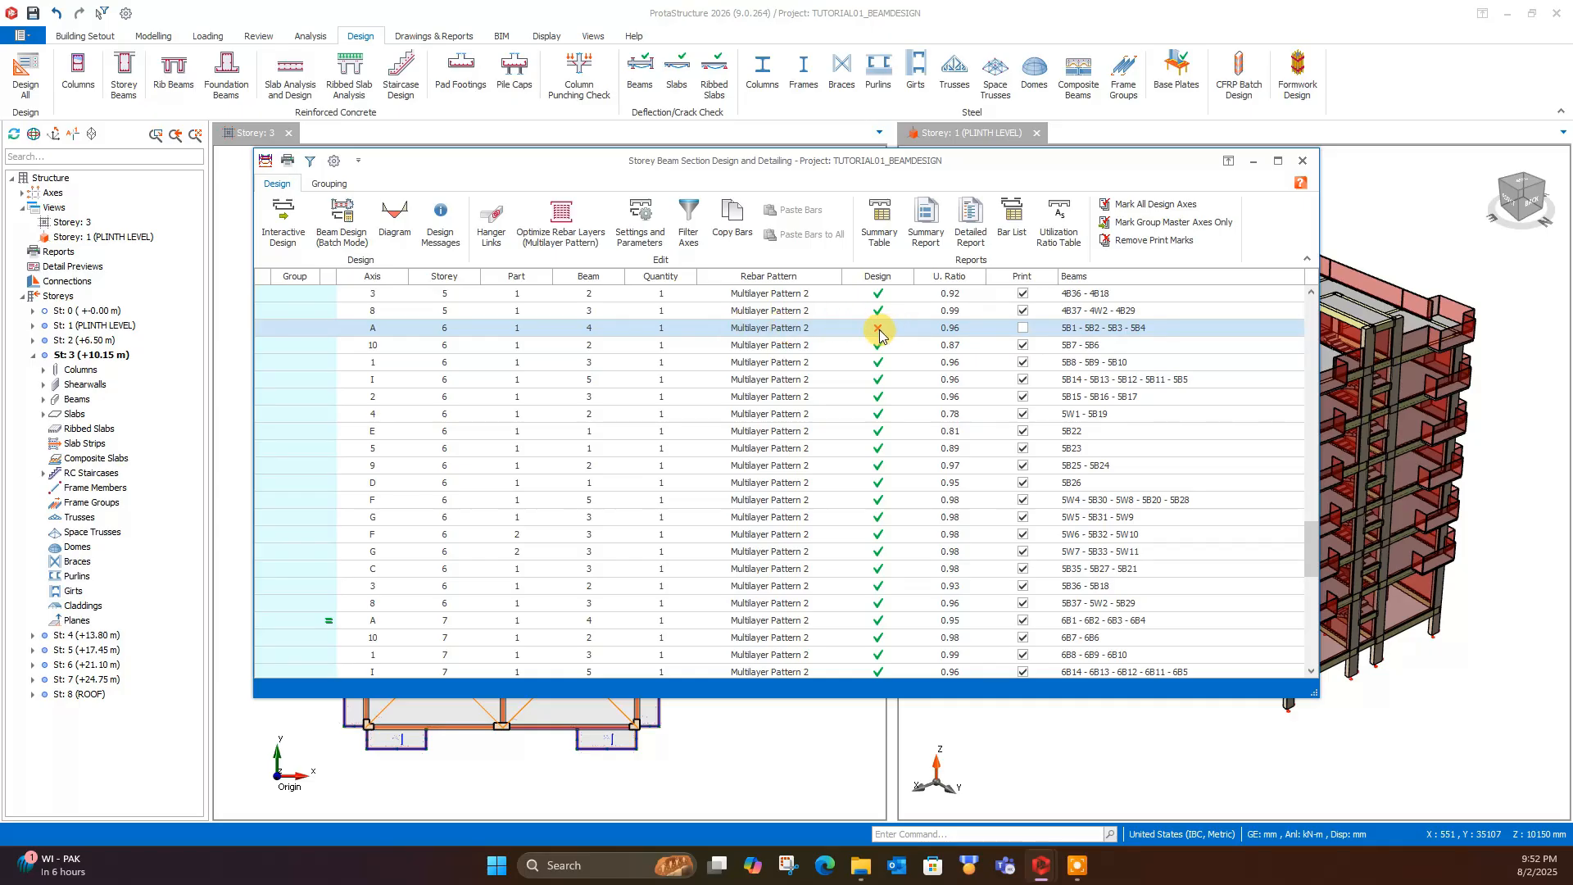
- Reopen the storey 6 axis A reinforcement data without updating the rebars, check it and accept it again
double_click(816, 328)
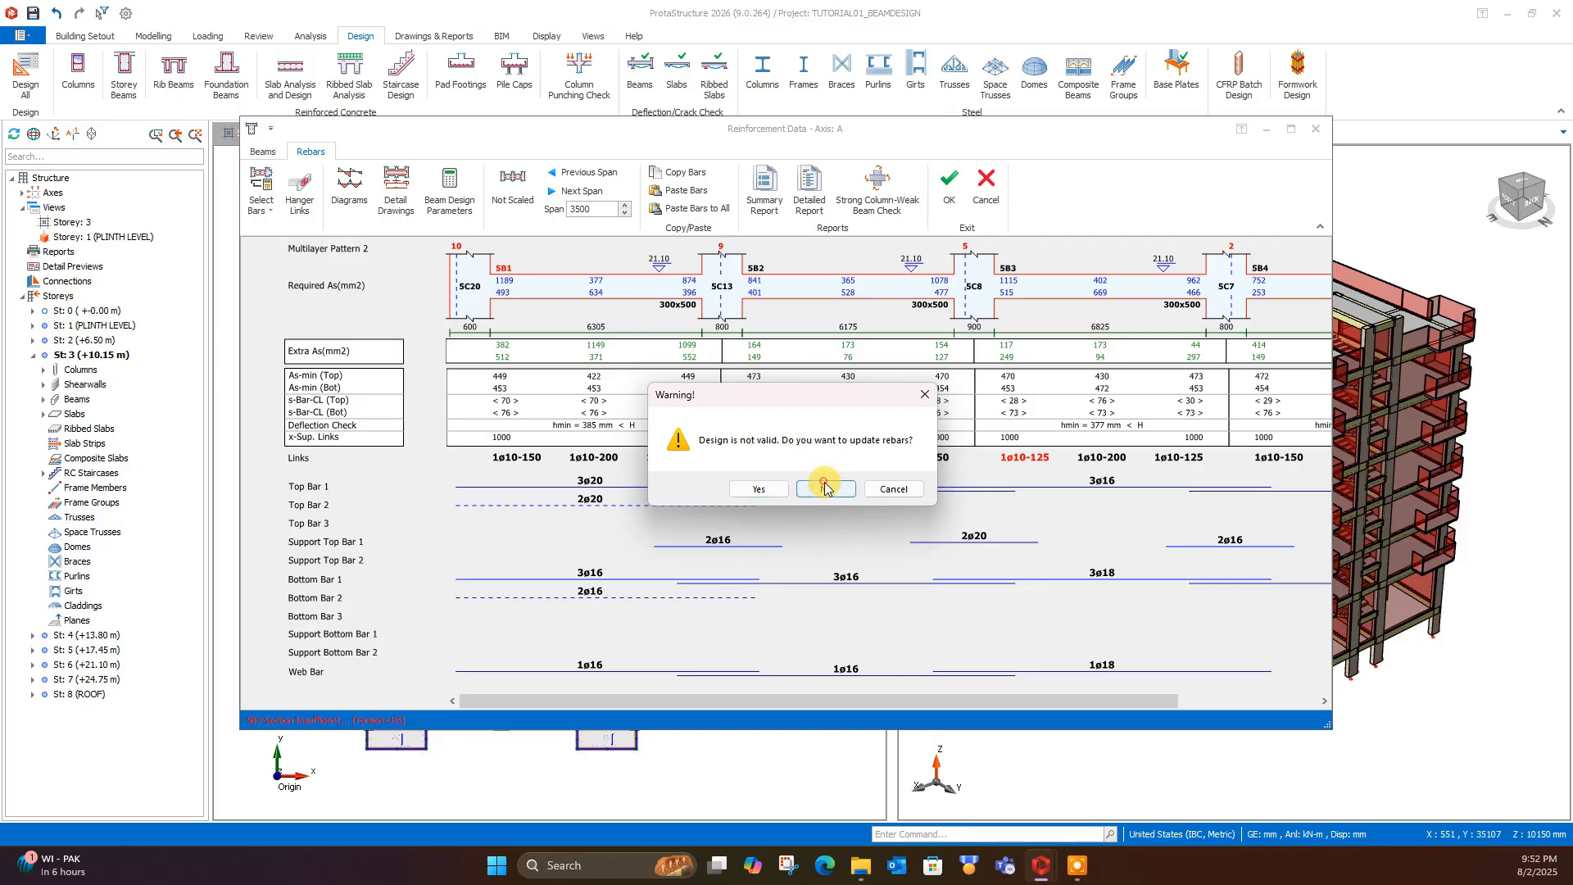
click(834, 493)
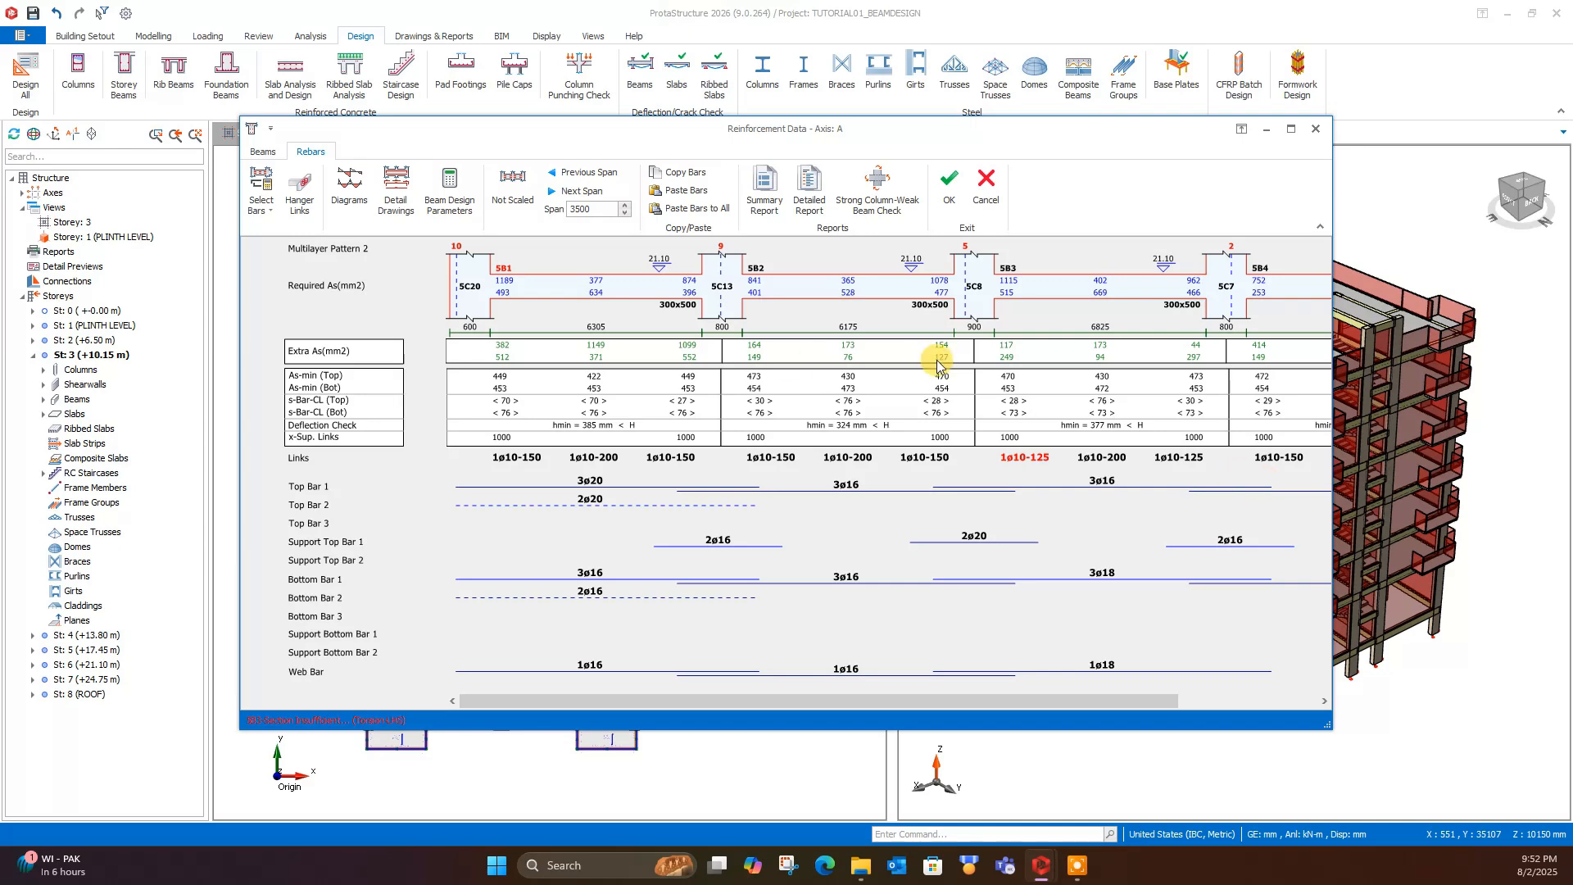
click(953, 189)
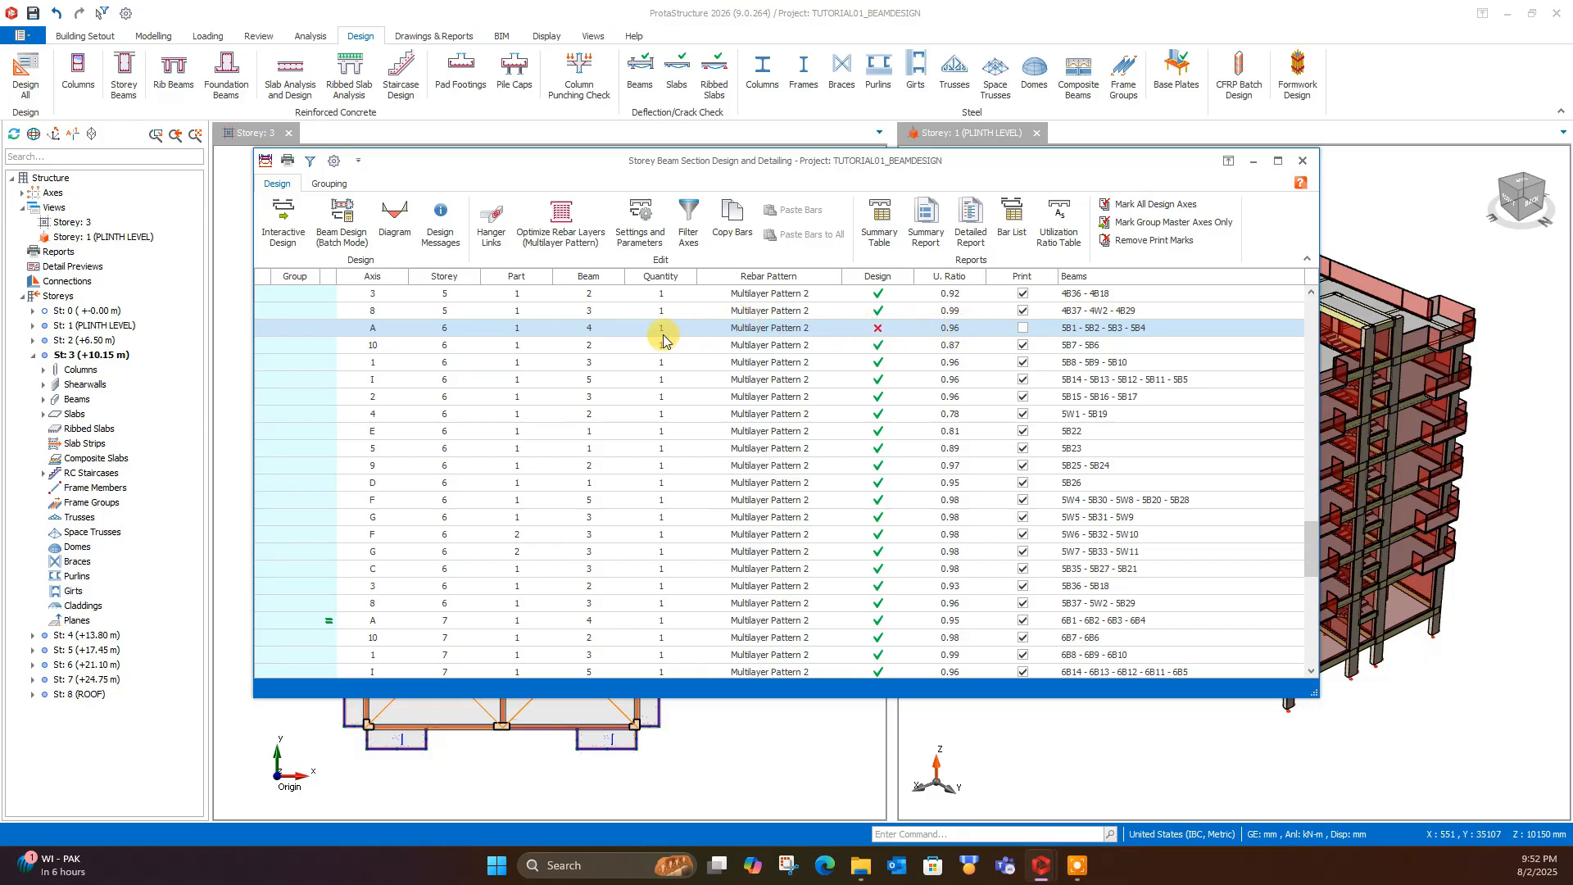
- Reopen storey 6 axis A without updating the rebars and view its beams from the side and in 3D
double_click(784, 330)
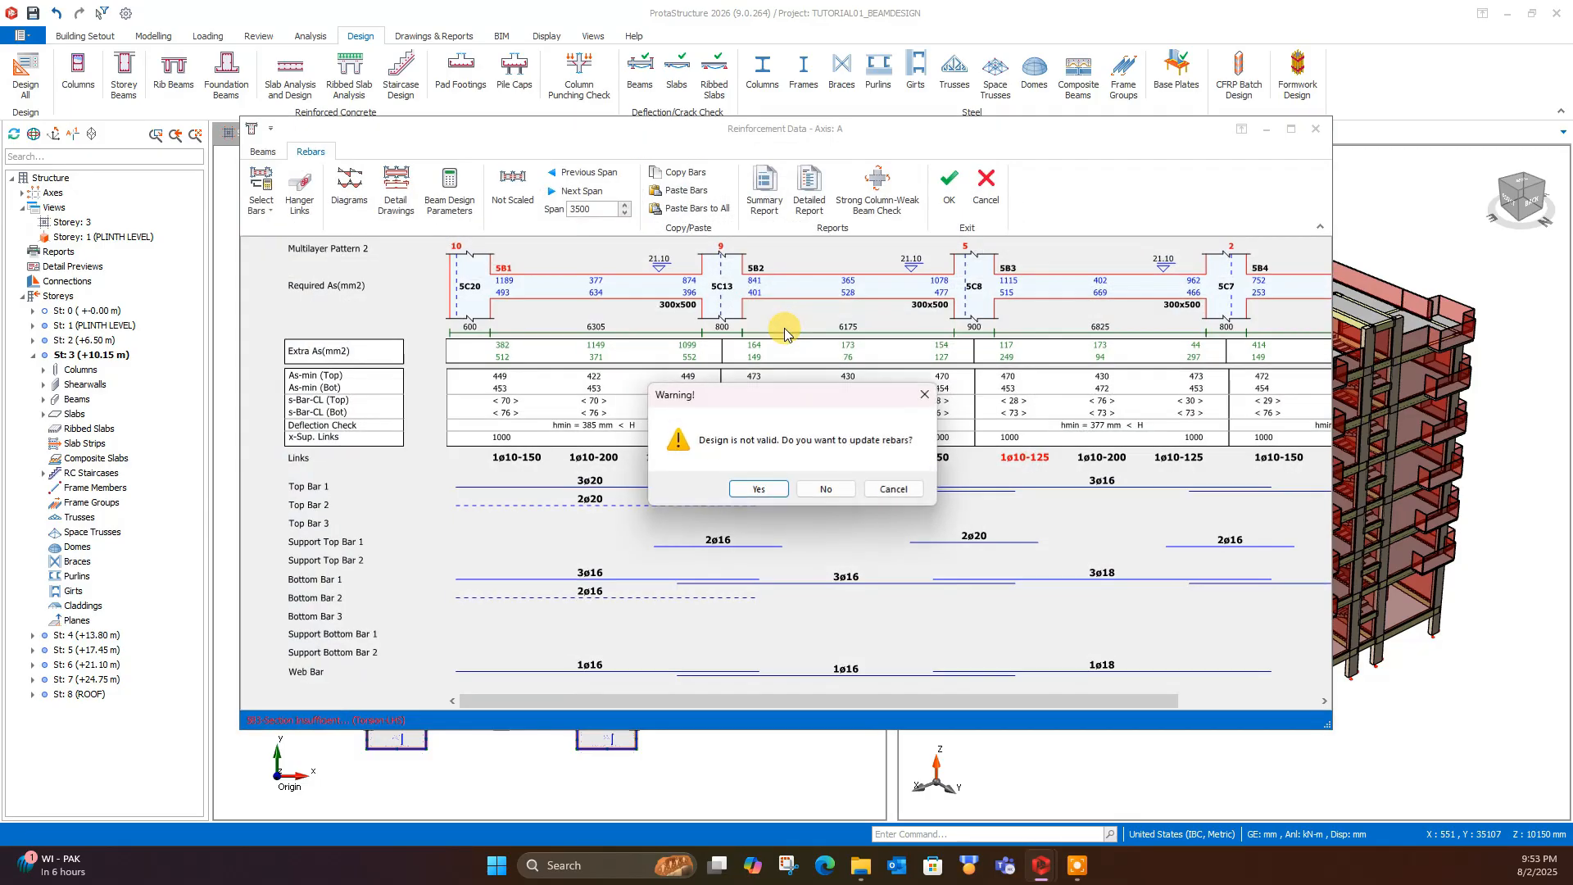
click(819, 486)
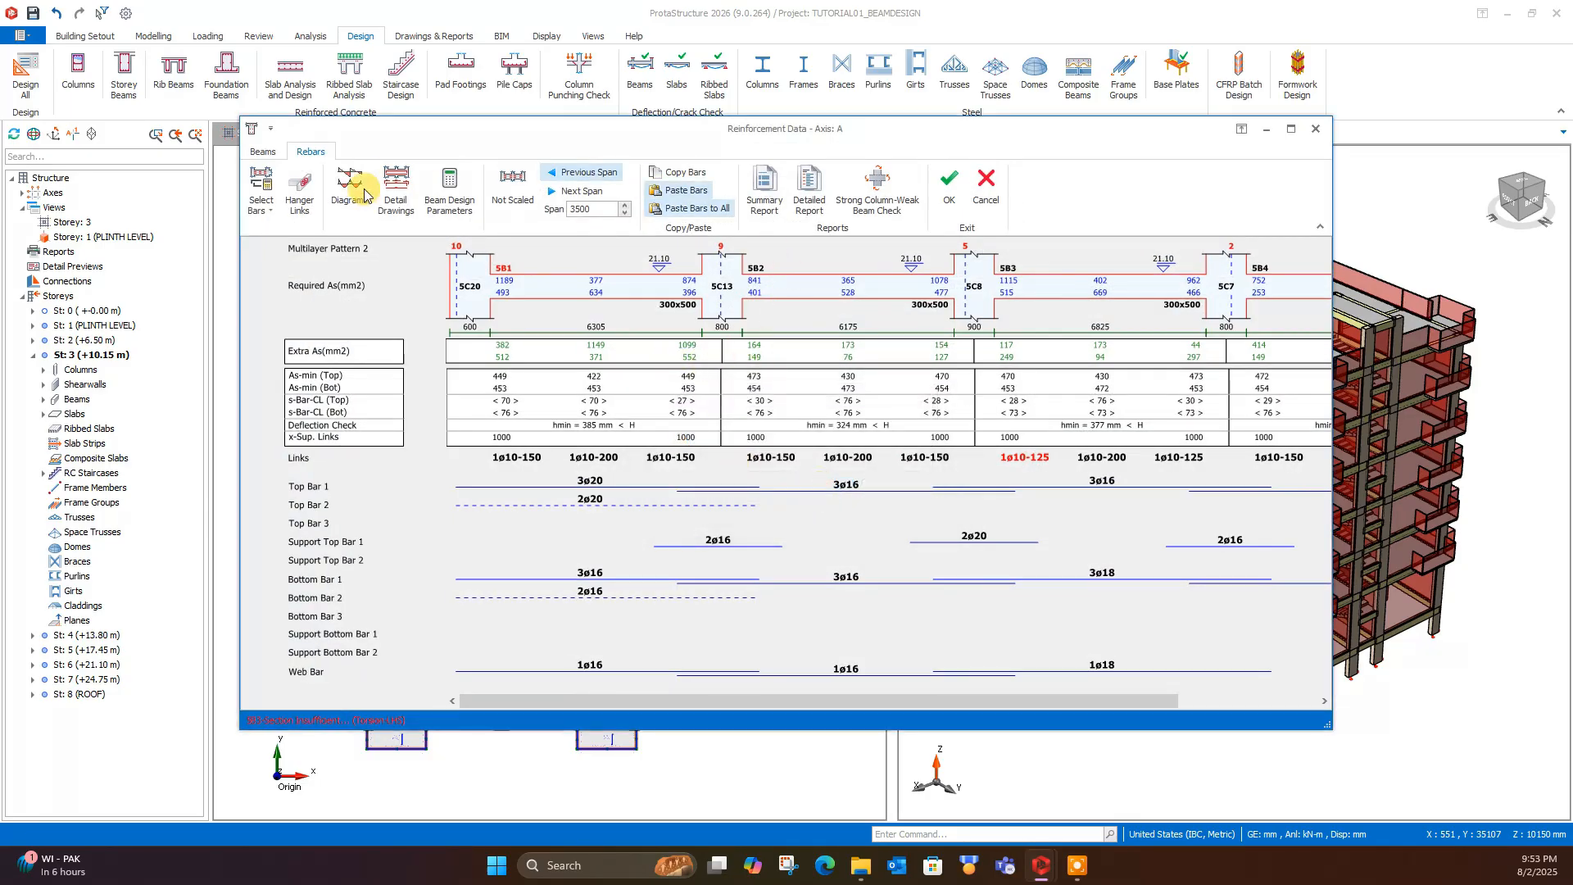
click(264, 151)
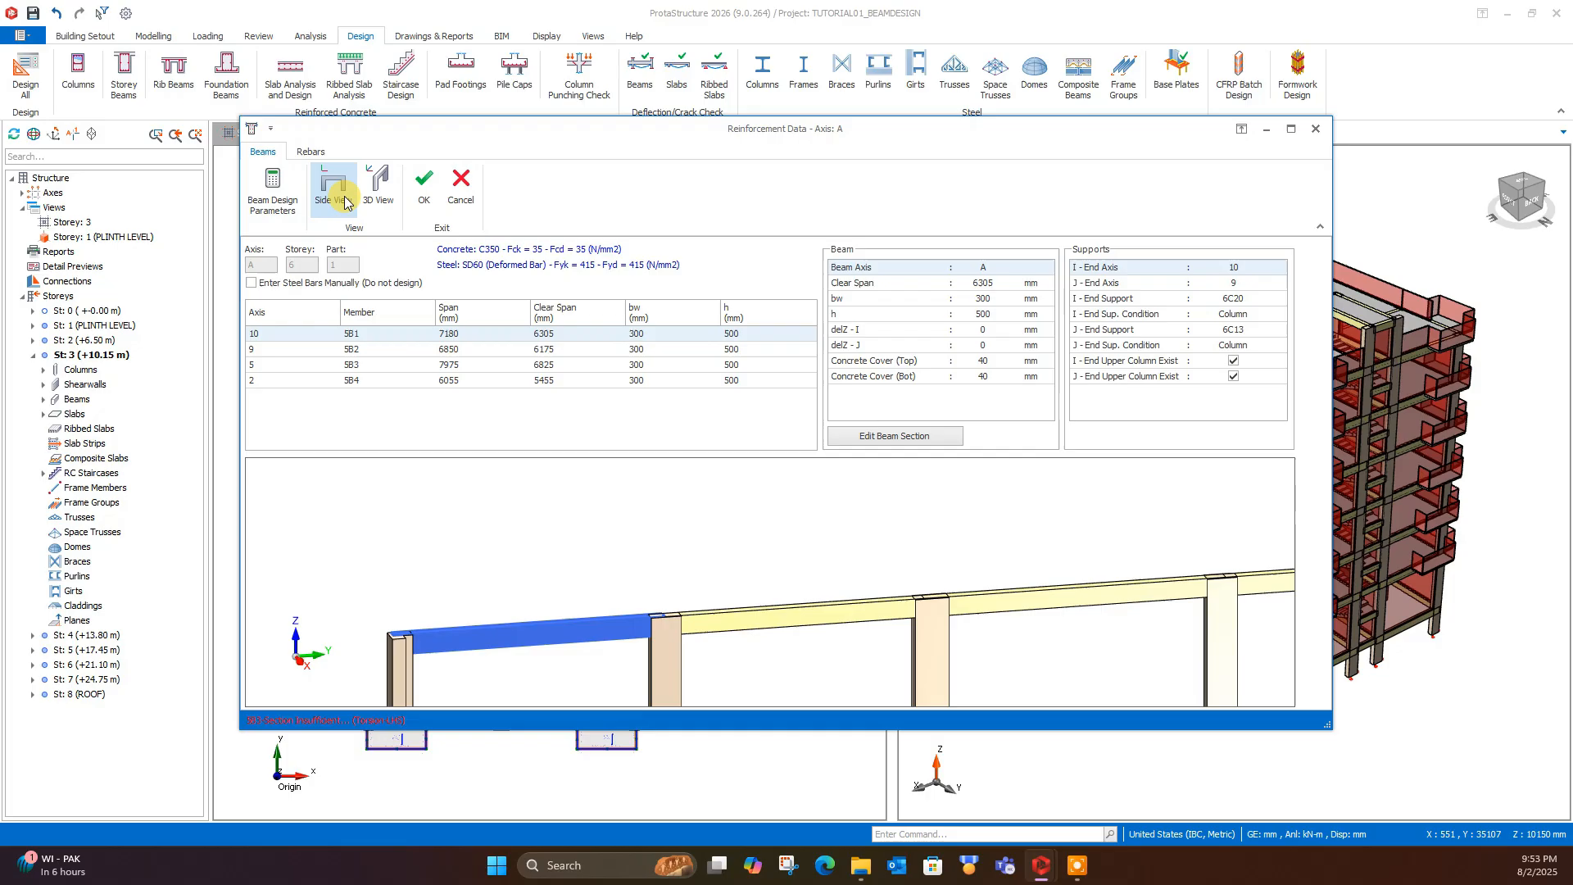
click(336, 190)
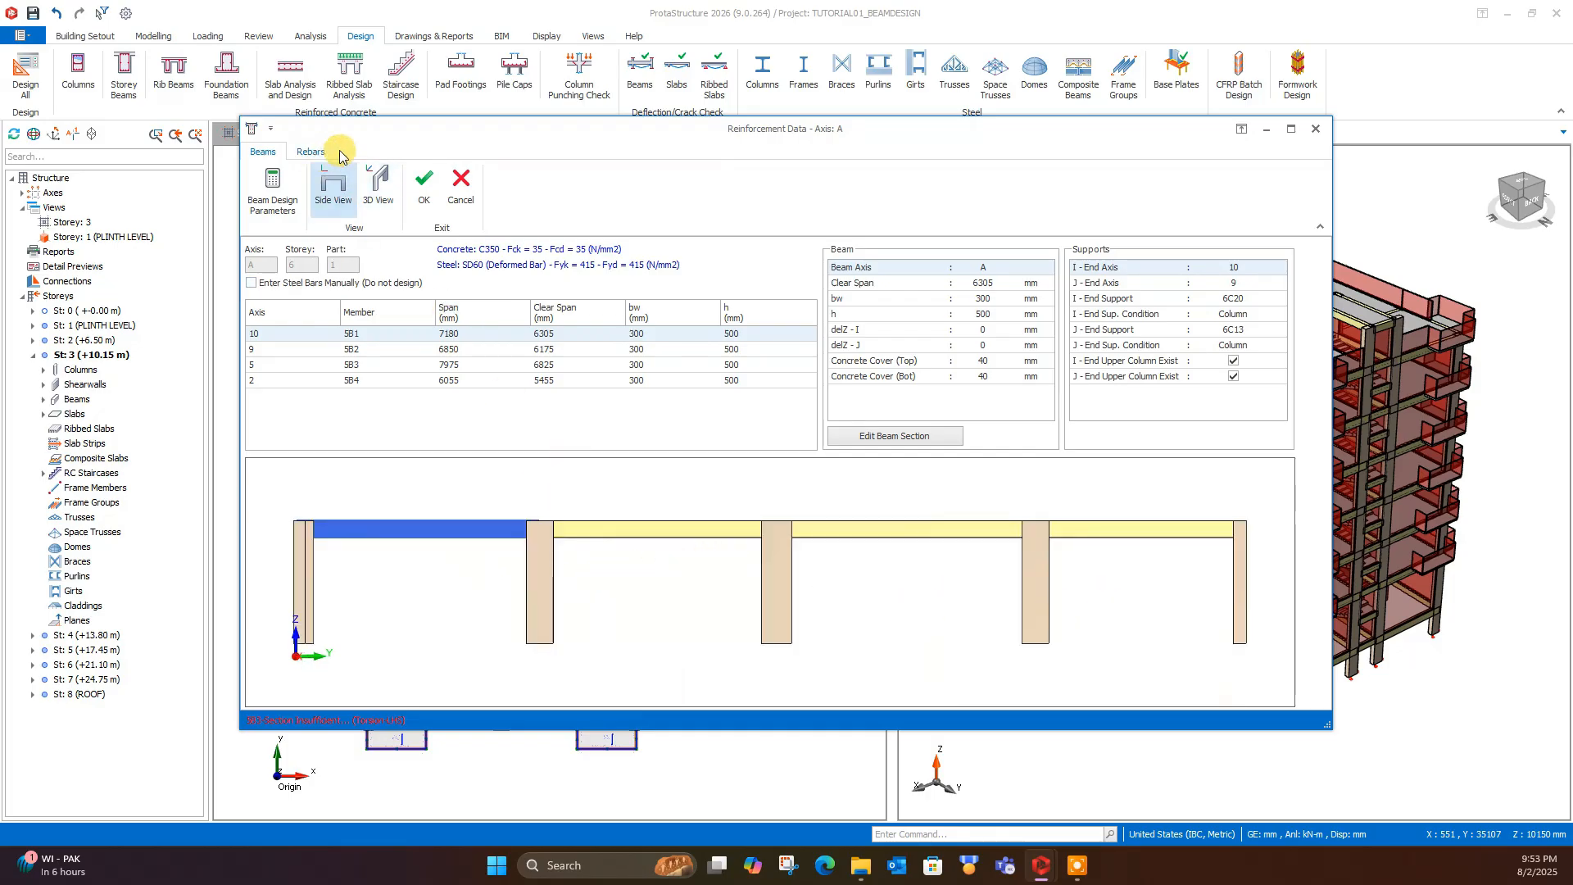
click(378, 189)
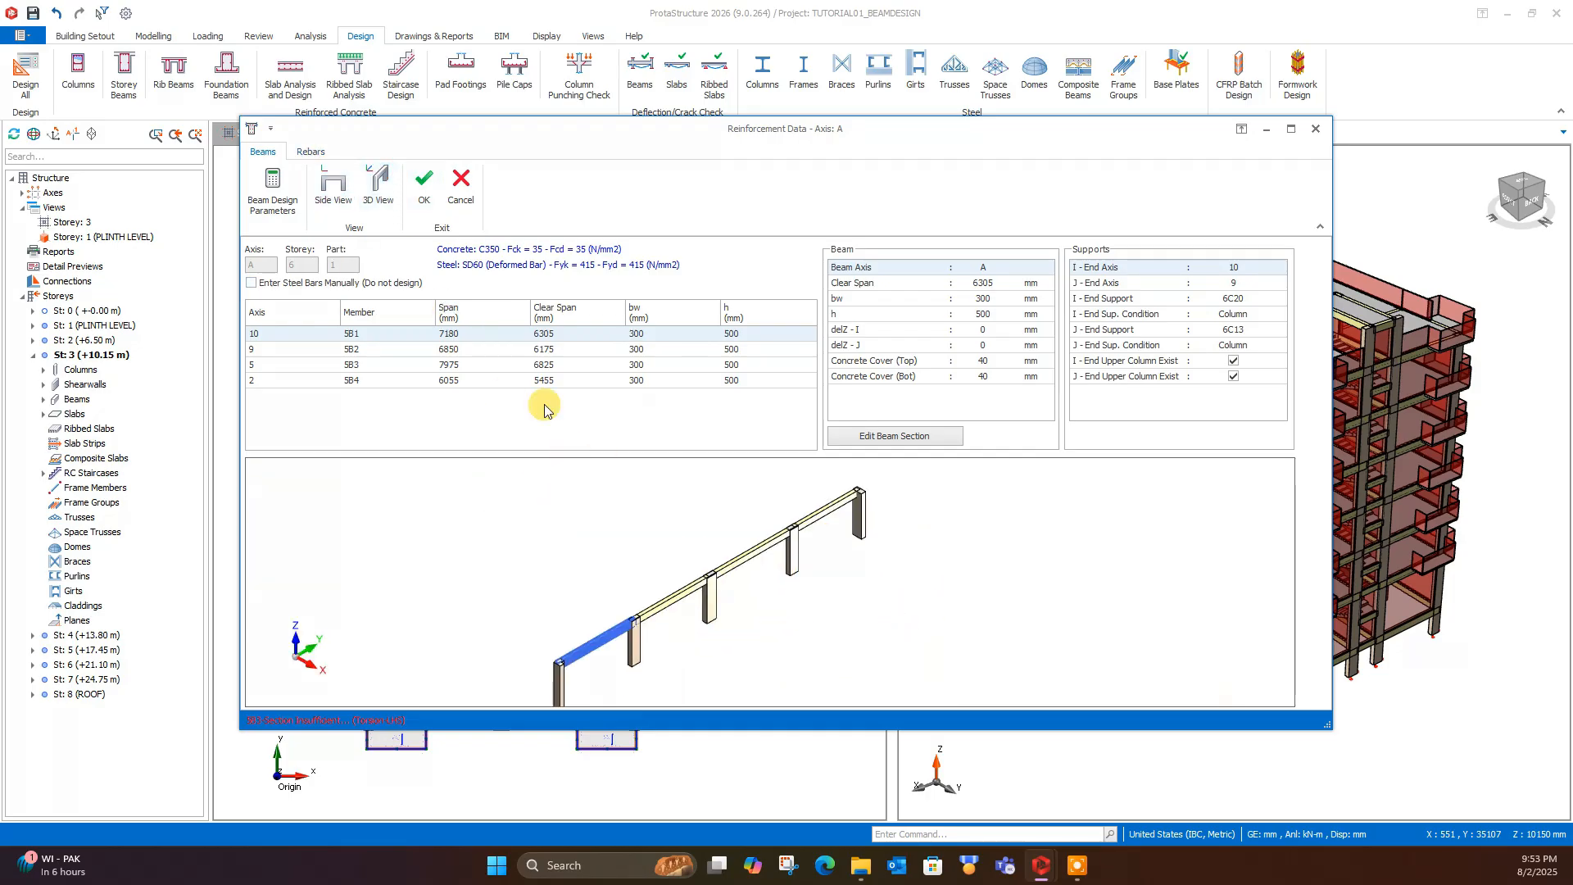
- Examine the section and support data of beams 5B2, 5B3, 5B1 and 5B4 in turn
click(352, 350)
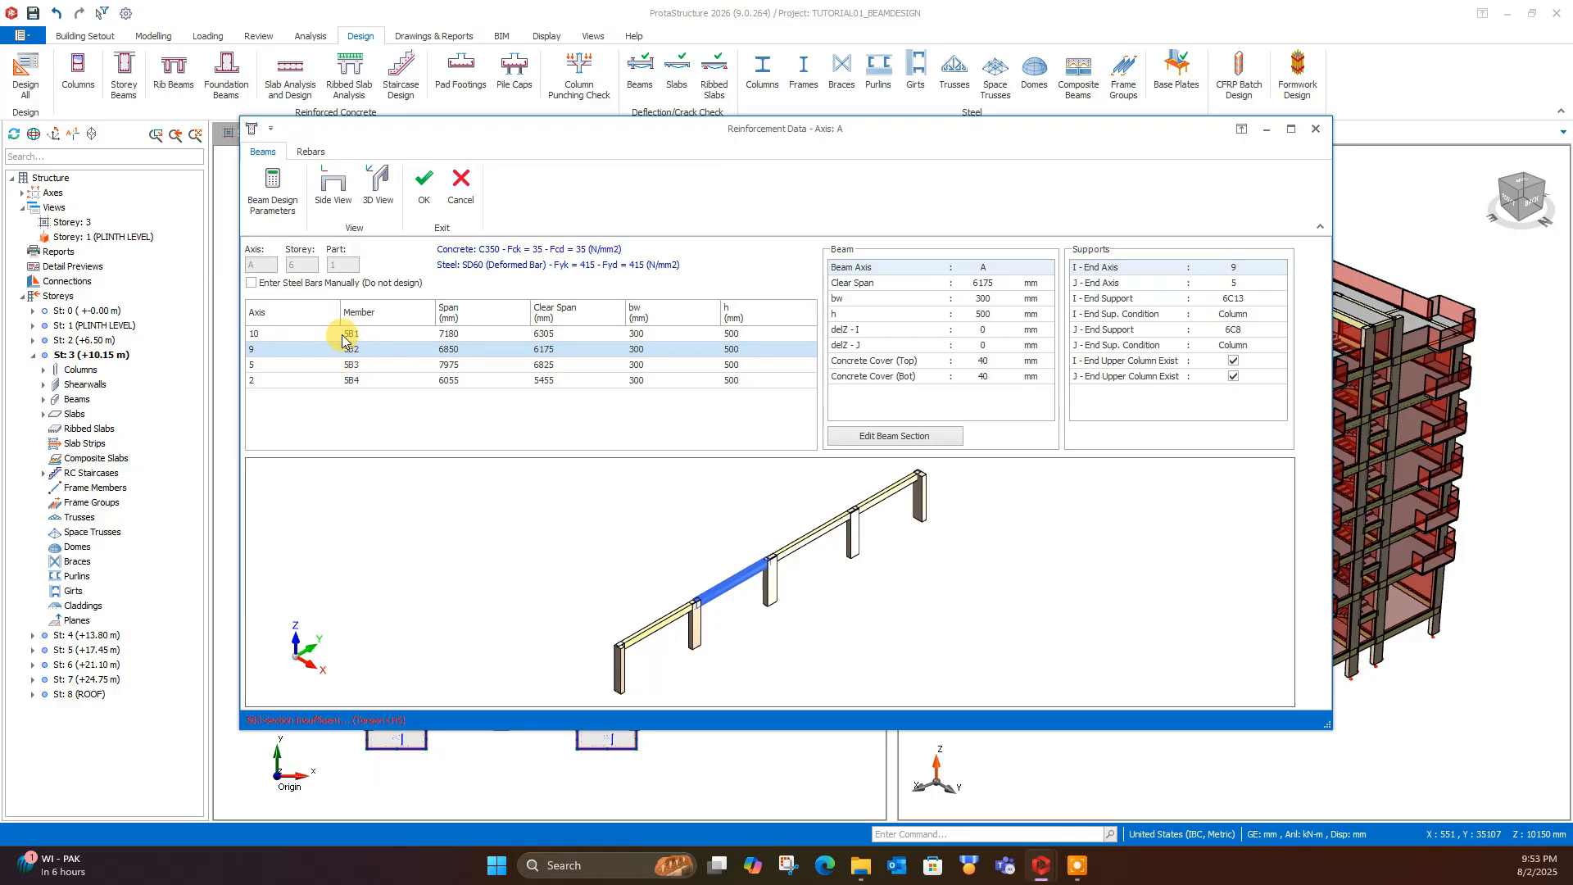
click(355, 364)
click(362, 350)
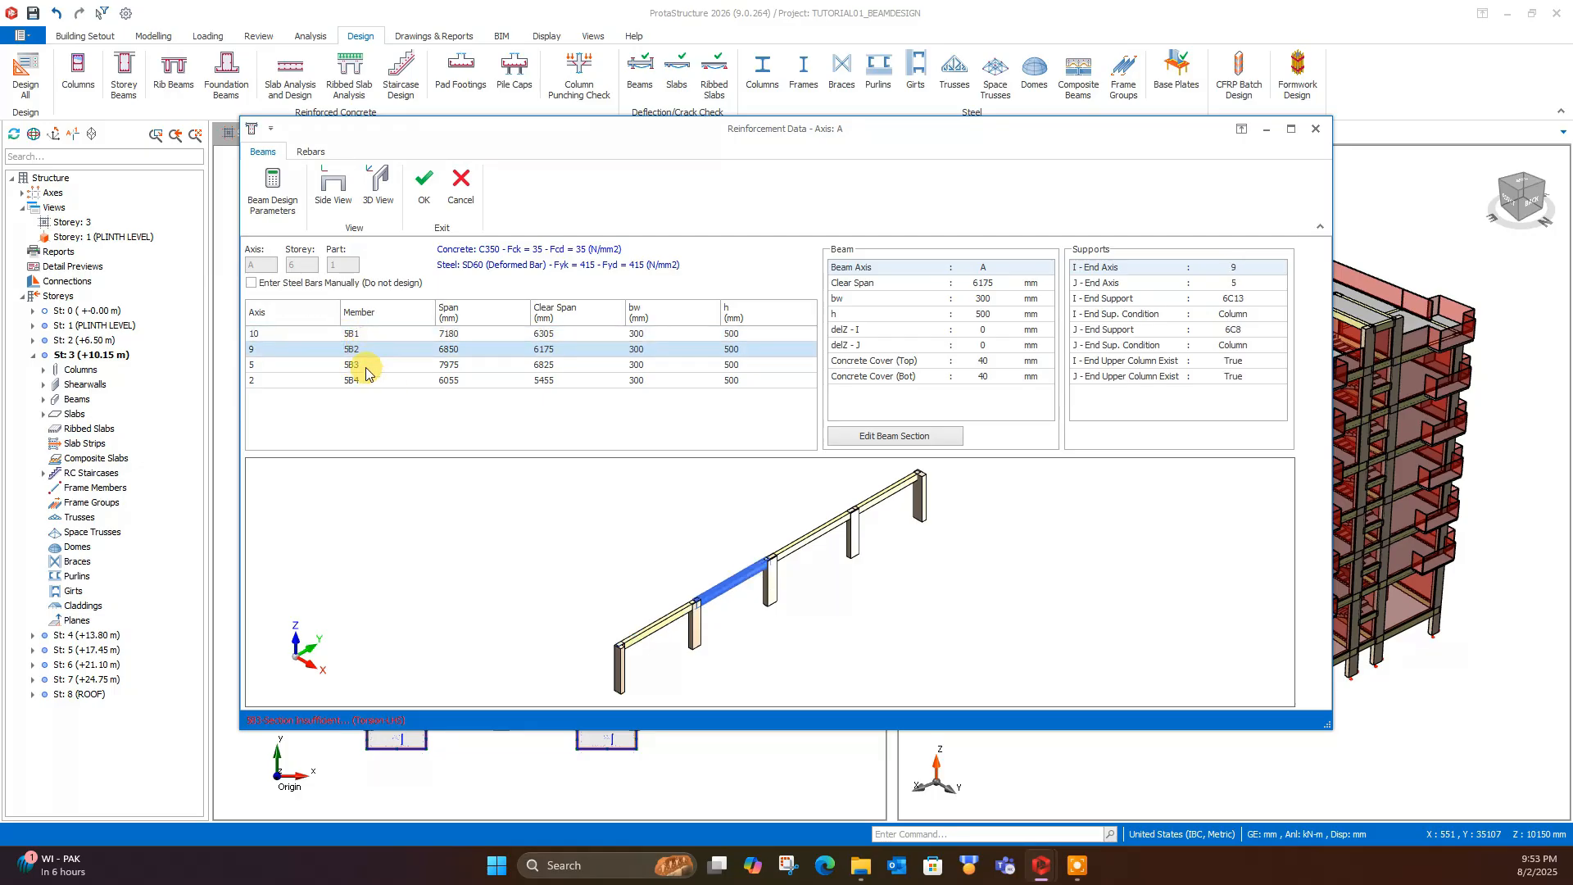
click(362, 336)
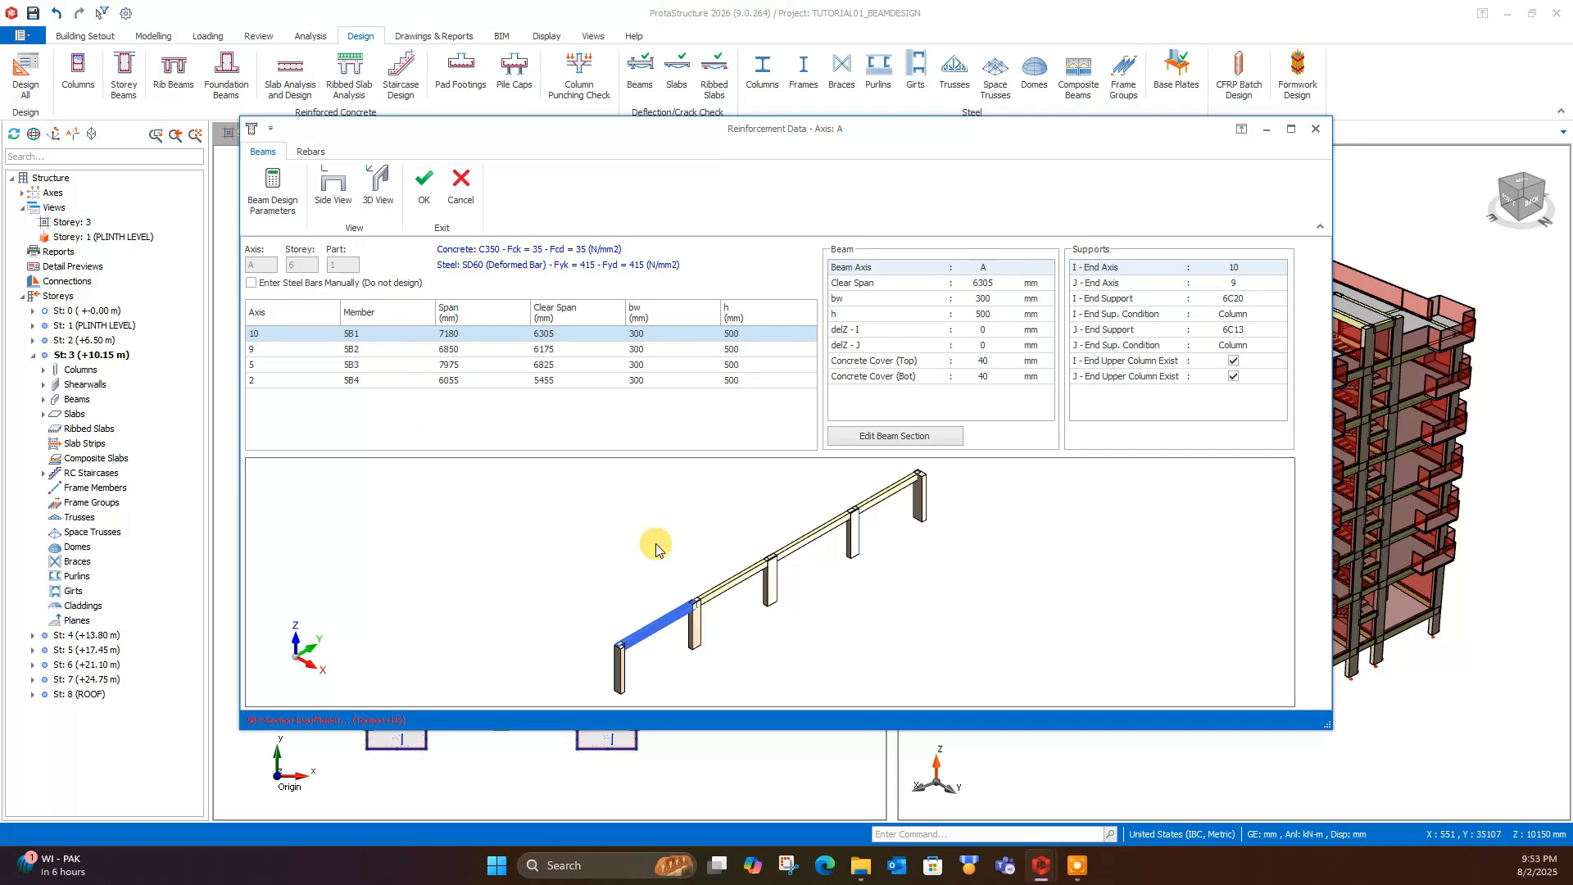
click(393, 379)
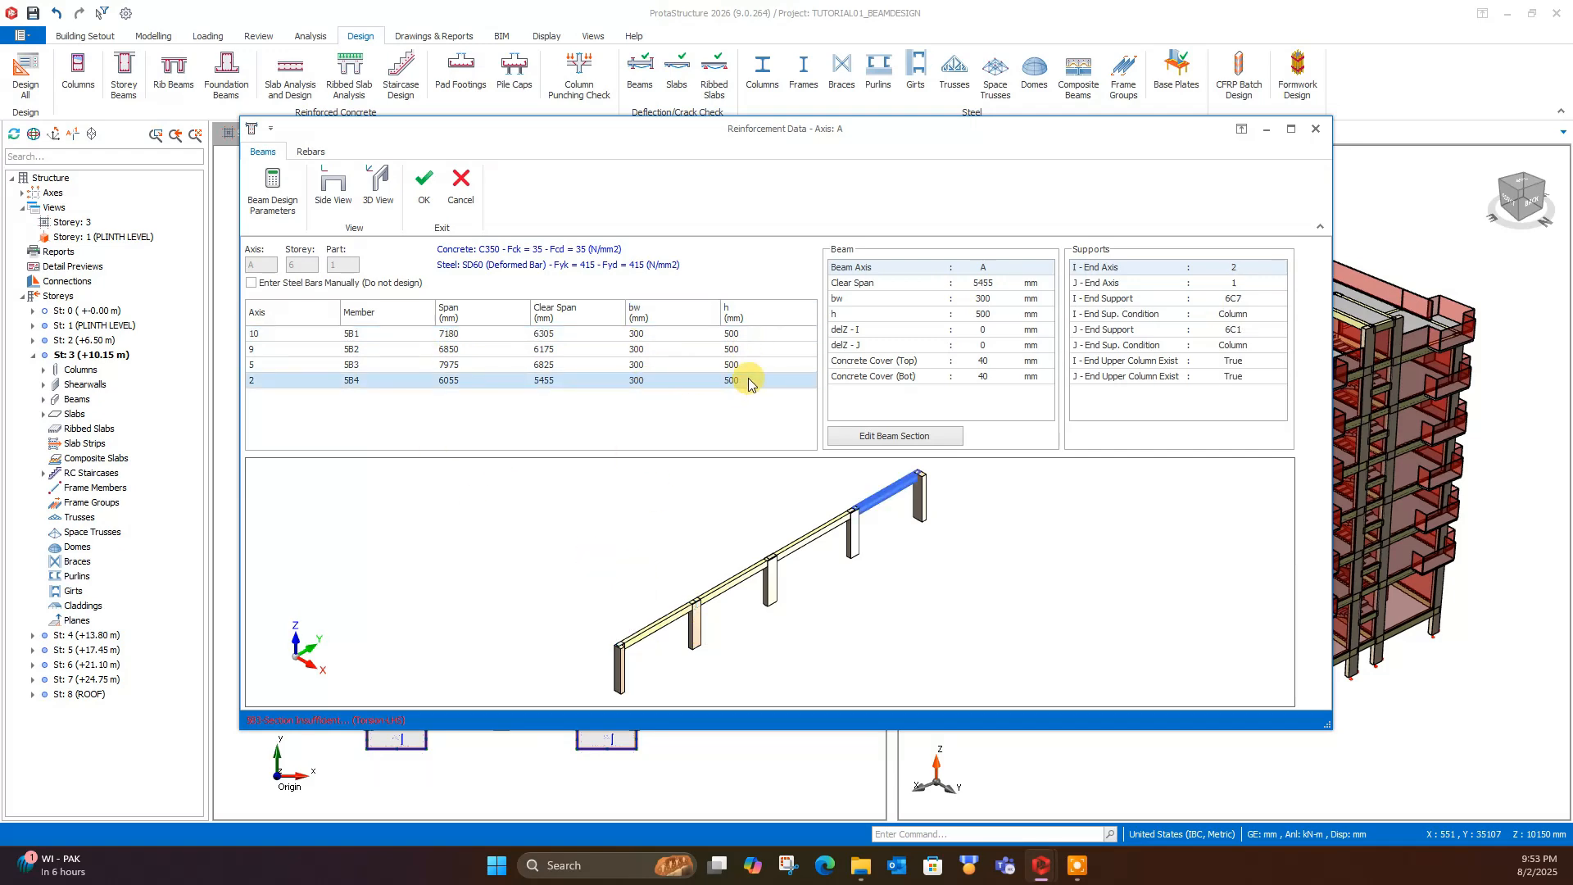
- Return to the axis A rebars and review the beam design parameters of beam 5B4
click(310, 151)
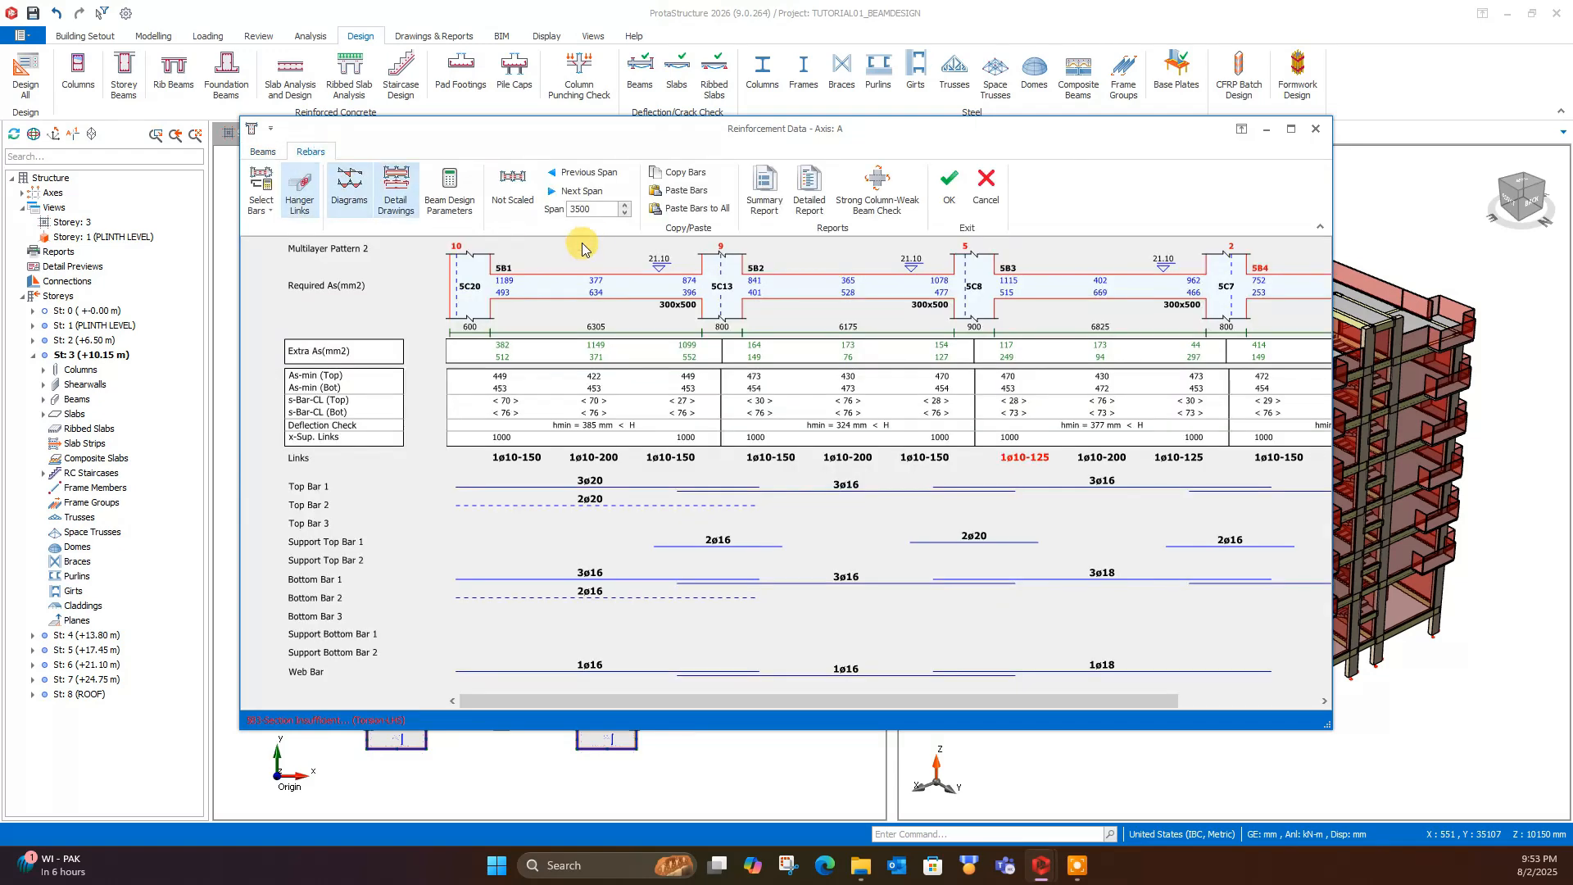
click(461, 223)
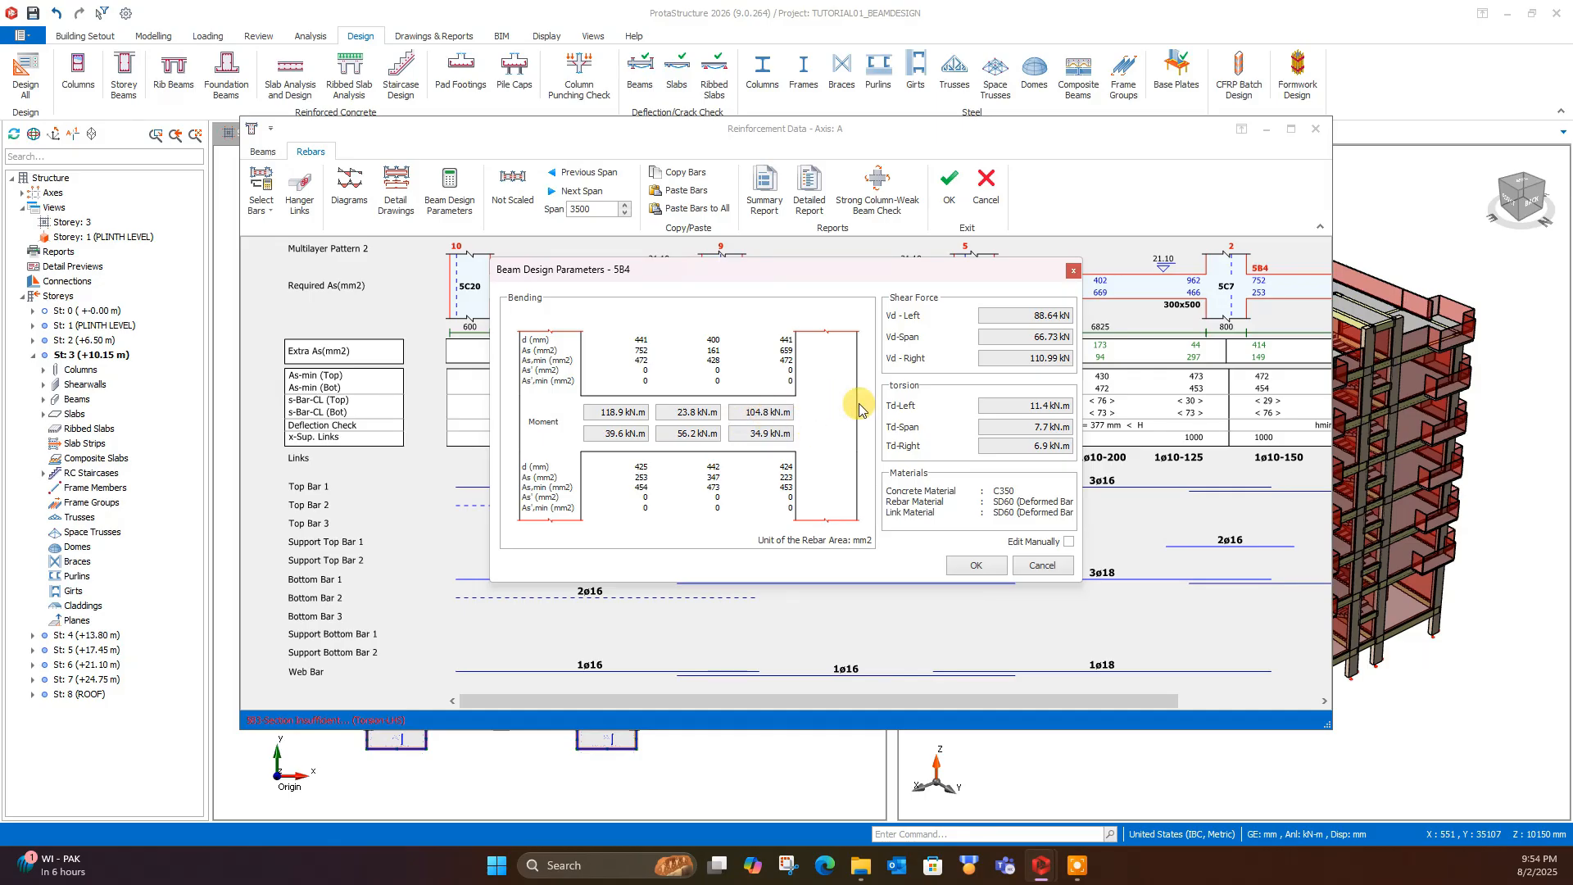
- Accept the design parameters of beam 5B4 and set the depth h of beam 5B3 to 600 mm
click(975, 565)
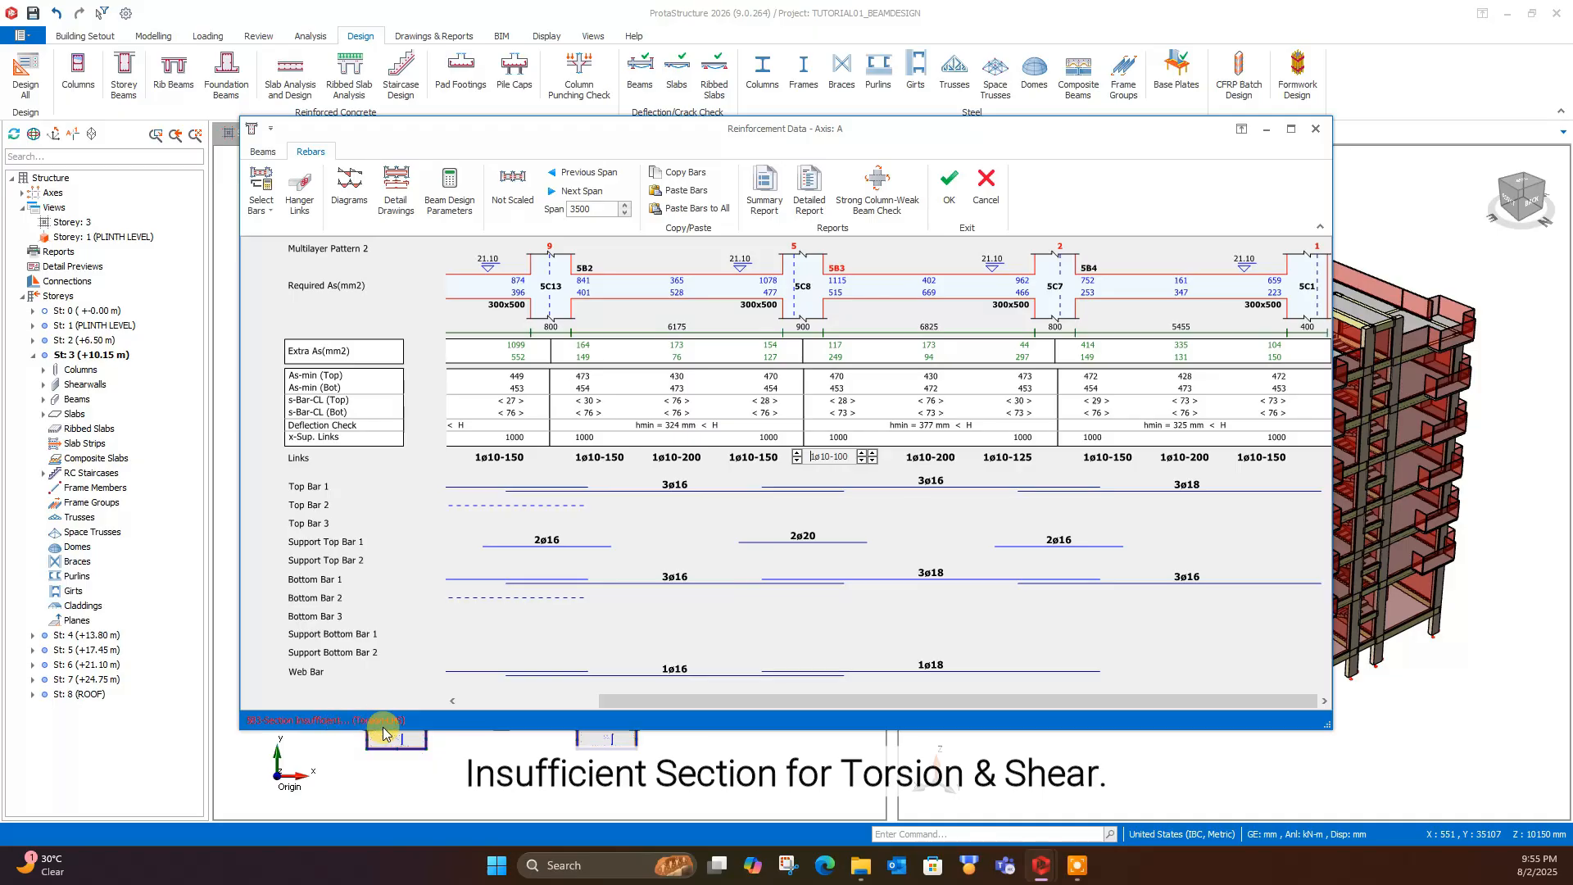
click(263, 151)
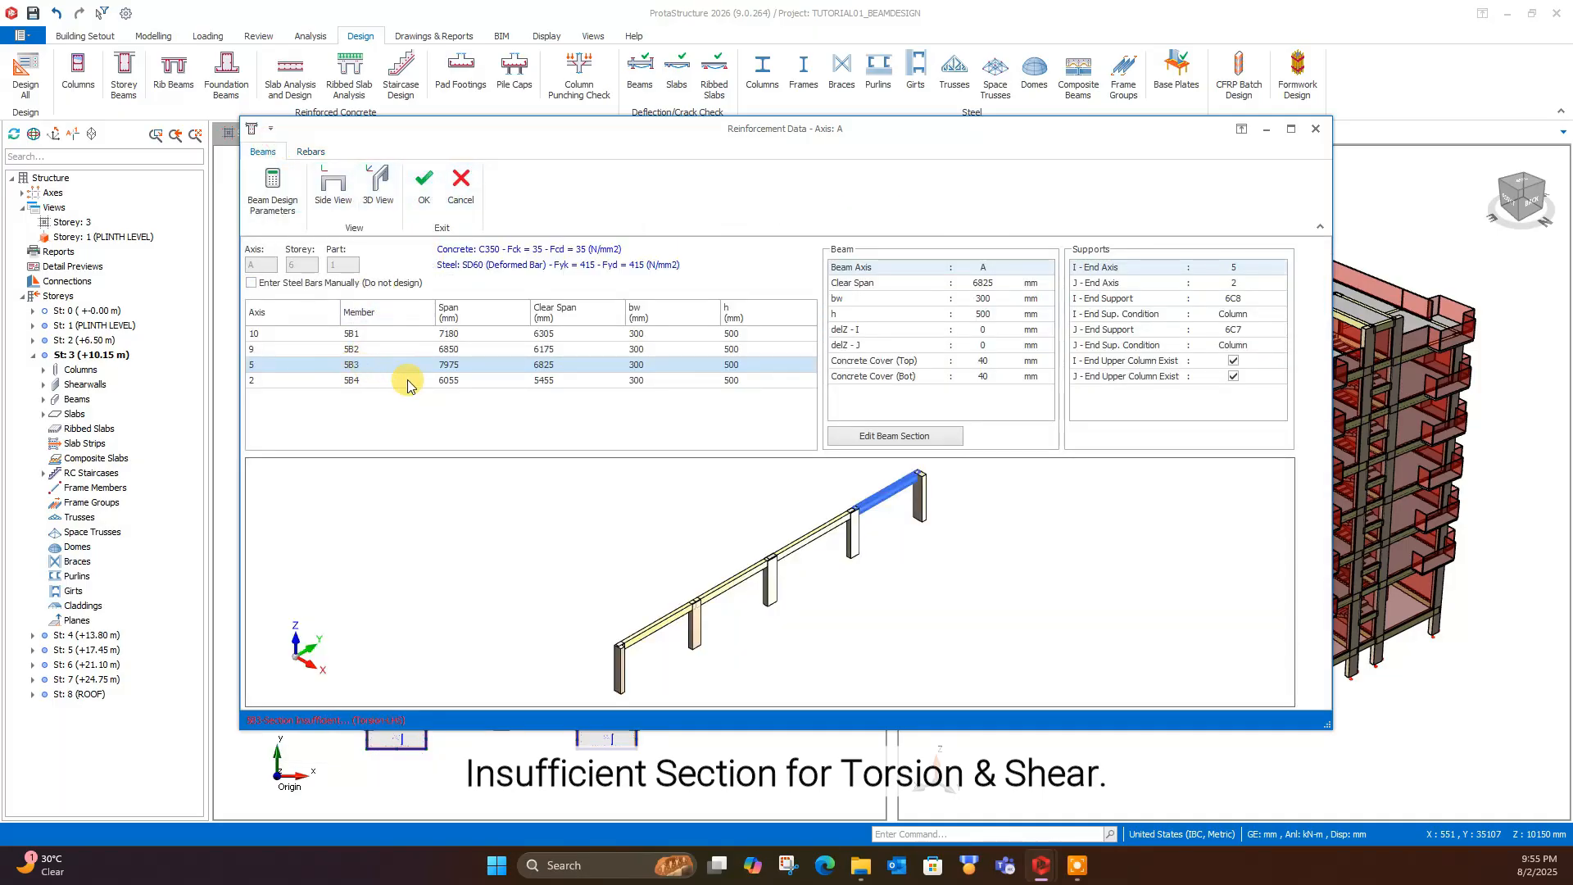
scroll(893, 521, up, 3)
middle_drag(893, 522, 828, 625)
click(735, 365)
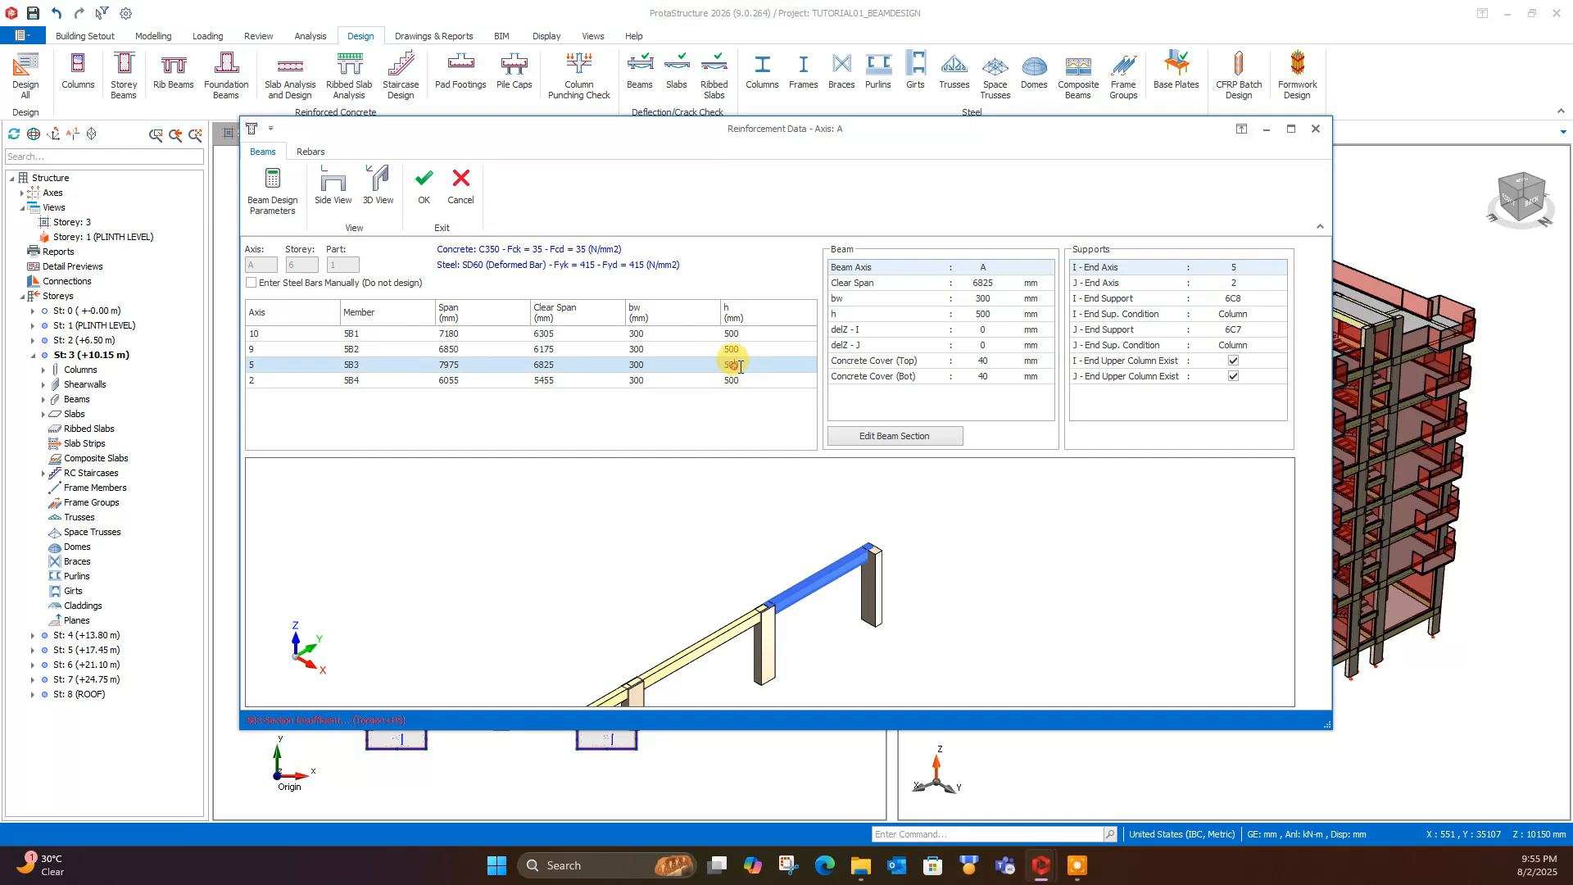
click(737, 364)
text(600)
key(Return)
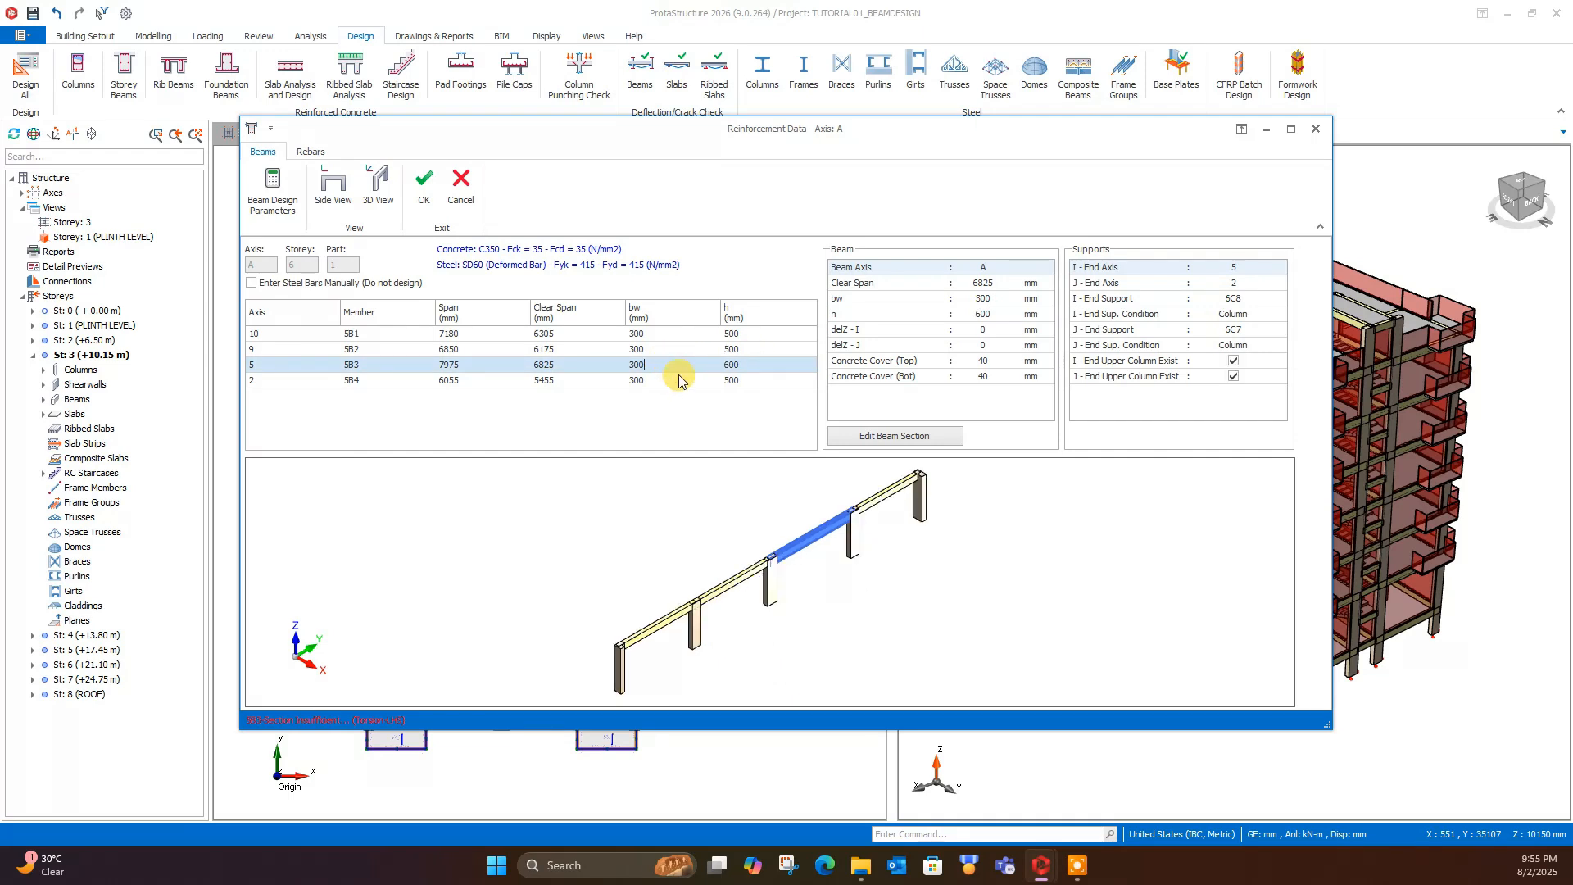
- Return to the axis A rebars, accept the reinforcement data and agree to the section change that invalidates the building analysis
click(311, 151)
click(946, 192)
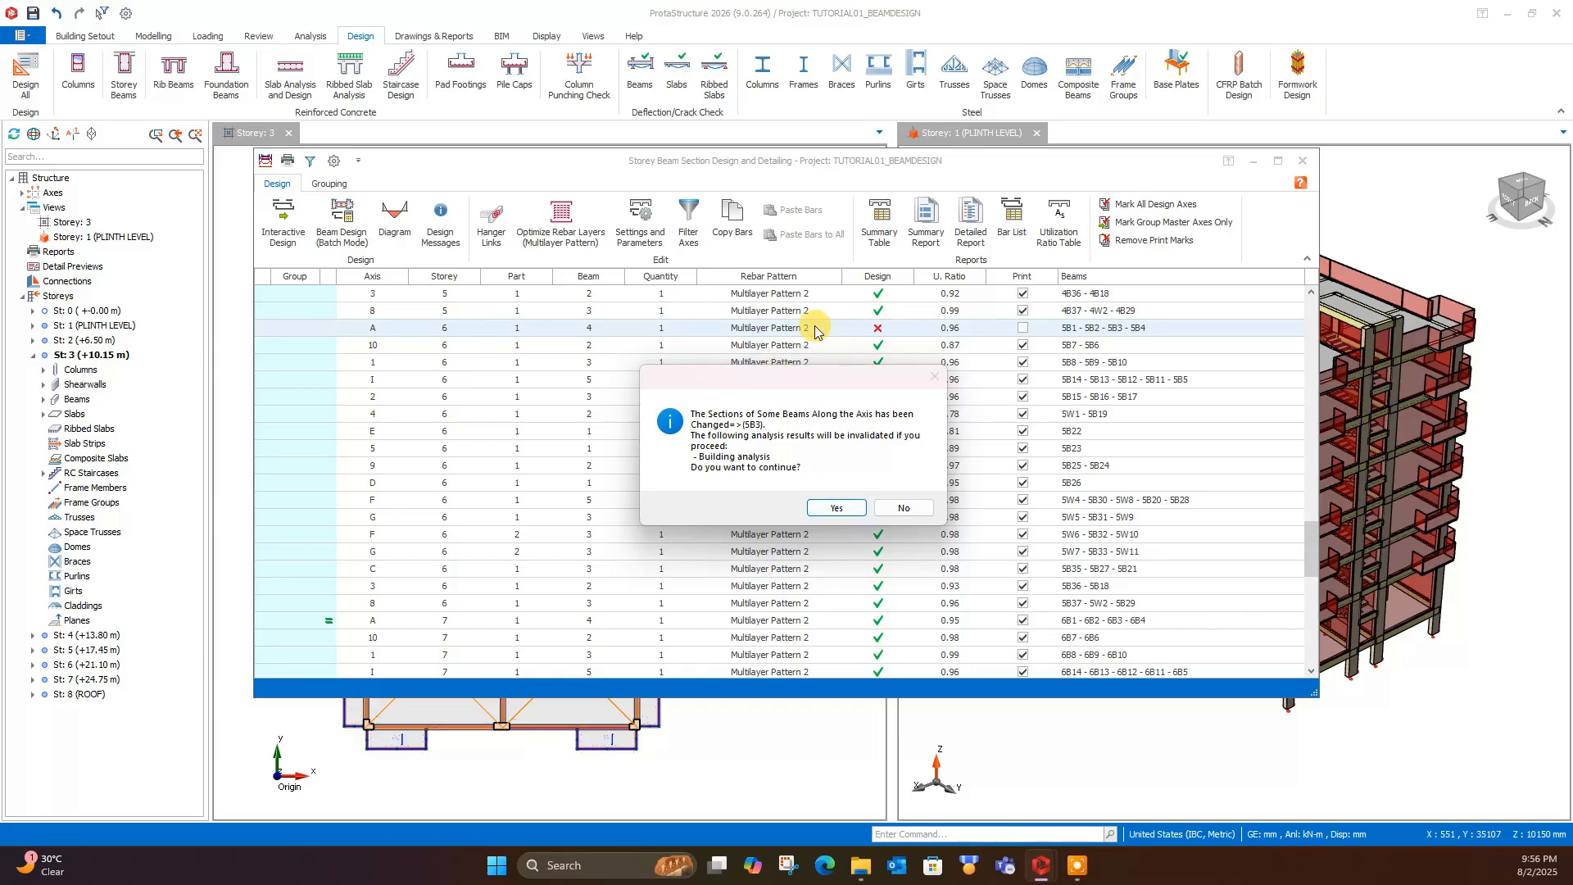
click(830, 509)
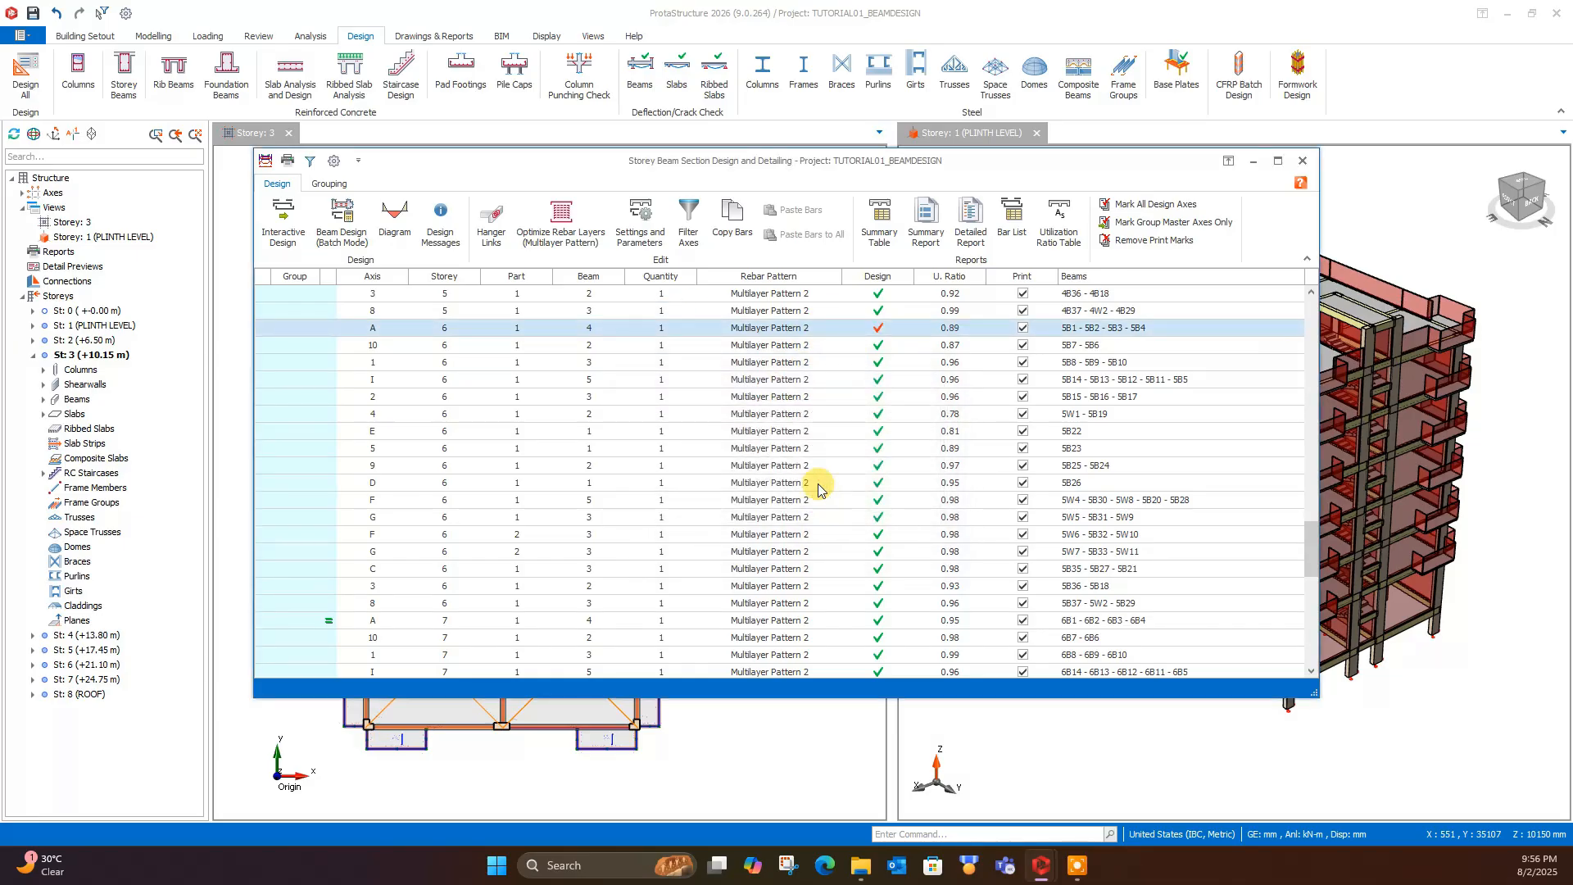
- Reopen the storey 6 axis A reinforcement data and examine the beam elevation in its detail drawing
double_click(834, 331)
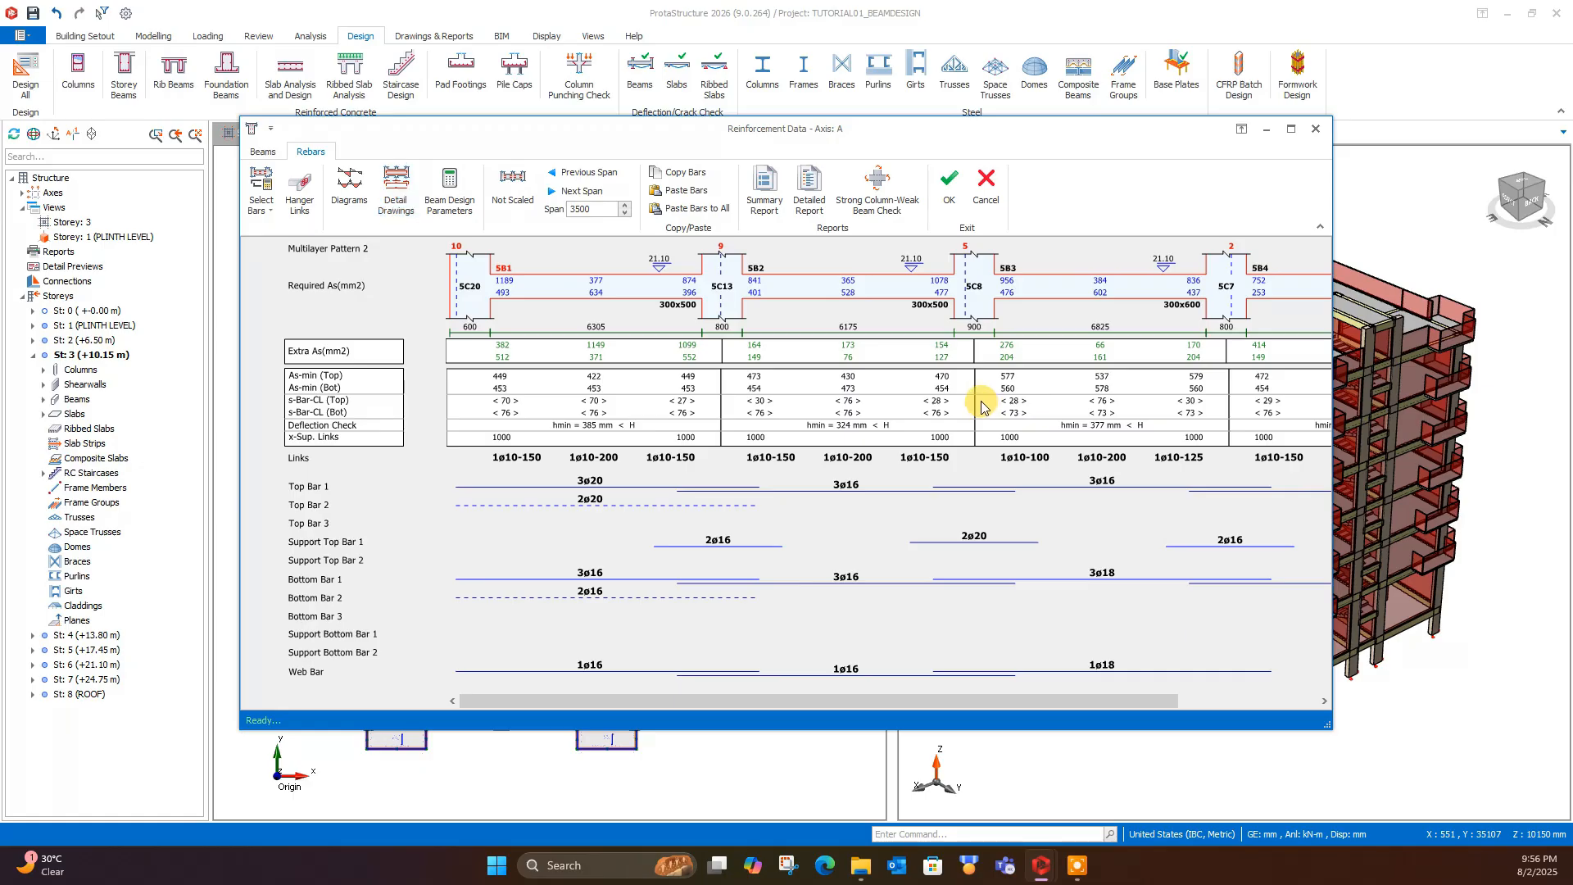
double_click(942, 399)
scroll(648, 434, up, 5)
scroll(621, 437, down, 5)
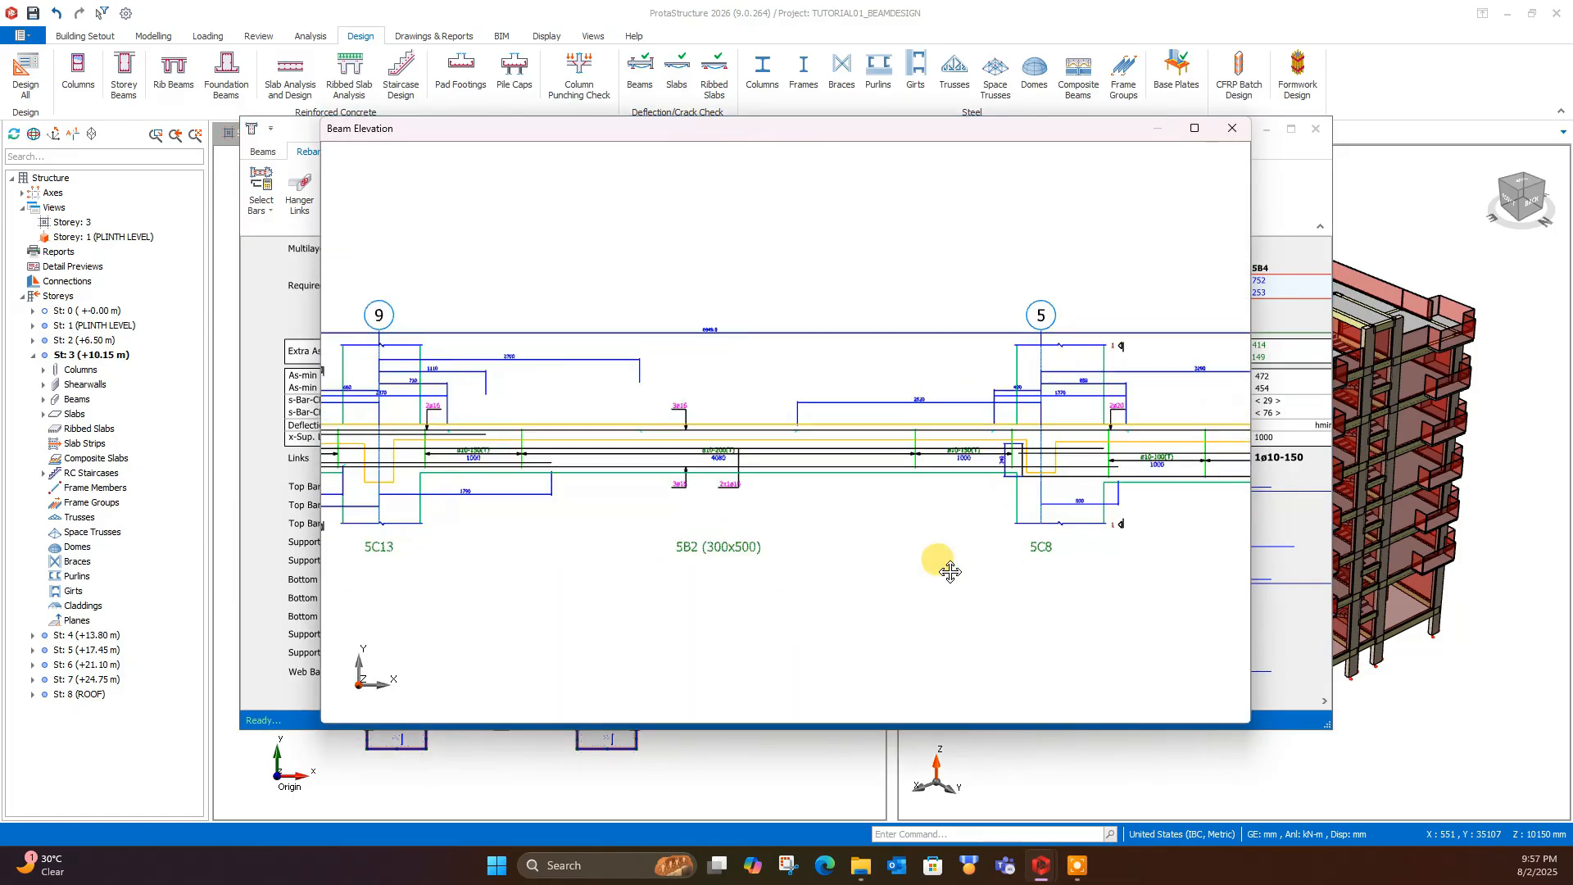
middle_drag(731, 435, 517, 428)
scroll(517, 428, down, 2)
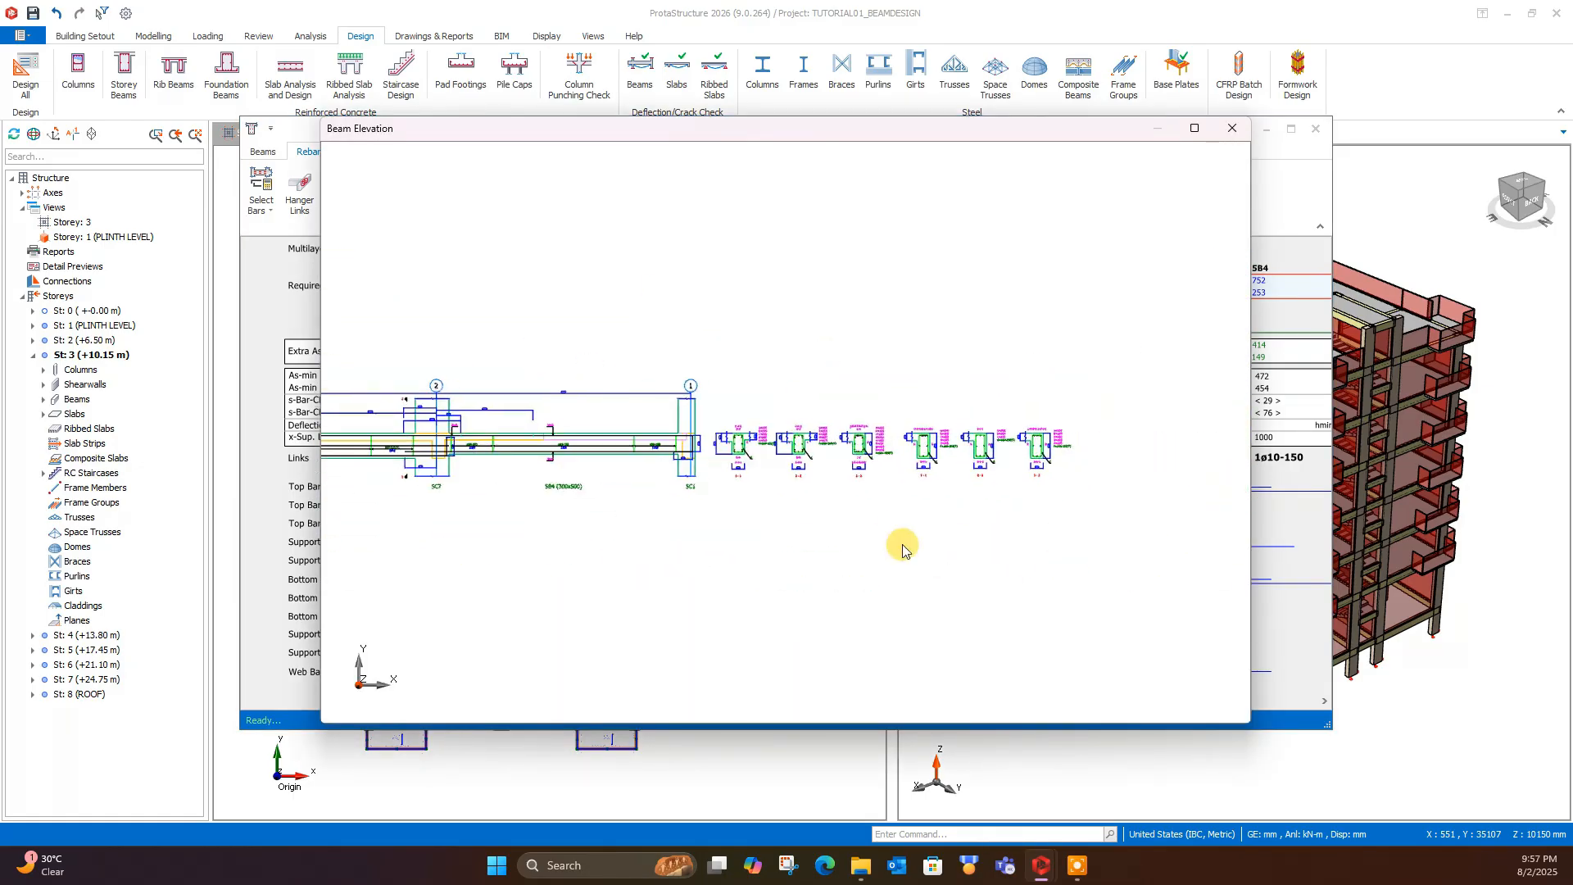
- Examine the bar arrangement and links in cross-sections 1-1, 2-2 and 3-3 of the axis A beams
scroll(807, 462, up, 8)
middle_drag(524, 352, 725, 407)
scroll(725, 407, down, 2)
middle_drag(934, 490, 764, 490)
scroll(867, 432, up, 3)
scroll(886, 428, down, 2)
scroll(828, 410, up, 3)
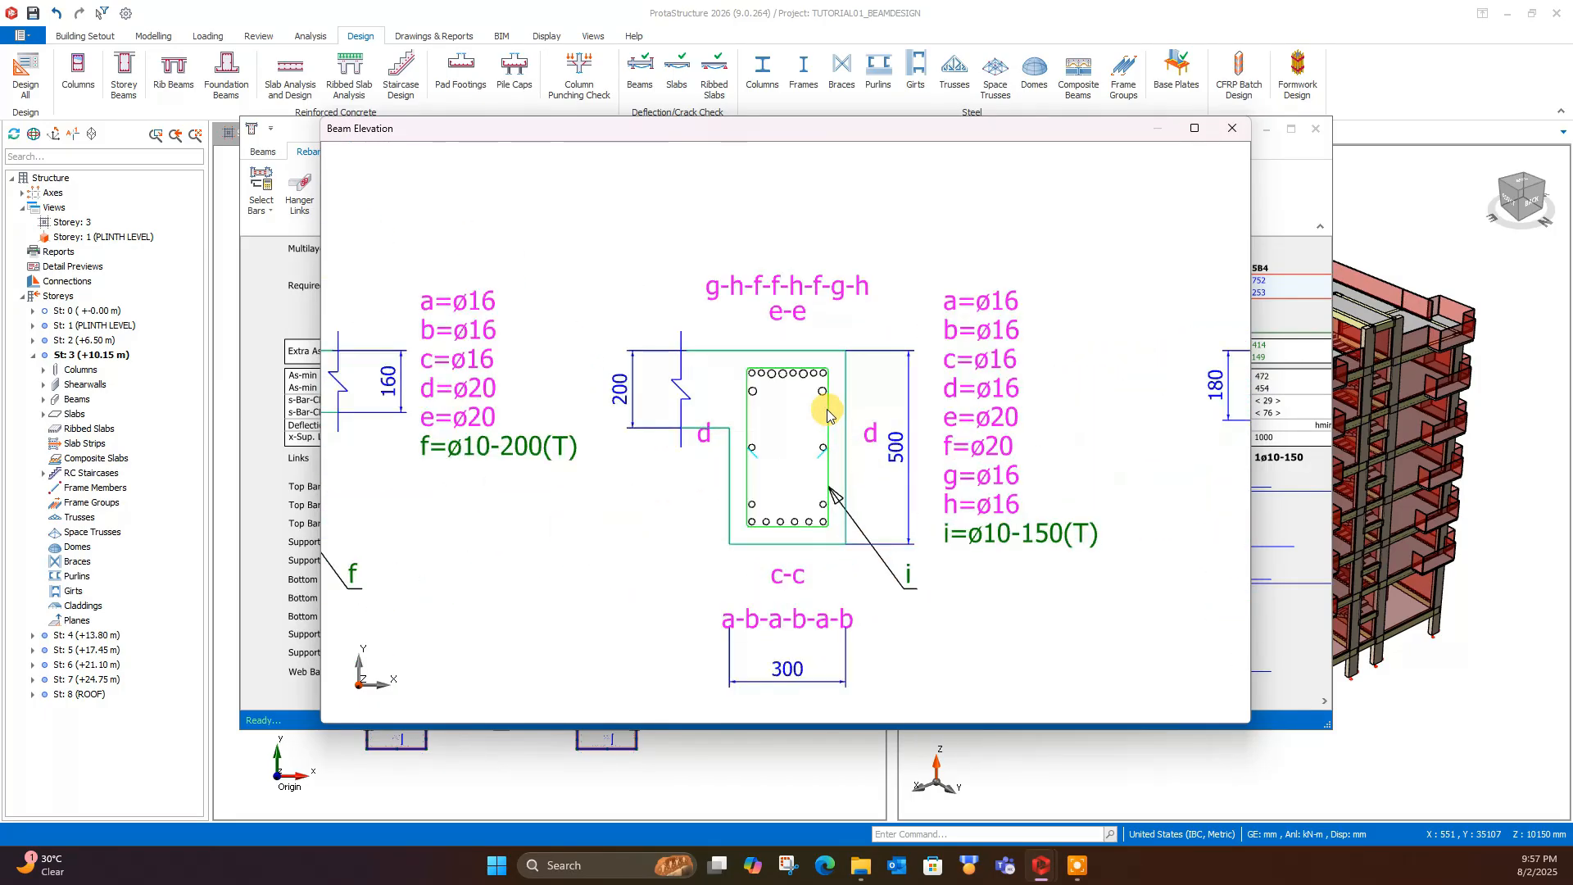
scroll(808, 367, up, 1)
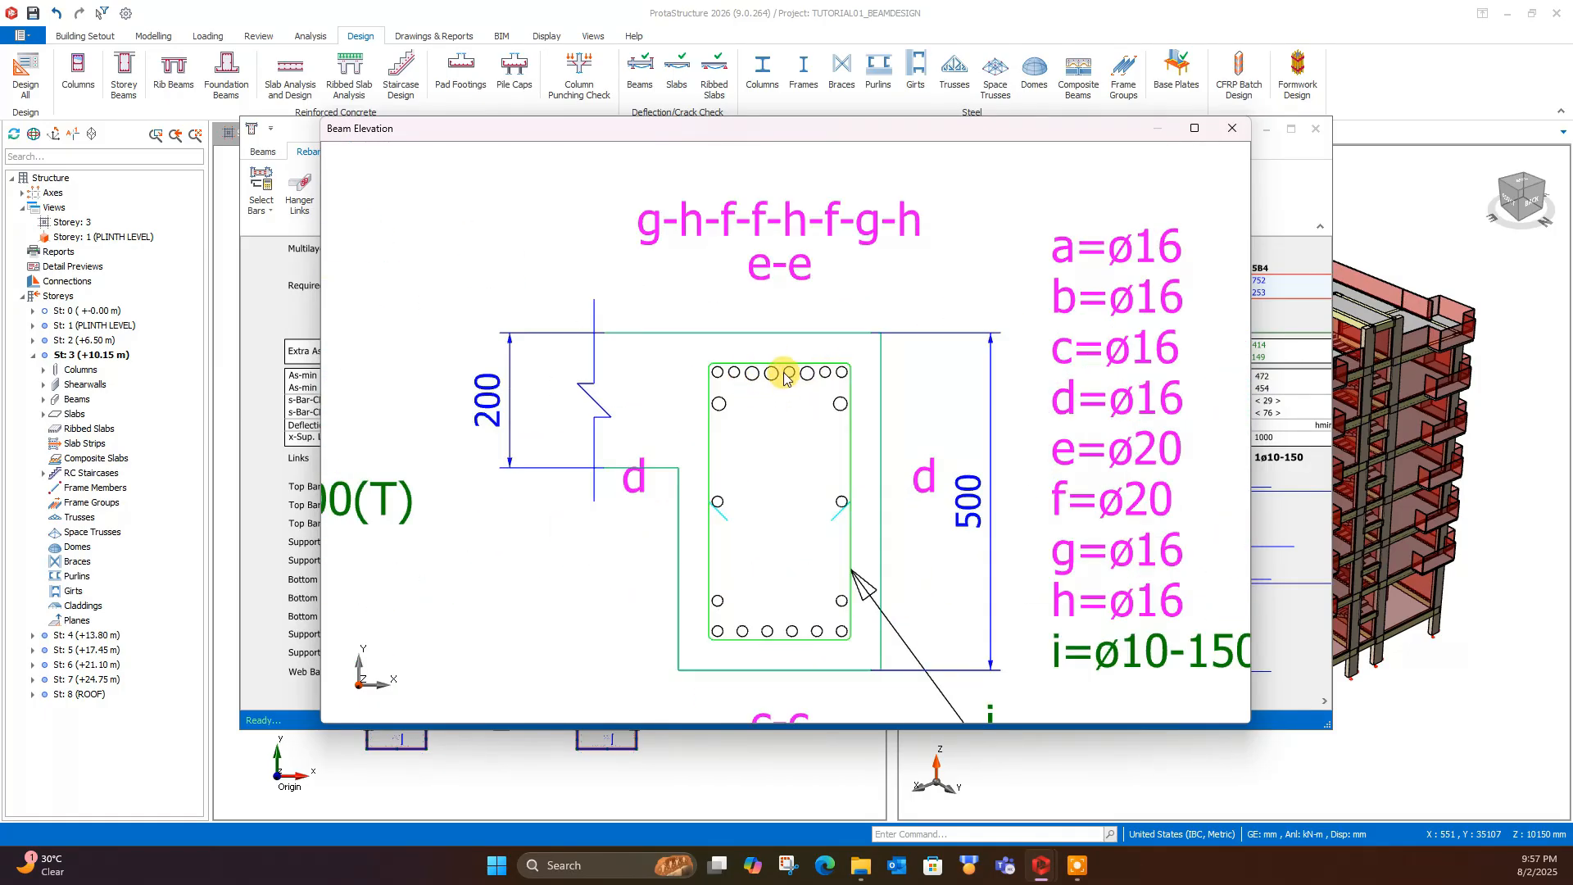
scroll(799, 410, down, 2)
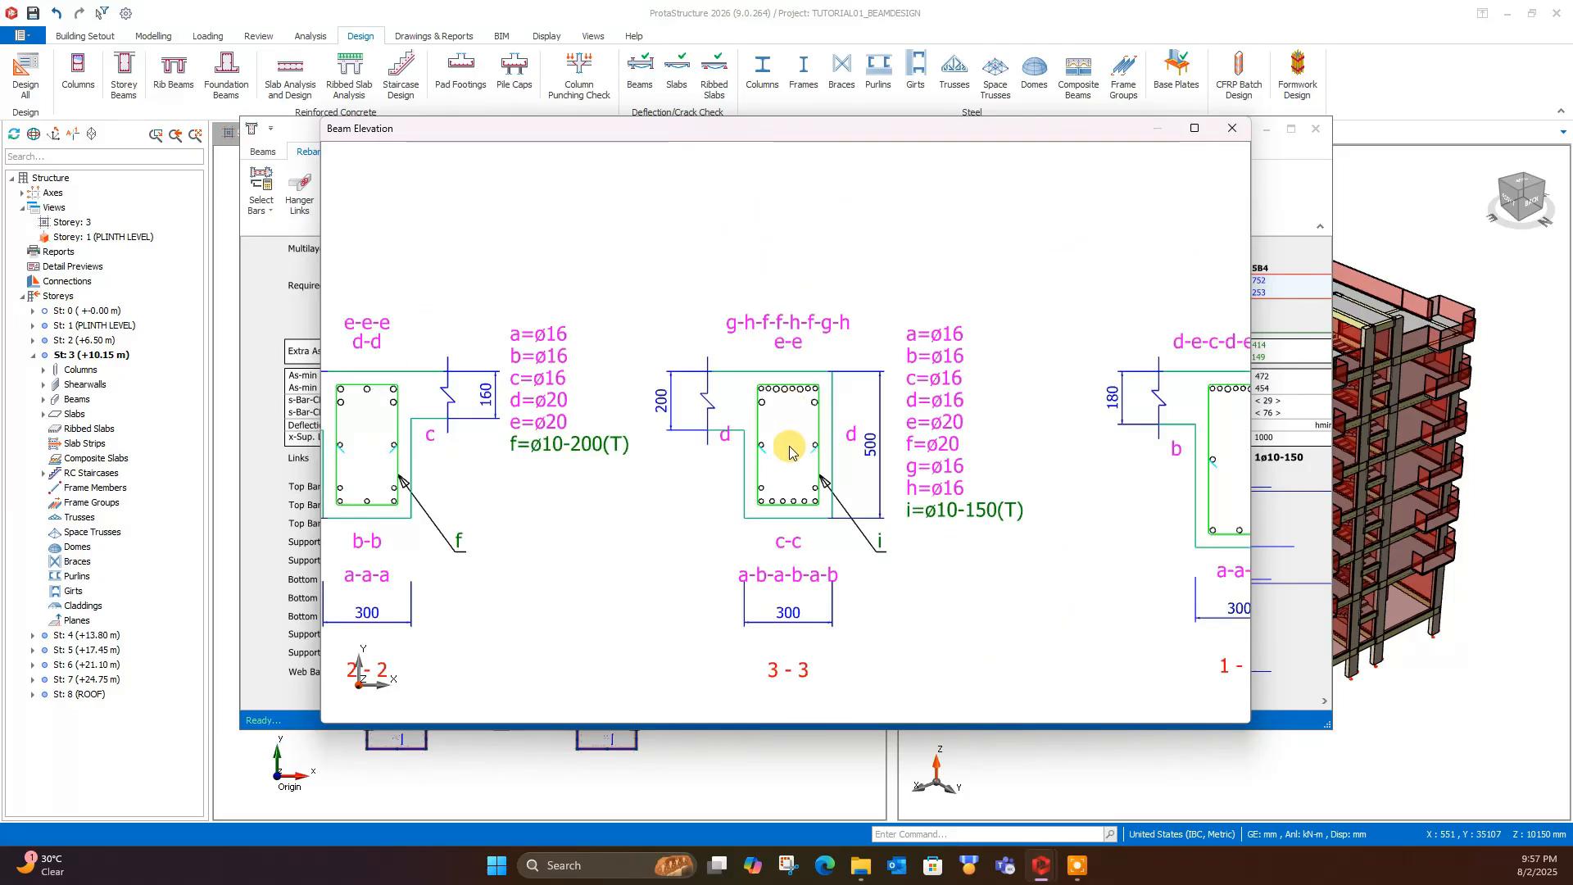
scroll(797, 446, up, 2)
scroll(878, 439, up, 1)
scroll(924, 558, down, 4)
scroll(732, 473, up, 2)
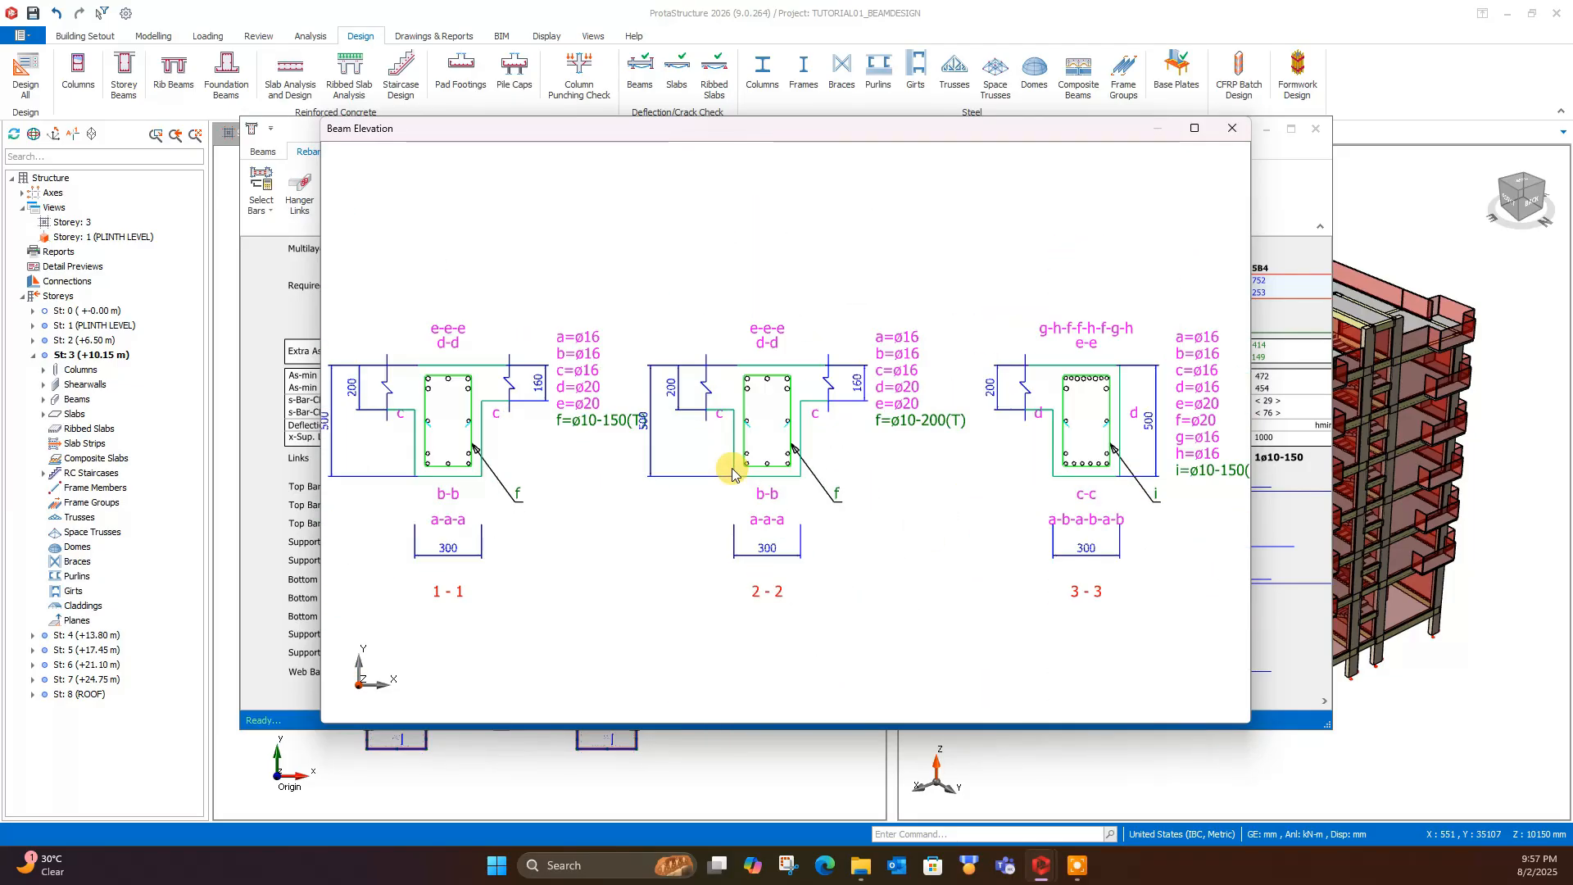
middle_drag(1124, 460, 926, 465)
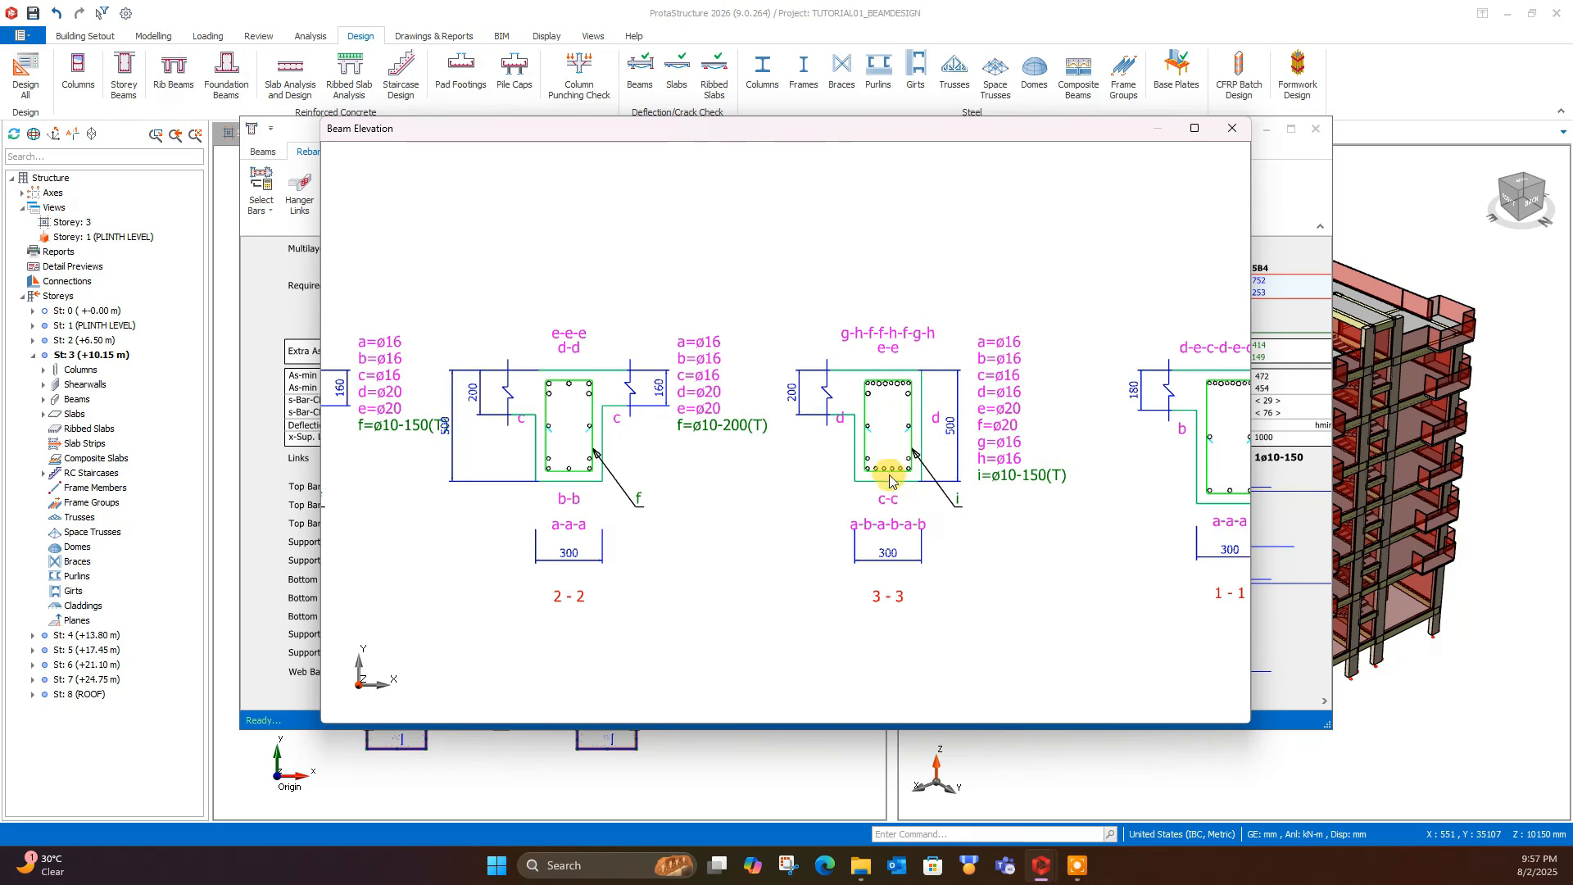
scroll(891, 480, up, 1)
scroll(886, 390, down, 1)
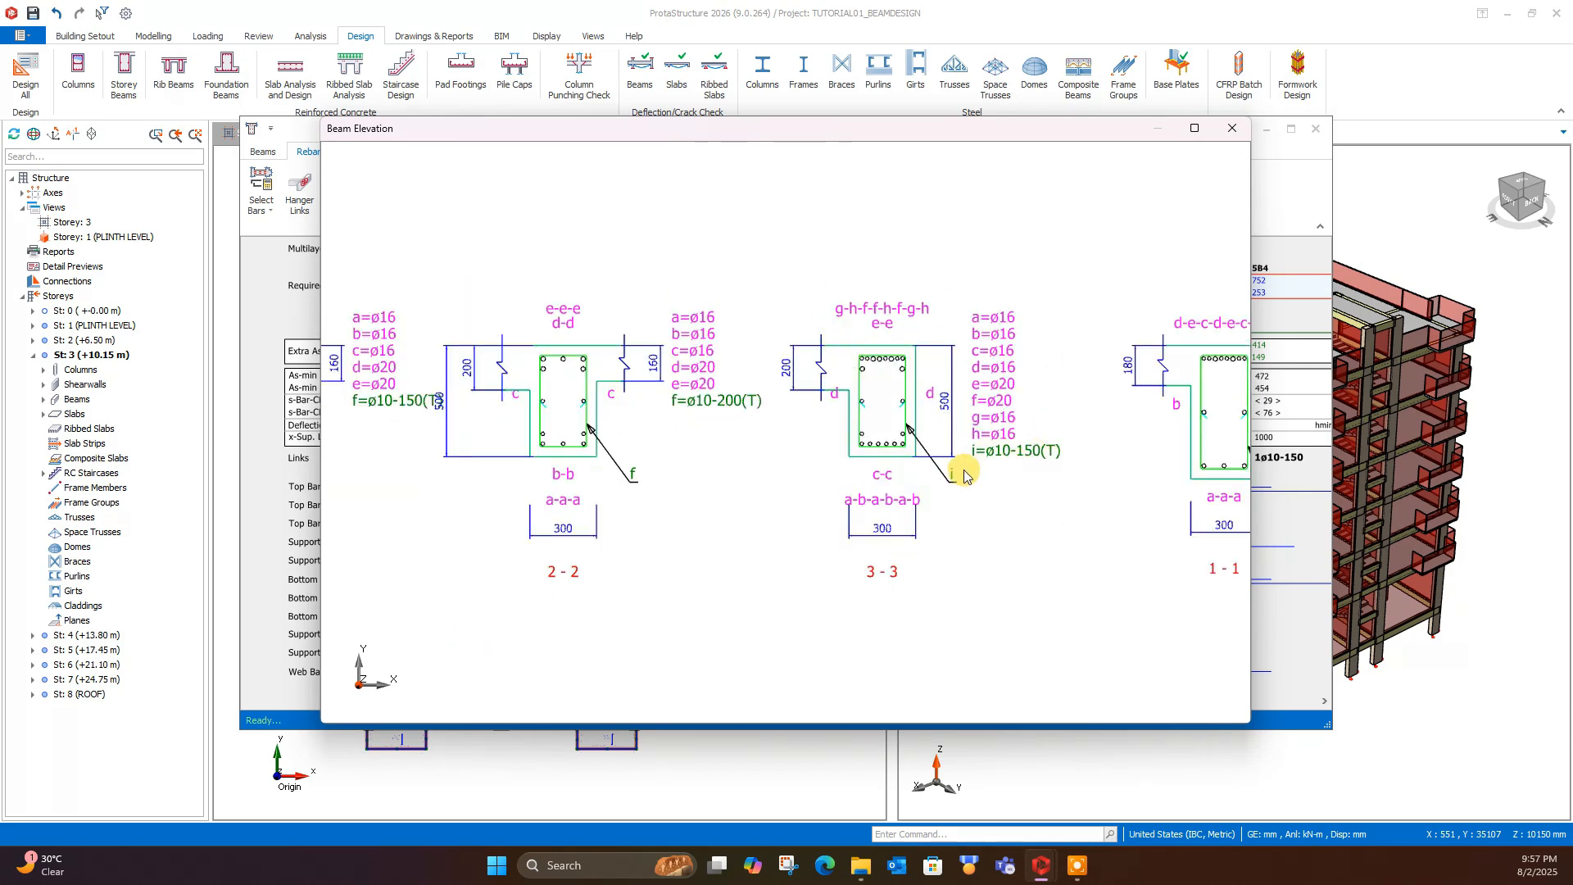
scroll(967, 475, down, 3)
scroll(902, 491, up, 2)
mouse_move(1061, 549)
middle_down()
mouse_move(819, 548)
mouse_move(1062, 560)
middle_up()
scroll(919, 504, down, 1)
scroll(1061, 561, down, 2)
- Review the elevation from axis 1 back to axis 10, close the drawing and accept the reinforcement data
middle_drag(693, 557, 989, 533)
scroll(975, 539, down, 1)
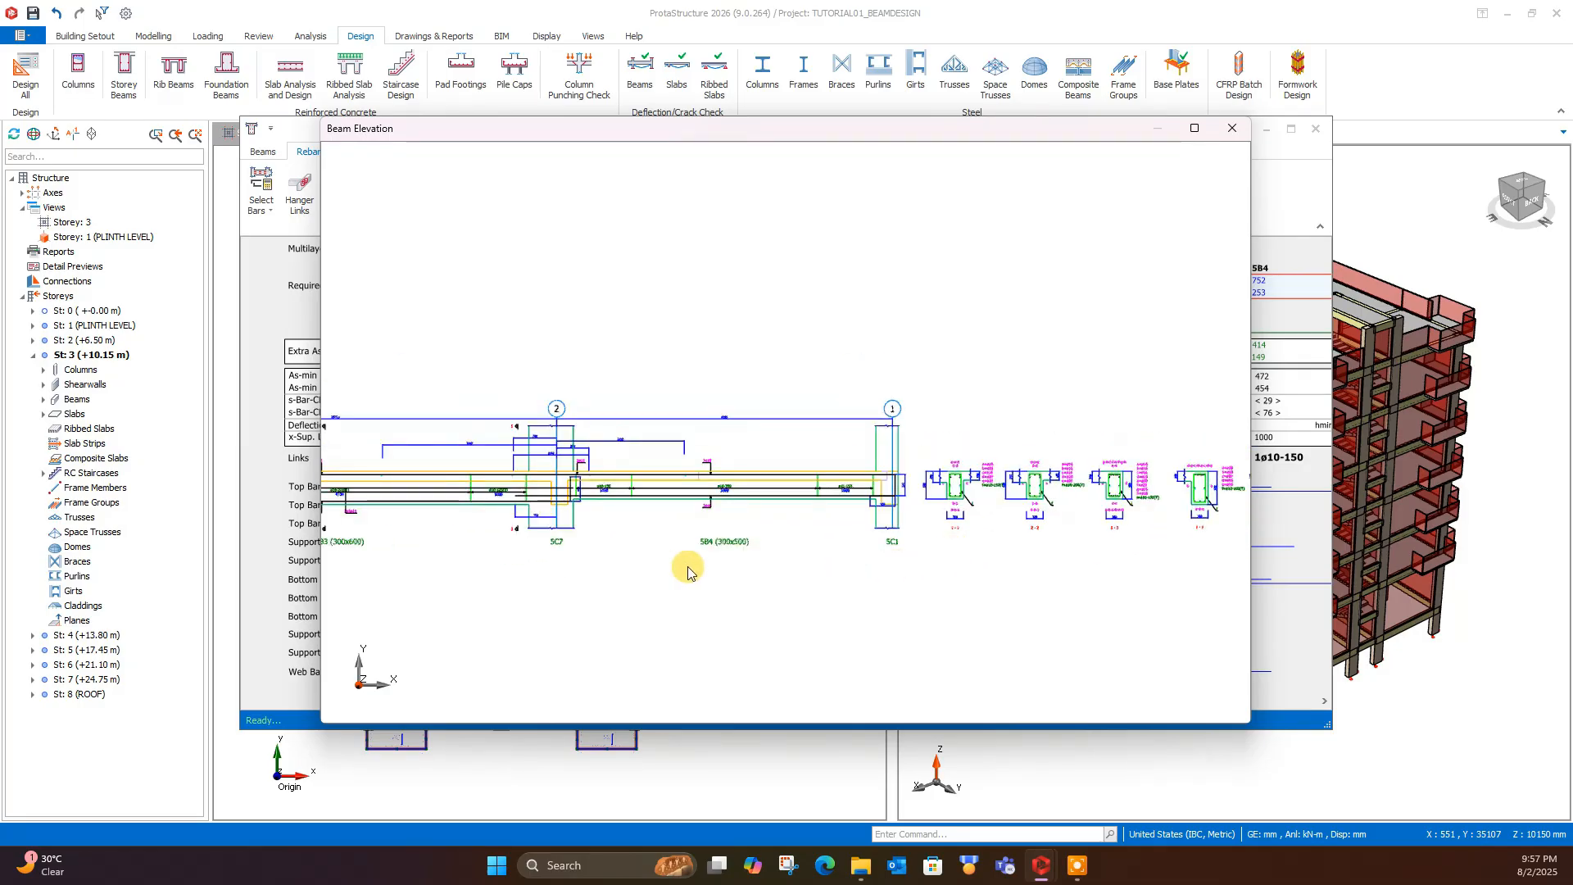
mouse_move(621, 577)
middle_down()
mouse_move(801, 577)
mouse_move(679, 578)
mouse_move(788, 554)
middle_up()
scroll(649, 552, down, 1)
mouse_move(328, 552)
middle_down()
mouse_move(723, 532)
mouse_move(711, 526)
middle_up()
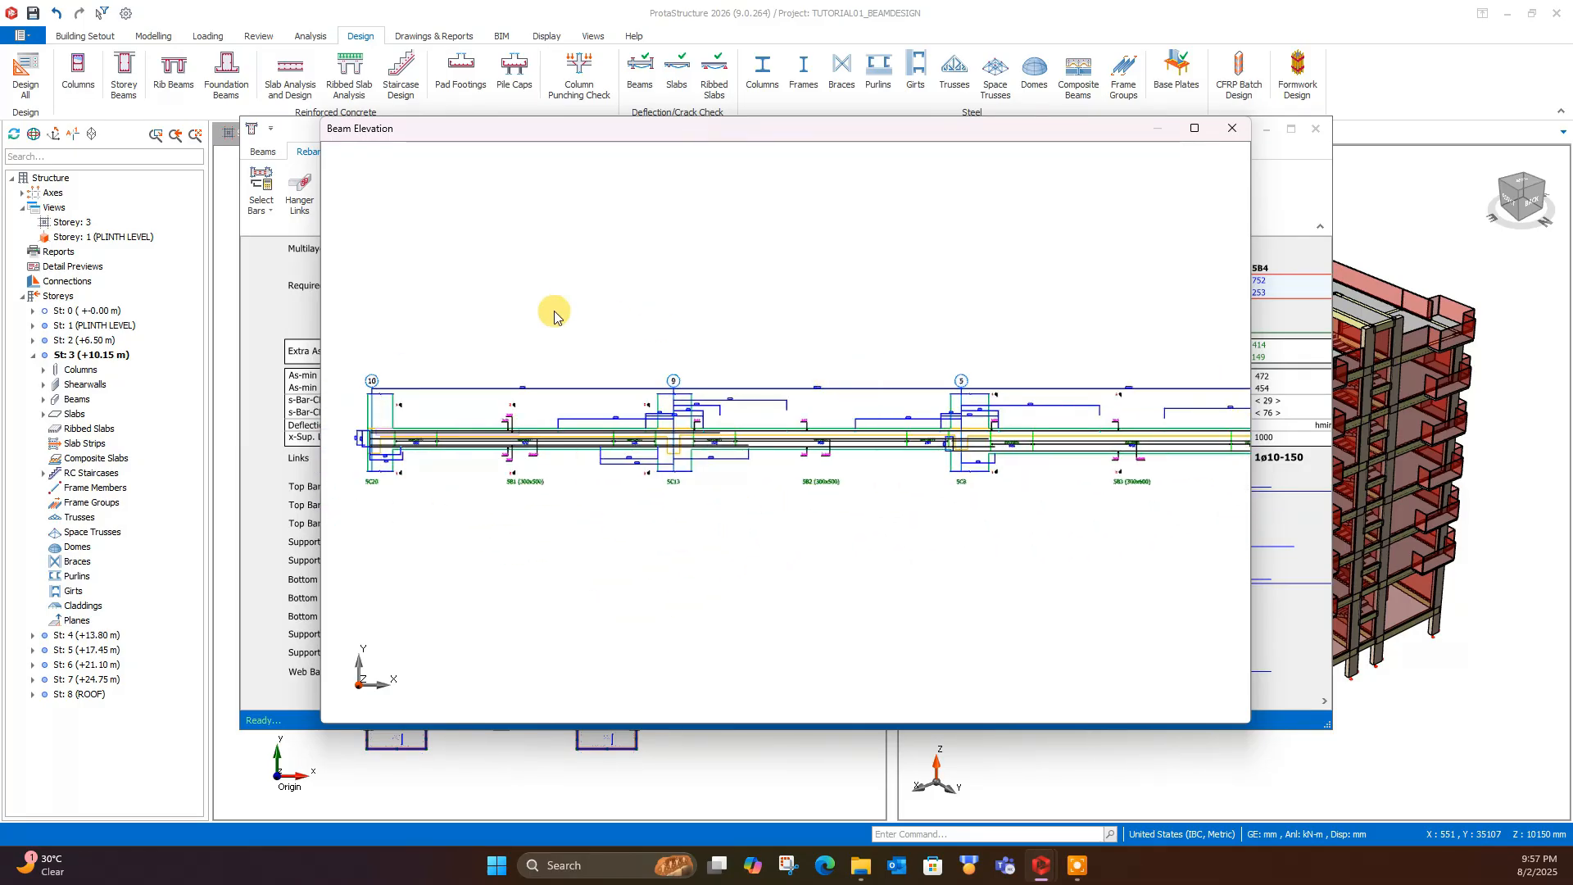
click(1232, 128)
click(948, 183)
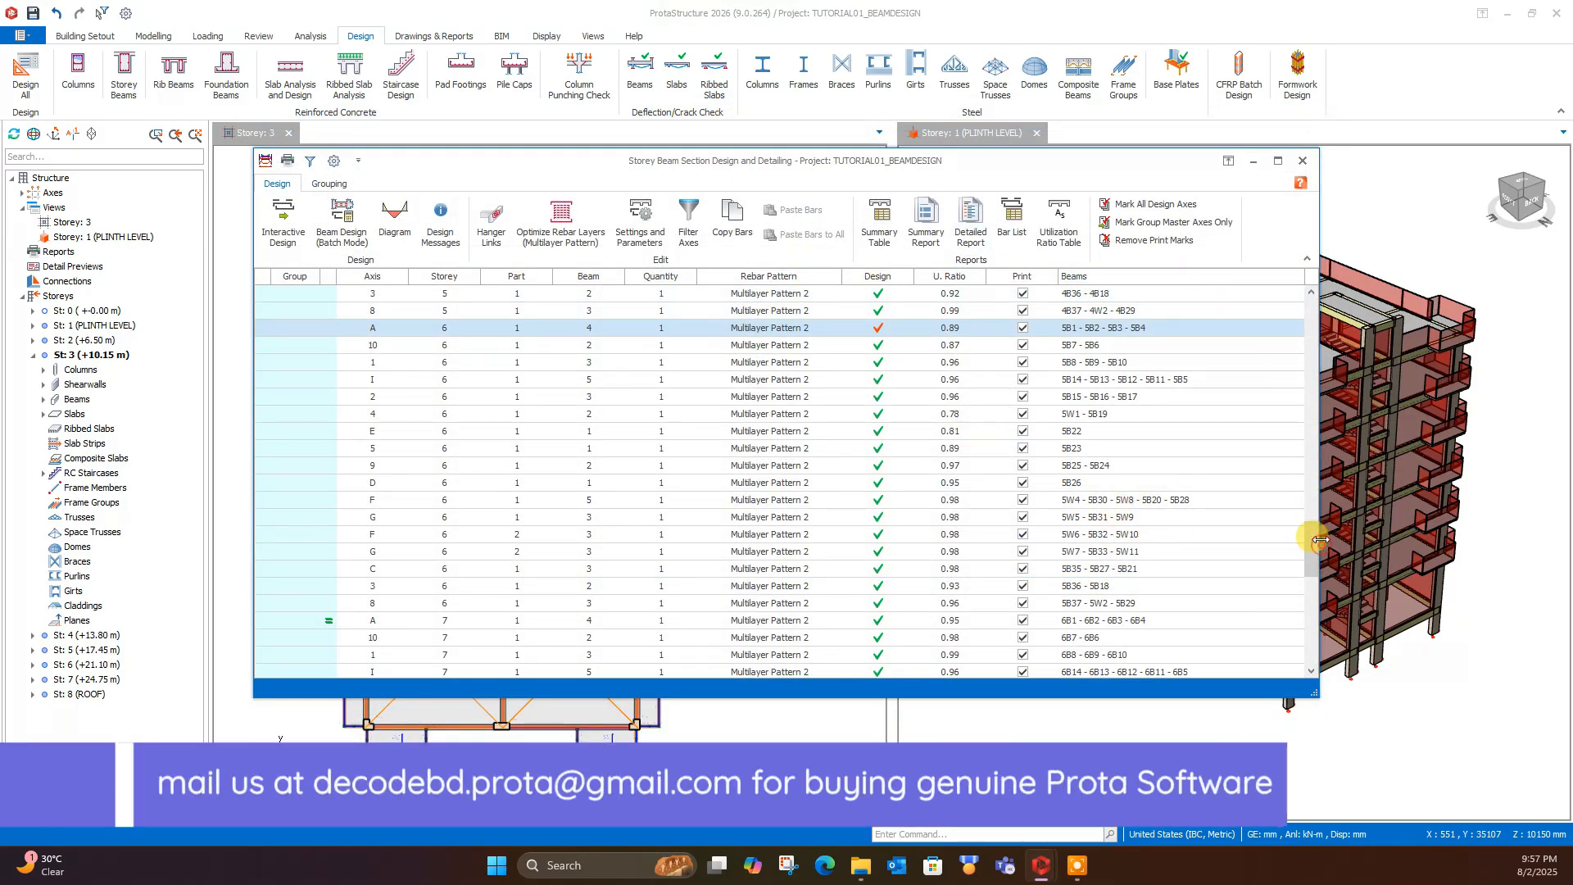
- Review the design status of the beam axes across the storeys and close the storey beam design
drag(1314, 539, 1302, 323)
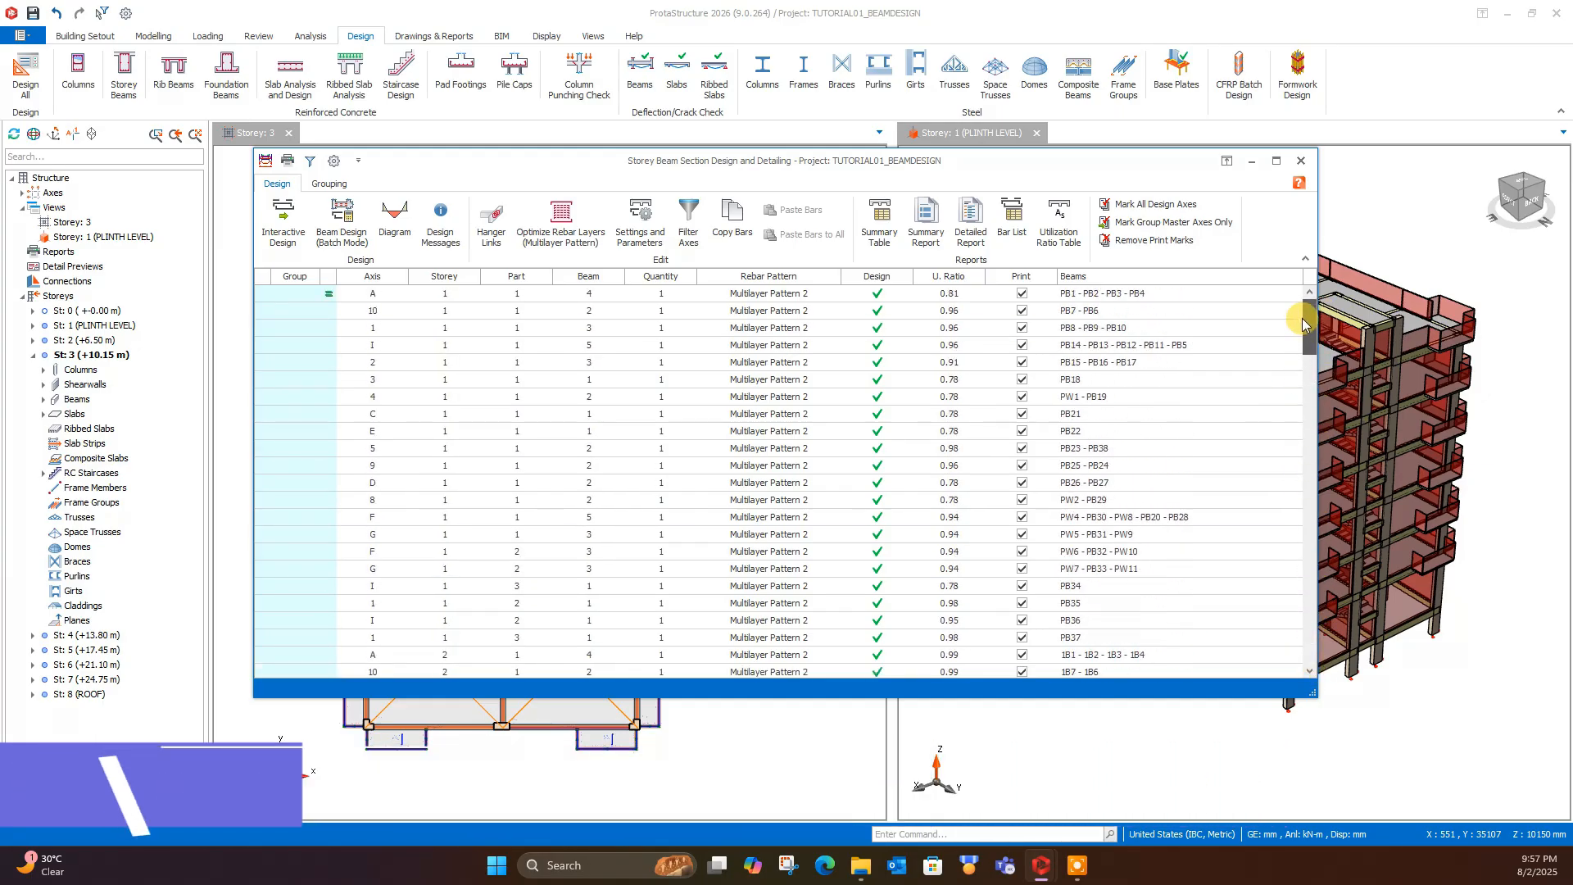
click(1312, 459)
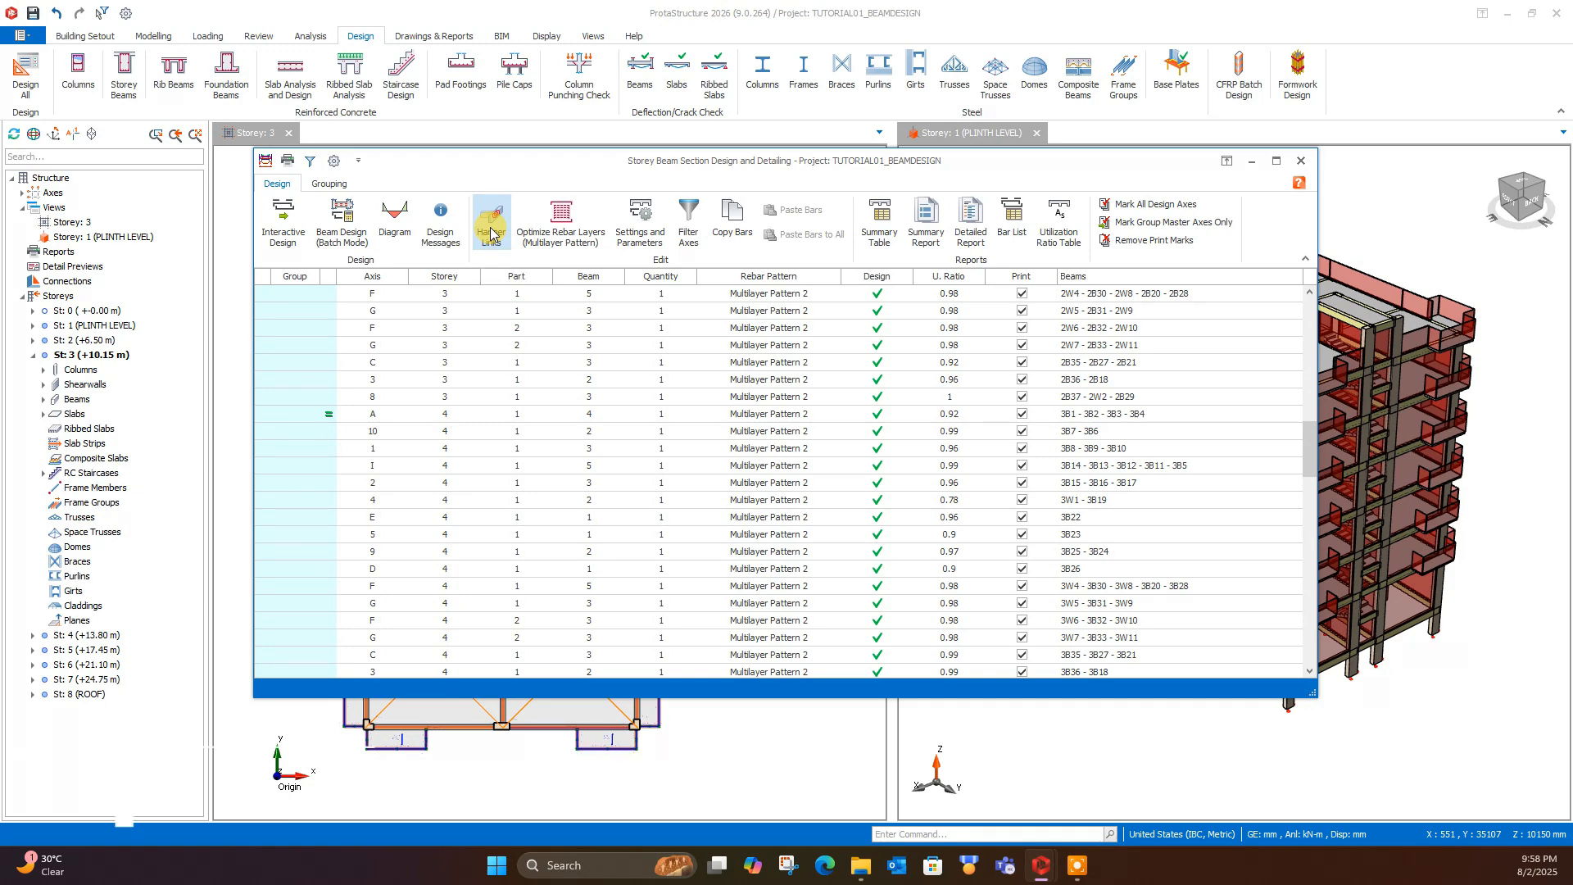
click(1301, 163)
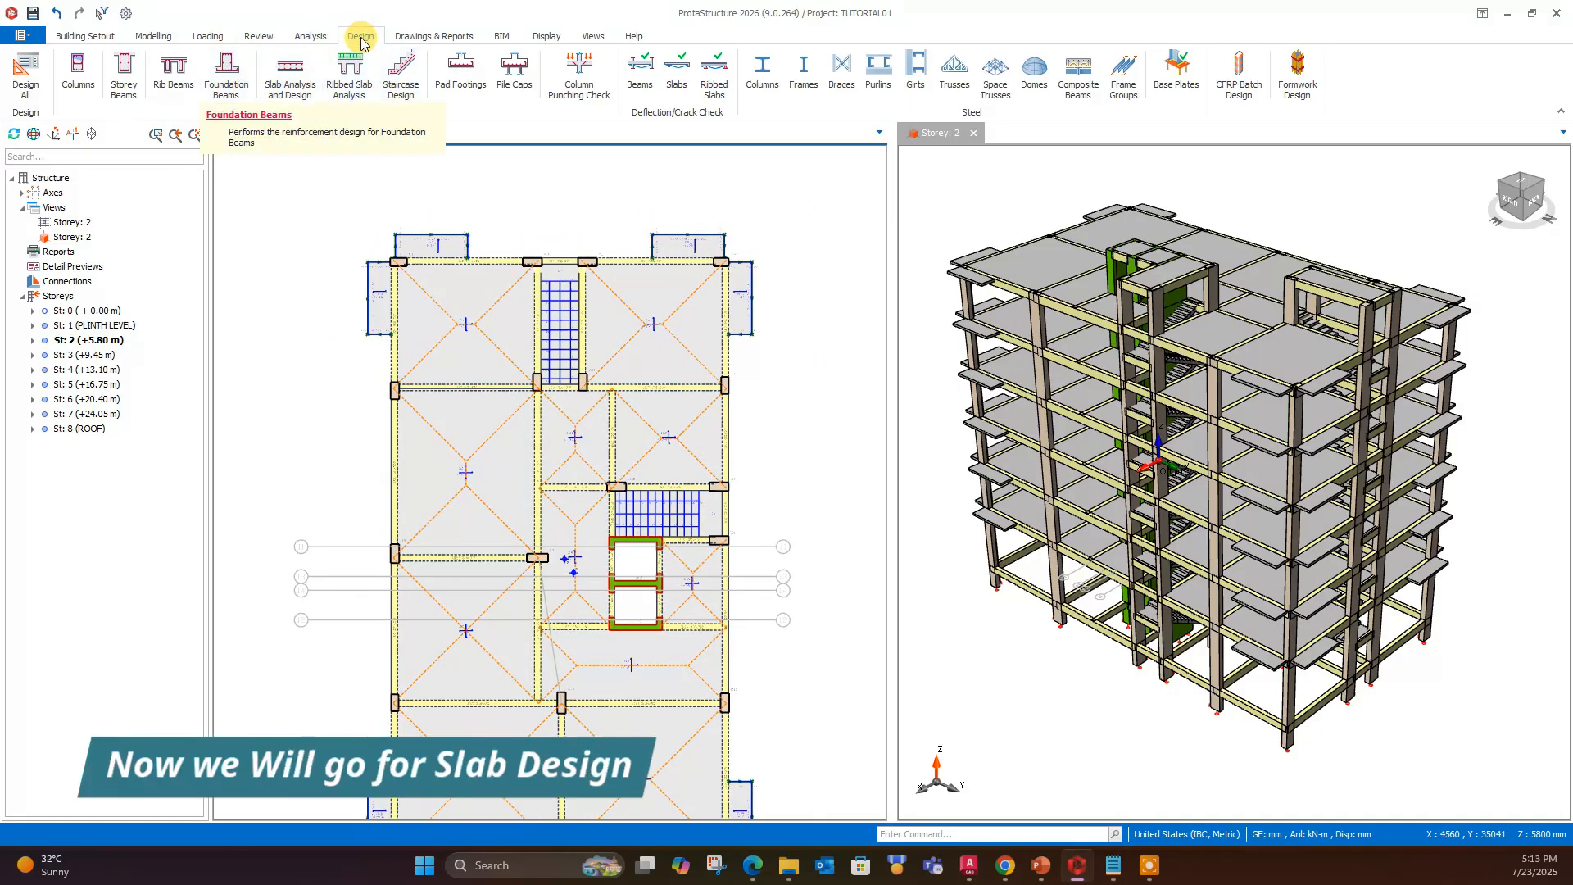
- Open Slab Analysis and Design, check its list for slab strips and close it
click(290, 73)
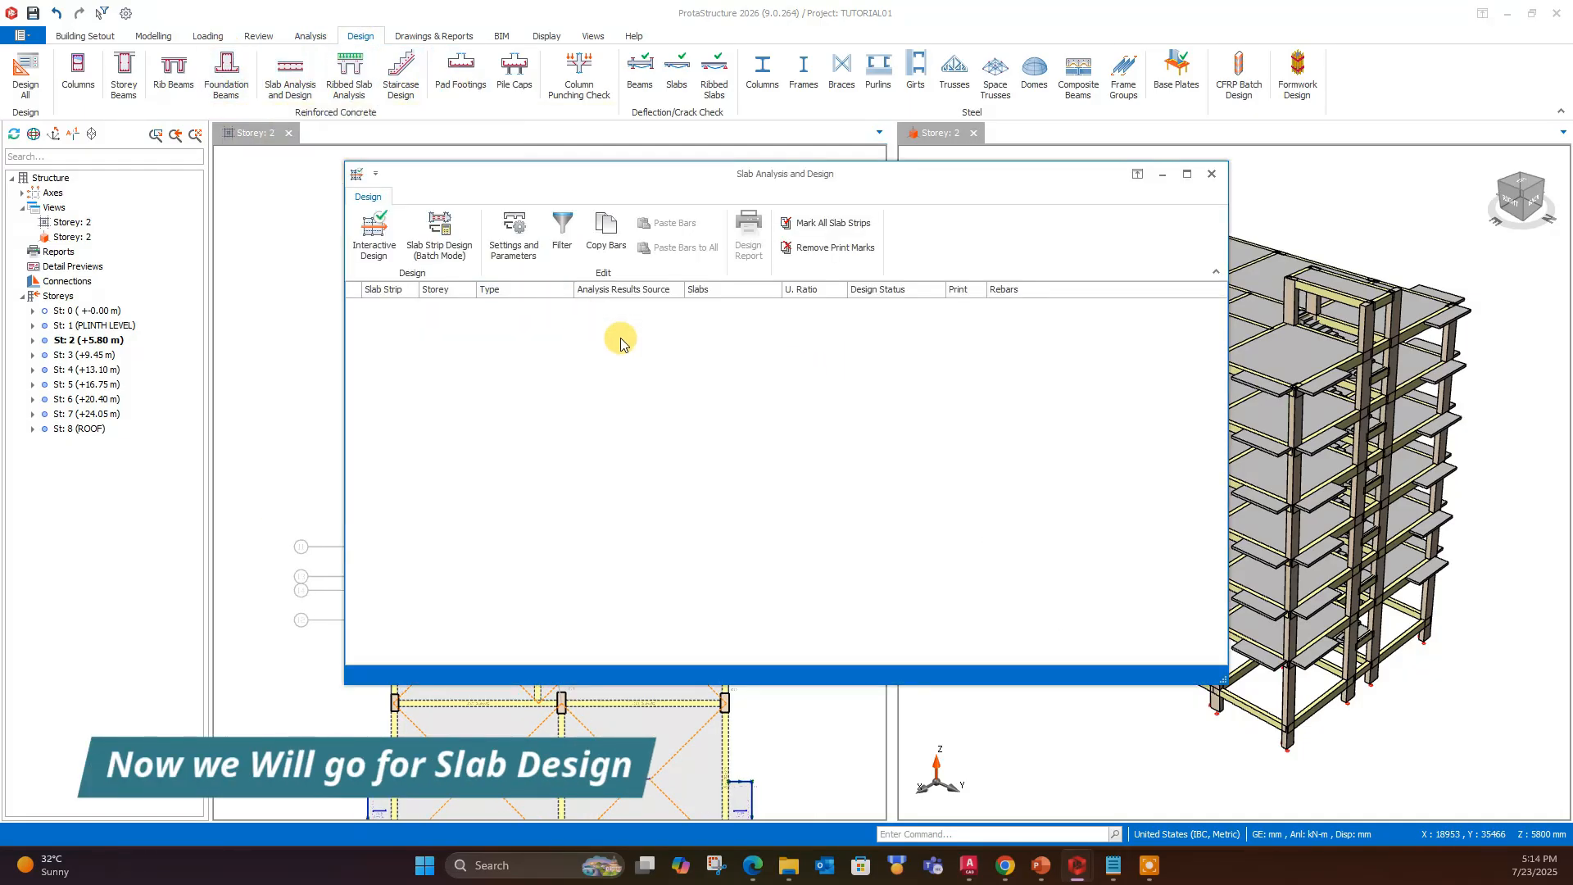
click(385, 238)
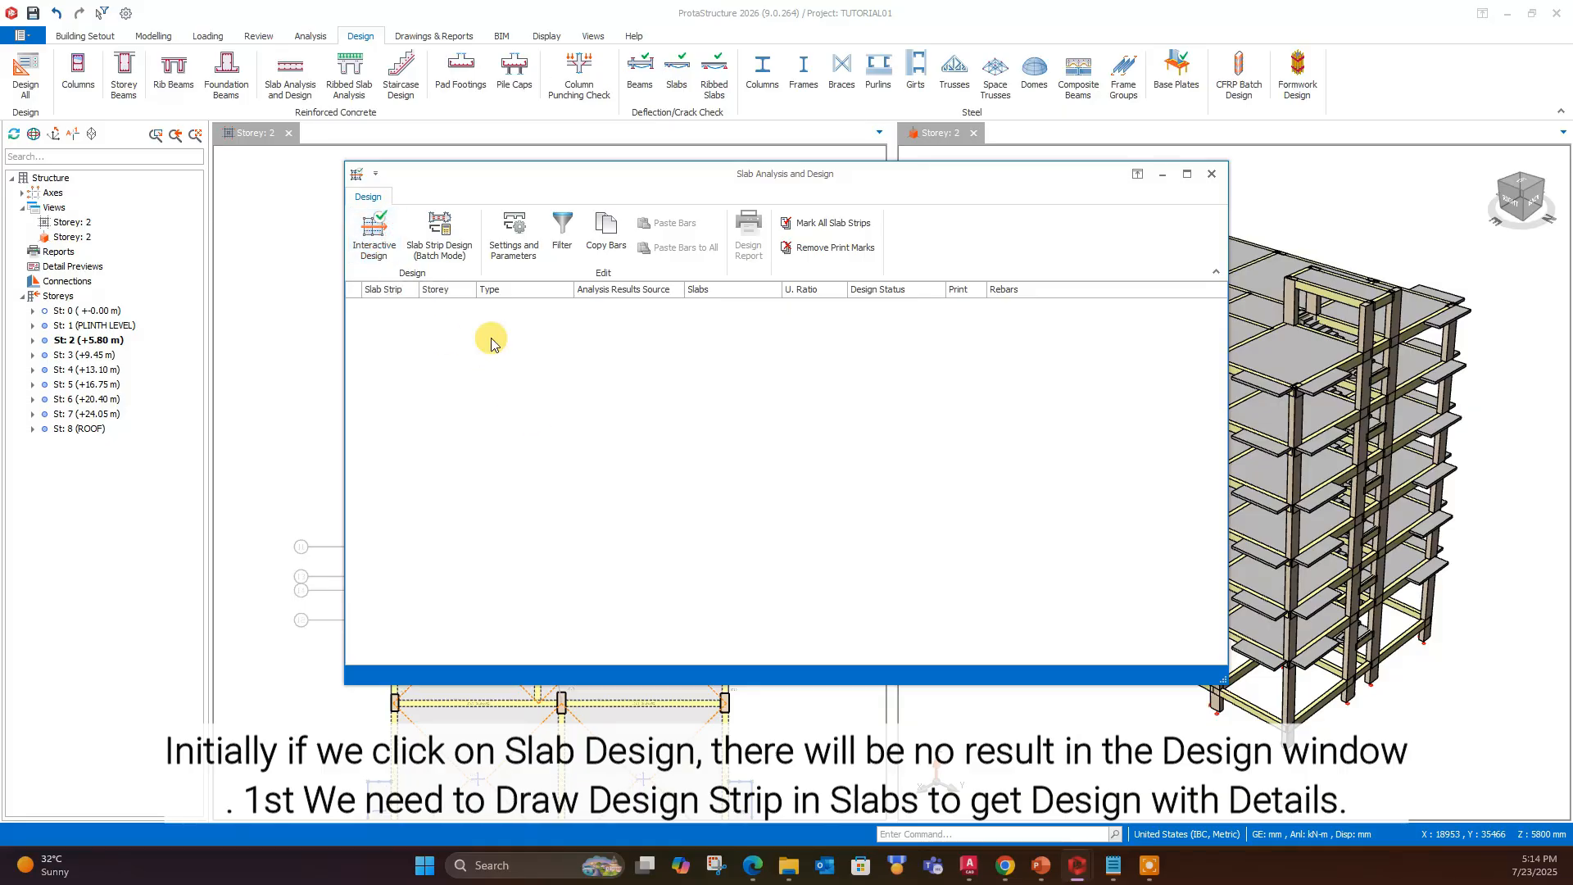
click(409, 289)
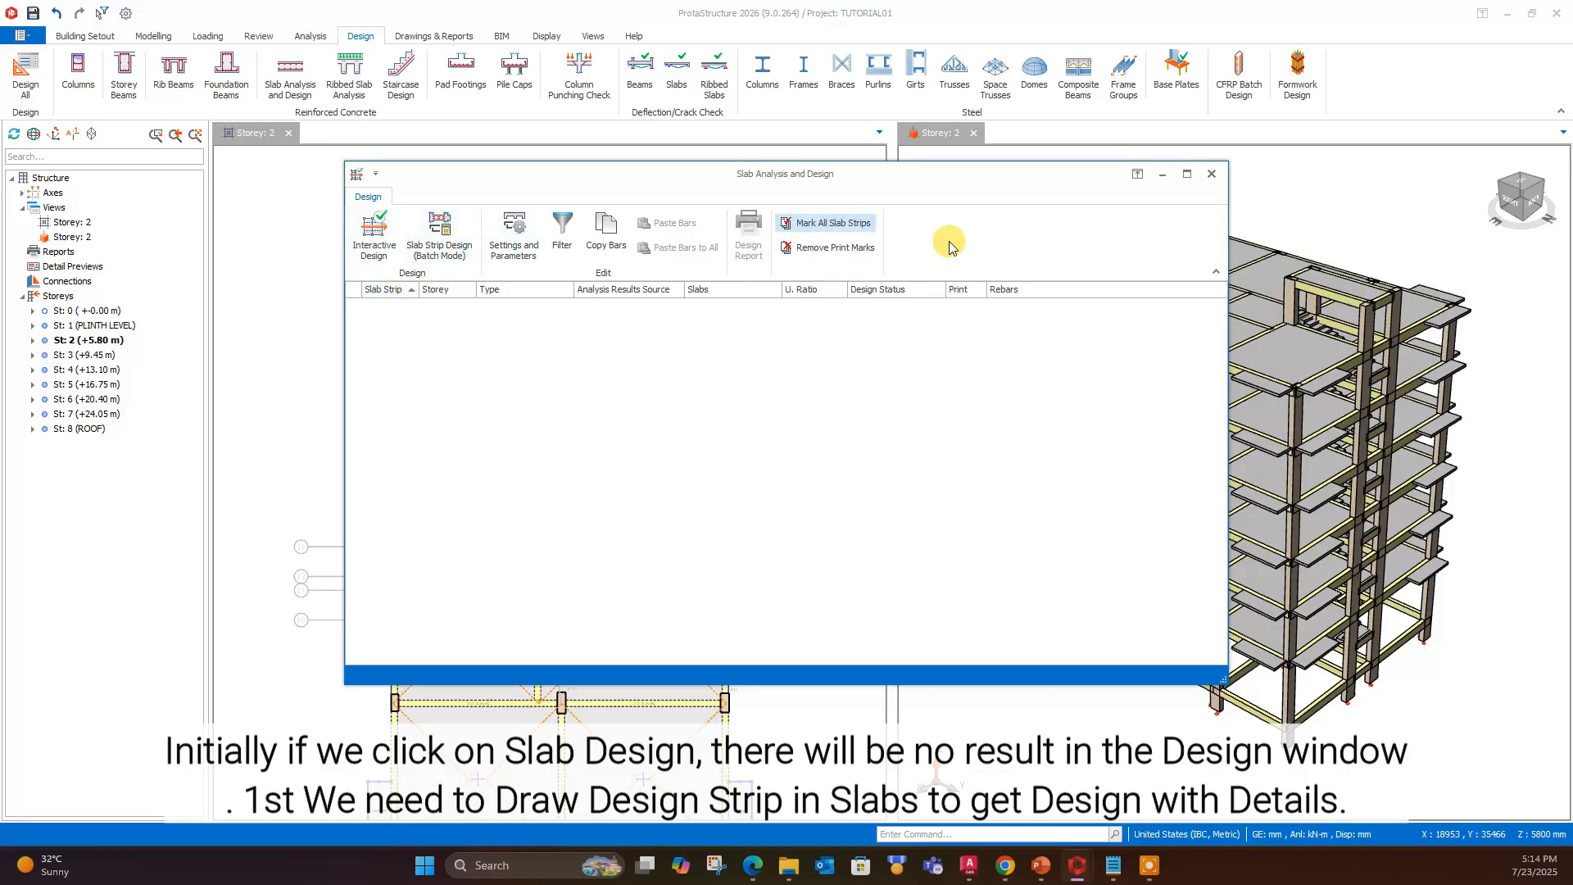
click(1210, 173)
- Draw a straight X-direction Analytical Strip about 17600 mm long across the storey 2 slabs just below the upper bays
click(153, 35)
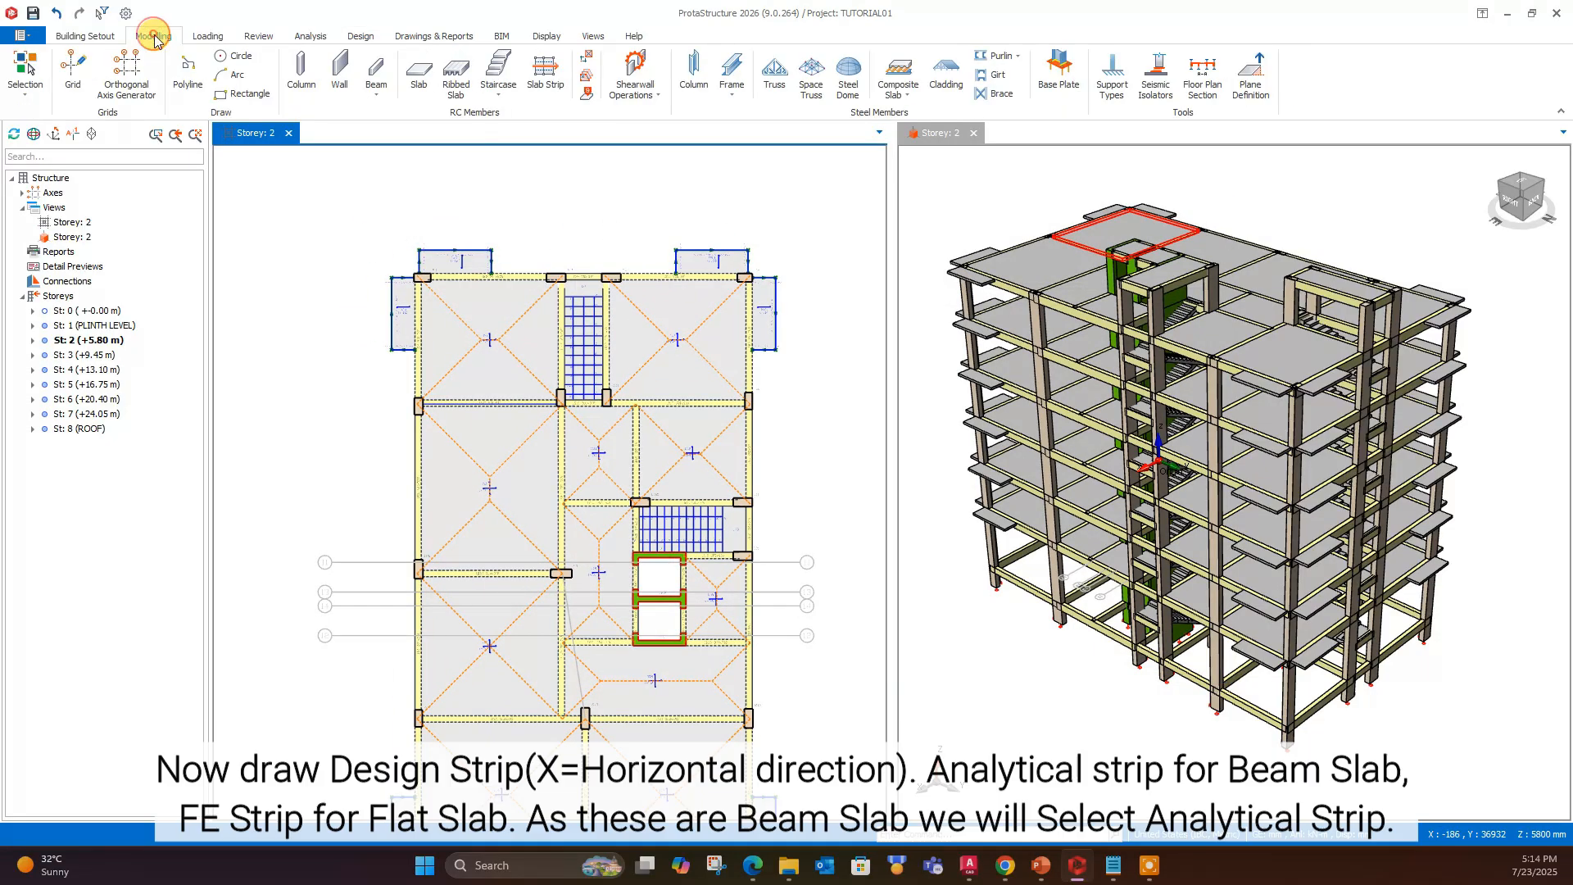
click(545, 74)
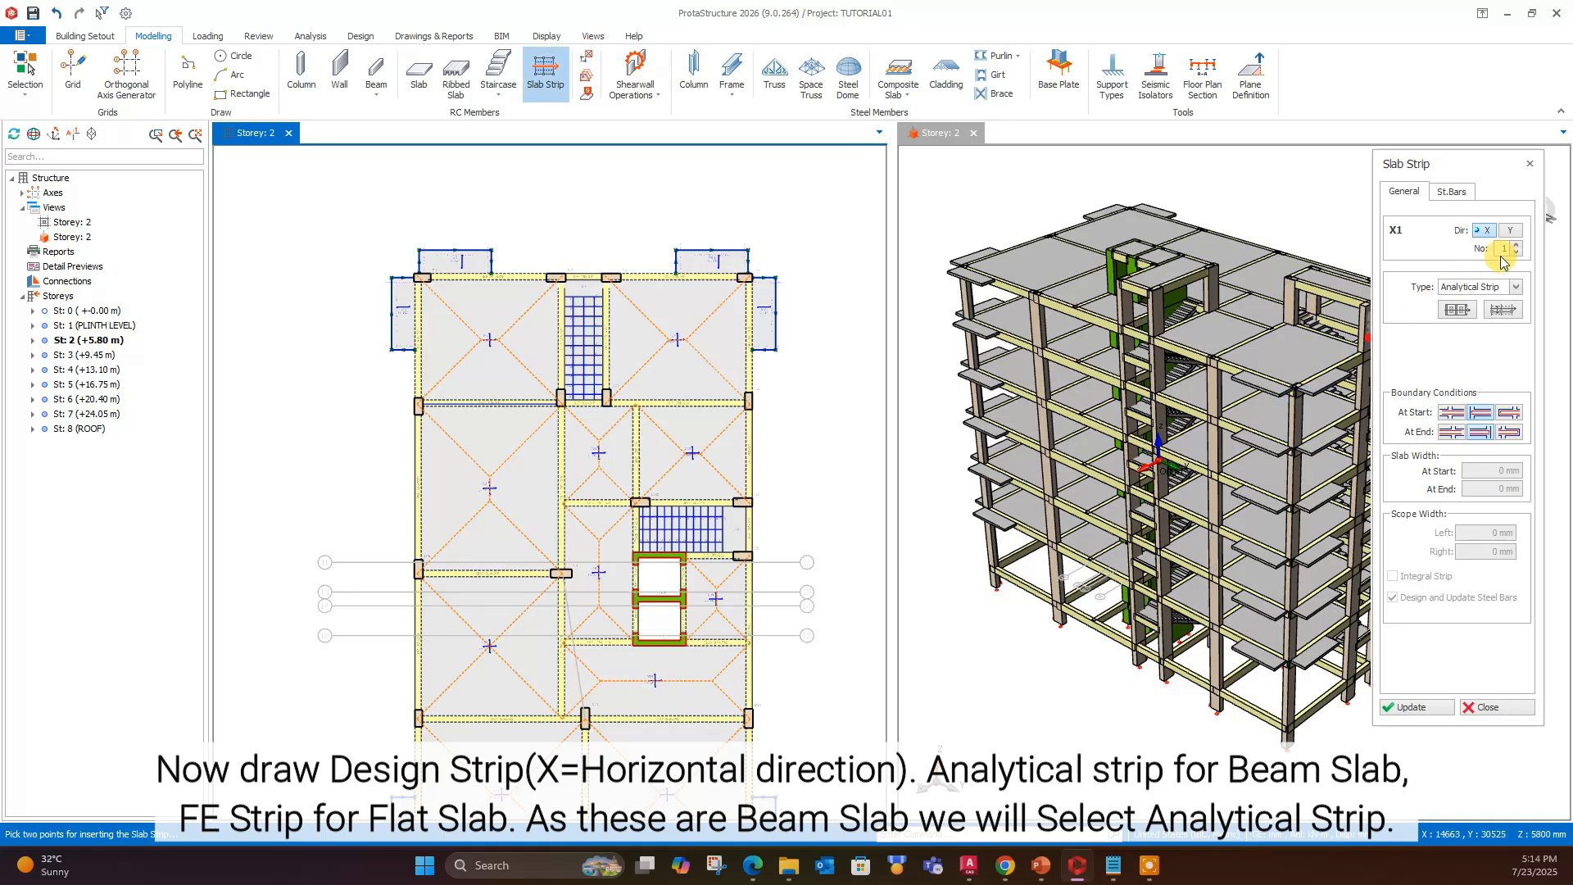
click(1501, 284)
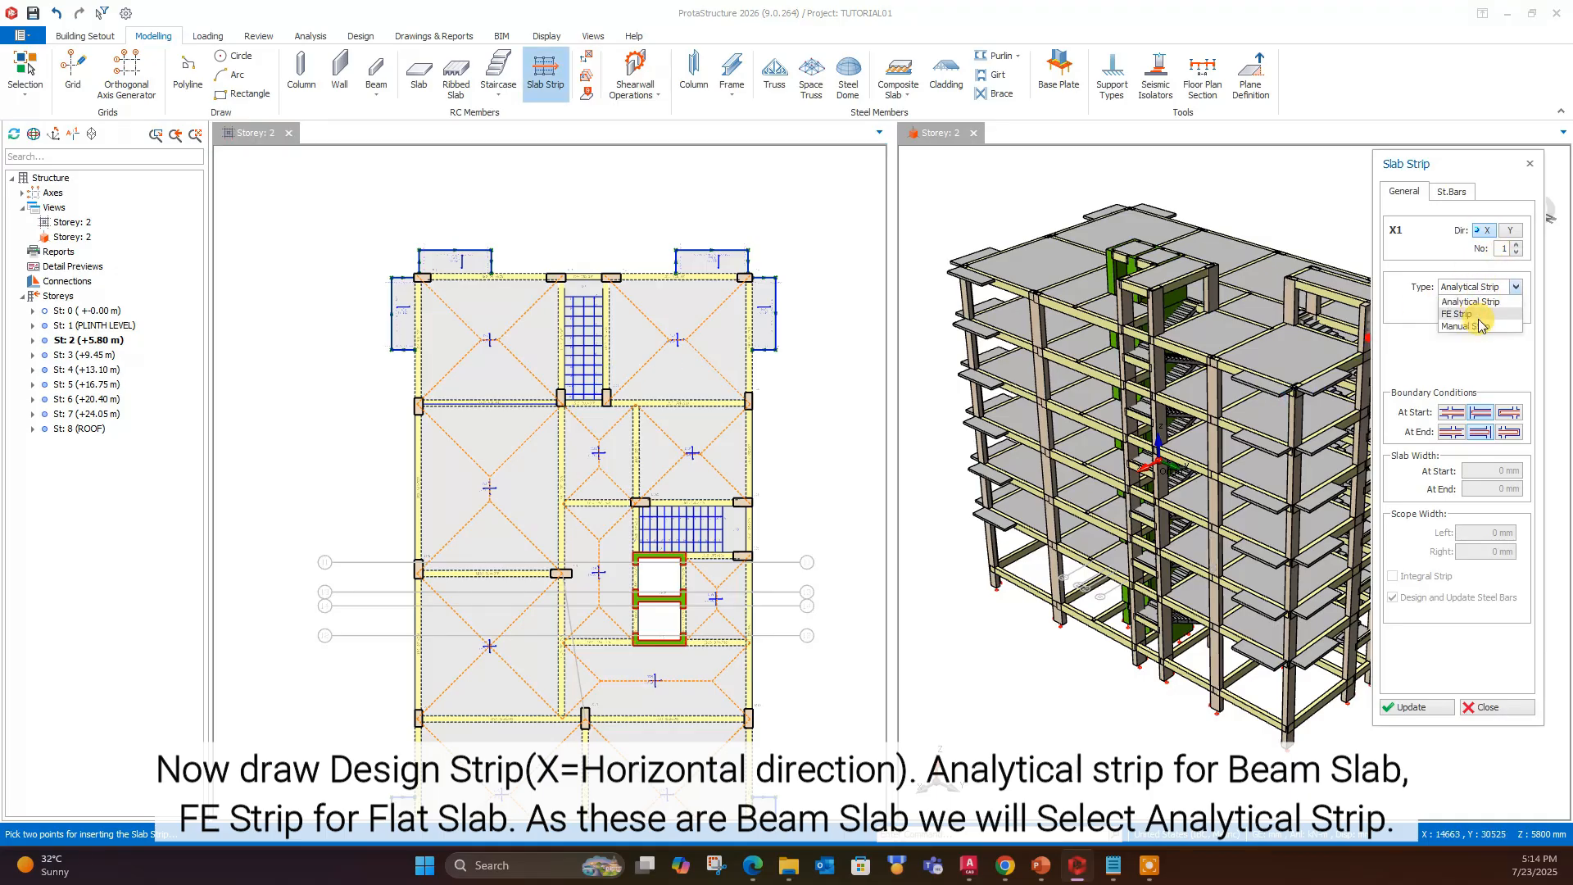
click(1448, 301)
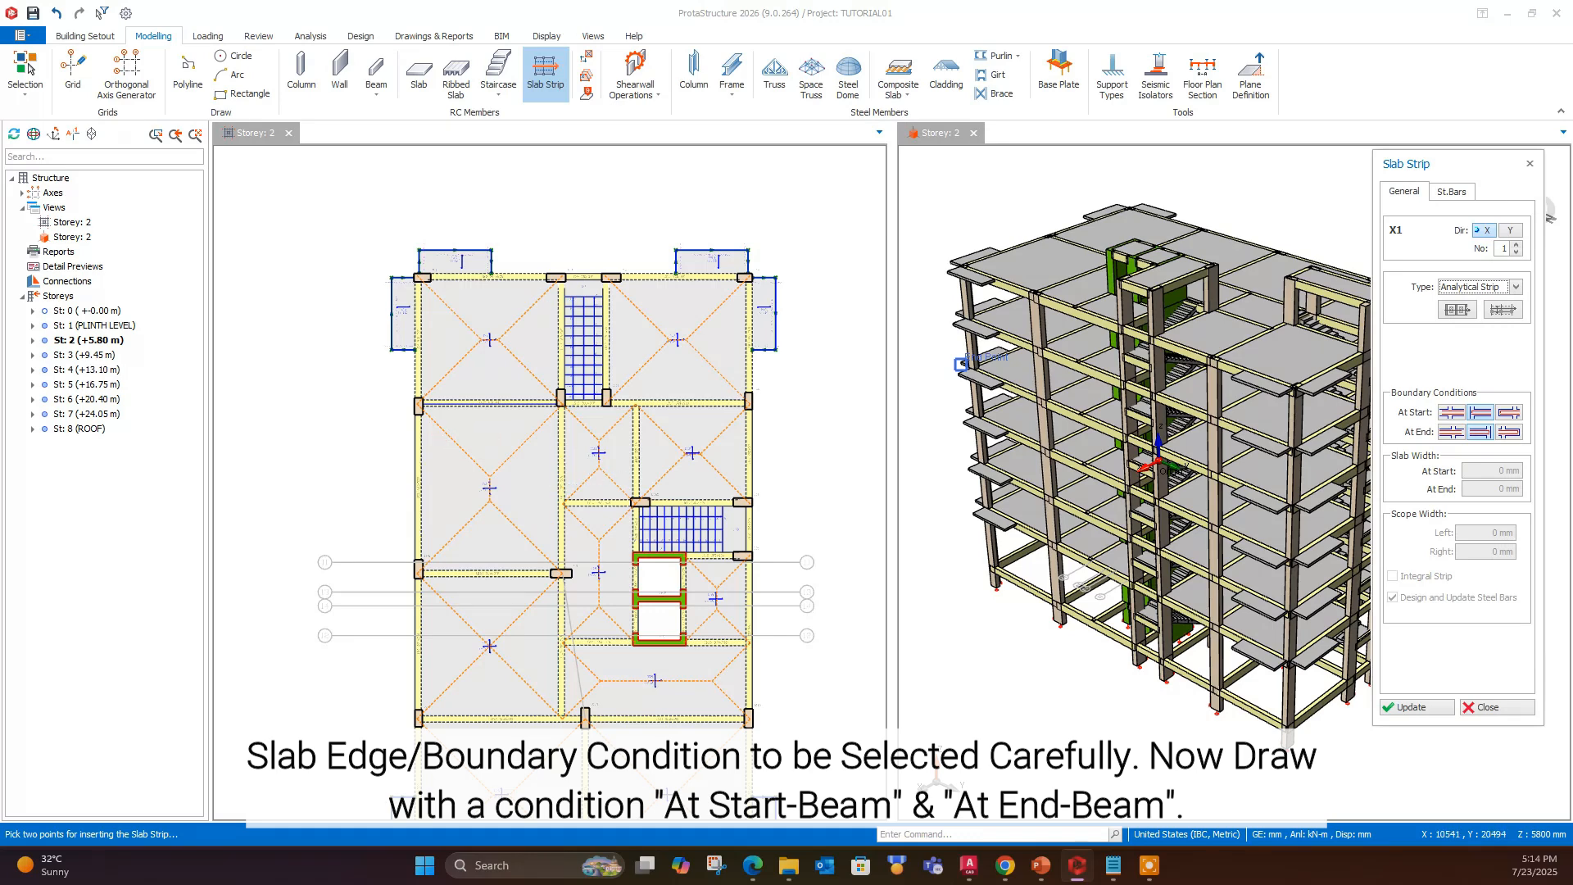
scroll(537, 455, up, 1)
scroll(402, 438, down, 1)
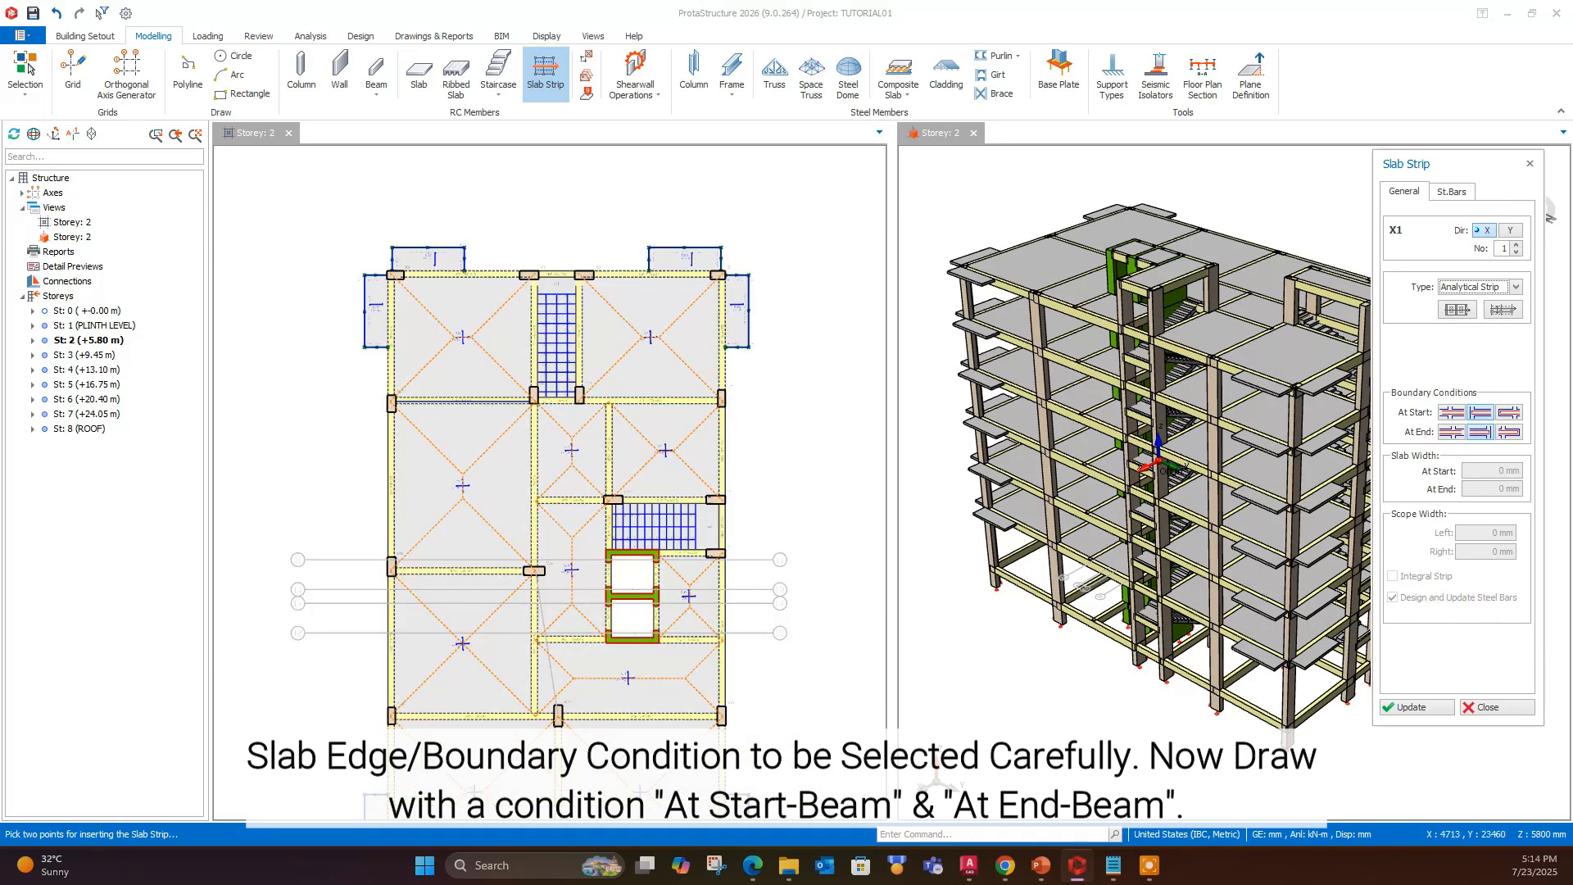
click(370, 433)
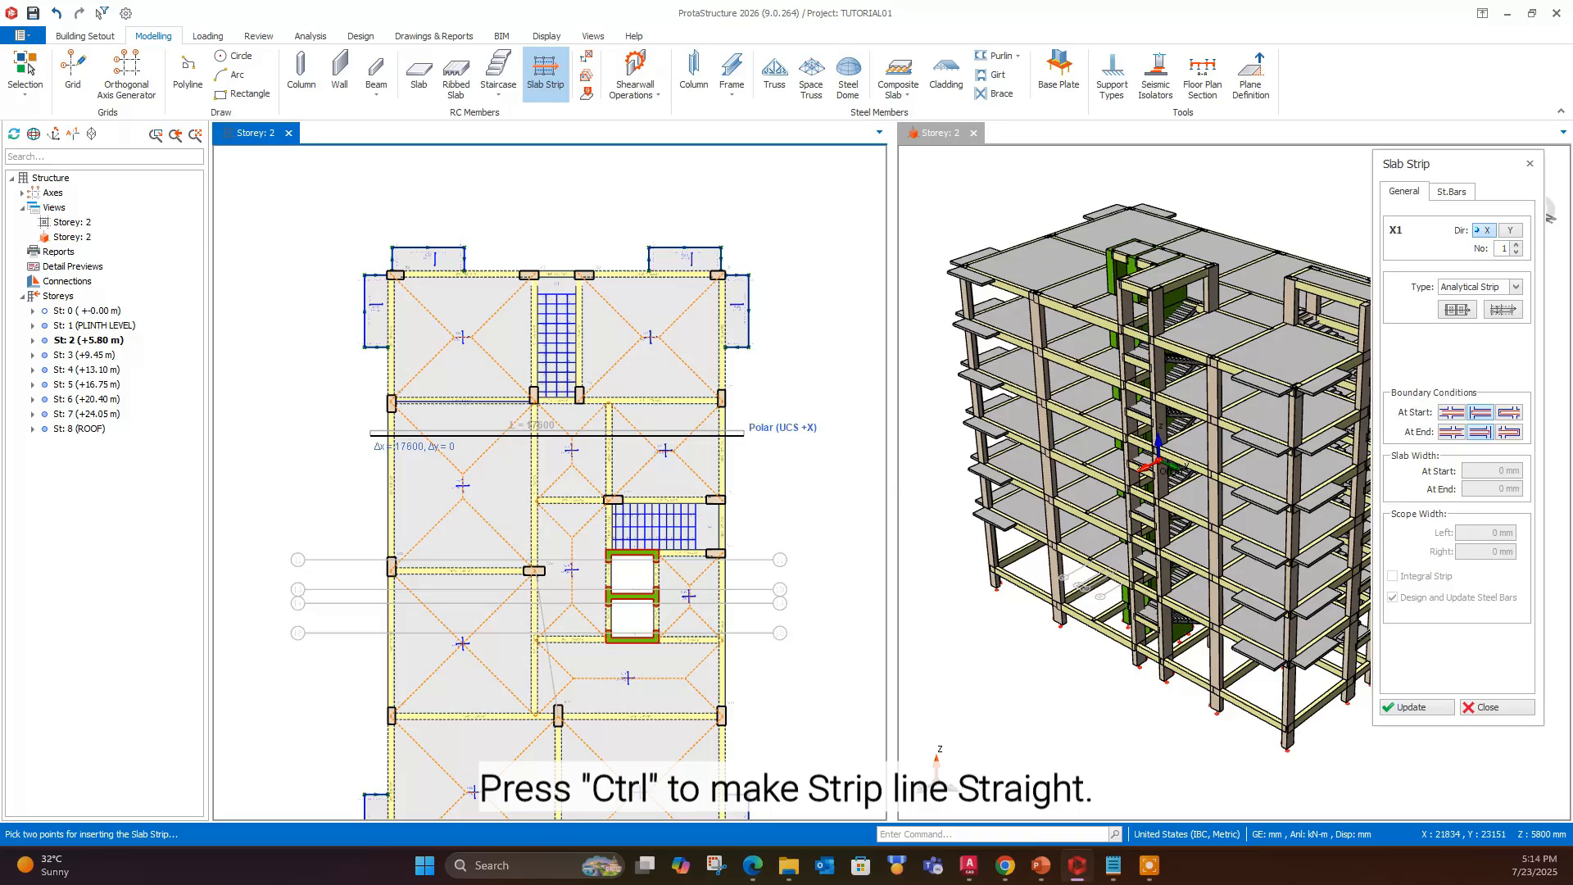
click(743, 433)
- Examine the rebars generated along the X1 slab strip and the slabs further down the storey 2 plan
scroll(465, 444, up, 6)
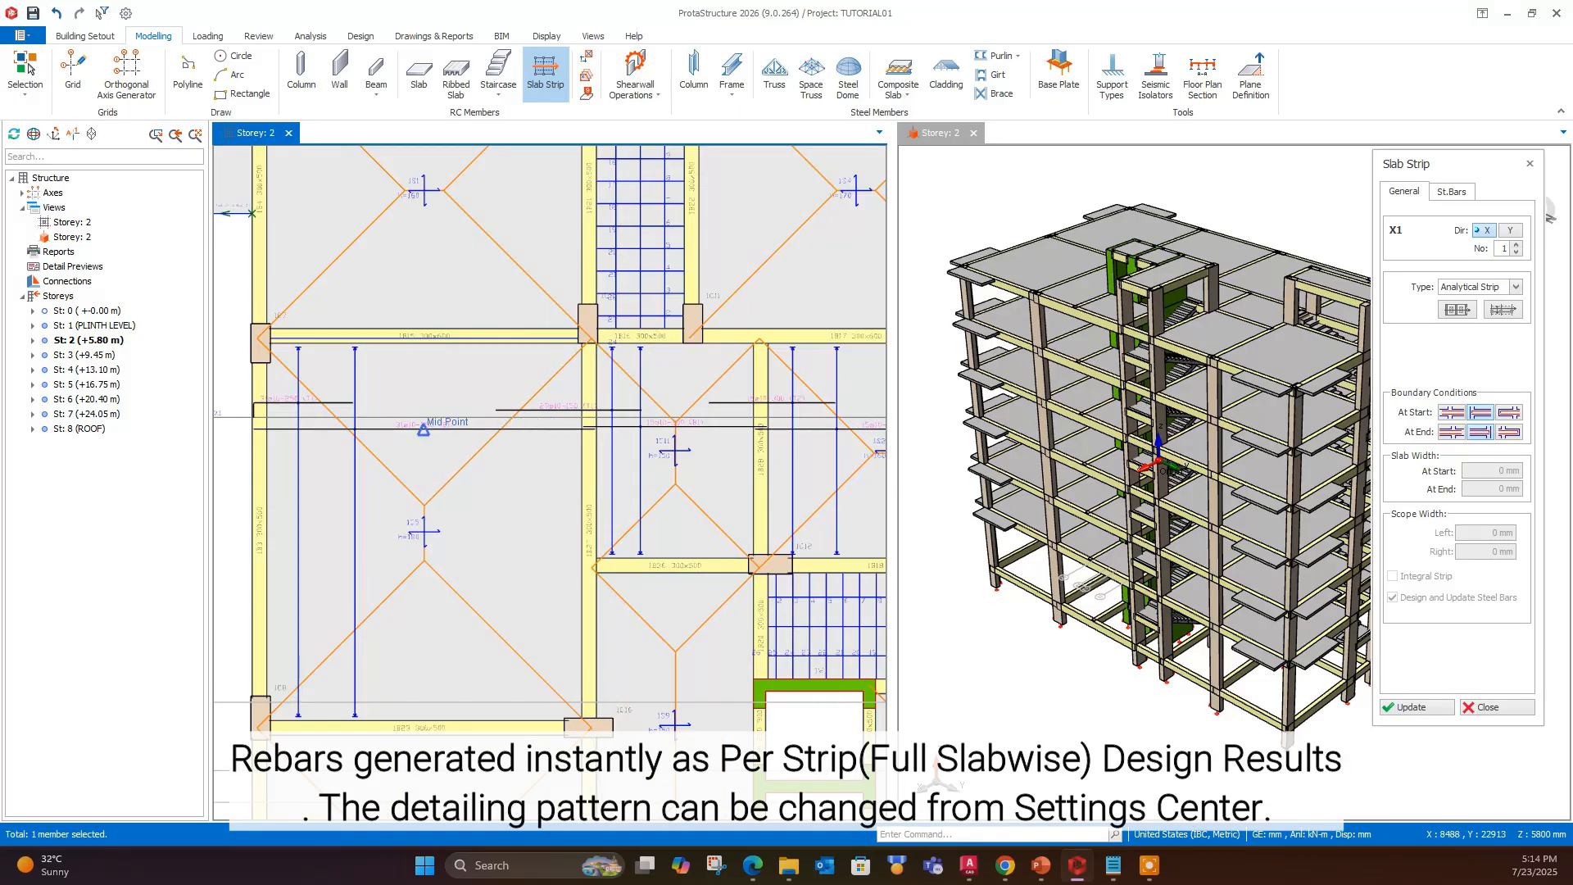
scroll(422, 426, down, 5)
scroll(557, 408, up, 3)
scroll(569, 393, down, 5)
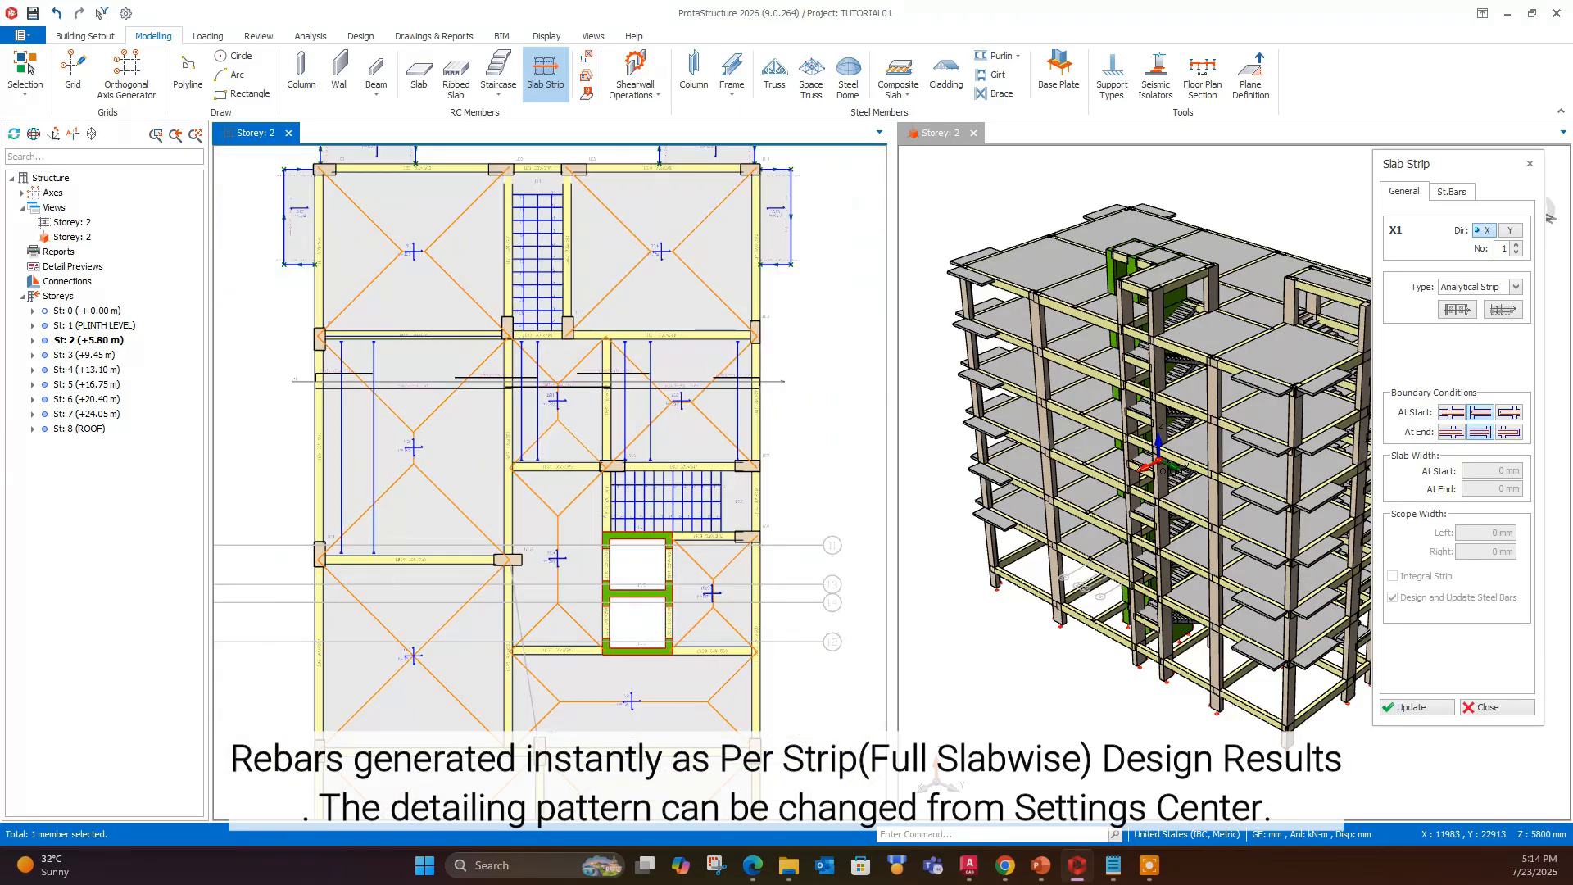
scroll(528, 407, down, 2)
scroll(509, 574, up, 1)
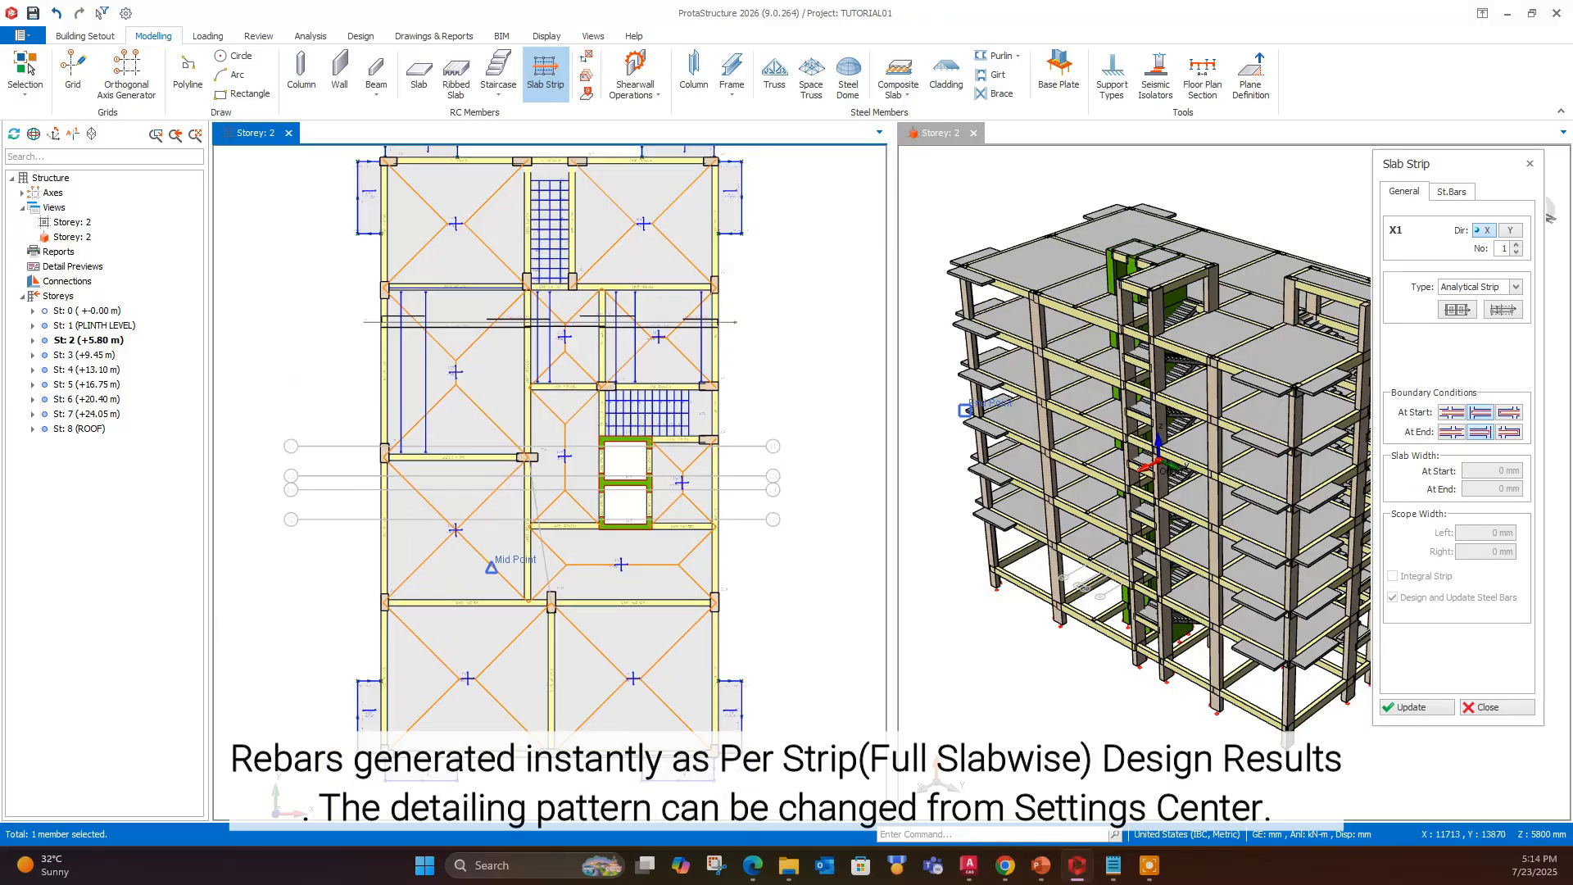
scroll(427, 583, up, 1)
scroll(447, 508, down, 1)
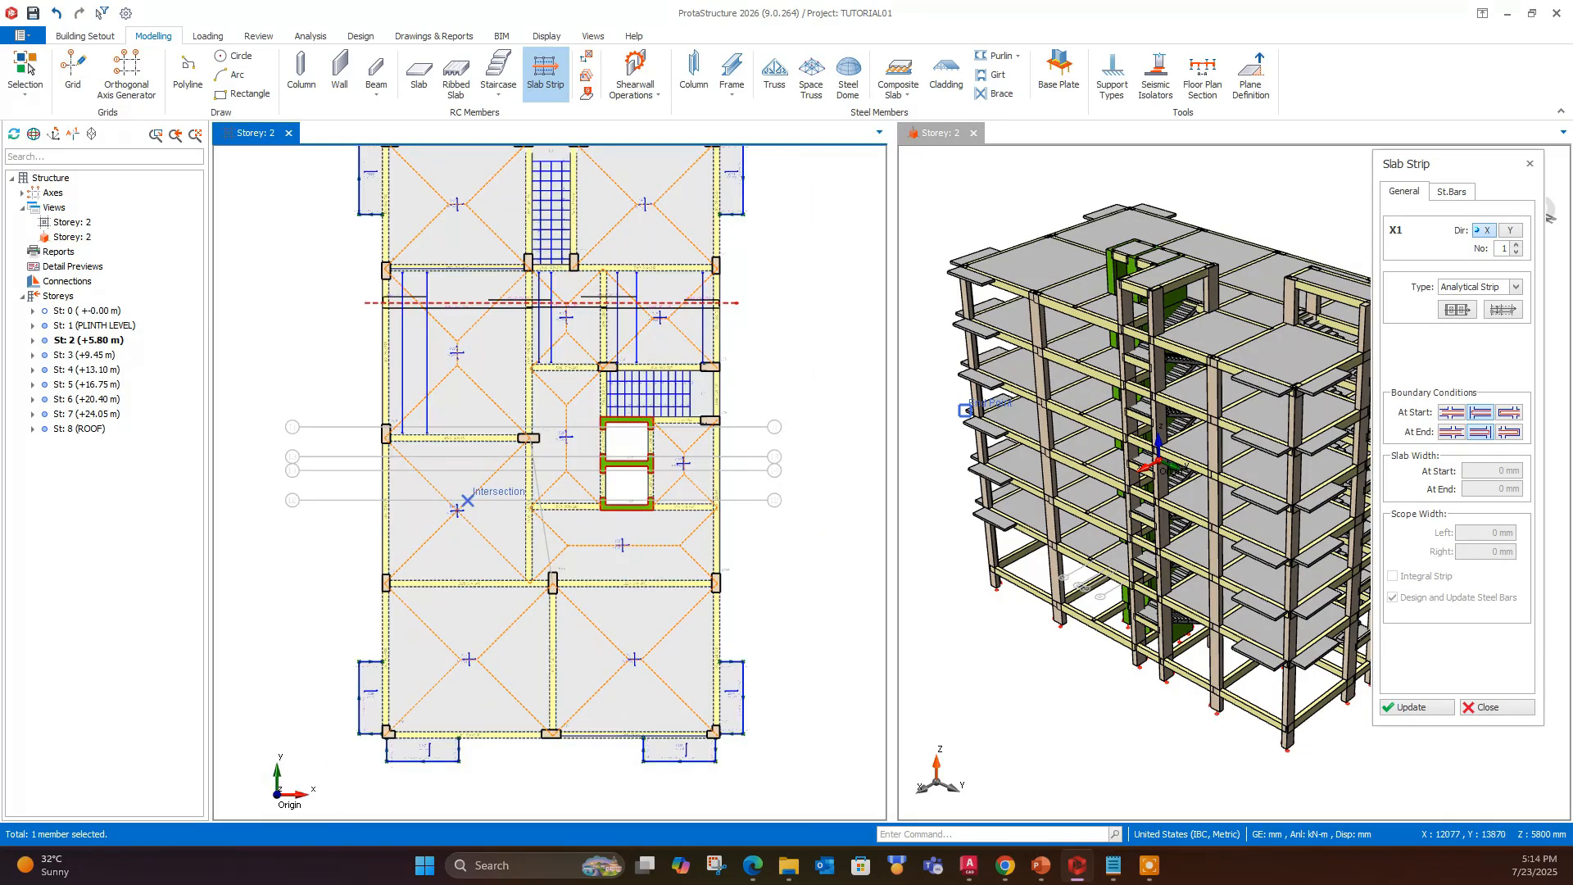
scroll(412, 485, up, 2)
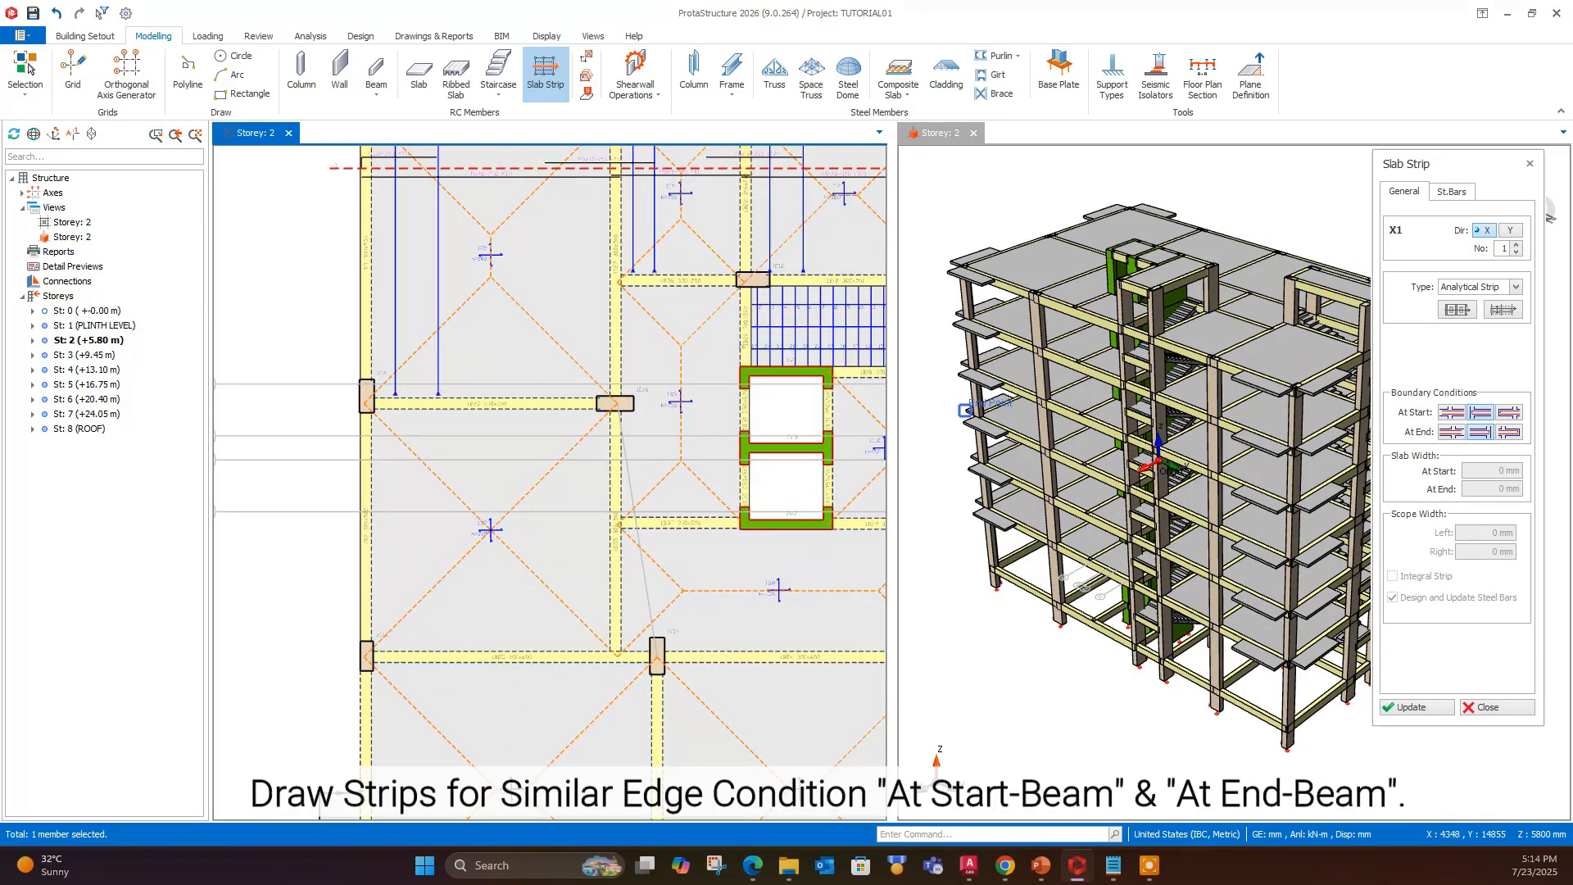
- Draw a second straight X-direction Analytical Strip, beam condition at both ends, from outside the plan's left edge to the lower lift shaft
click(337, 474)
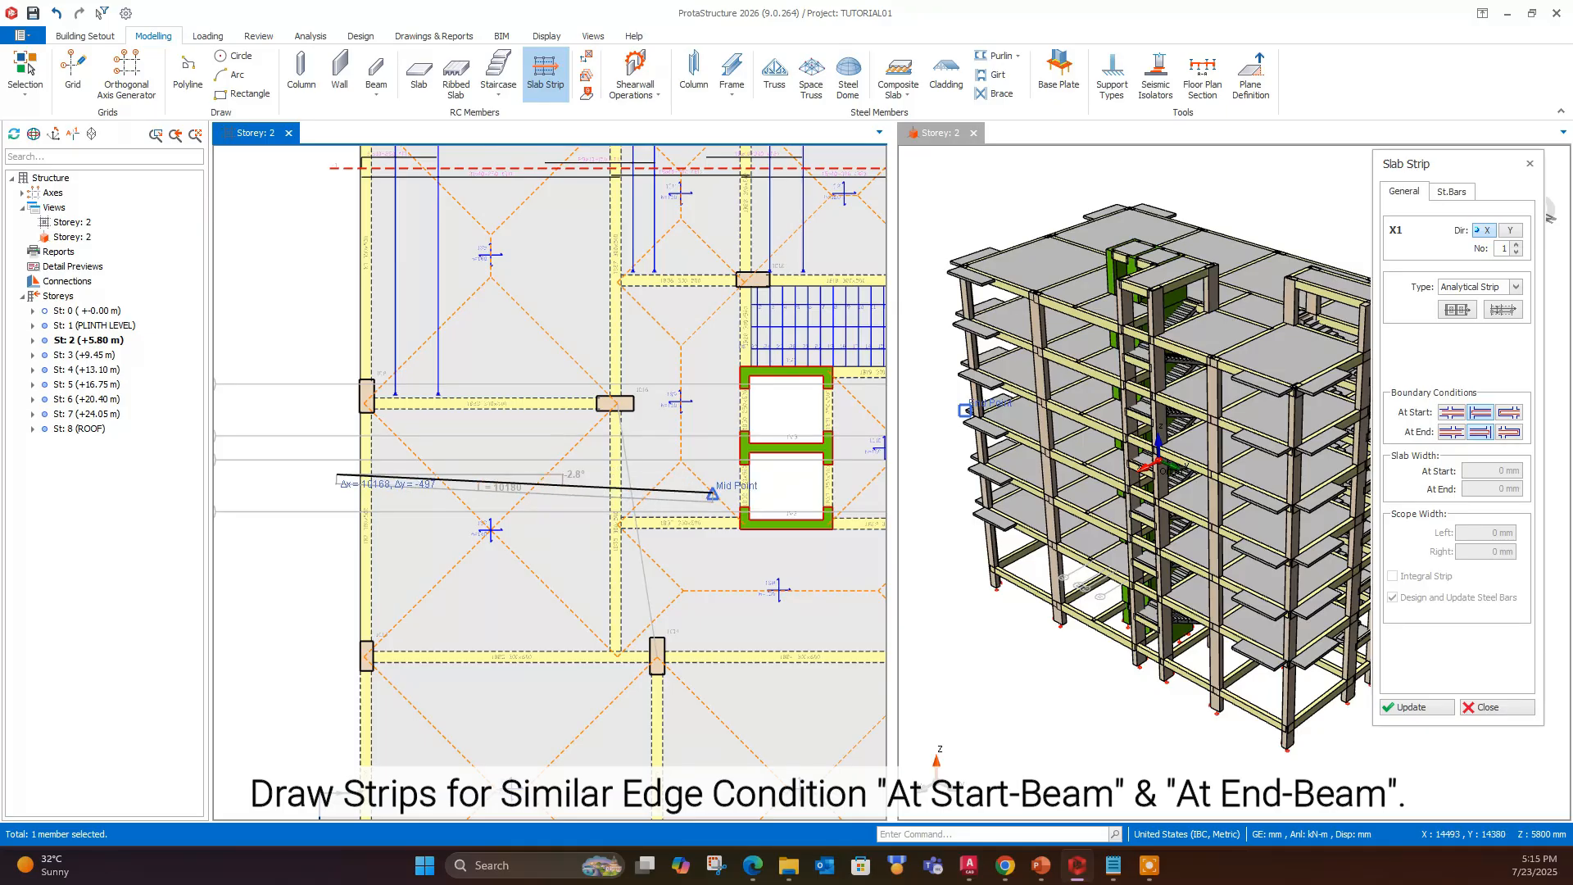
click(766, 473)
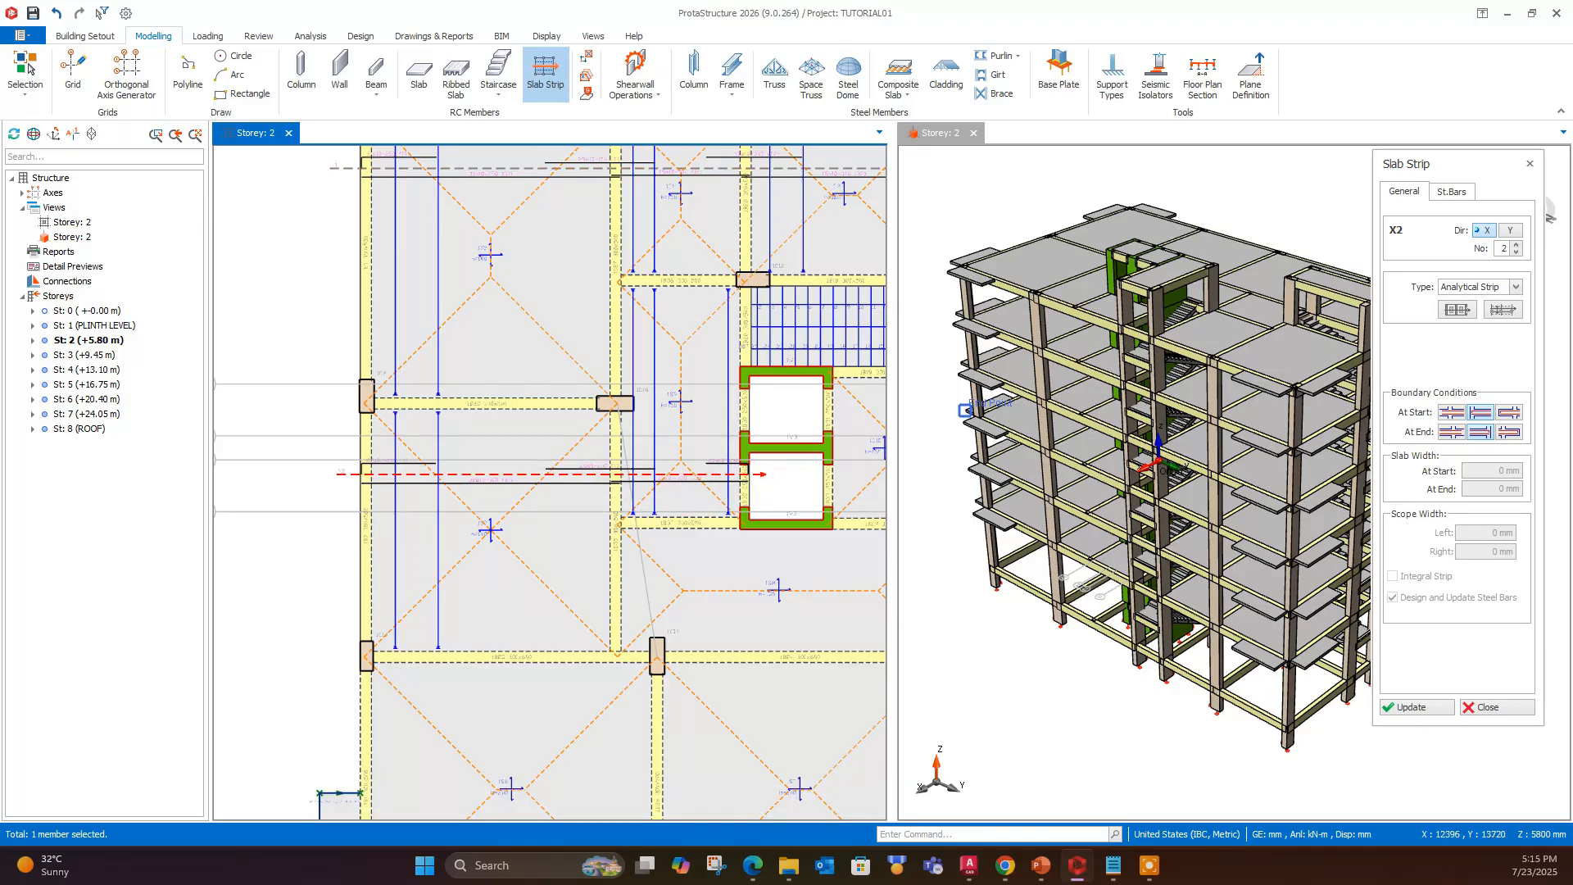
- Draw an X-direction strip with cantilever conditions at start and end across the two lowest bays and their side balconies
scroll(766, 474, down, 2)
middle_drag(766, 474, 665, 301)
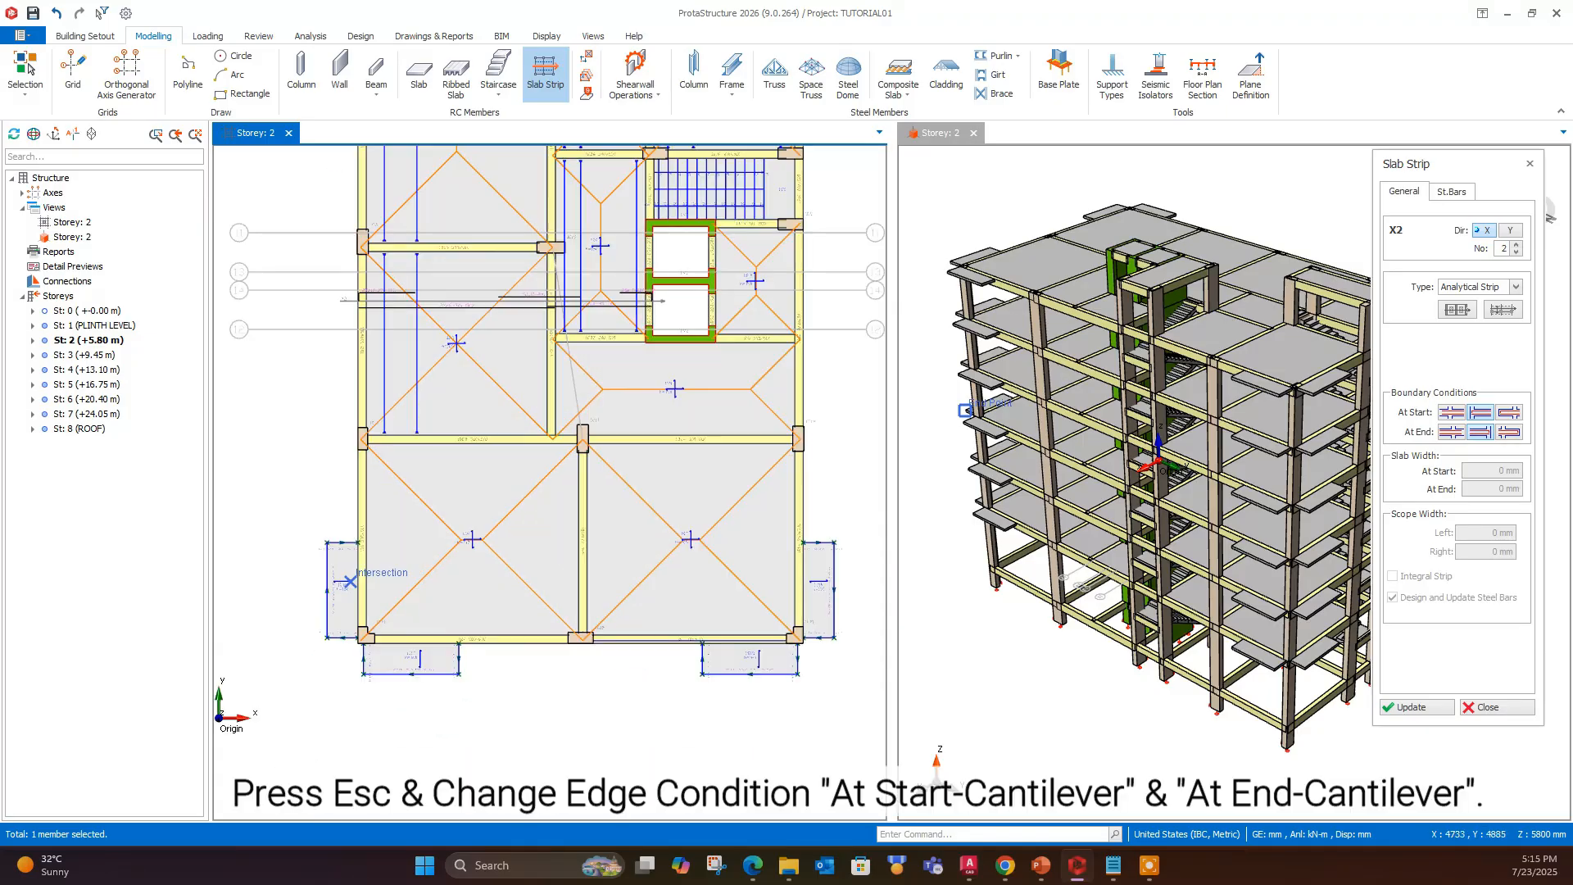
click(1505, 414)
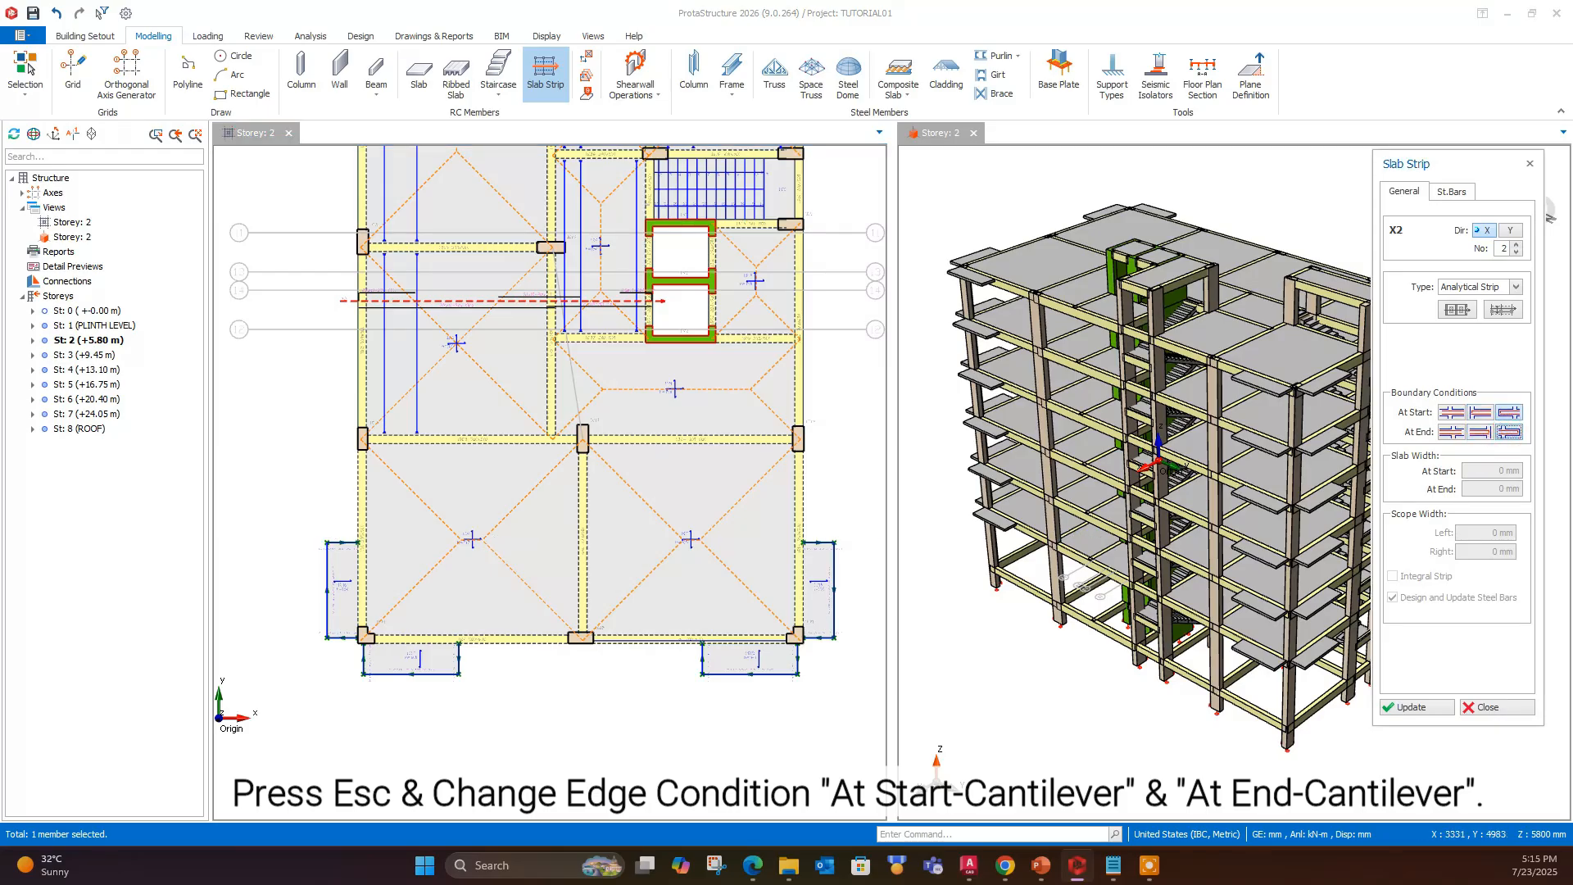
click(312, 579)
click(856, 578)
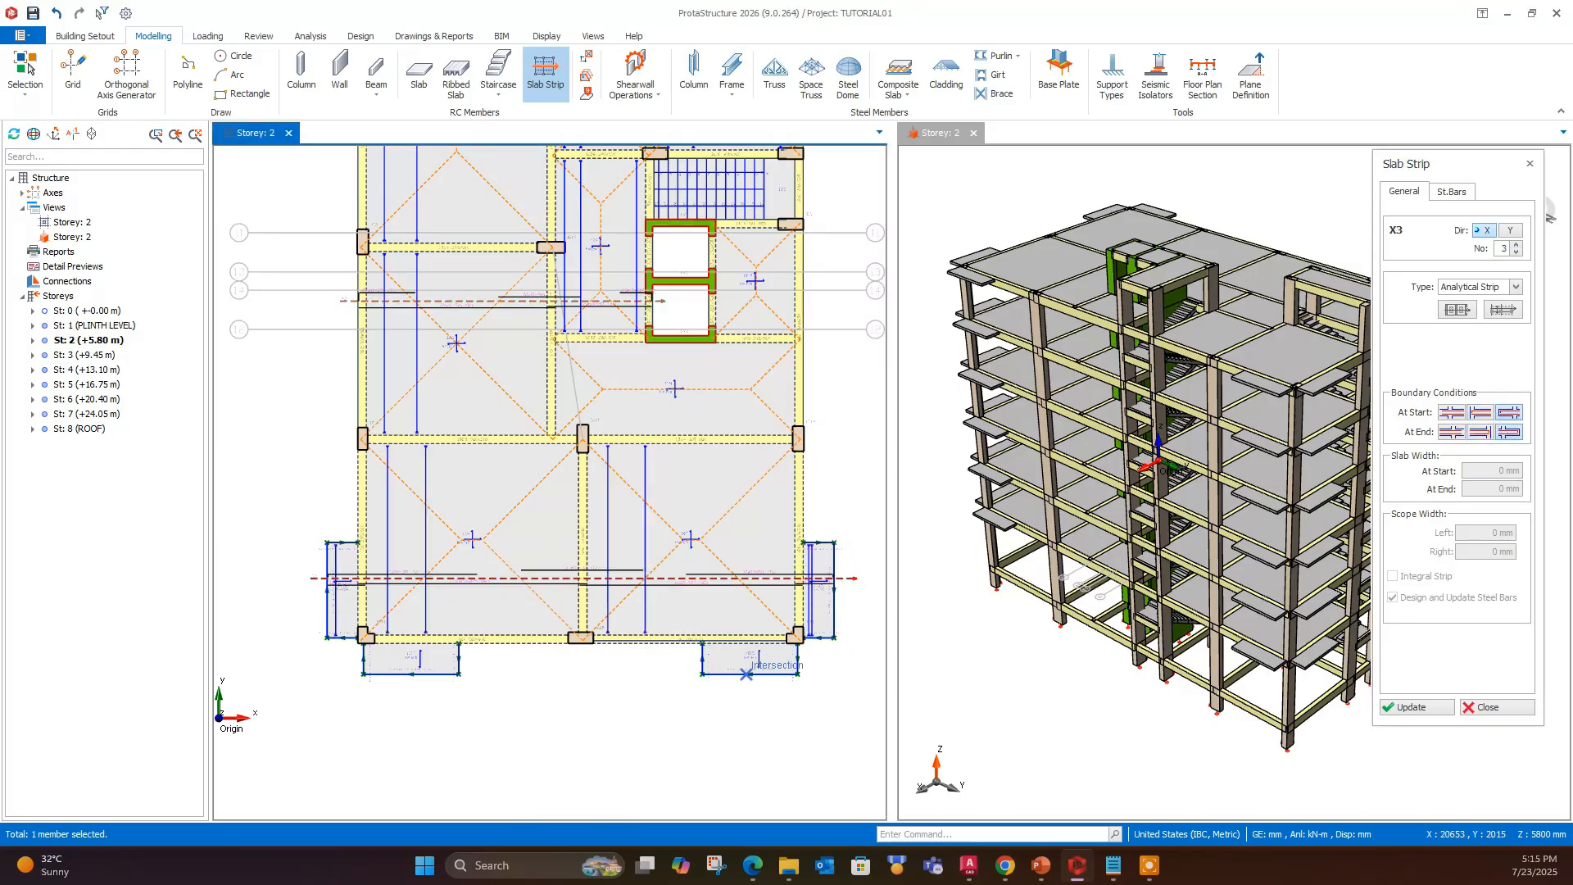
scroll(876, 618, up, 3)
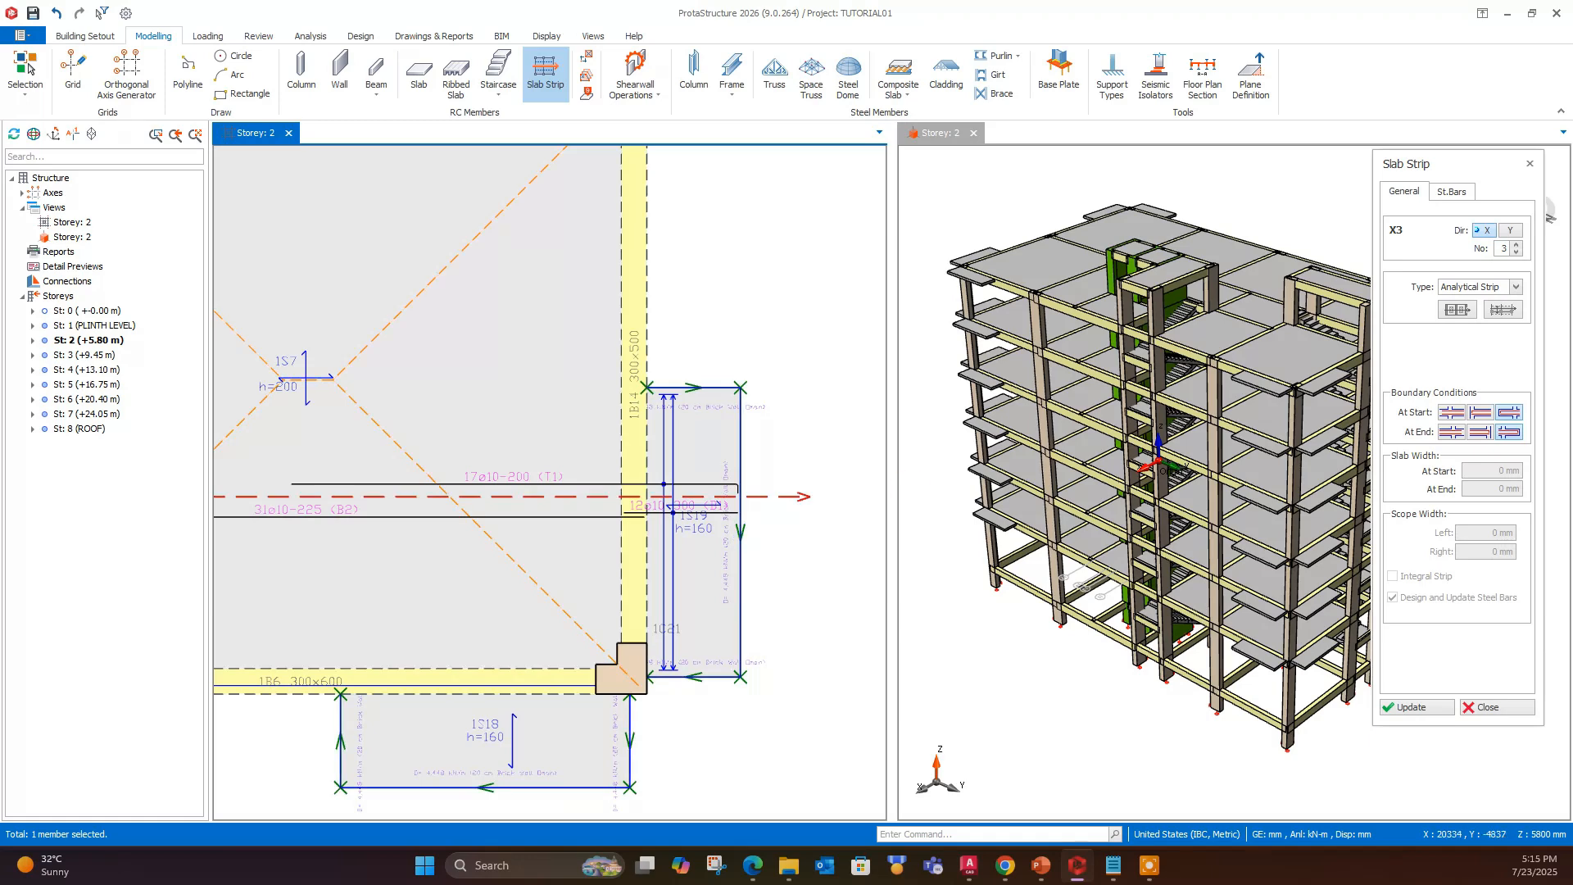
- Try to draw a cantilever-ended X-direction strip about 20700 mm long across the uppermost bays and the stair opening between them
scroll(549, 483, down, 5)
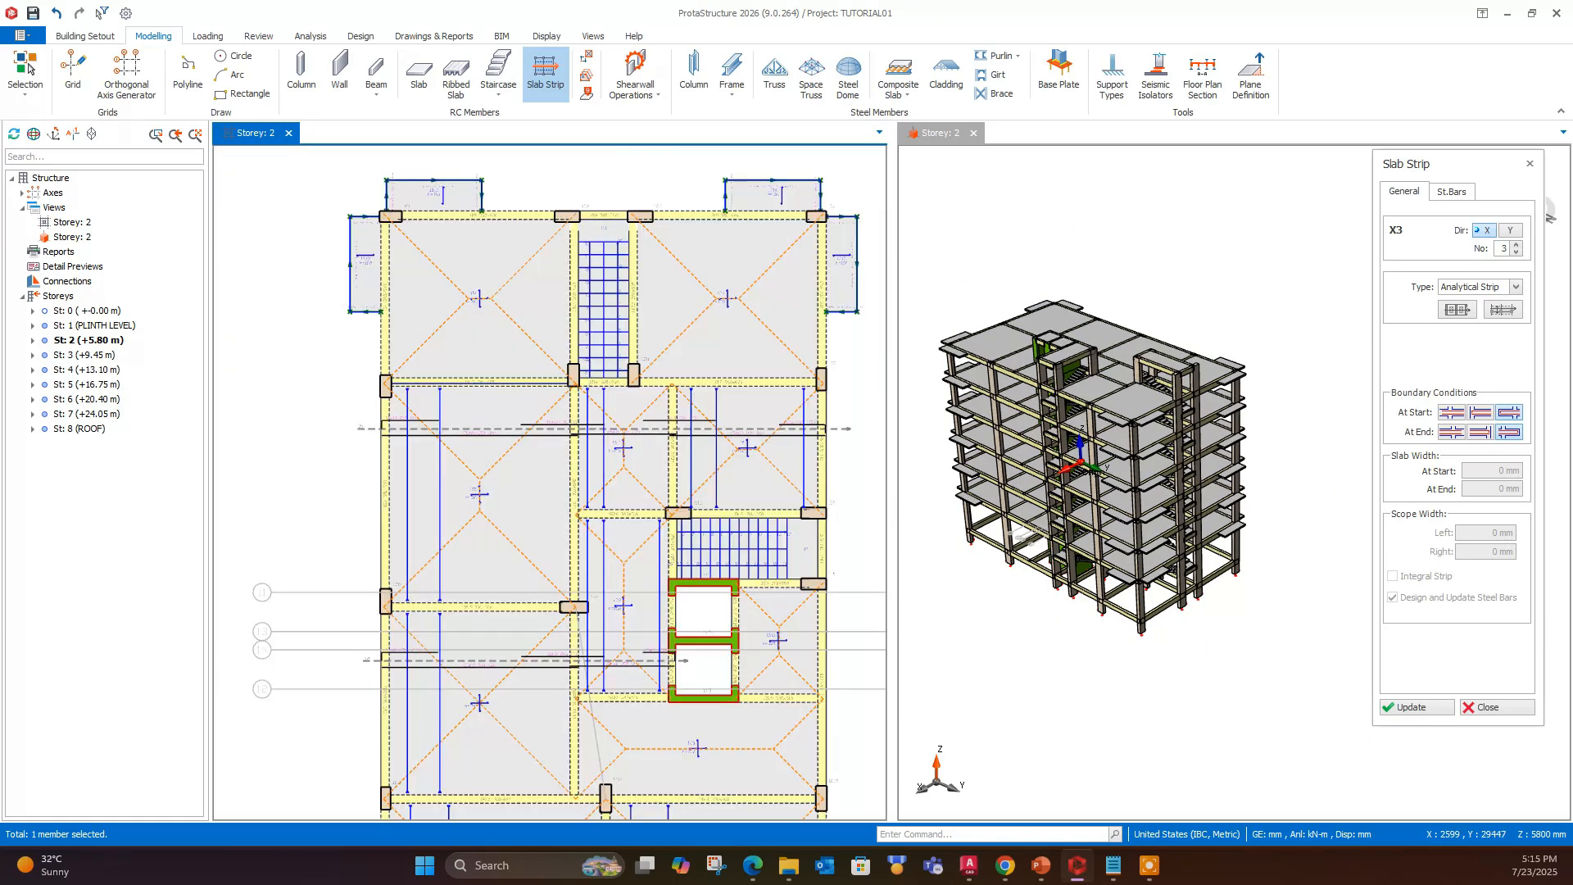
click(313, 258)
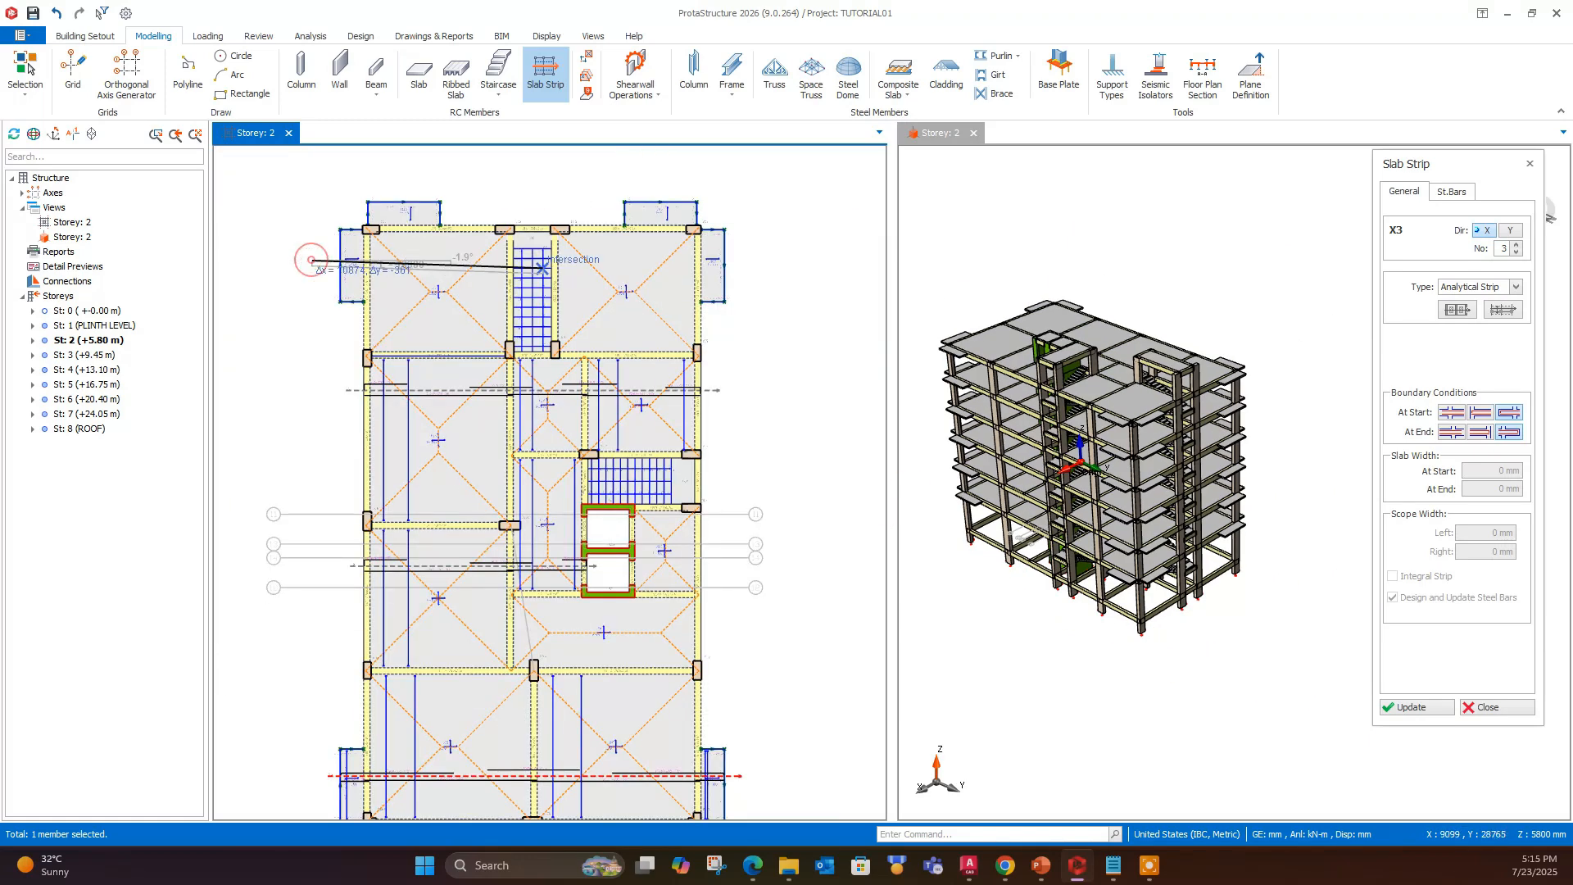
click(751, 258)
click(861, 401)
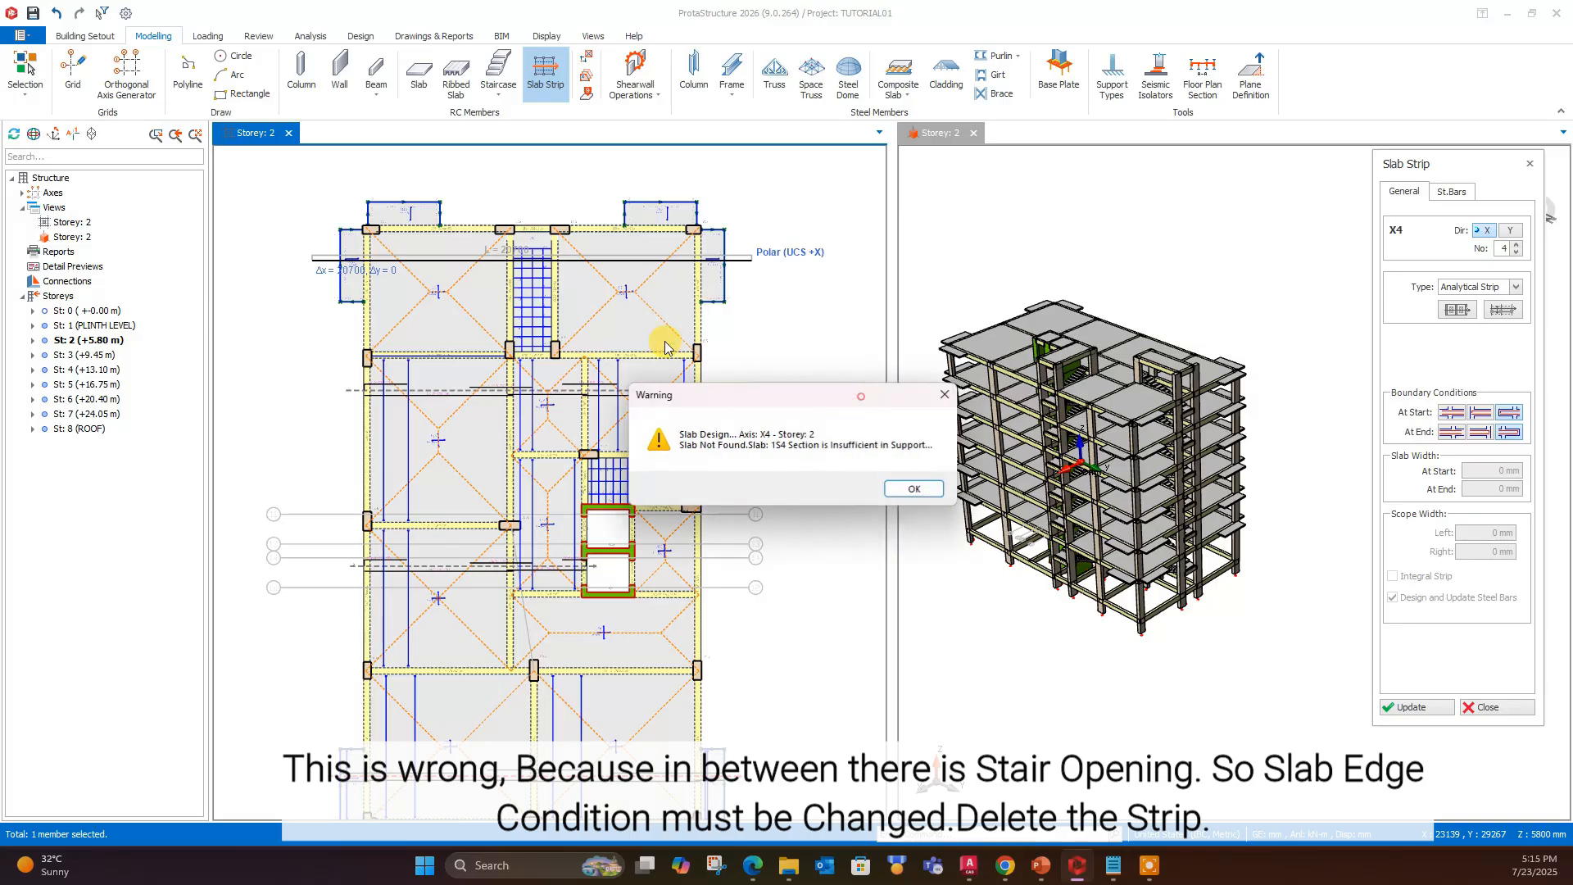
click(901, 487)
scroll(534, 264, up, 3)
scroll(557, 312, down, 3)
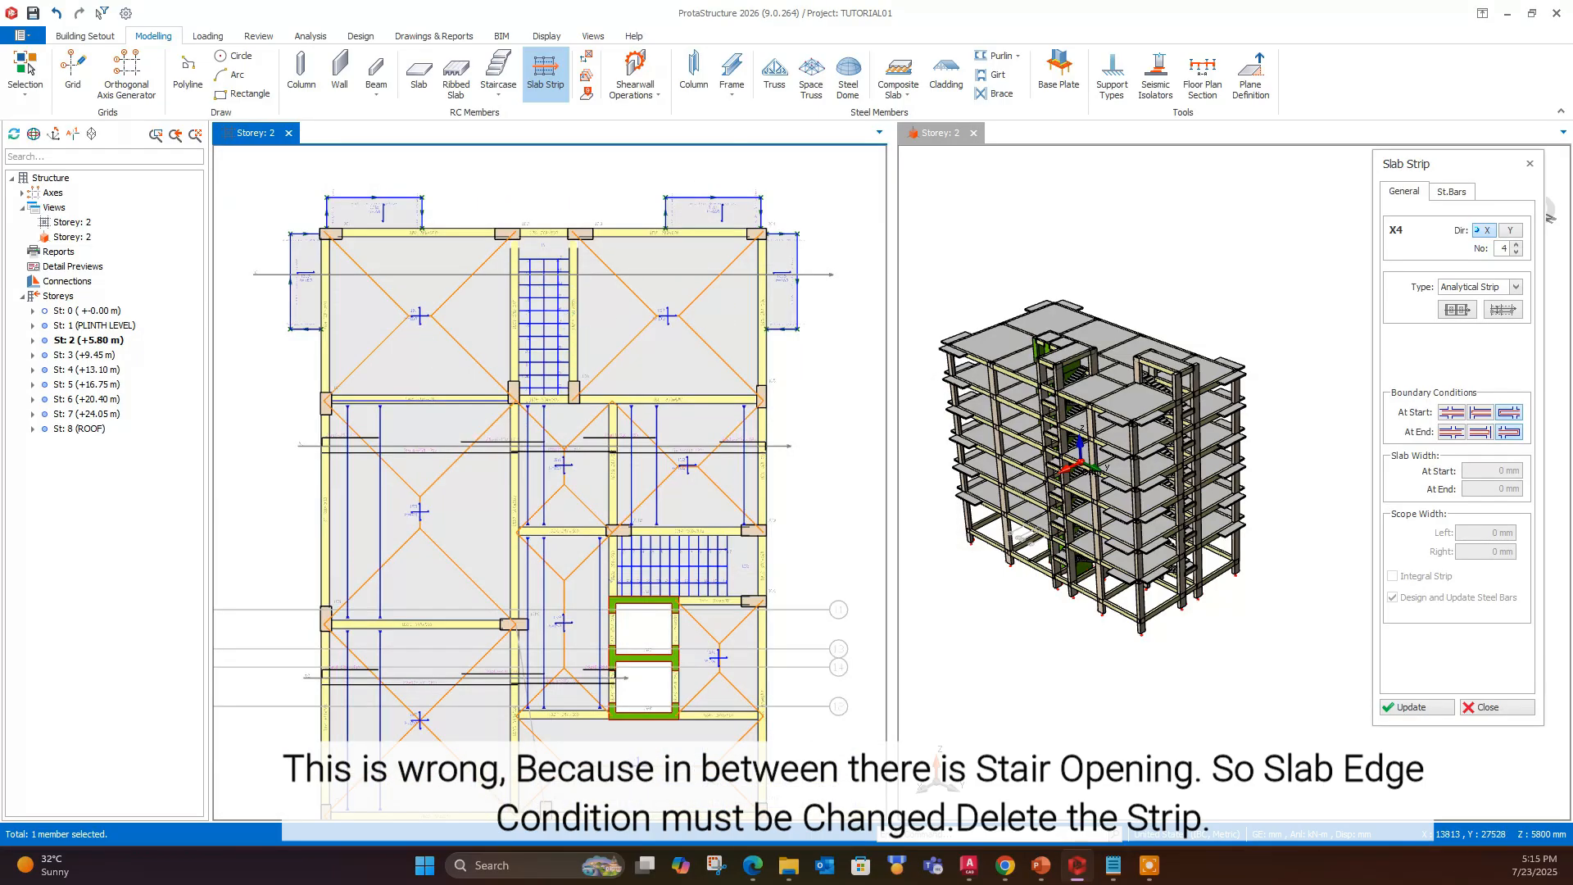
- Delete the strip crossing the upper stair opening, accepting the invalidation of the building analysis results
key(Escape)
click(805, 274)
key(Delete)
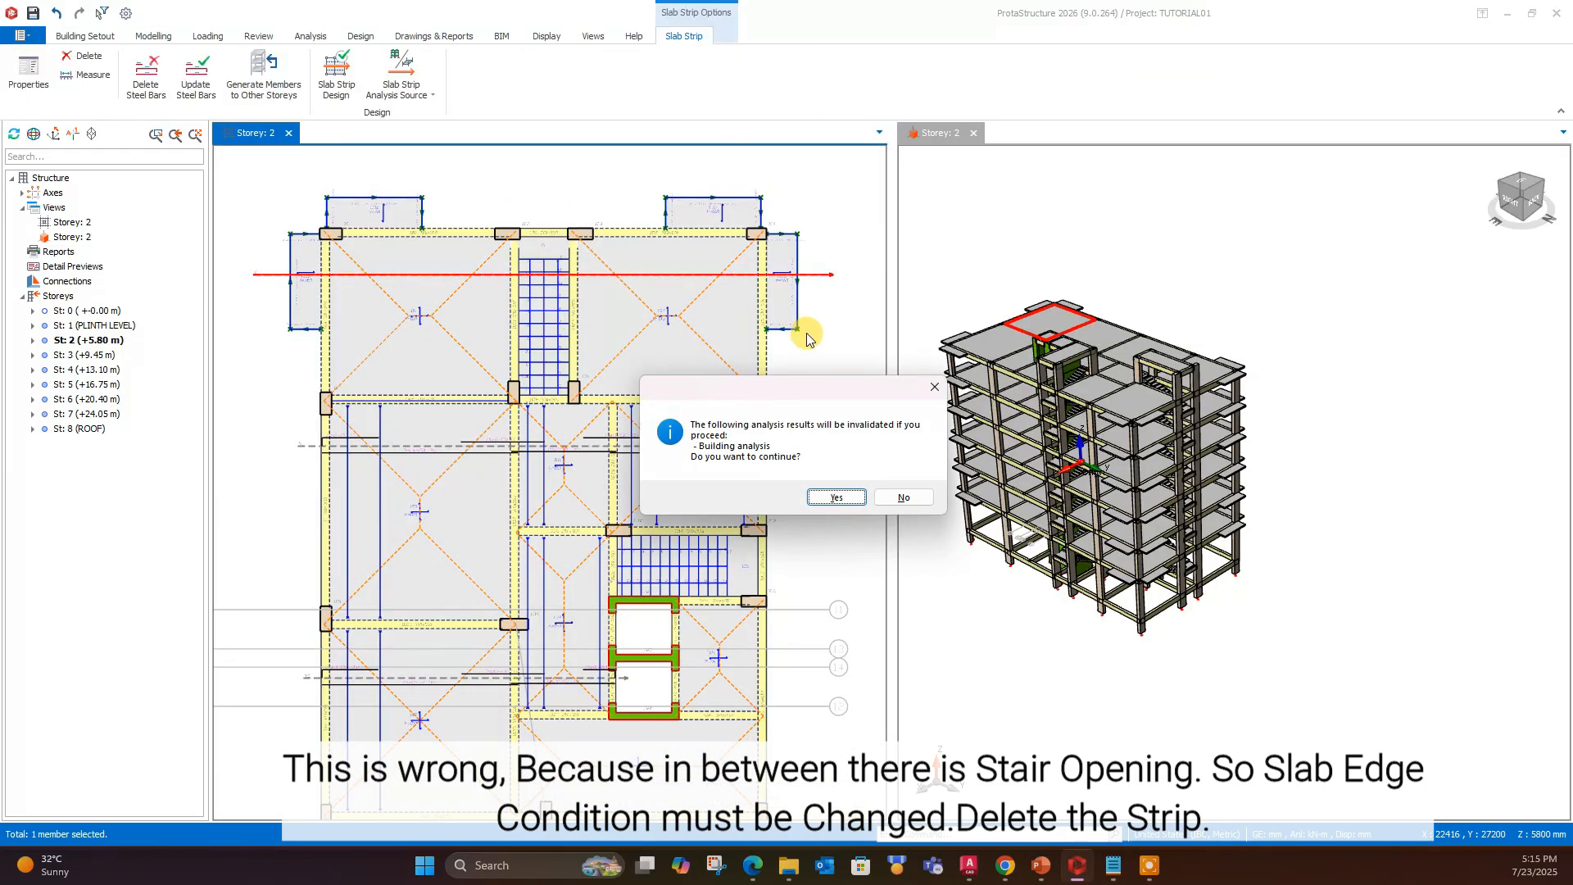
click(835, 497)
- Draw an X-direction strip about 9200 mm long, cantilever start and beam end, from the upper-left balcony to the beam beside the stair
scroll(459, 524, down, 2)
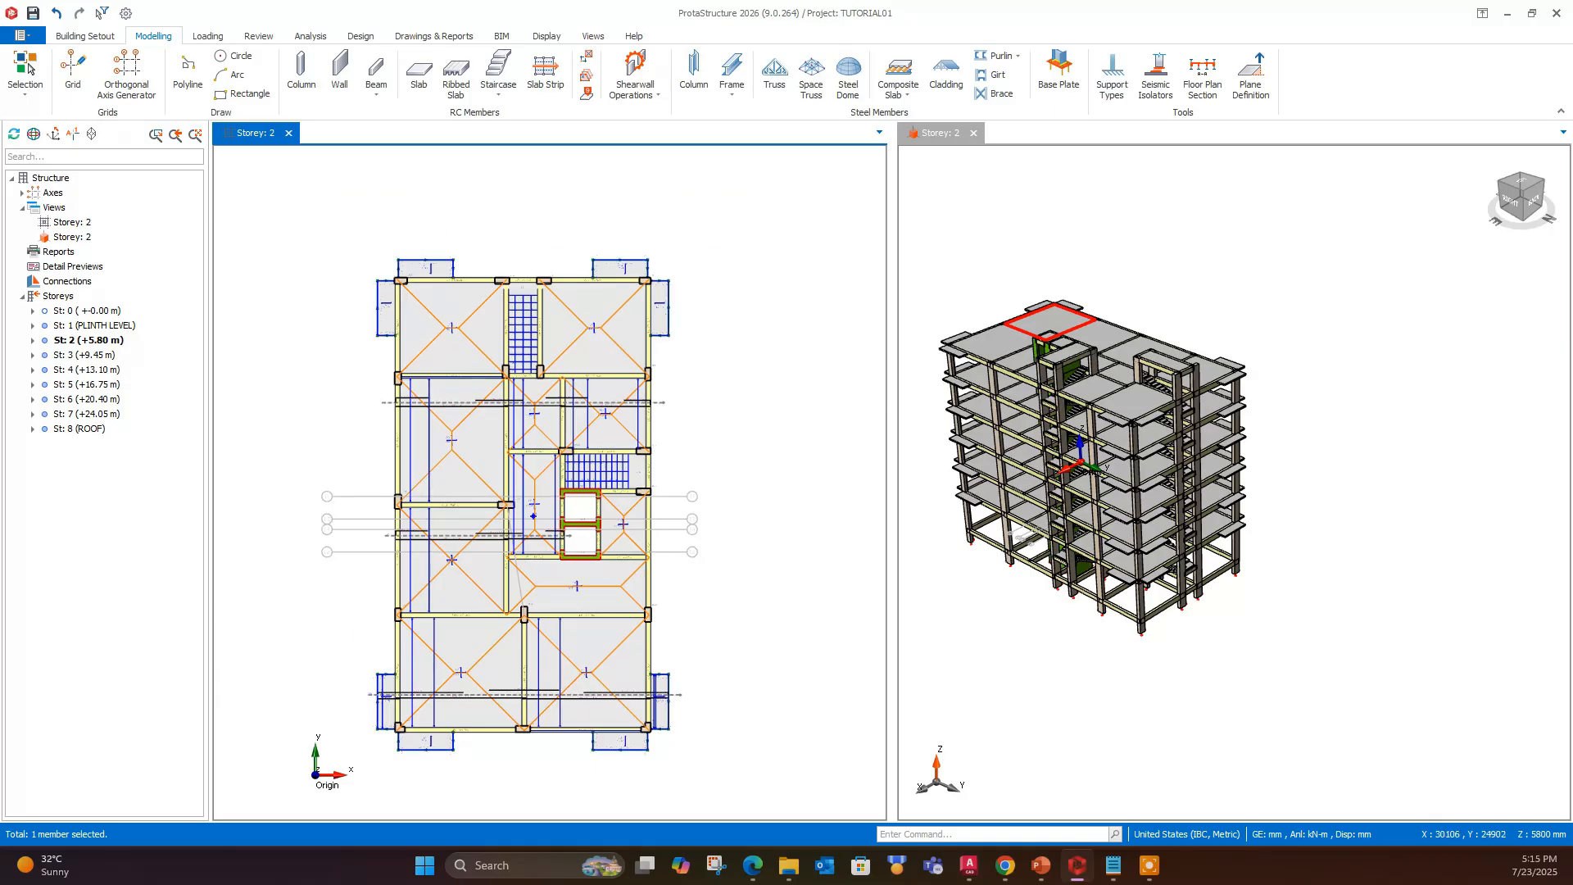
scroll(401, 628, up, 2)
scroll(981, 311, up, 5)
scroll(721, 311, down, 4)
middle_drag(644, 321, 687, 304)
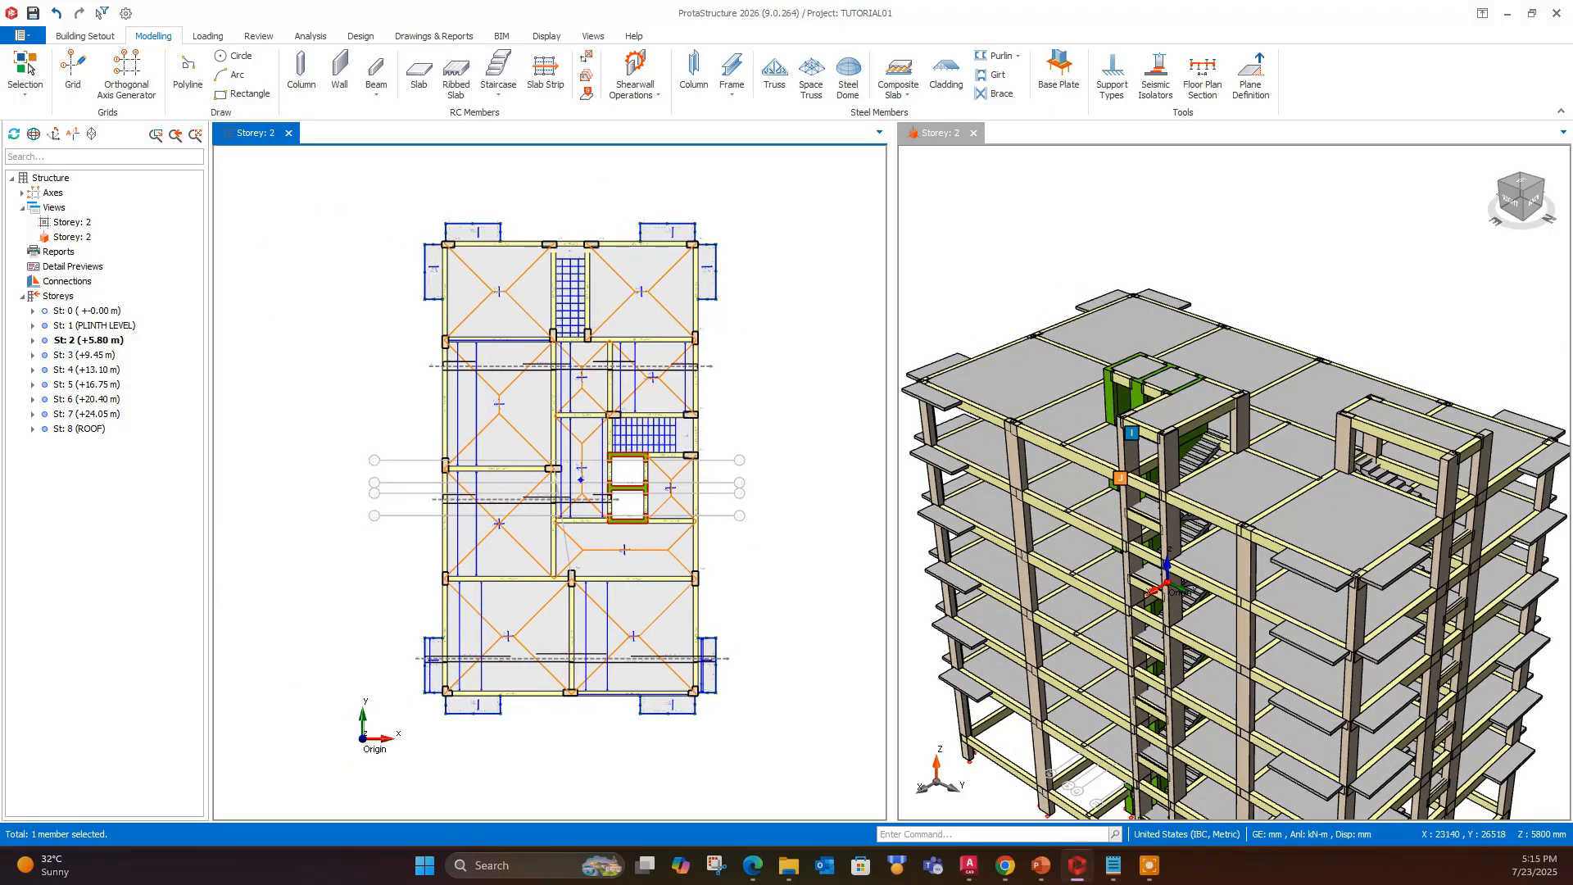
scroll(686, 303, up, 2)
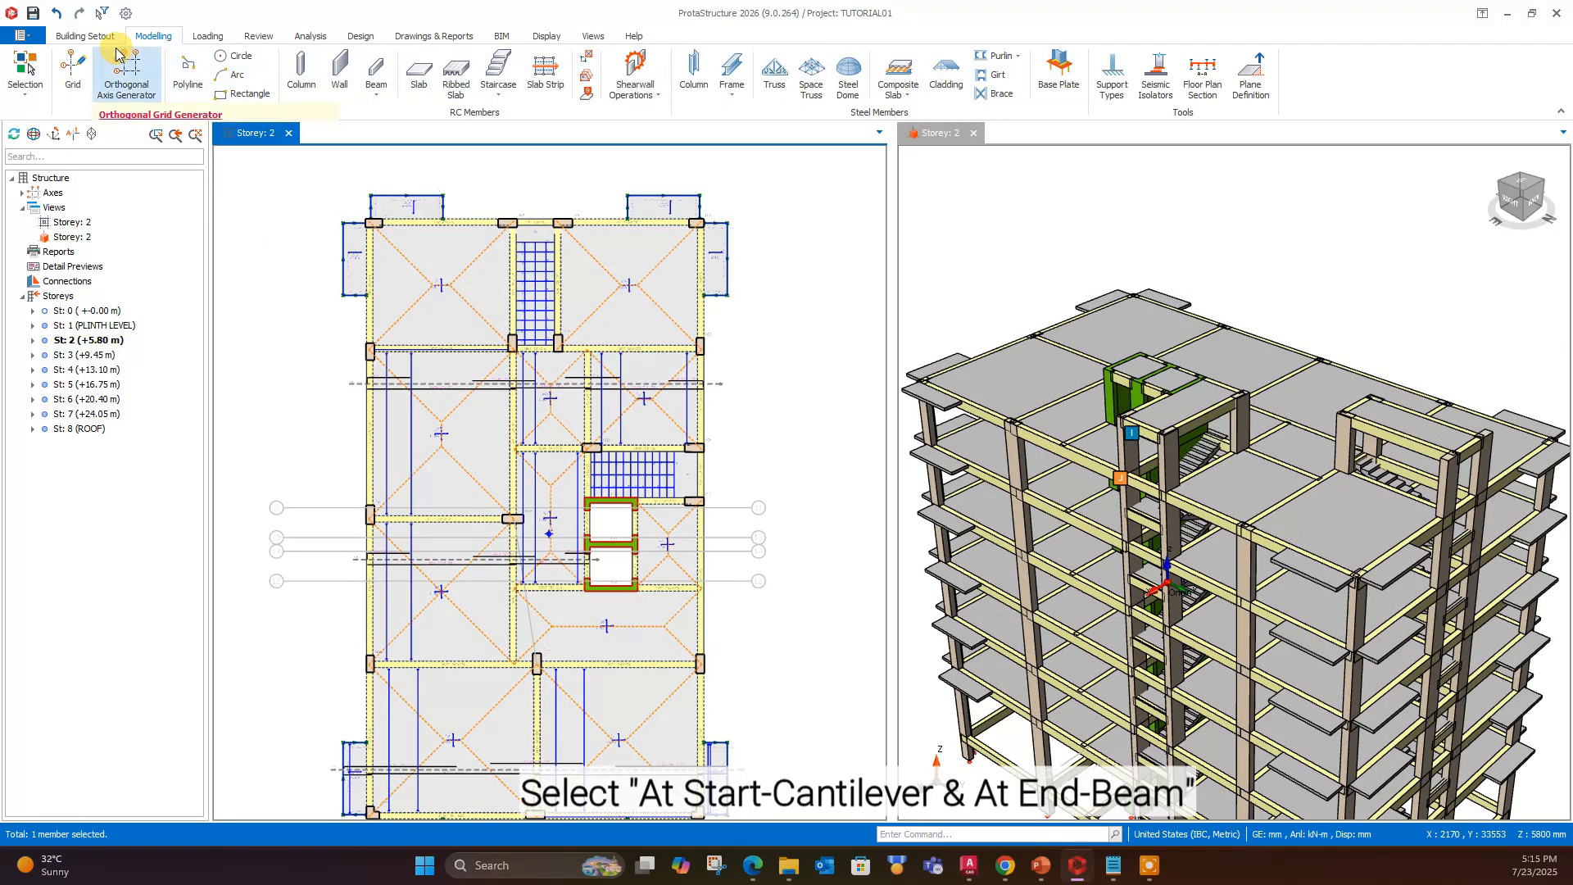
click(566, 78)
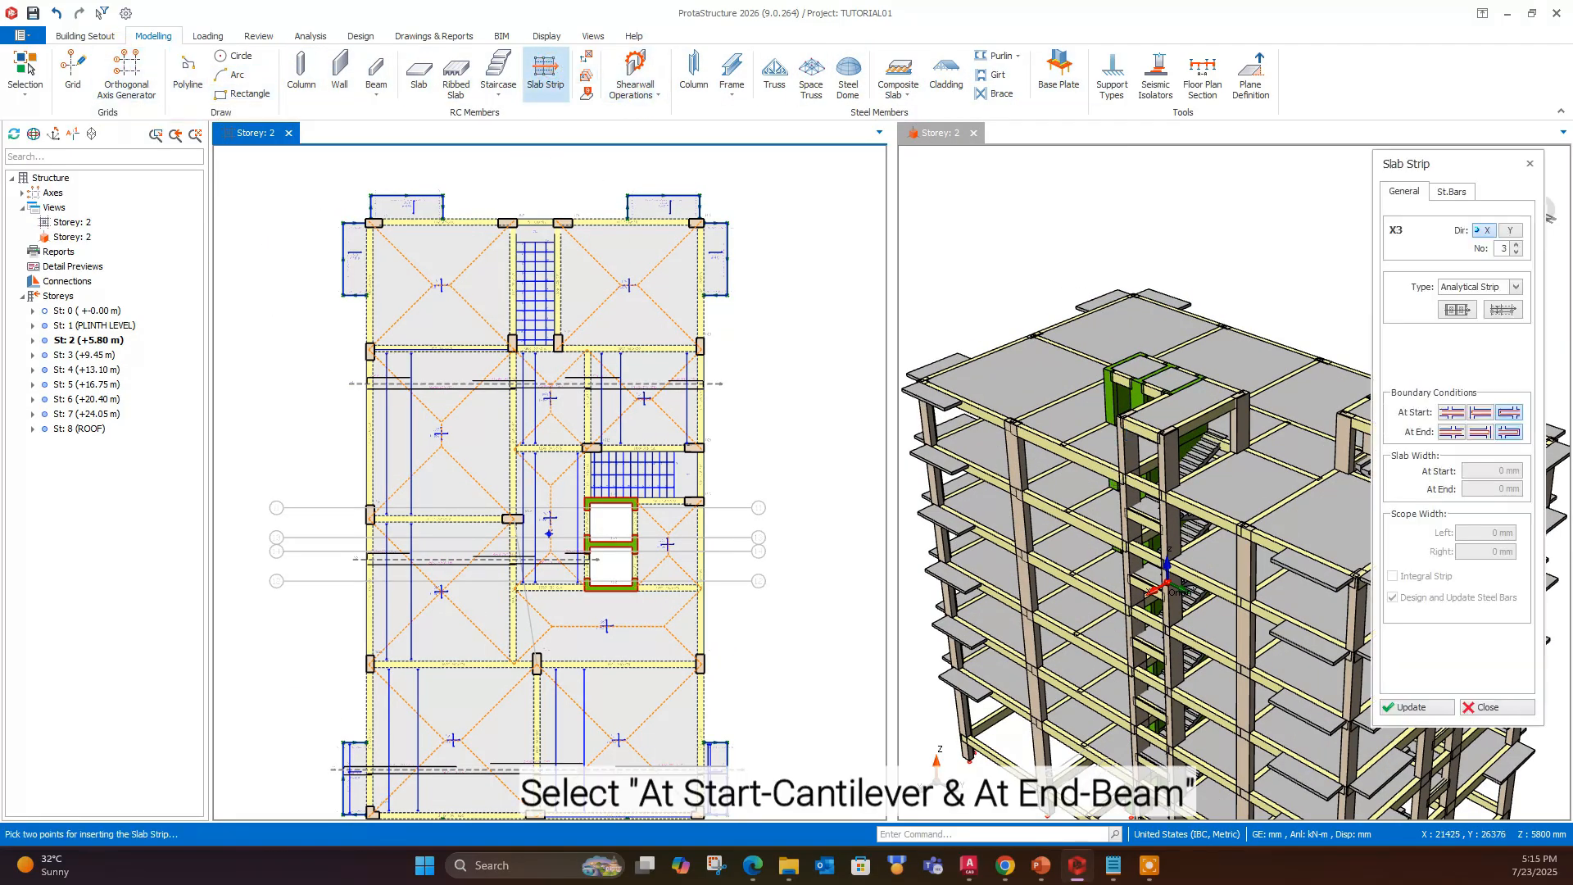
click(1480, 431)
scroll(405, 261, up, 3)
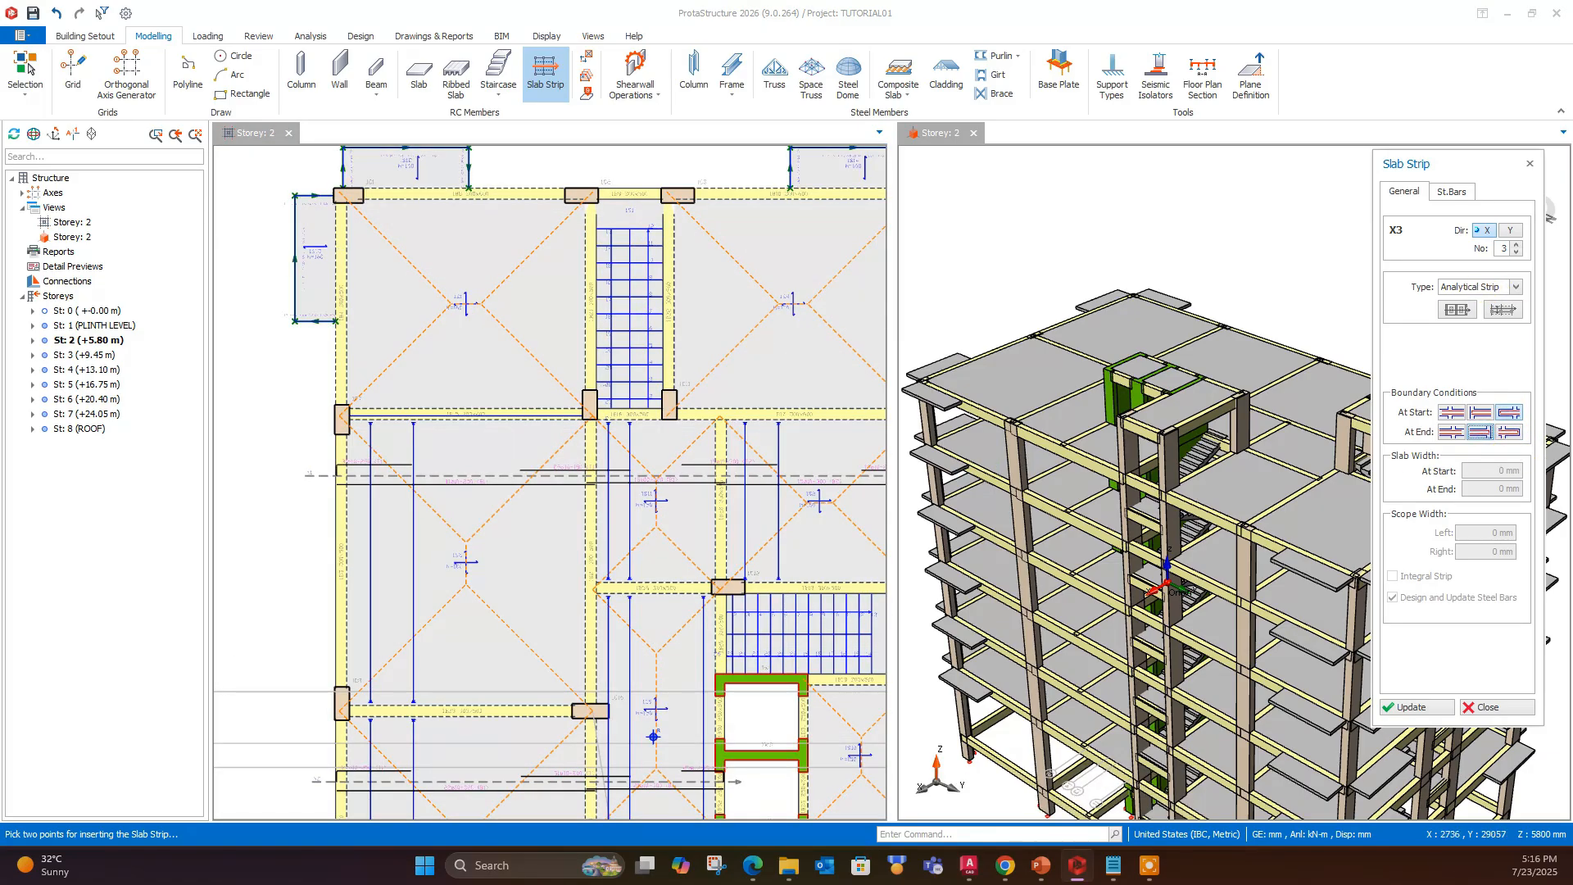
click(246, 259)
scroll(611, 263, up, 1)
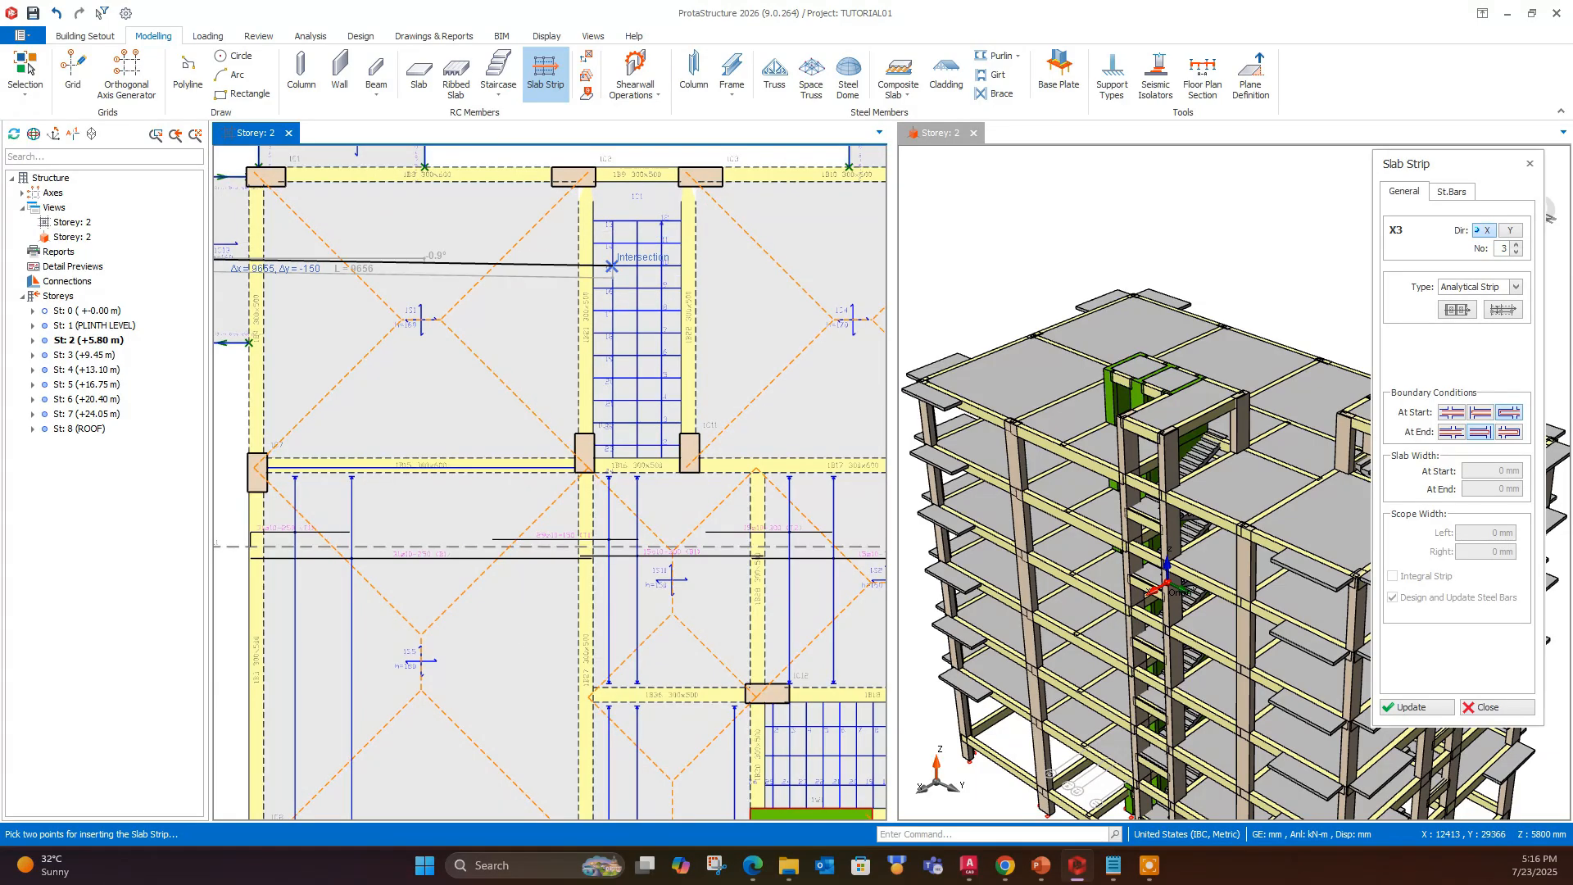
scroll(612, 266, up, 2)
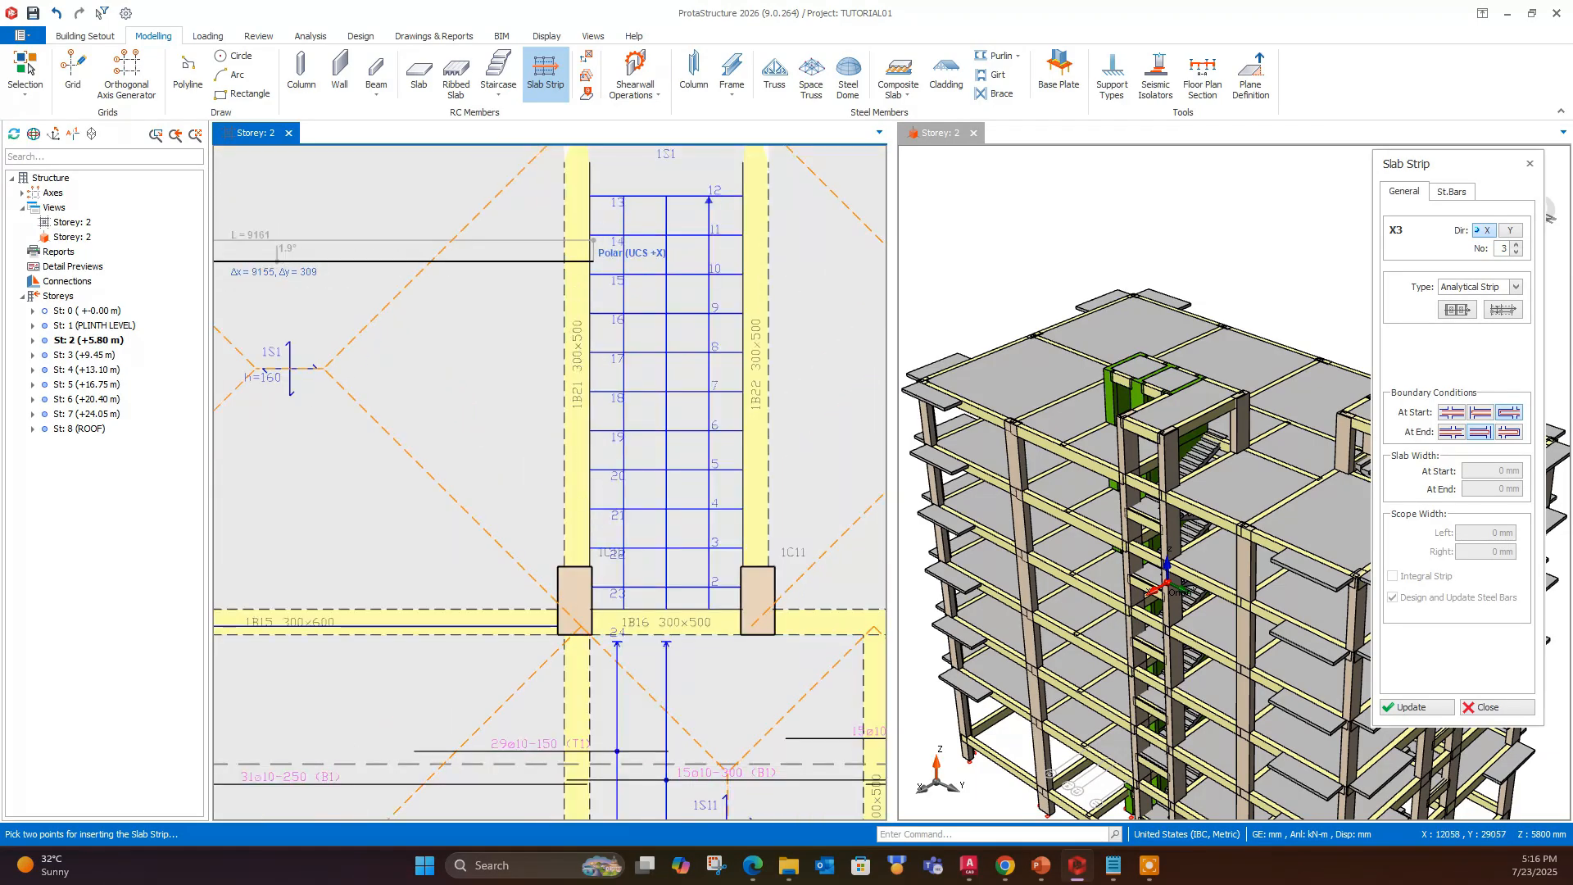
click(599, 293)
- Draw an X-direction strip with beam start and cantilever end from beam 1B22 beside the stair across the upper-right slab and balcony
scroll(599, 293, down, 5)
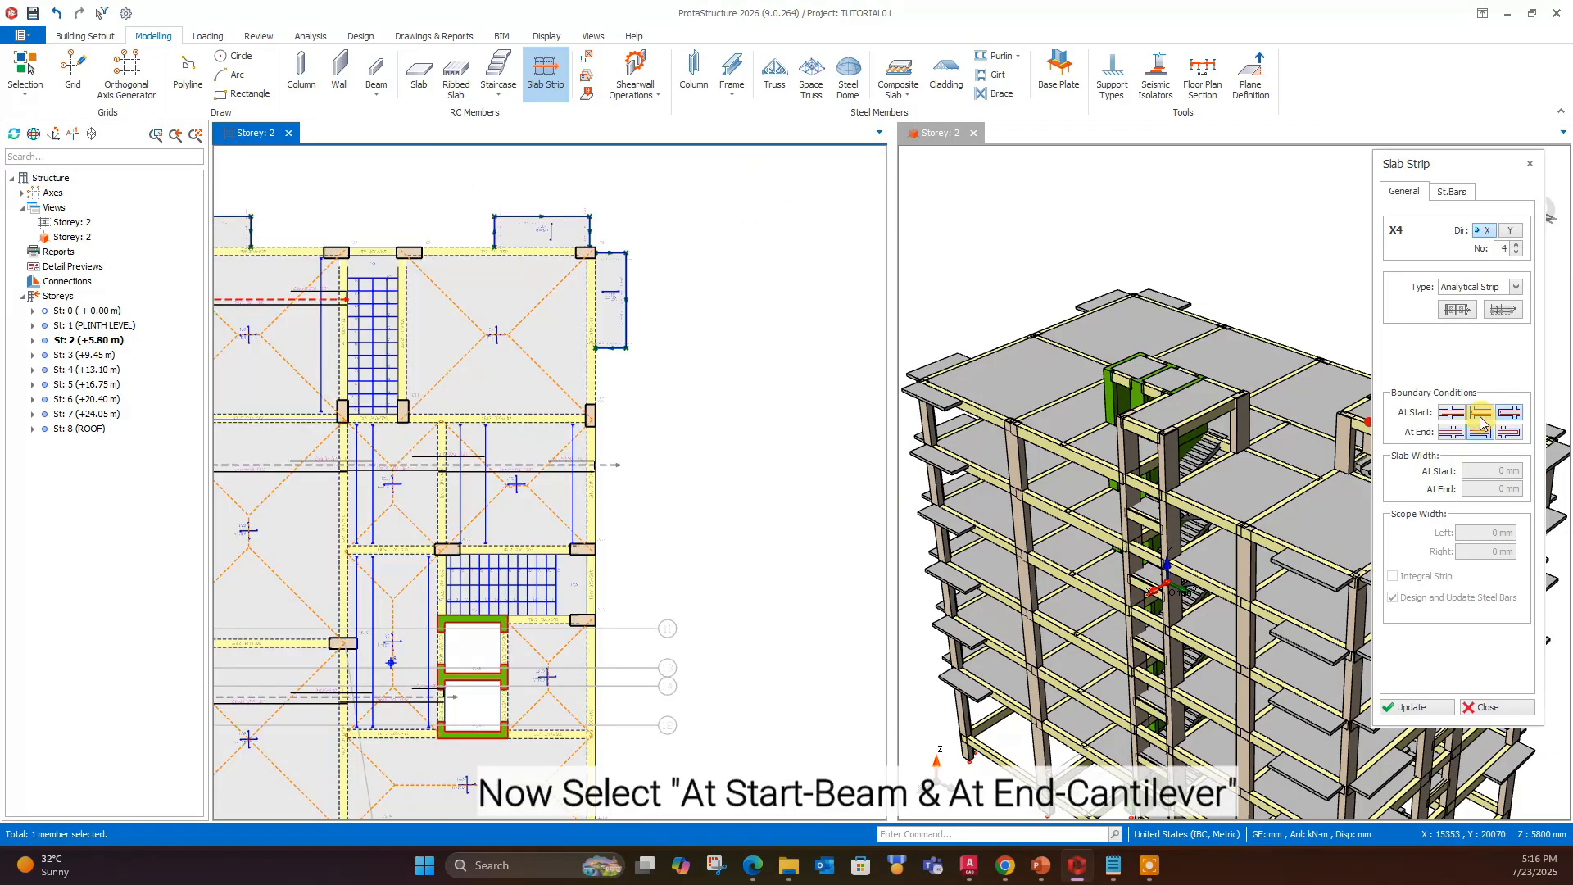
click(1480, 414)
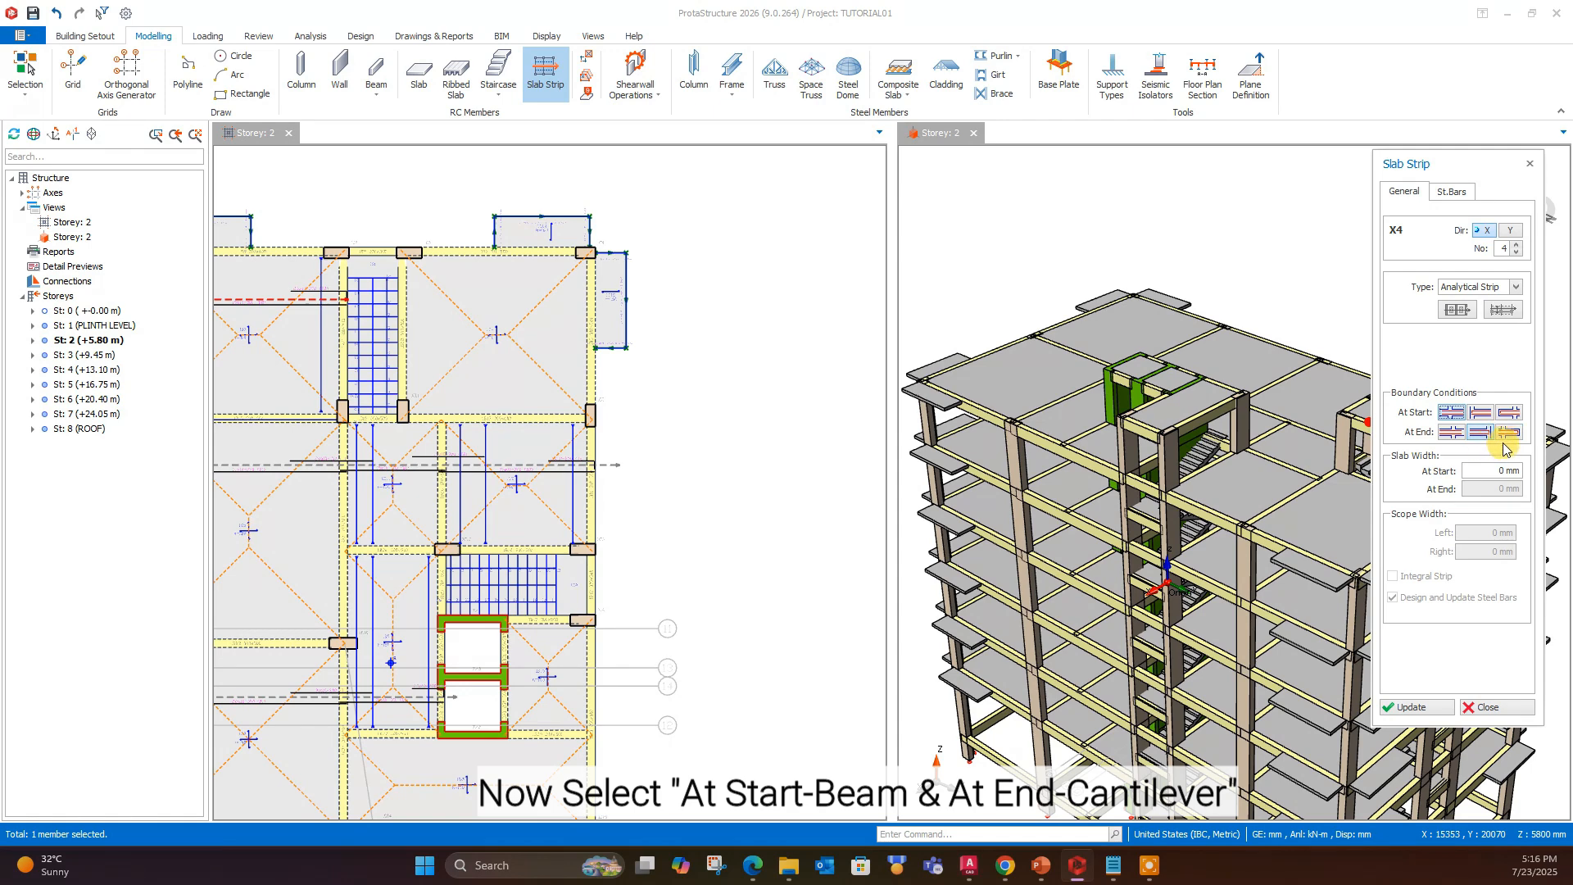
click(1509, 432)
scroll(398, 492, up, 5)
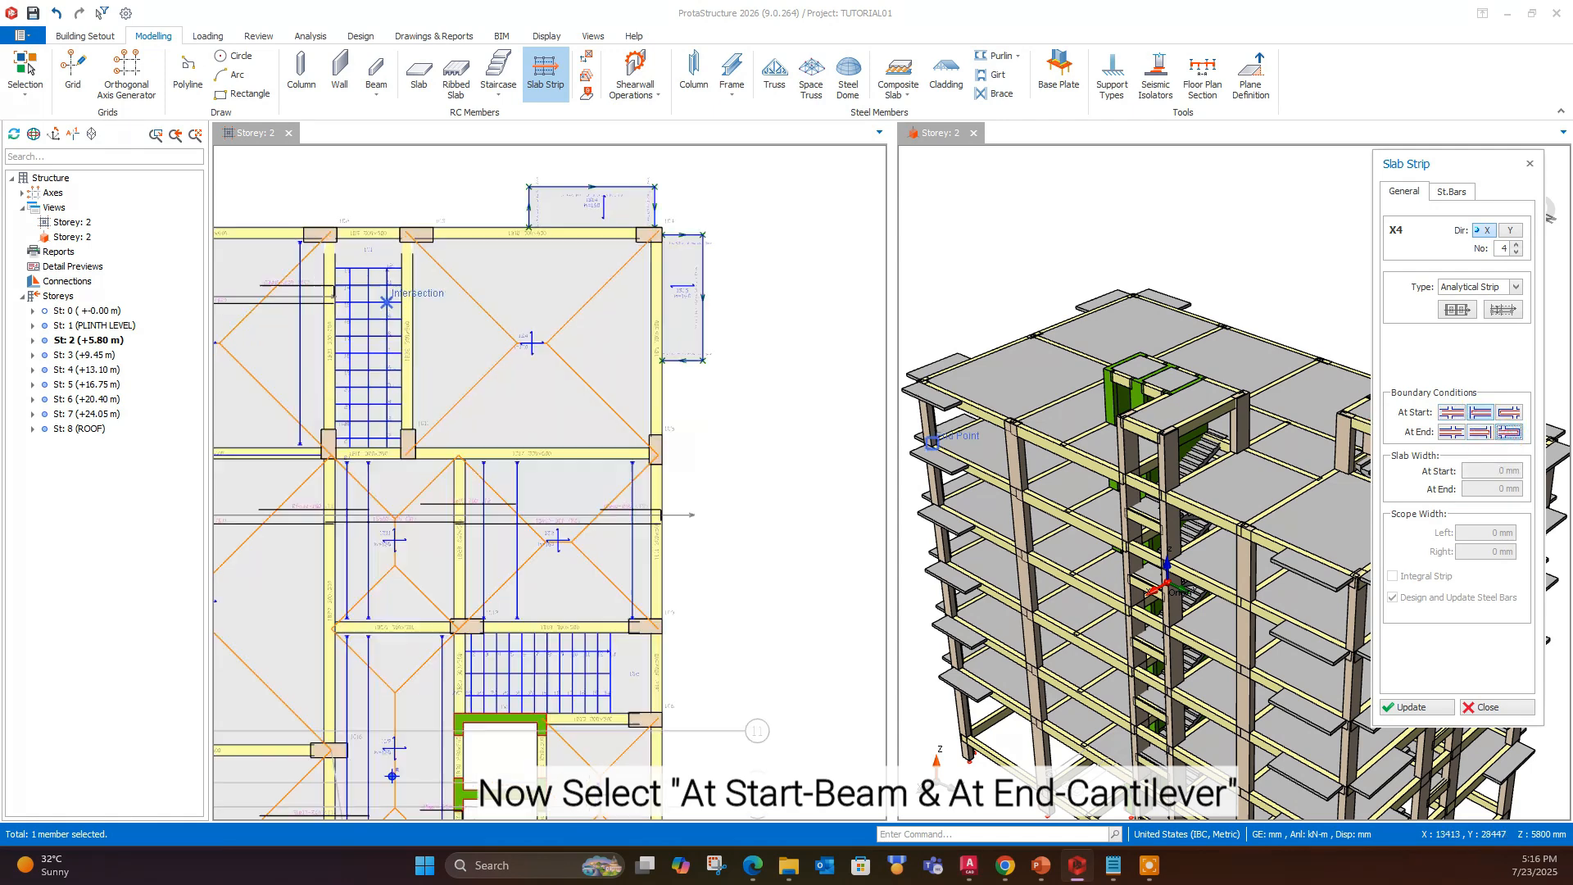
scroll(413, 299, up, 3)
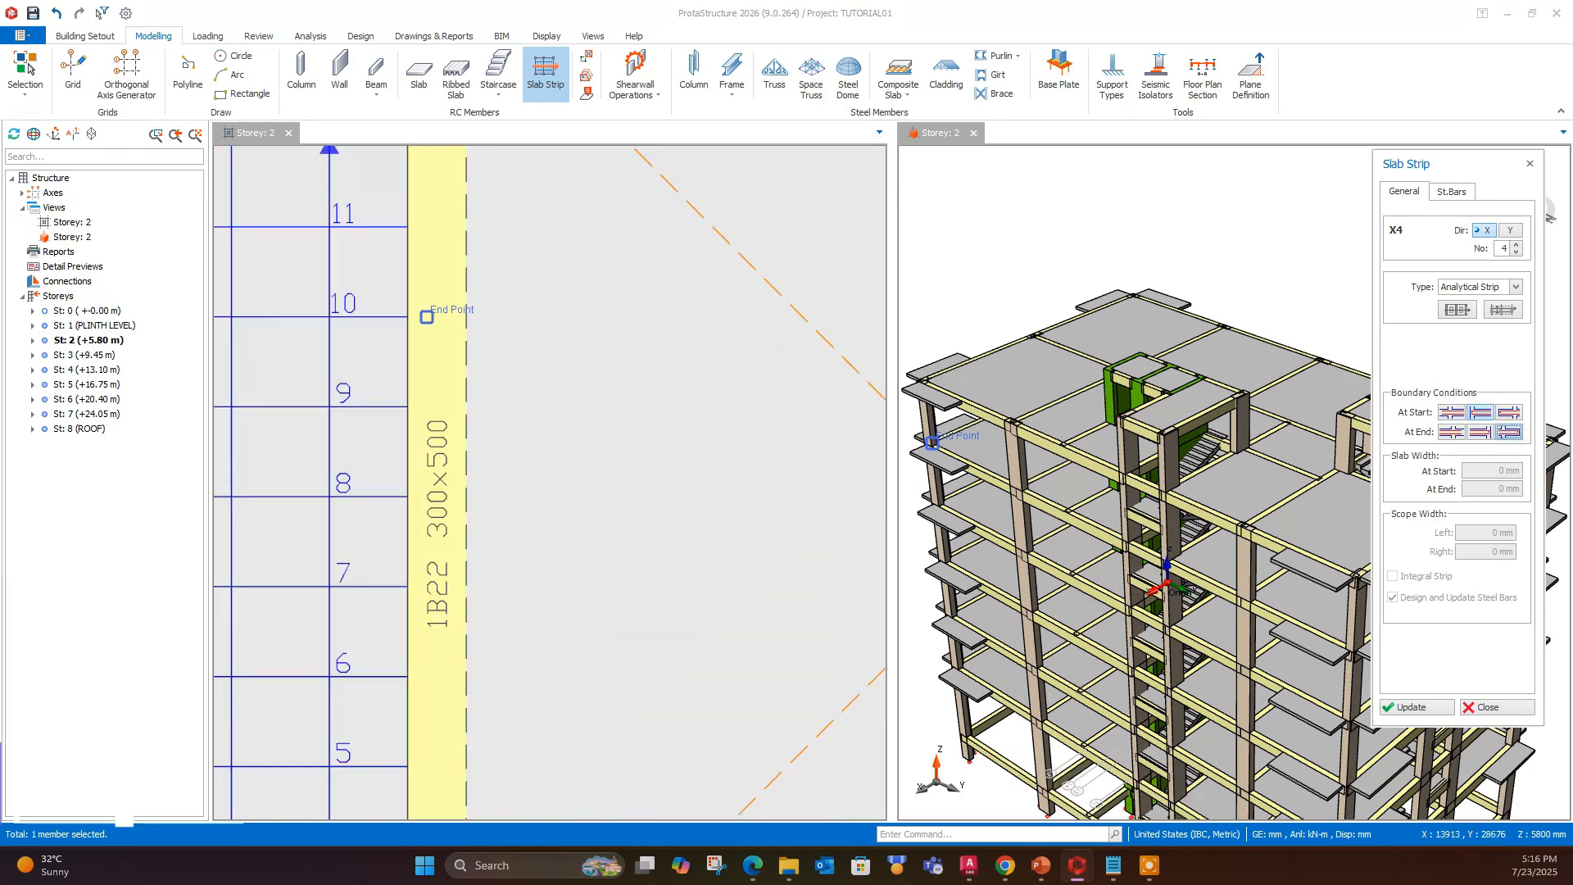
click(427, 317)
scroll(465, 387, down, 5)
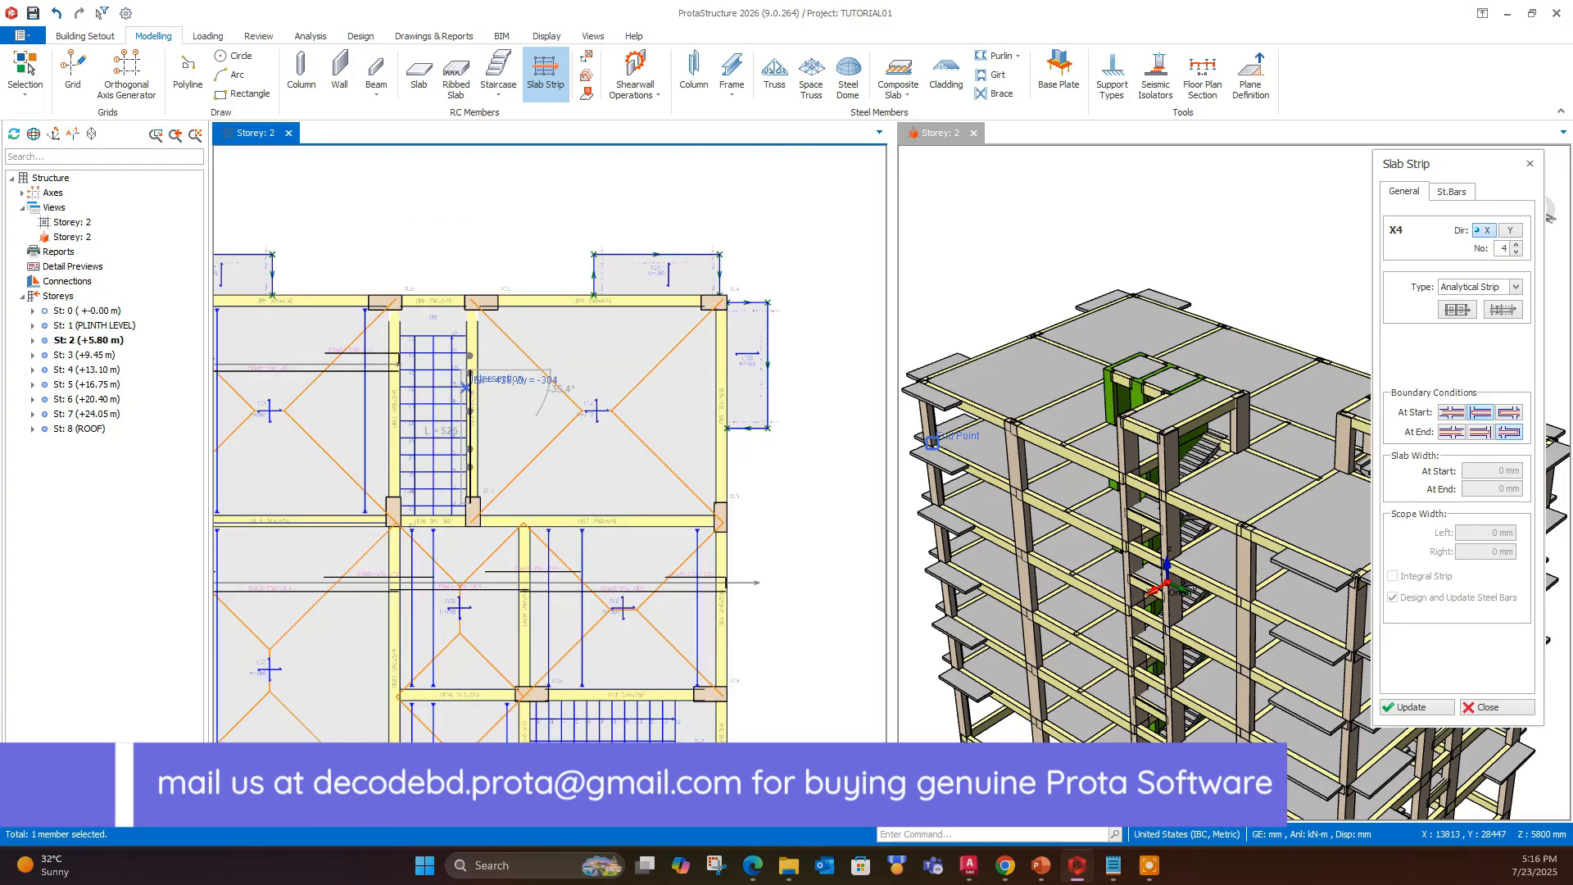
click(770, 364)
- Draw a Y-direction strip with cantilever conditions at both ends through all the left-hand bays and their end balconies
scroll(646, 312, down, 5)
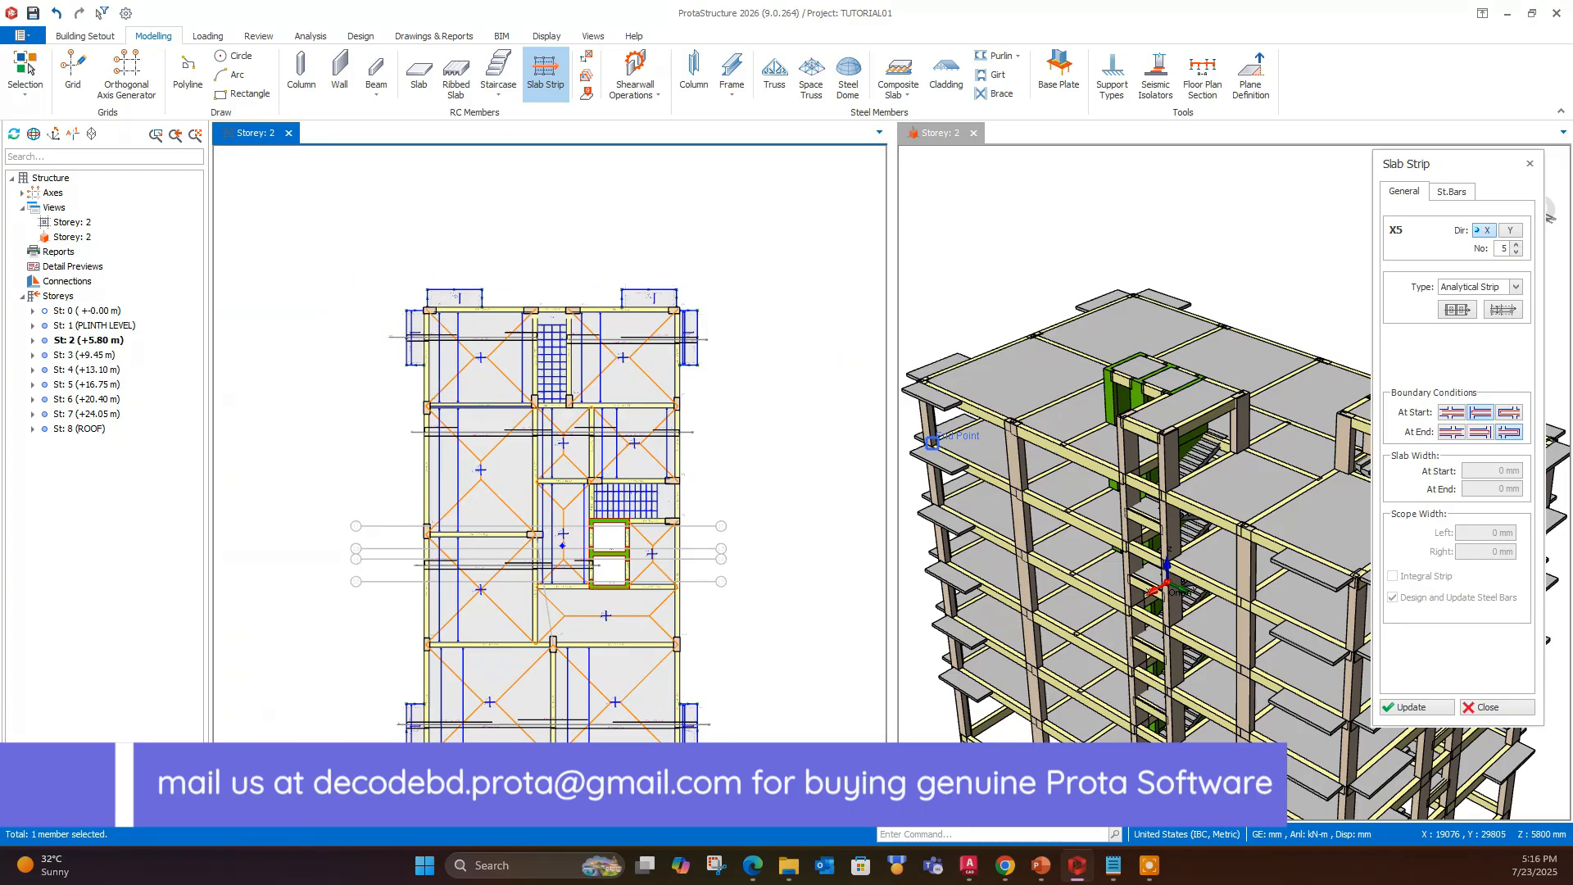
click(1509, 230)
scroll(555, 473, up, 3)
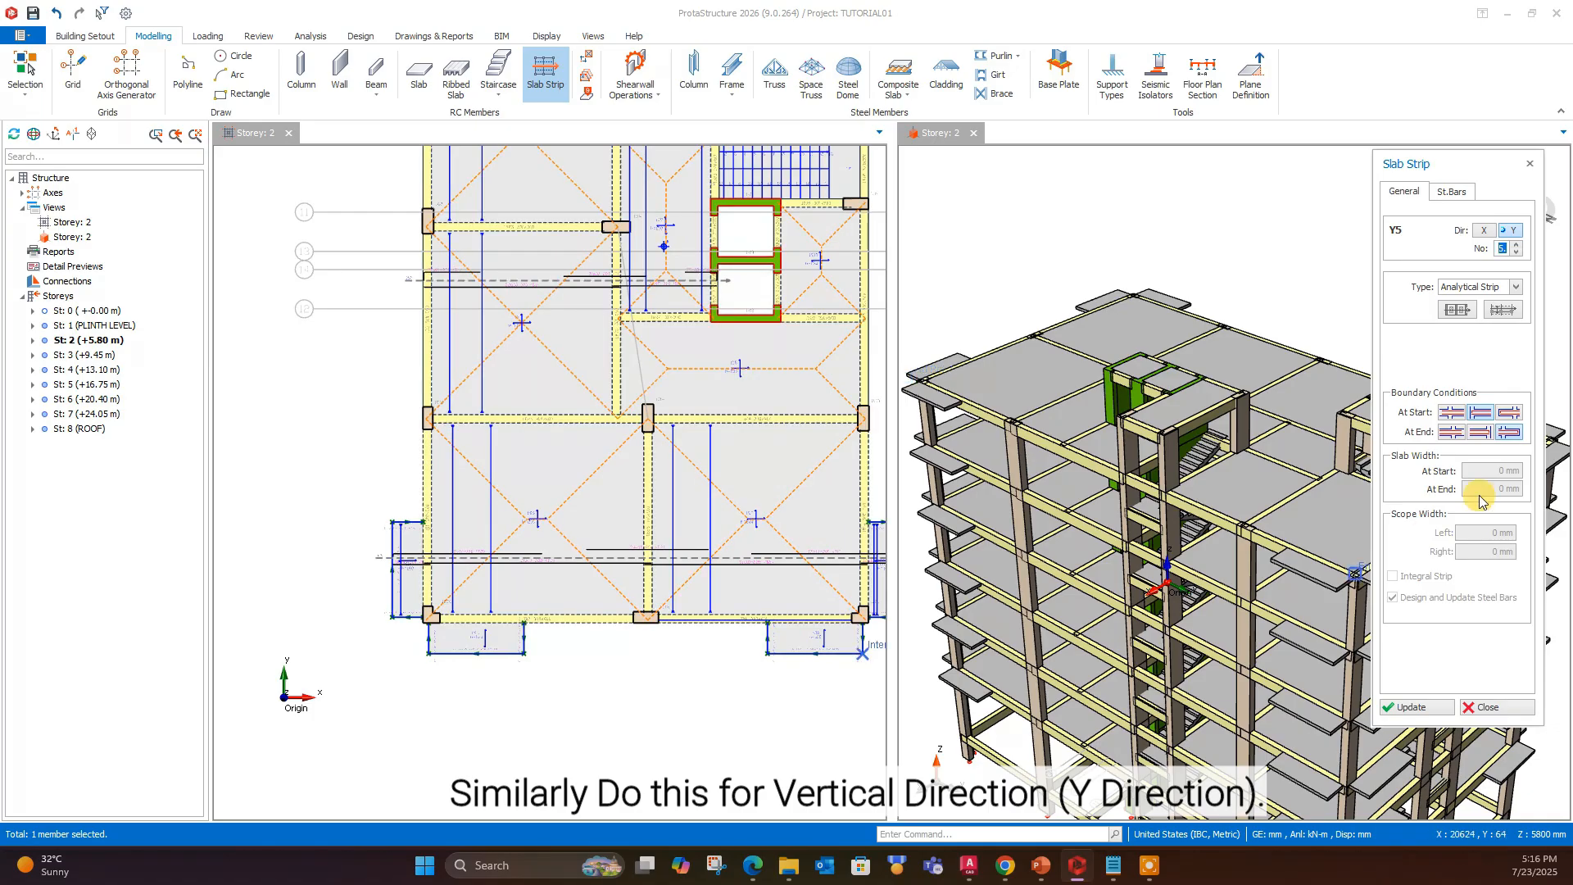
scroll(479, 668, down, 3)
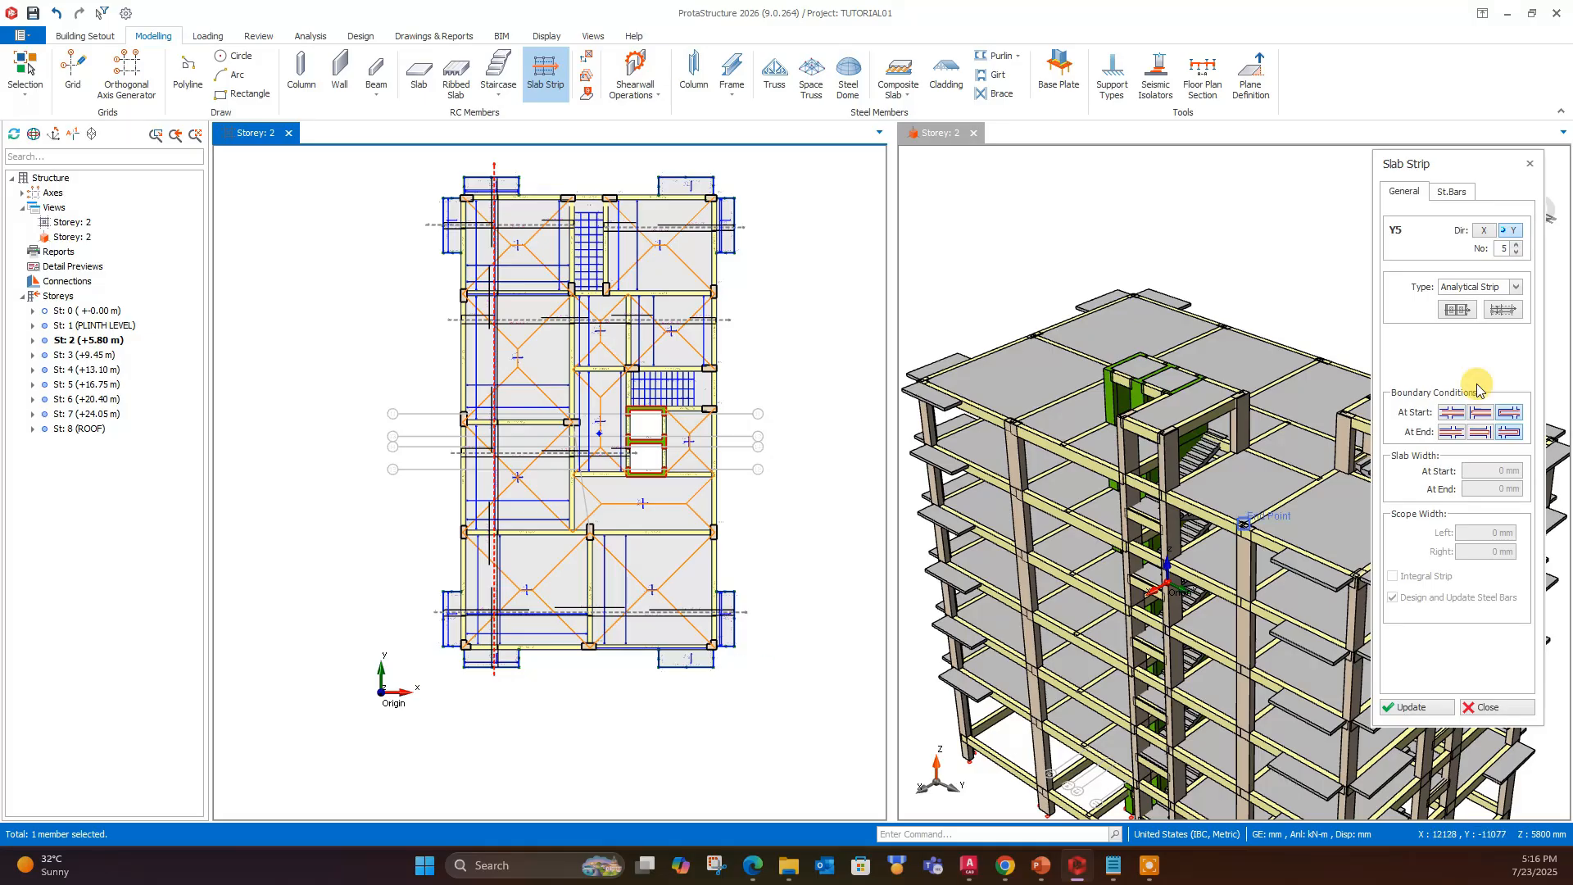
- Draw a Y-direction strip about 12200 mm long, cantilever start and beam end, from the lower-right balcony up to the lower edge of the stair
click(1481, 432)
click(680, 684)
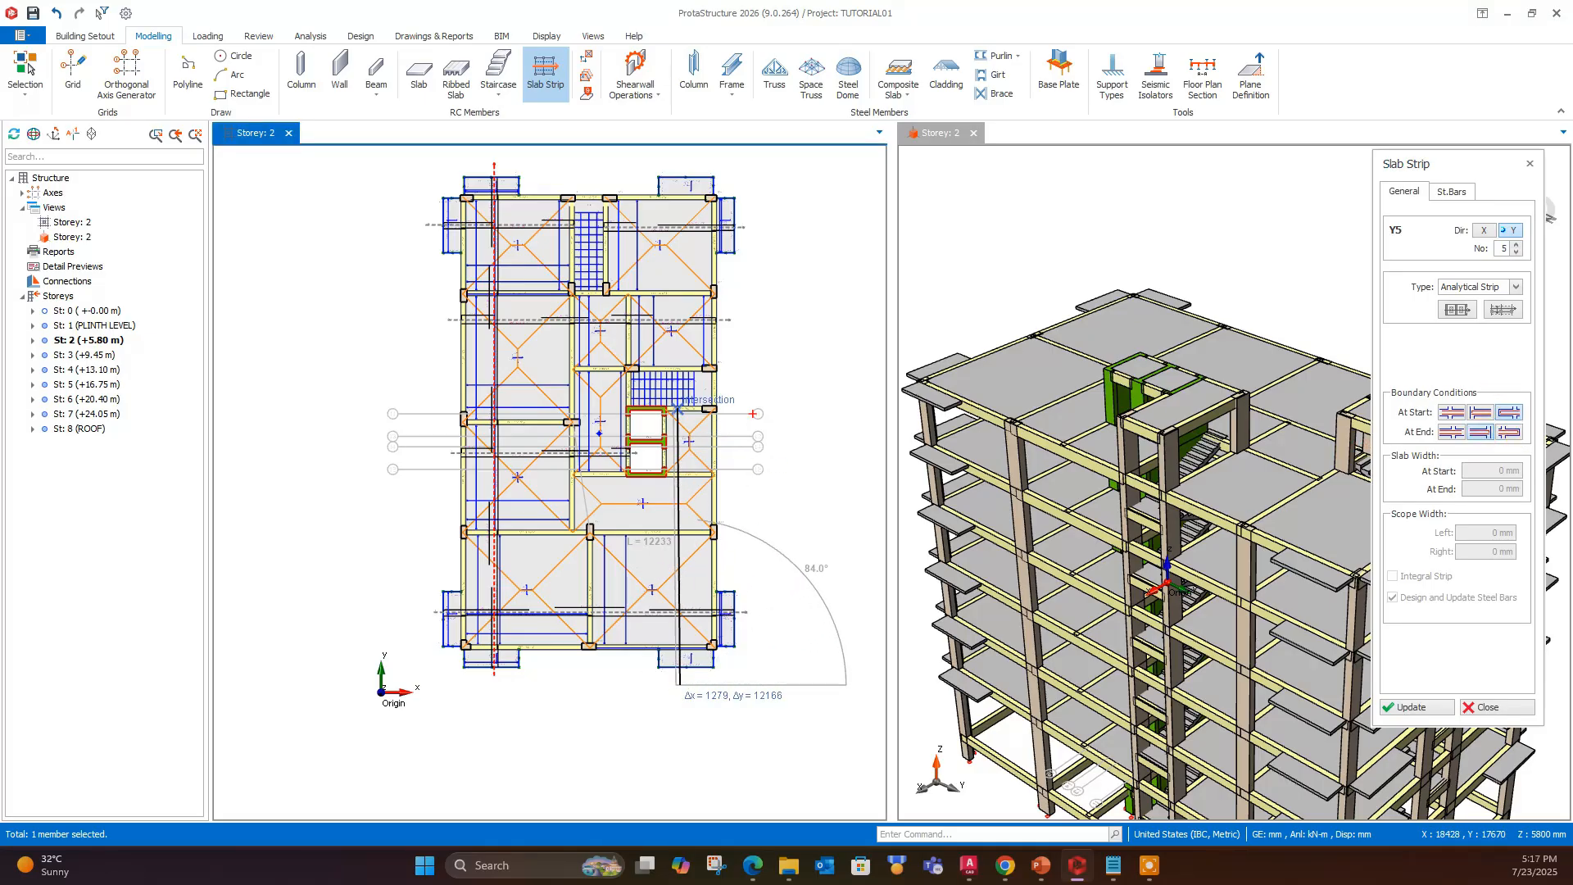
click(680, 407)
- Draw a Y-direction strip about 10100 mm long, beam start and cantilever end, from above the lift-side stair through the upper-right balcony
click(1510, 434)
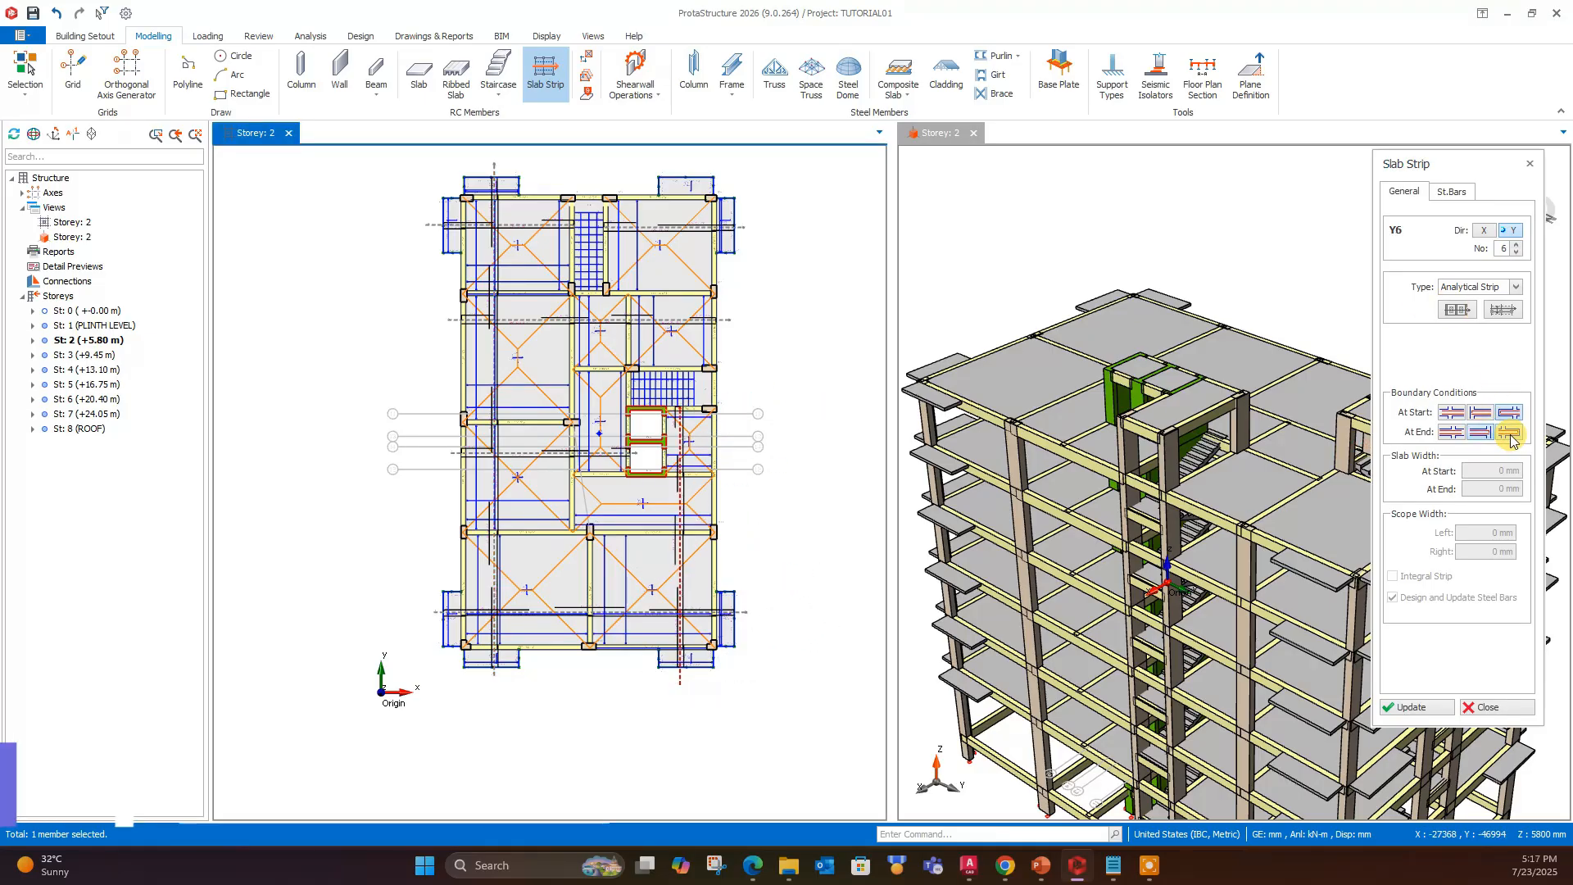
scroll(690, 315, up, 3)
scroll(701, 332, down, 3)
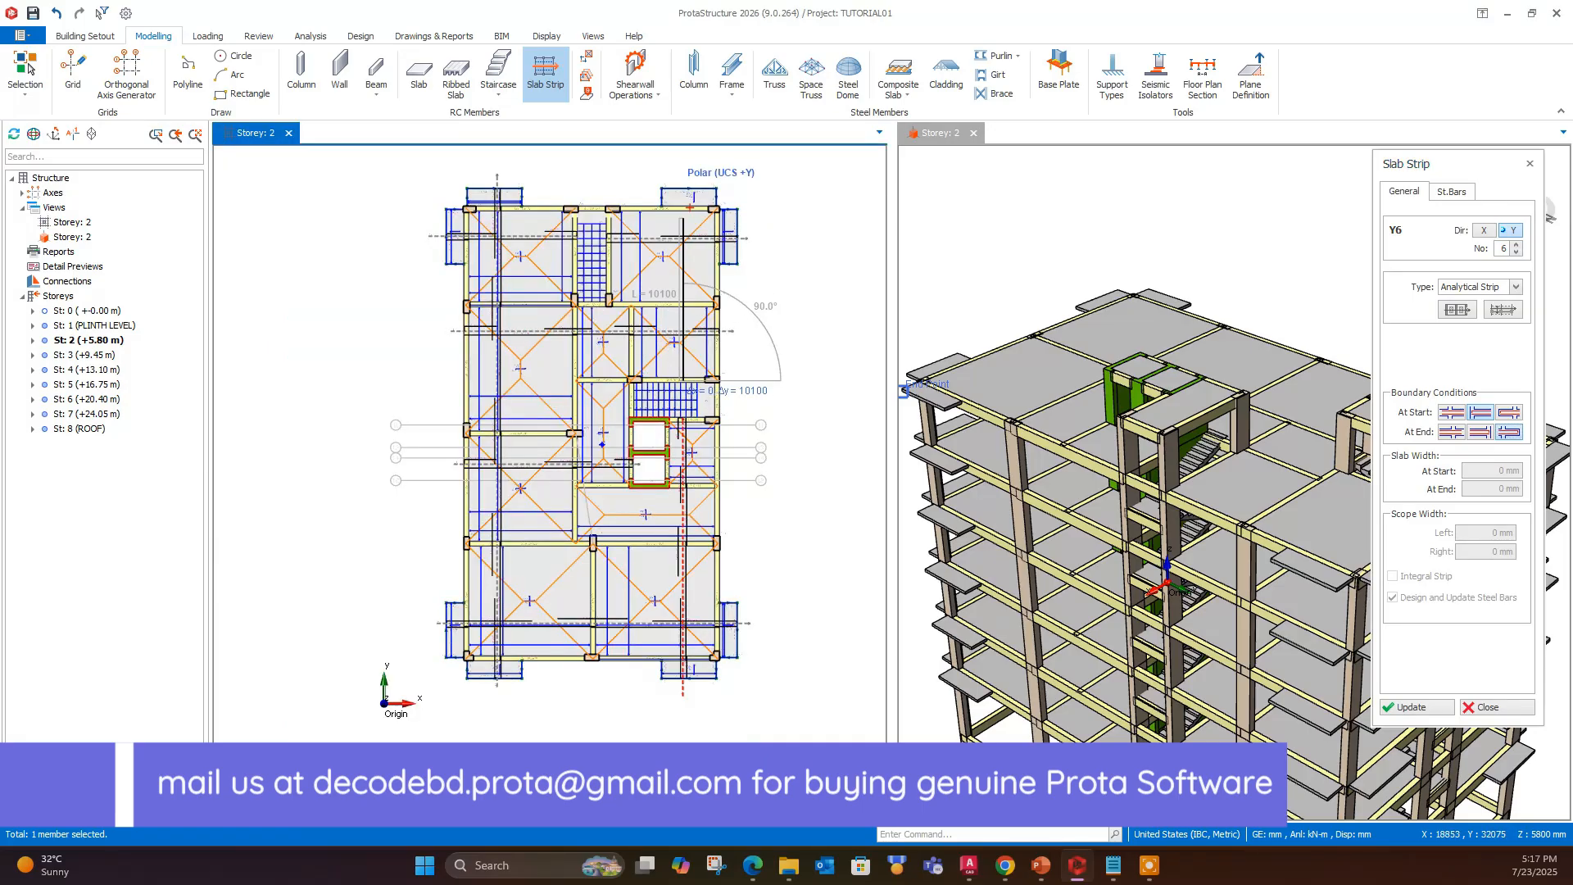
key(Escape)
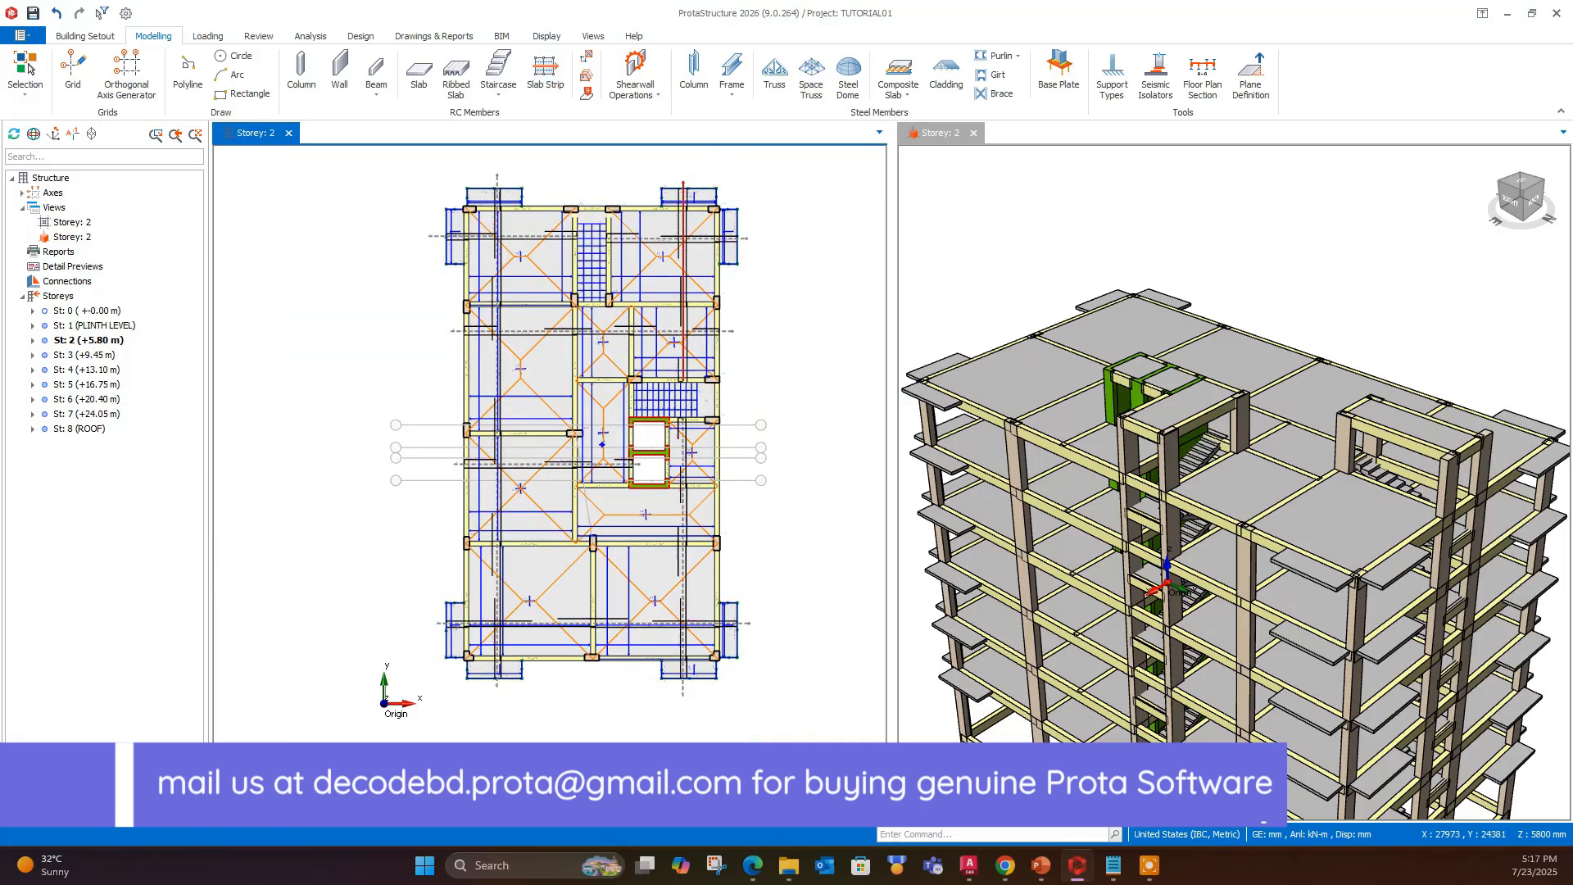
- Run the batch slab strip design in Slab Analysis and Design with All Storeys off and Delete and Re-select All Steel Bars selected
scroll(764, 344, up, 3)
middle_drag(758, 386, 721, 389)
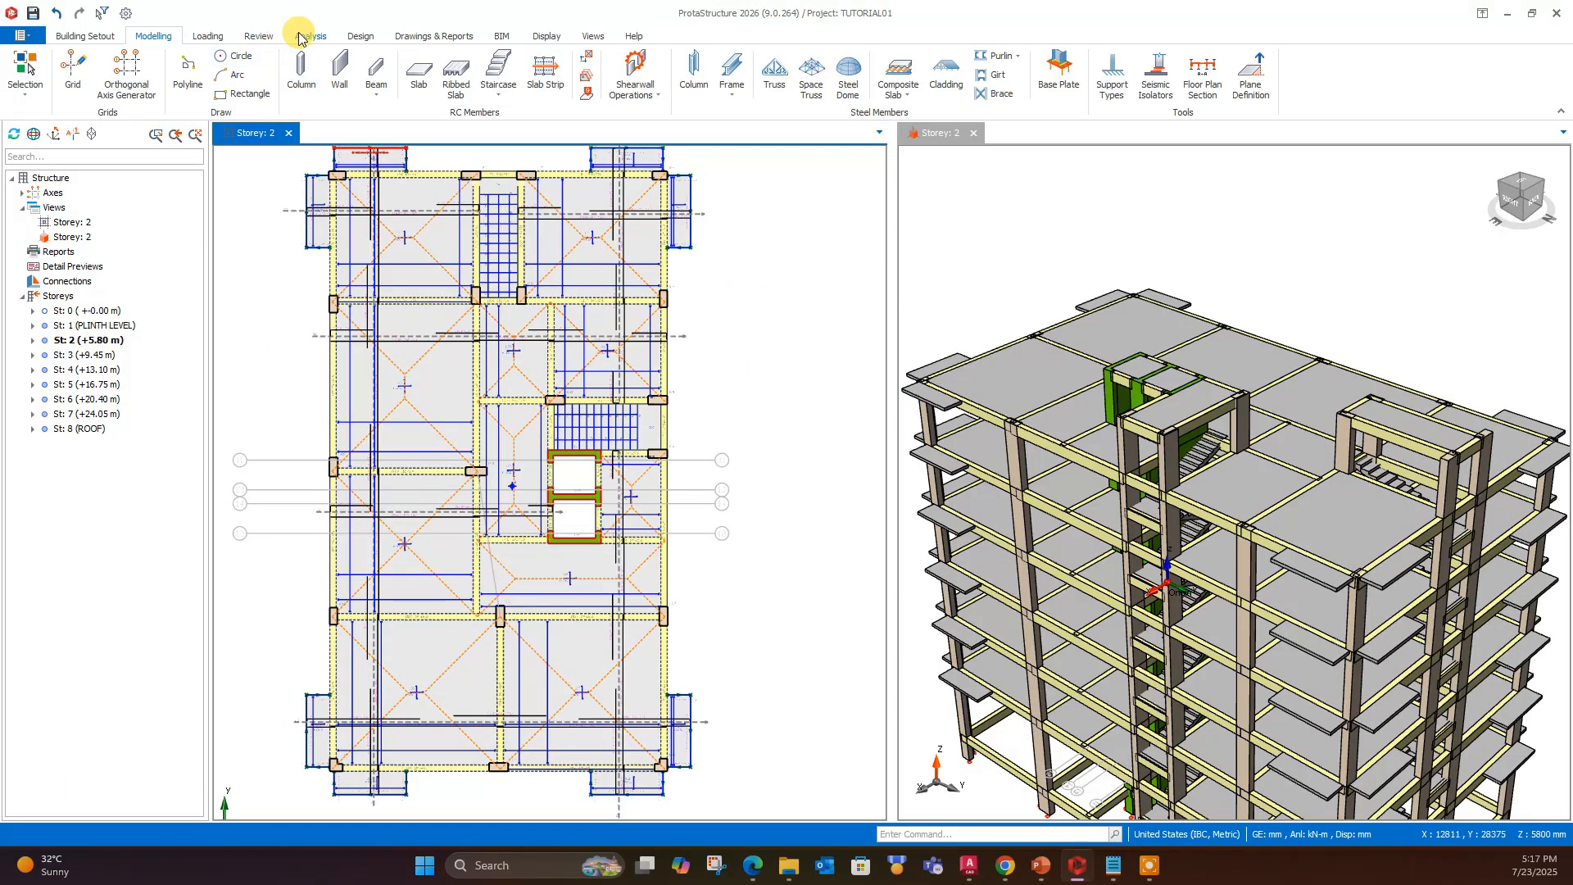
click(361, 36)
click(290, 74)
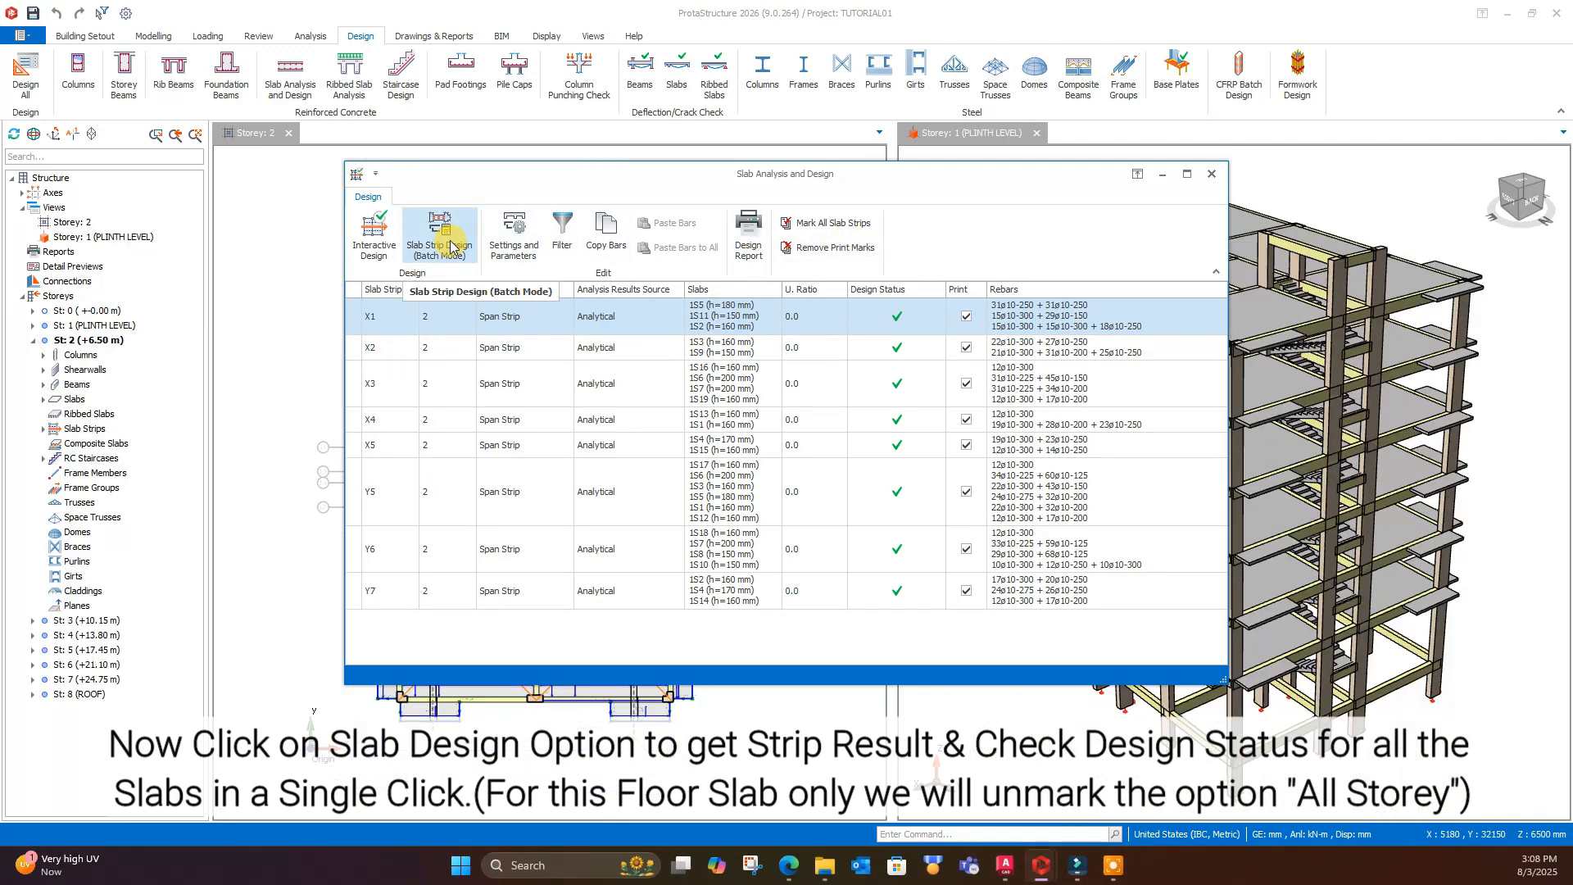
click(440, 233)
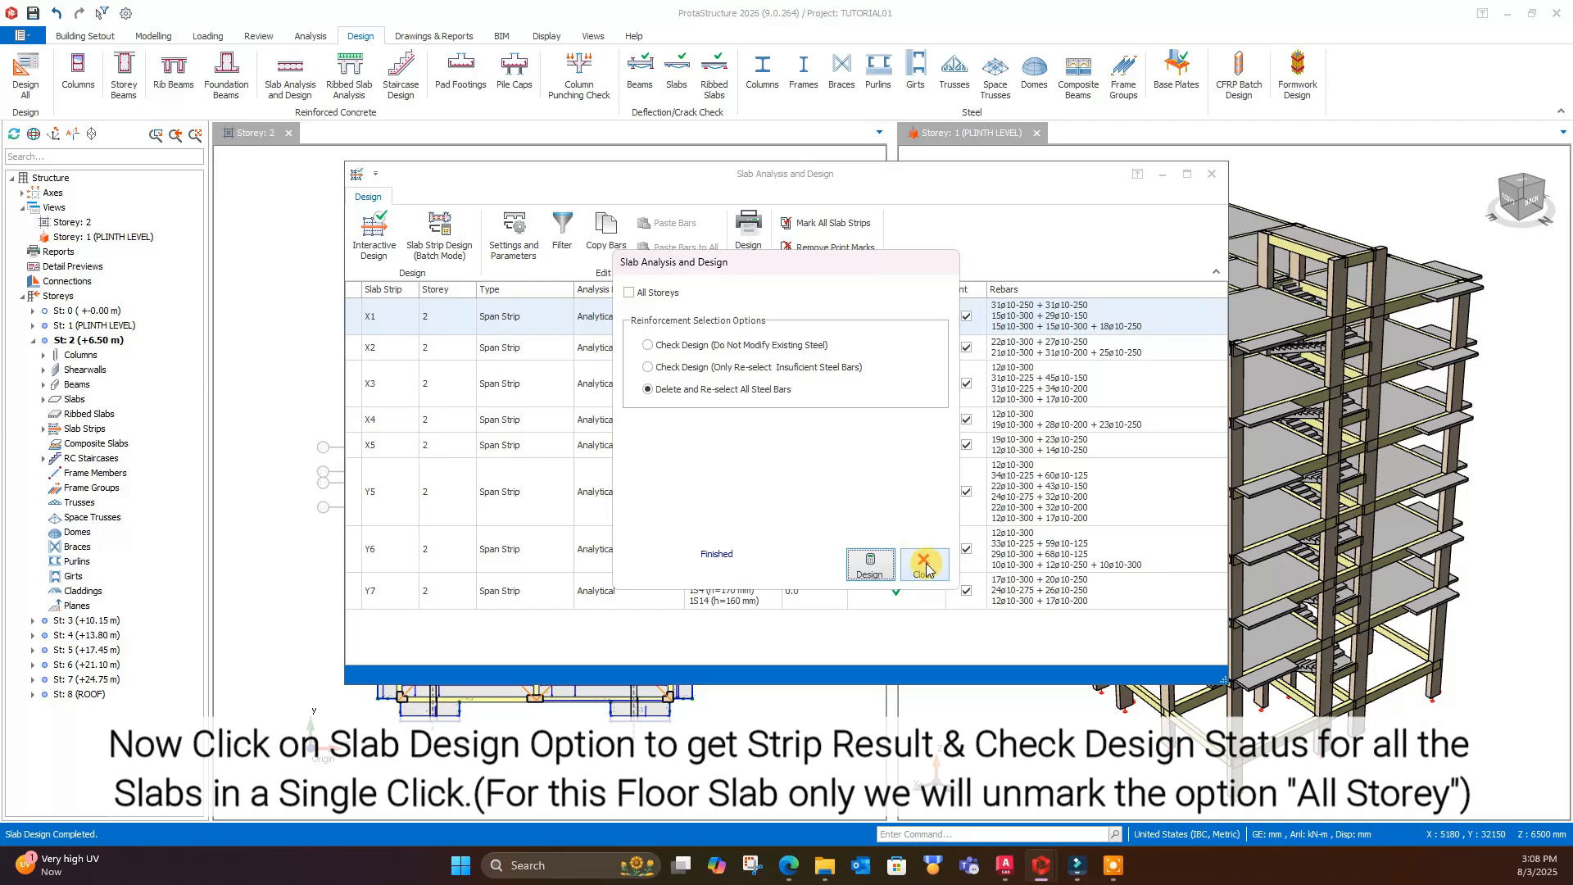
click(925, 565)
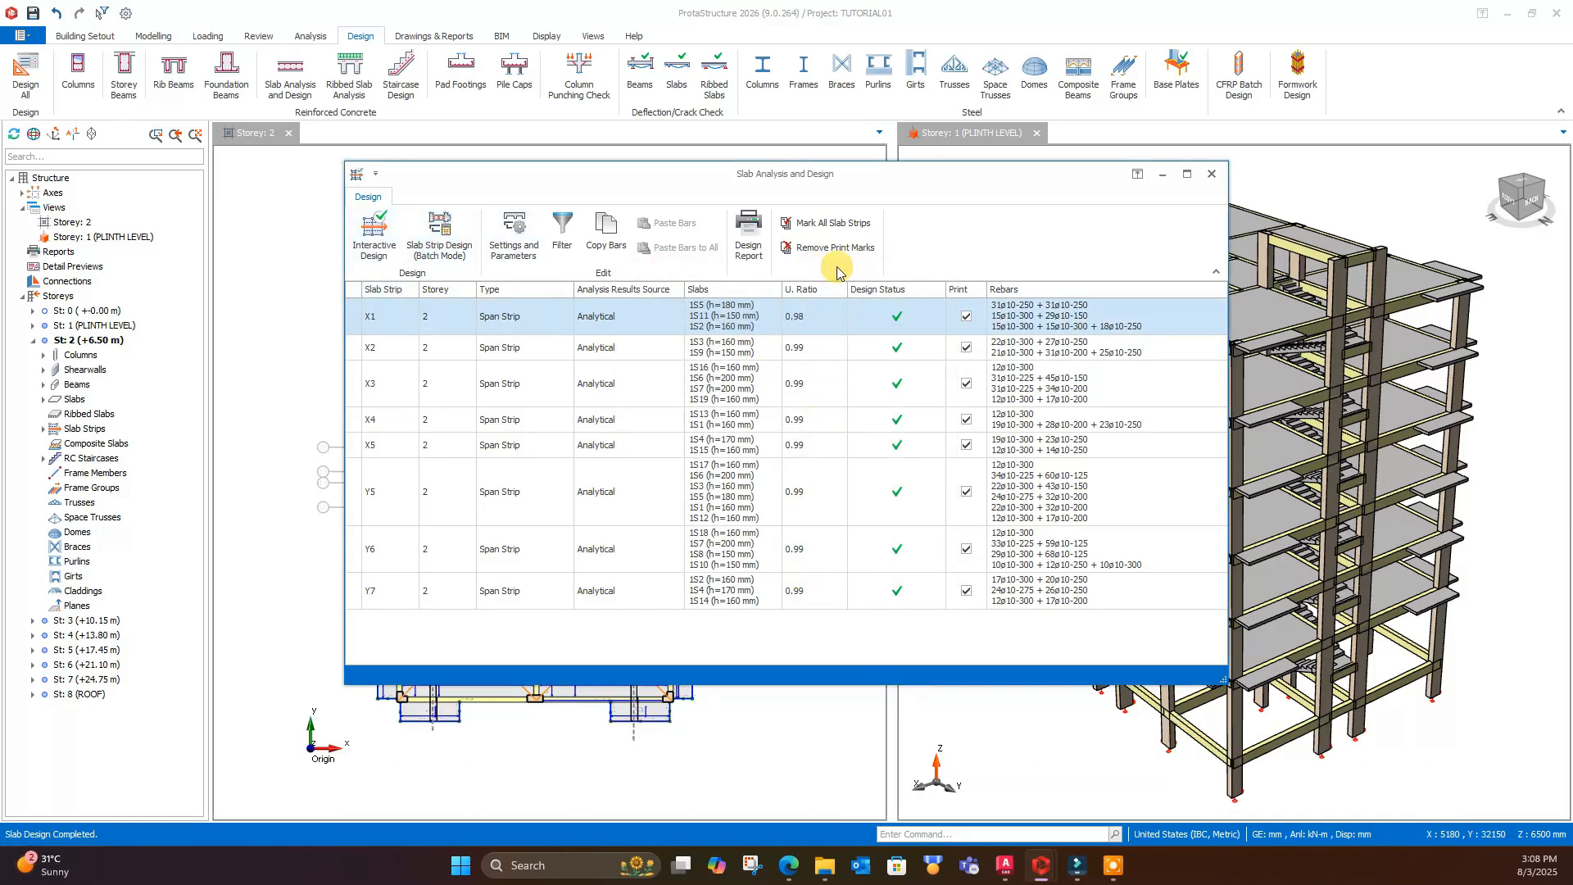
- Review the slab Design, Rebars and Appearance settings opened from Slab Analysis and Design, and accept them
click(514, 236)
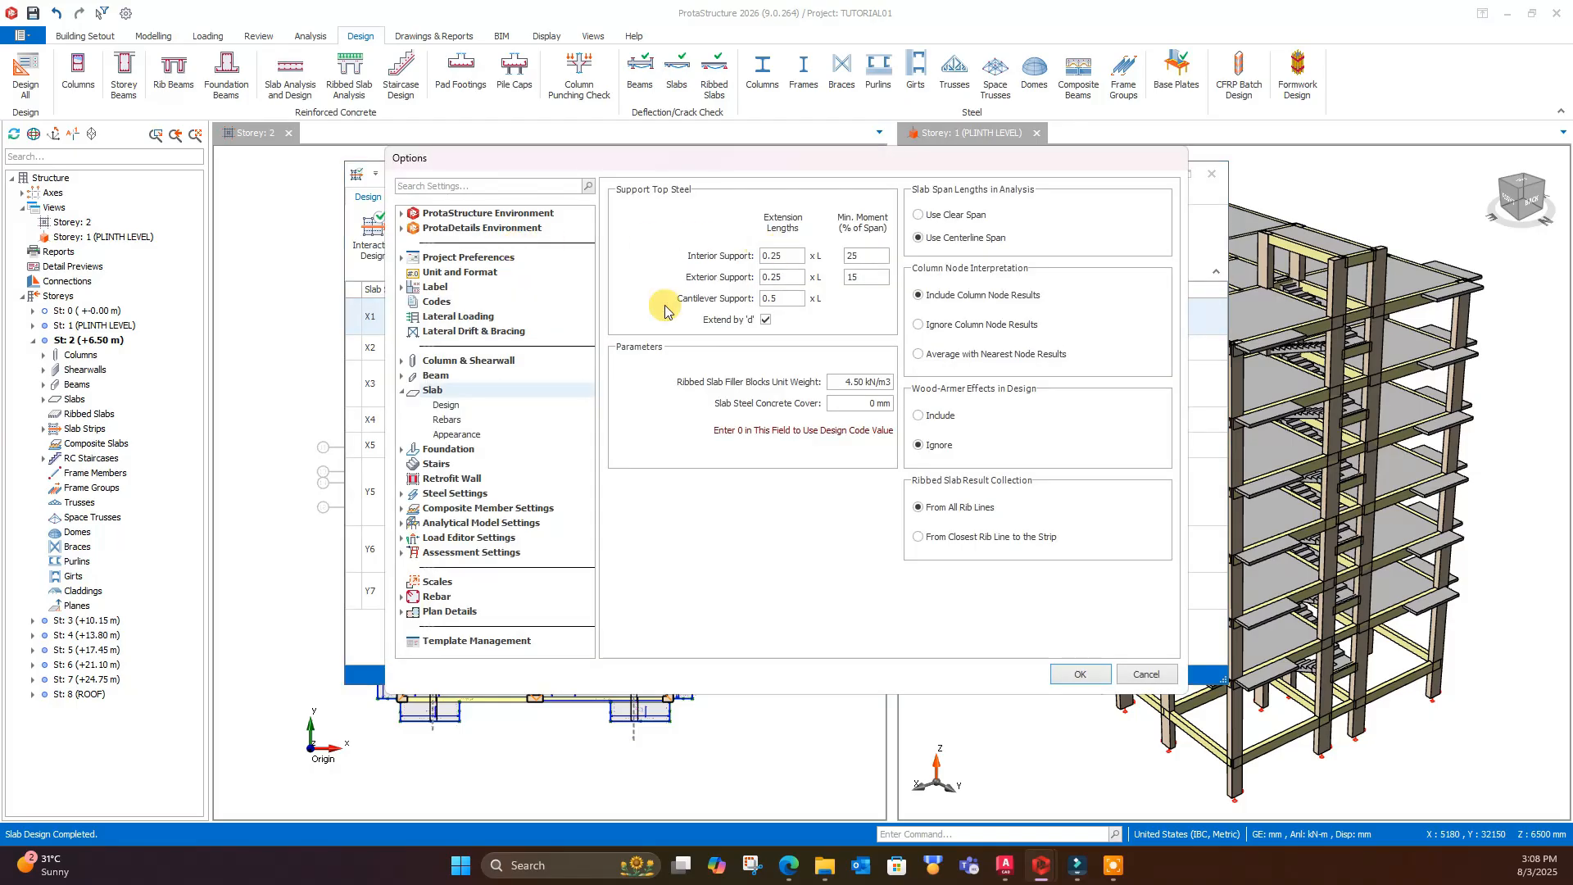
click(446, 405)
click(446, 420)
click(446, 405)
click(465, 422)
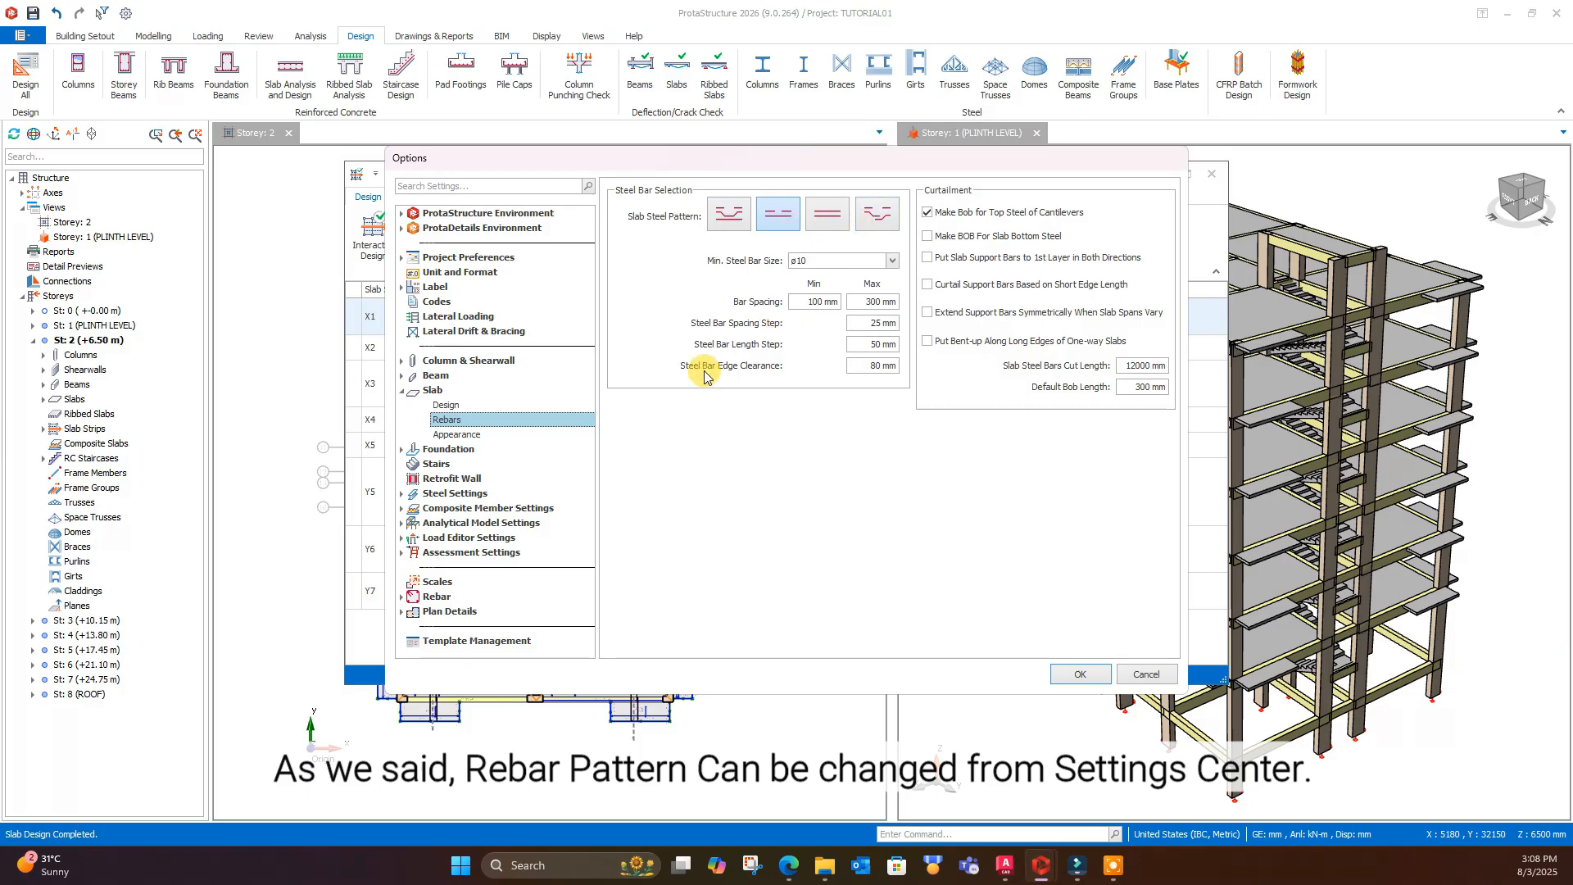
click(459, 435)
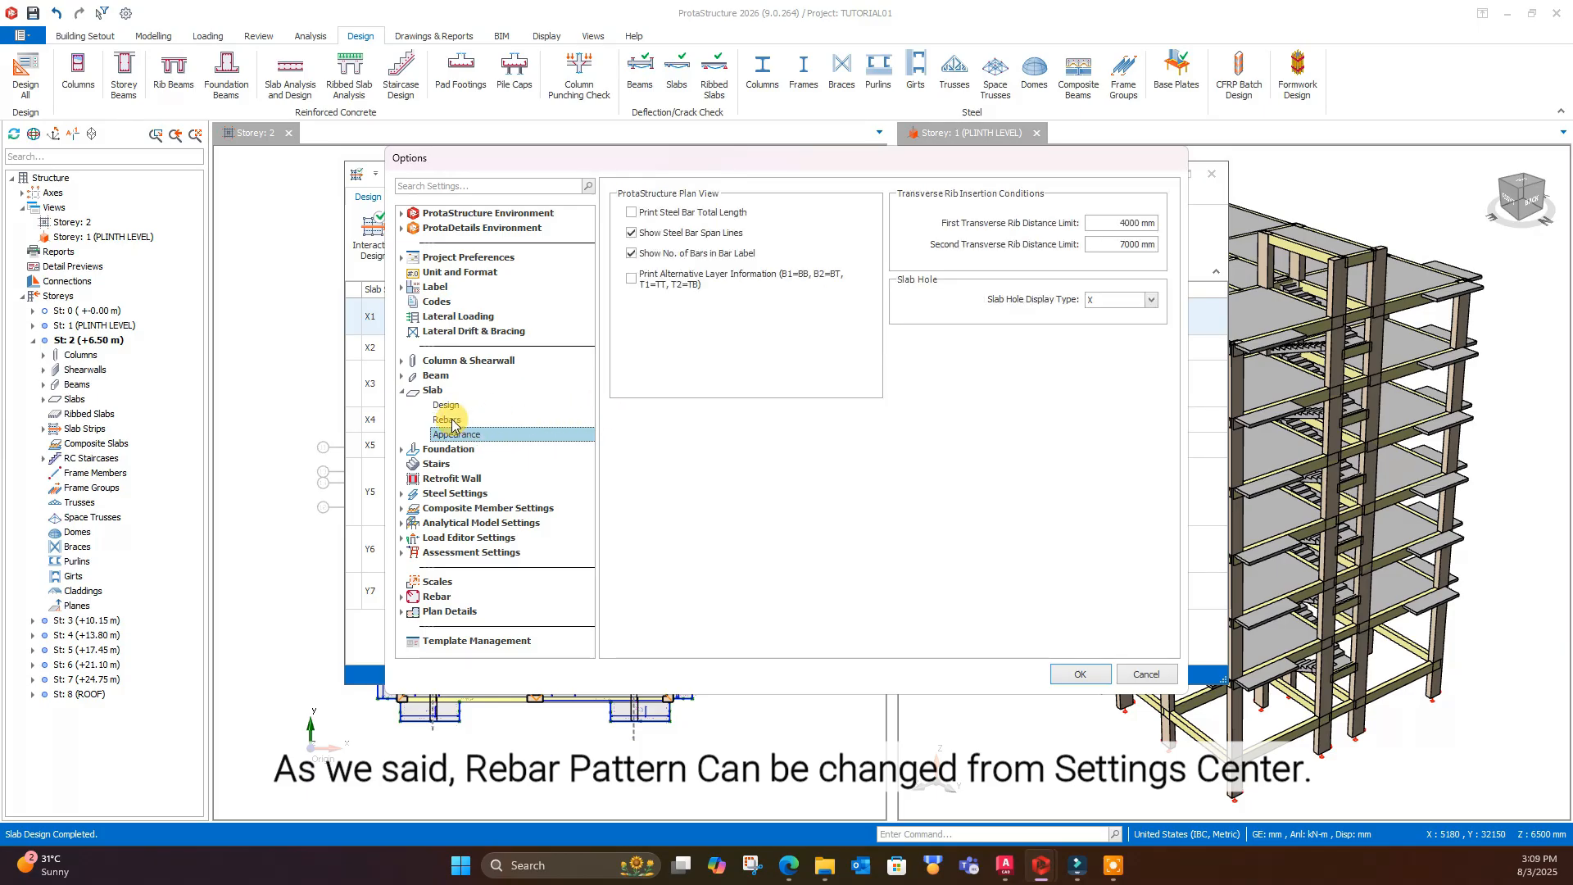
click(449, 421)
click(1080, 673)
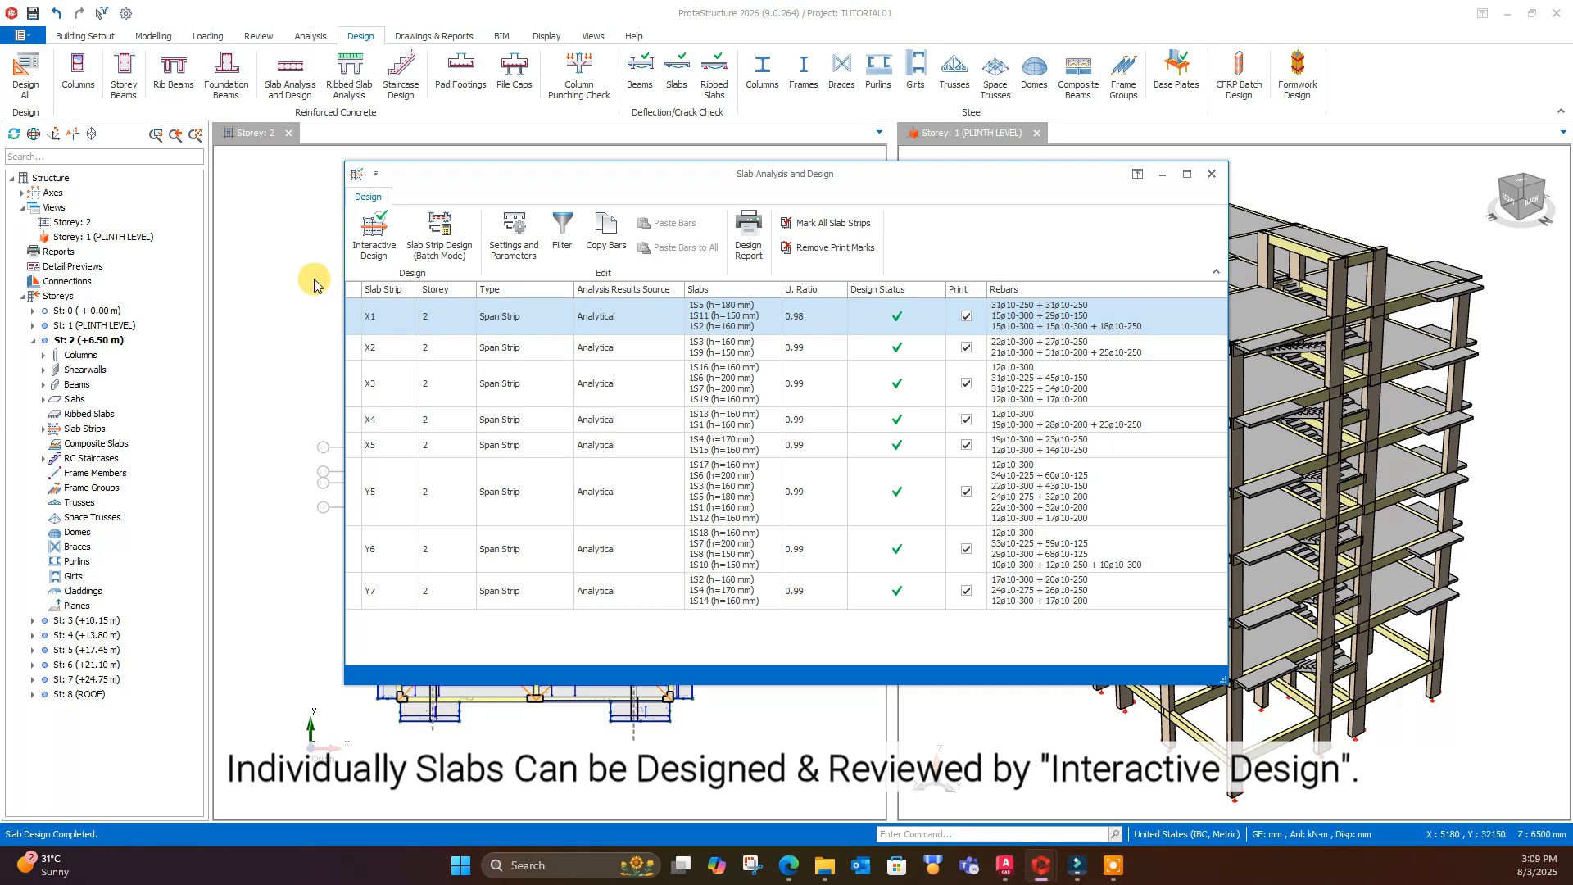
- Review the interactive design of slab strip X1, accept it and close Slab Analysis and Design
click(368, 235)
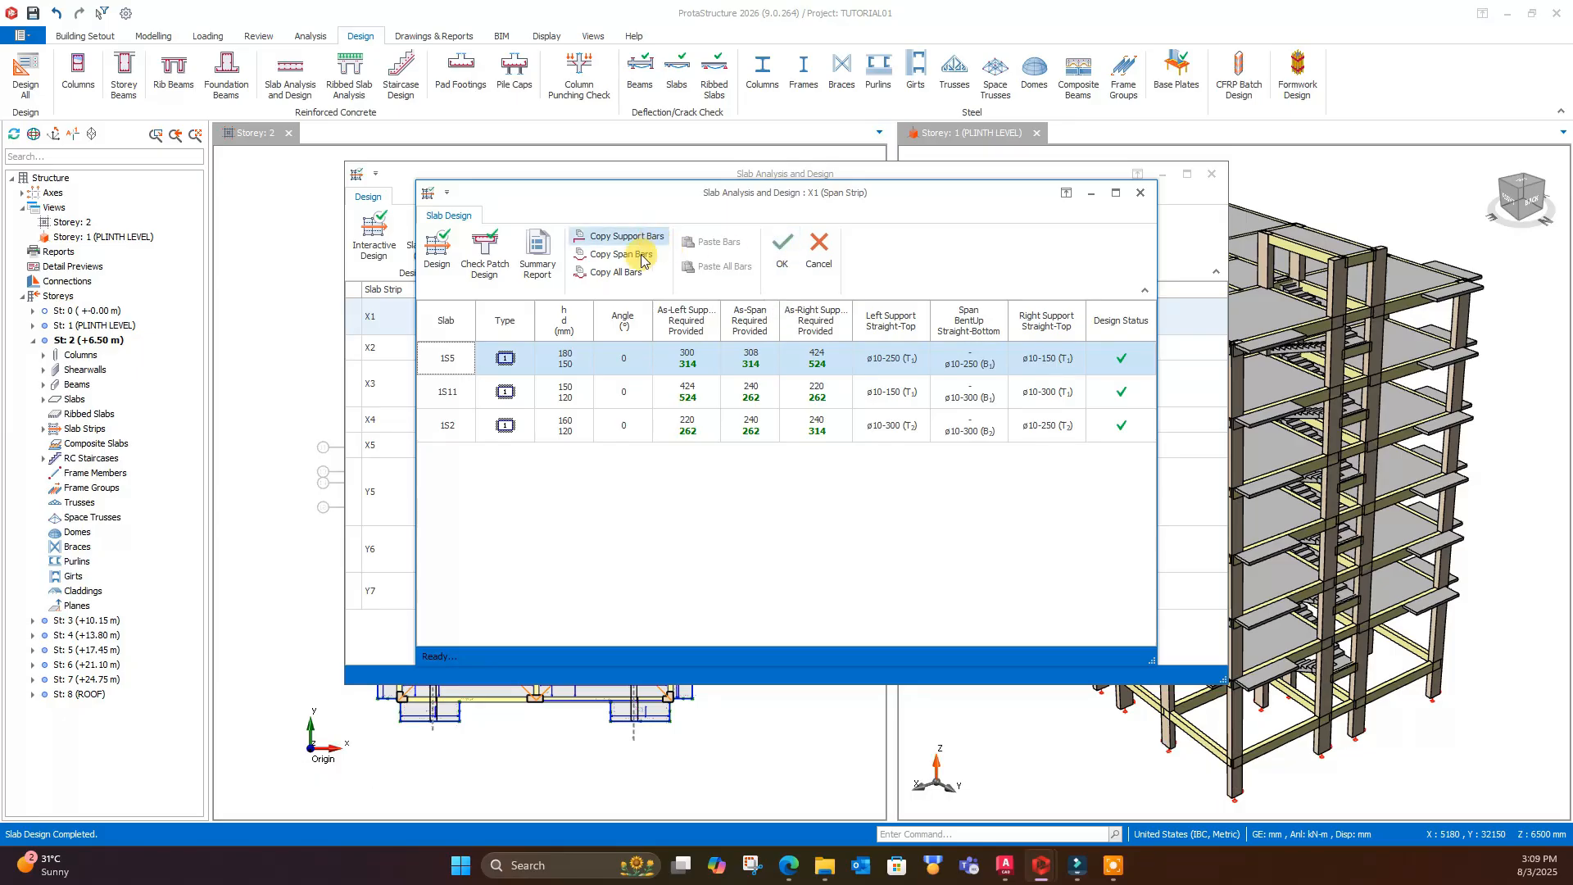
click(783, 245)
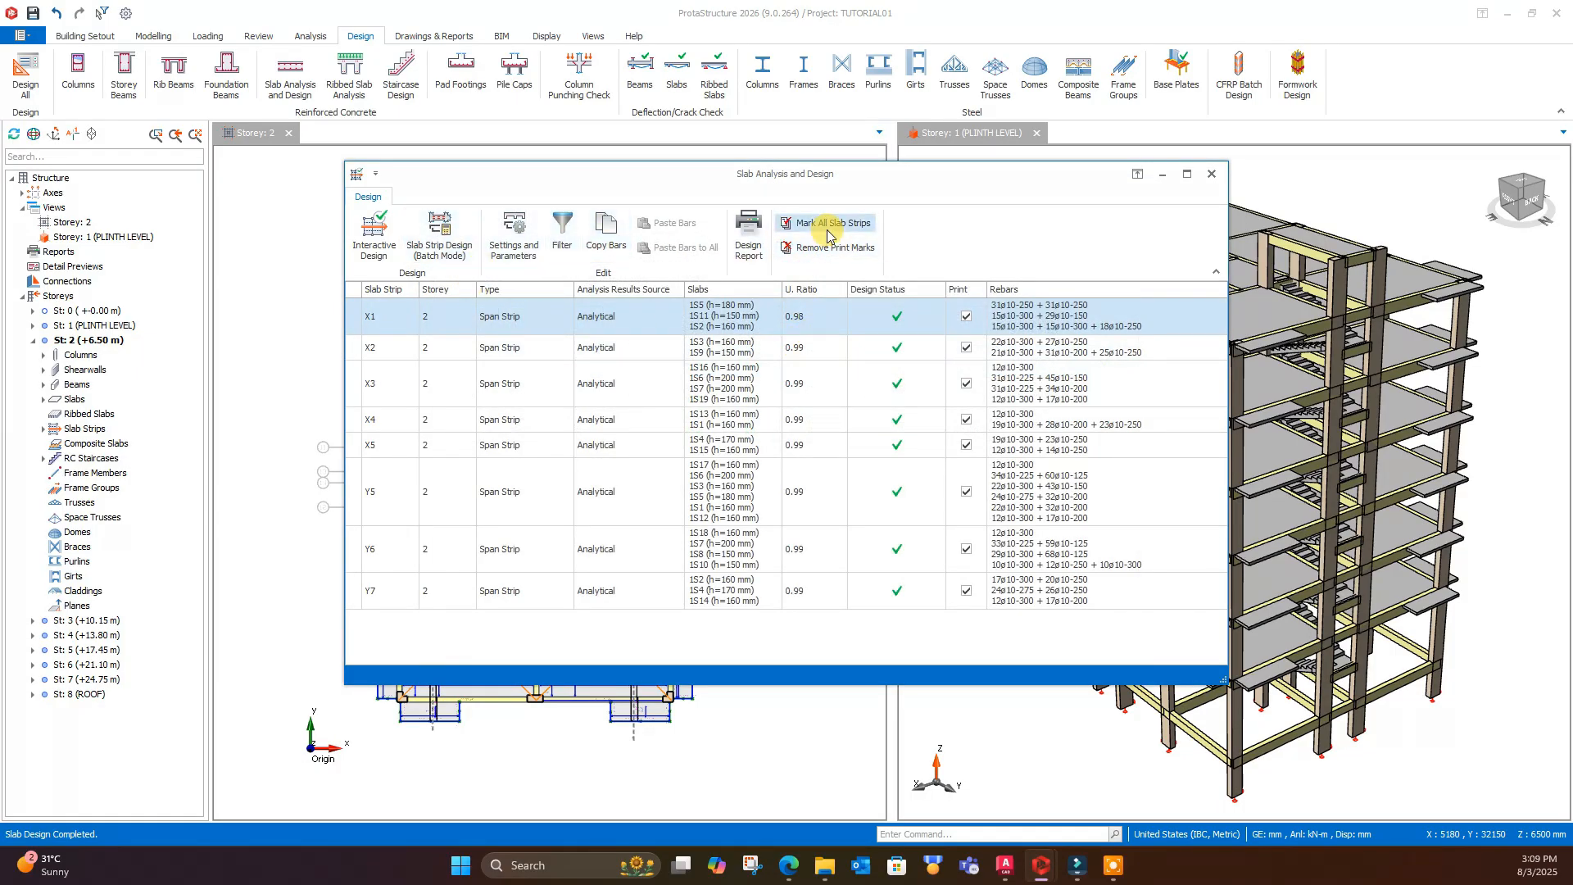
click(1212, 173)
- Inspect the slab rebars on the storey 2 plan, including the X1 strip bars in slab 1S5 and the slabs below it
scroll(463, 348, up, 4)
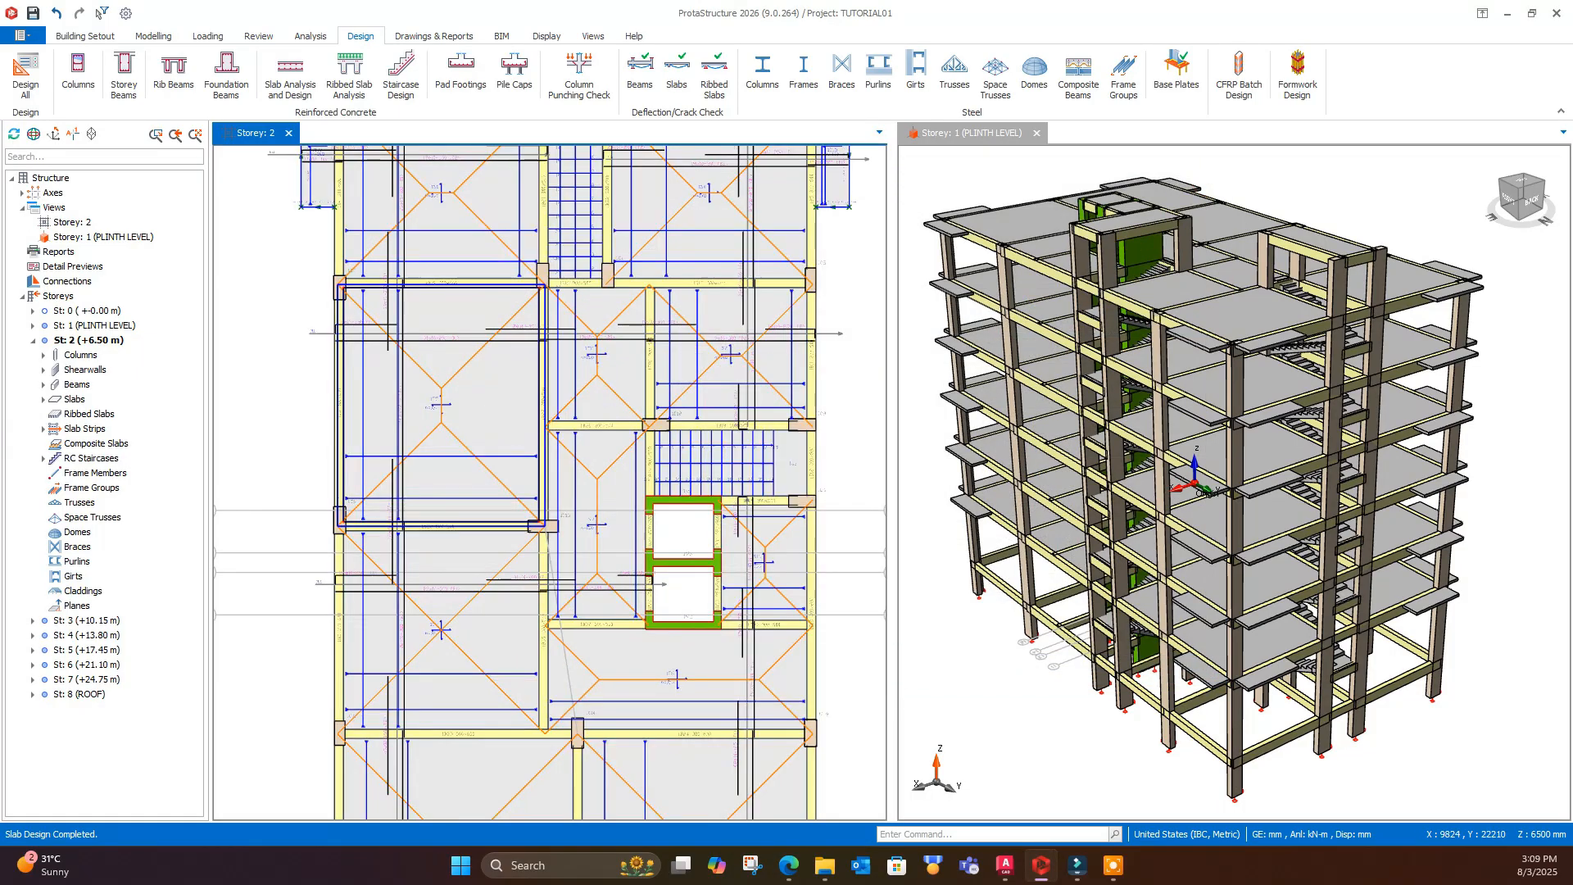
scroll(524, 336, up, 2)
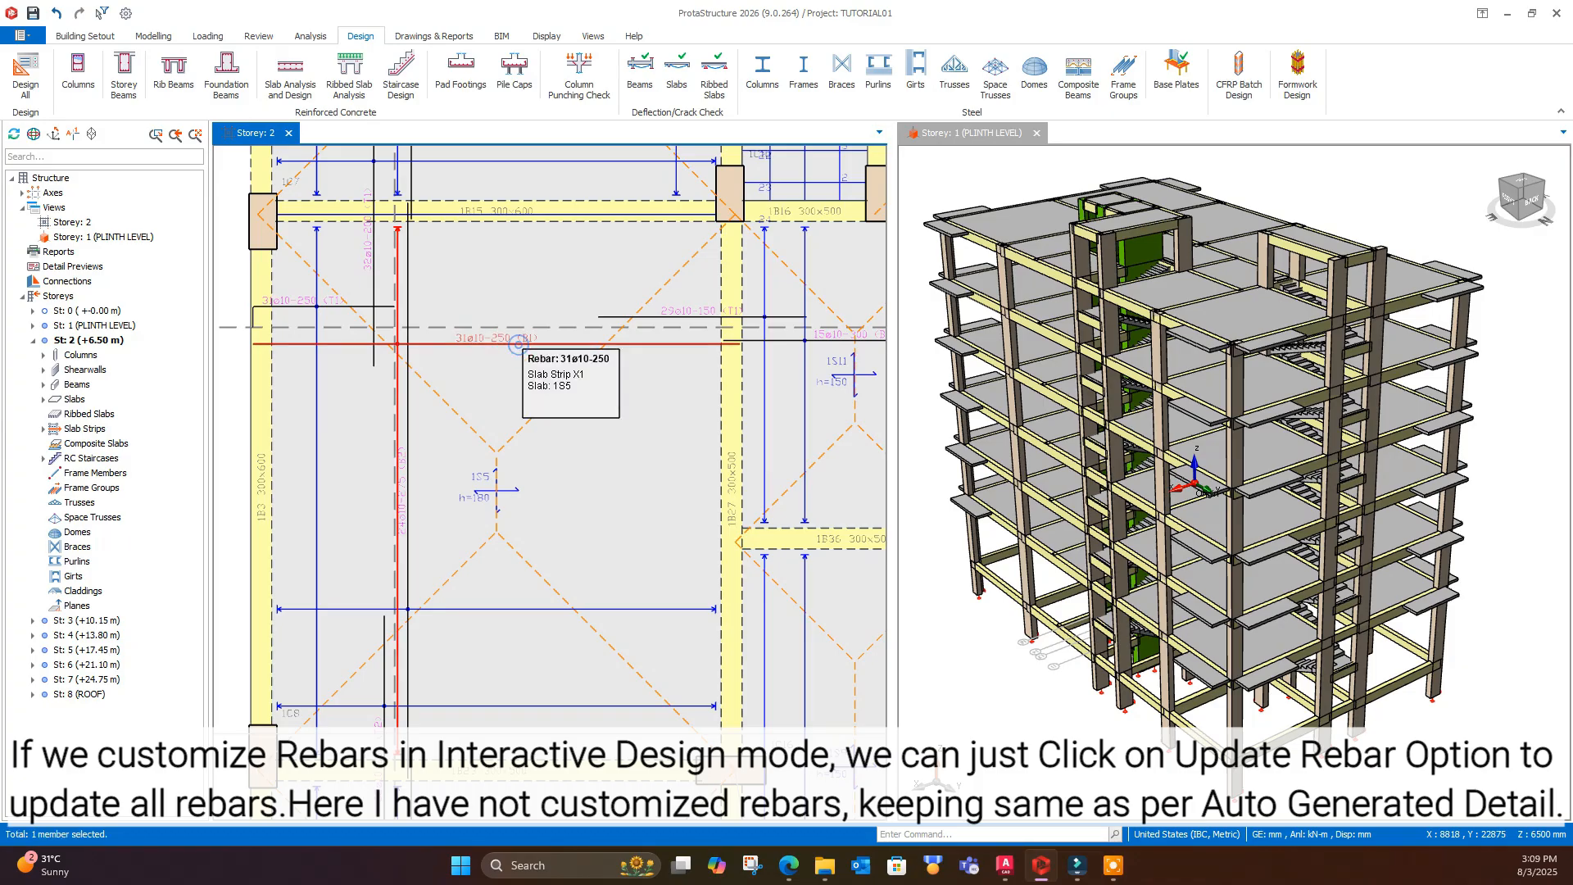
right_click(519, 348)
click(600, 464)
scroll(639, 358, down, 4)
middle_drag(623, 607, 620, 459)
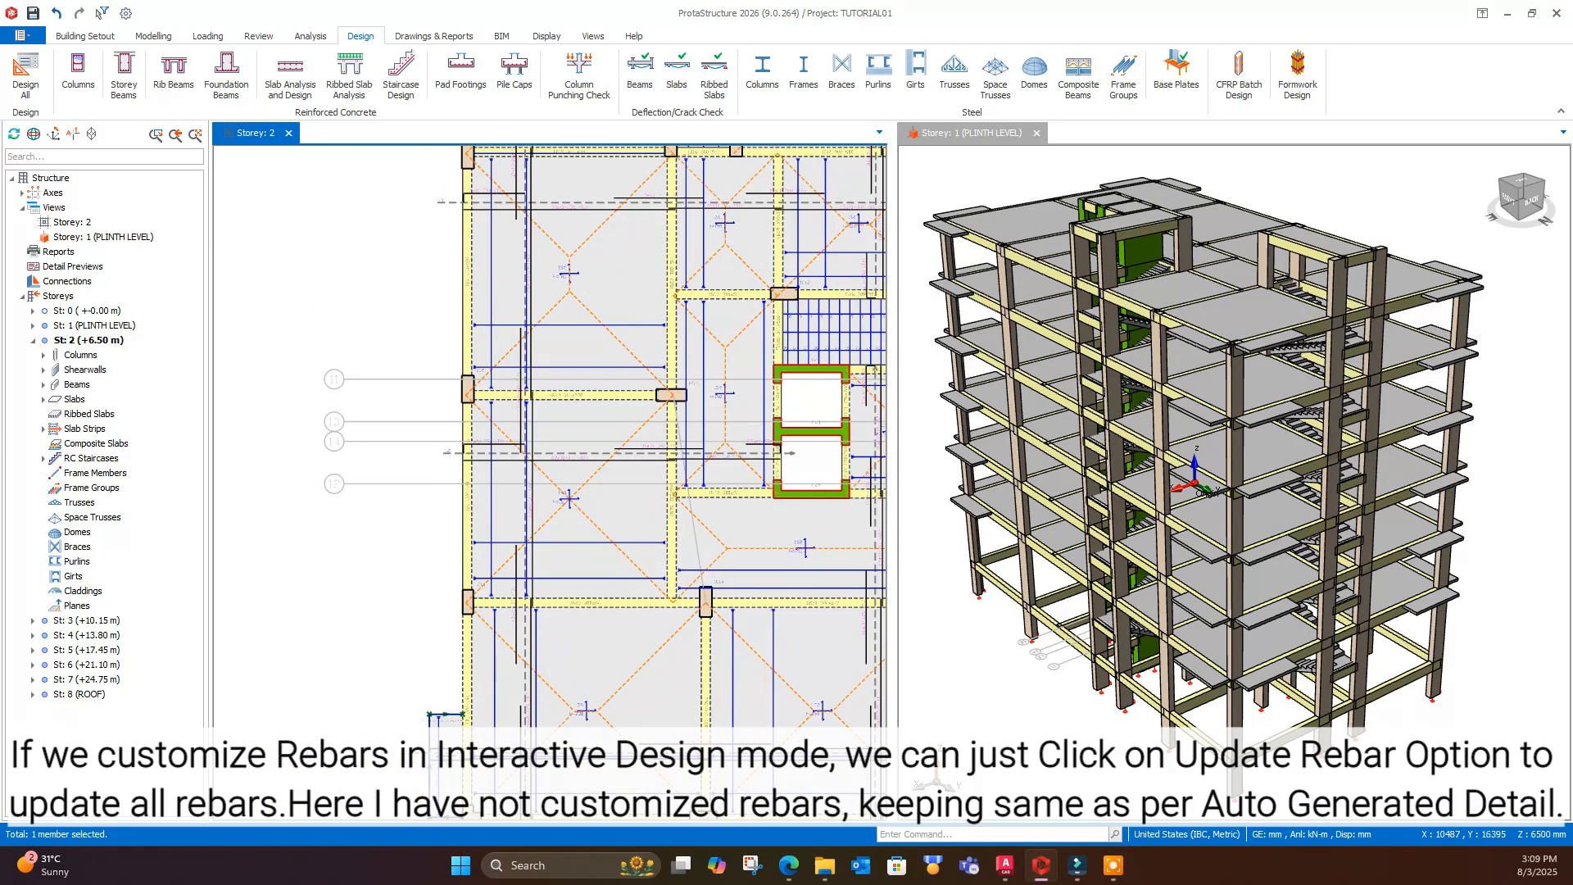
scroll(602, 491, up, 4)
scroll(542, 375, down, 4)
middle_drag(587, 557, 583, 463)
scroll(542, 286, up, 6)
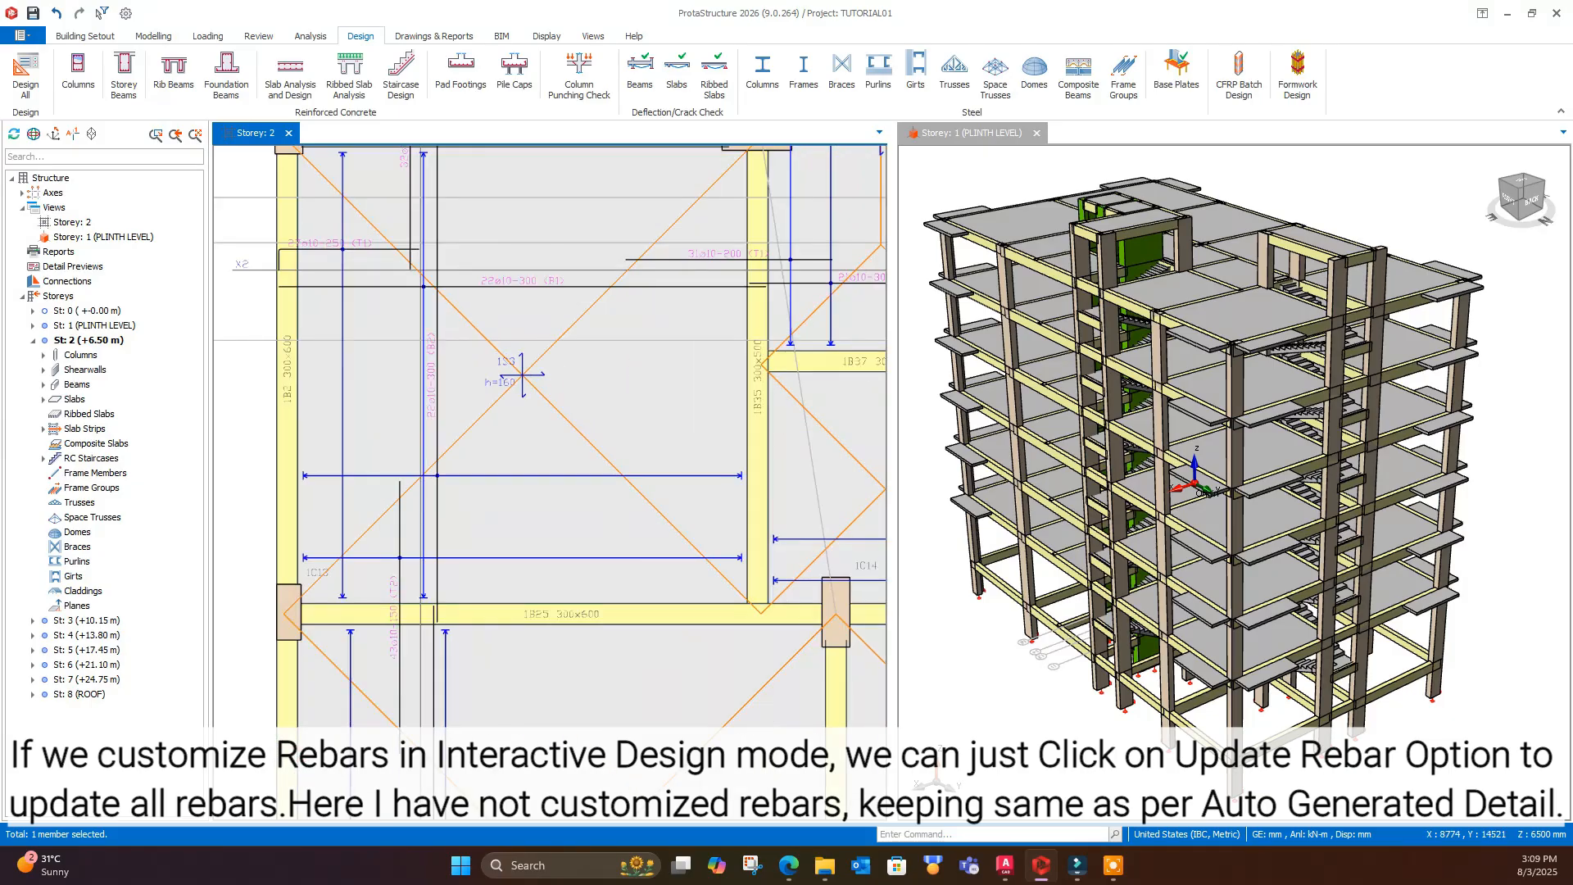
scroll(529, 305, down, 5)
scroll(544, 491, down, 5)
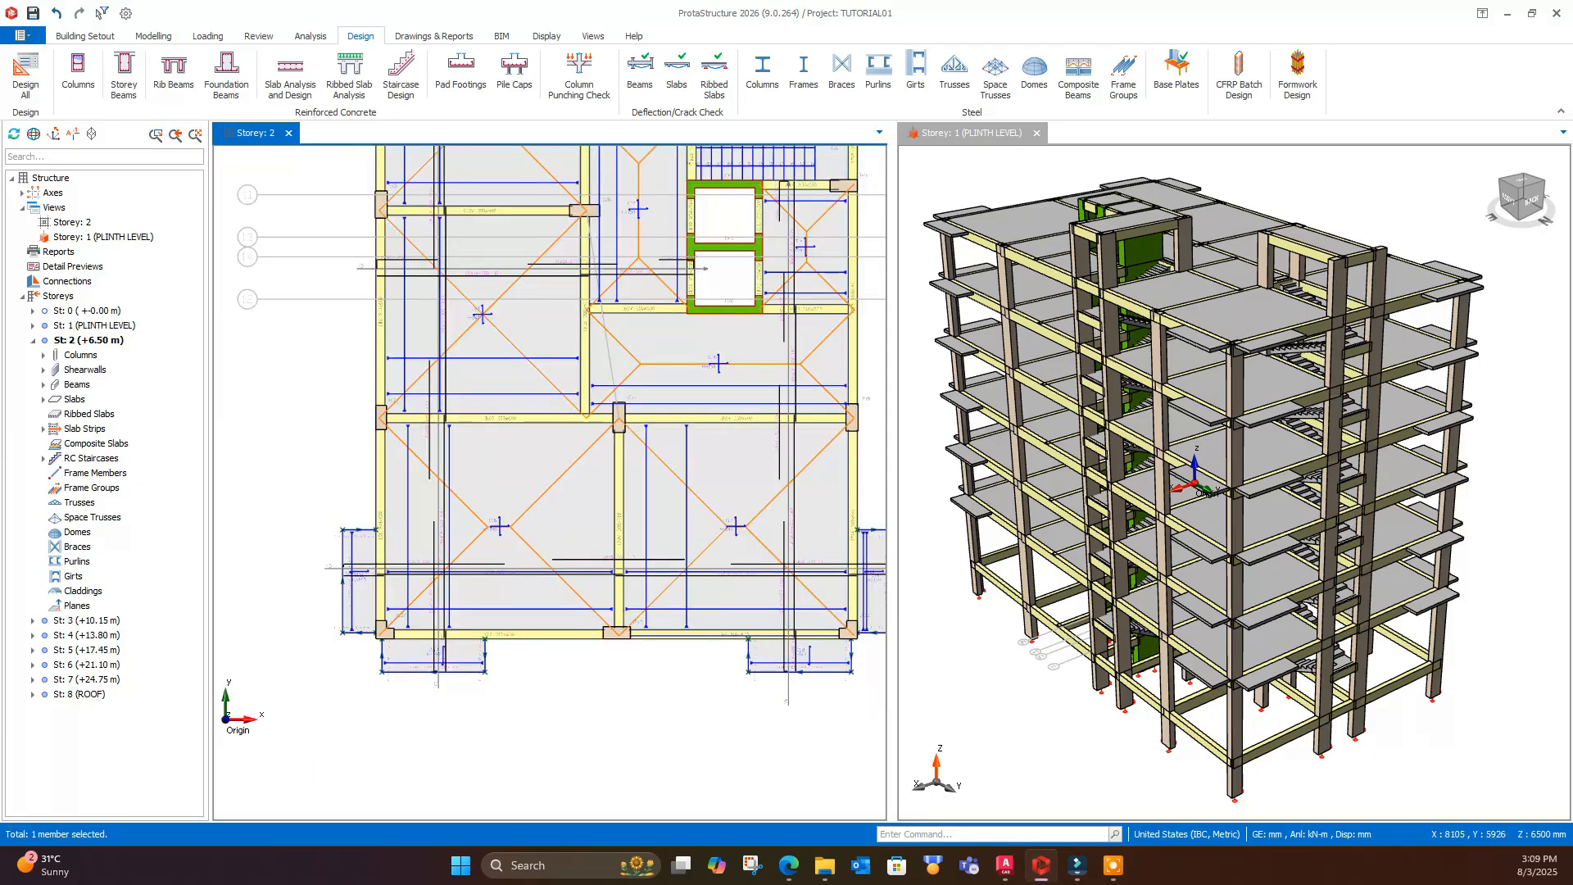
middle_drag(750, 377, 753, 367)
middle_drag(647, 380, 660, 378)
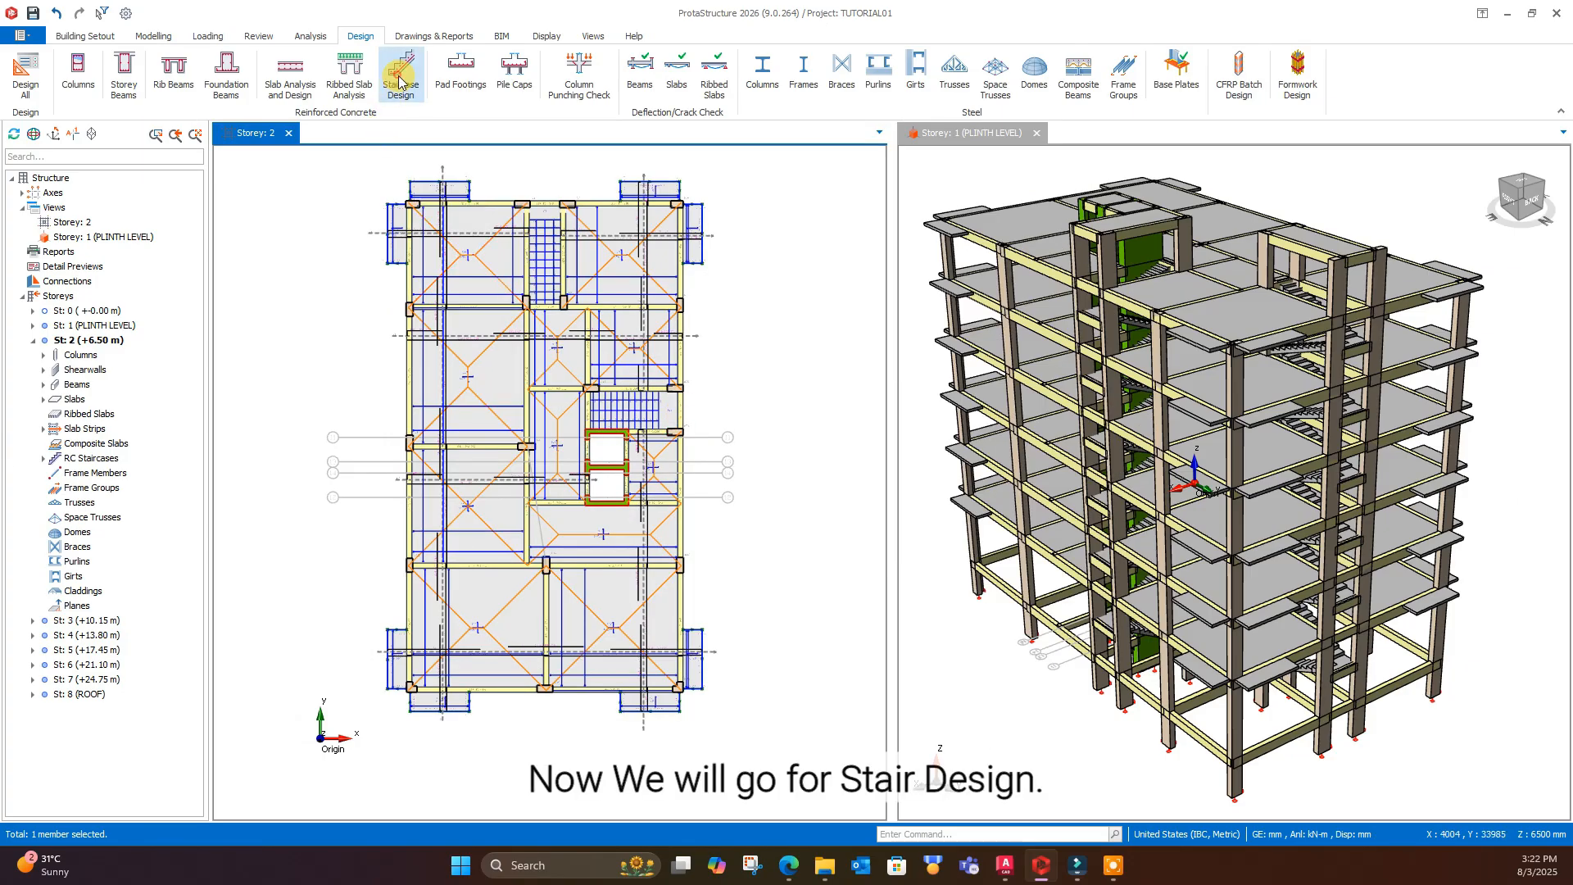
- Run the batch design for all staircases in Staircase Design and go through the listed stairs of the lower storeys
click(401, 79)
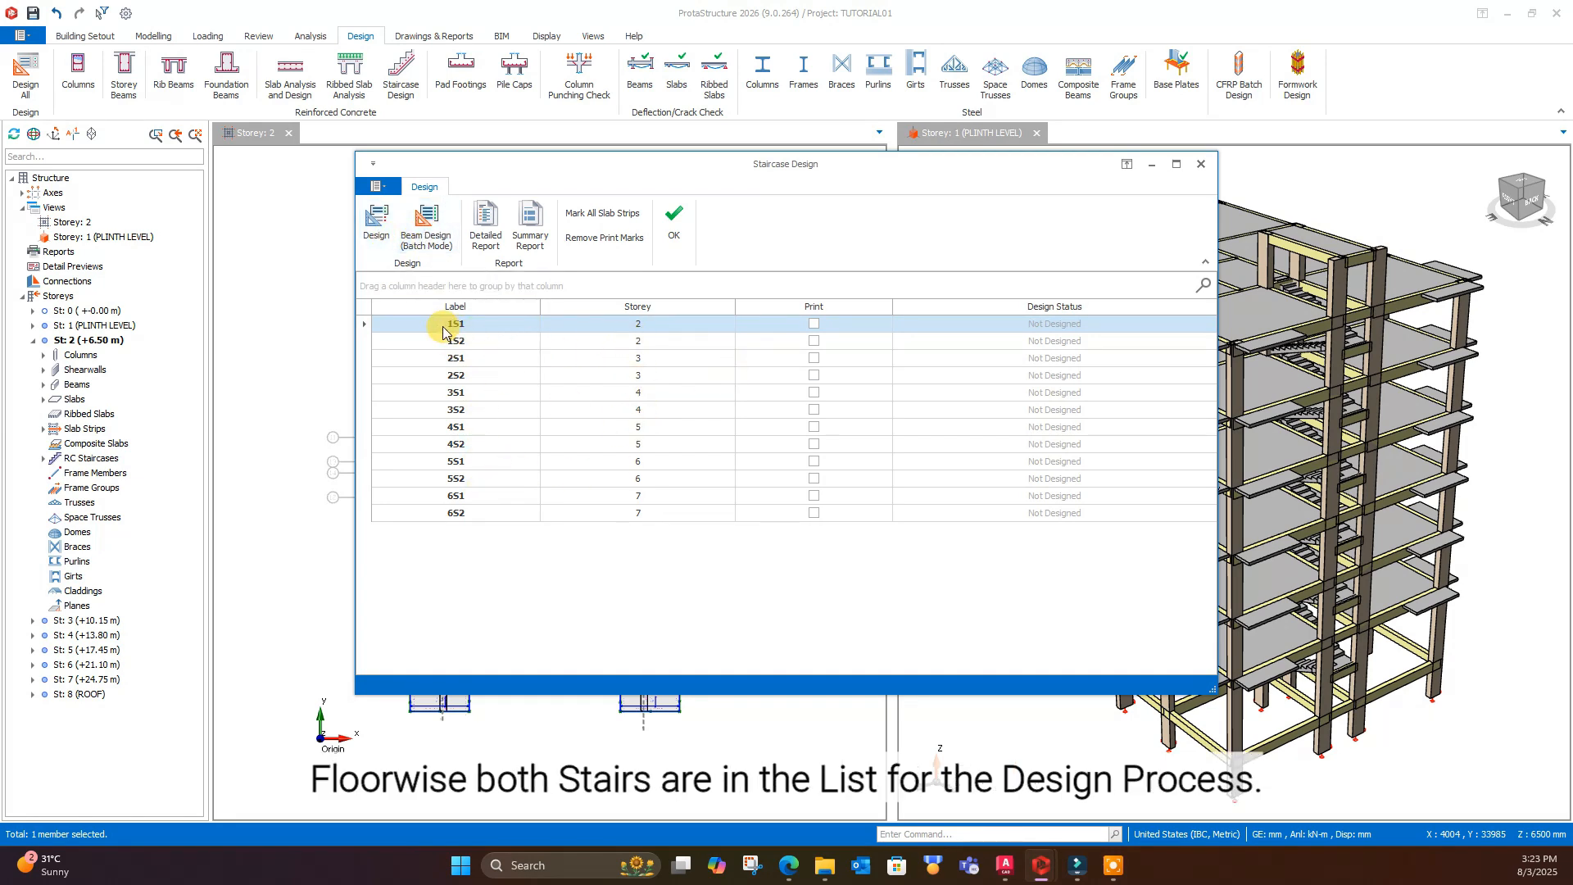
click(447, 236)
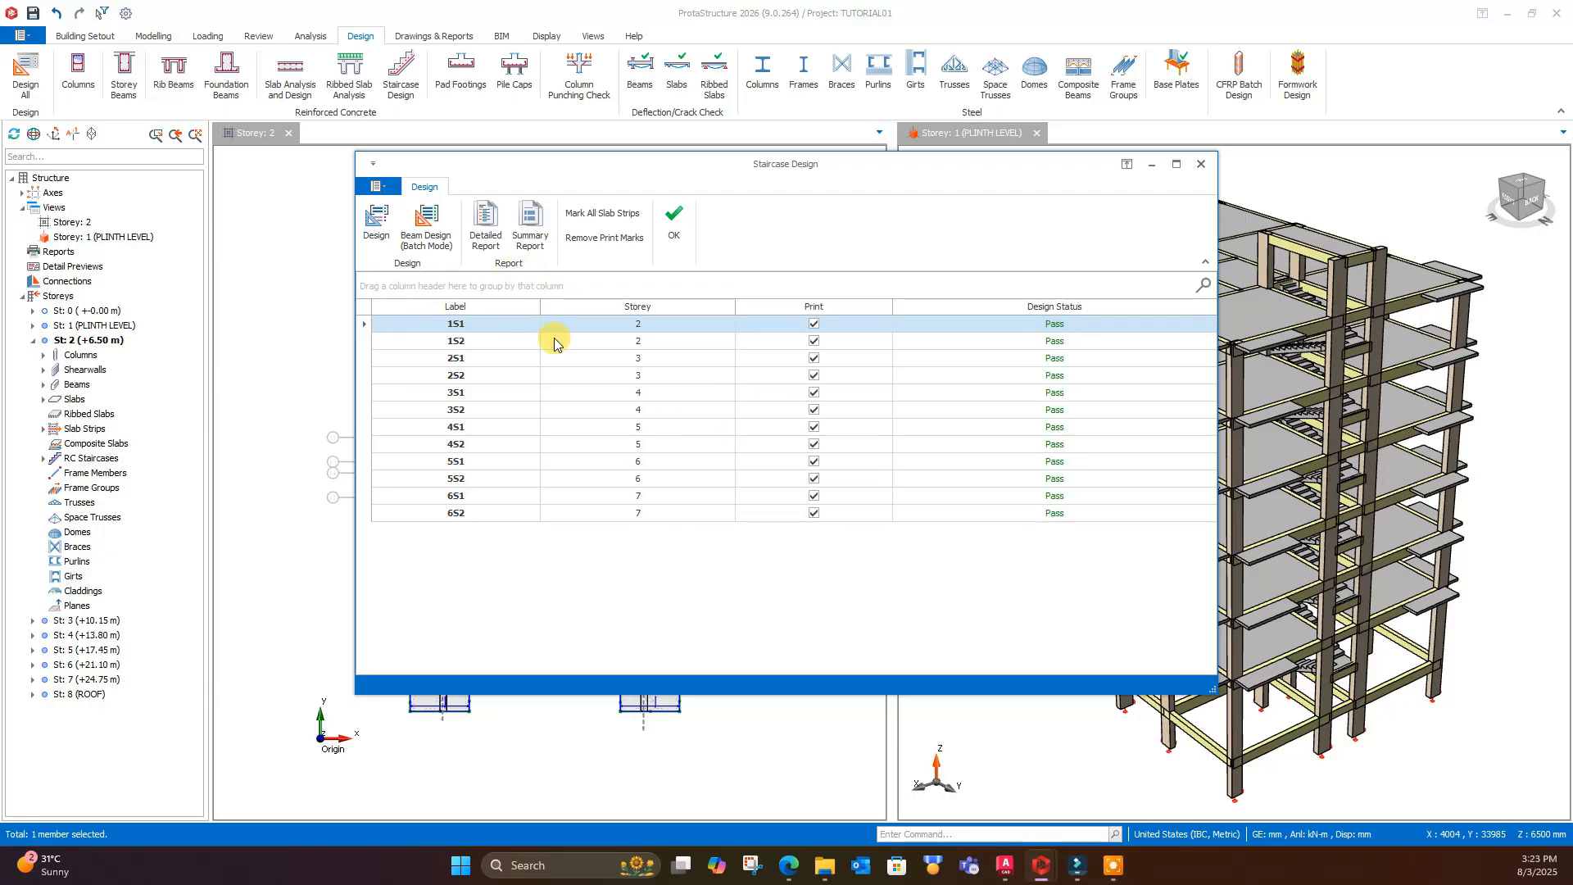
click(483, 344)
click(500, 357)
click(504, 376)
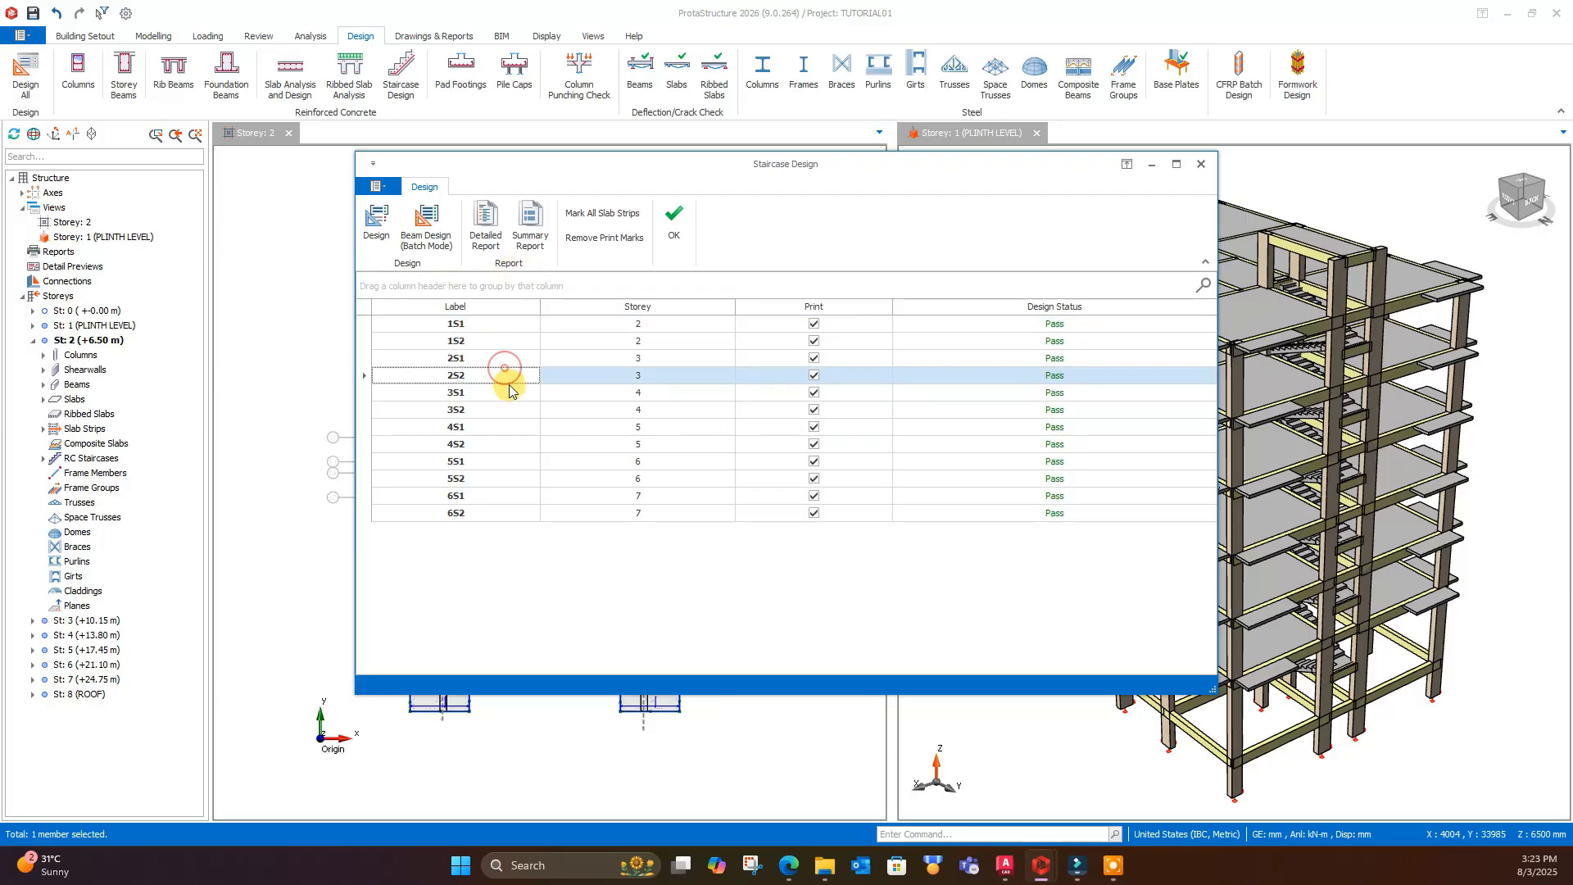
click(502, 343)
click(508, 327)
- Open the design of stair 1S1 and review the moments and steel bars of its strips down to 1S1-S1
click(383, 229)
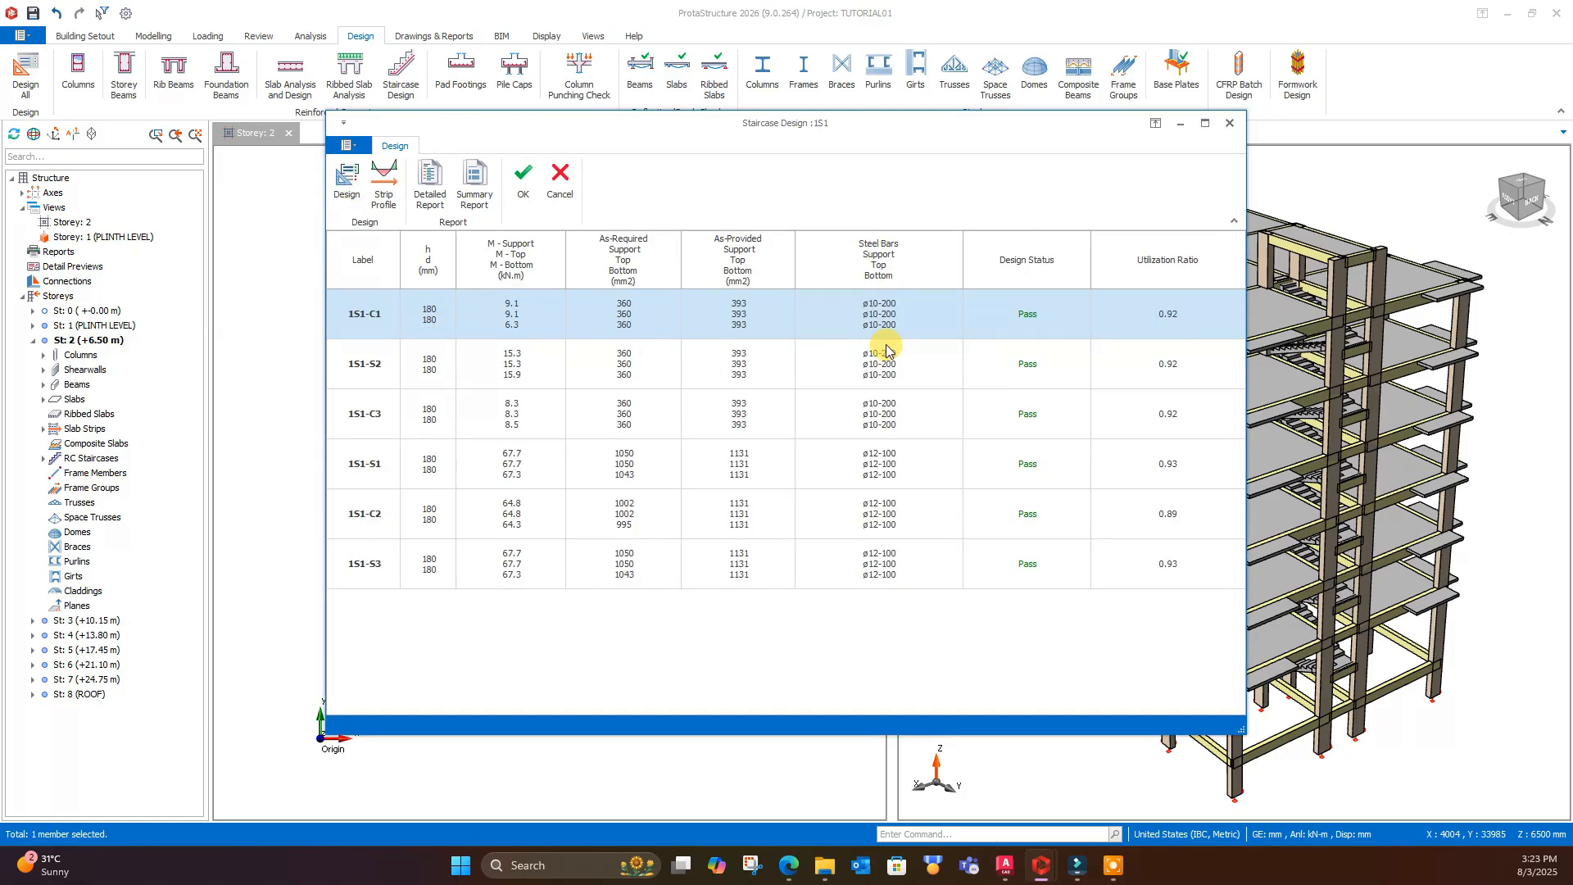
click(723, 367)
click(721, 409)
click(711, 478)
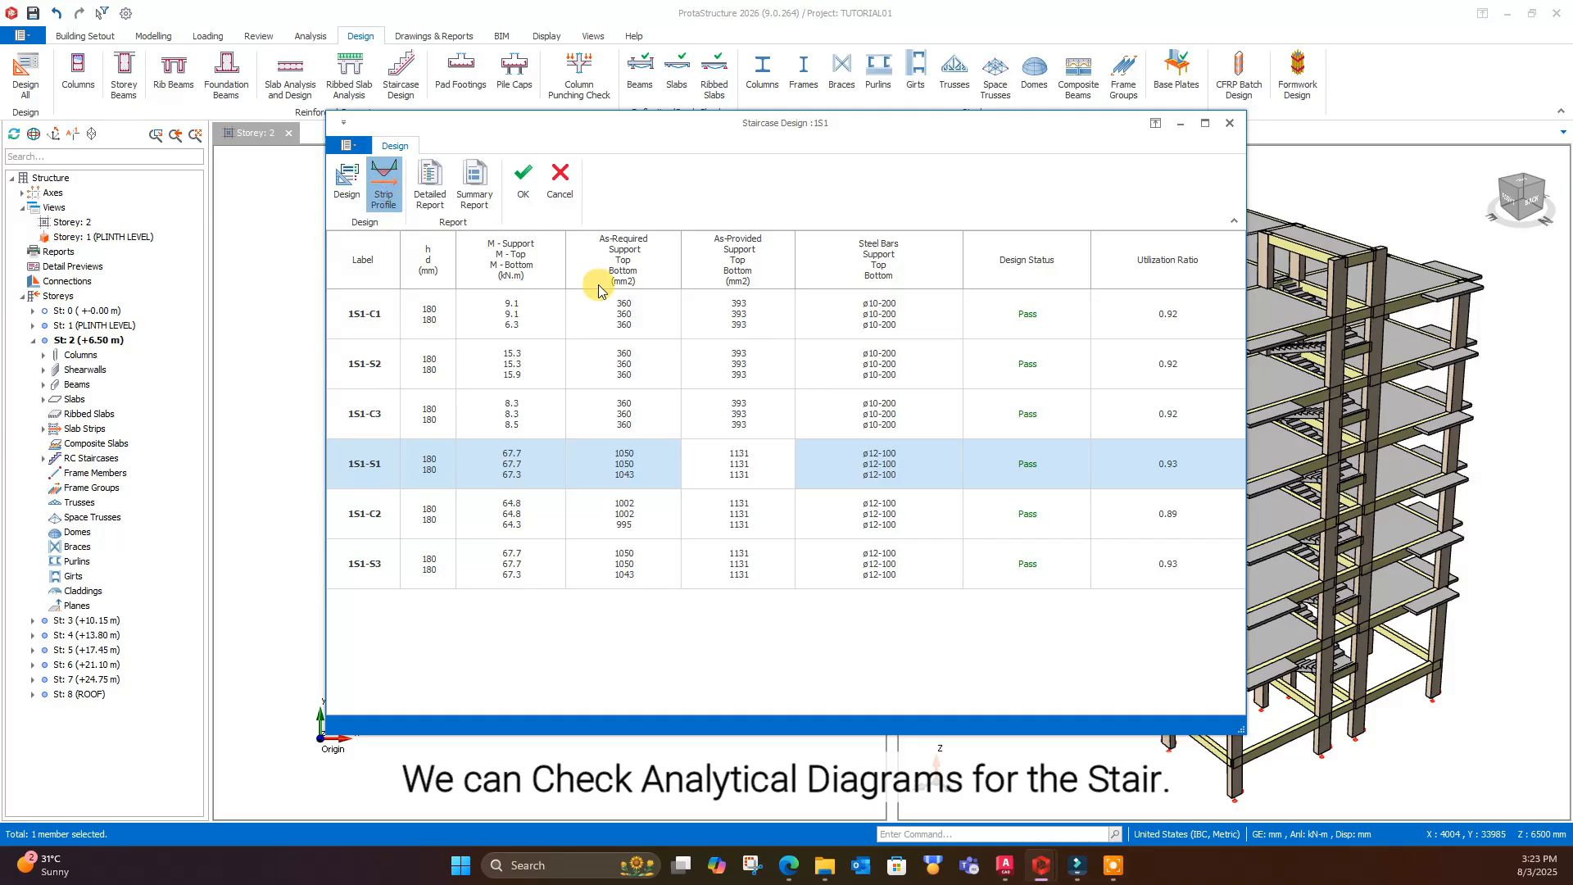
- Examine the deflection and moment diagrams and the load combinations in the strip profile of 1S1-S1
scroll(736, 418, down, 1)
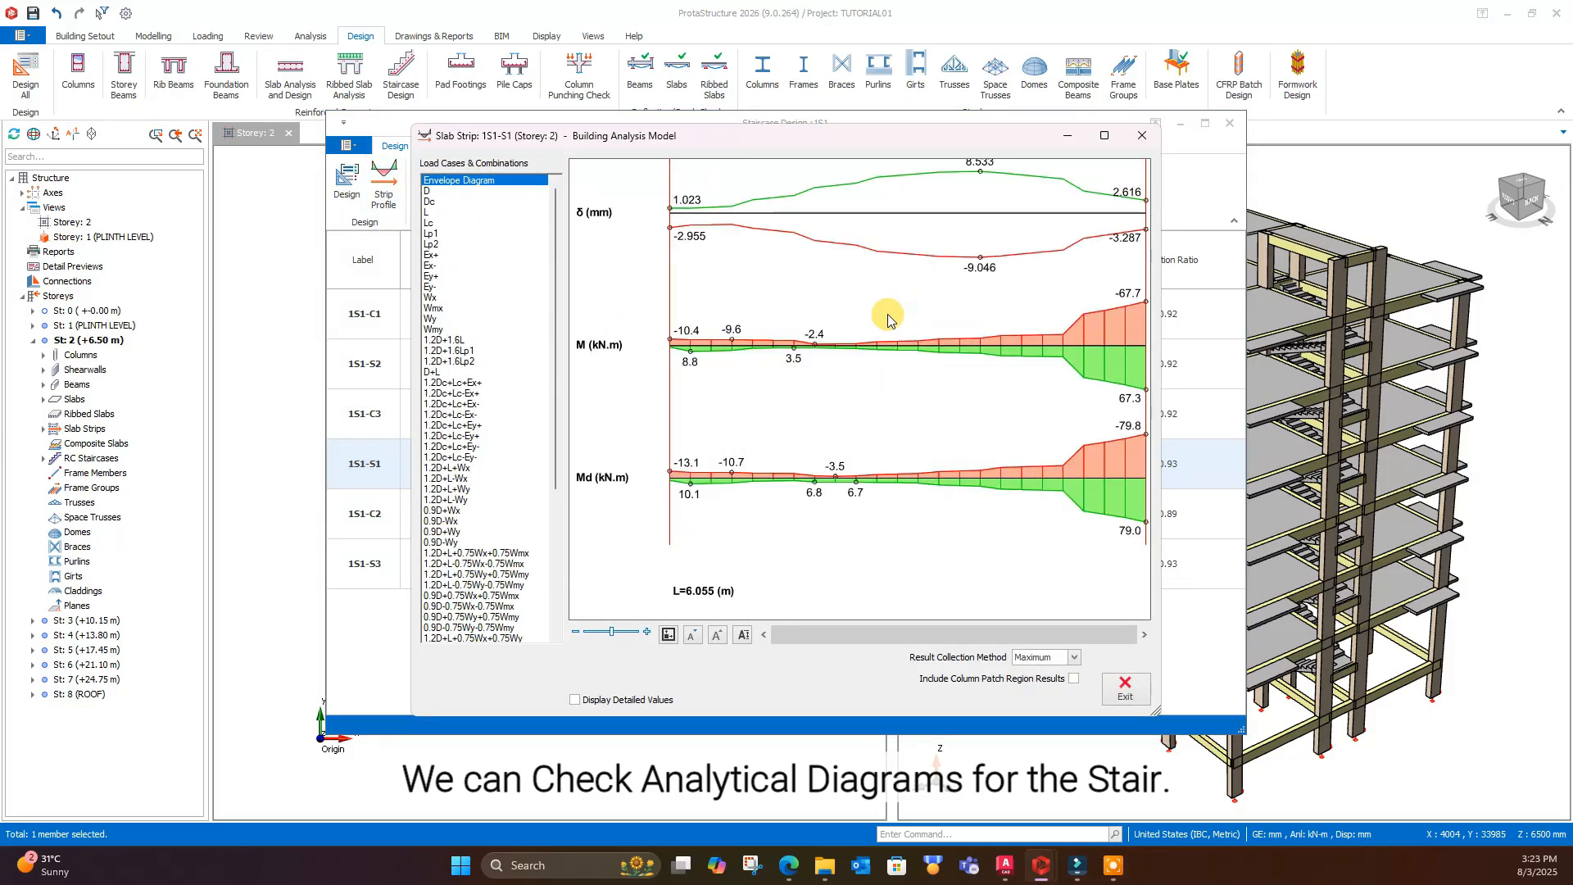
drag(555, 322, 554, 466)
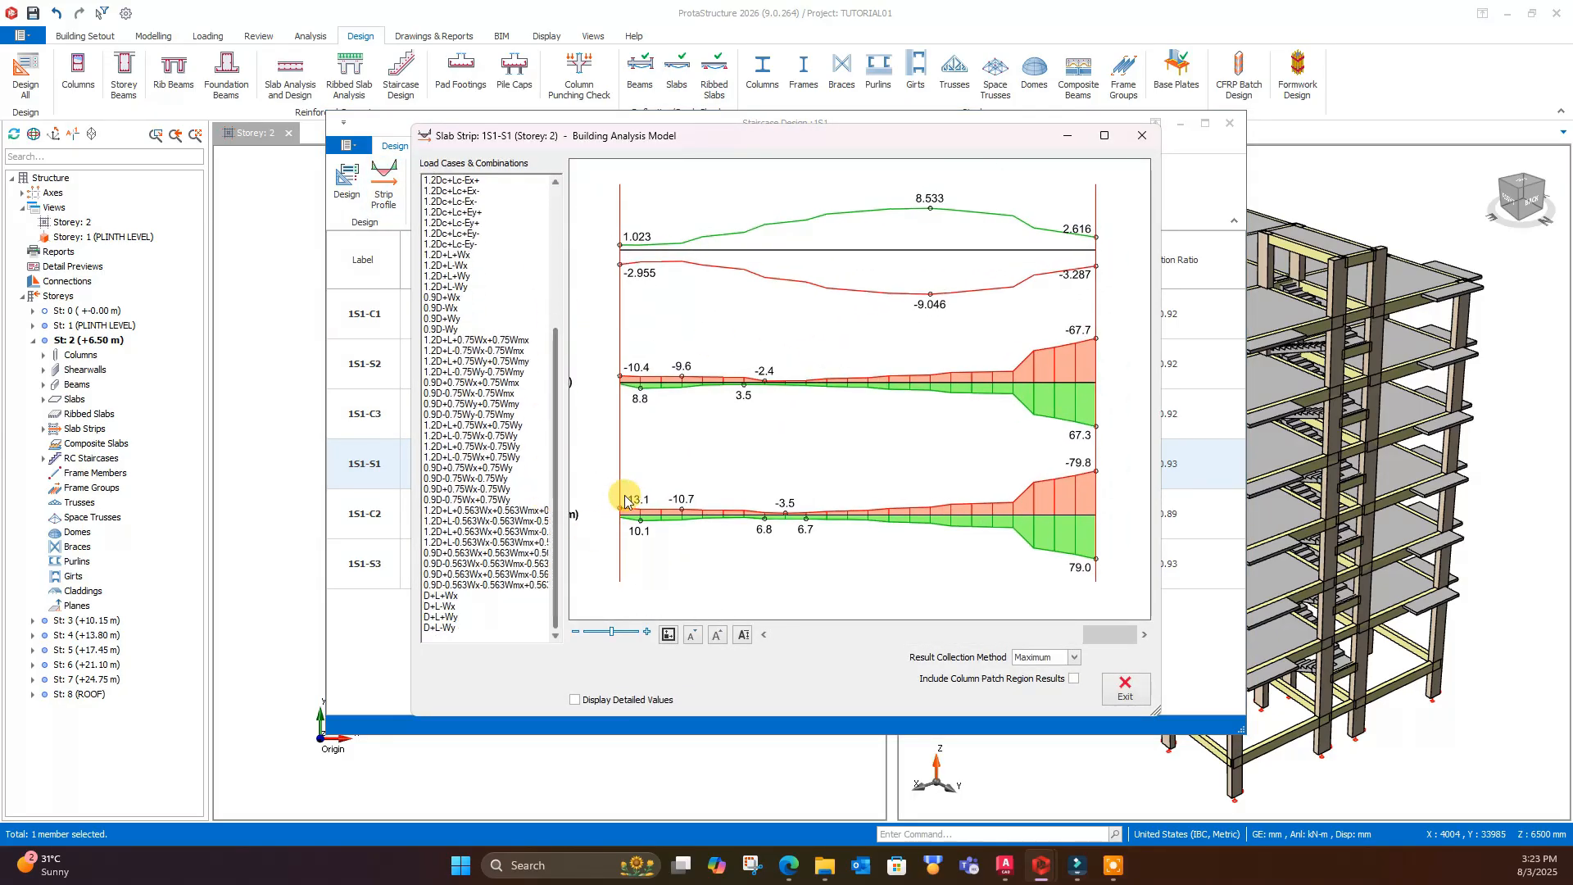
scroll(799, 443, down, 2)
scroll(656, 397, up, 2)
middle_drag(610, 296, 677, 281)
middle_drag(679, 496, 661, 406)
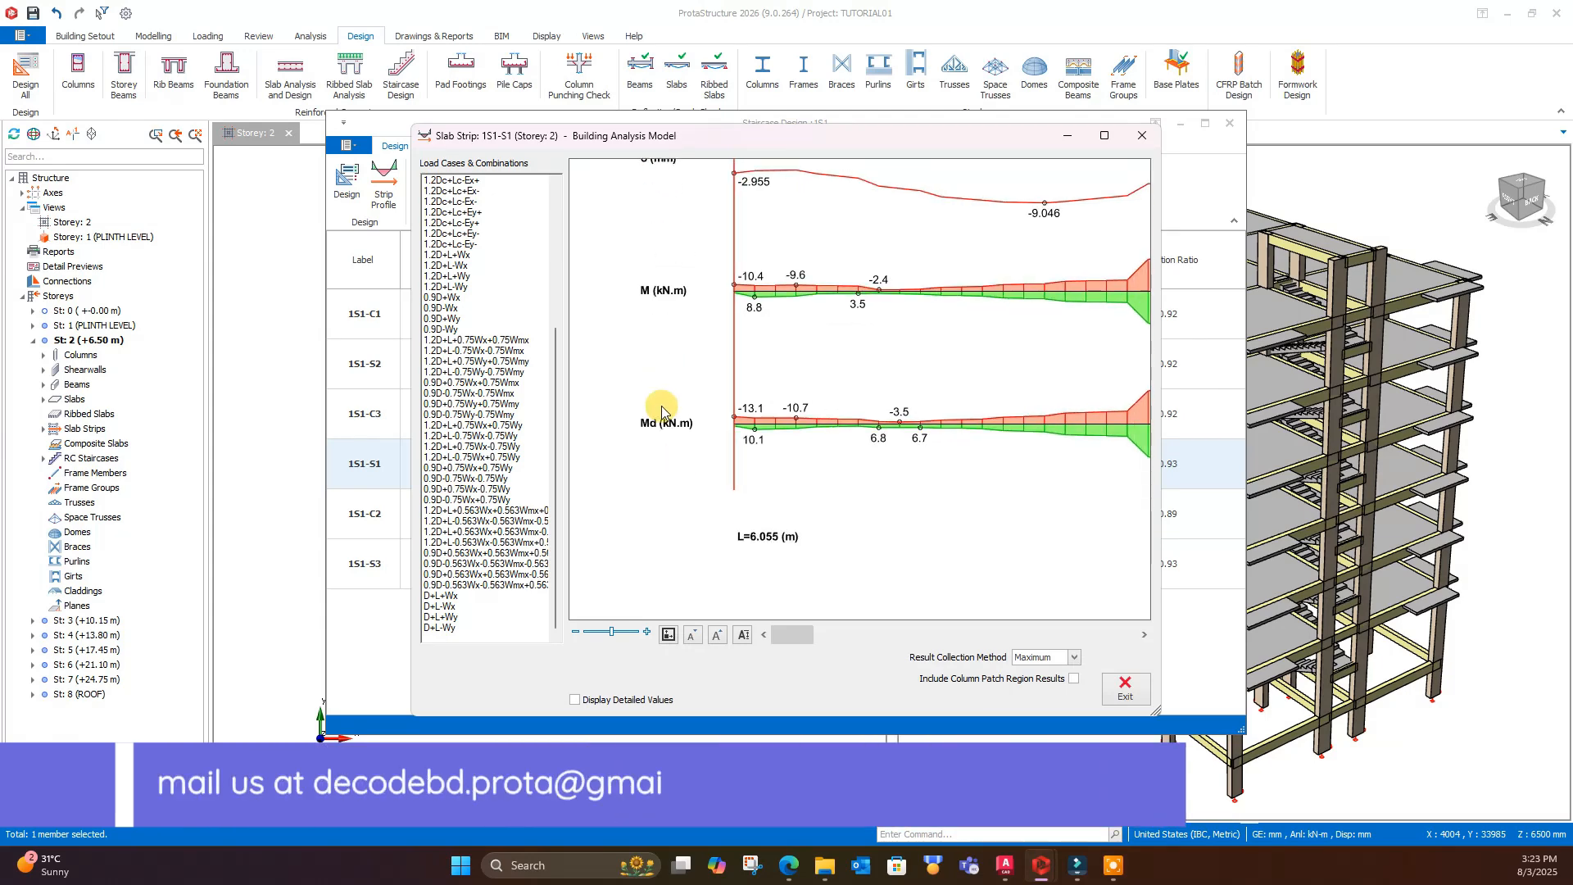
scroll(694, 432, down, 2)
scroll(772, 428, down, 1)
scroll(948, 331, up, 1)
click(1123, 696)
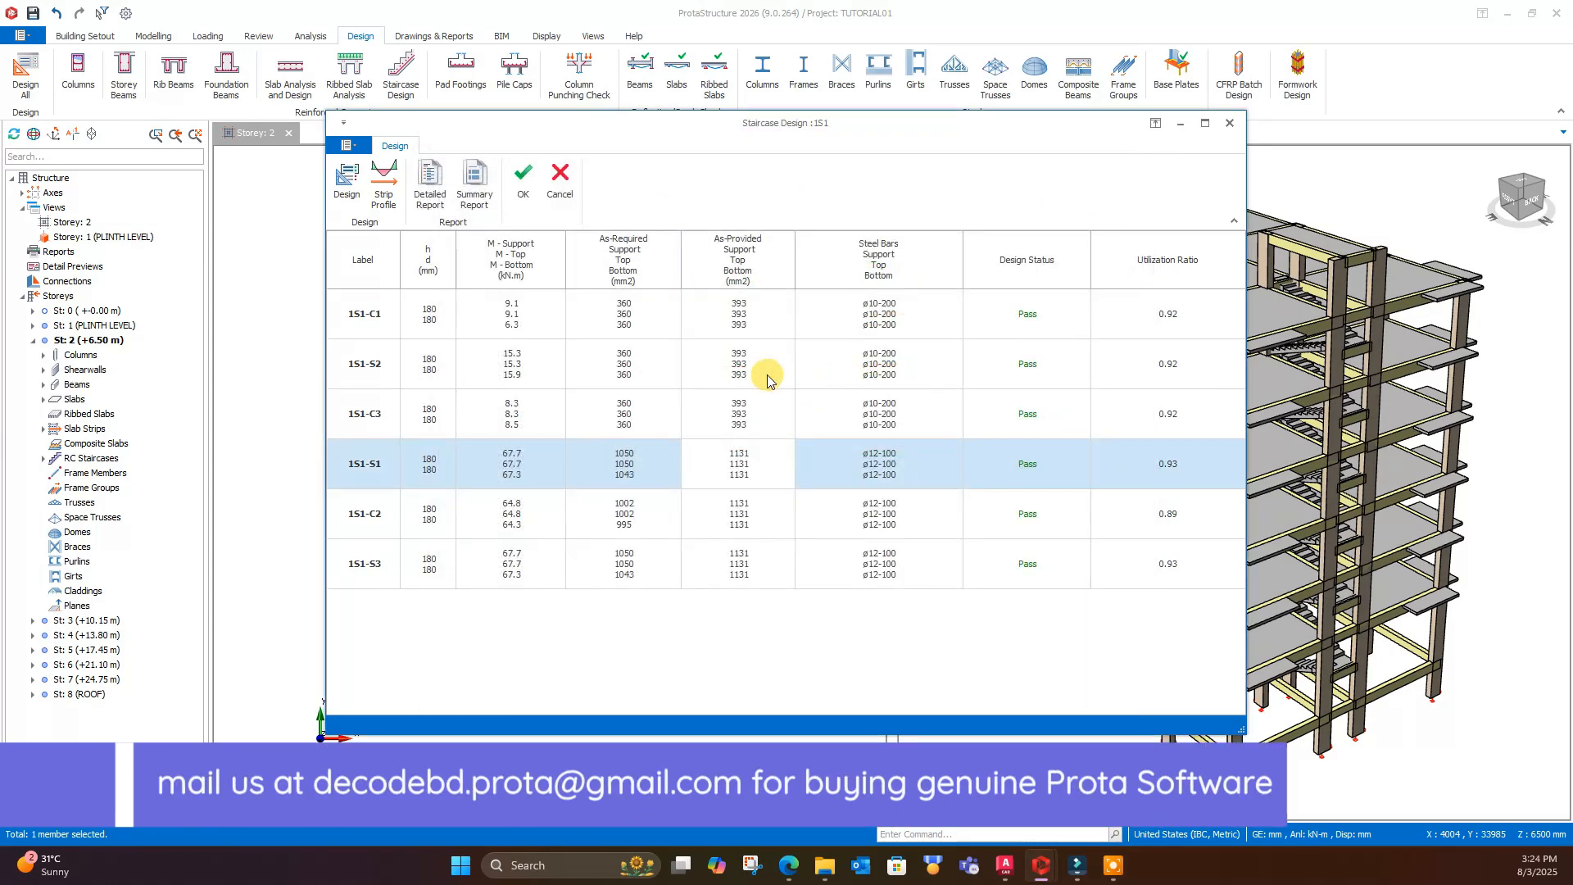
- Accept the stair 1S1 design and close Staircase Design
click(524, 185)
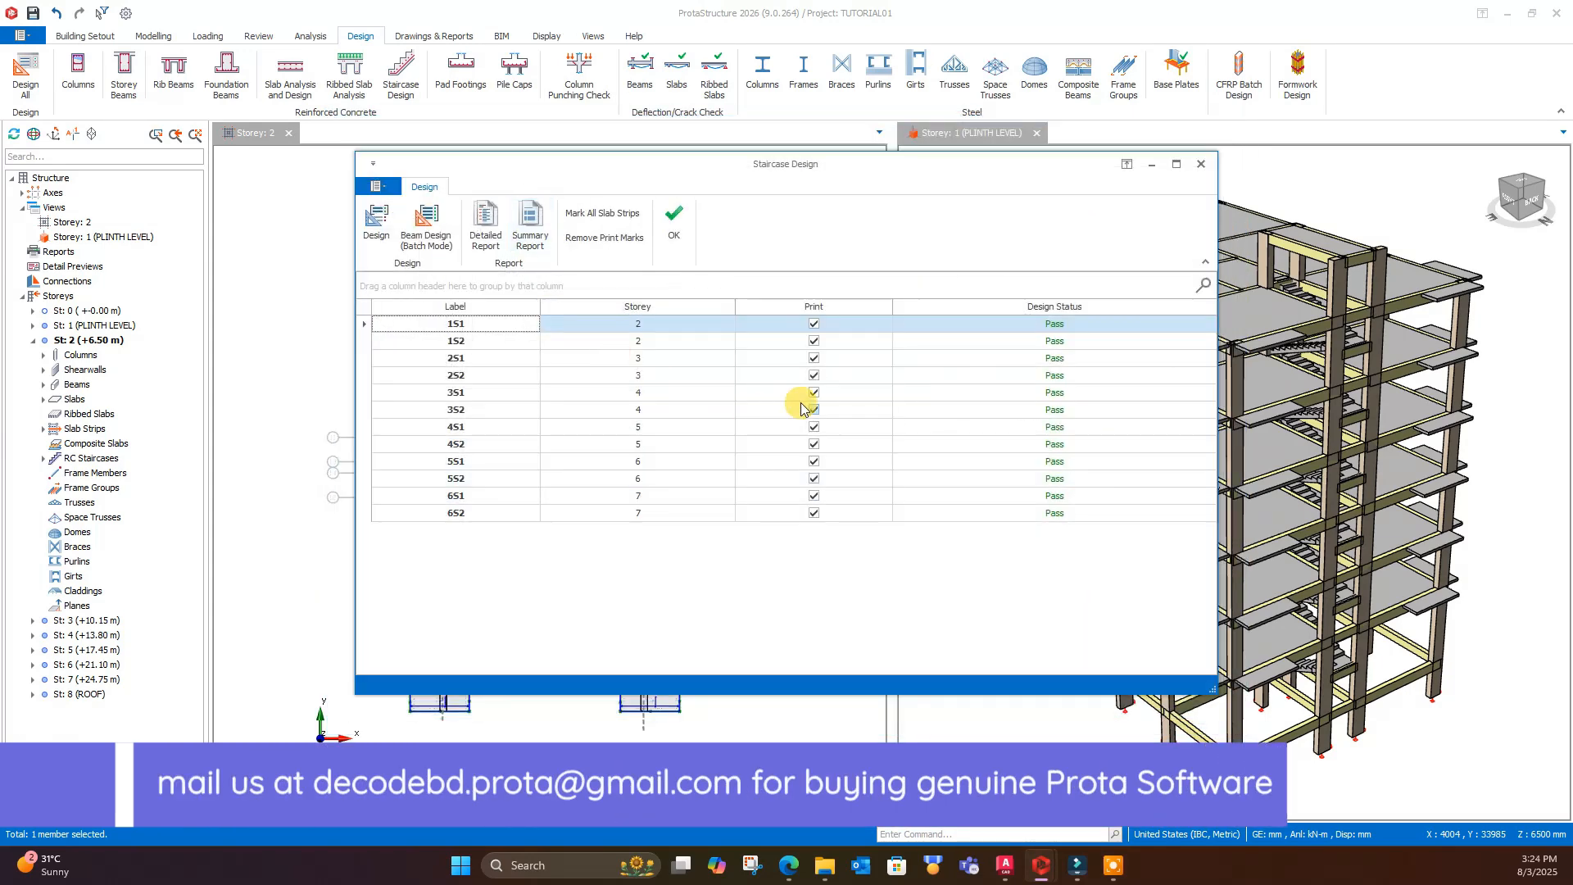
click(573, 375)
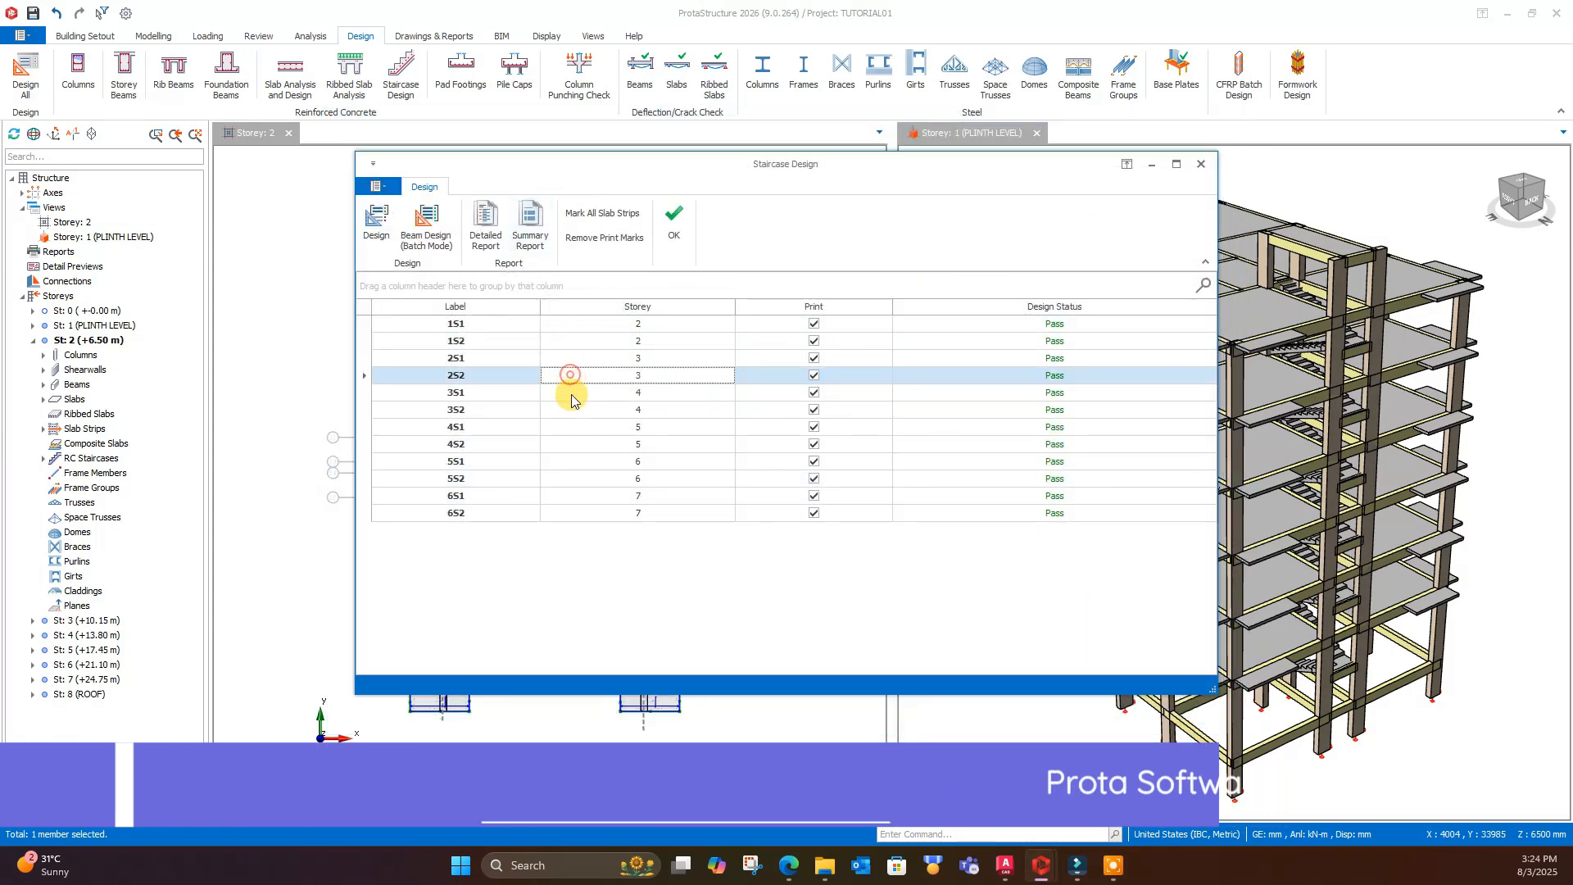
click(671, 229)
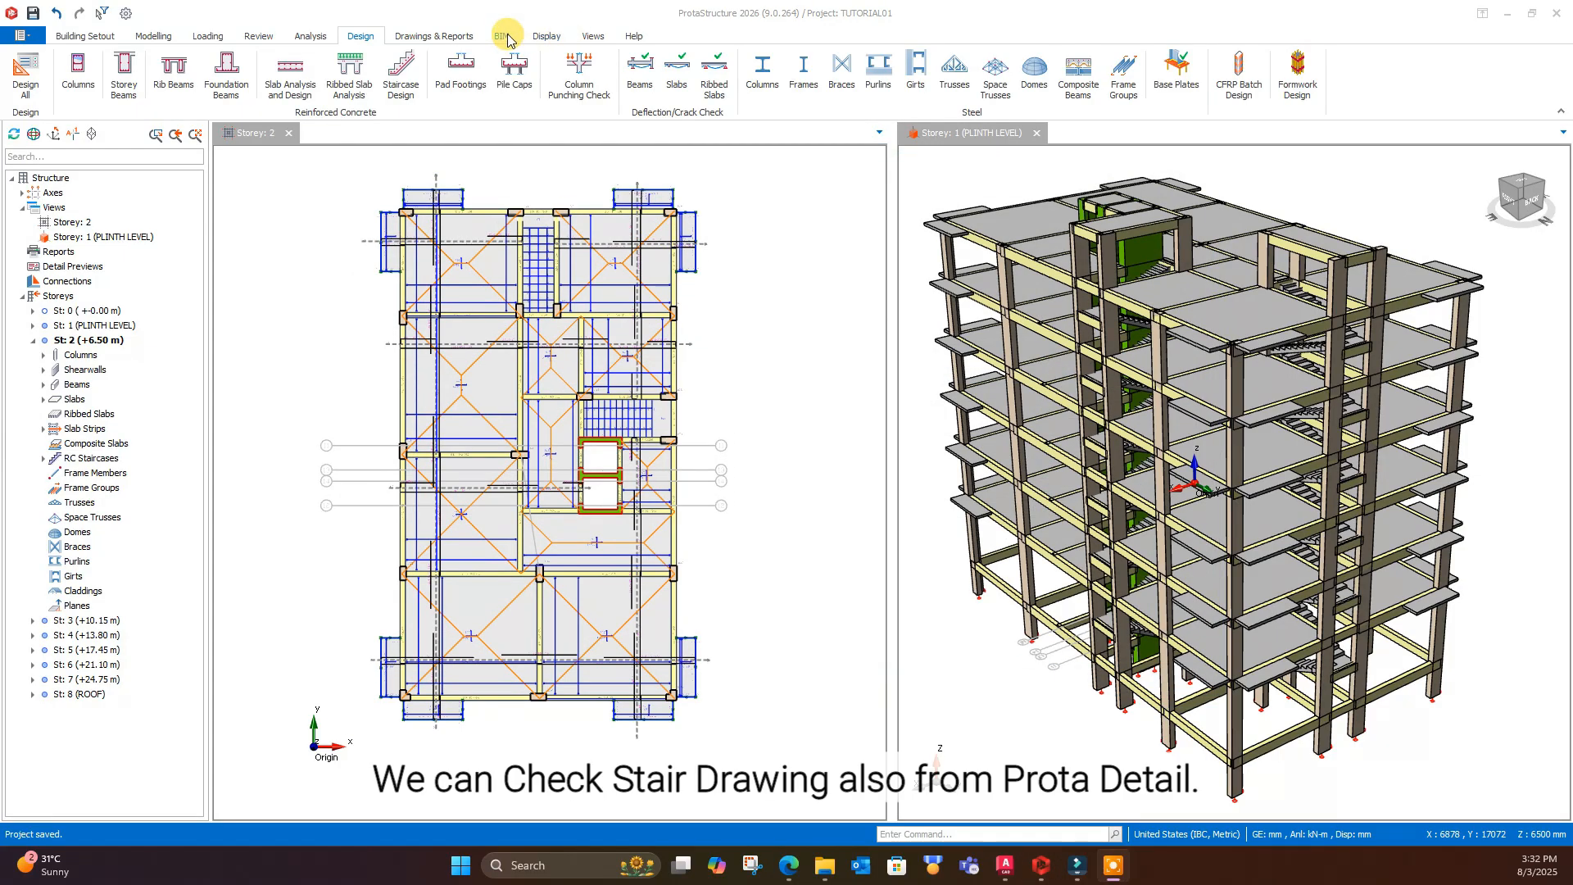
- Save the project changes, switch to ProtaDetails and create a new drawing for the staircase details
click(433, 36)
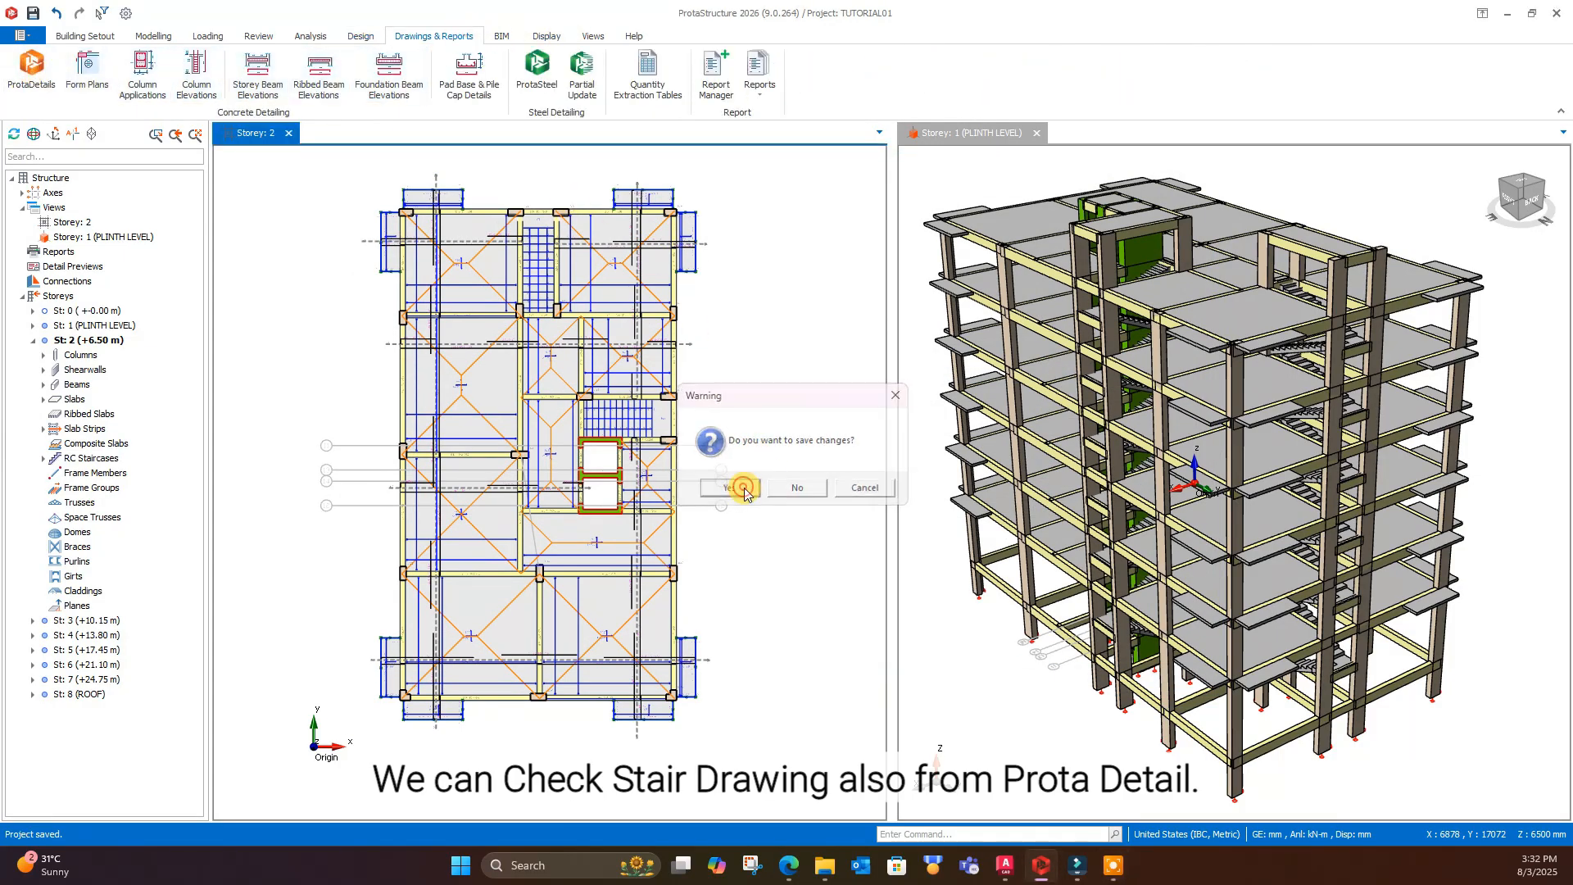
click(728, 487)
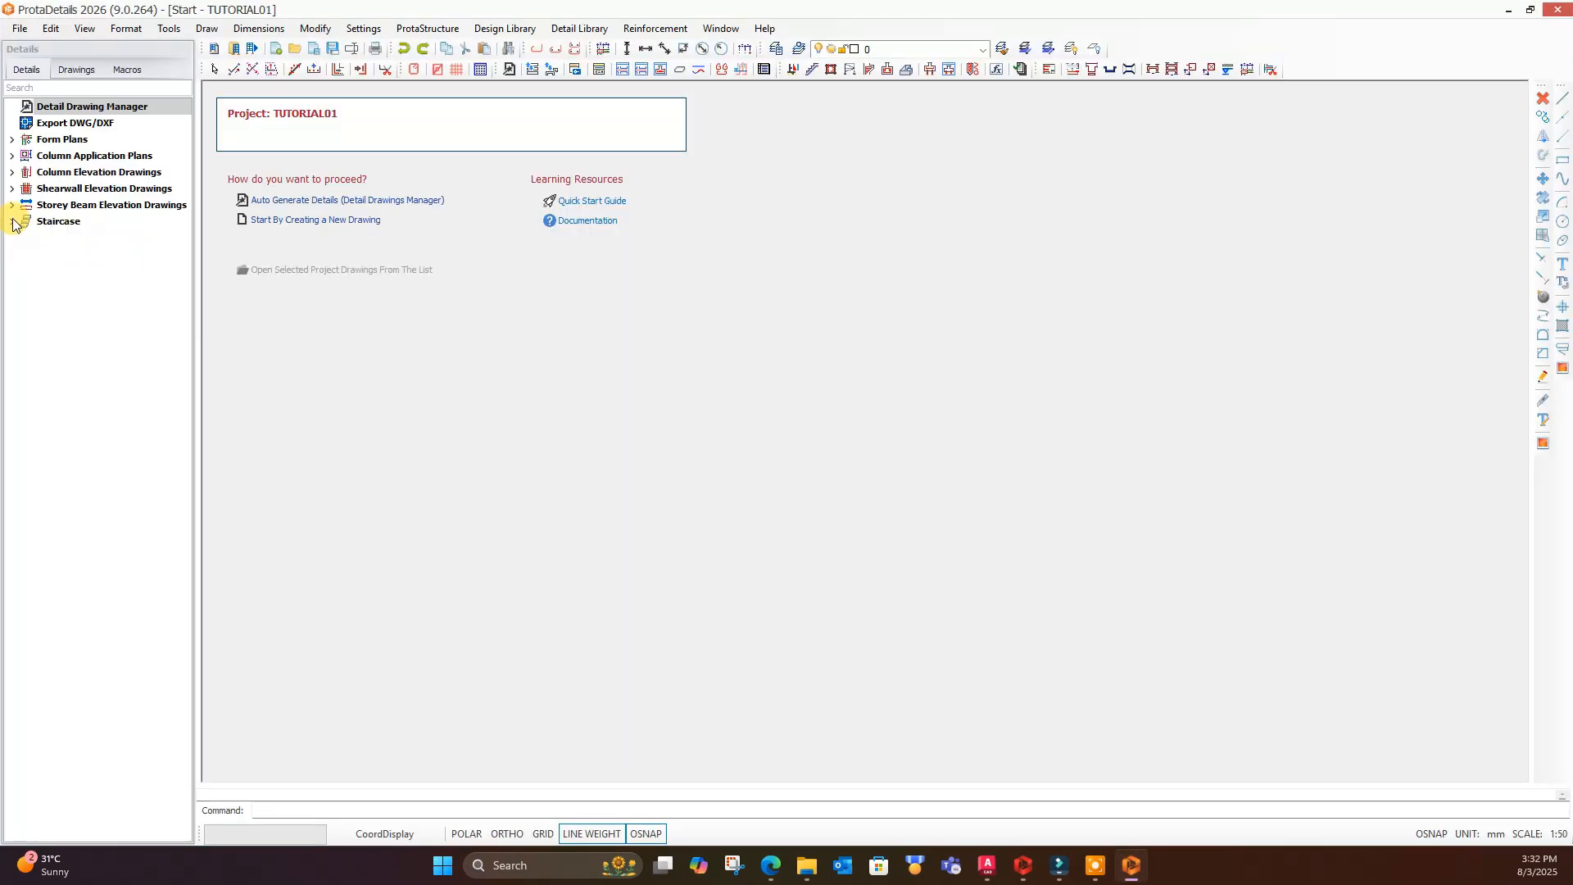
click(12, 222)
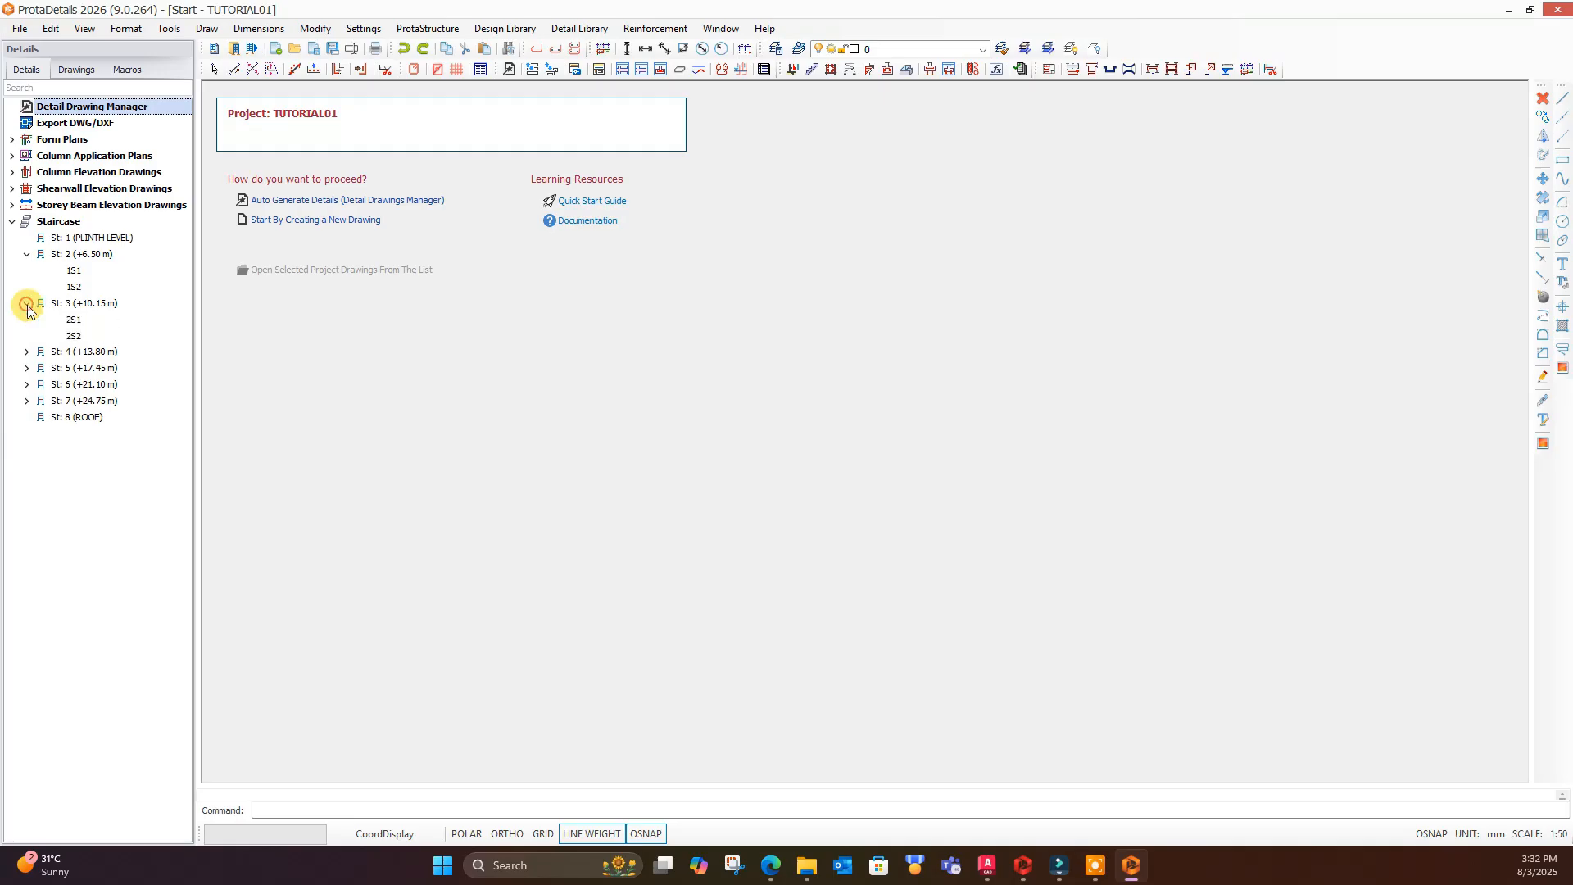
click(312, 220)
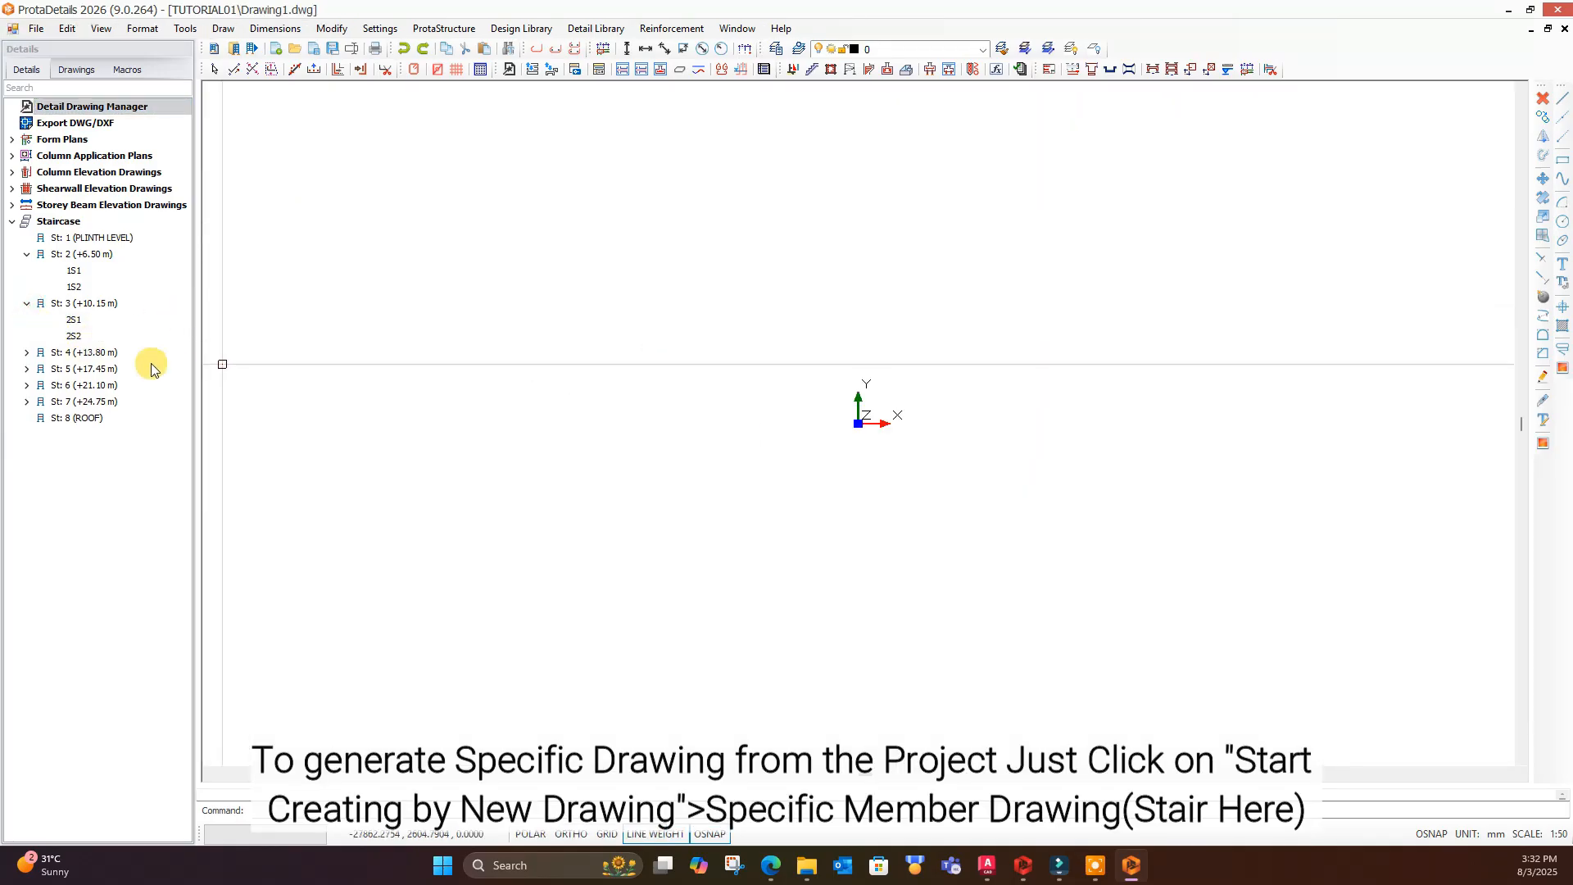
- Insert the detail drawings of storey 2 stairs 1S1 and 1S2 into the new drawing
click(27, 304)
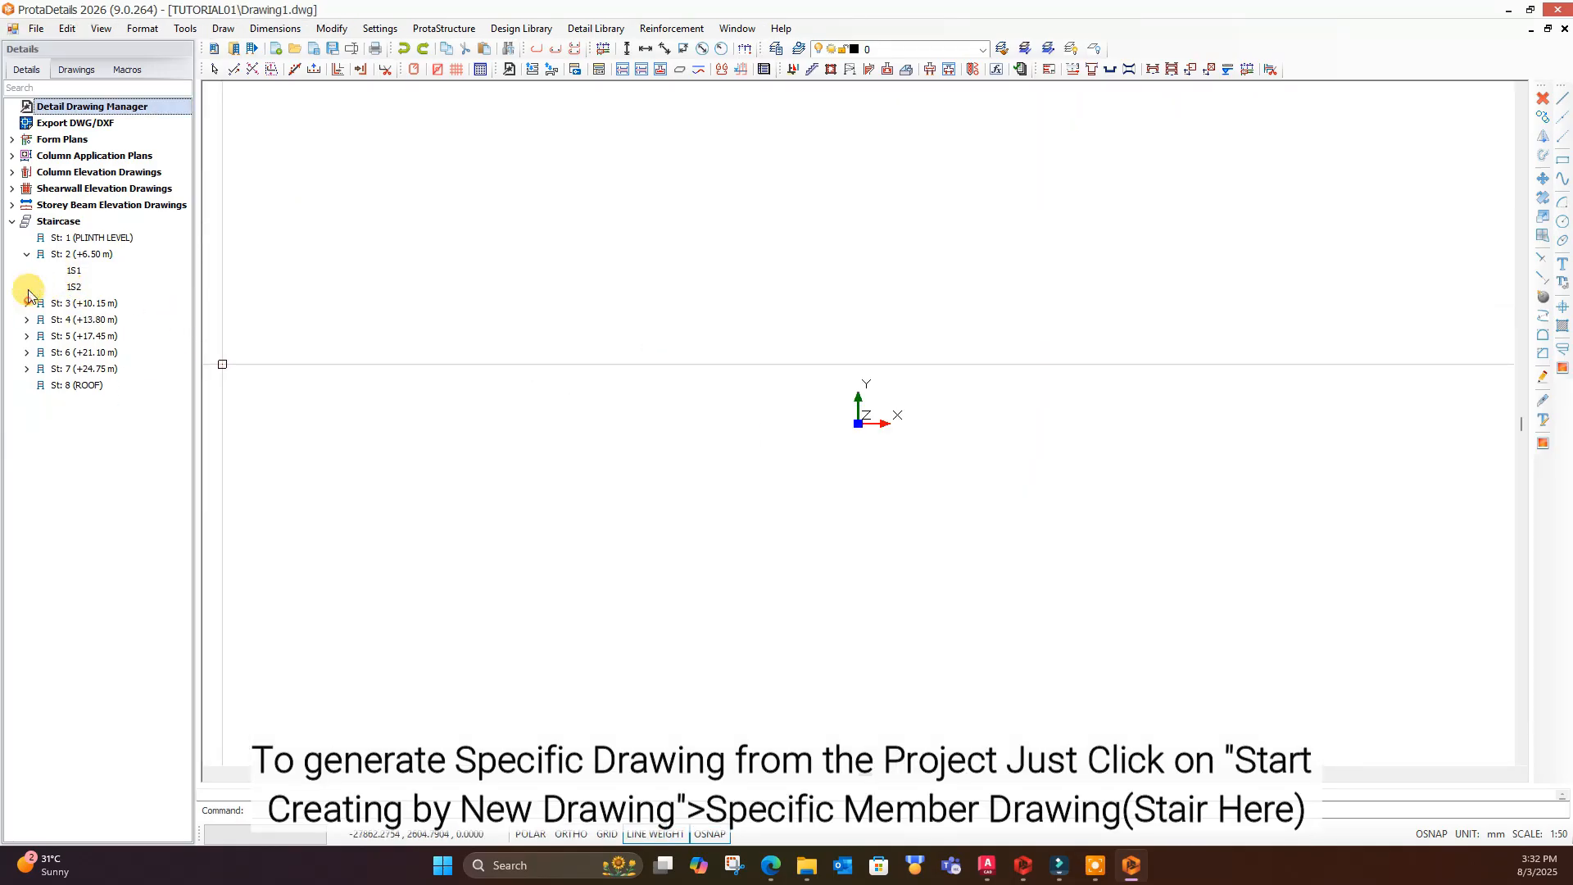
click(75, 255)
click(149, 264)
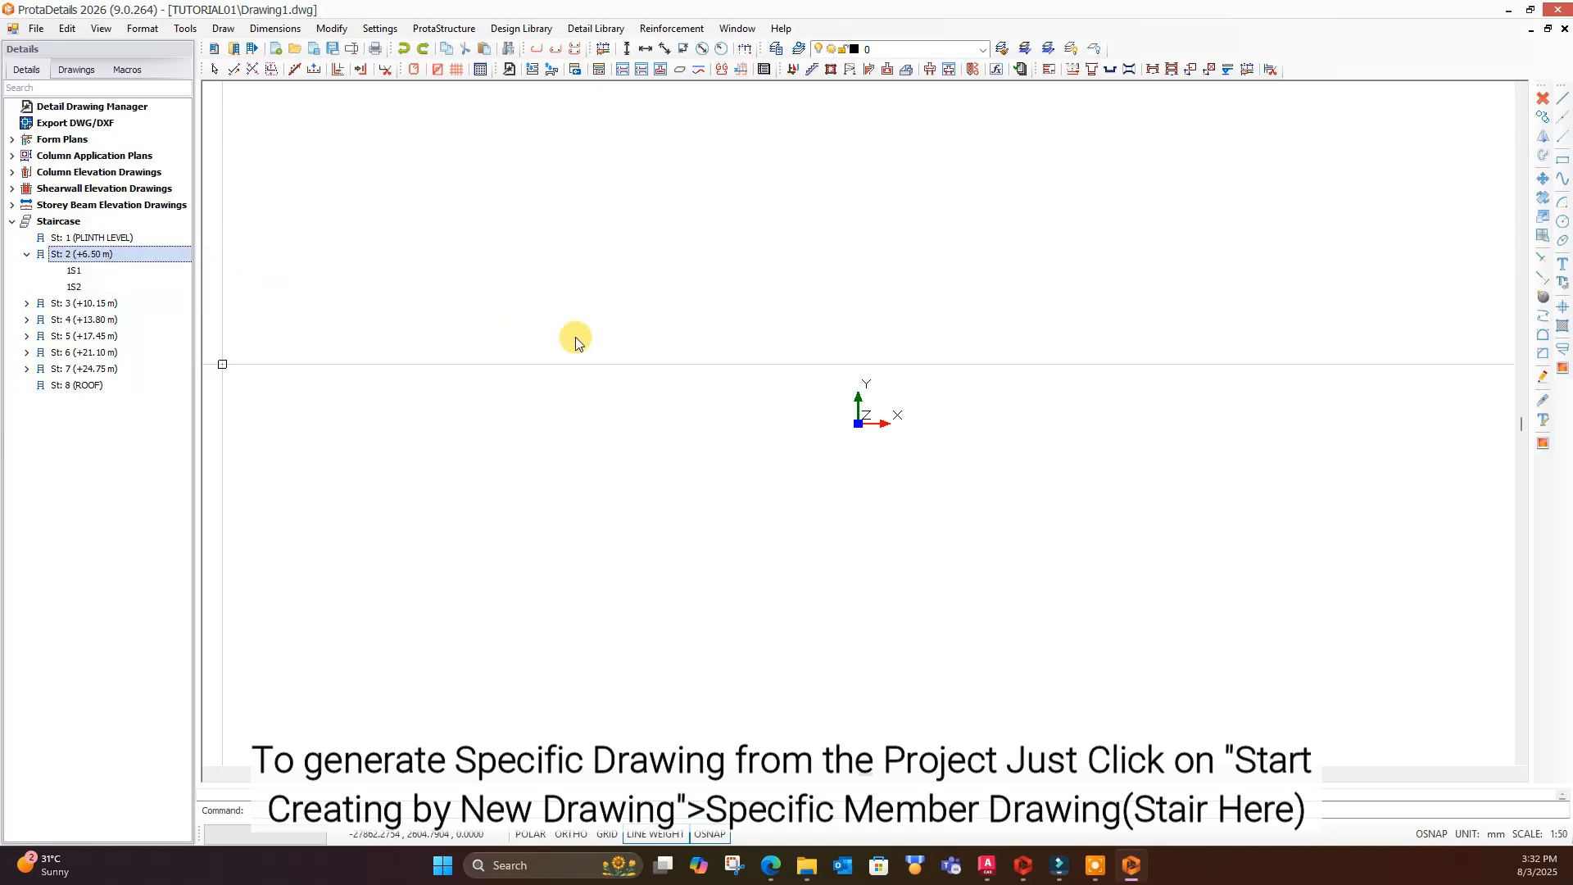
click(901, 583)
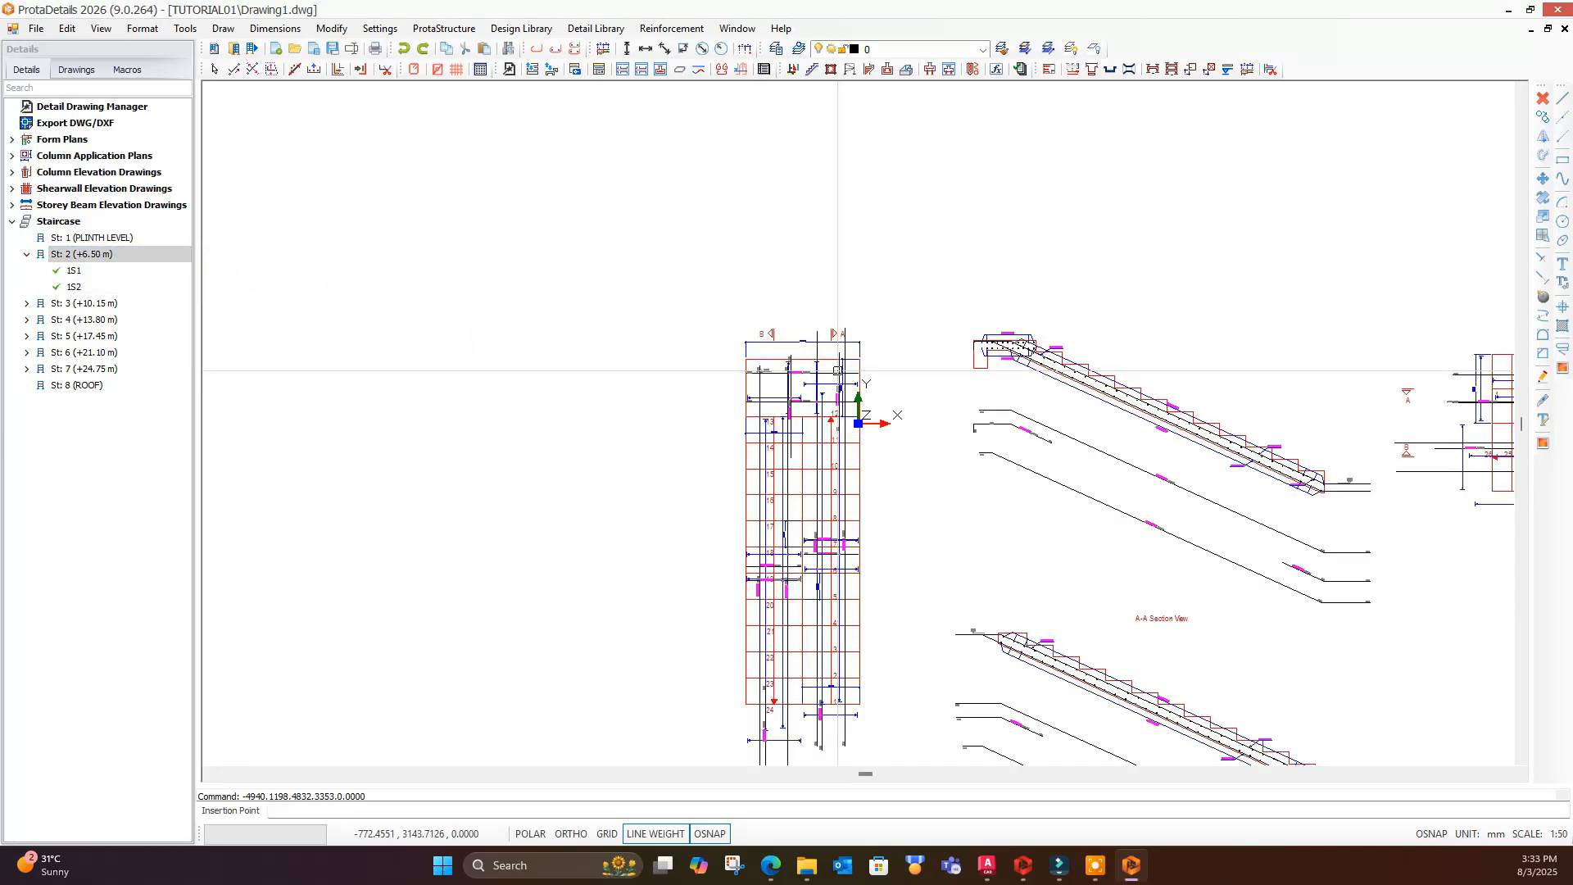
- Examine the plan and section views of the storey 2 stairs, including their bar labels and shapes
middle_drag(1065, 361, 904, 309)
scroll(905, 303, up, 7)
middle_drag(737, 293, 675, 294)
scroll(648, 294, down, 2)
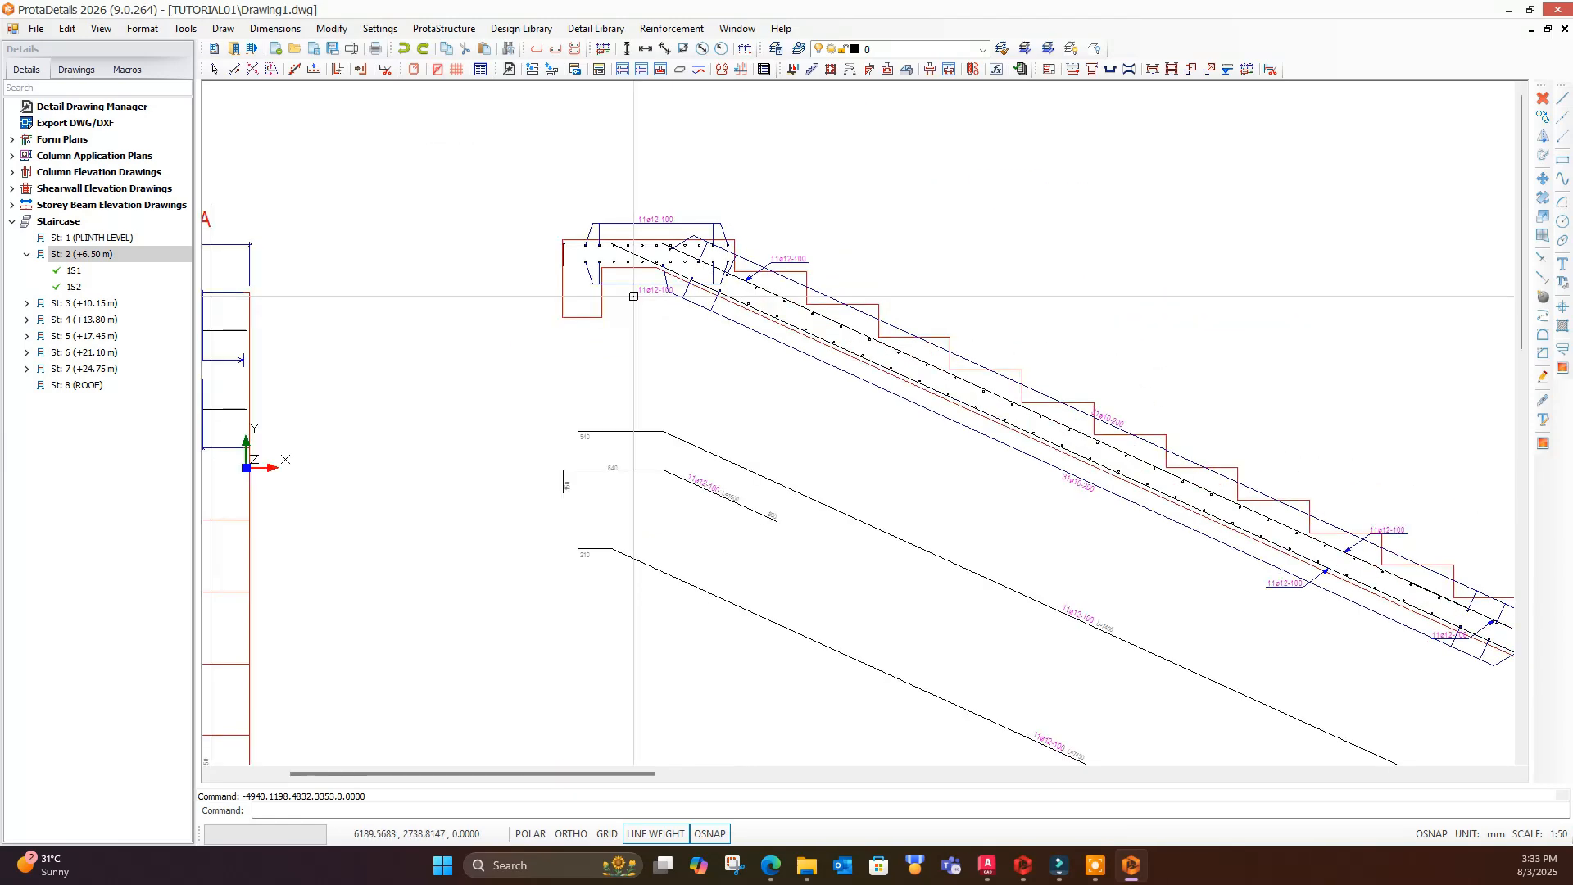
middle_drag(957, 439, 625, 322)
scroll(625, 323, down, 6)
middle_drag(850, 398, 442, 408)
middle_drag(1004, 397, 690, 386)
scroll(853, 363, up, 2)
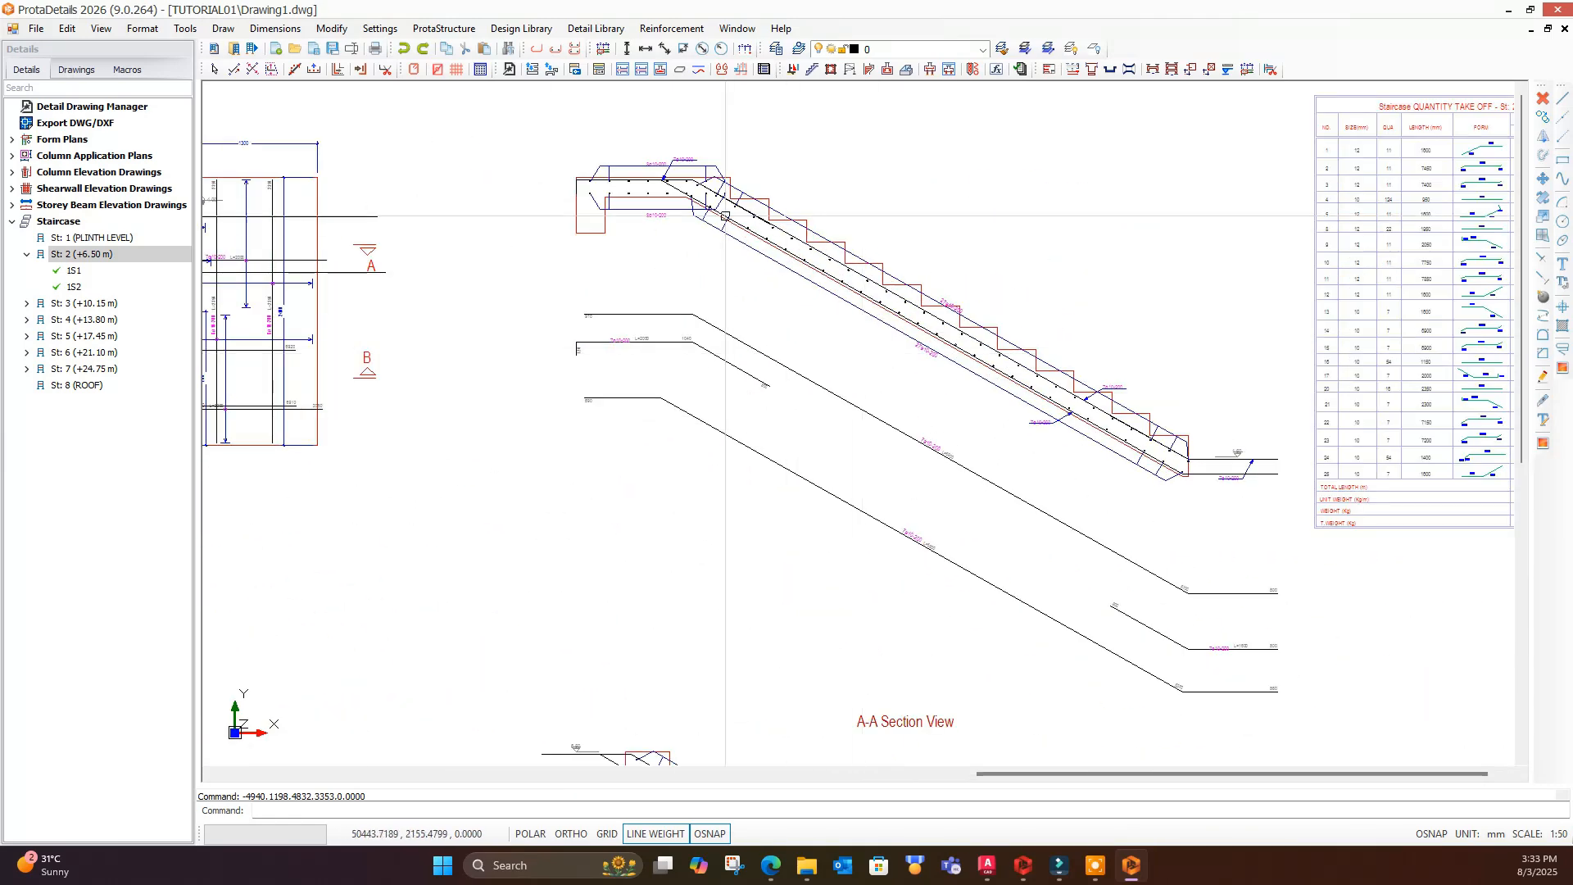
scroll(699, 189, up, 3)
scroll(687, 215, down, 3)
scroll(898, 325, up, 2)
scroll(954, 408, up, 1)
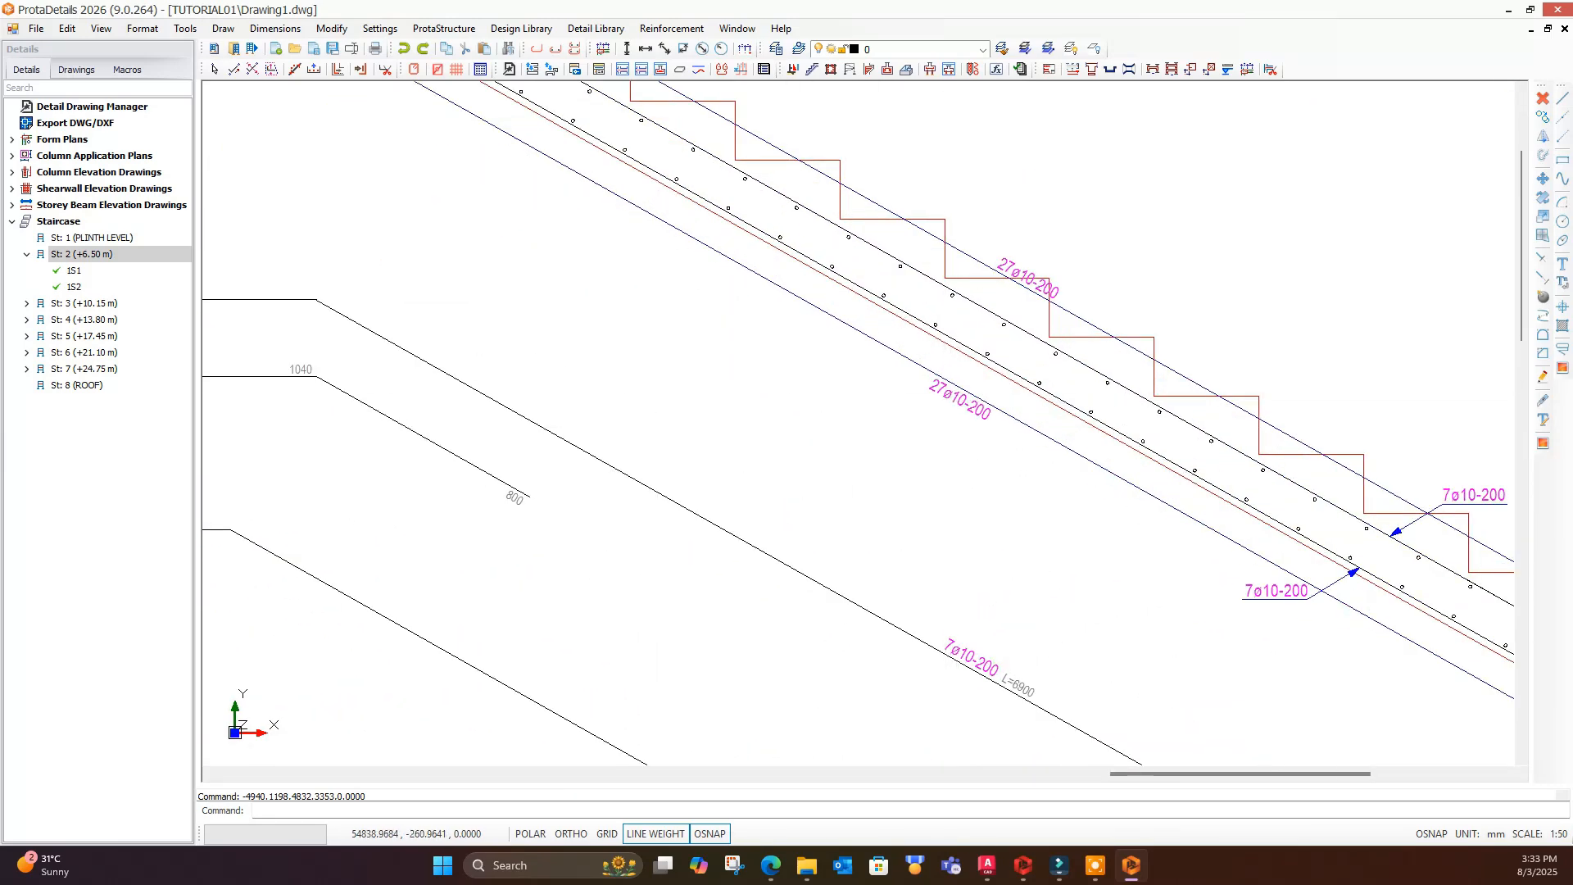
- Check the storey 2 staircase quantity take-off table and close the drawing without saving it
scroll(954, 408, down, 3)
middle_drag(983, 397, 560, 484)
scroll(1126, 387, up, 2)
scroll(1064, 345, down, 1)
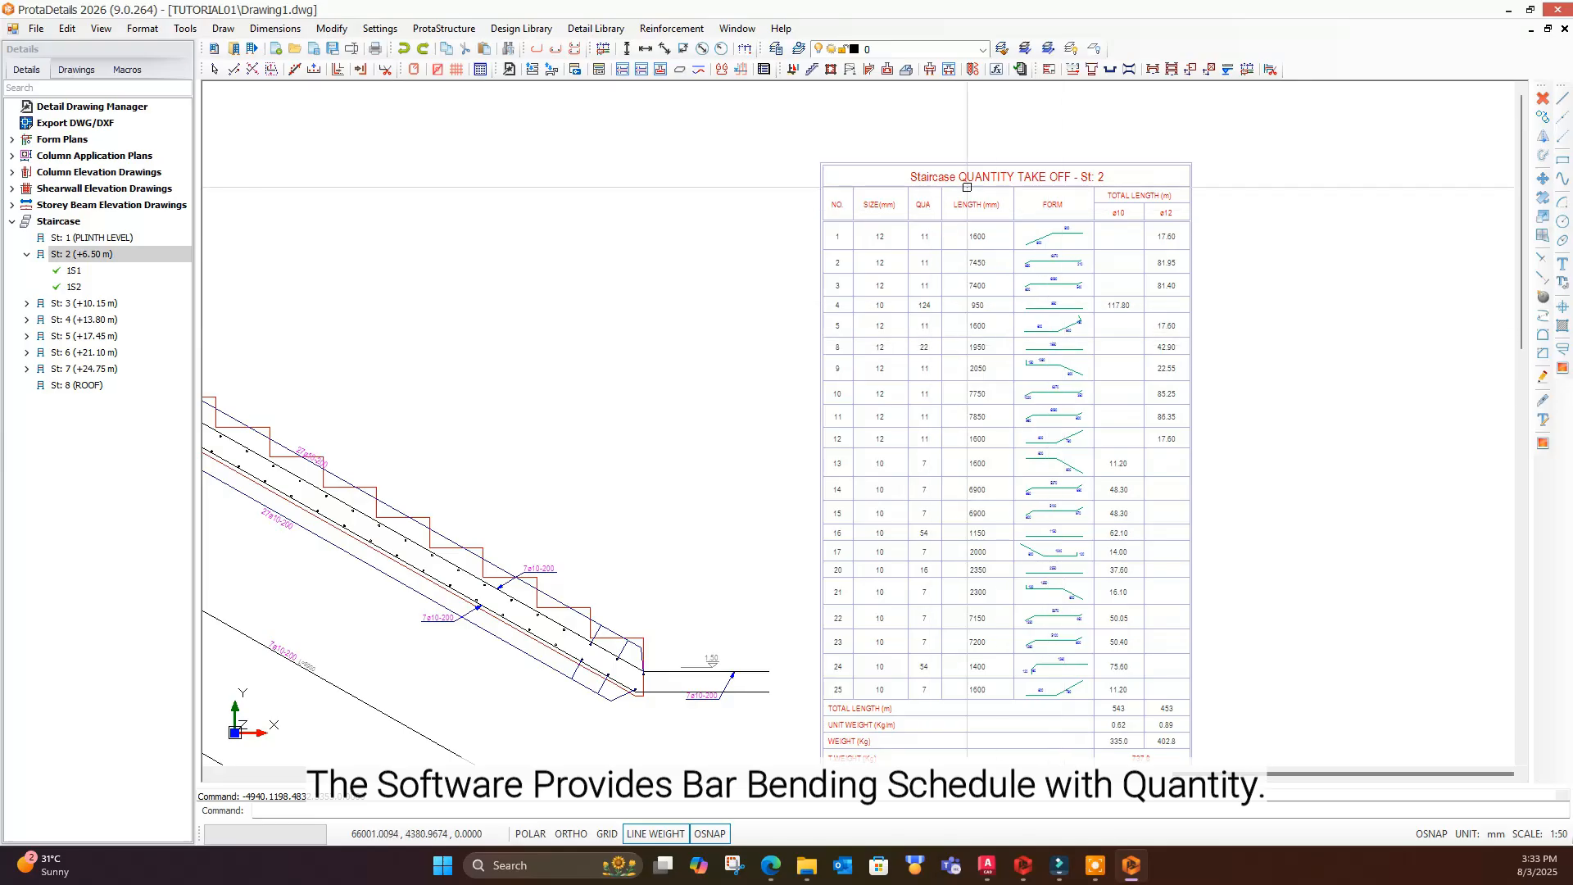
click(1564, 30)
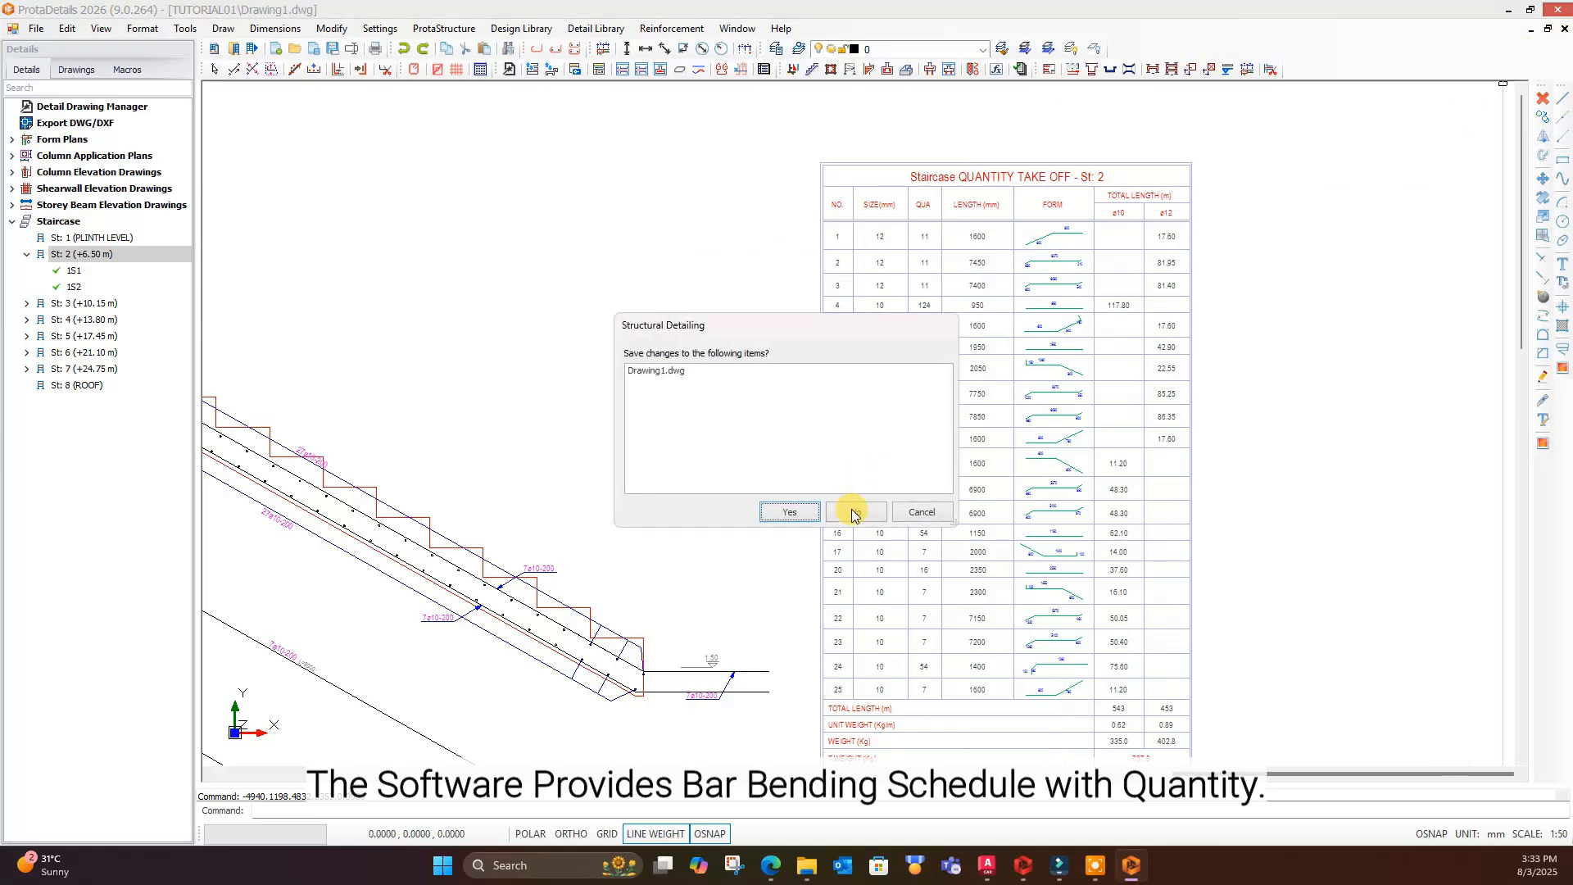
click(852, 511)
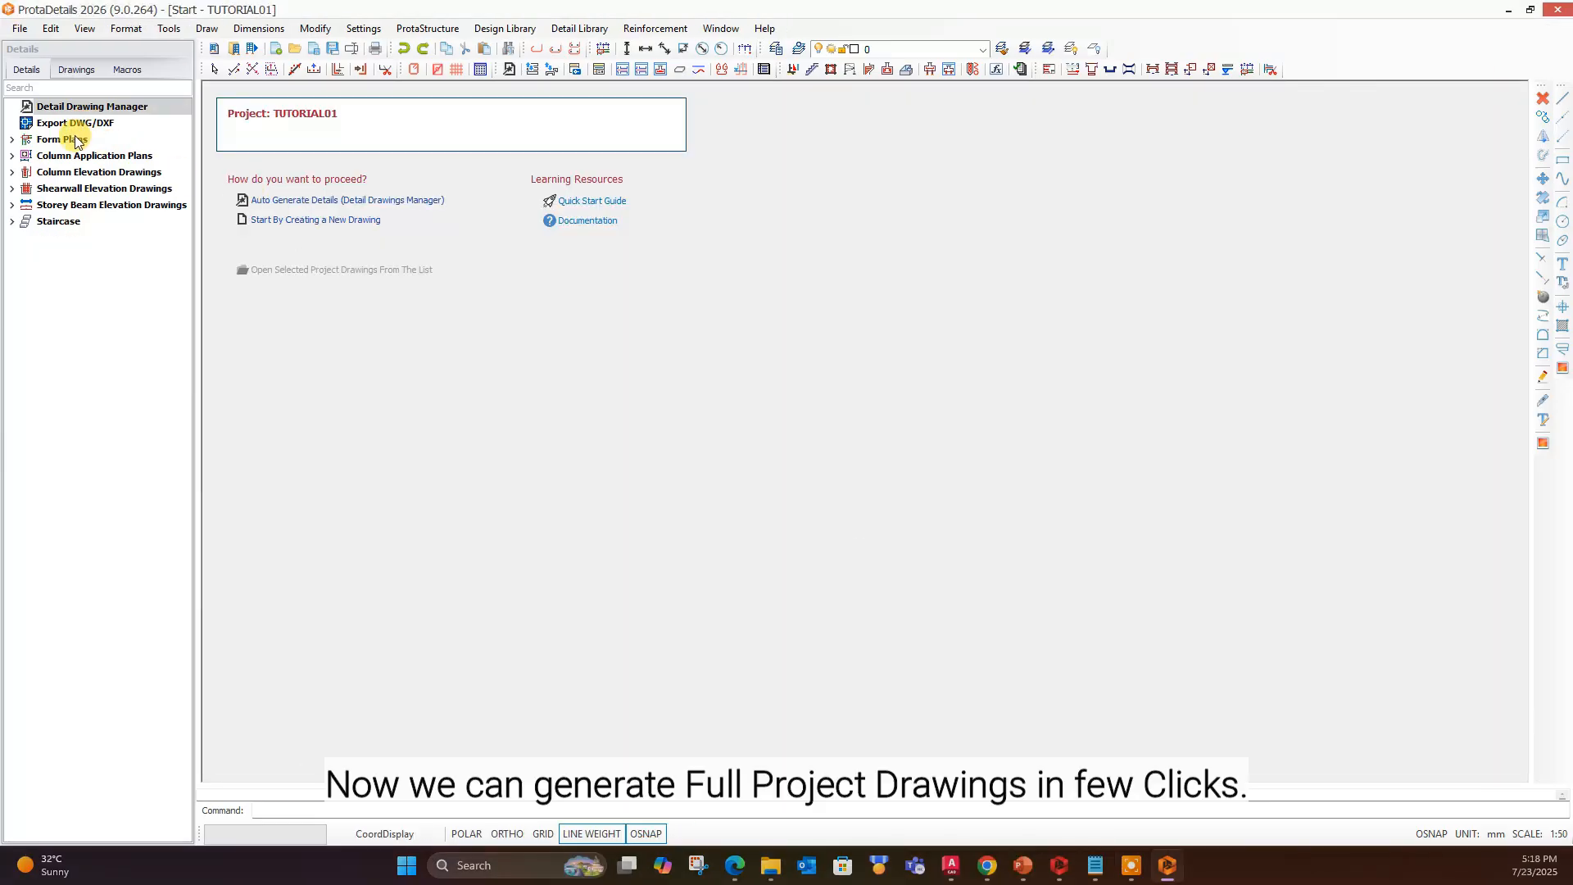
- List the storeys under the form plan, column application, column elevation, shearwall elevation, storey beam elevation and staircase drawing groups
click(12, 141)
click(12, 304)
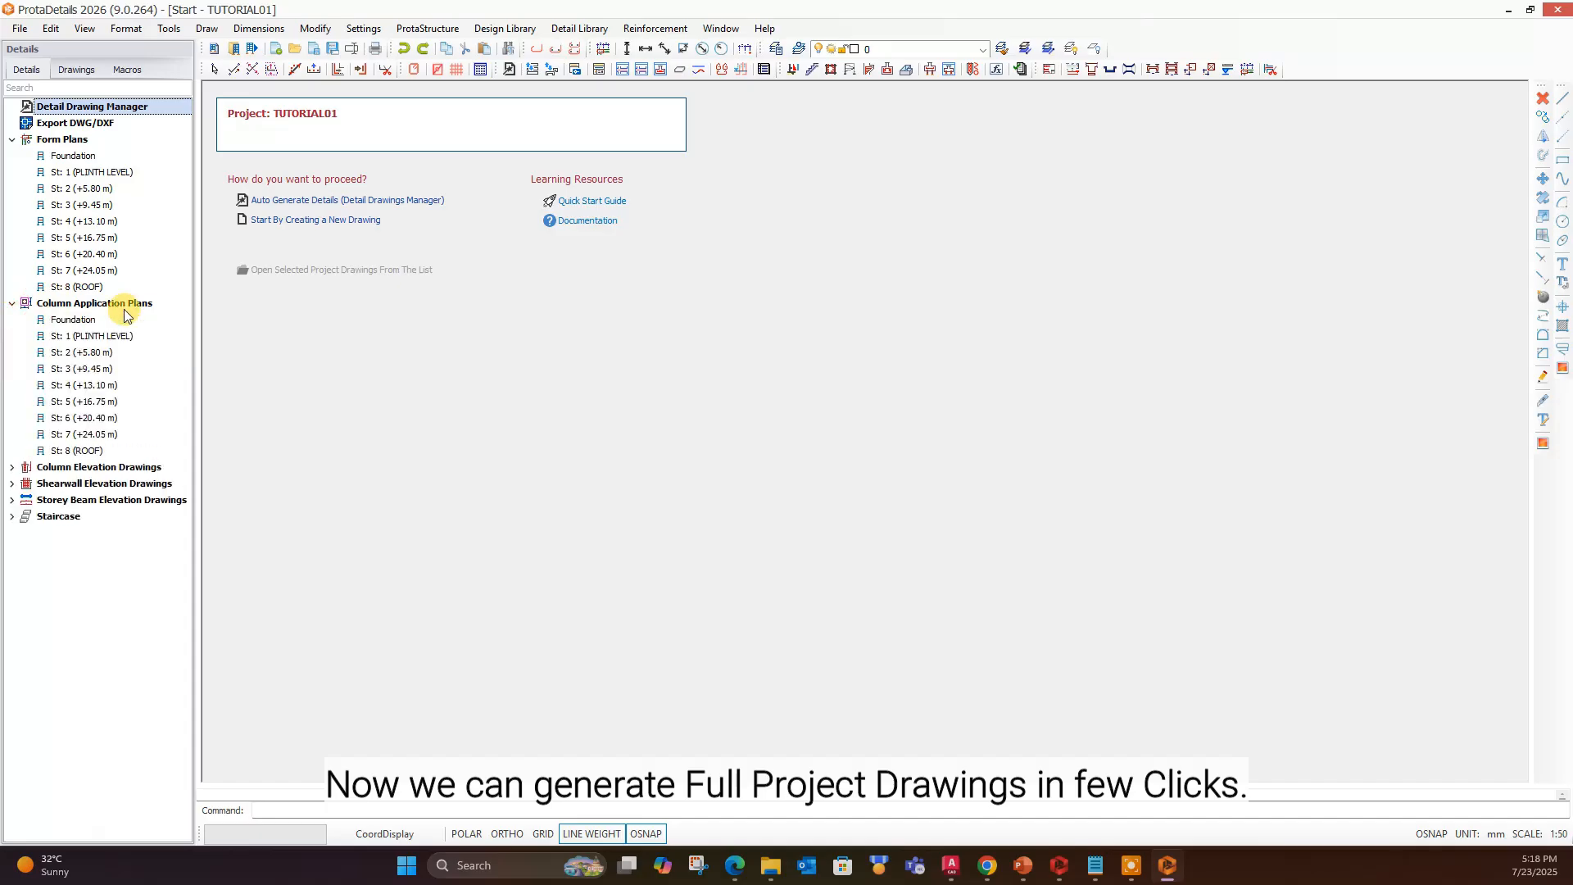
click(13, 468)
click(13, 614)
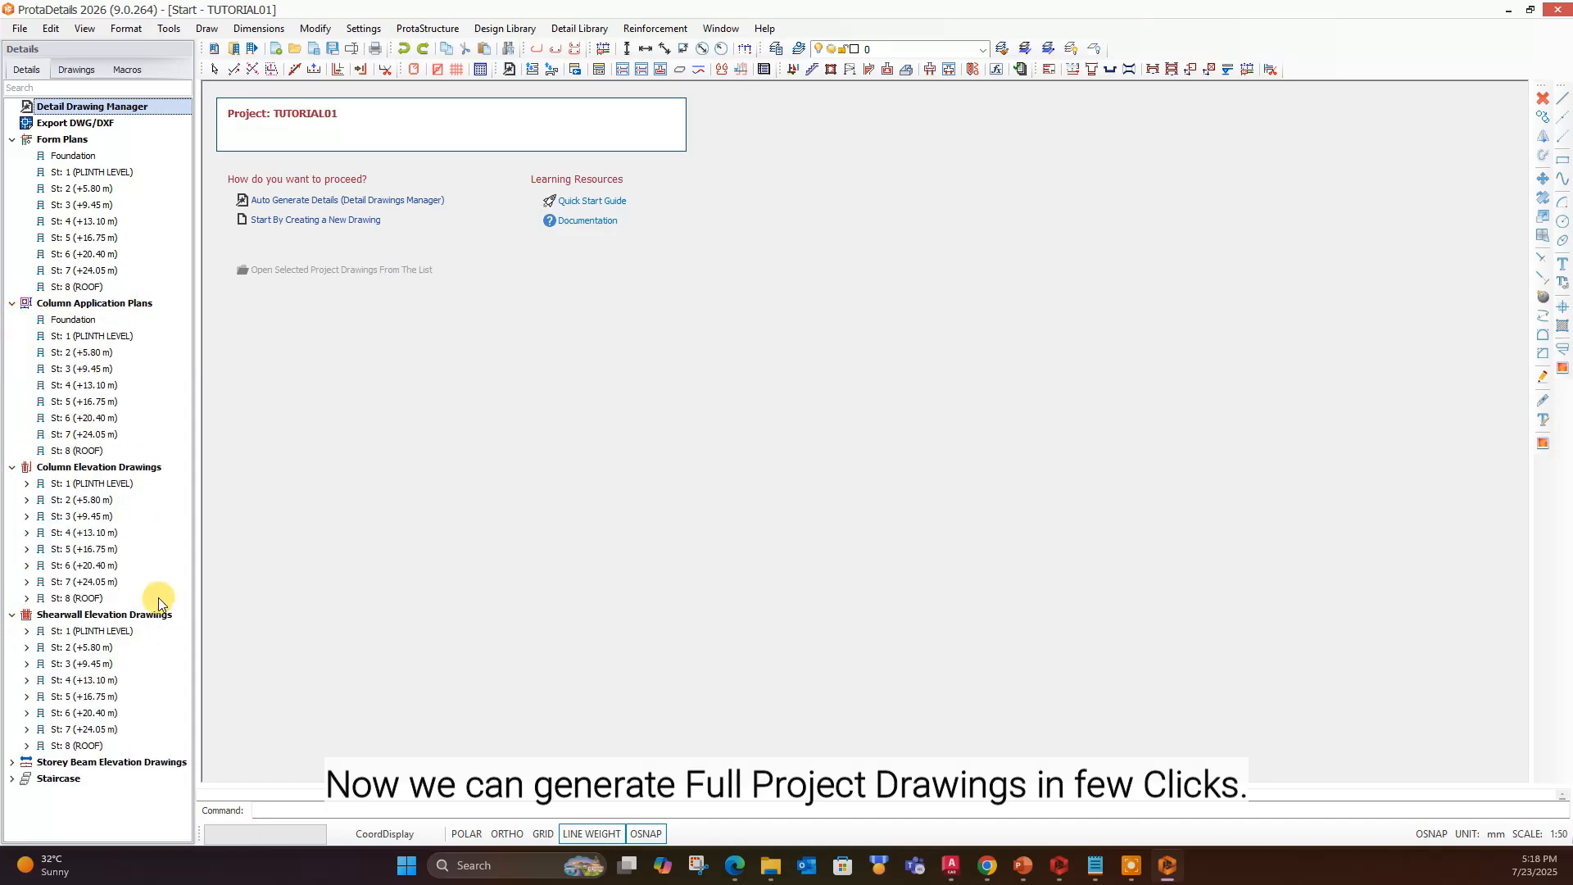
click(12, 761)
click(12, 828)
scroll(148, 737, up, 5)
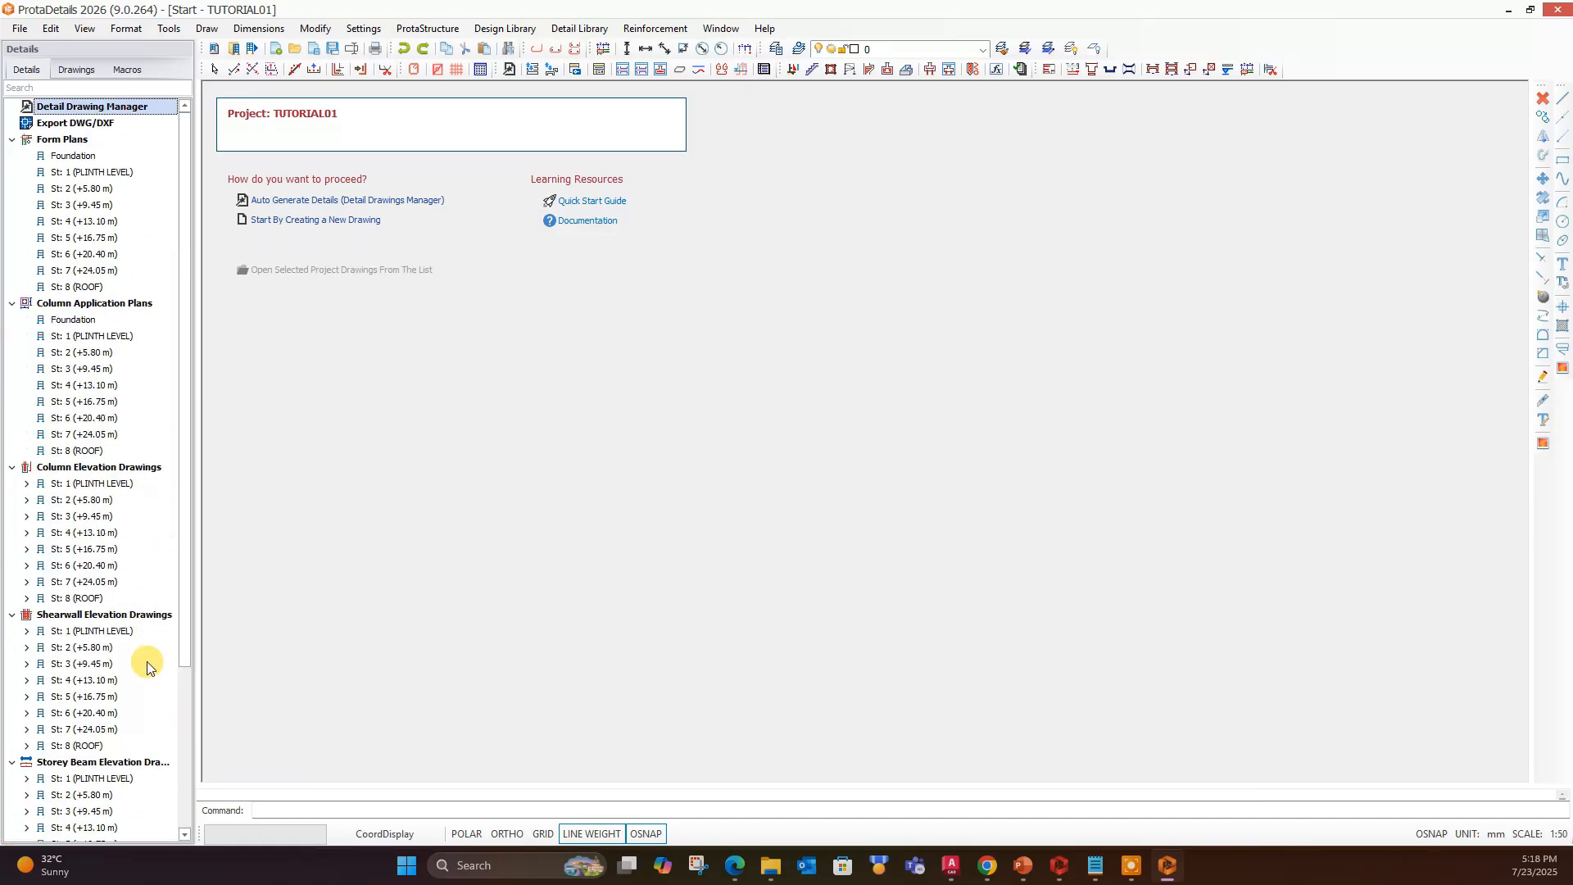
- Auto-generate the detail drawings of all storeys with every drawing type except Column Elevation, and place them in the drawing
click(380, 203)
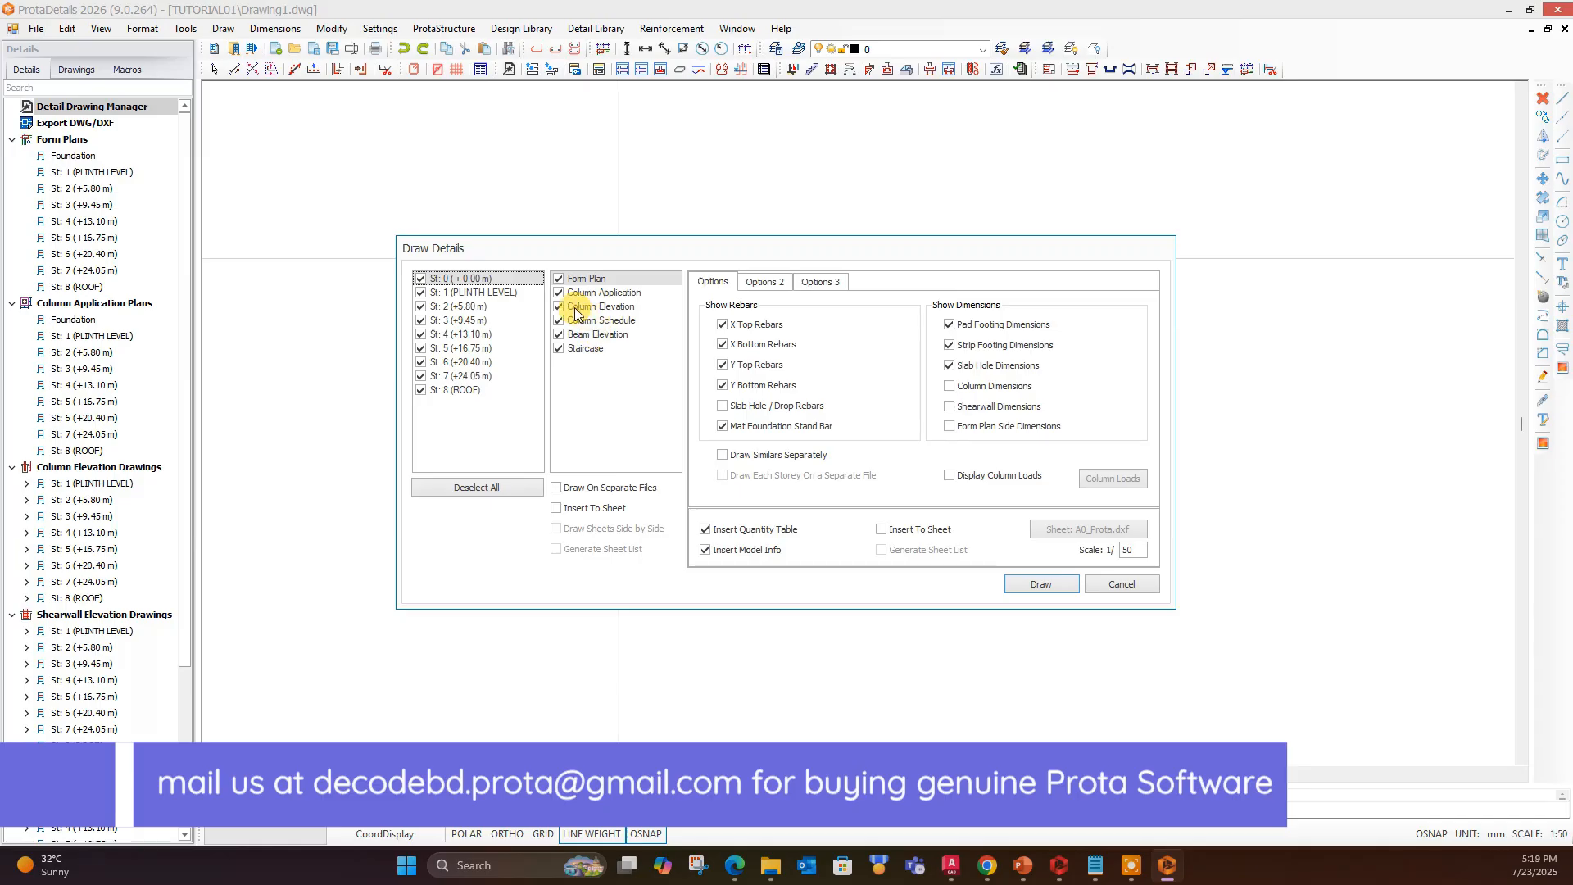
click(631, 307)
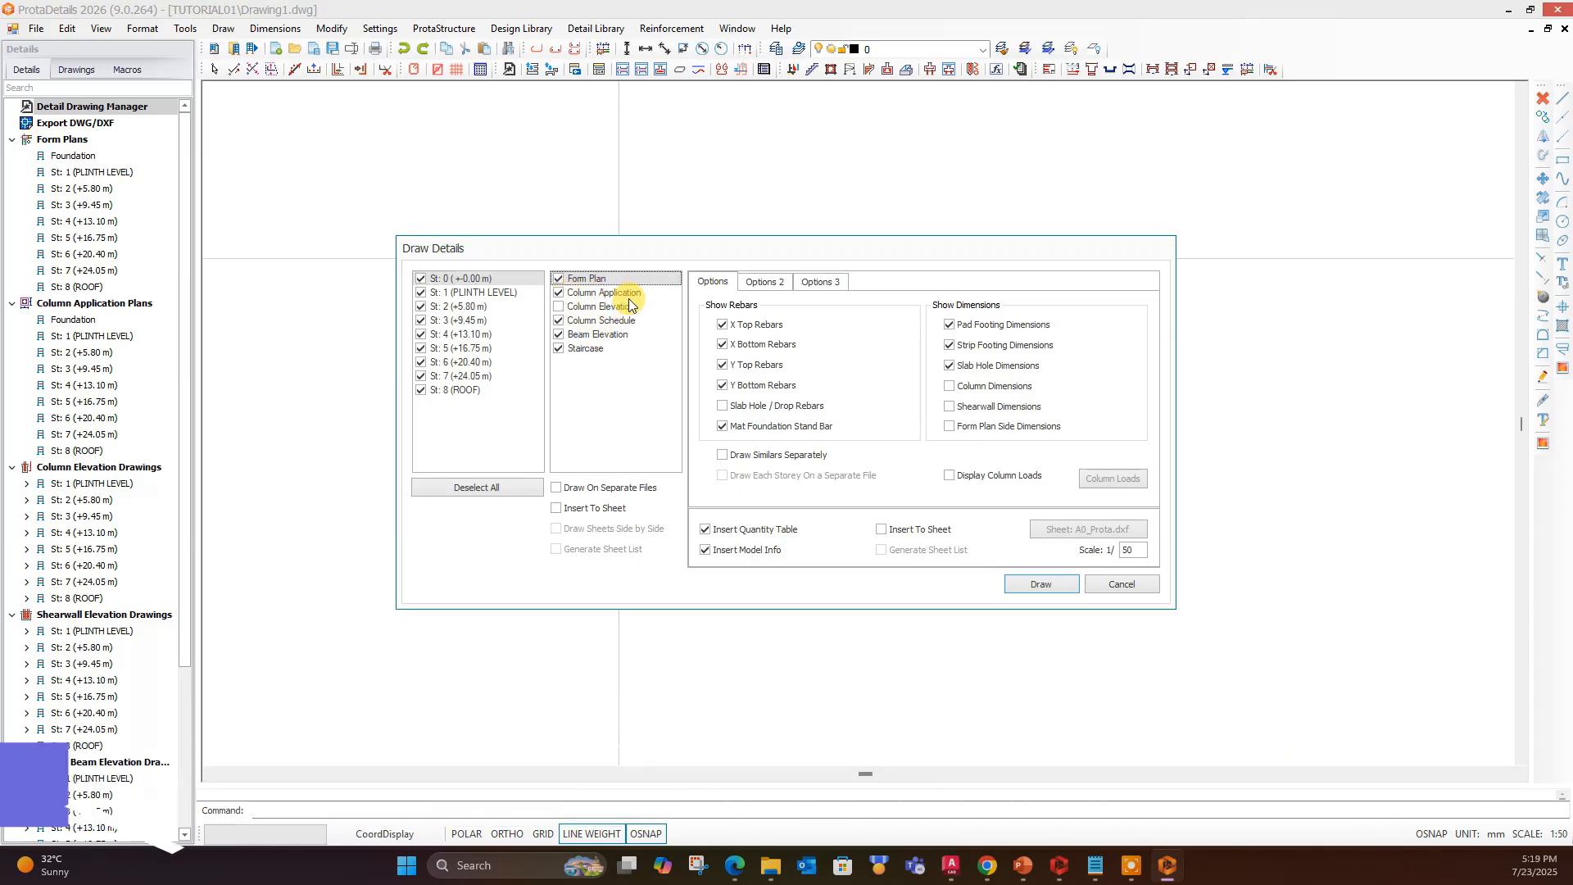
click(764, 281)
click(1041, 584)
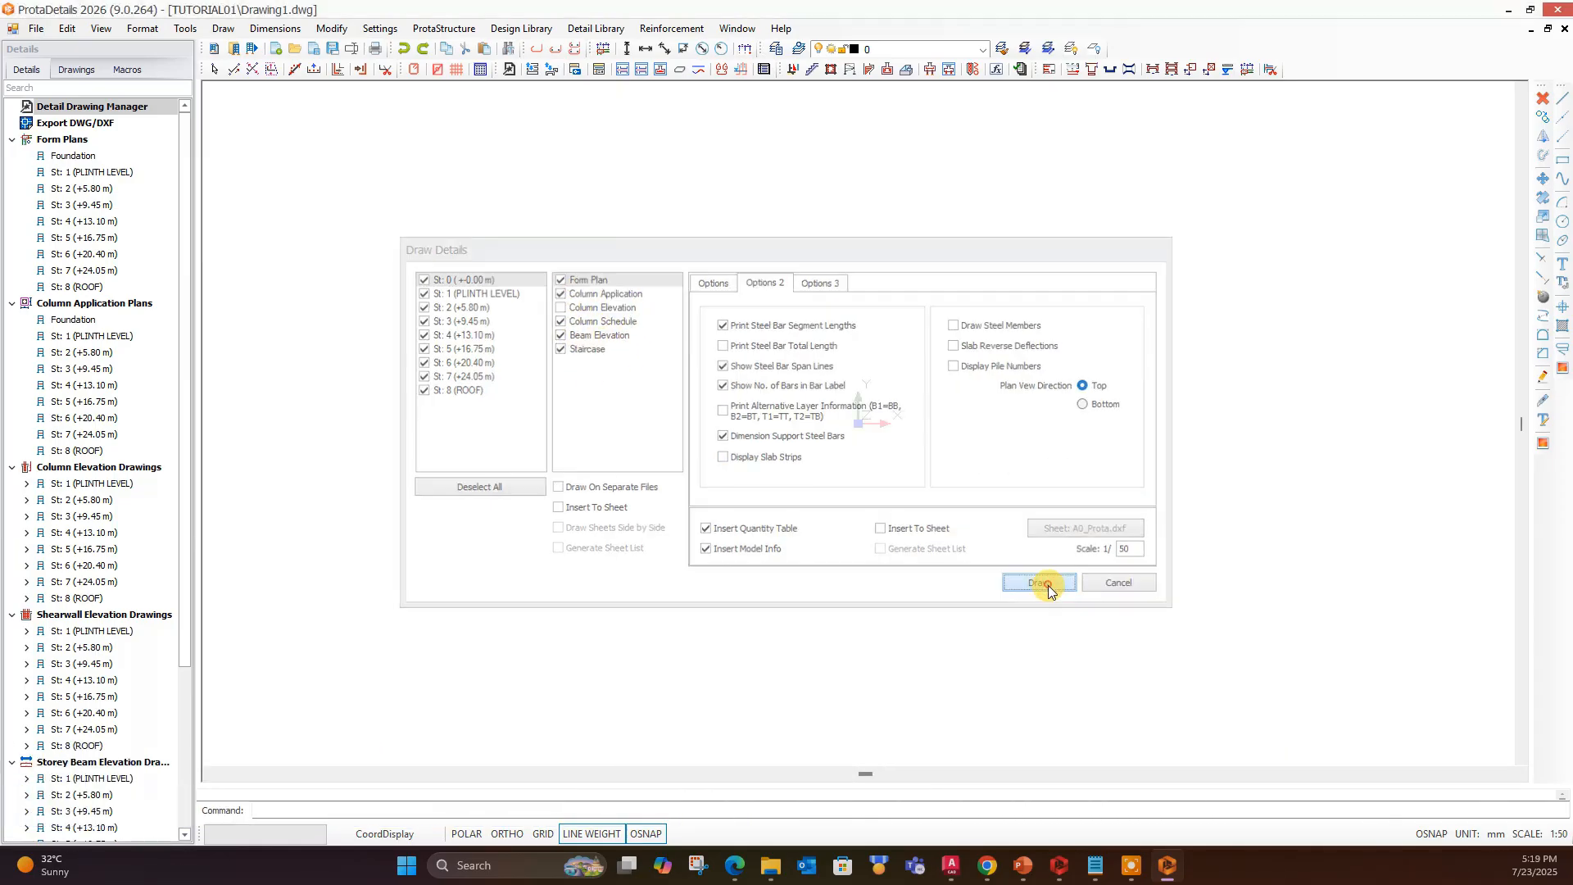
click(772, 431)
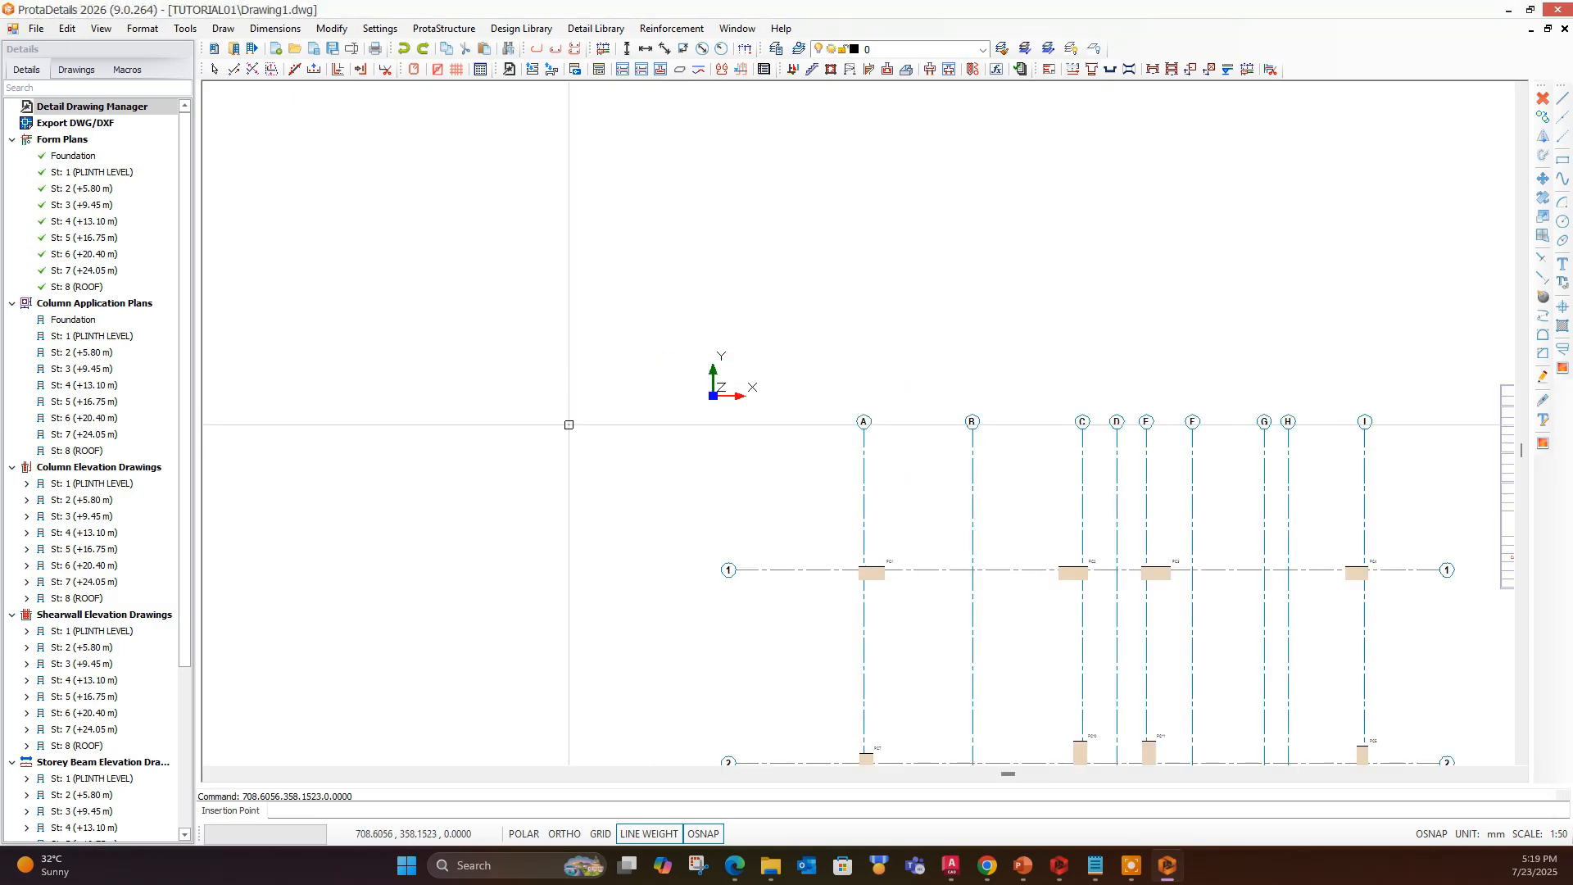
- Examine the column application plans, including column sections, link shapes, bar labels and the quantity table
scroll(1053, 479, down, 5)
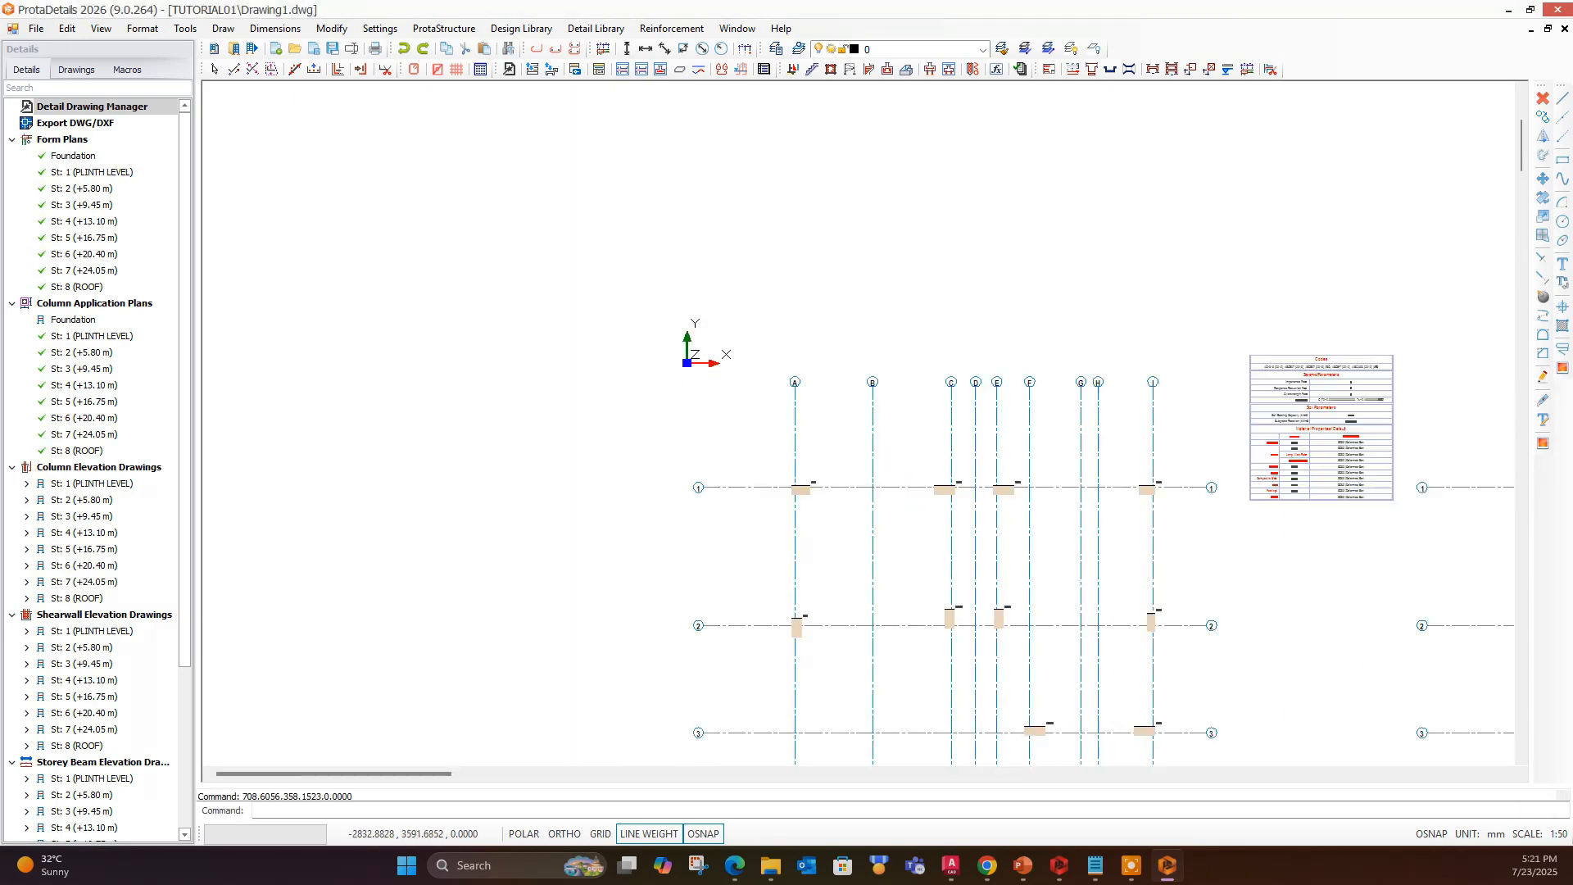
middle_drag(1013, 460, 836, 328)
scroll(850, 457, up, 7)
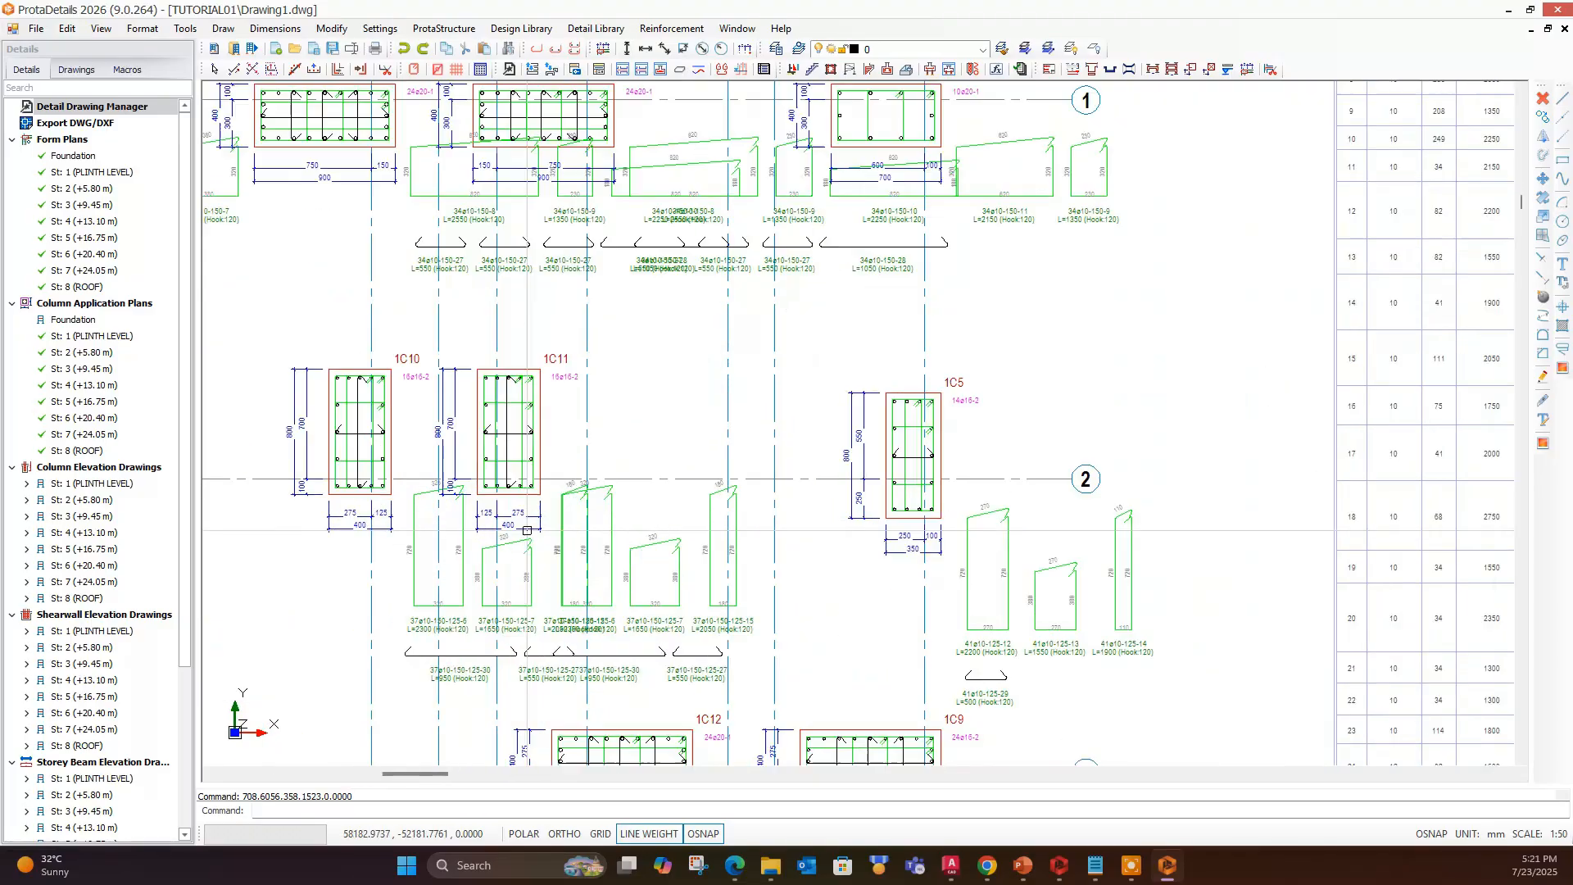
scroll(587, 503, down, 2)
scroll(576, 316, up, 1)
scroll(708, 401, down, 2)
scroll(545, 393, up, 2)
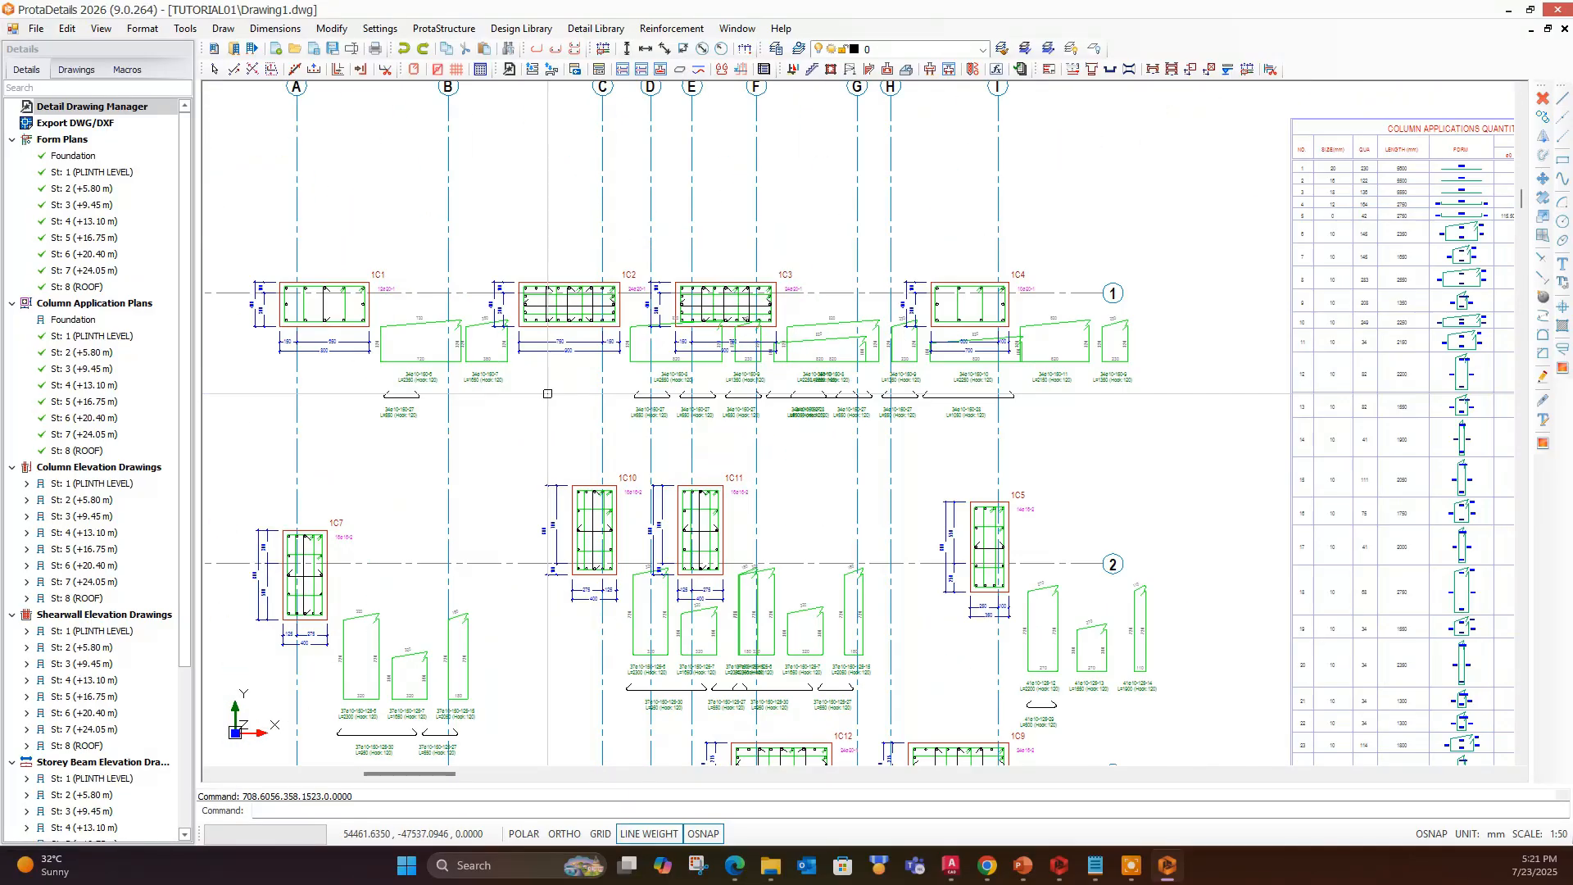
scroll(544, 395, down, 3)
scroll(580, 593, up, 2)
scroll(706, 488, up, 2)
scroll(696, 450, down, 2)
- Examine the storey form plans, including the slab reinforcement labels, beams, stairs and shear walls
middle_drag(966, 483, 606, 507)
scroll(606, 508, down, 1)
scroll(807, 430, down, 2)
scroll(791, 430, up, 3)
scroll(737, 393, up, 1)
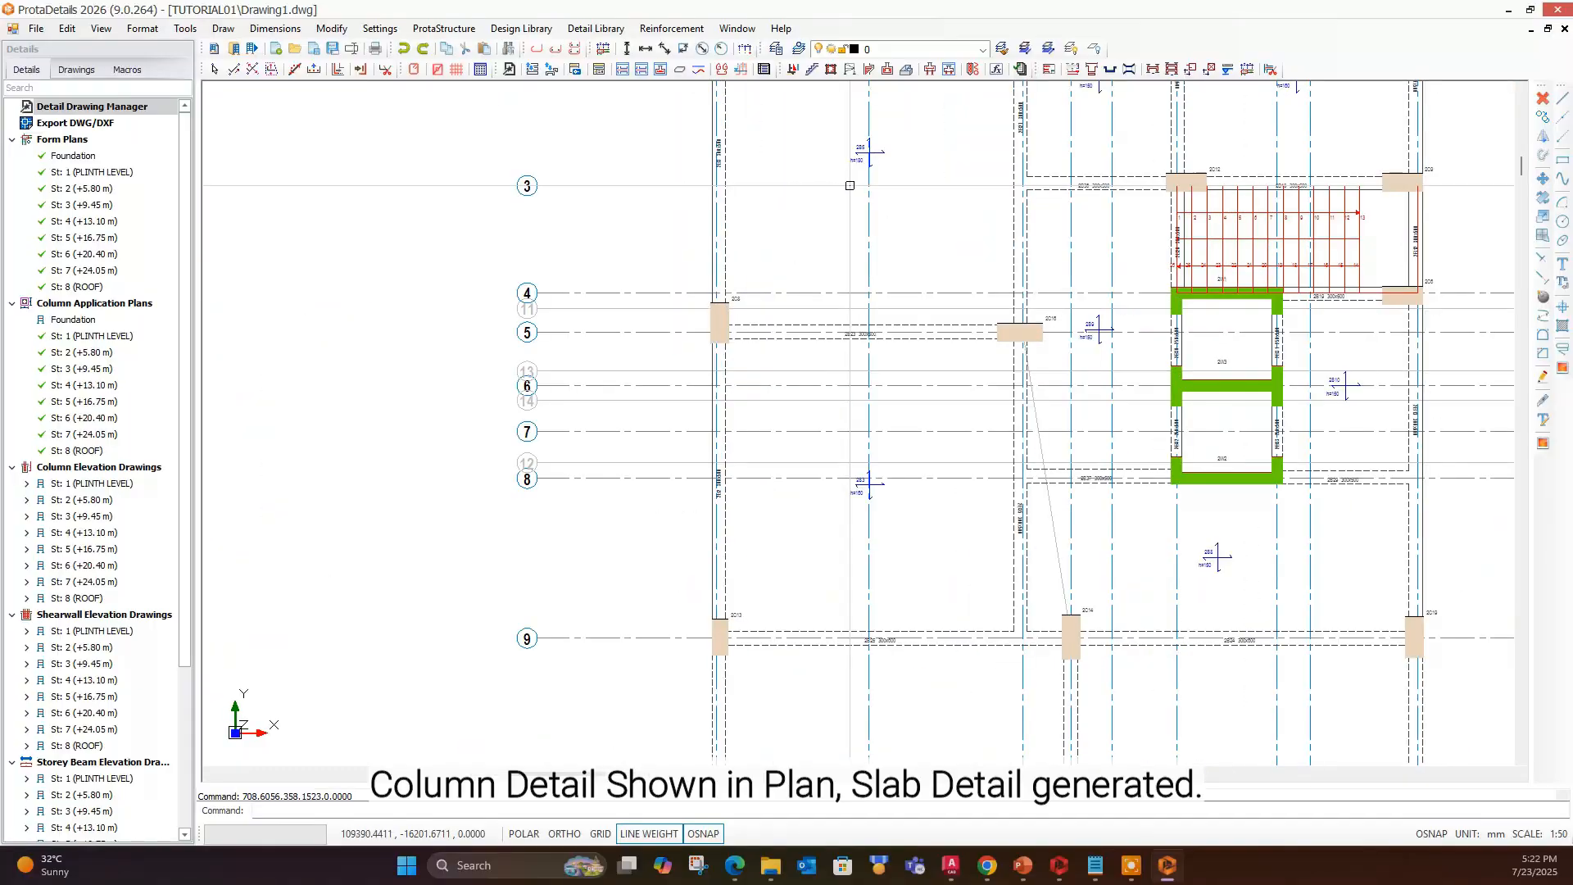
scroll(562, 368, down, 3)
scroll(533, 311, up, 3)
scroll(517, 245, down, 1)
scroll(459, 106, up, 4)
middle_drag(485, 98, 583, 297)
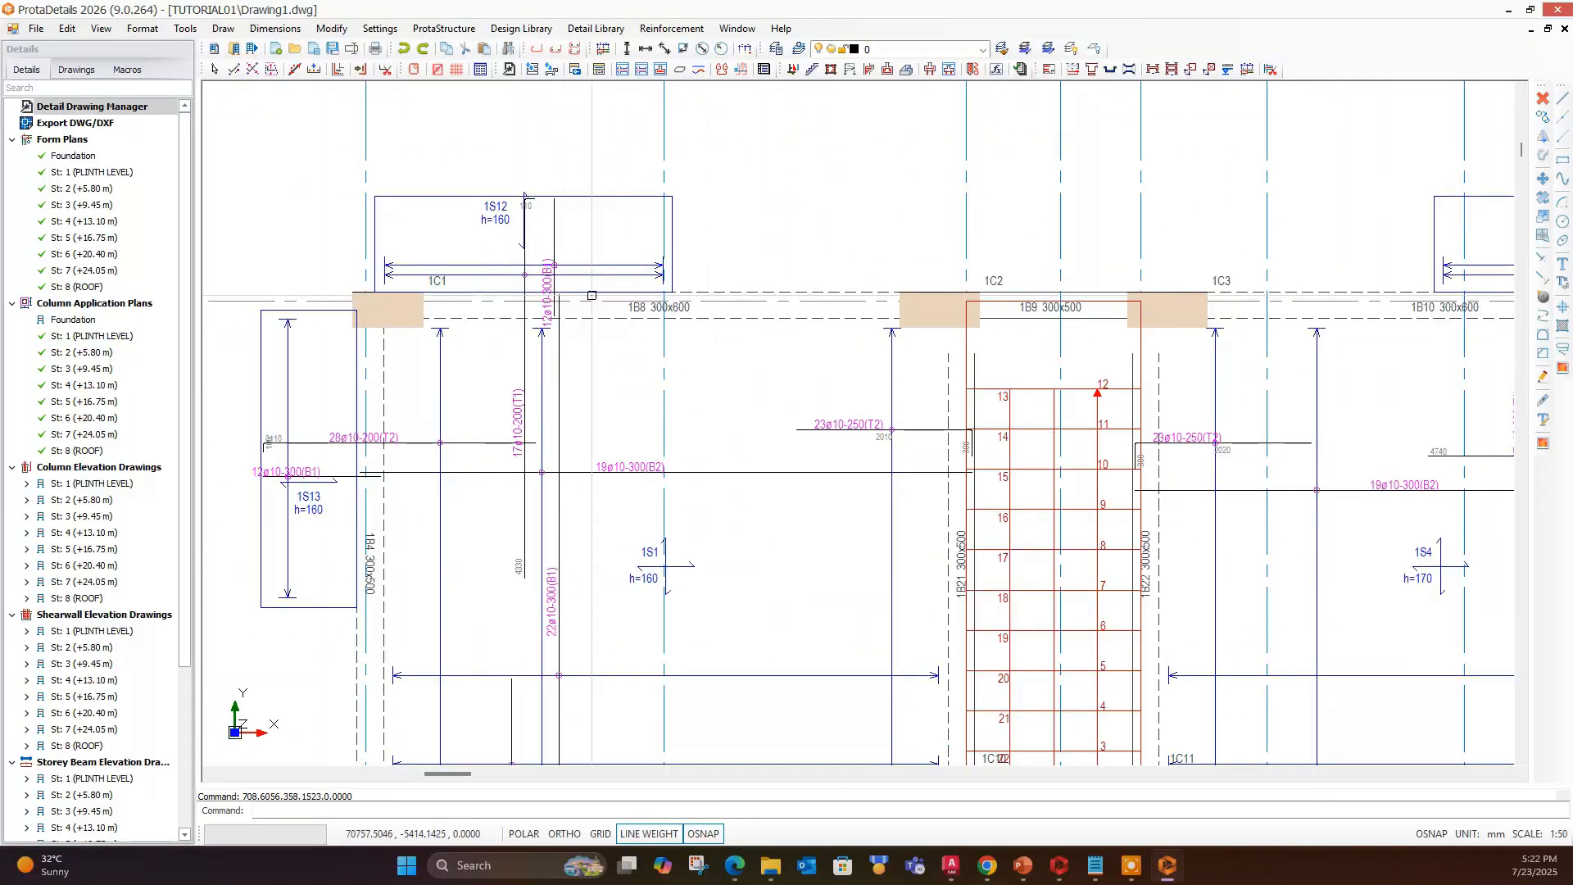
scroll(520, 321, down, 5)
scroll(658, 500, up, 2)
scroll(724, 522, up, 1)
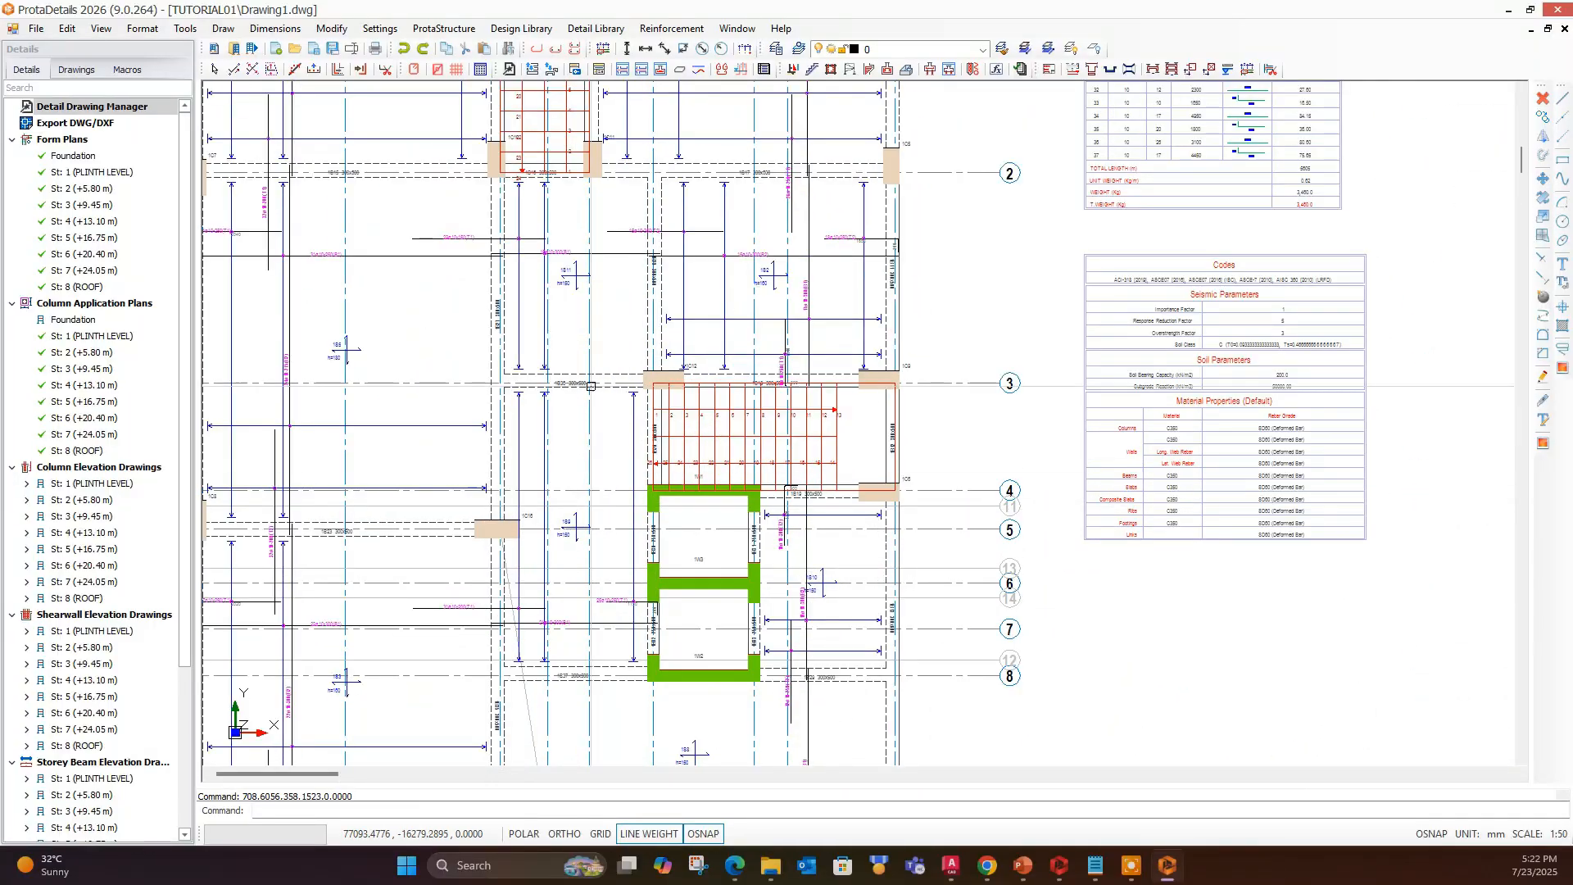
scroll(724, 491, down, 6)
scroll(842, 384, down, 3)
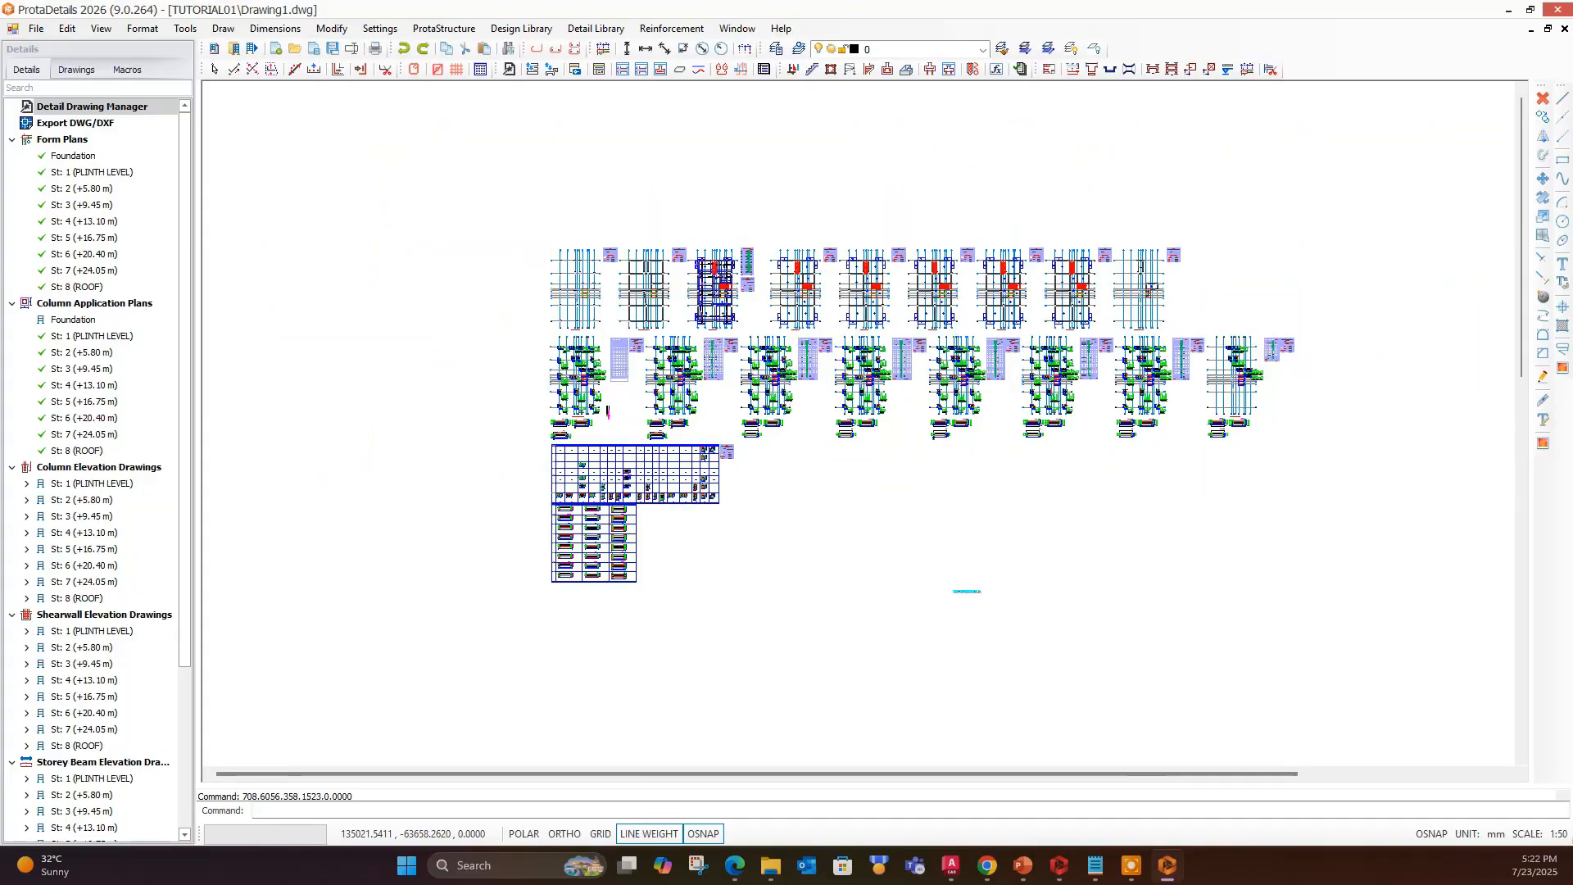
- Examine the column schedule and the wall section details placed below it
middle_drag(518, 571, 589, 360)
scroll(589, 360, up, 6)
scroll(632, 290, down, 1)
middle_drag(634, 289, 678, 566)
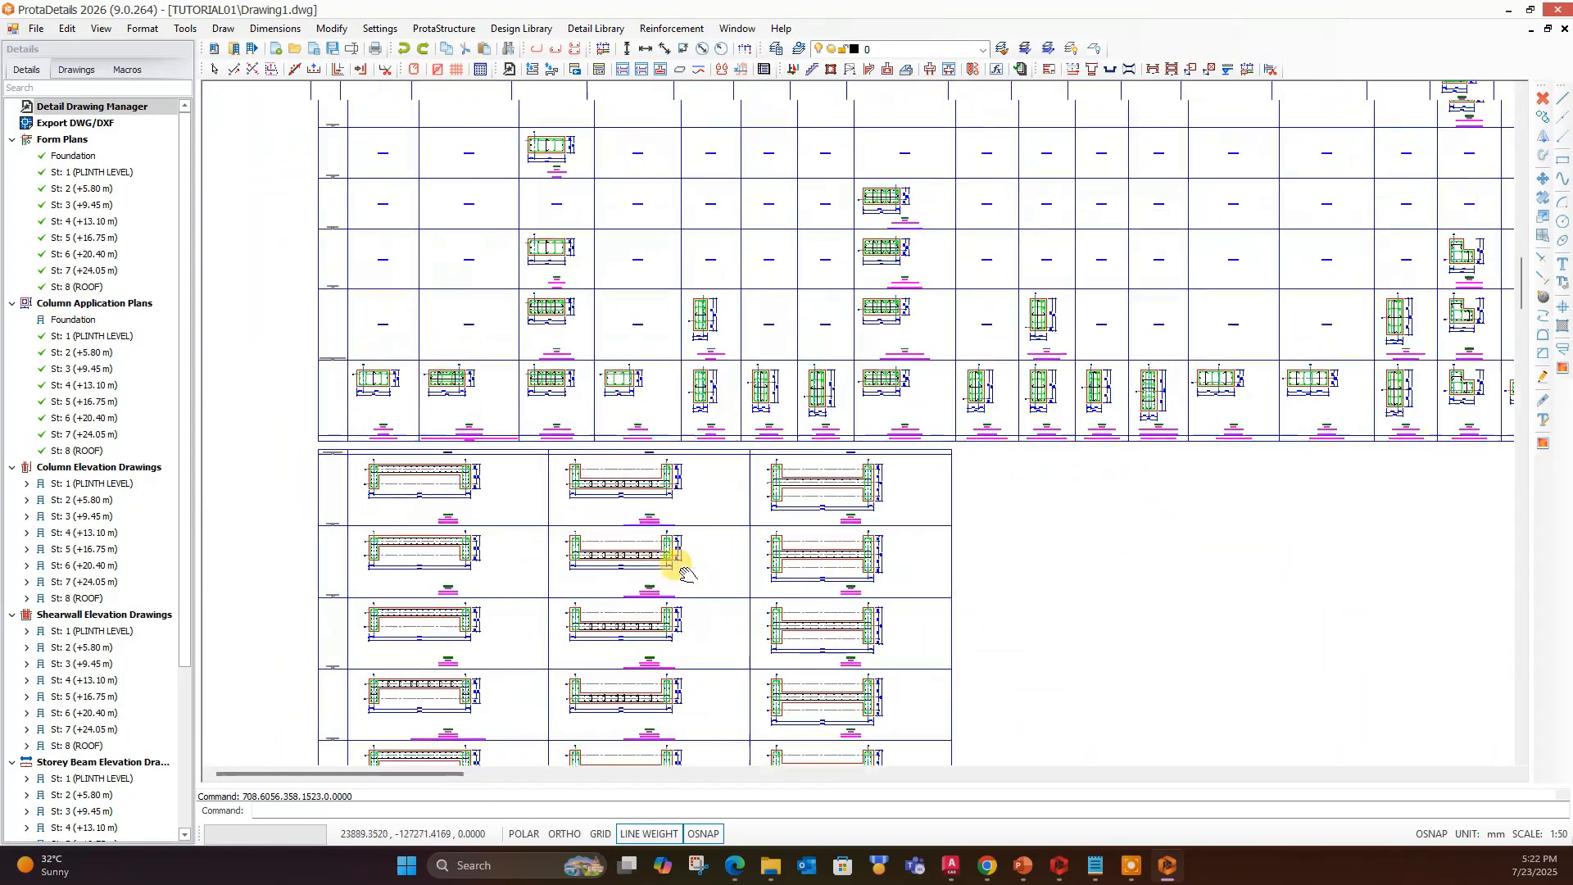
scroll(625, 311, up, 7)
middle_drag(418, 449, 545, 391)
scroll(545, 385, down, 4)
middle_drag(1136, 357, 986, 309)
scroll(966, 348, down, 3)
middle_drag(926, 548, 754, 398)
scroll(754, 397, down, 3)
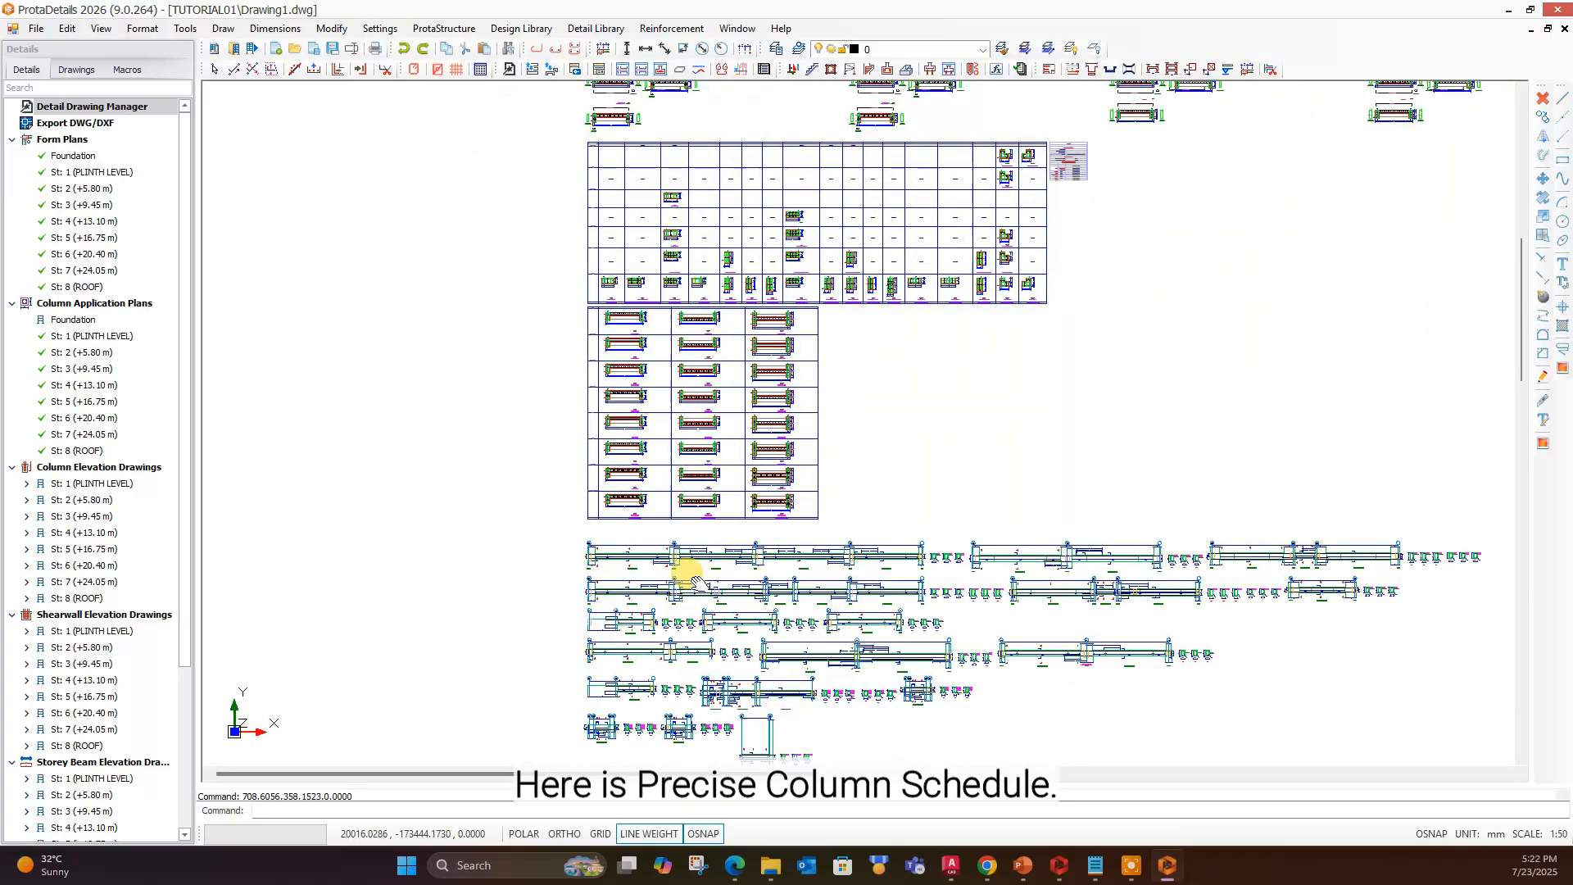
- Examine the beam elevation drawings and their cross-section details through the storeys
middle_drag(688, 572, 627, 326)
scroll(589, 410, up, 7)
scroll(590, 409, down, 4)
scroll(728, 381, up, 6)
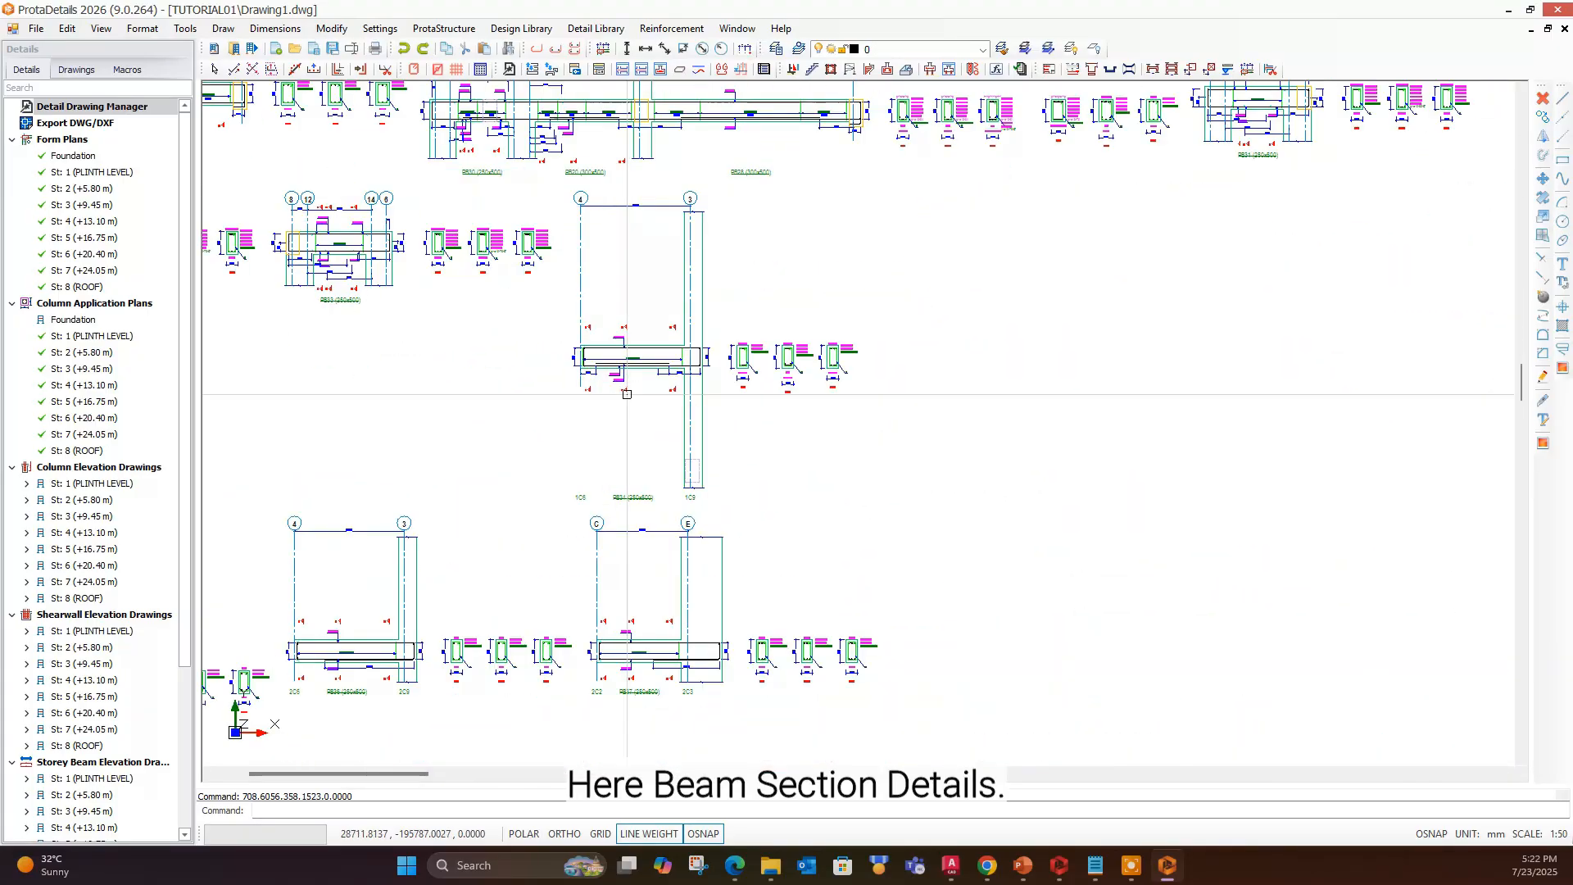
scroll(728, 381, down, 5)
middle_drag(614, 584, 607, 381)
scroll(607, 381, up, 2)
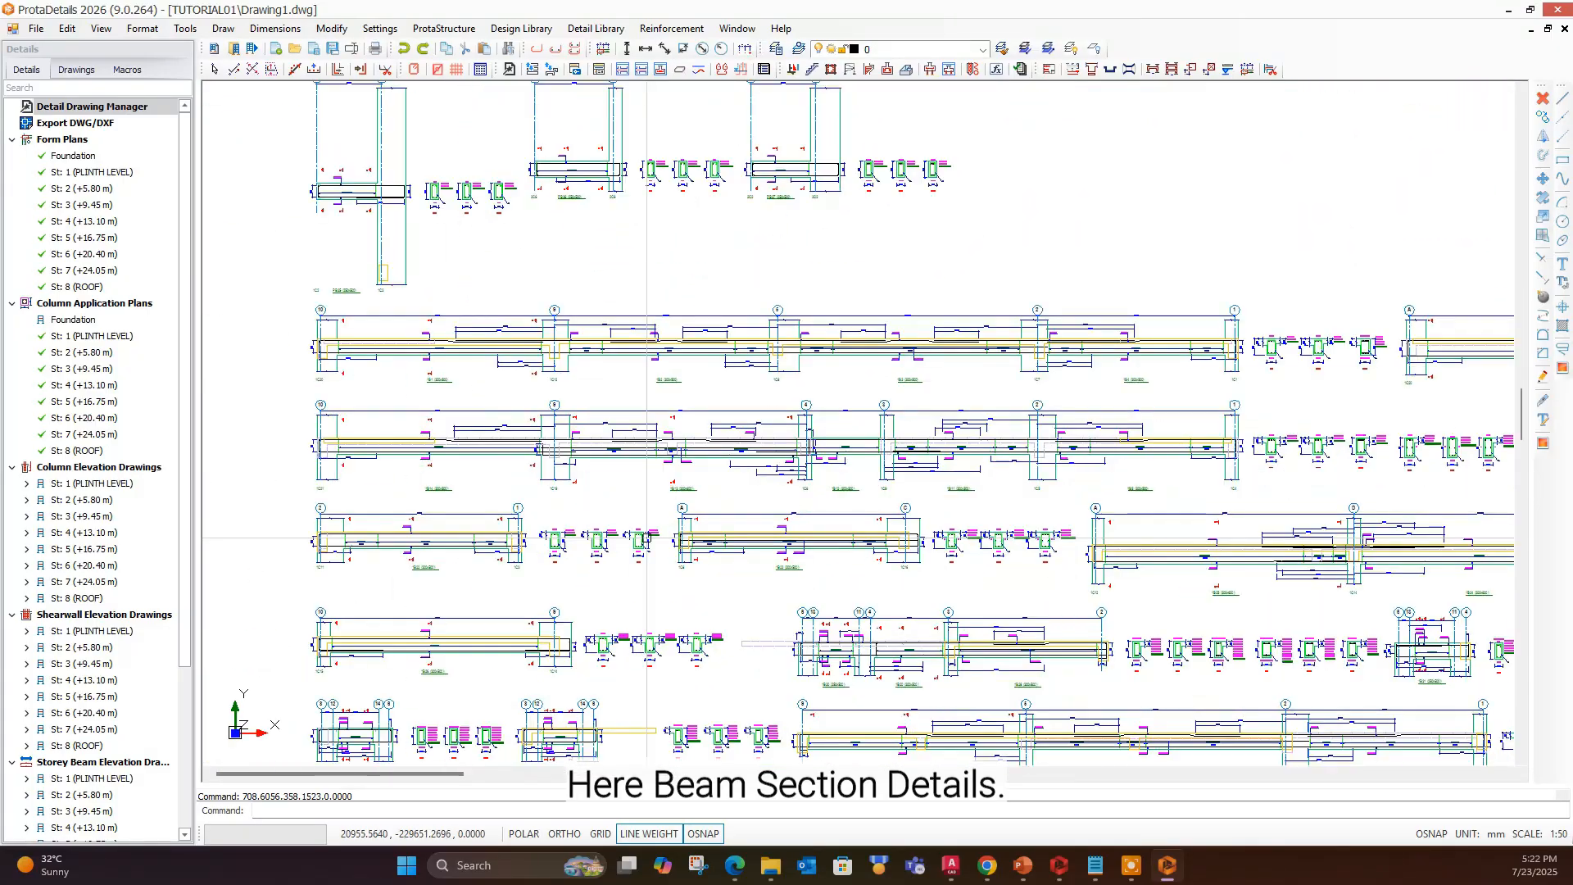
scroll(603, 381, down, 7)
scroll(748, 615, up, 8)
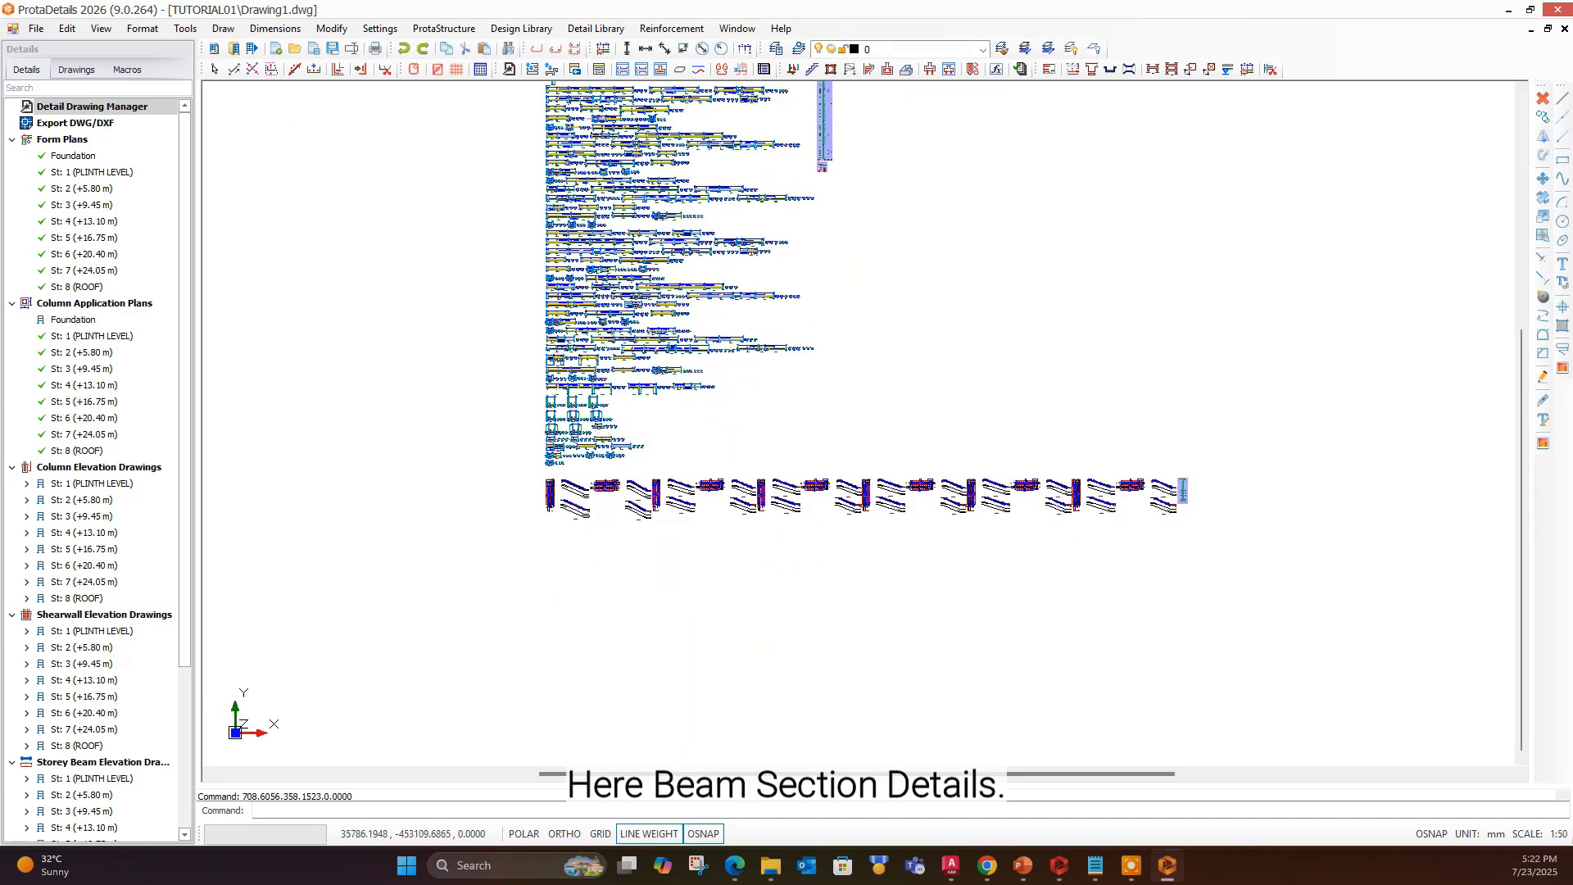
- Examine the staircase plan and section detail drawings generated for all storeys
scroll(540, 346, down, 3)
middle_drag(557, 591, 548, 246)
scroll(547, 235, up, 2)
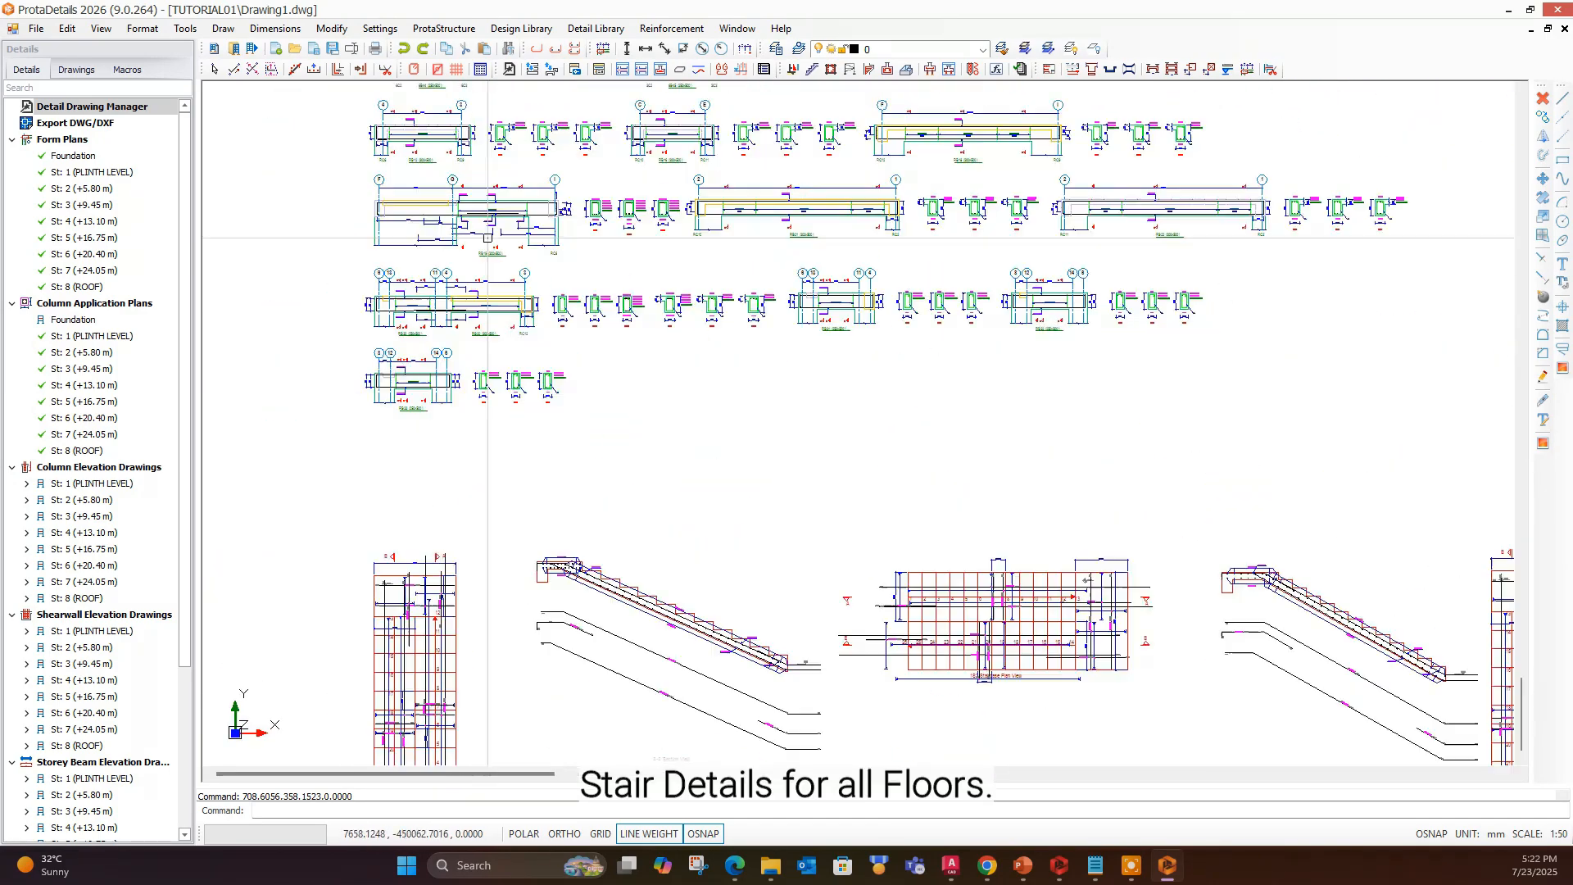
middle_drag(462, 725, 471, 495)
scroll(470, 495, up, 1)
scroll(756, 313, up, 4)
middle_drag(700, 426, 730, 474)
scroll(840, 532, down, 3)
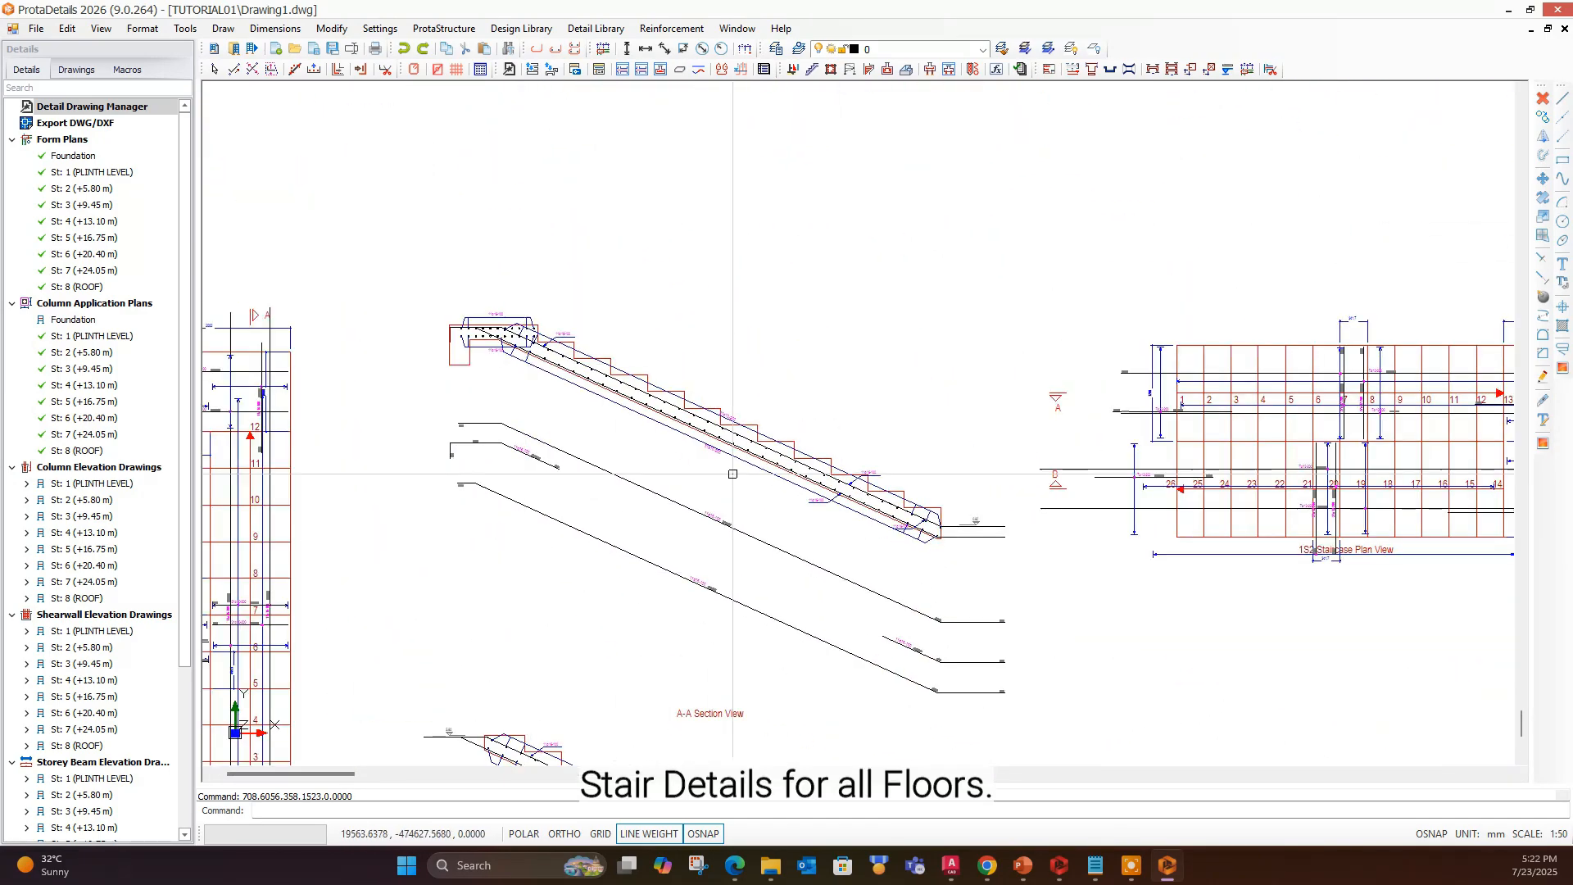
scroll(730, 475, down, 1)
middle_drag(1065, 545, 754, 429)
scroll(758, 429, down, 1)
middle_drag(614, 557, 663, 389)
scroll(548, 421, up, 3)
scroll(549, 421, down, 3)
middle_drag(1188, 506, 619, 537)
scroll(619, 537, down, 2)
middle_drag(1042, 470, 633, 509)
scroll(633, 510, down, 2)
scroll(714, 505, up, 3)
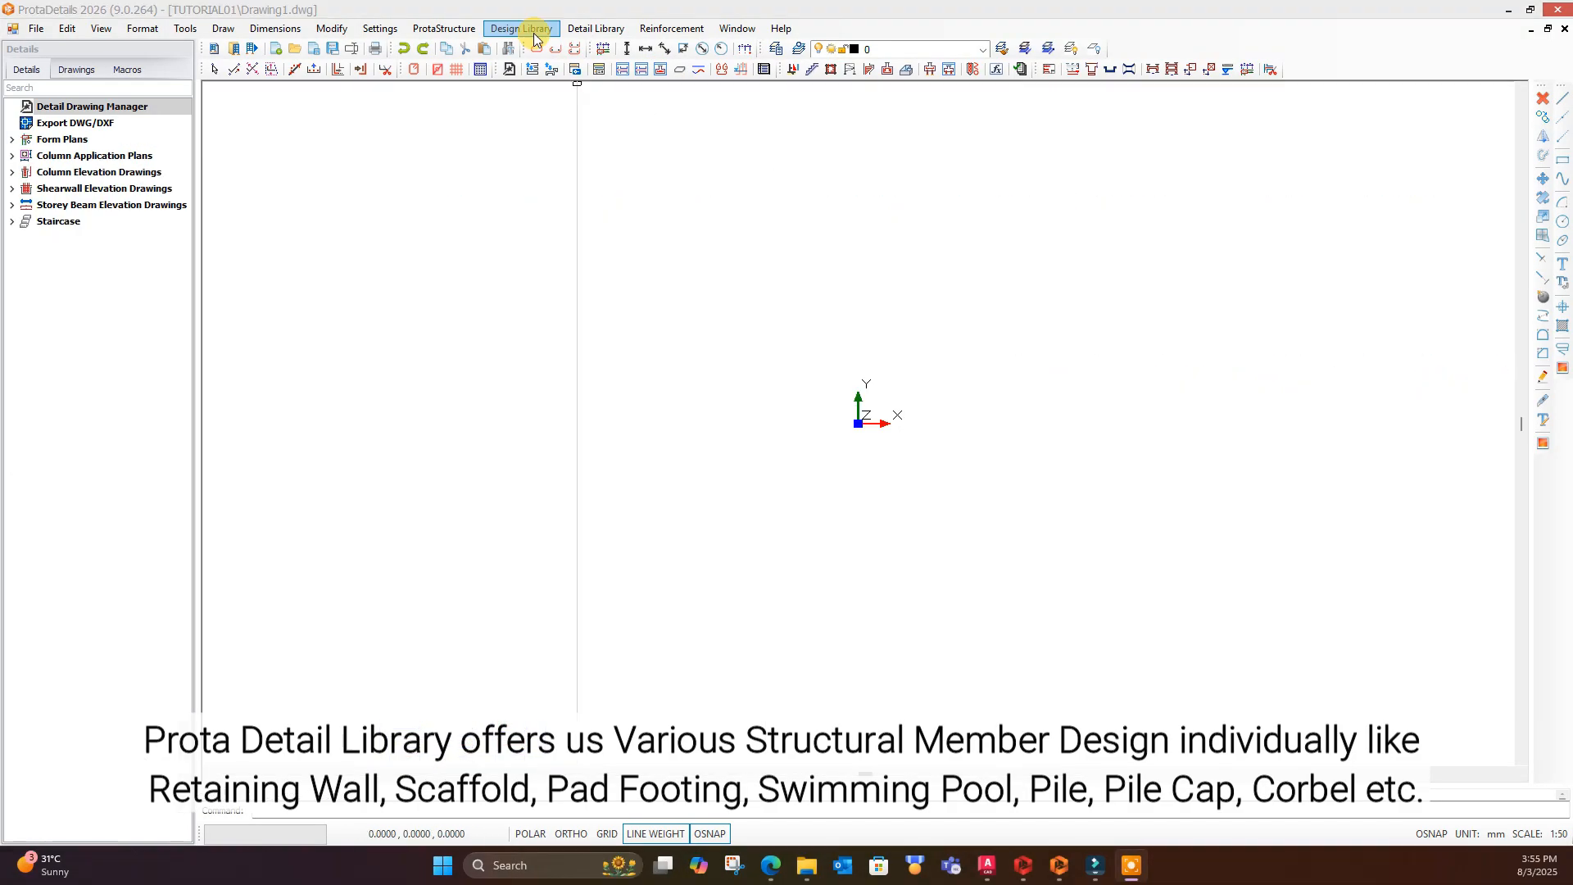
- Browse the structural member designs offered in the Design Library
click(519, 31)
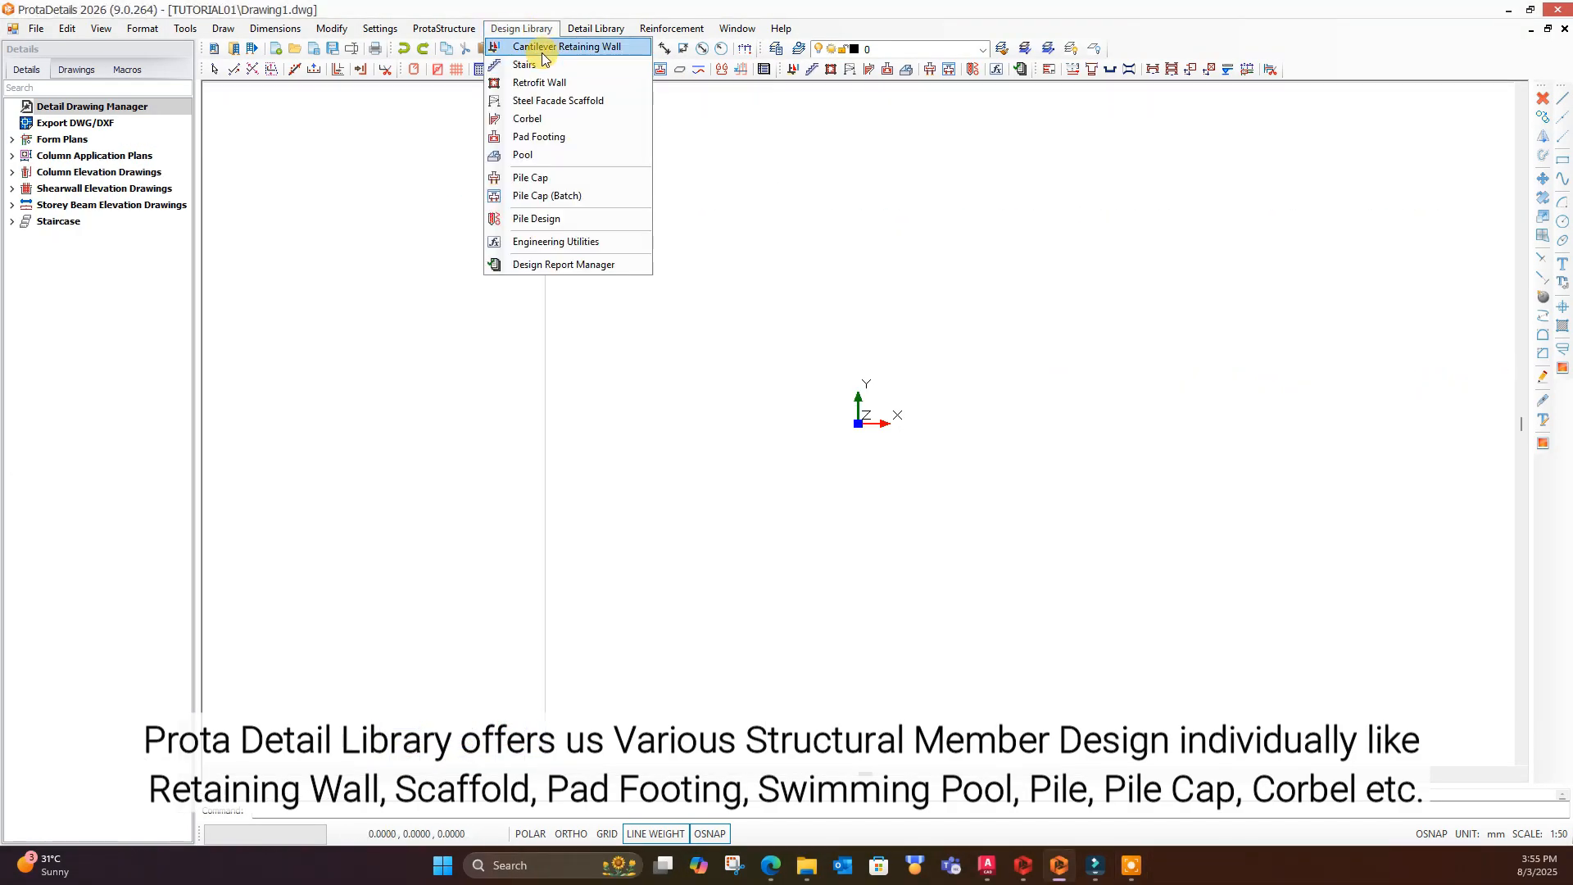